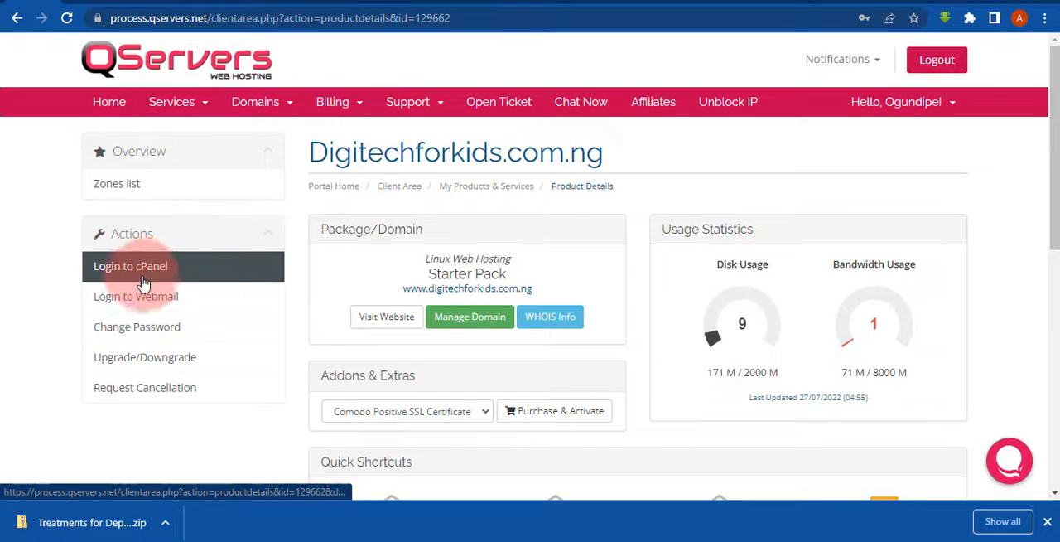
- Log in to cPanel for digitechforkids.com.ng and open WordPress Manager by Softaculous
{"action": "left_click", "coordinate": [156, 266]}
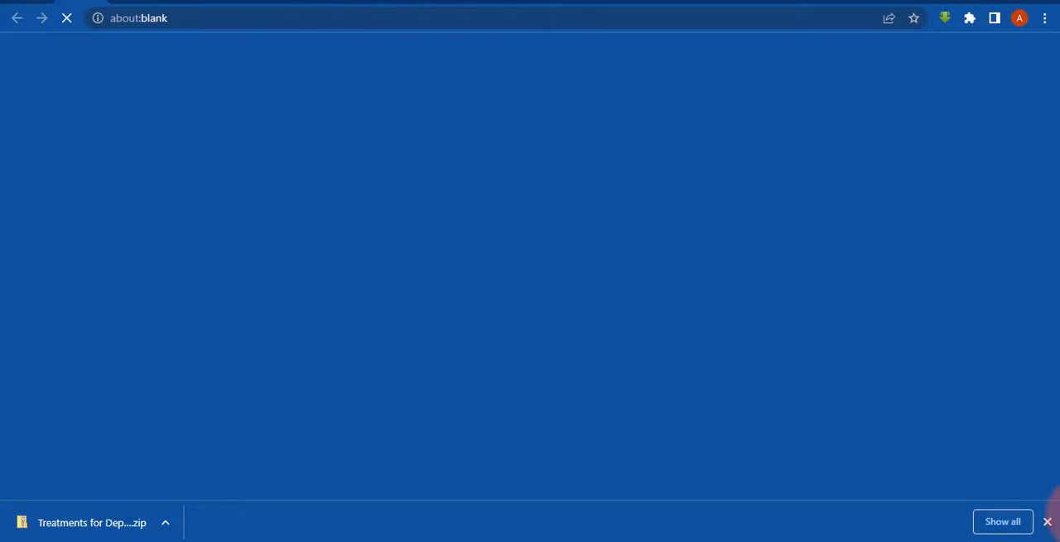
{"action": "left_click", "coordinate": [1047, 522]}
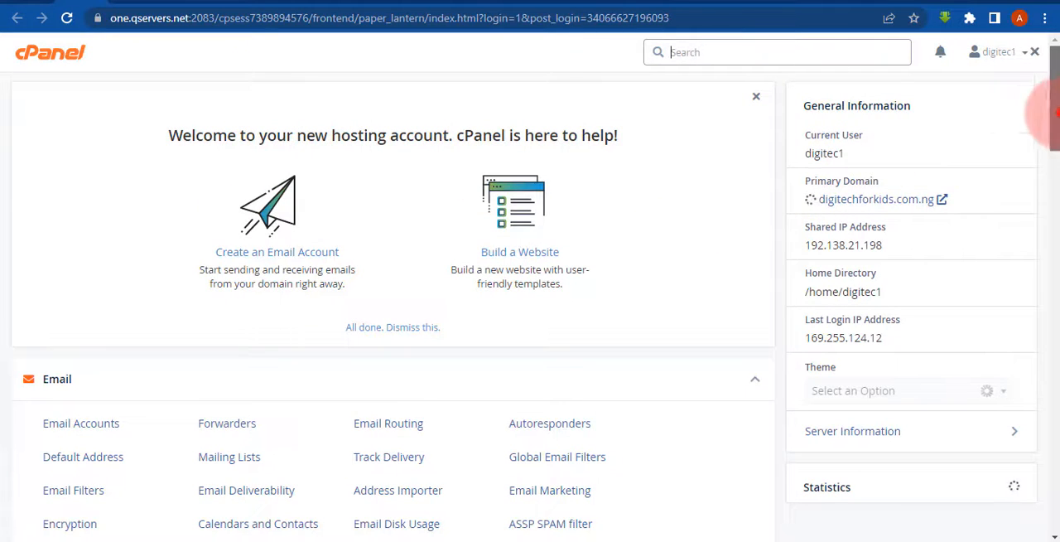
{"action": "left_click_drag", "start_coordinate": [1053, 111], "coordinate": [1052, 403]}
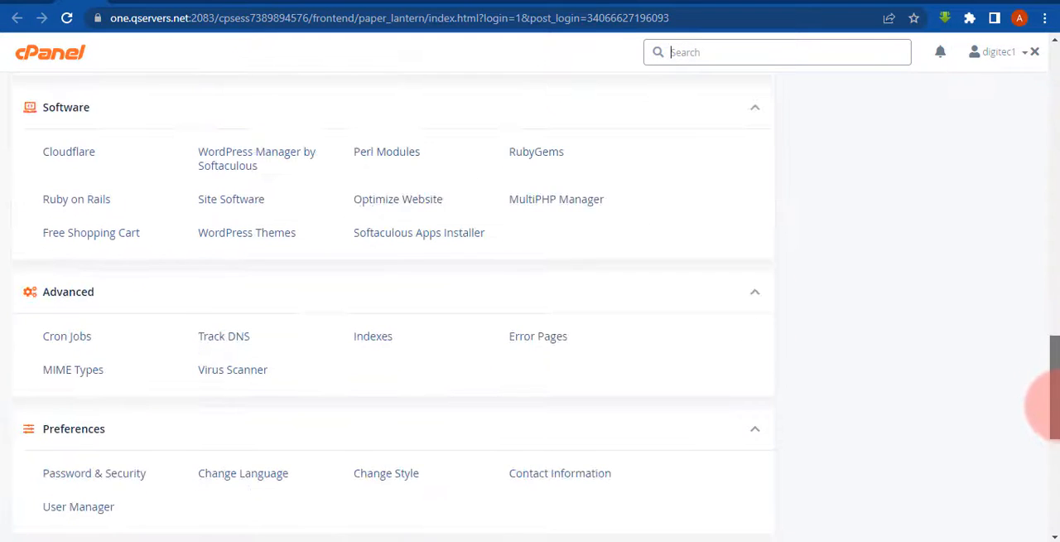
{"action": "left_click", "coordinate": [248, 164]}
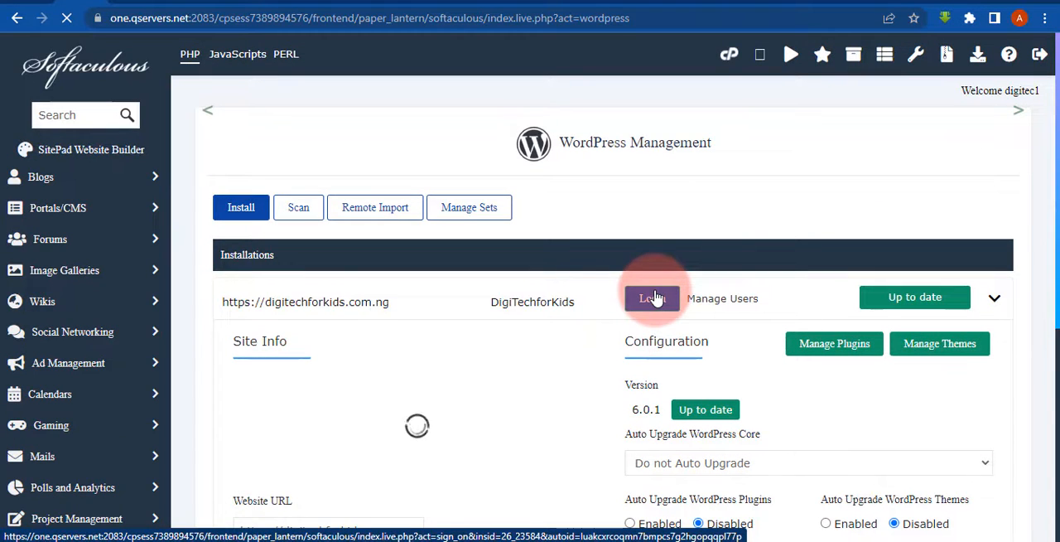
- Log in to the WordPress admin of digitechforkids.com.ng, view the live front page and return to the dashboard
{"action": "left_click", "coordinate": [654, 298]}
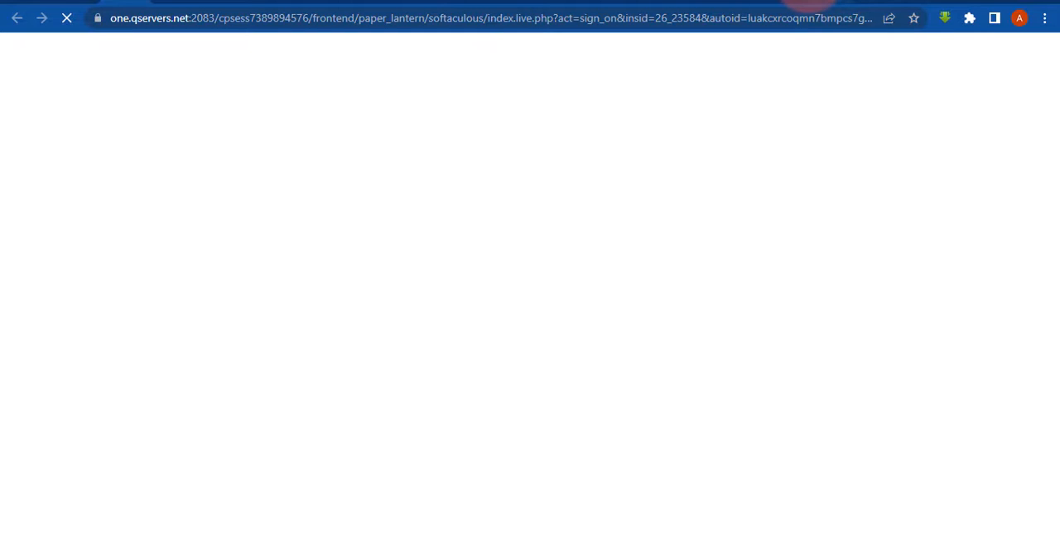
{"action": "left_click", "coordinate": [808, 1]}
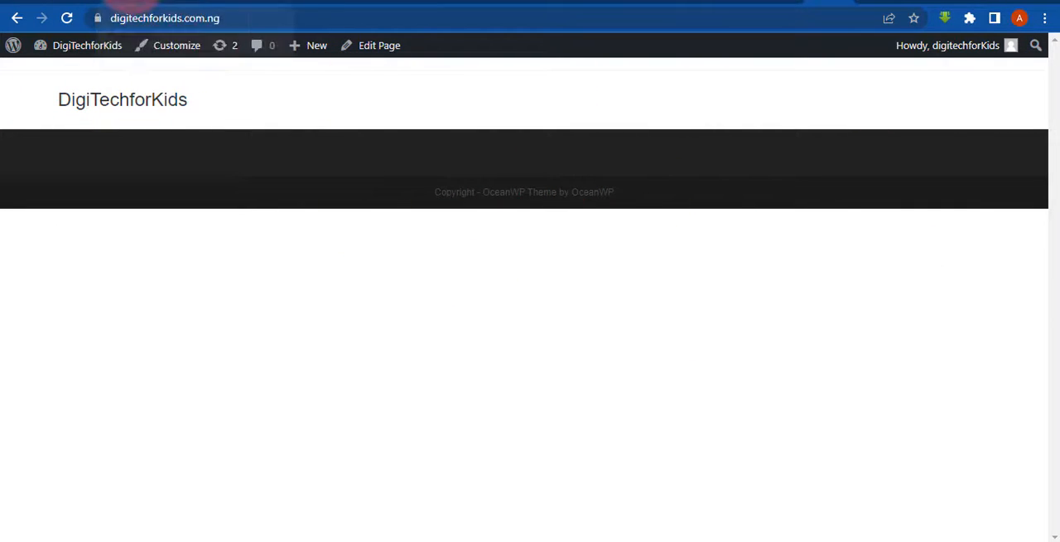
{"action": "left_click", "coordinate": [126, 3]}
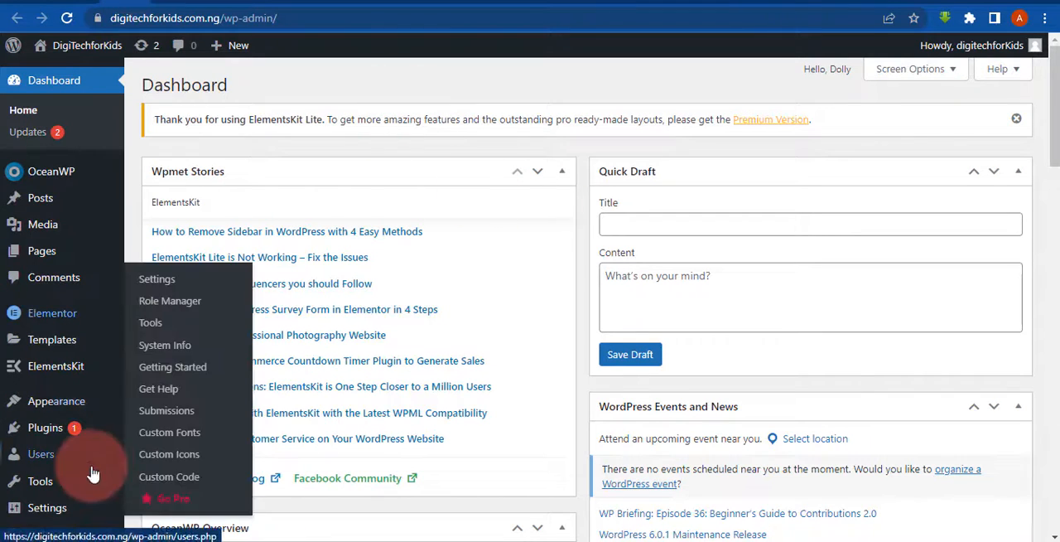
- Open the site's installed themes and review which theme is active
{"action": "mouse_move", "coordinate": [49, 417]}
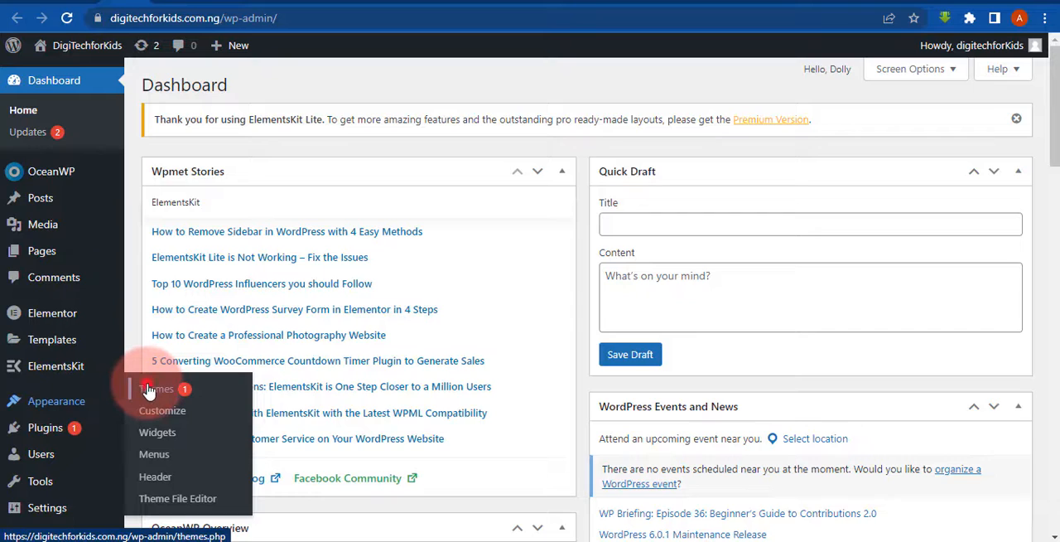
{"action": "left_click", "coordinate": [149, 389]}
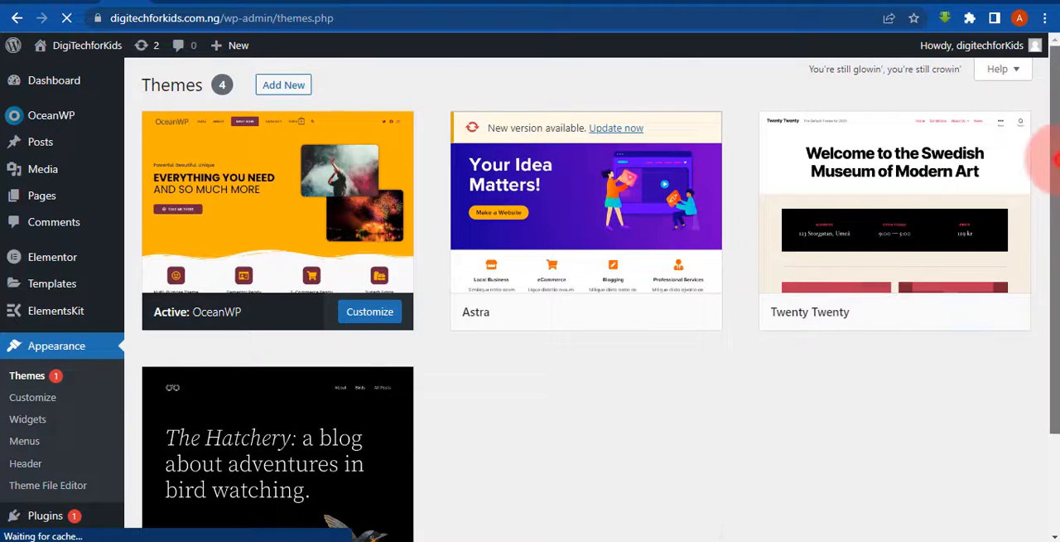
{"action": "left_click_drag", "start_coordinate": [1053, 157], "coordinate": [1052, 177]}
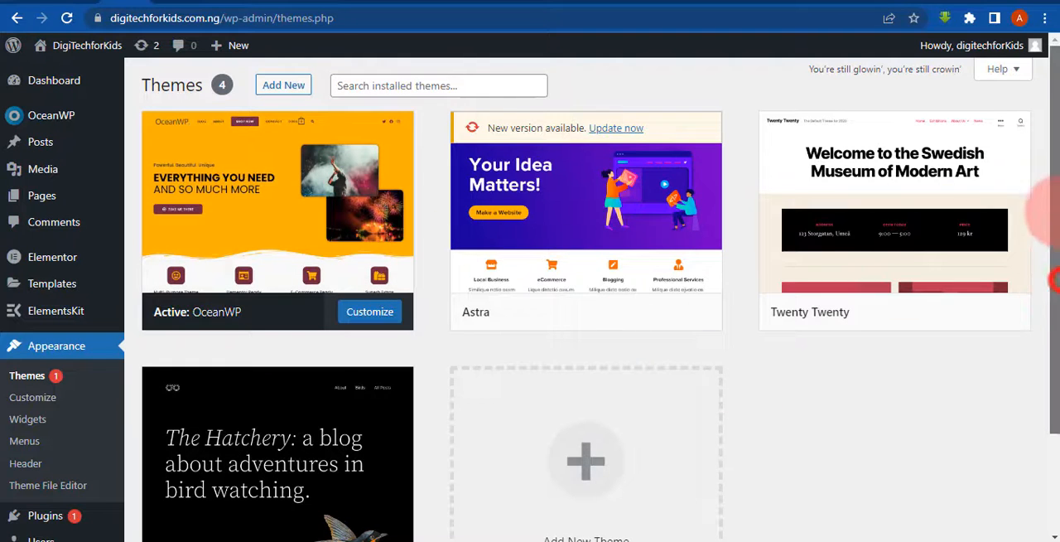
{"action": "mouse_move", "coordinate": [4, 193]}
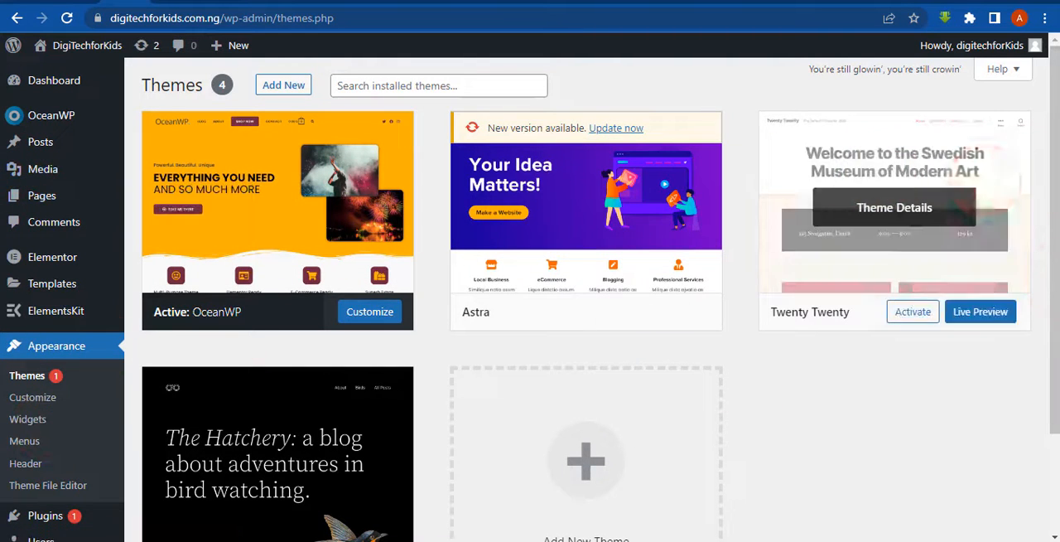
{"action": "mouse_move", "coordinate": [1048, 162]}
{"action": "left_mouse_down"}
{"action": "mouse_move", "coordinate": [1052, 295]}
{"action": "mouse_move", "coordinate": [1043, 154]}
{"action": "left_mouse_up"}
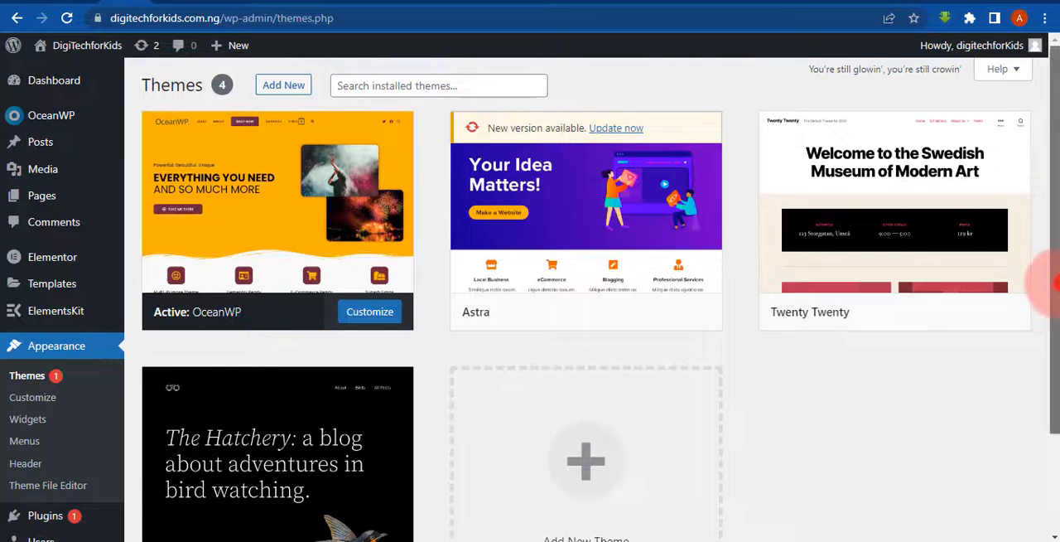
{"action": "left_click_drag", "start_coordinate": [1054, 283], "coordinate": [1054, 383]}
- Open the installed plugins list and review the plugins from Akismet Anti-Spam through Ocean Extra
{"action": "mouse_move", "coordinate": [40, 387]}
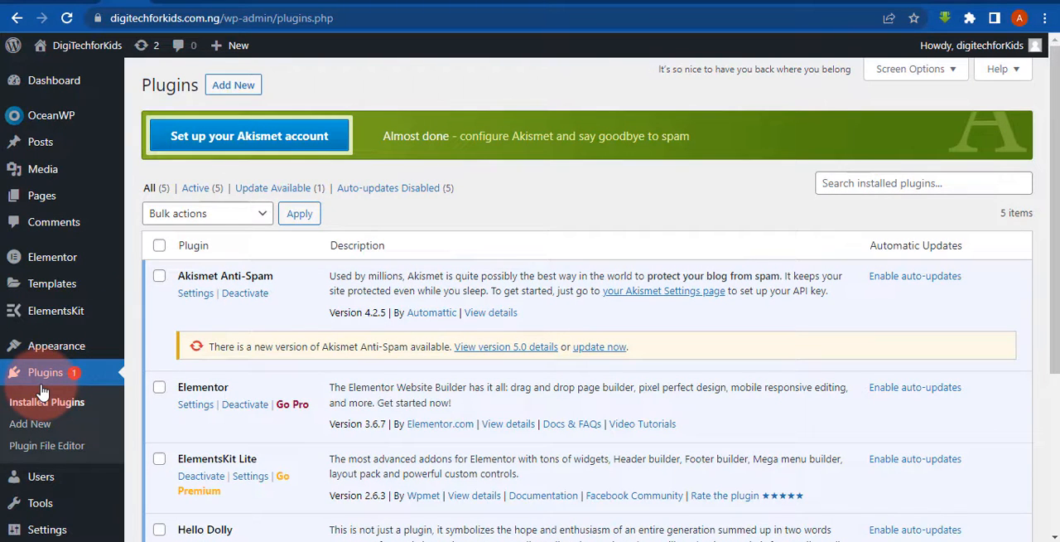
{"action": "left_click_drag", "start_coordinate": [1053, 281], "coordinate": [1053, 406]}
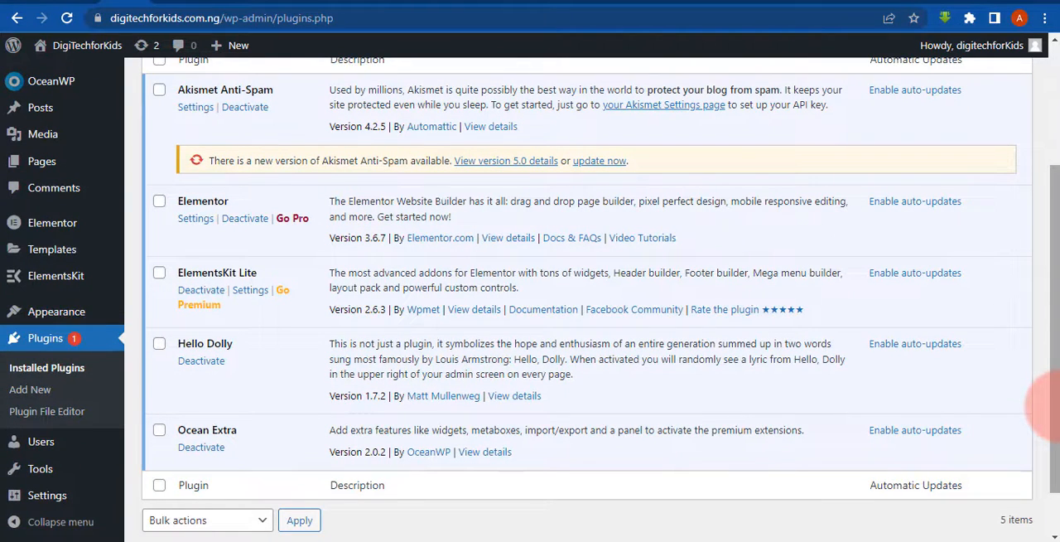
{"action": "mouse_move", "coordinate": [1054, 406]}
{"action": "left_mouse_down"}
{"action": "mouse_move", "coordinate": [1054, 318]}
{"action": "mouse_move", "coordinate": [1054, 387]}
{"action": "left_mouse_up"}
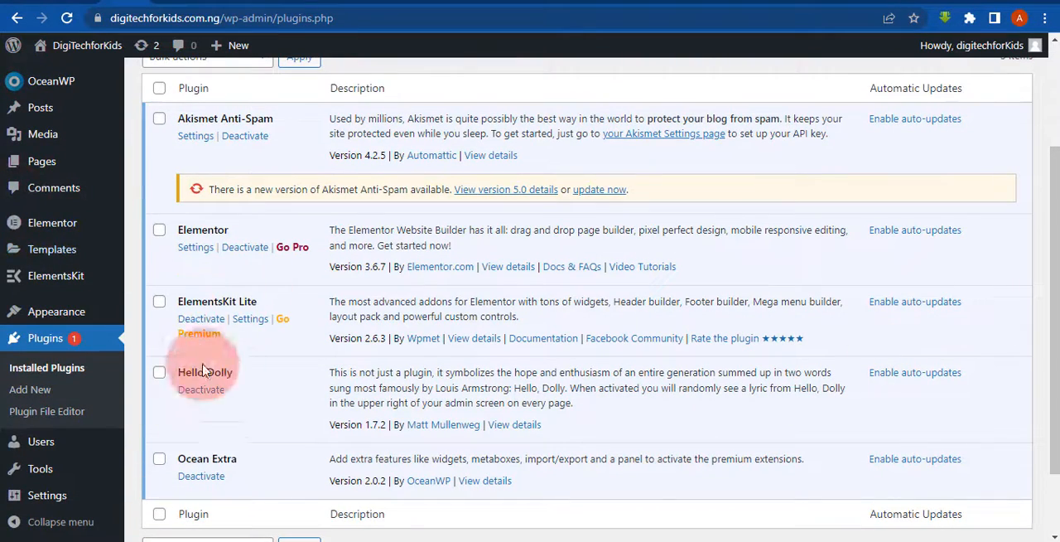
{"action": "scroll", "coordinate": [1049, 317], "scroll_direction": "down", "scroll_amount": 2}
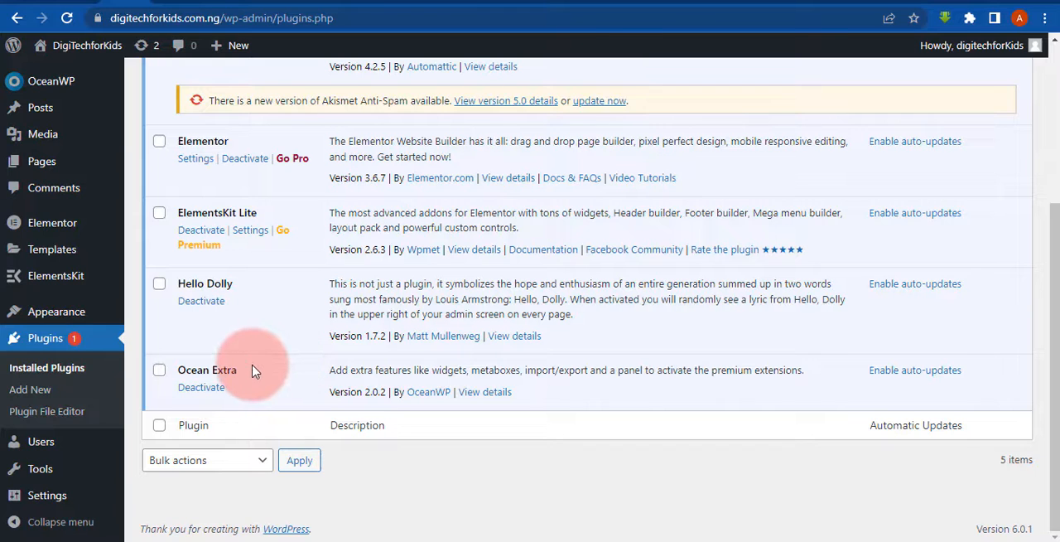
{"action": "left_click_drag", "start_coordinate": [1053, 352], "coordinate": [1048, 284]}
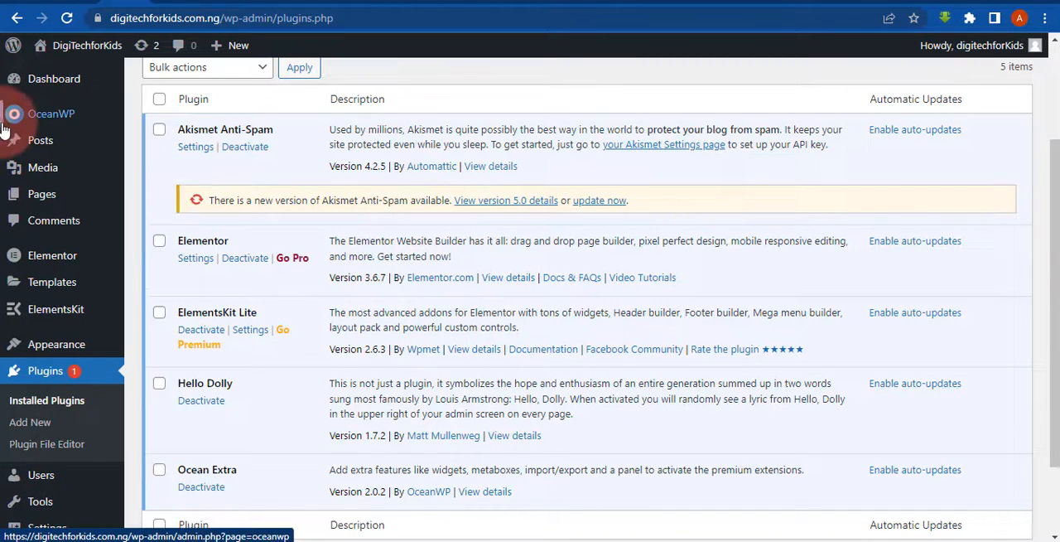
{"action": "left_click_drag", "start_coordinate": [46, 168], "coordinate": [78, 161]}
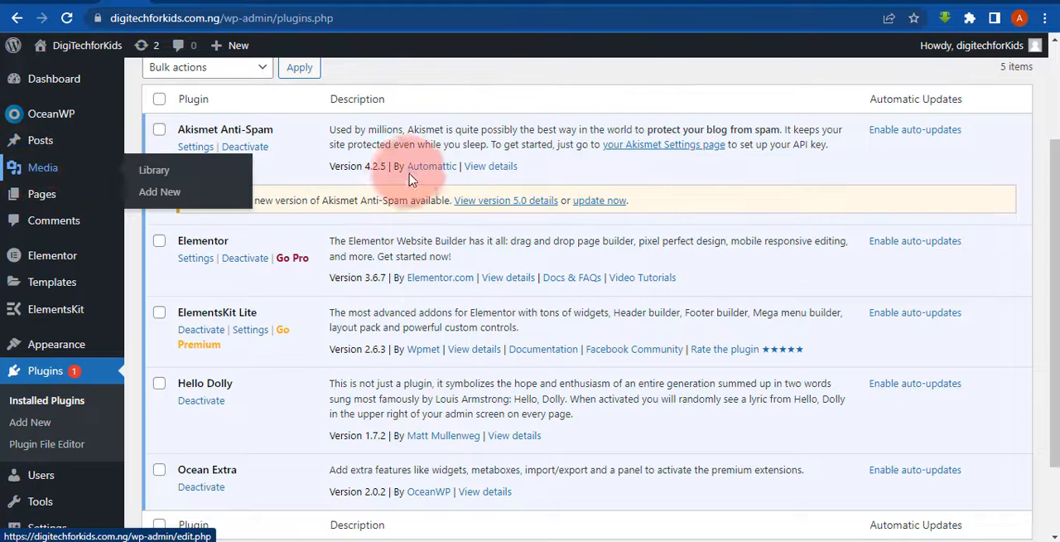
{"action": "left_click", "coordinate": [515, 78]}
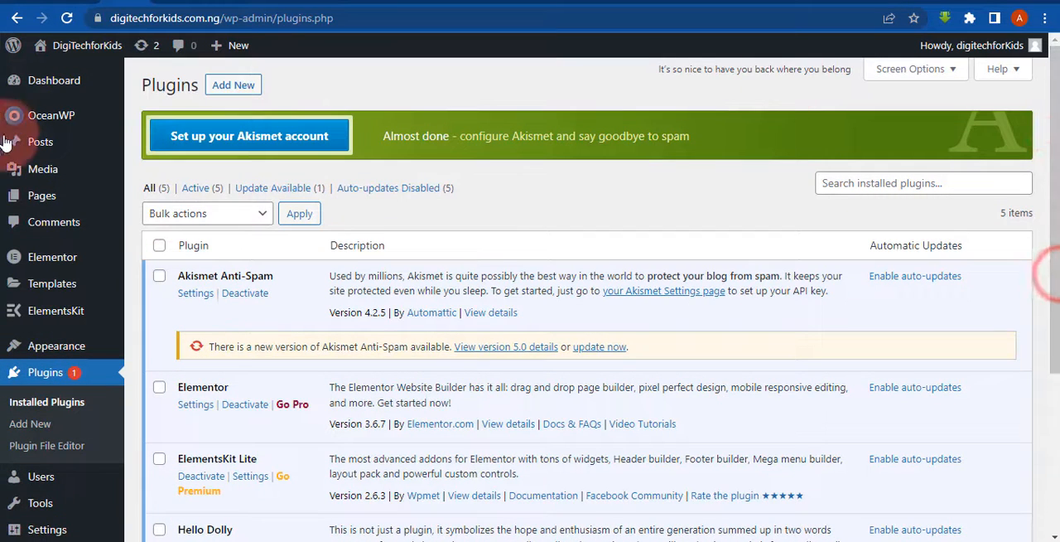
- Open the list of all pages and review the site's existing pages, glancing at the wpdigitallab.com.ng example site
{"action": "mouse_move", "coordinate": [40, 196]}
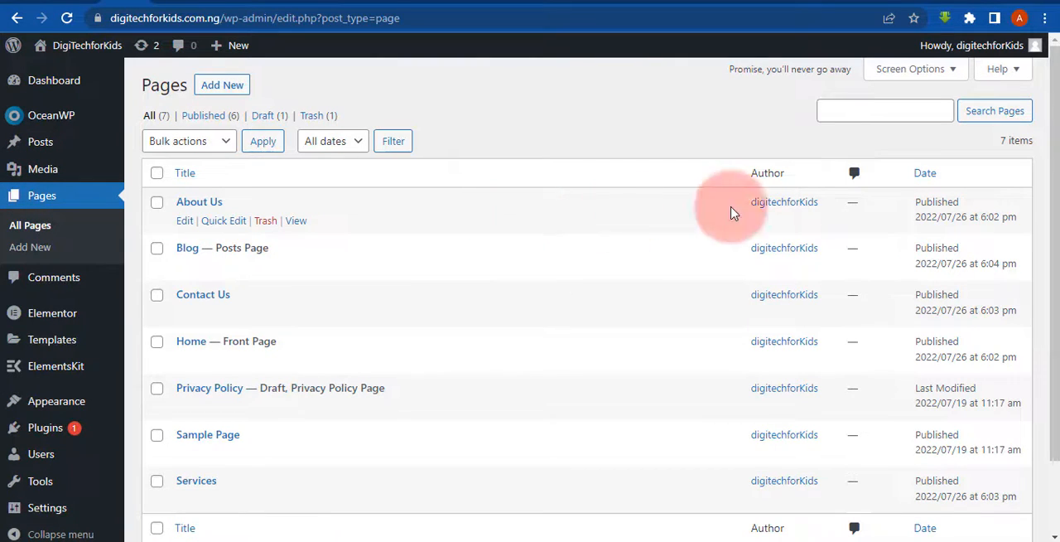
{"action": "left_click_drag", "start_coordinate": [1058, 172], "coordinate": [1058, 253]}
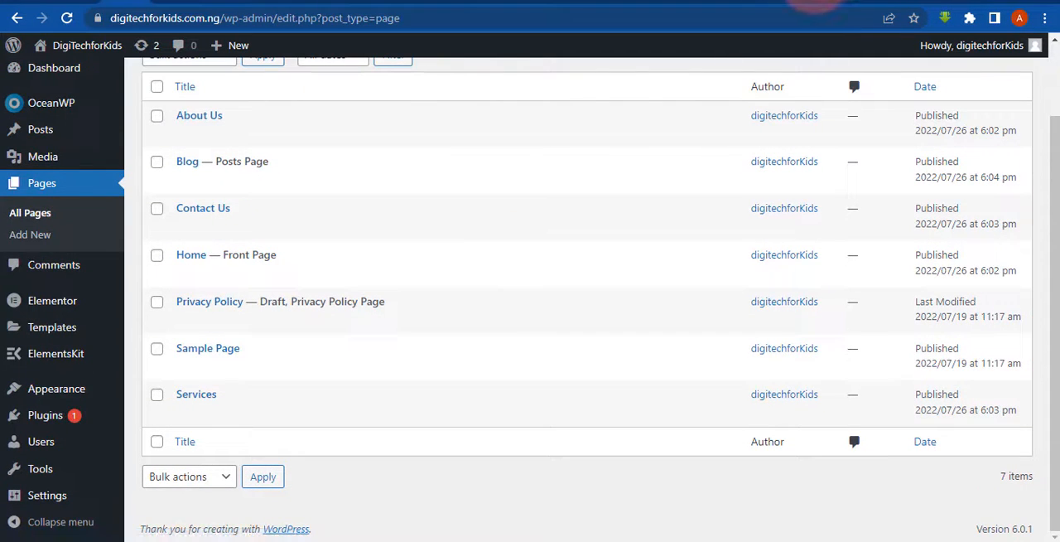
{"action": "left_click", "coordinate": [792, 1]}
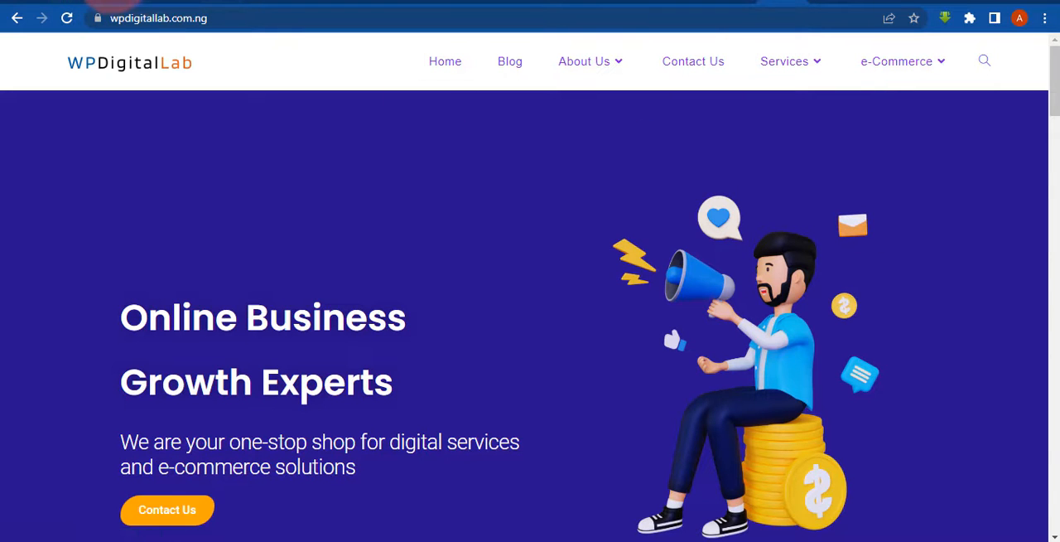
{"action": "left_click", "coordinate": [113, 1]}
{"action": "left_click_drag", "start_coordinate": [1056, 434], "coordinate": [1053, 414]}
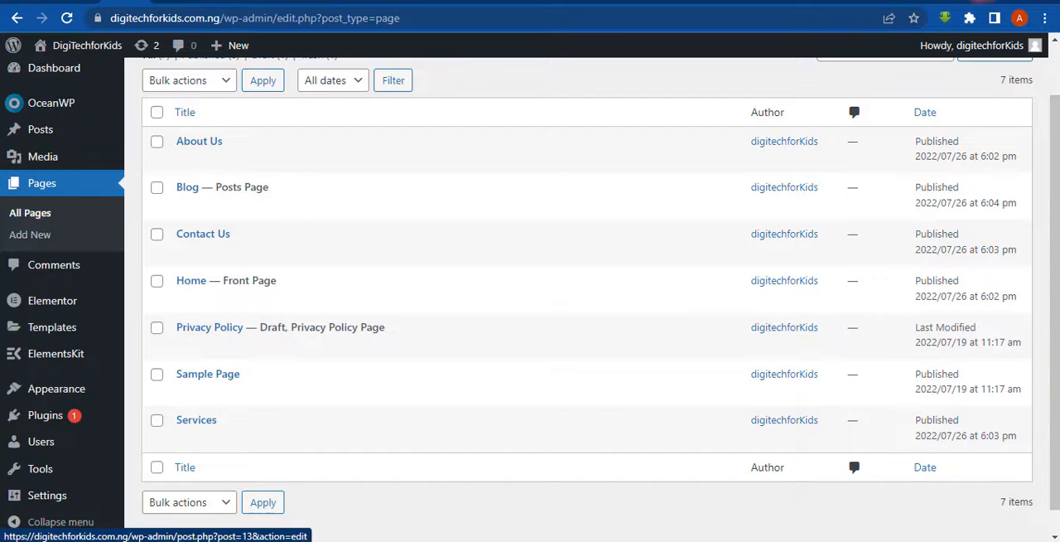
- Switch to the wpdigitallab.com.ng example site and examine its home page header, comparing it with the DigiTechforKids front page
{"action": "left_click", "coordinate": [769, 0]}
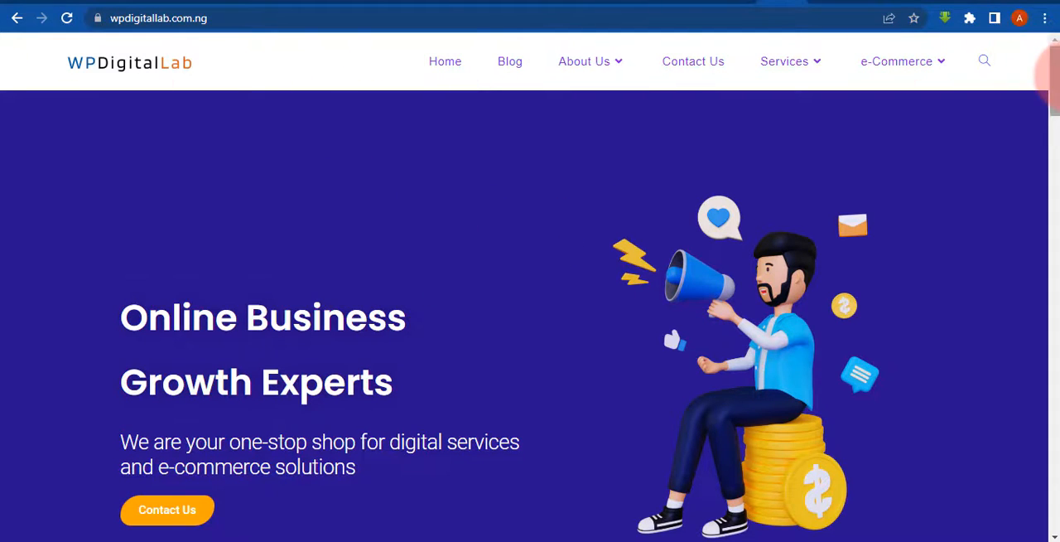
{"action": "left_click", "coordinate": [203, 18]}
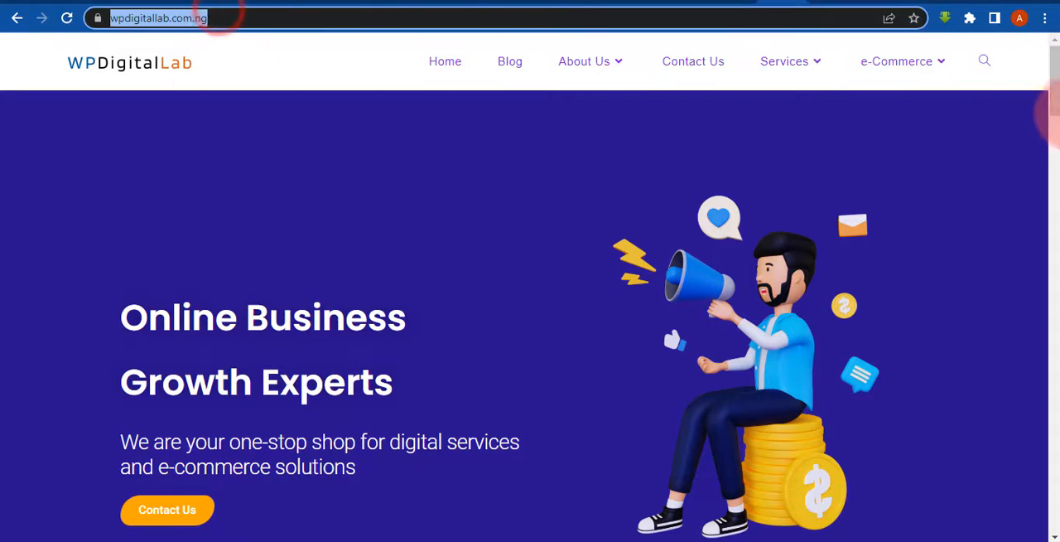
{"action": "left_click", "coordinate": [1051, 99]}
{"action": "left_click_drag", "start_coordinate": [1051, 103], "coordinate": [989, 124]}
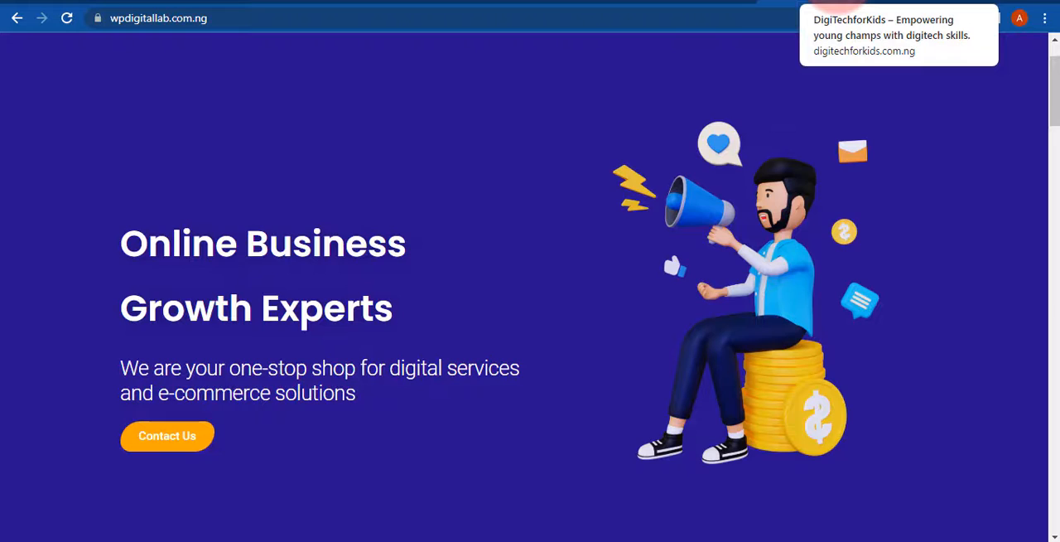
{"action": "left_click", "coordinate": [836, 5]}
{"action": "left_click", "coordinate": [728, 5]}
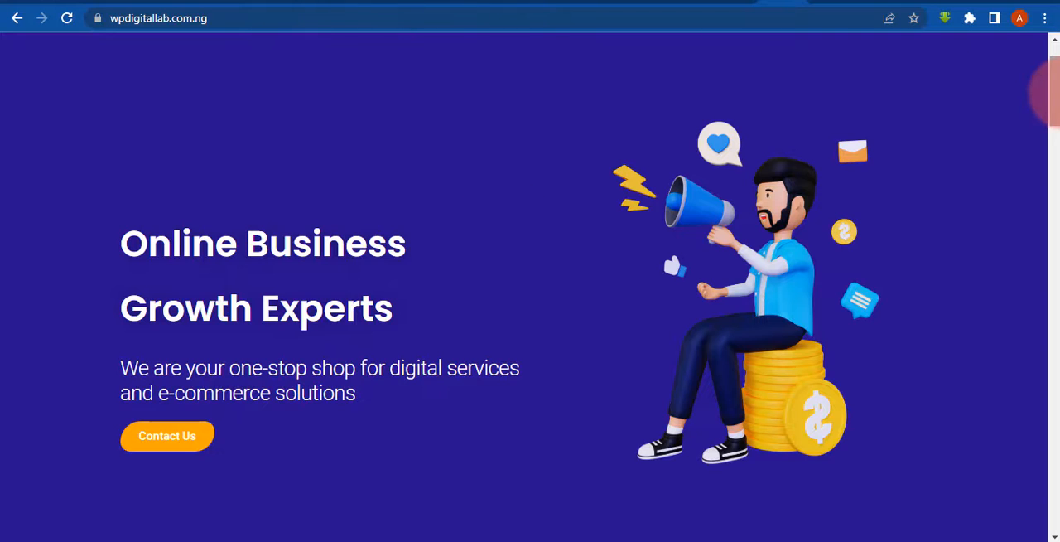
{"action": "scroll", "coordinate": [1053, 92], "scroll_direction": "up", "scroll_amount": 1}
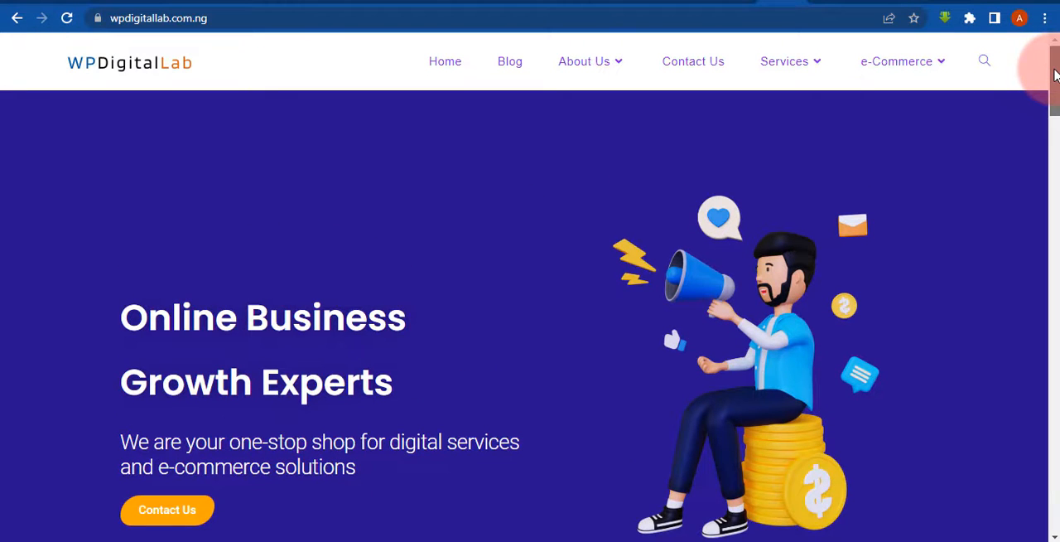
{"action": "left_click_drag", "start_coordinate": [1053, 76], "coordinate": [1039, 21]}
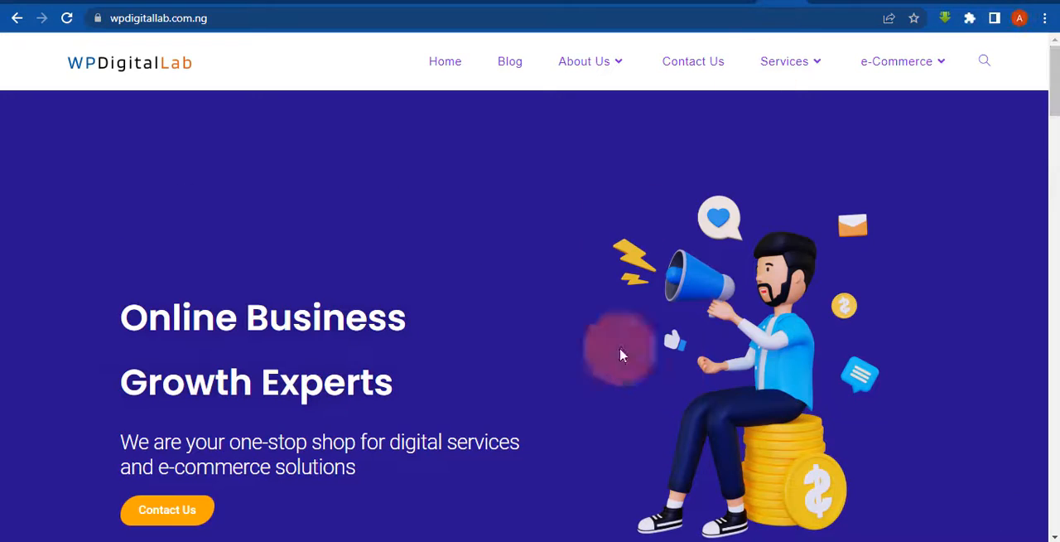
- Open the About Us page on the example site and examine the header menu items and their submenus
{"action": "left_click", "coordinate": [584, 70]}
{"action": "left_click", "coordinate": [449, 66]}
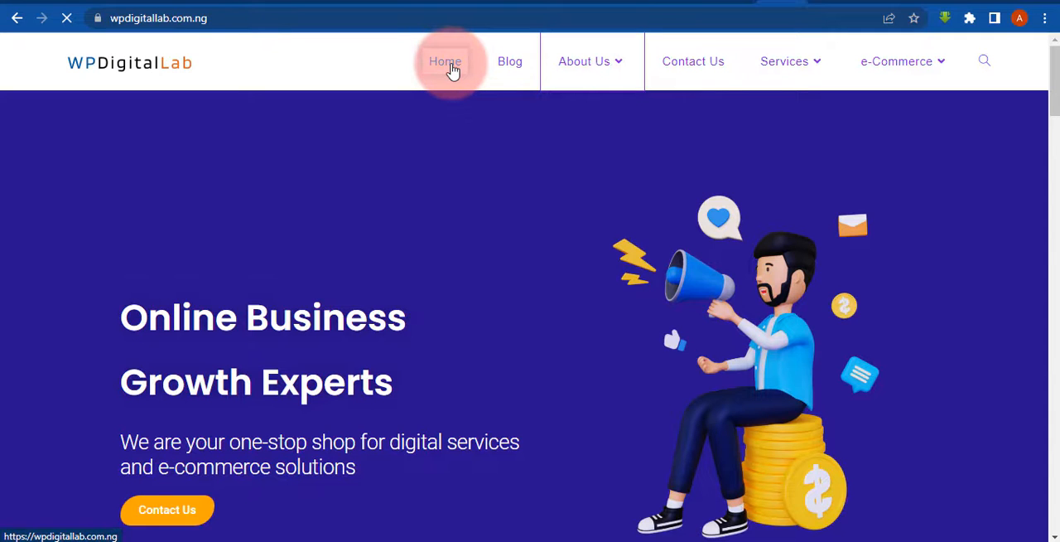
{"action": "left_click", "coordinate": [712, 70]}
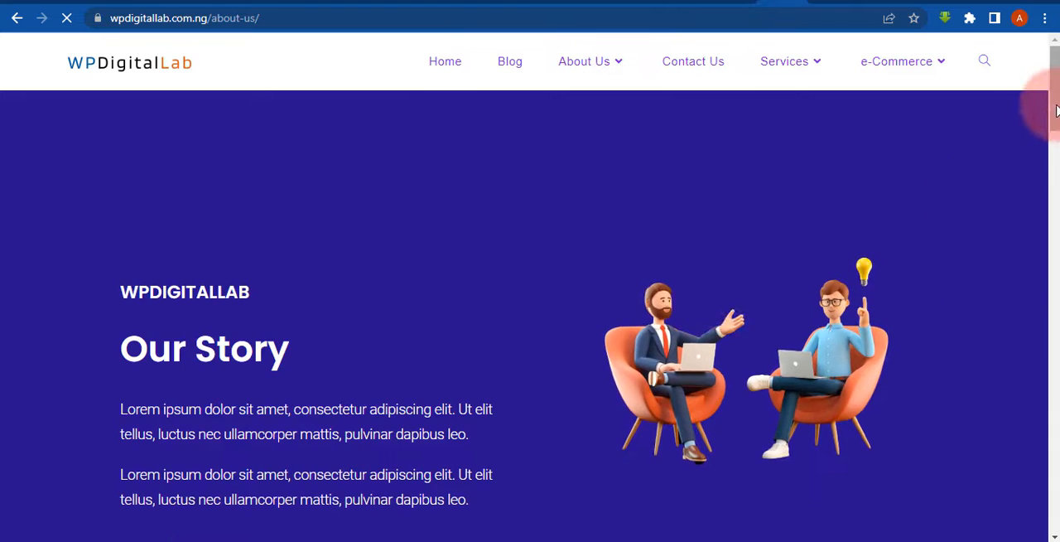
{"action": "mouse_move", "coordinate": [1053, 105]}
{"action": "left_mouse_down"}
{"action": "mouse_move", "coordinate": [1053, 439]}
{"action": "mouse_move", "coordinate": [1053, 90]}
{"action": "left_mouse_up"}
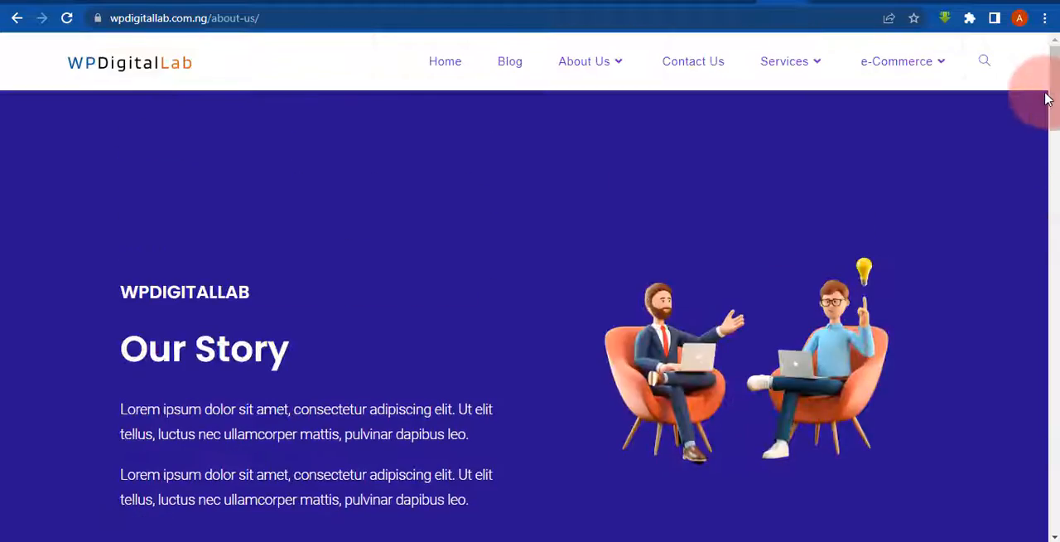
{"action": "left_click", "coordinate": [454, 86]}
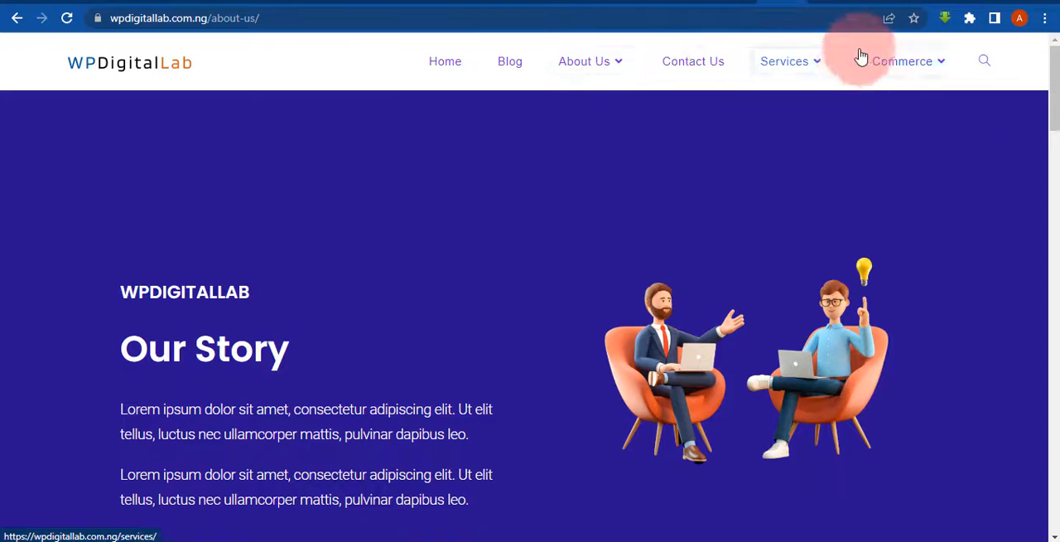
{"action": "mouse_move", "coordinate": [824, 67]}
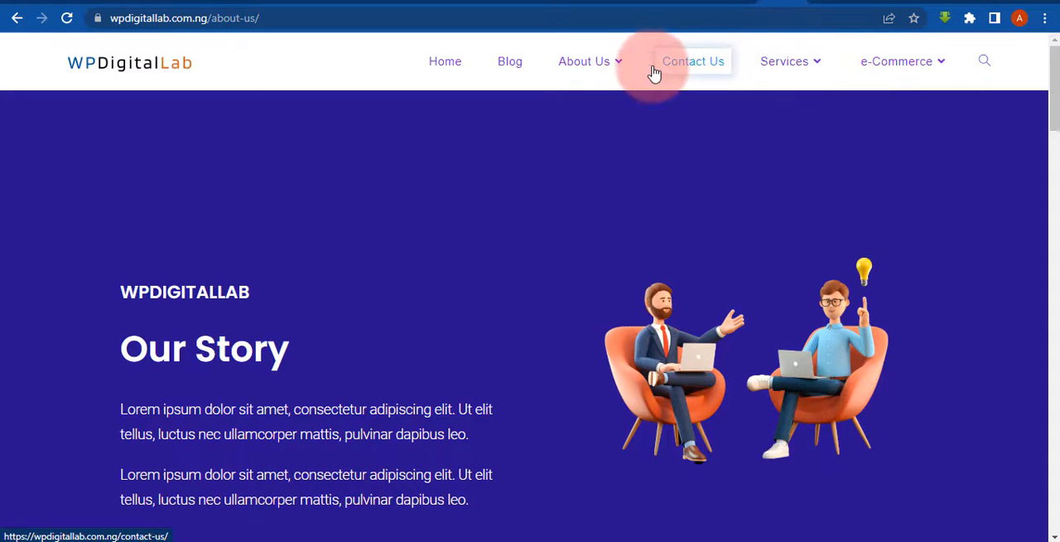
{"action": "mouse_move", "coordinate": [615, 64]}
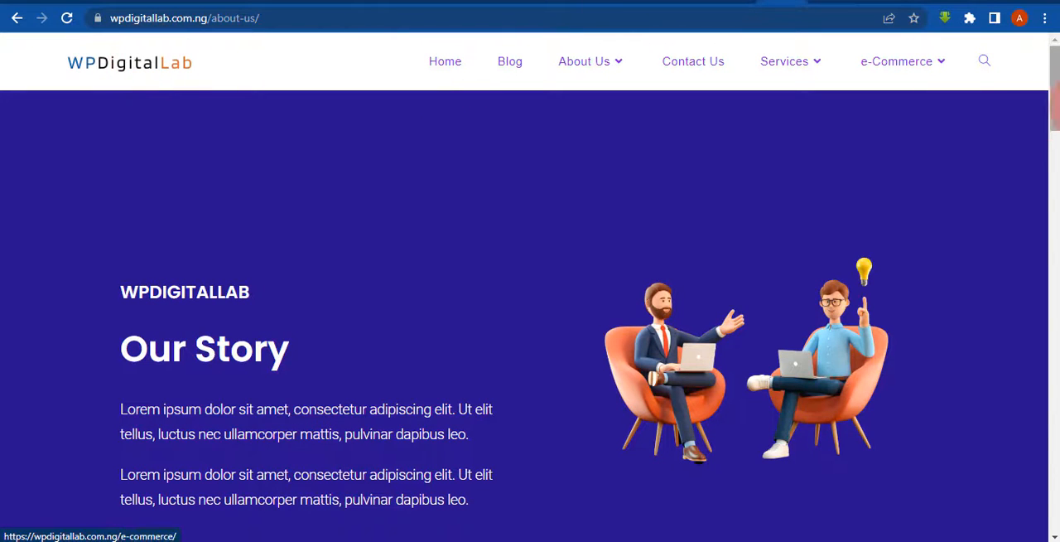
- Examine the example site's About Us page from its header down to the footer
{"action": "left_click_drag", "start_coordinate": [1050, 103], "coordinate": [1054, 530]}
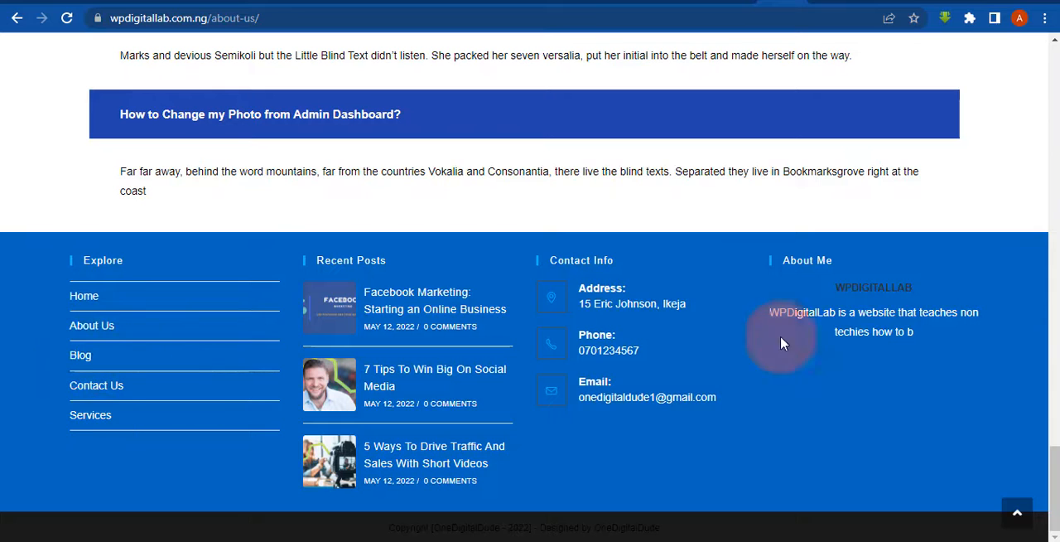
{"action": "scroll", "coordinate": [1053, 466], "scroll_direction": "up", "scroll_amount": 15}
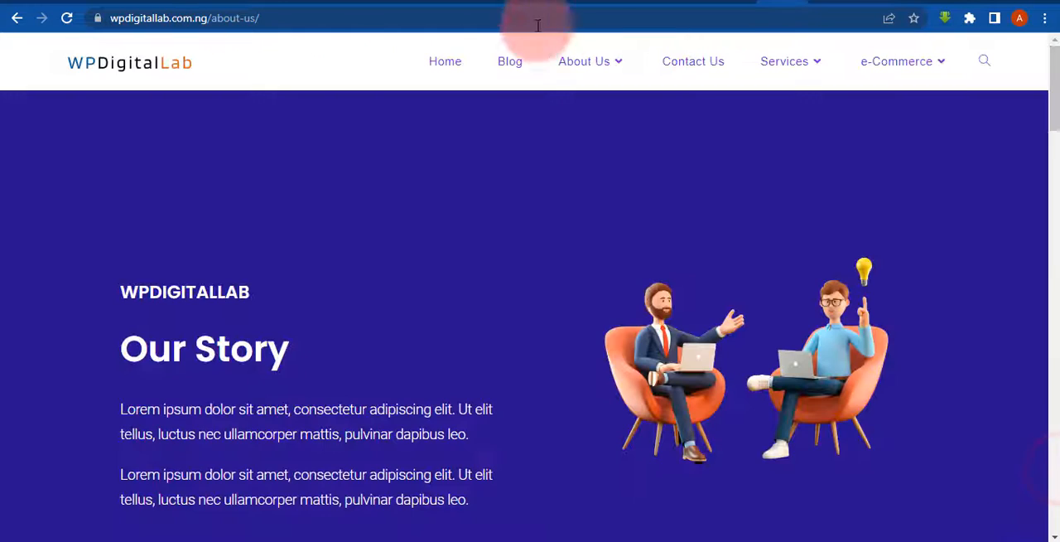
- Switch to the DigiTechforKids pages list, open the Home page editor in a new browser tab and examine its OceanWP settings
{"action": "left_click", "coordinate": [120, 4]}
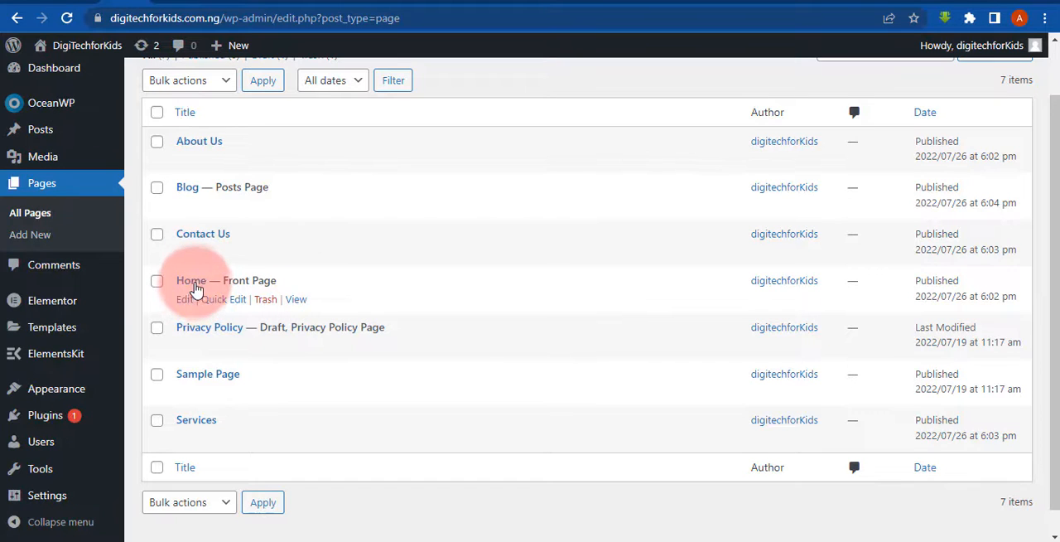
{"action": "right_click", "coordinate": [198, 287]}
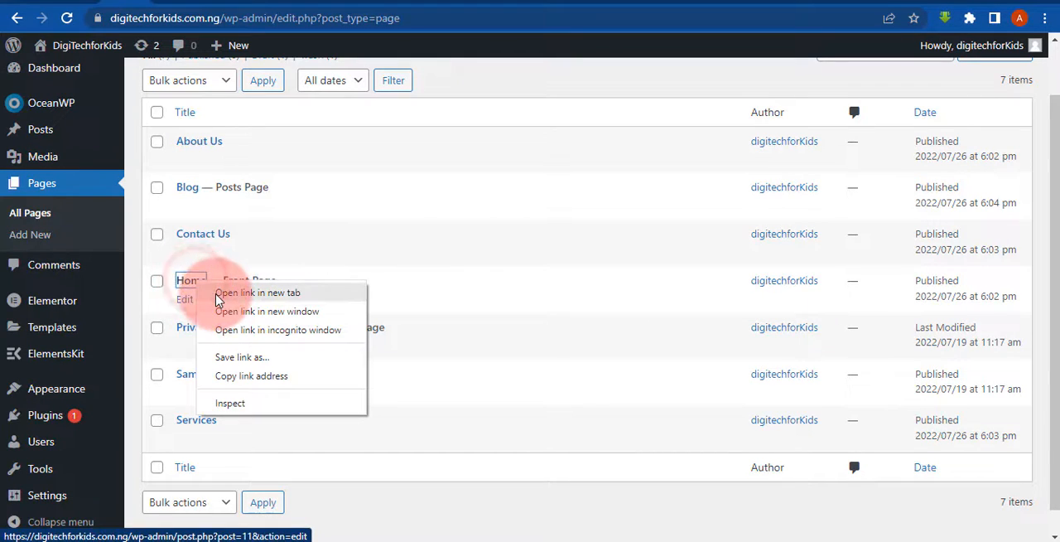
{"action": "left_click", "coordinate": [205, 282]}
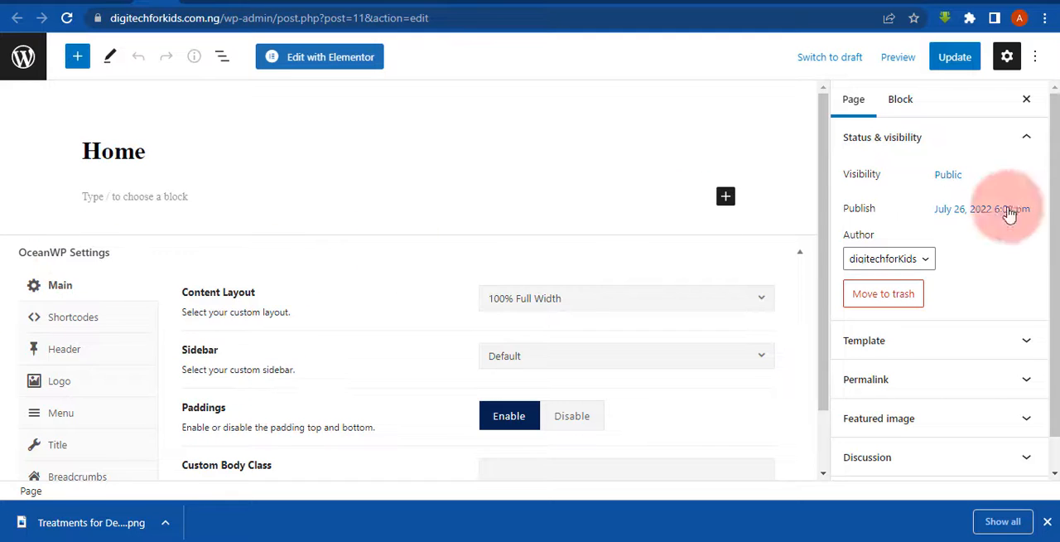
{"action": "left_click_drag", "start_coordinate": [825, 295], "coordinate": [834, 356]}
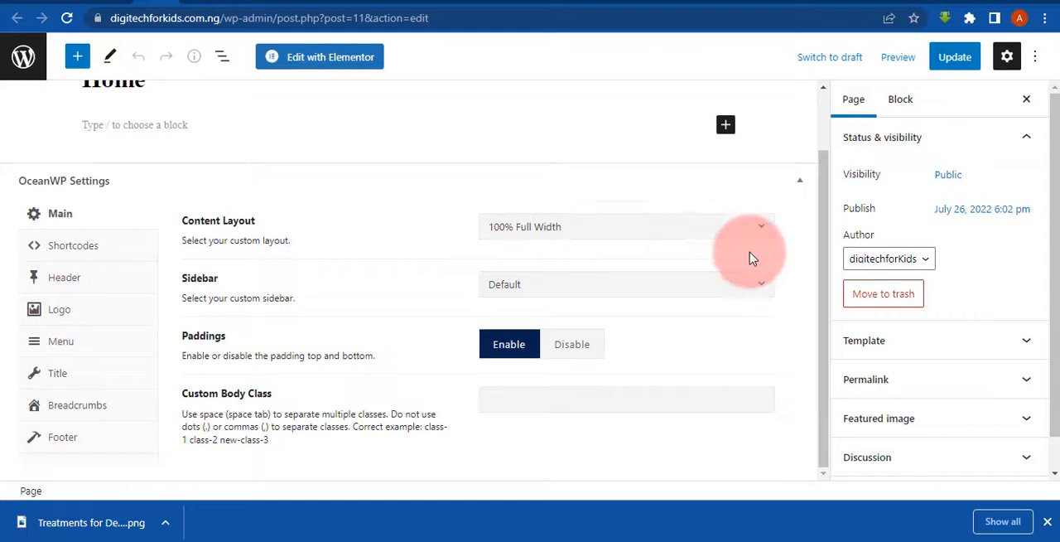
{"action": "left_click_drag", "start_coordinate": [825, 290], "coordinate": [768, 182]}
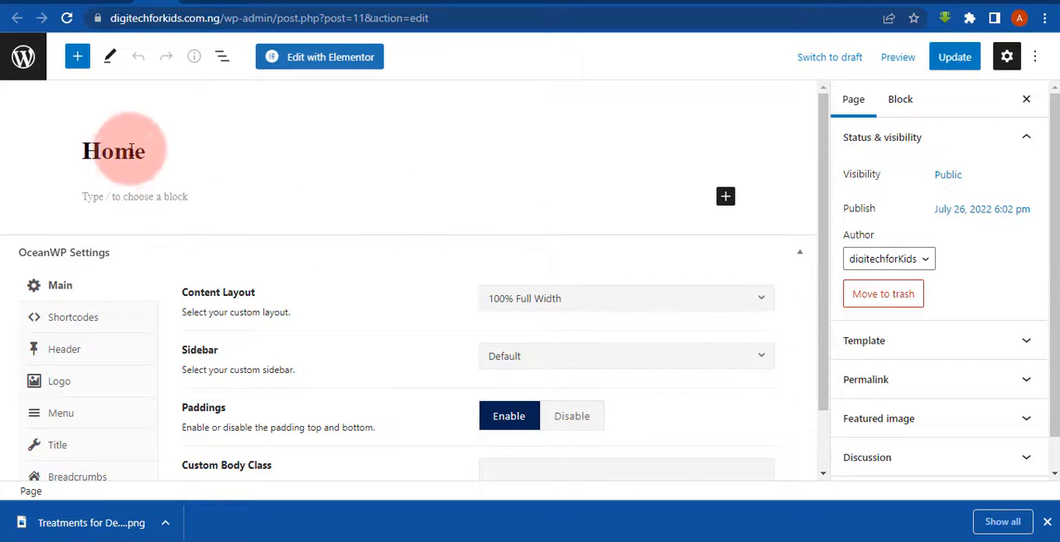
- Open the Home page in the Elementor editor, dismissing the browser's download bar and the Navigator
{"action": "right_click", "coordinate": [348, 62]}
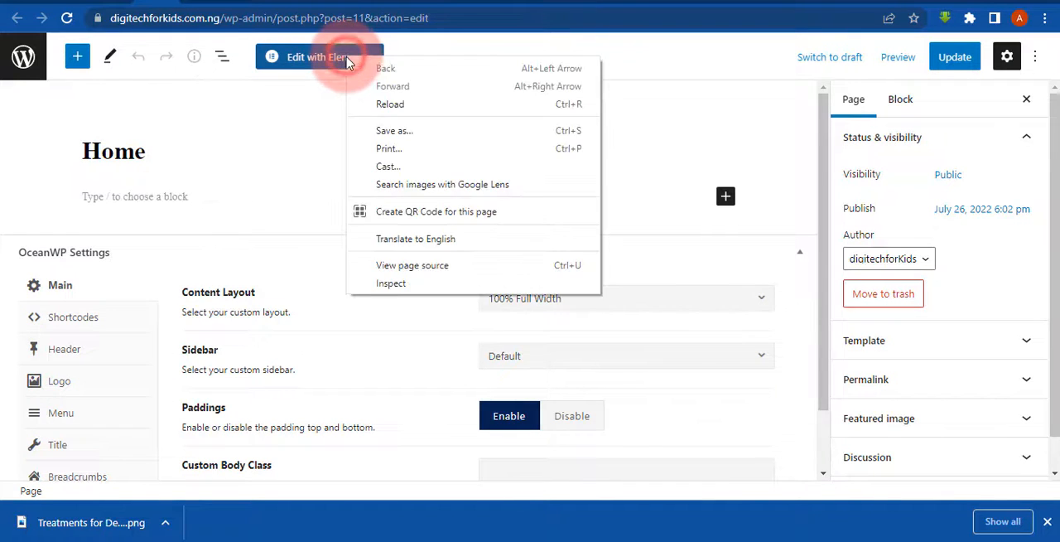
{"action": "left_click", "coordinate": [283, 98]}
{"action": "left_click", "coordinate": [308, 58]}
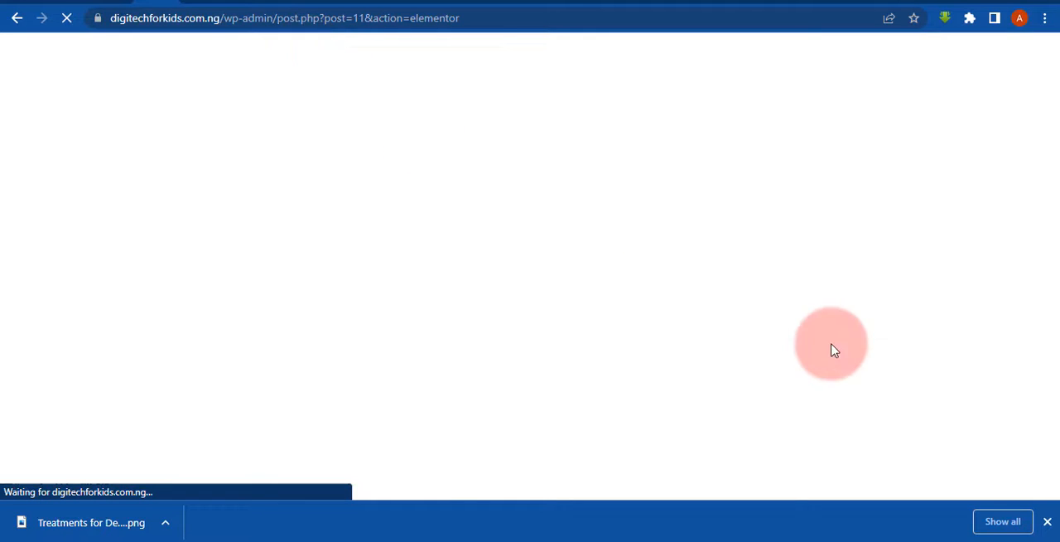
{"action": "left_click", "coordinate": [1048, 526]}
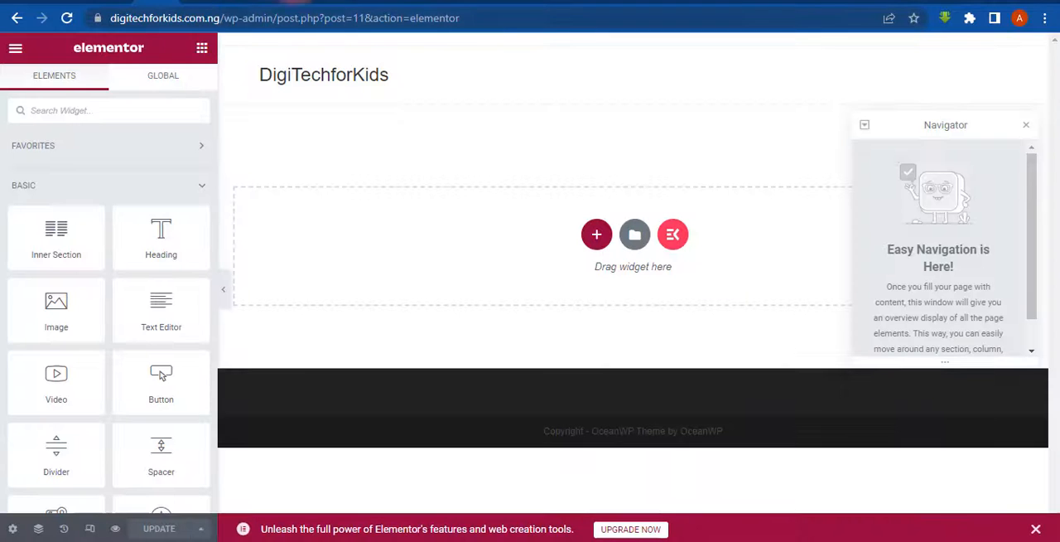
{"action": "left_click", "coordinate": [1024, 131]}
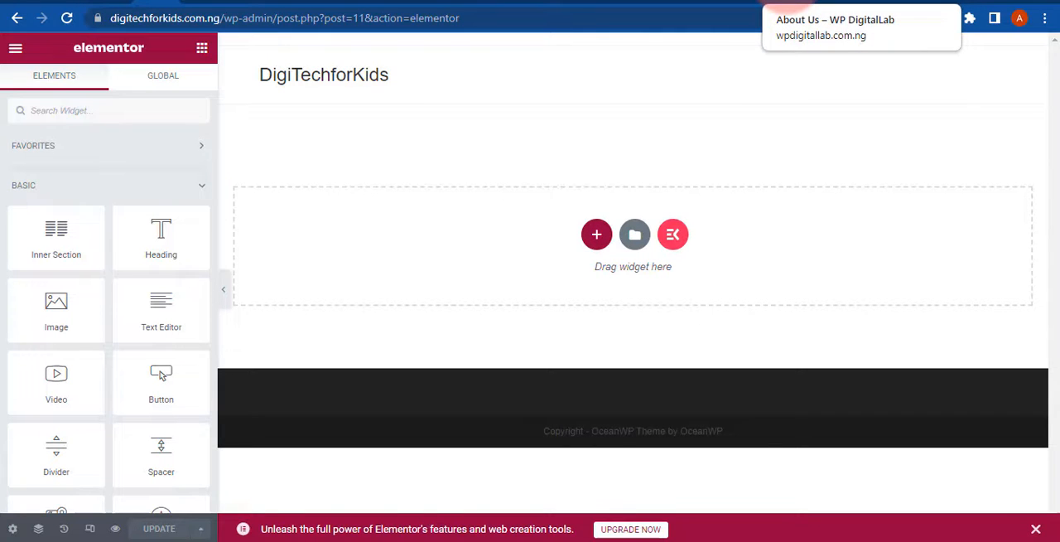
- Switch to the wpdigitallab.com.ng example site, open its home page and examine the header and opening section
{"action": "left_click", "coordinate": [785, 5]}
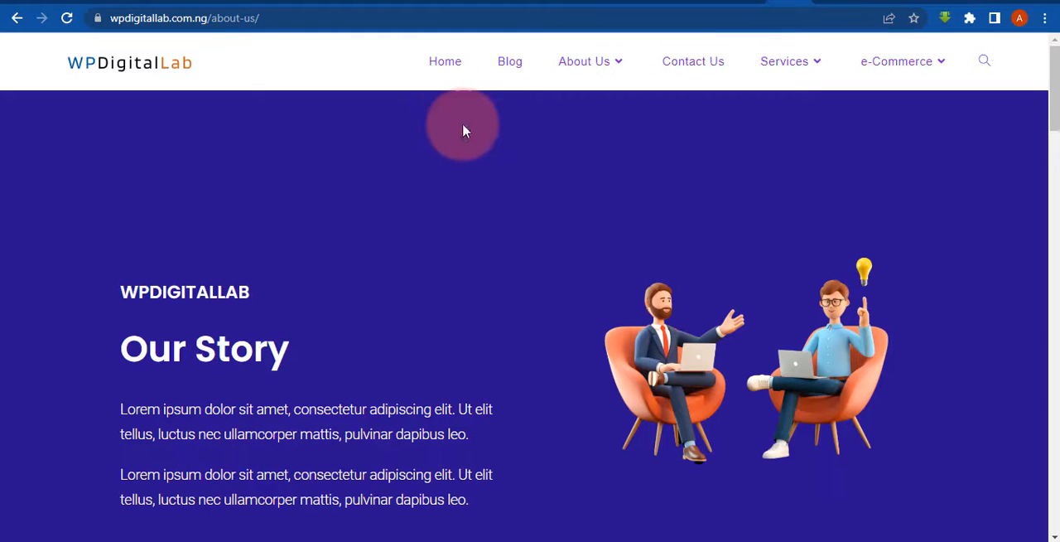
{"action": "left_click", "coordinate": [452, 66]}
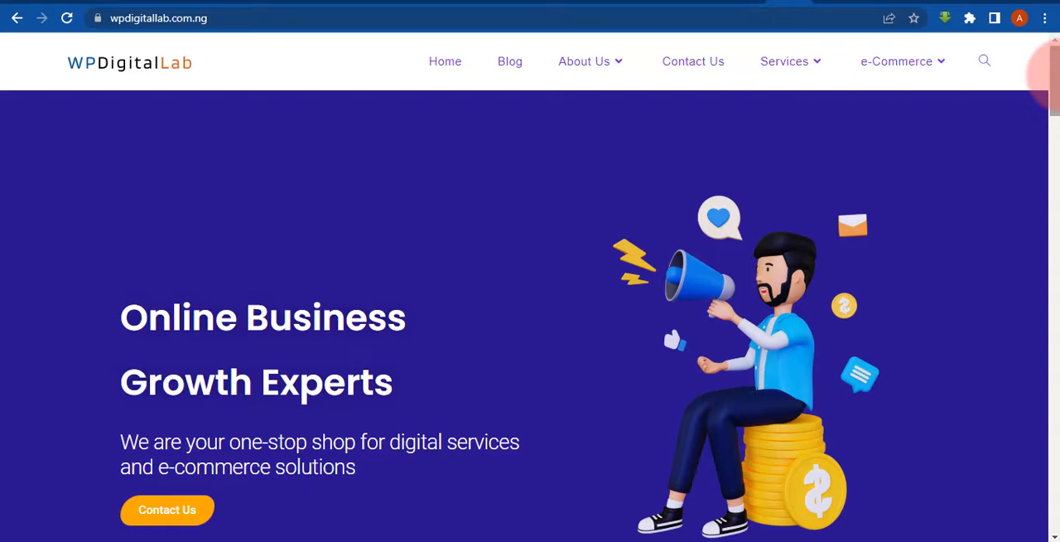
{"action": "scroll", "coordinate": [1049, 73], "scroll_direction": "down", "scroll_amount": 1}
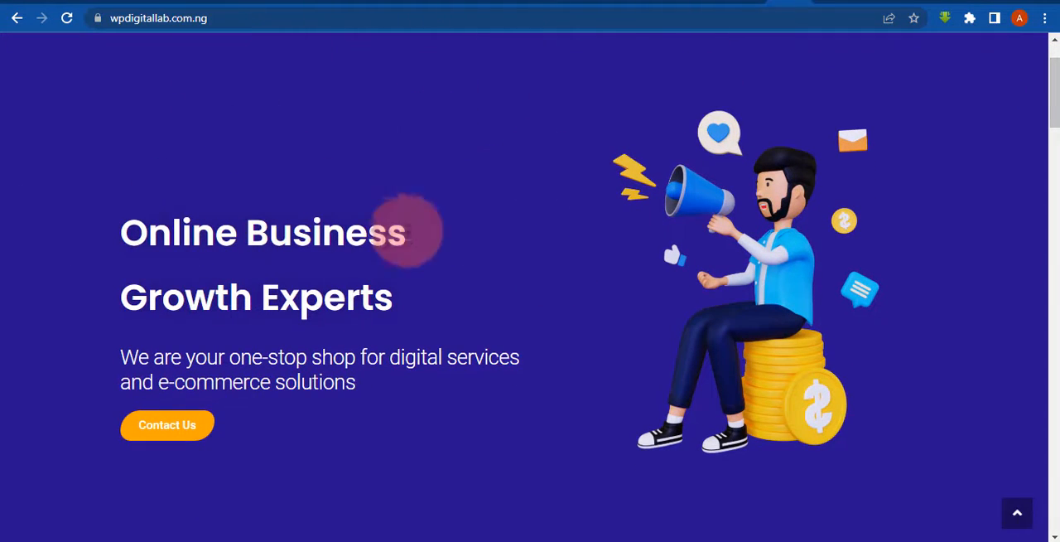
{"action": "left_click_drag", "start_coordinate": [1053, 86], "coordinate": [1056, 6]}
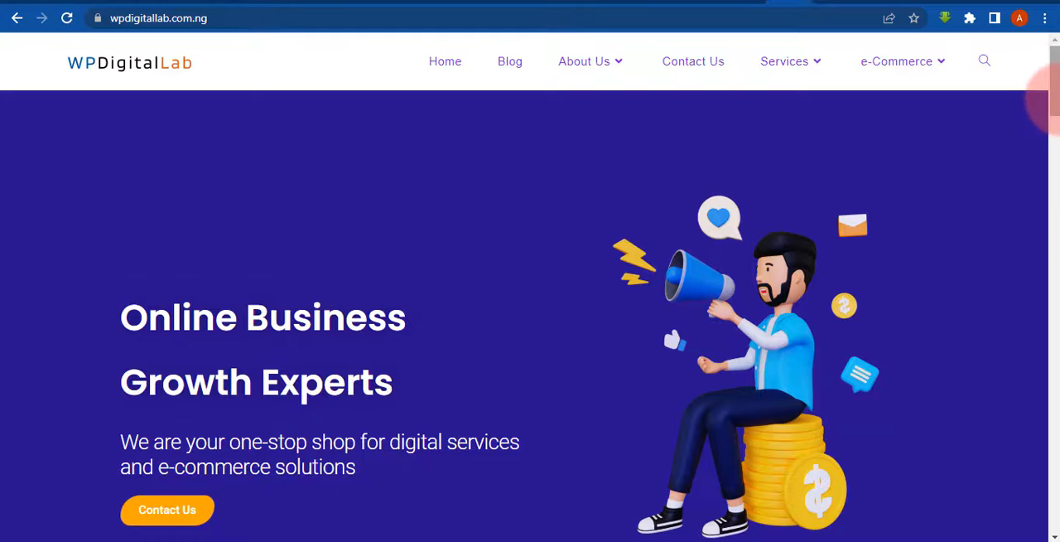
{"action": "scroll", "coordinate": [1048, 98], "scroll_direction": "down", "scroll_amount": 2}
{"action": "scroll", "coordinate": [1049, 120], "scroll_direction": "up", "scroll_amount": 1}
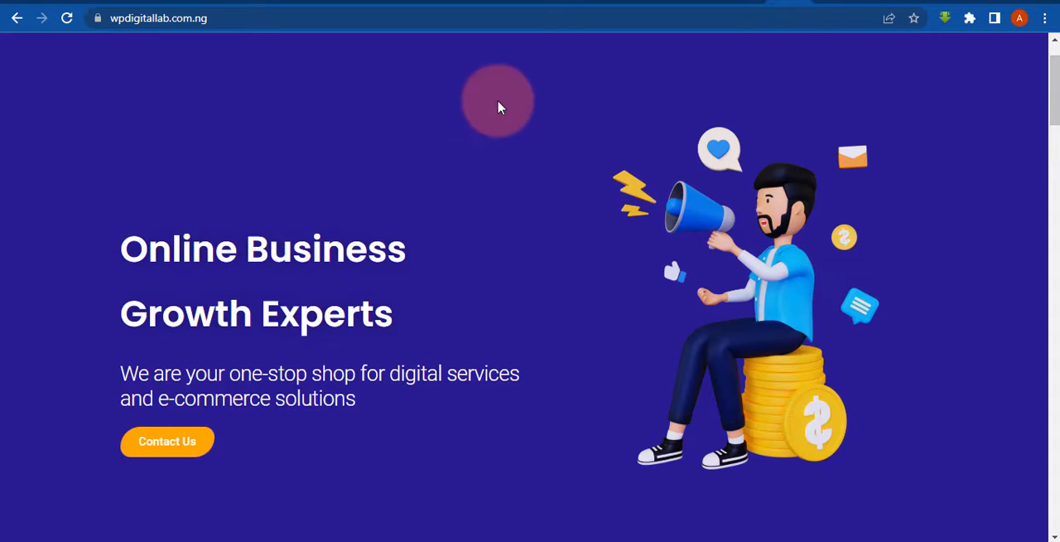
- Examine how the example home page's opening section is divided between the text with its Contact Us button and the illustration
{"action": "left_click_drag", "start_coordinate": [96, 77], "coordinate": [326, 77]}
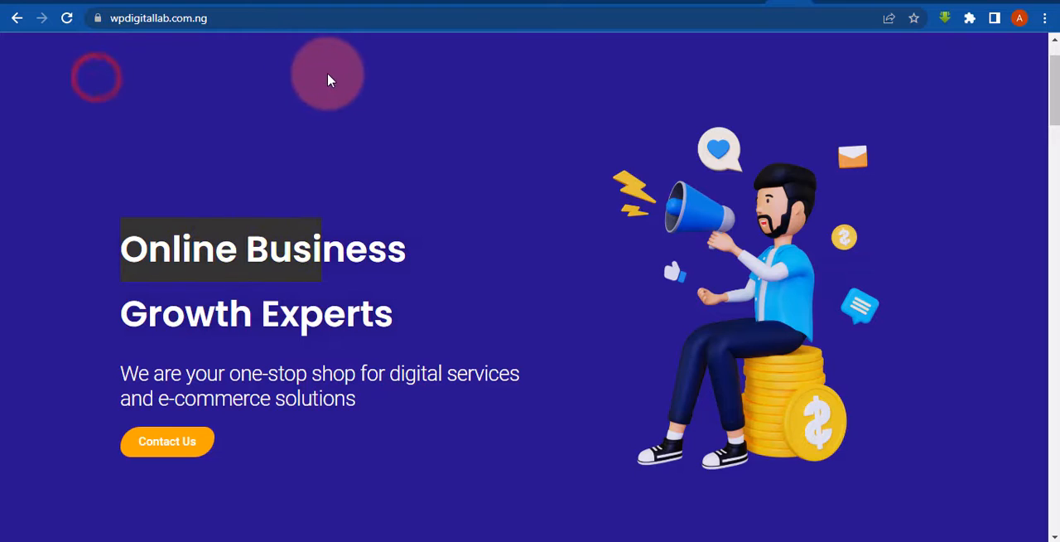
{"action": "left_click", "coordinate": [318, 73]}
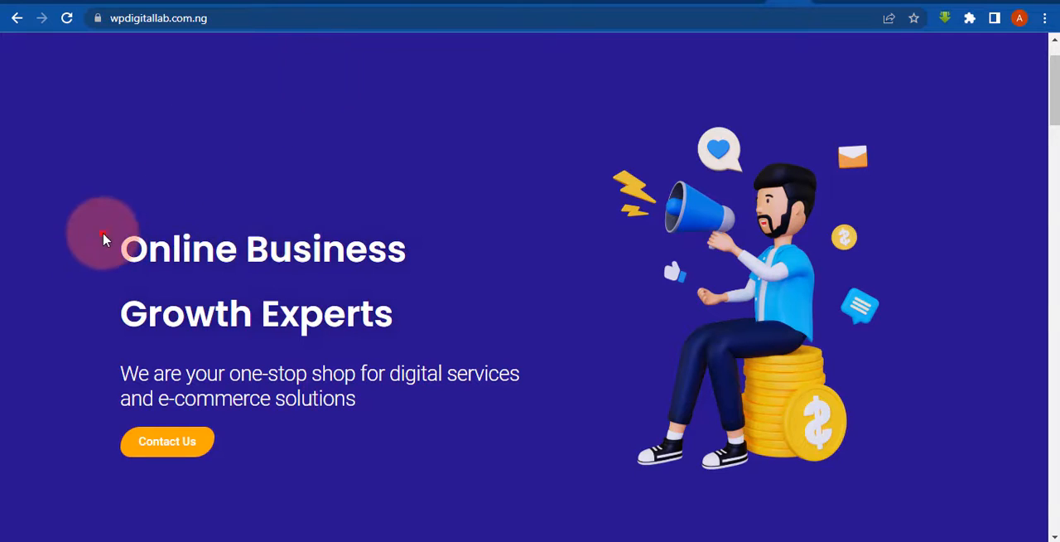
{"action": "left_click_drag", "start_coordinate": [101, 233], "coordinate": [331, 443]}
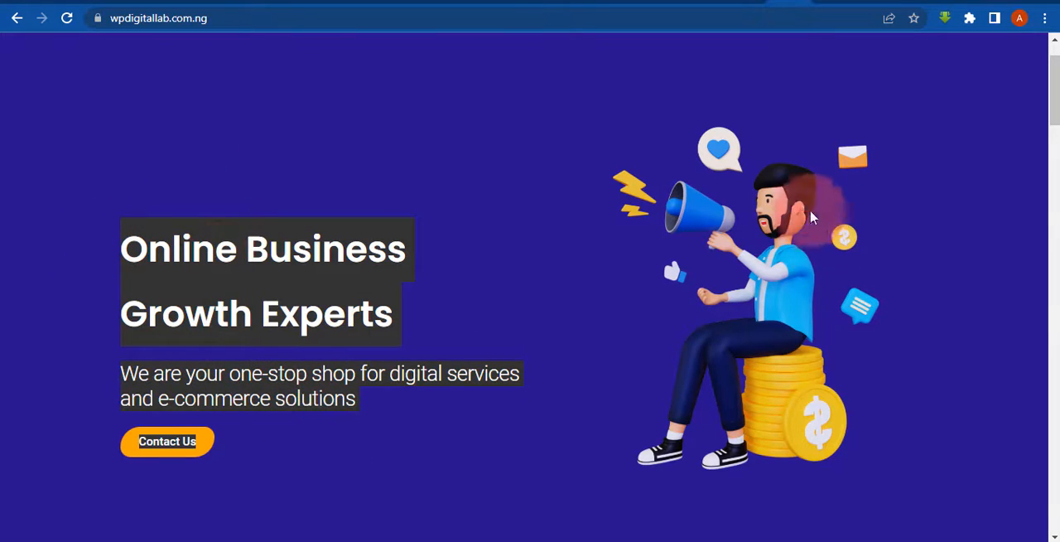
{"action": "left_click", "coordinate": [659, 153]}
{"action": "left_click_drag", "start_coordinate": [655, 123], "coordinate": [917, 345]}
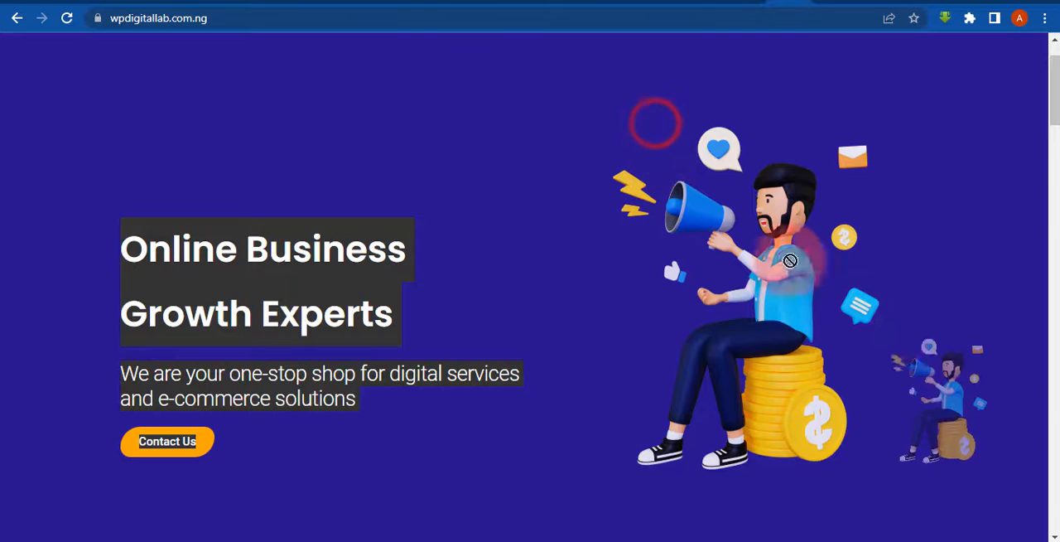
{"action": "left_click", "coordinate": [511, 108]}
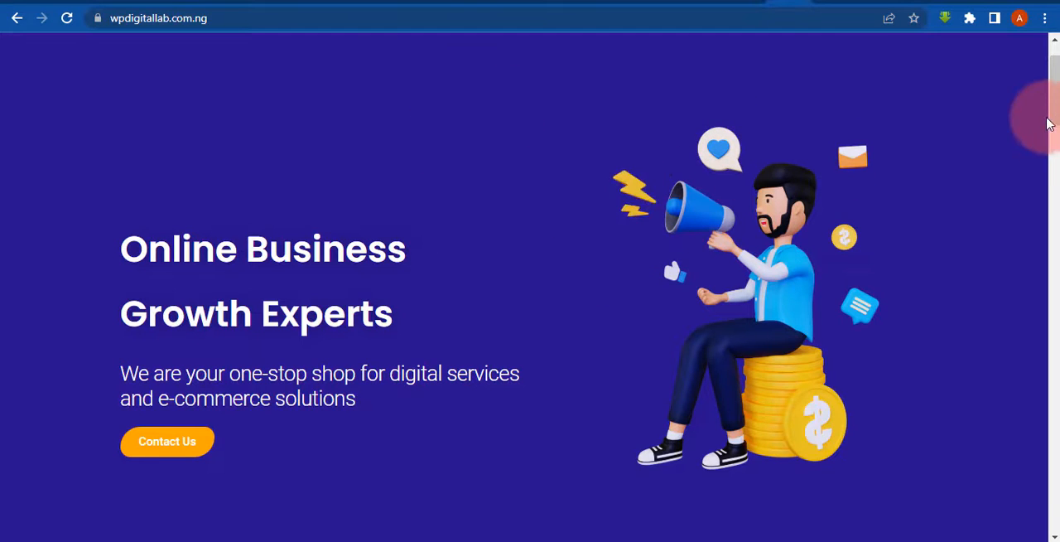
- Examine the example home page's three-column Digital Marketing and Web Design section, comparing it with the opening section
{"action": "left_click_drag", "start_coordinate": [1050, 89], "coordinate": [1054, 177]}
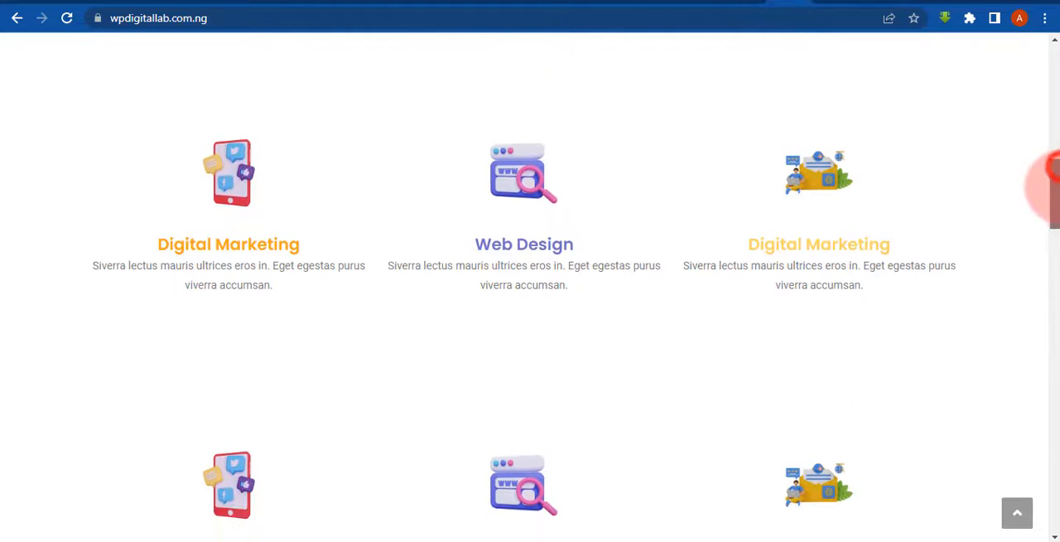
{"action": "left_click", "coordinate": [236, 187]}
{"action": "left_click", "coordinate": [472, 180]}
{"action": "left_click", "coordinate": [860, 206]}
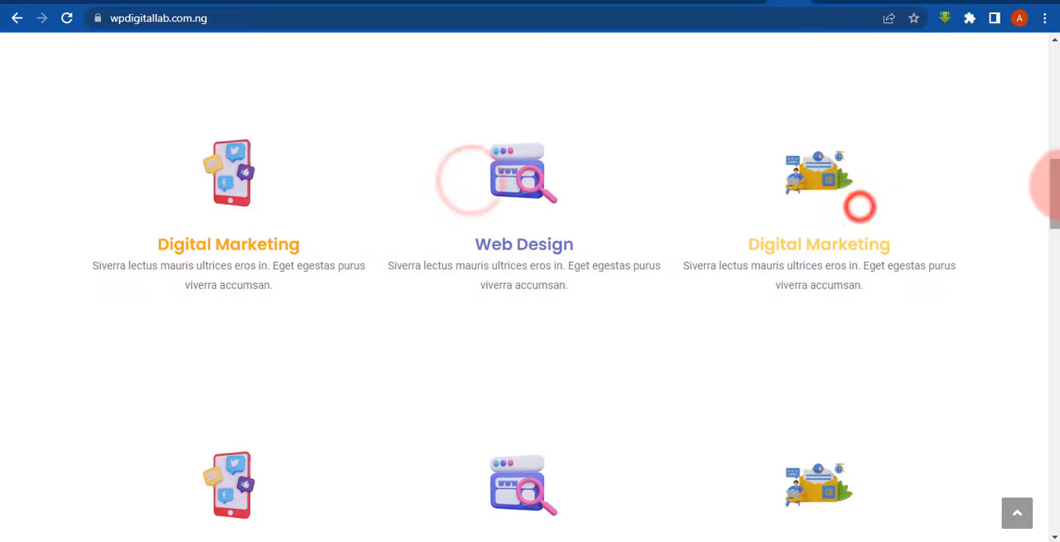
{"action": "left_click_drag", "start_coordinate": [1053, 186], "coordinate": [1048, 62]}
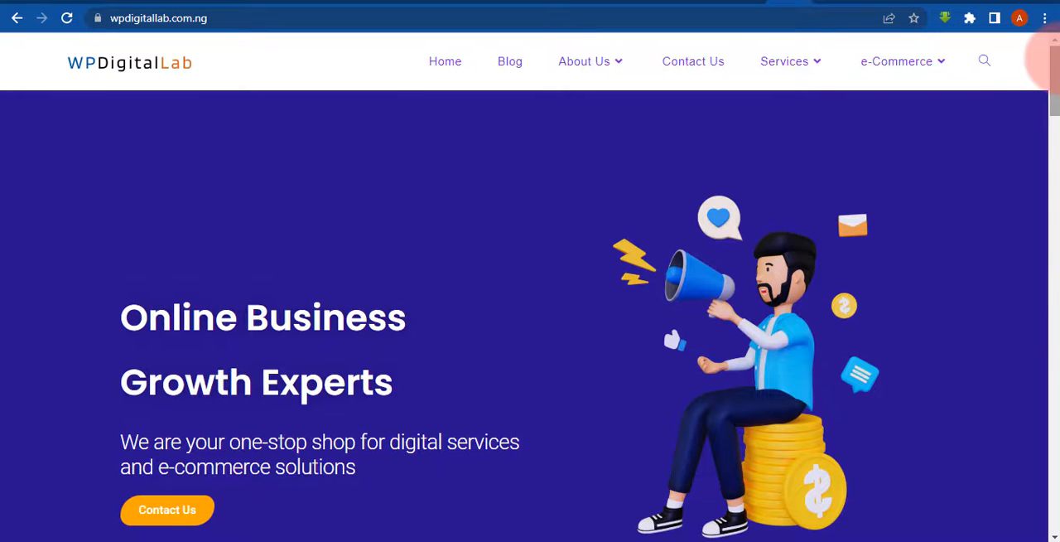
{"action": "left_click_drag", "start_coordinate": [1056, 81], "coordinate": [958, 47]}
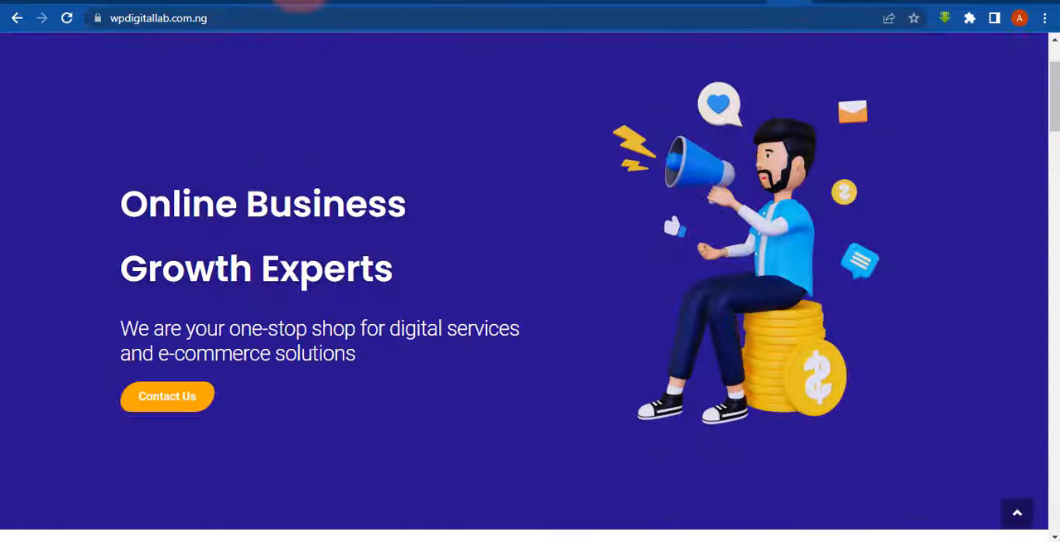
{"action": "mouse_move", "coordinate": [1045, 95]}
{"action": "left_mouse_down"}
{"action": "mouse_move", "coordinate": [1047, 51]}
{"action": "mouse_move", "coordinate": [1050, 83]}
{"action": "left_mouse_up"}
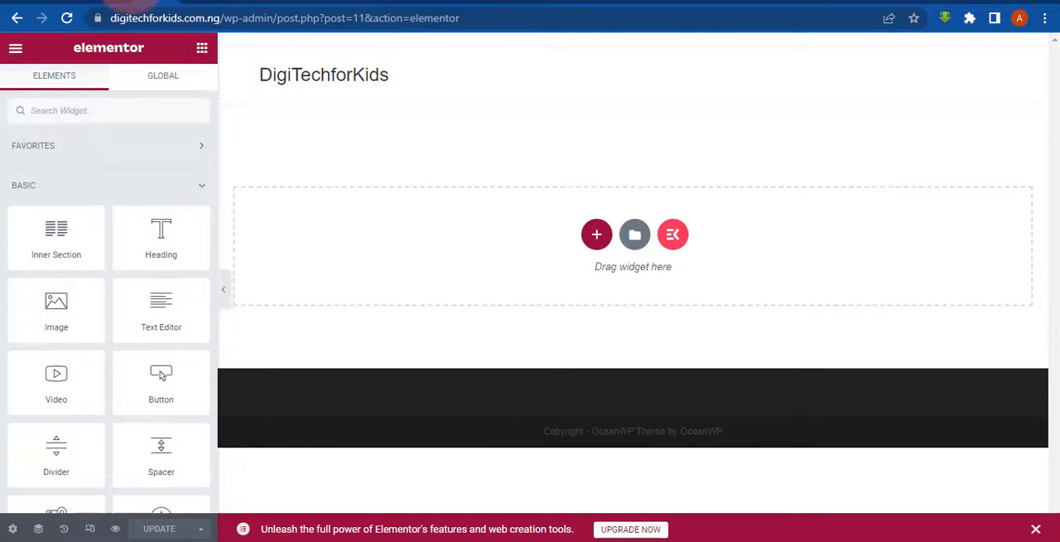
- Review the DigiTechforKids installed plugins down to Ocean Extra, and return to the Home page in the Elementor editor
{"action": "left_click", "coordinate": [103, 4]}
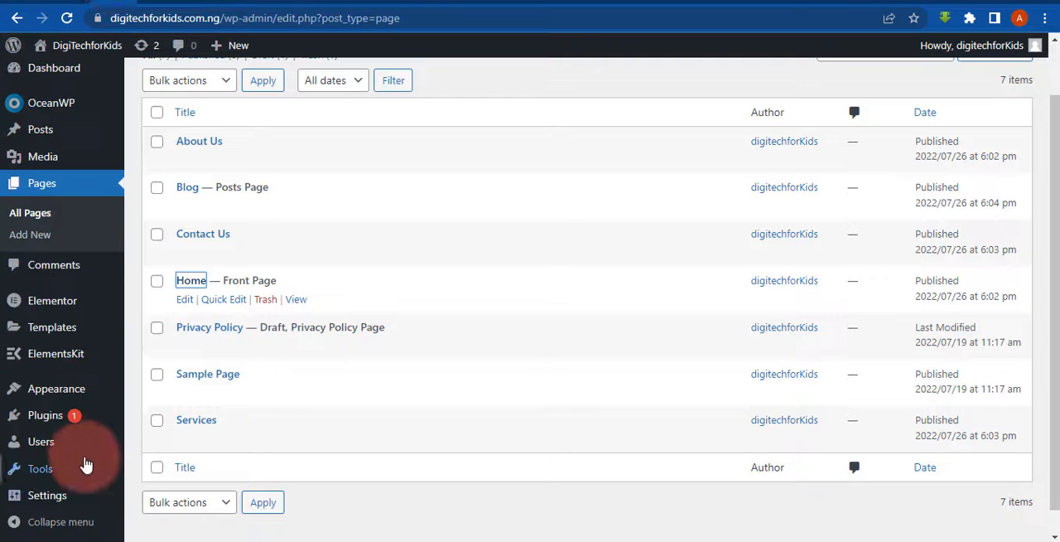
{"action": "left_click", "coordinate": [52, 424]}
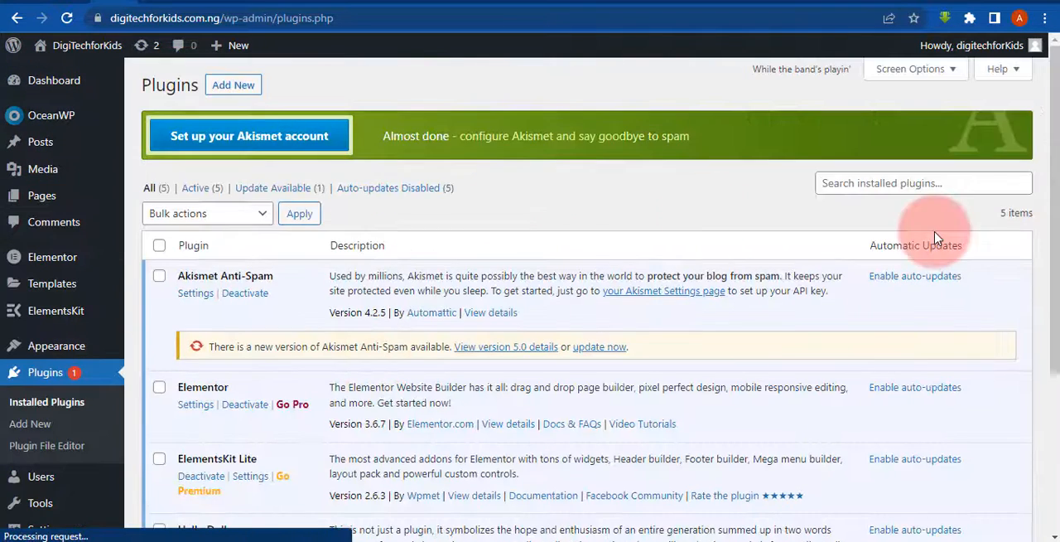
{"action": "left_click_drag", "start_coordinate": [1054, 255], "coordinate": [1055, 348]}
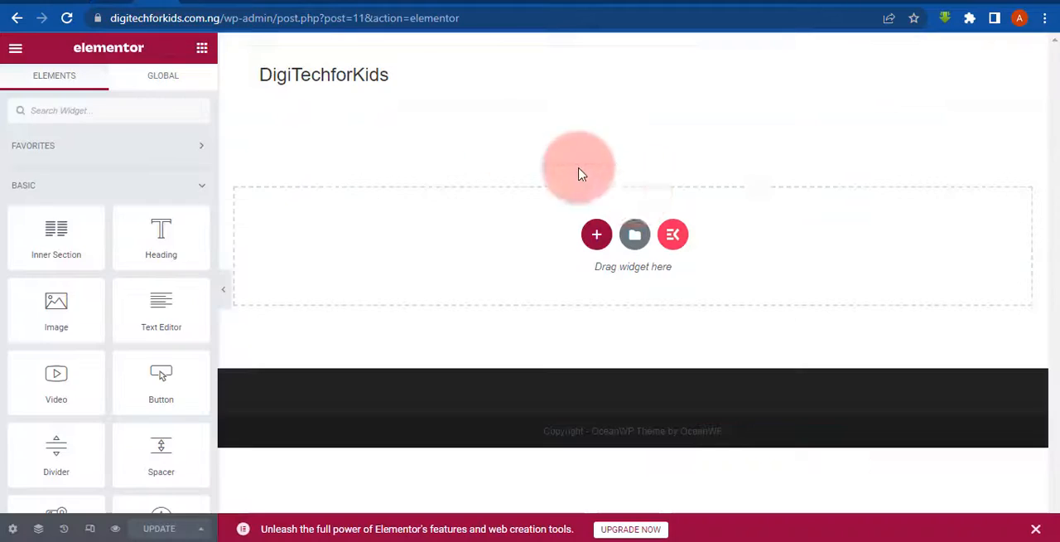
{"action": "left_click", "coordinate": [673, 238]}
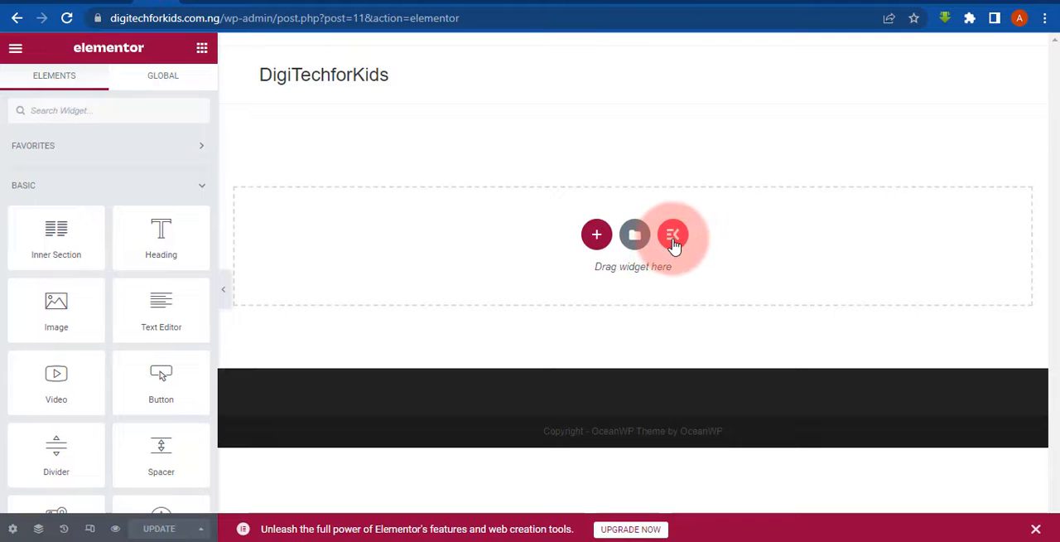
- Compare the available section structures with the column layout of the wpdigitallab.com.ng example home page
{"action": "left_click", "coordinate": [595, 237]}
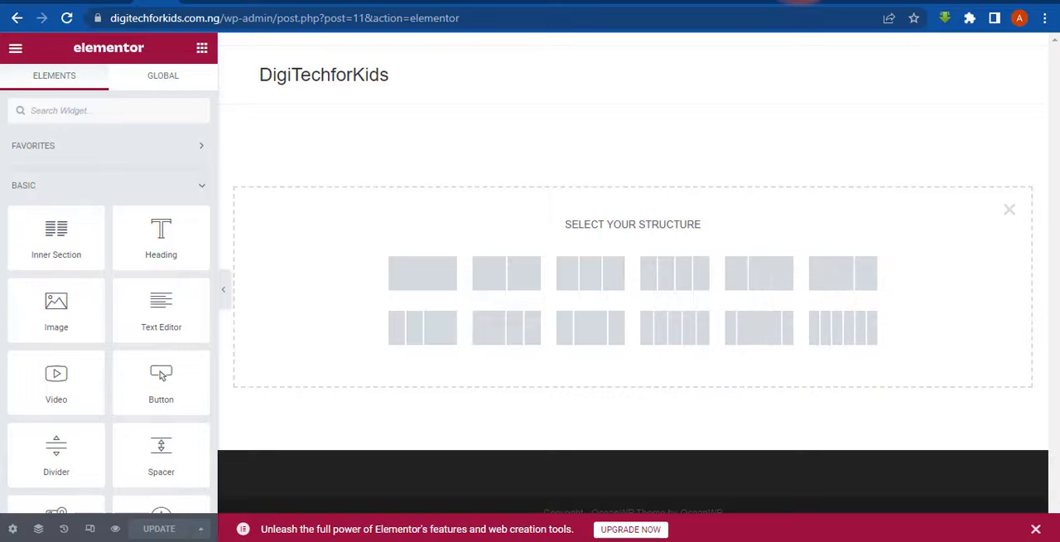
{"action": "left_click", "coordinate": [791, 1]}
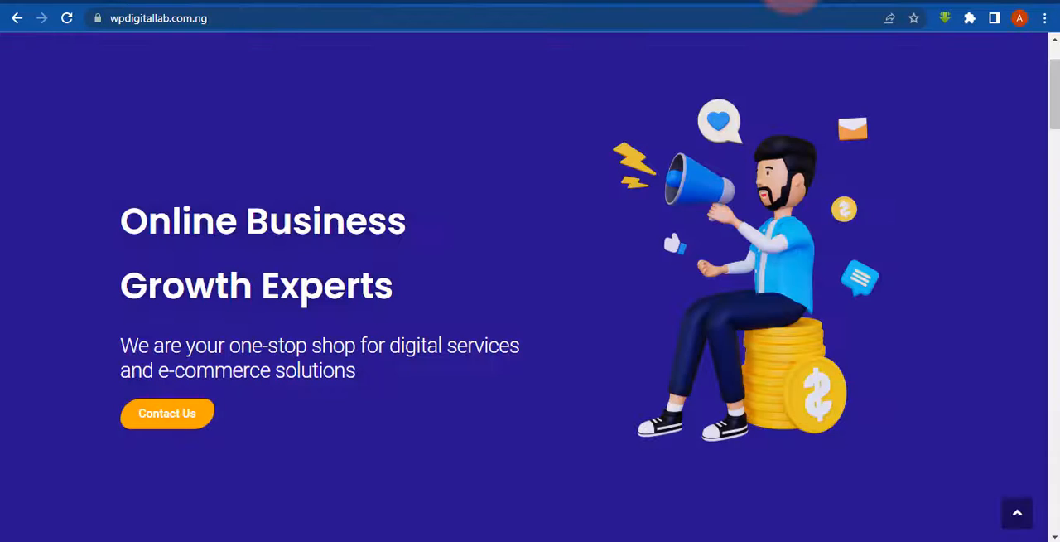
{"action": "left_click_drag", "start_coordinate": [1058, 93], "coordinate": [1048, 185]}
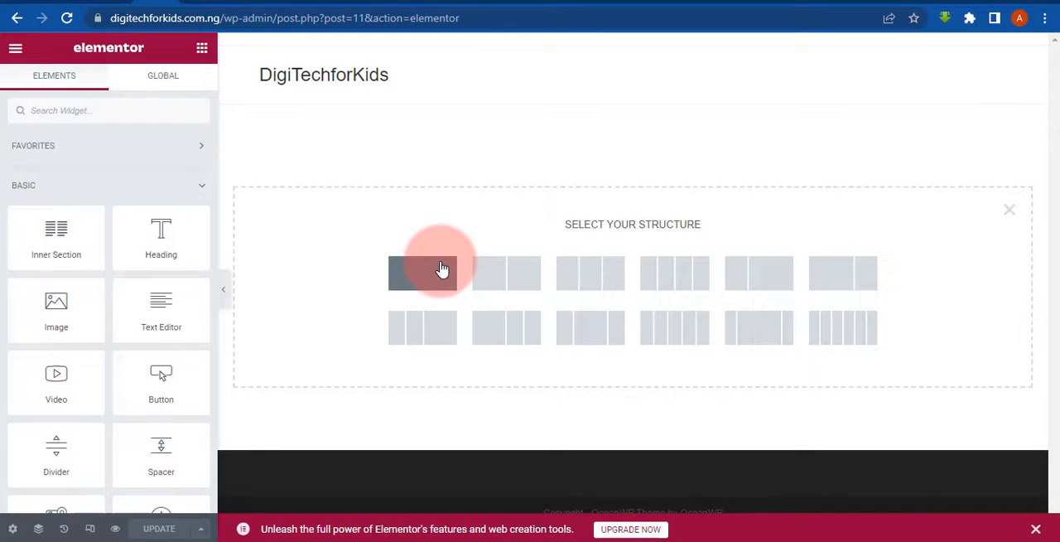
{"action": "left_click", "coordinate": [1014, 214]}
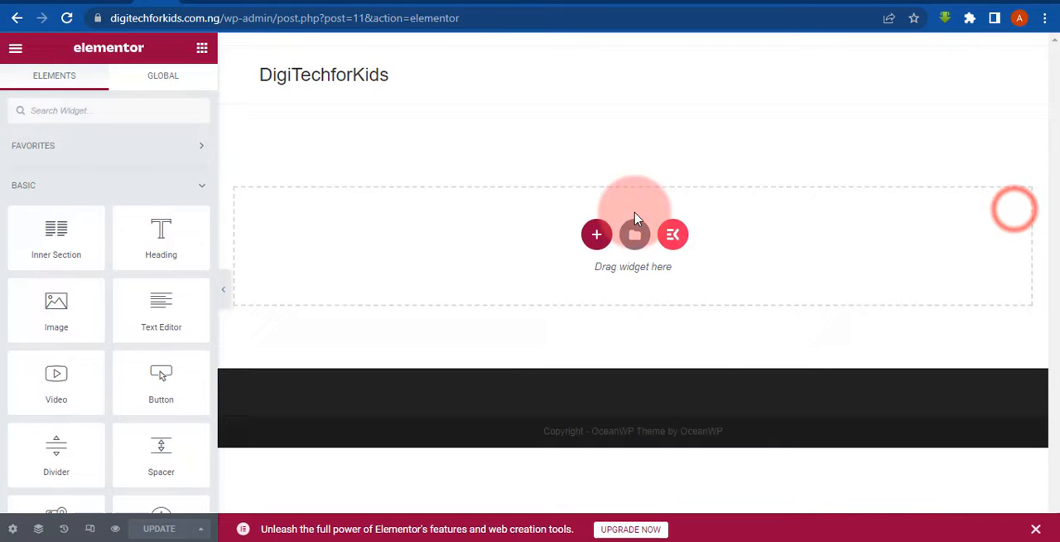
- Add a single-column section to the DigiTechforKids Home page
{"action": "left_click", "coordinate": [593, 236]}
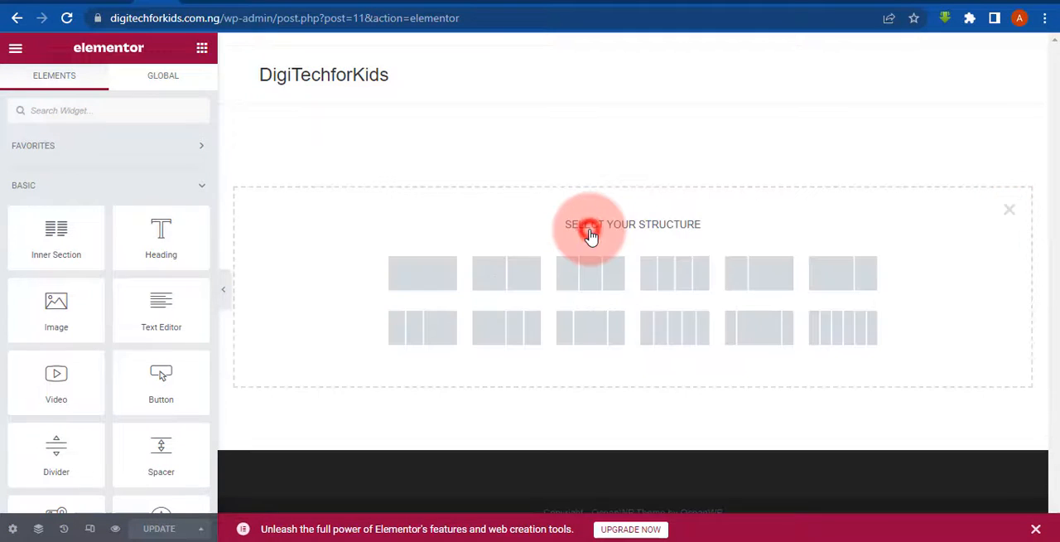
{"action": "left_click", "coordinate": [395, 279]}
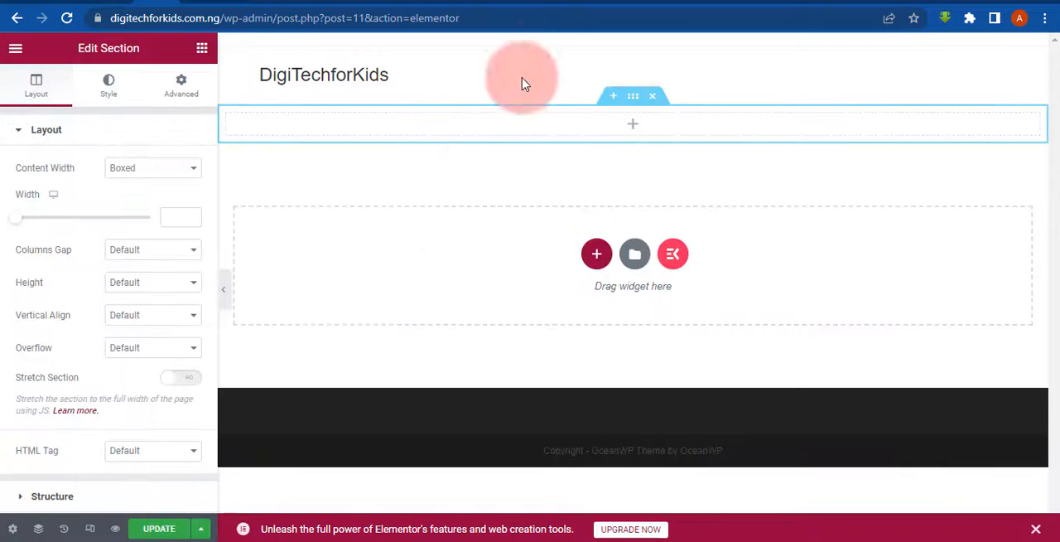
- Add a two-column, a three-column and a six-column section below the single-column section
{"action": "left_click", "coordinate": [593, 255]}
{"action": "left_click", "coordinate": [497, 302]}
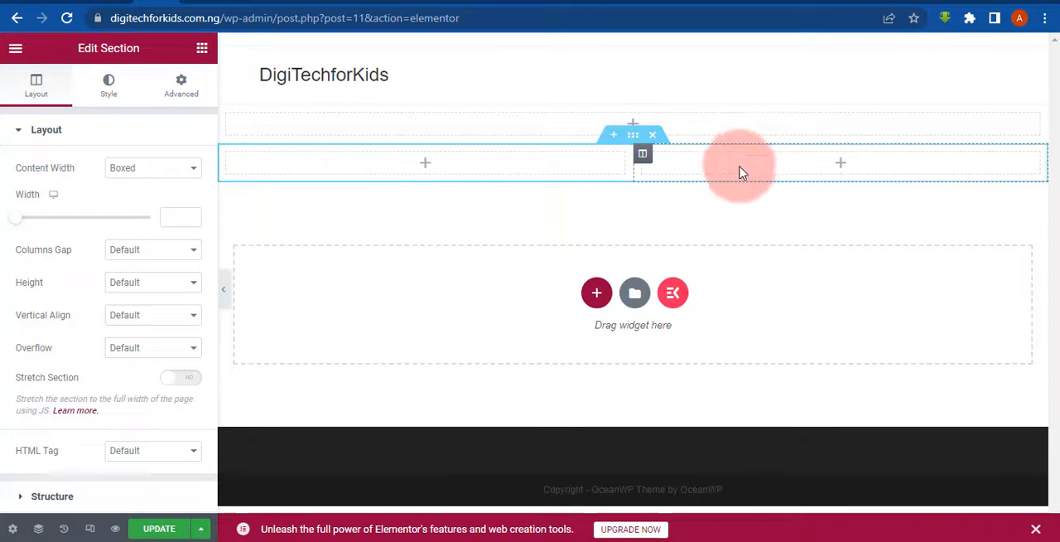
{"action": "left_click", "coordinate": [593, 294]}
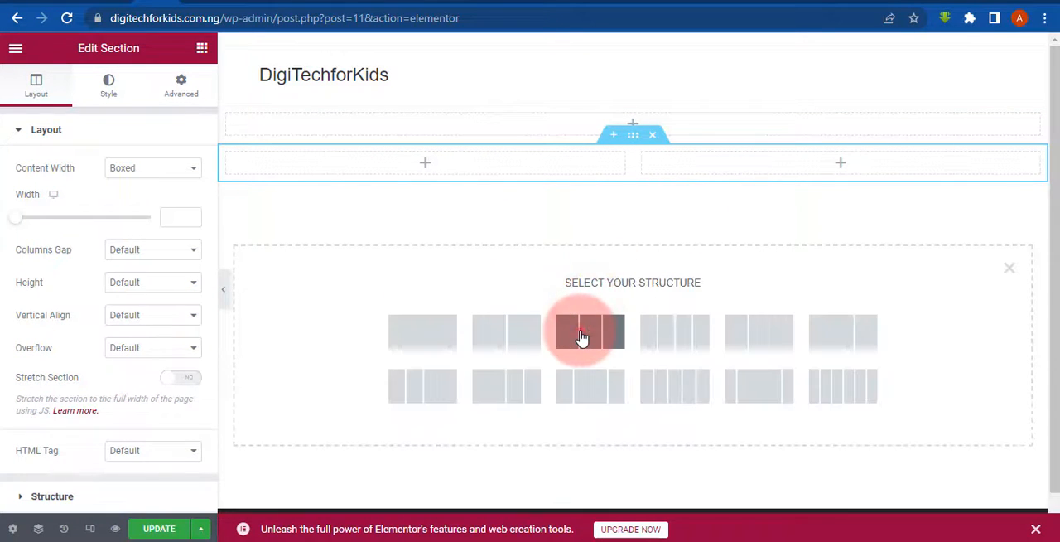
{"action": "left_click", "coordinate": [582, 334]}
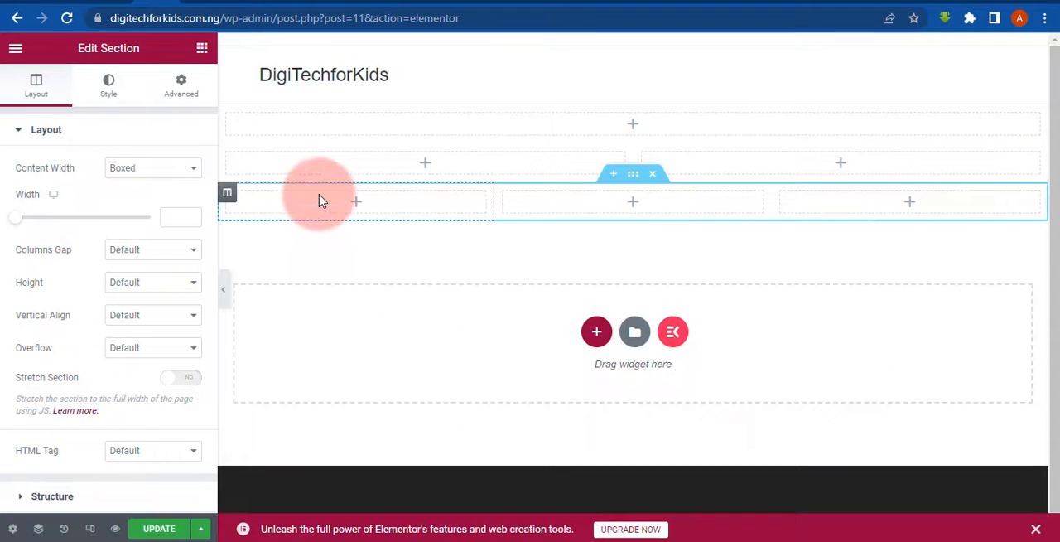
{"action": "left_click", "coordinate": [597, 334]}
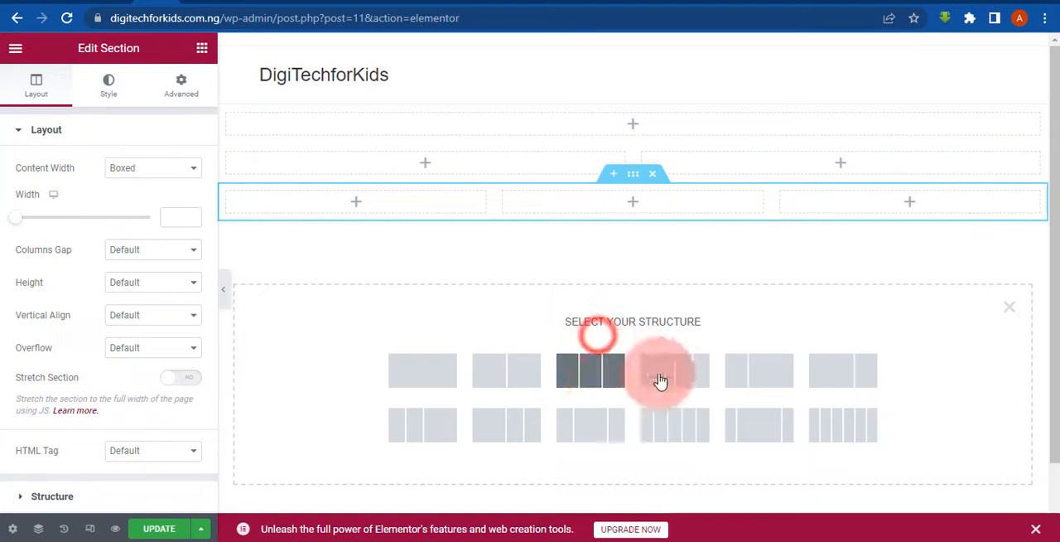
{"action": "left_click", "coordinate": [842, 420]}
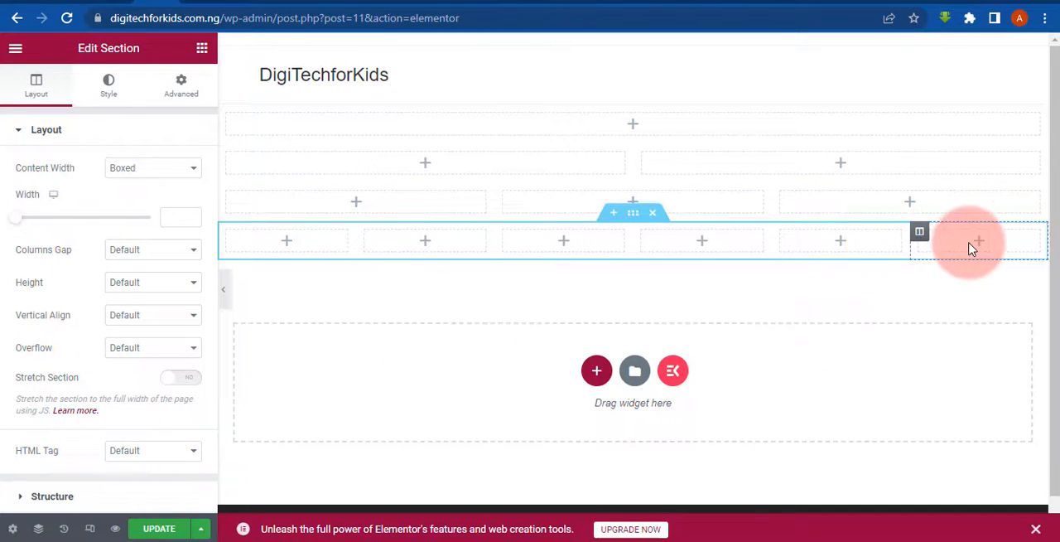
- Delete the six-column, three-column and two-column sections, keeping only the single-column section
{"action": "left_click", "coordinate": [653, 218]}
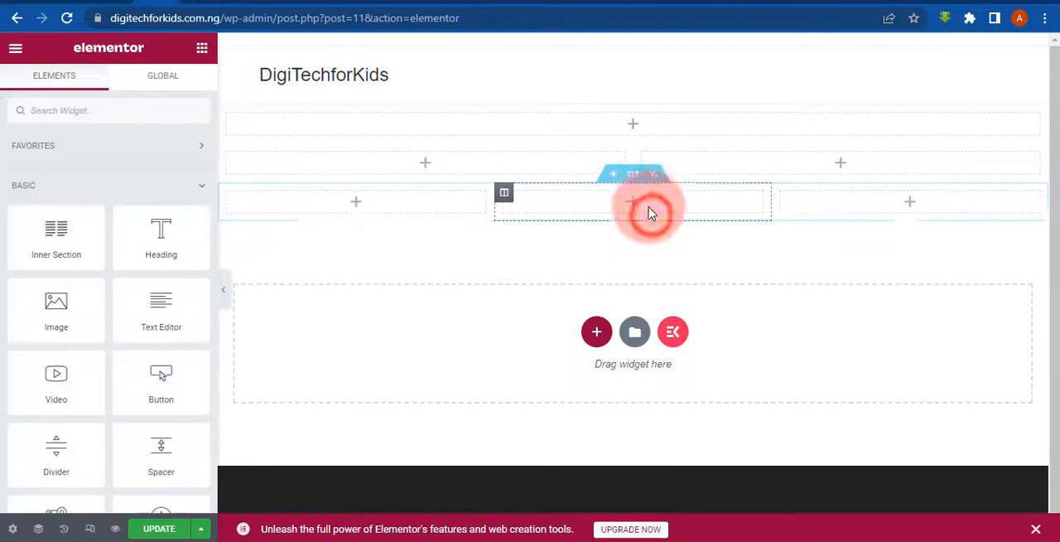
{"action": "left_click", "coordinate": [653, 178]}
{"action": "left_click", "coordinate": [660, 141]}
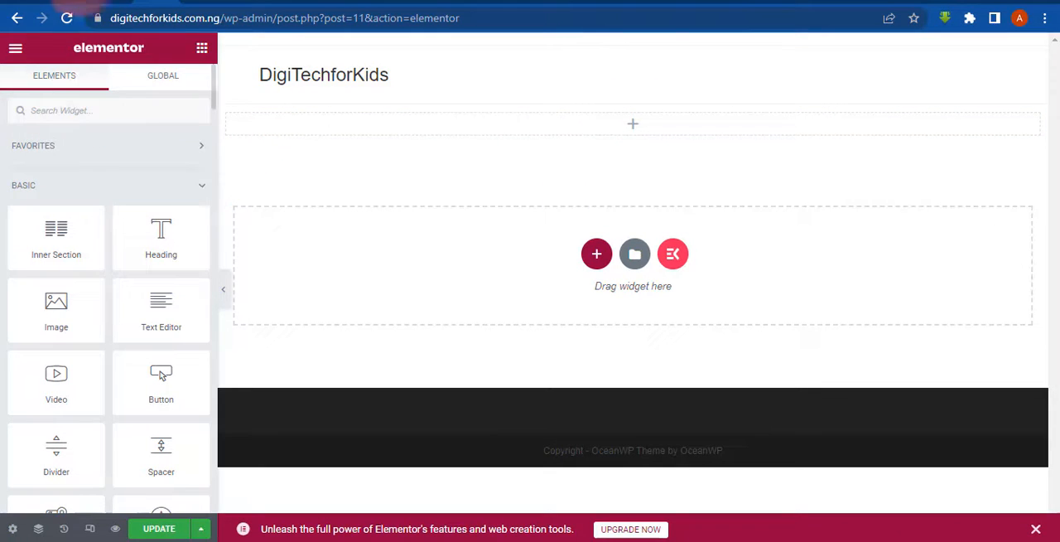
- Switch to the wpdigitallab.com.ng home page and examine the heading and subtitle text in its opening section
{"action": "left_click", "coordinate": [126, 114]}
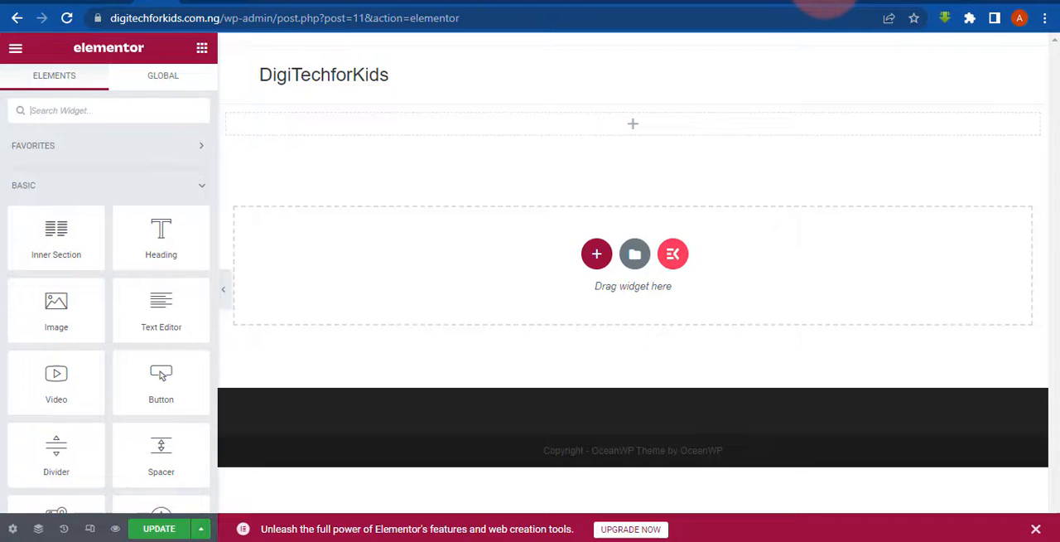
{"action": "left_click", "coordinate": [825, 1]}
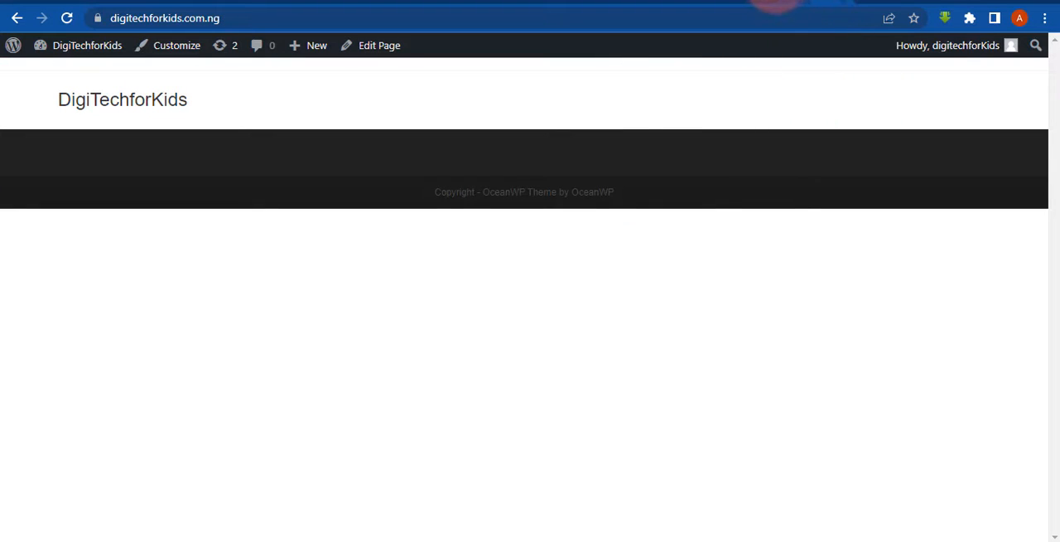
{"action": "left_click", "coordinate": [766, 1]}
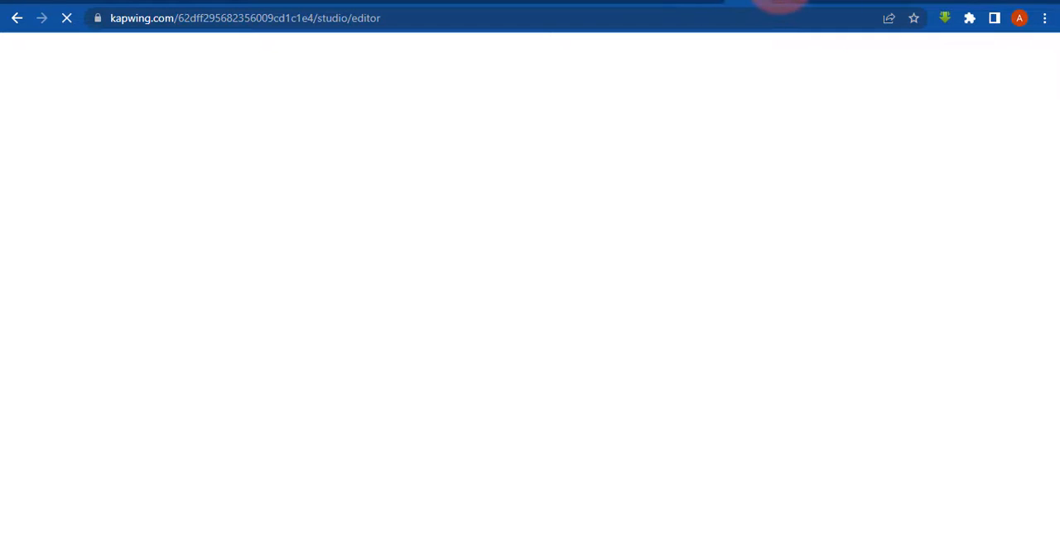
{"action": "left_click", "coordinate": [778, 1]}
{"action": "left_click", "coordinate": [1055, 48]}
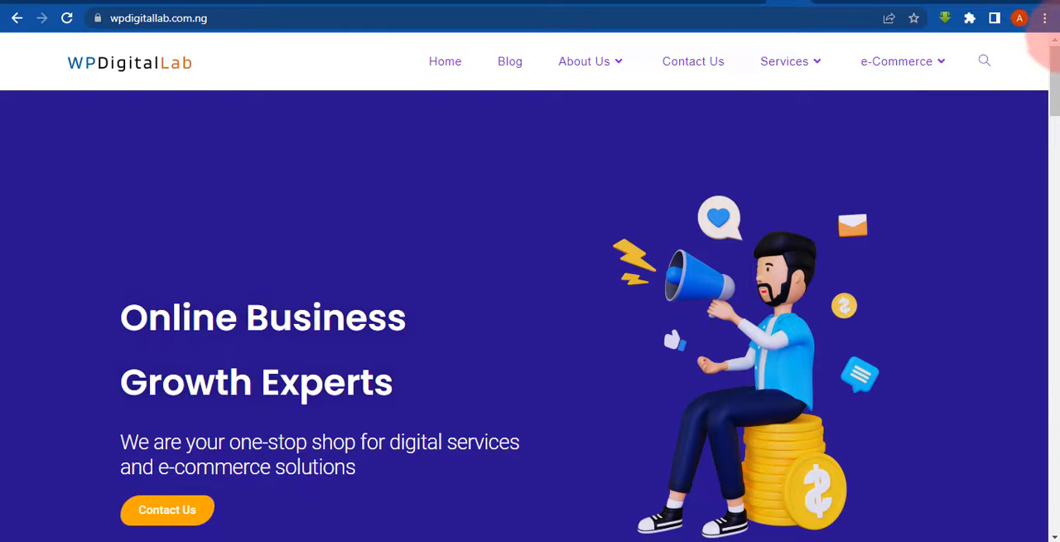
{"action": "left_click_drag", "start_coordinate": [1056, 72], "coordinate": [1057, 87]}
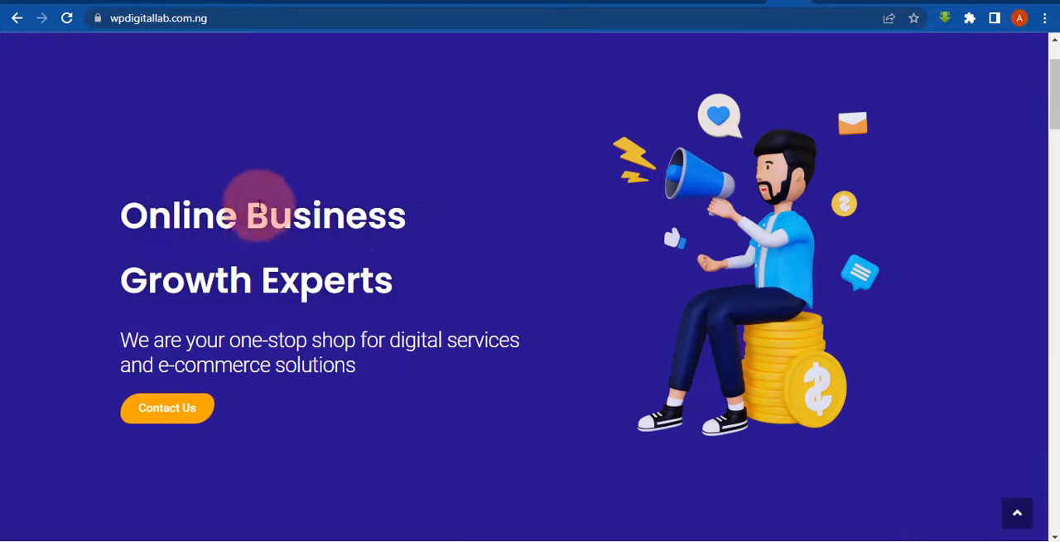
{"action": "left_click_drag", "start_coordinate": [128, 217], "coordinate": [431, 267]}
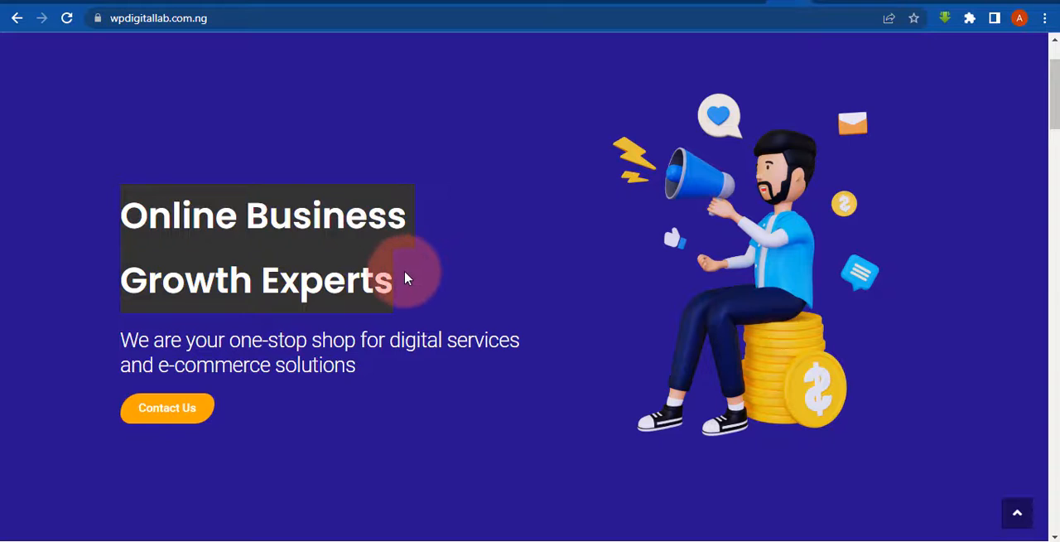
{"action": "left_click", "coordinate": [402, 273]}
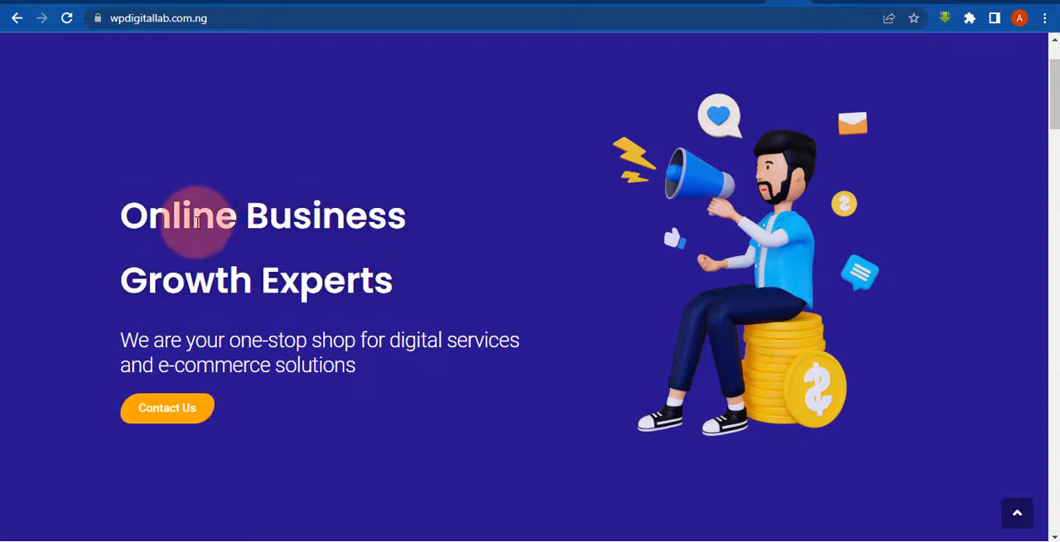
{"action": "left_click_drag", "start_coordinate": [162, 215], "coordinate": [389, 280]}
{"action": "left_click_drag", "start_coordinate": [154, 340], "coordinate": [307, 340]}
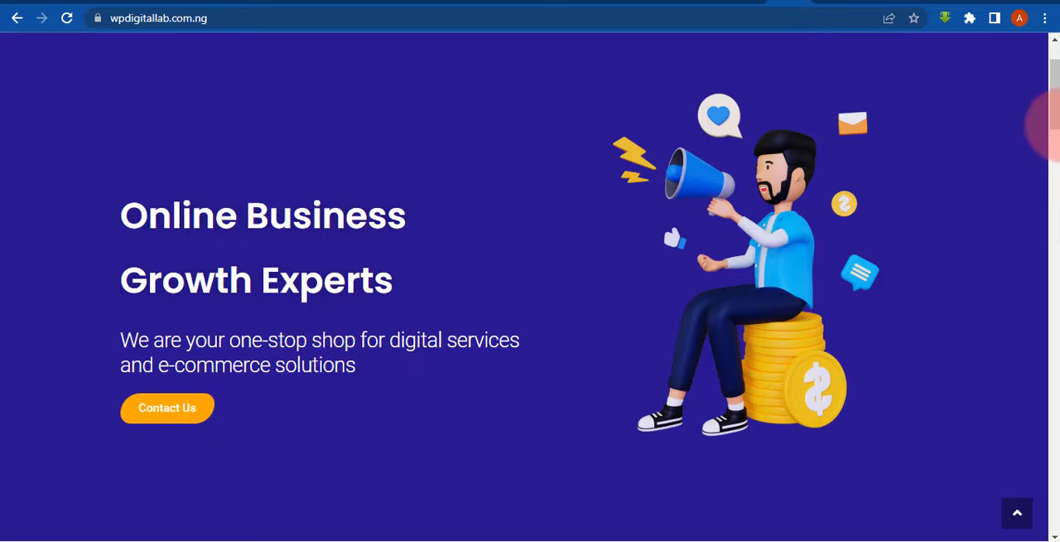
- Examine the example home page's service columns with images and text, and its free consultation section with the Learn More button
{"action": "left_click_drag", "start_coordinate": [1054, 130], "coordinate": [1053, 213]}
{"action": "left_click", "coordinate": [634, 307]}
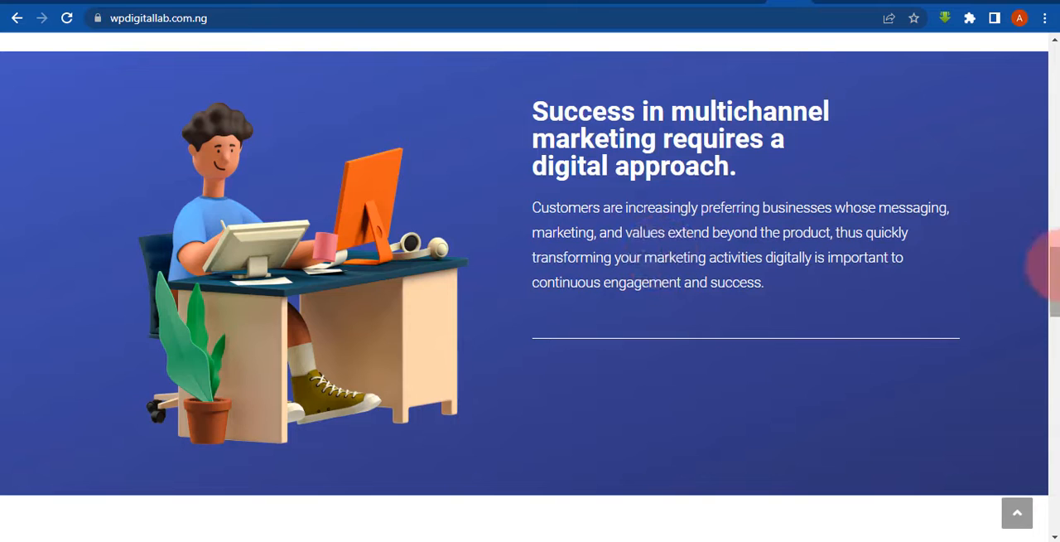
{"action": "left_click_drag", "start_coordinate": [1055, 271], "coordinate": [1051, 396]}
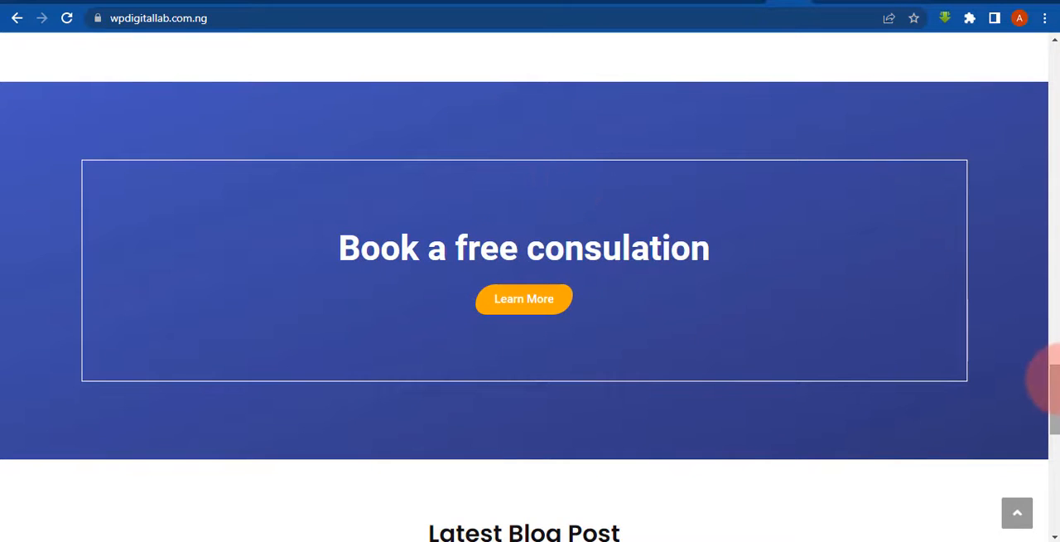
{"action": "left_click_drag", "start_coordinate": [1054, 384], "coordinate": [1050, 20]}
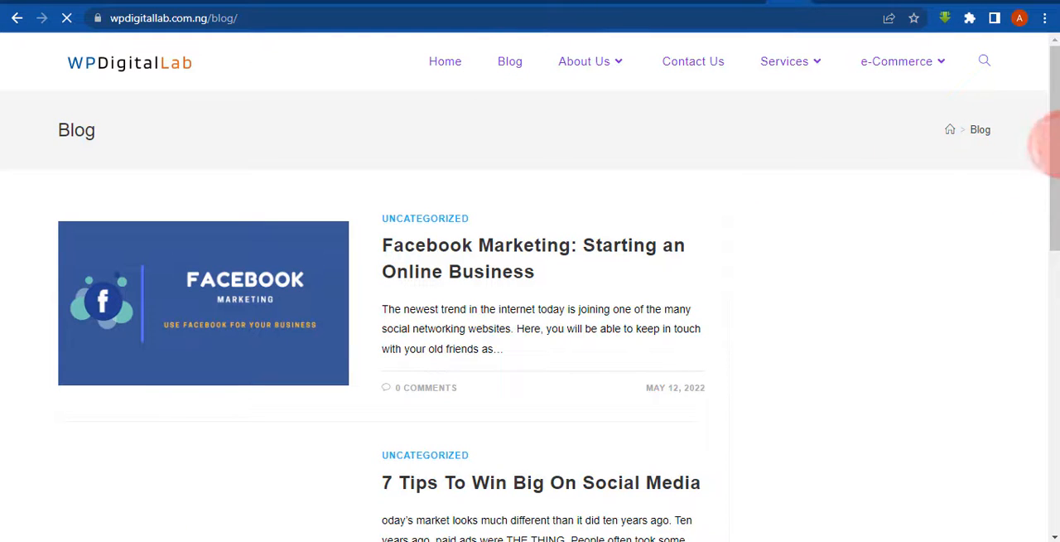
- Examine the example site's Blog page, from the post list down to the footer
{"action": "scroll", "coordinate": [1048, 145], "scroll_direction": "down", "scroll_amount": 7}
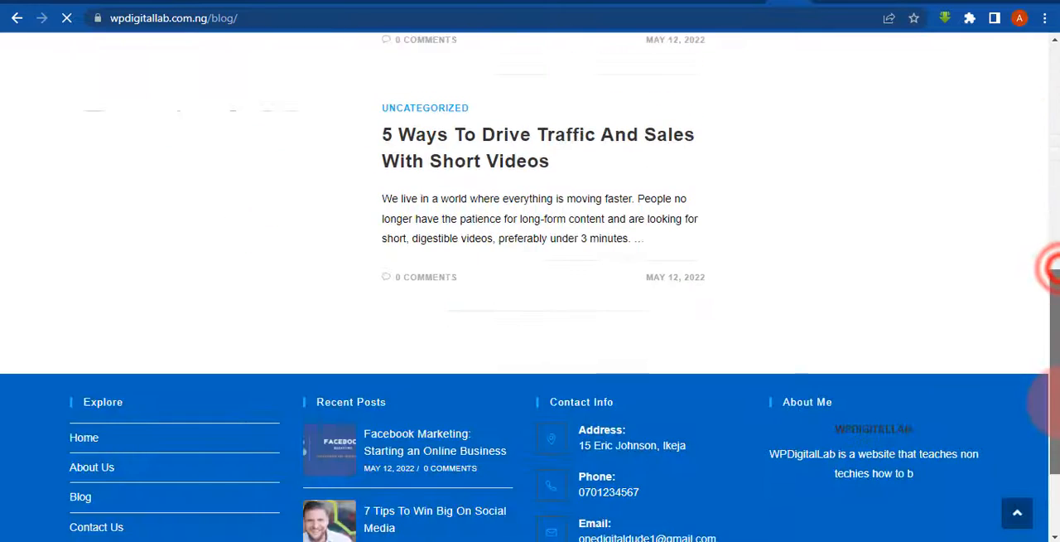
{"action": "scroll", "coordinate": [1047, 267], "scroll_direction": "up", "scroll_amount": 6}
{"action": "scroll", "coordinate": [1040, 286], "scroll_direction": "down", "scroll_amount": 5}
{"action": "scroll", "coordinate": [1040, 201], "scroll_direction": "up", "scroll_amount": 7}
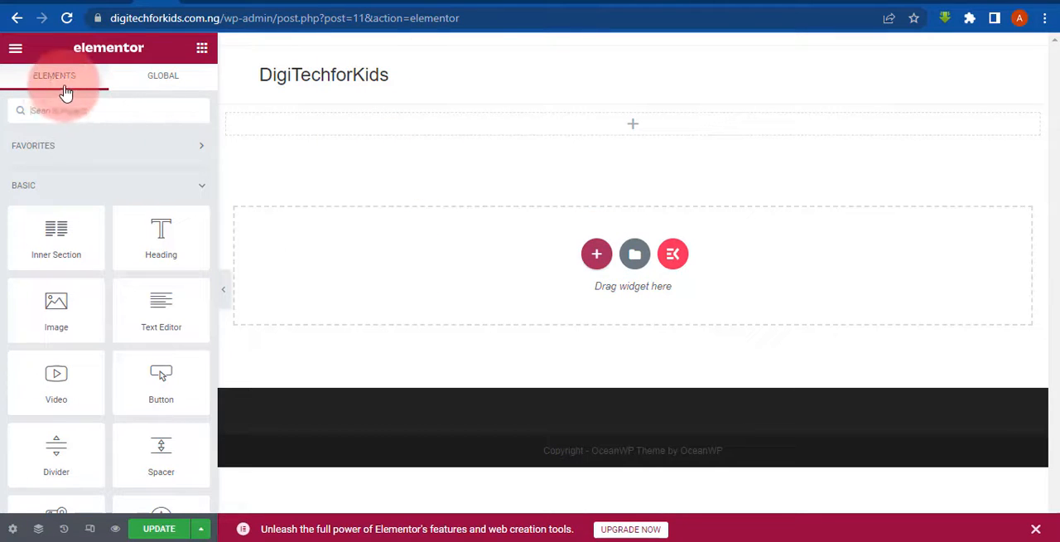
- Return to the Home page in Elementor and examine the Global widgets and the Favorites group
{"action": "left_click", "coordinate": [167, 83]}
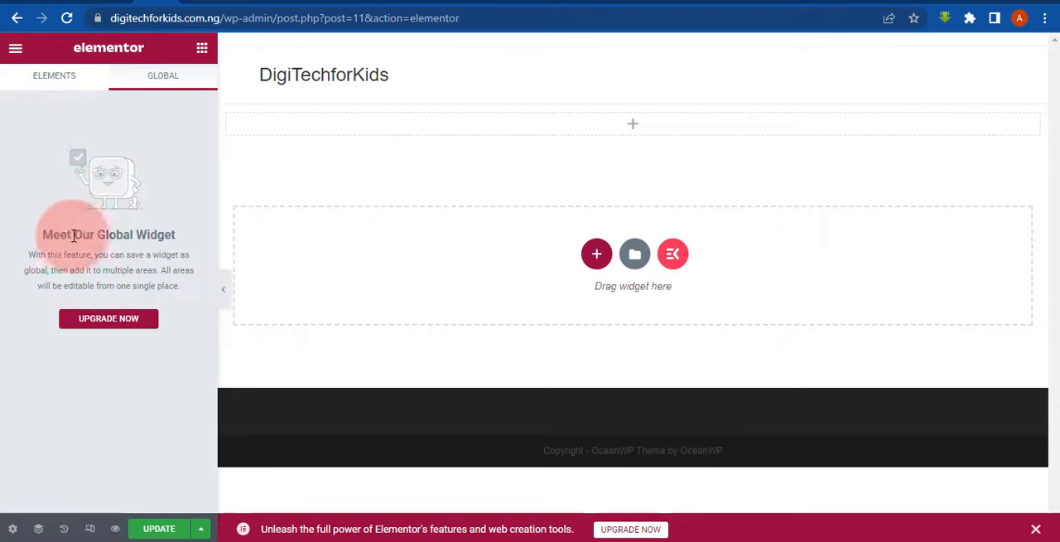
{"action": "left_click", "coordinate": [38, 82]}
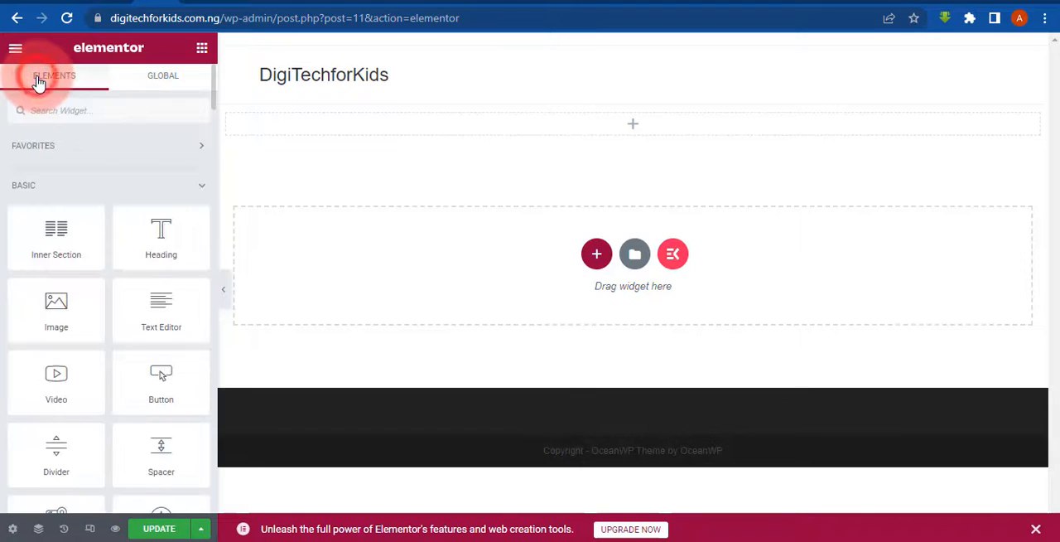
{"action": "left_click", "coordinate": [73, 150]}
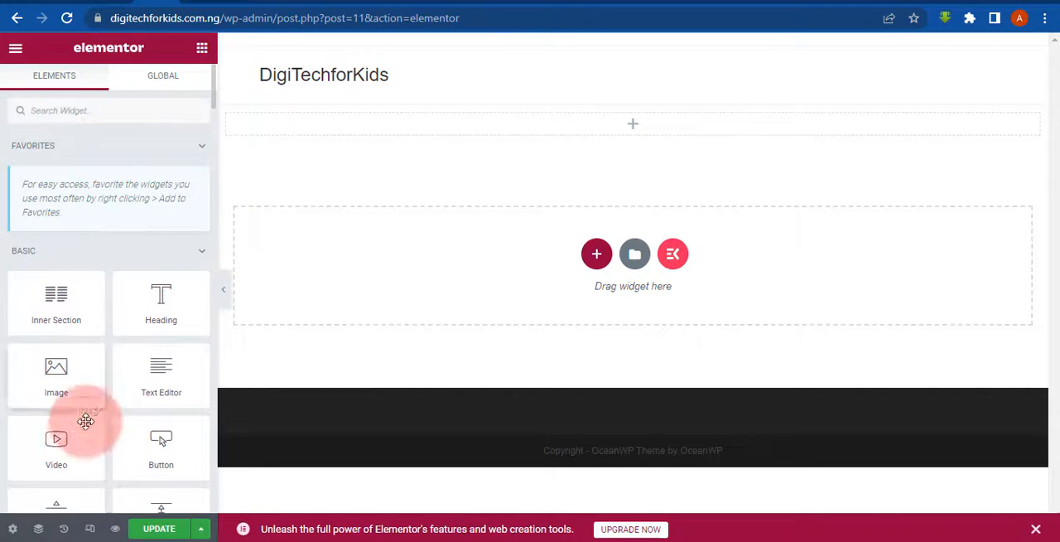
{"action": "left_click", "coordinate": [124, 151]}
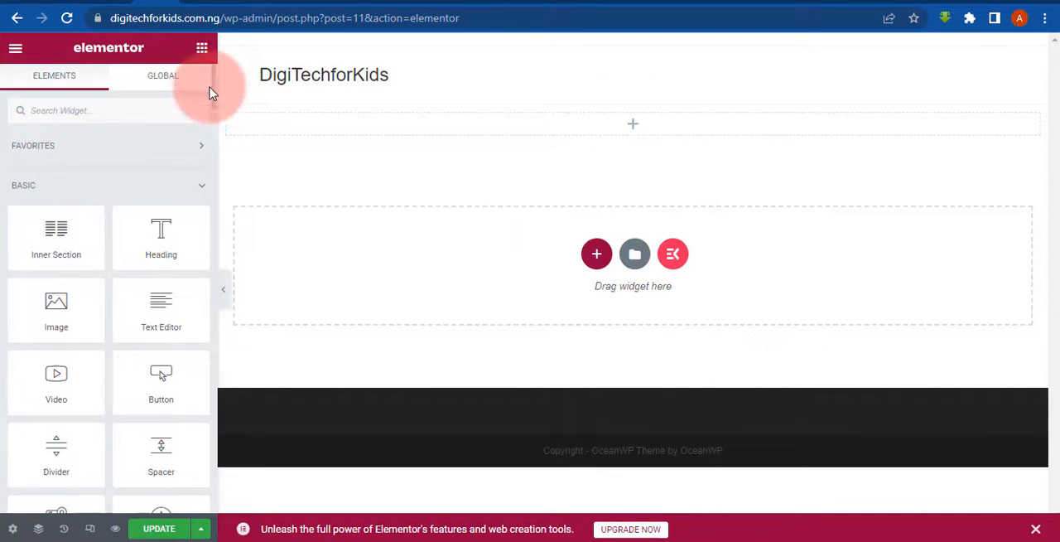
- Look through the available Elementor widgets, from the Basic group to the locked ones such as Flip Box and Countdown
{"action": "left_click_drag", "start_coordinate": [214, 94], "coordinate": [214, 99]}
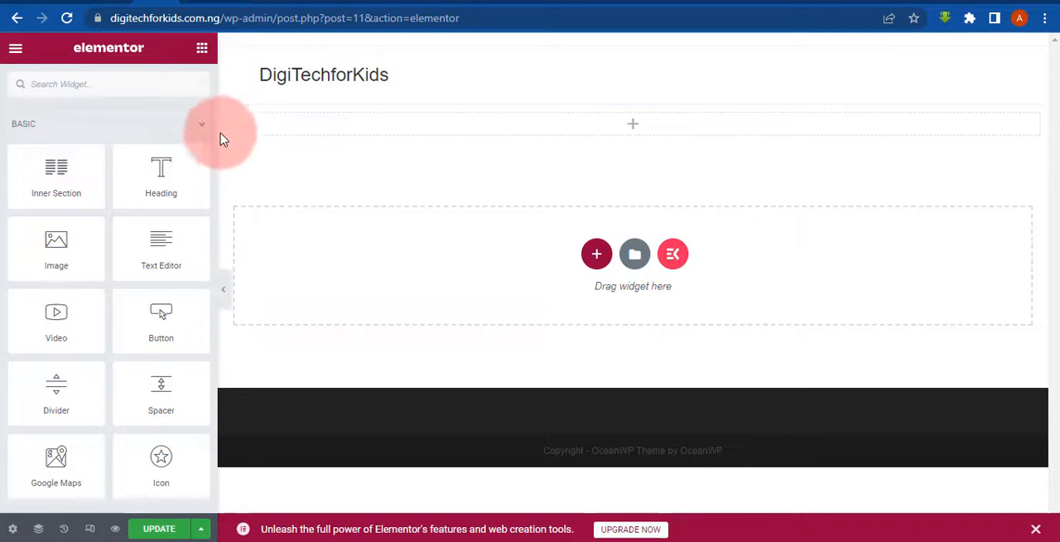
{"action": "mouse_move", "coordinate": [214, 110]}
{"action": "left_mouse_down"}
{"action": "mouse_move", "coordinate": [210, 173]}
{"action": "mouse_move", "coordinate": [222, 126]}
{"action": "left_mouse_up"}
{"action": "scroll", "coordinate": [104, 173], "scroll_direction": "down", "scroll_amount": 6}
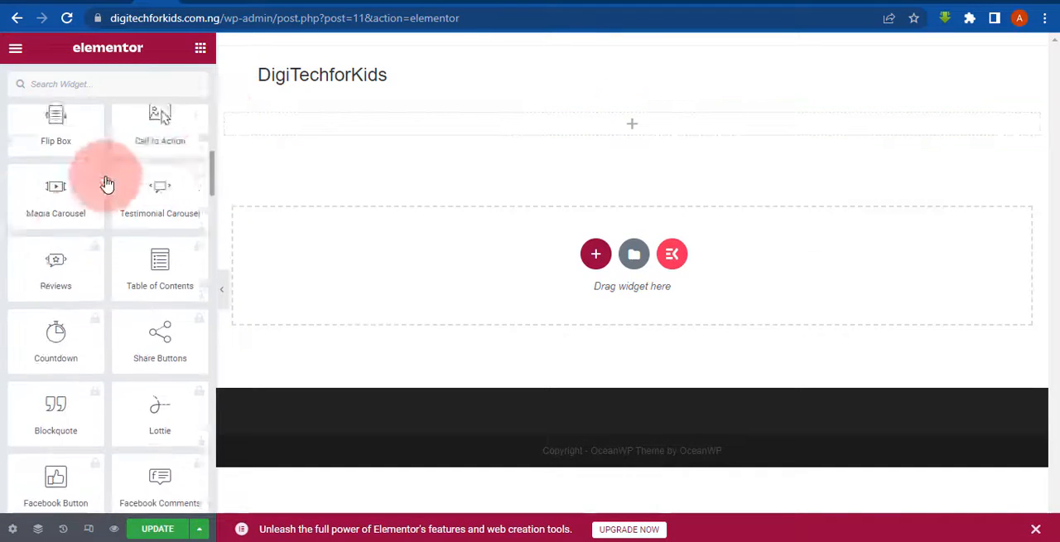
{"action": "scroll", "coordinate": [161, 166], "scroll_direction": "up", "scroll_amount": 3}
{"action": "left_click_drag", "start_coordinate": [135, 169], "coordinate": [268, 174]}
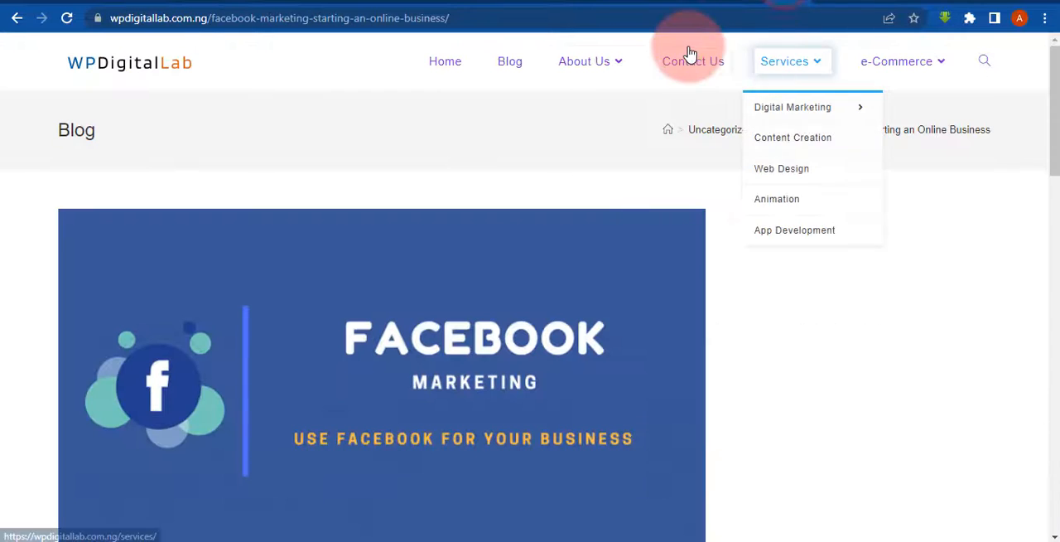
- Open the example site's Contact Us page and examine its Get in Touch form and map
{"action": "left_click", "coordinate": [689, 52]}
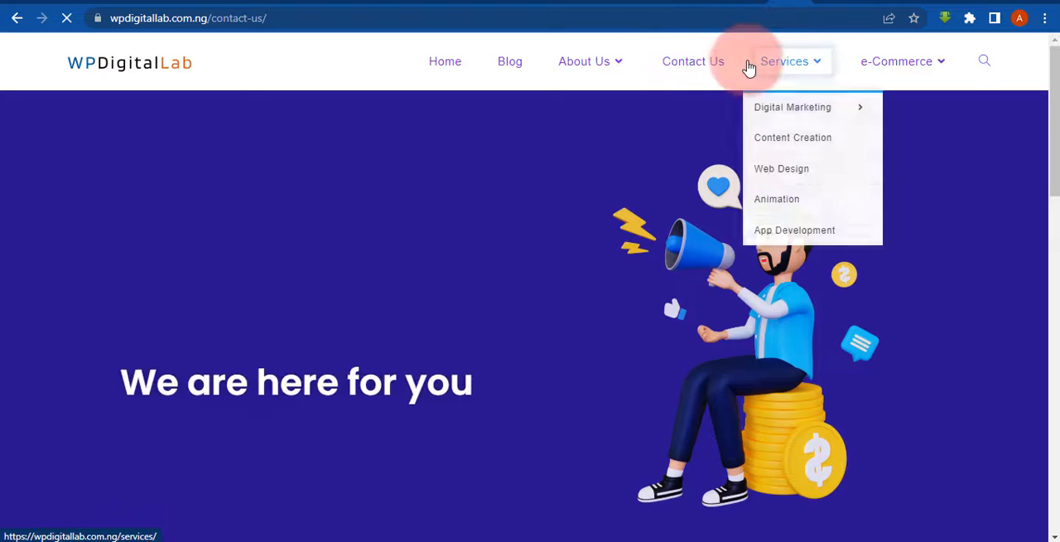
{"action": "left_click_drag", "start_coordinate": [1045, 107], "coordinate": [1047, 237]}
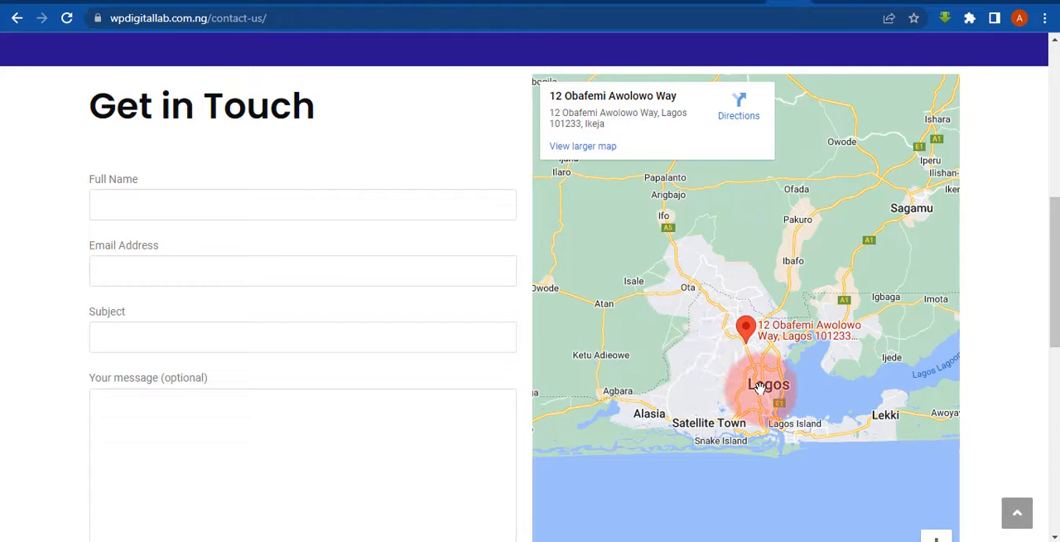
- Zoom in on the Contact Us page's map to examine the streets around the marked address
{"action": "double_click", "coordinate": [688, 281]}
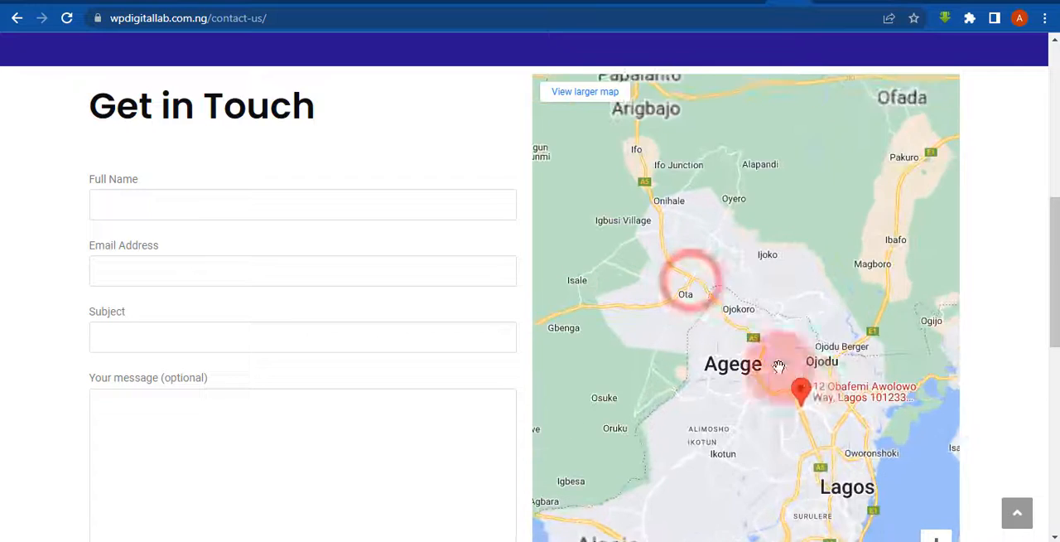
{"action": "mouse_move", "coordinate": [780, 426]}
{"action": "left_mouse_down"}
{"action": "mouse_move", "coordinate": [746, 416]}
{"action": "mouse_move", "coordinate": [705, 305]}
{"action": "left_mouse_up"}
{"action": "double_click", "coordinate": [766, 389]}
{"action": "double_click", "coordinate": [705, 305]}
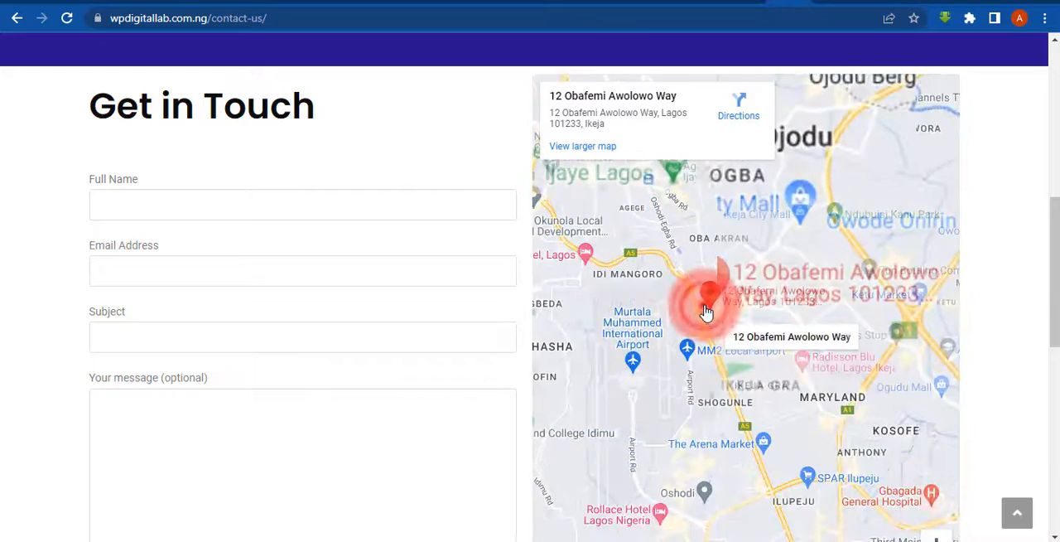
{"action": "double_click", "coordinate": [705, 312]}
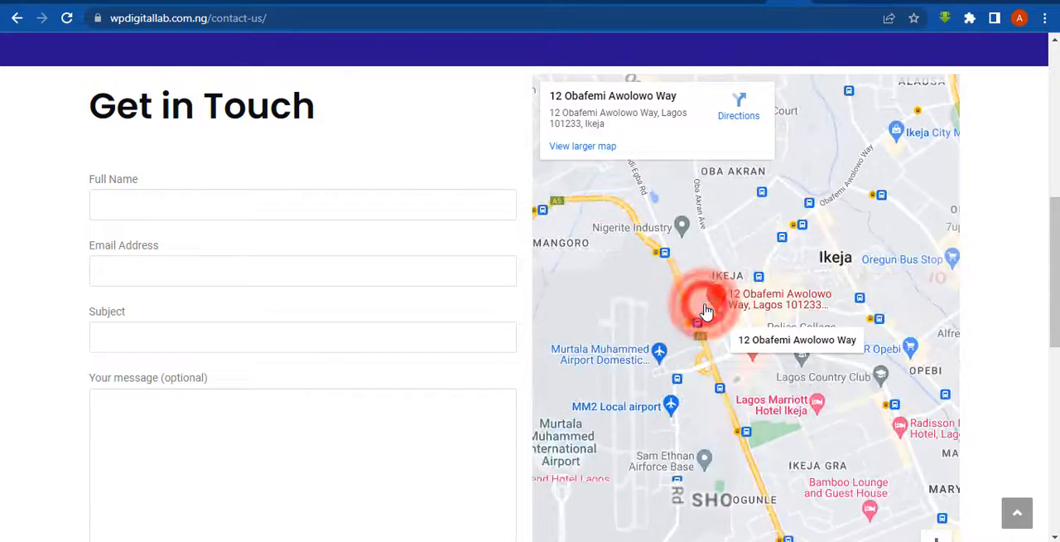
{"action": "double_click", "coordinate": [705, 311]}
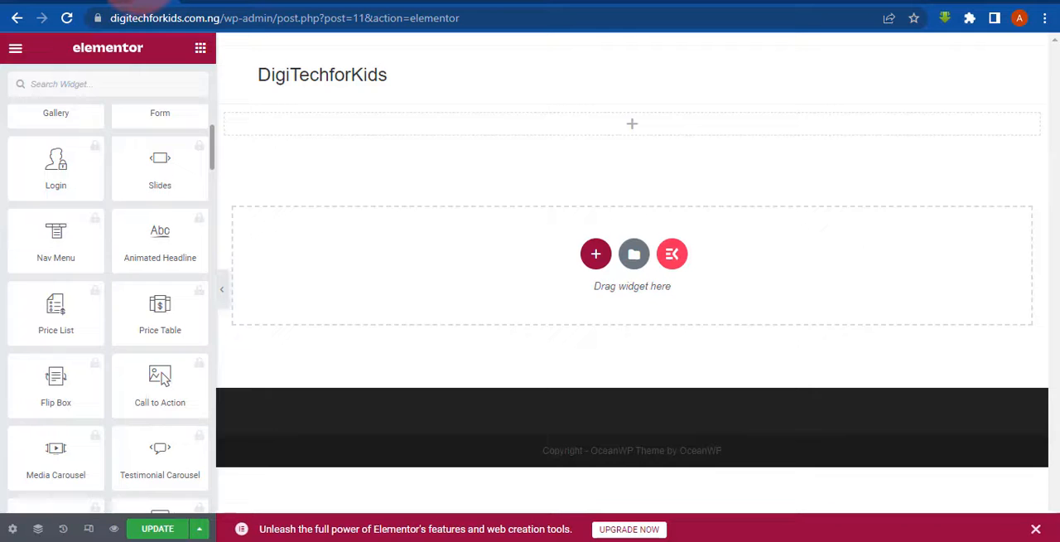
- Return to the Home page in Elementor and look through the Basic, Pro, General and ElementsKit widget groups
{"action": "scroll", "coordinate": [190, 135], "scroll_direction": "down", "scroll_amount": 2}
{"action": "scroll", "coordinate": [190, 161], "scroll_direction": "up", "scroll_amount": 4}
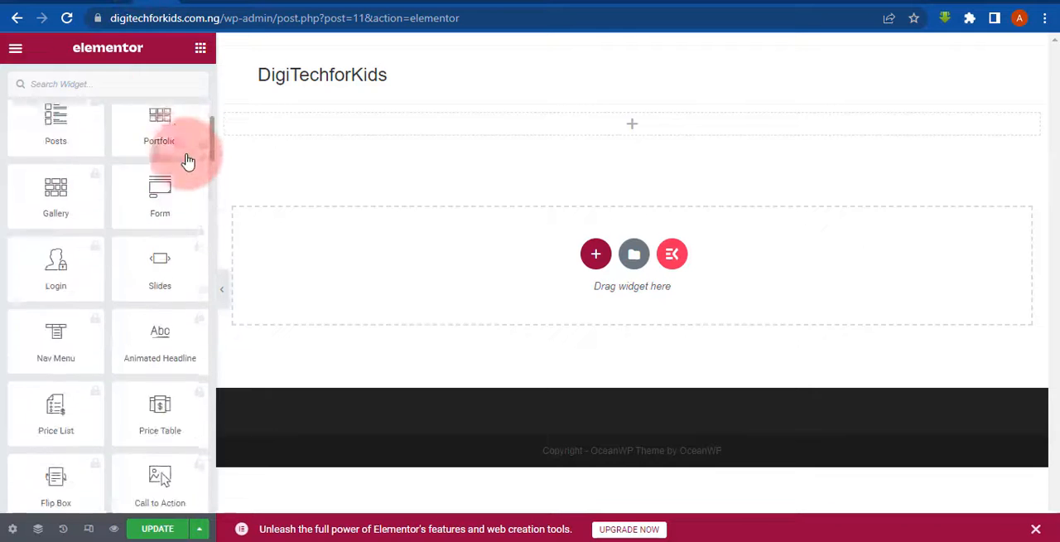
{"action": "scroll", "coordinate": [189, 161], "scroll_direction": "down", "scroll_amount": 1}
{"action": "mouse_move", "coordinate": [187, 155]}
{"action": "left_mouse_down"}
{"action": "mouse_move", "coordinate": [199, 62]}
{"action": "mouse_move", "coordinate": [1, 146]}
{"action": "mouse_move", "coordinate": [161, 1]}
{"action": "mouse_move", "coordinate": [212, 91]}
{"action": "mouse_move", "coordinate": [135, 161]}
{"action": "mouse_move", "coordinate": [361, 179]}
{"action": "mouse_move", "coordinate": [154, 184]}
{"action": "mouse_move", "coordinate": [213, 218]}
{"action": "mouse_move", "coordinate": [222, 131]}
{"action": "mouse_move", "coordinate": [171, 77]}
{"action": "mouse_move", "coordinate": [24, 121]}
{"action": "mouse_move", "coordinate": [174, 151]}
{"action": "left_mouse_up"}
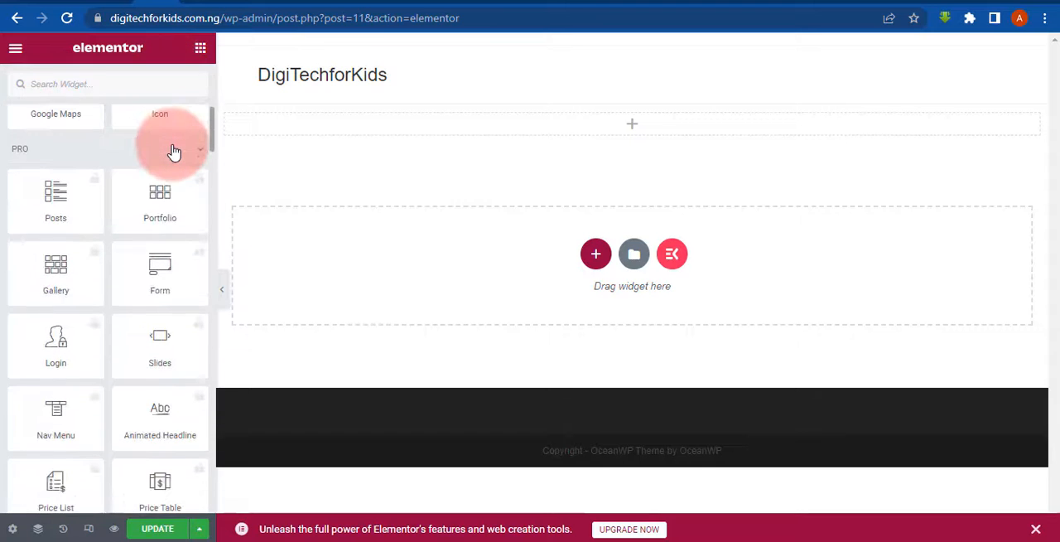
{"action": "left_click", "coordinate": [174, 151]}
{"action": "left_click", "coordinate": [171, 151]}
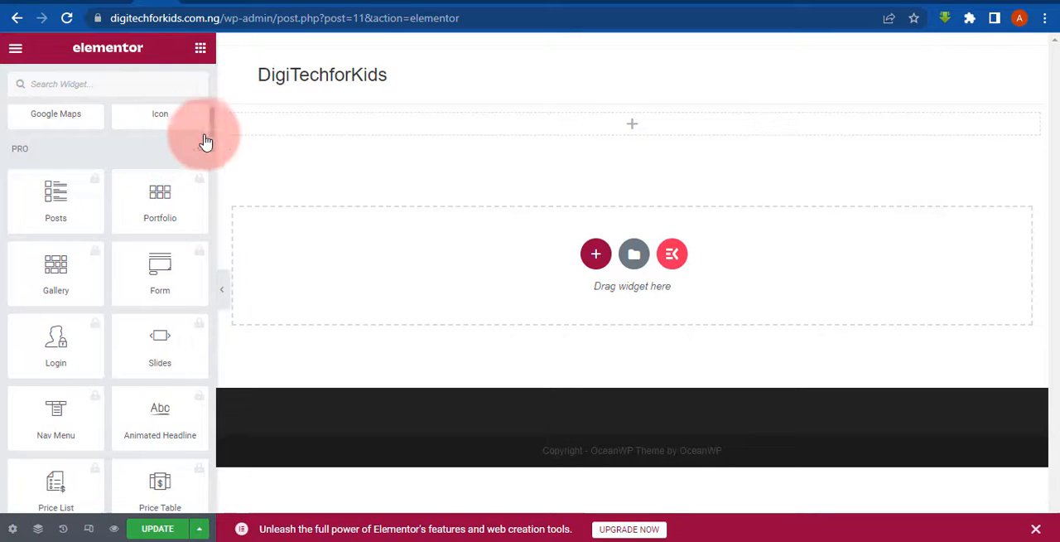
{"action": "left_click_drag", "start_coordinate": [213, 135], "coordinate": [222, 80]}
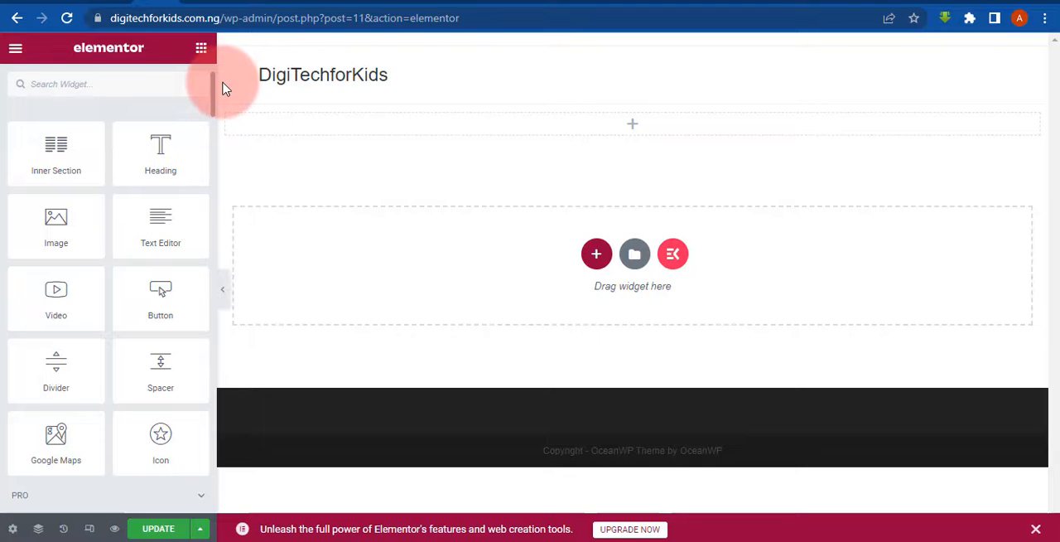
{"action": "left_click_drag", "start_coordinate": [219, 82], "coordinate": [208, 131]}
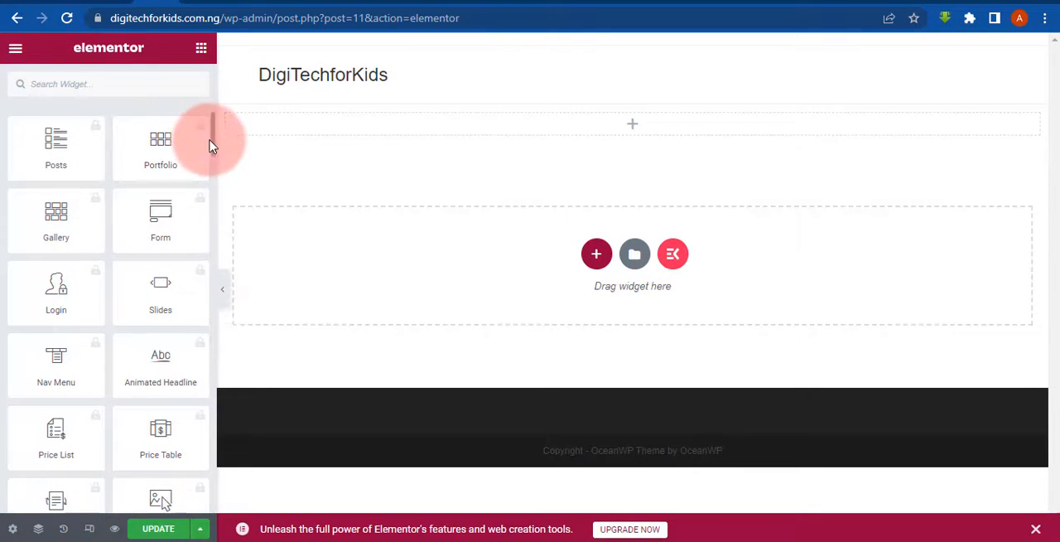
{"action": "left_click_drag", "start_coordinate": [212, 151], "coordinate": [210, 267]}
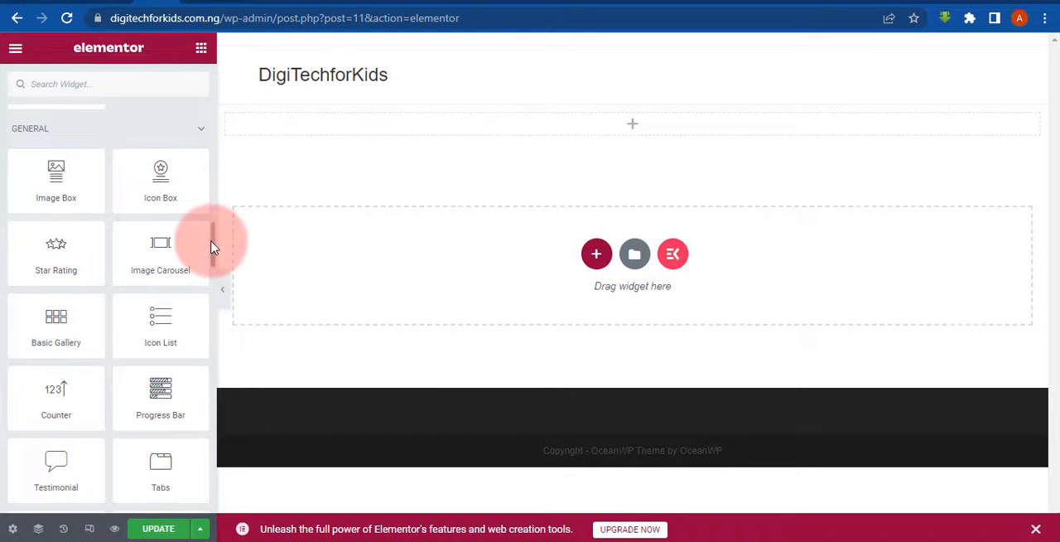
{"action": "scroll", "coordinate": [212, 247], "scroll_direction": "down", "scroll_amount": 2}
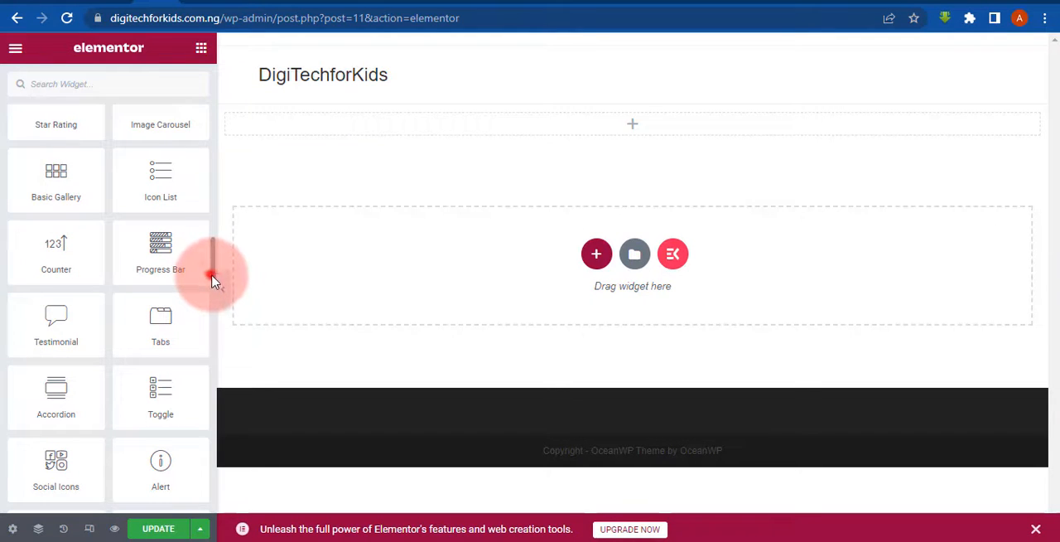
{"action": "left_click_drag", "start_coordinate": [212, 281], "coordinate": [207, 342]}
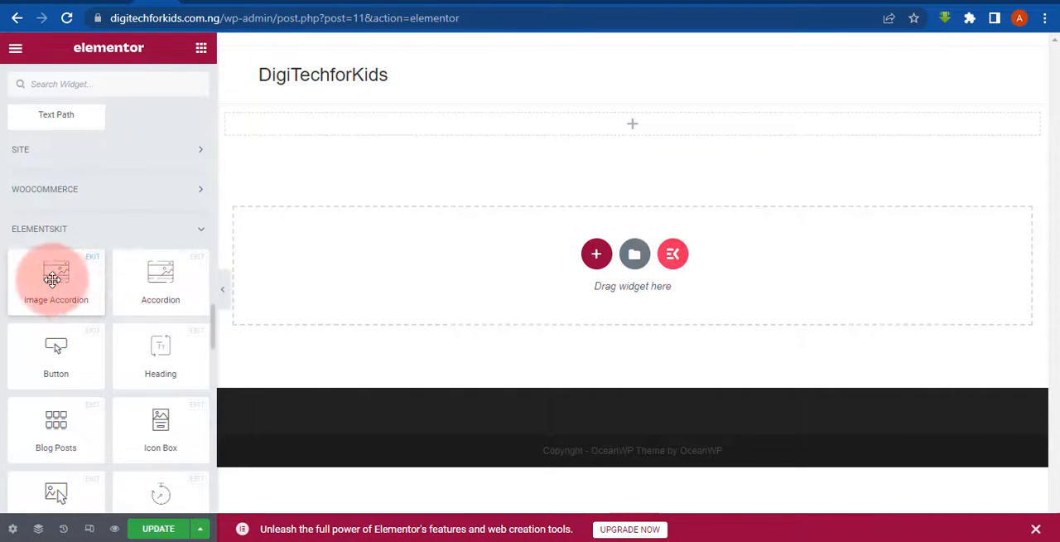
{"action": "left_click_drag", "start_coordinate": [213, 313], "coordinate": [206, 78]}
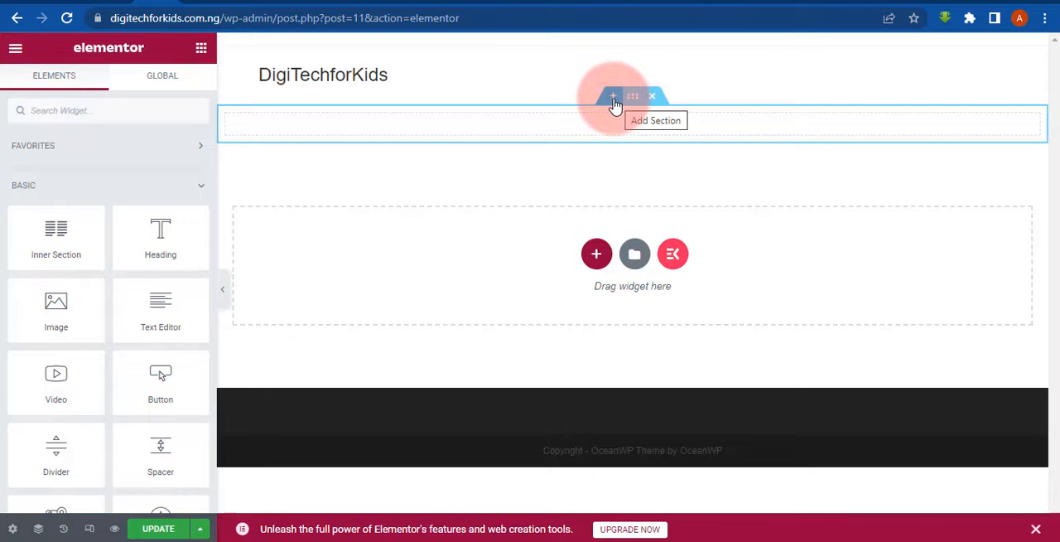
- Try adding a new section above the empty one, and examine the empty section's editing options
{"action": "left_click", "coordinate": [613, 97]}
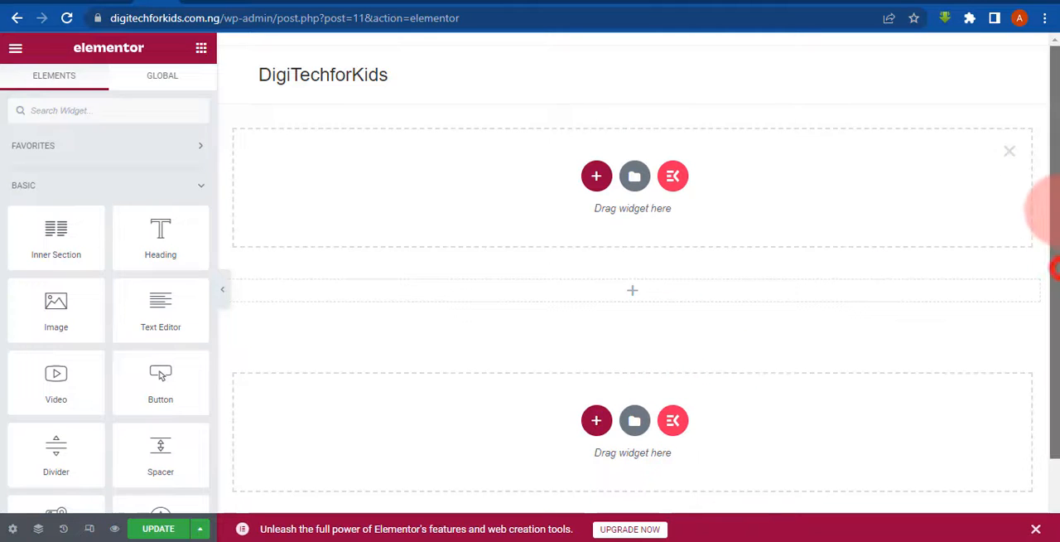
{"action": "left_click", "coordinate": [1010, 153]}
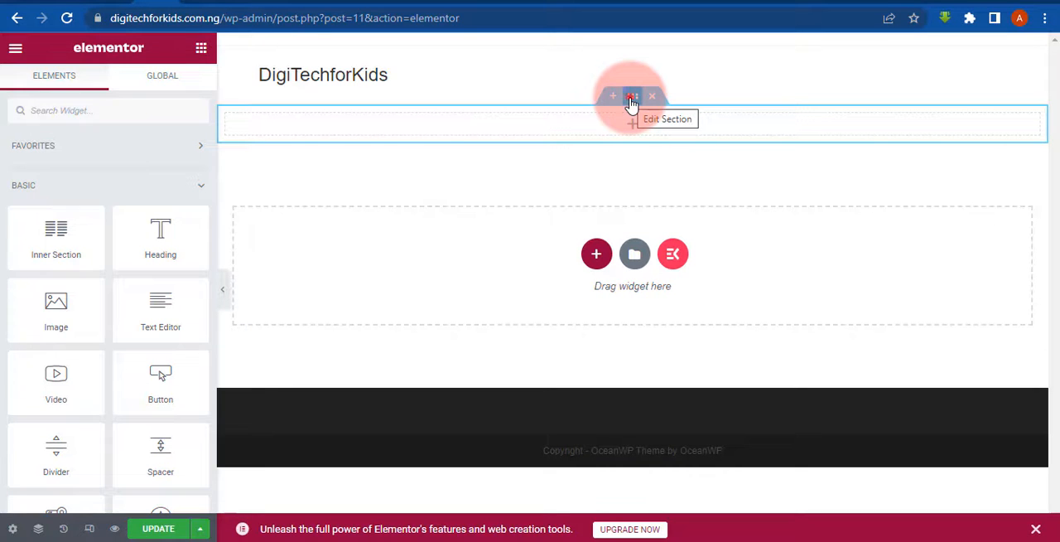
{"action": "left_click_drag", "start_coordinate": [632, 101], "coordinate": [621, 124]}
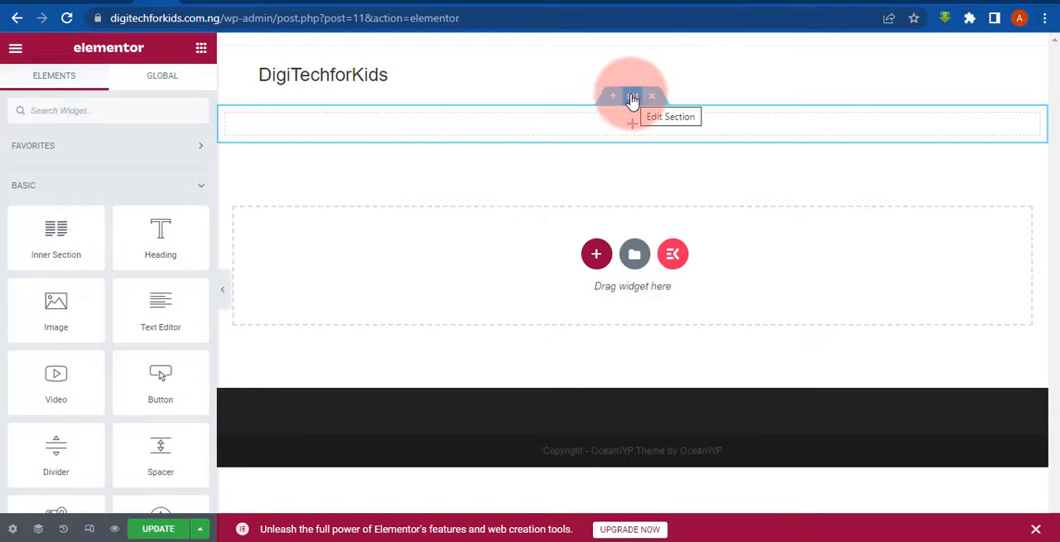
{"action": "right_click", "coordinate": [632, 100]}
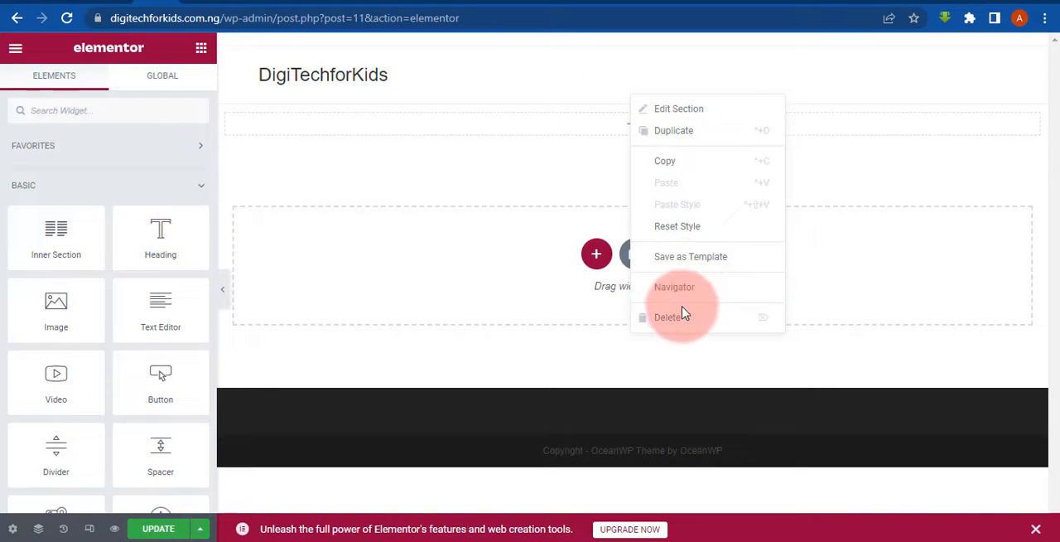
{"action": "left_click", "coordinate": [503, 163]}
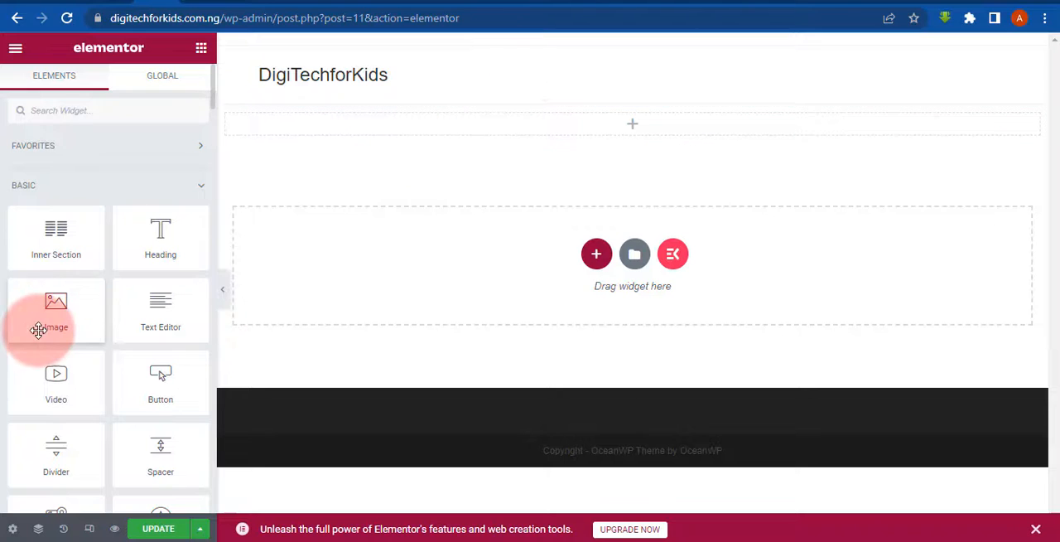
- Place an Image widget in the empty section below the DigiTechforKids header
{"action": "left_click_drag", "start_coordinate": [33, 315], "coordinate": [88, 287]}
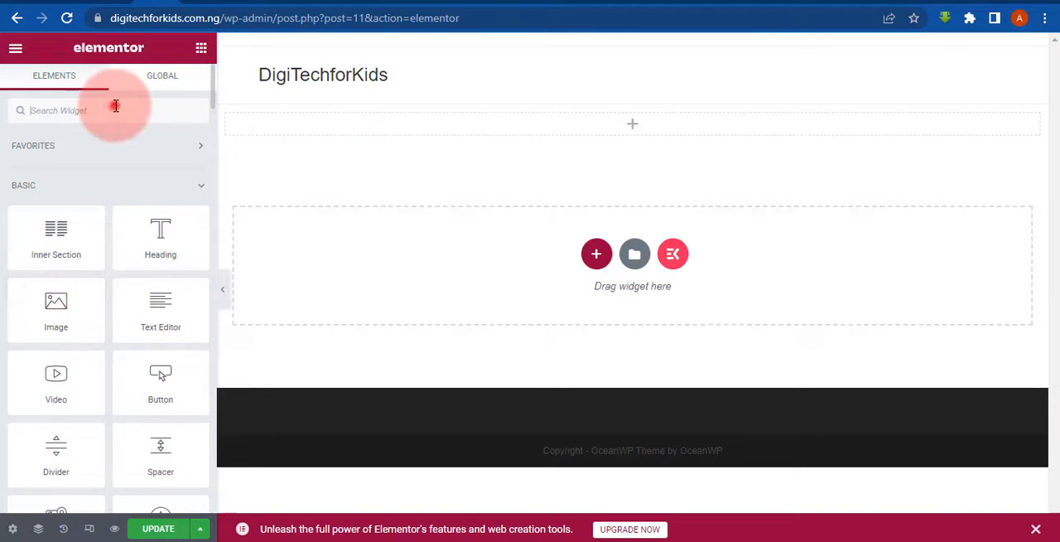
{"action": "left_click_drag", "start_coordinate": [53, 314], "coordinate": [439, 126]}
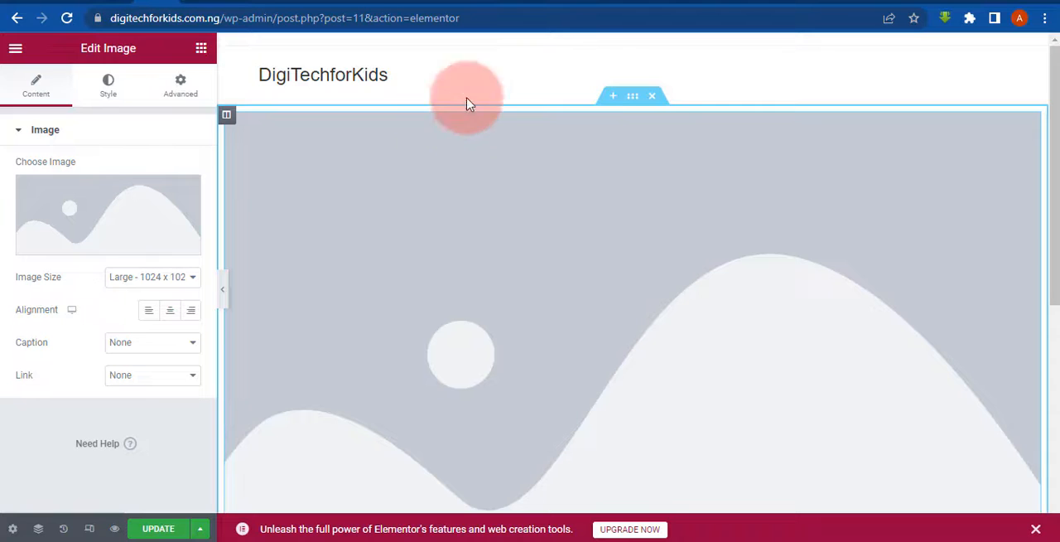
{"action": "left_click_drag", "start_coordinate": [1056, 163], "coordinate": [1050, 189]}
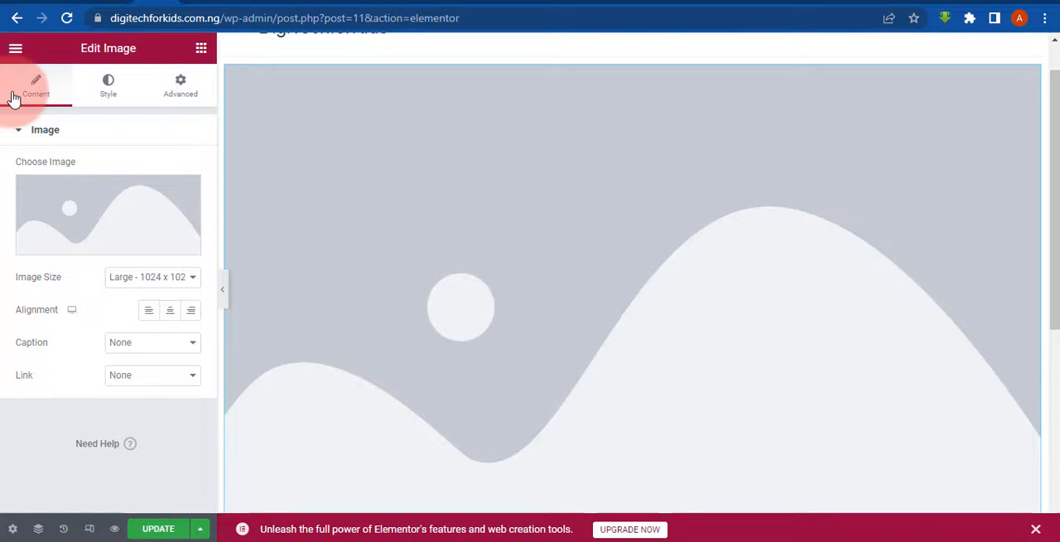
- Look through the Image widget's Style and Advanced settings, and return to its Content settings
{"action": "left_click", "coordinate": [109, 98]}
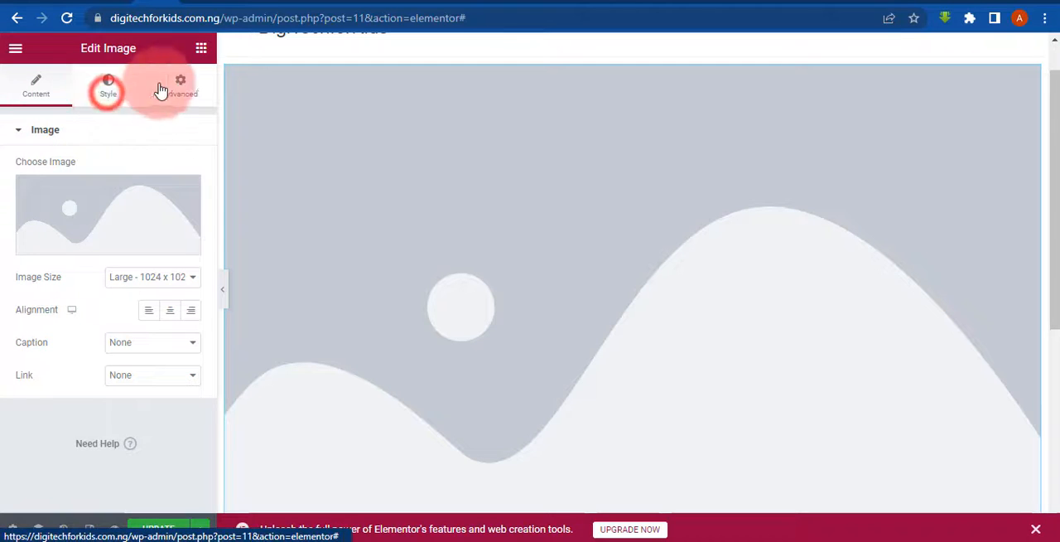
{"action": "left_click", "coordinate": [177, 87]}
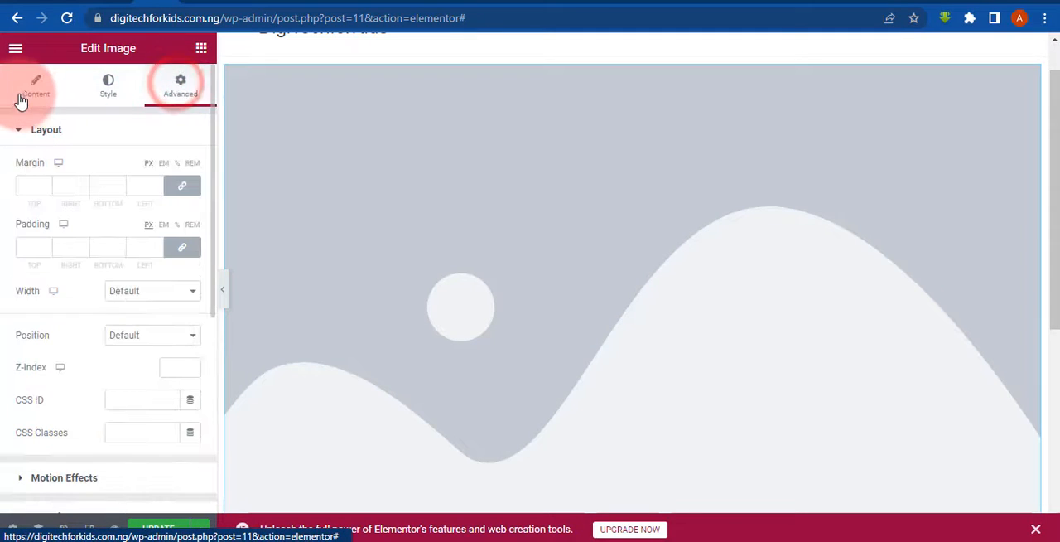
{"action": "left_click", "coordinate": [24, 91]}
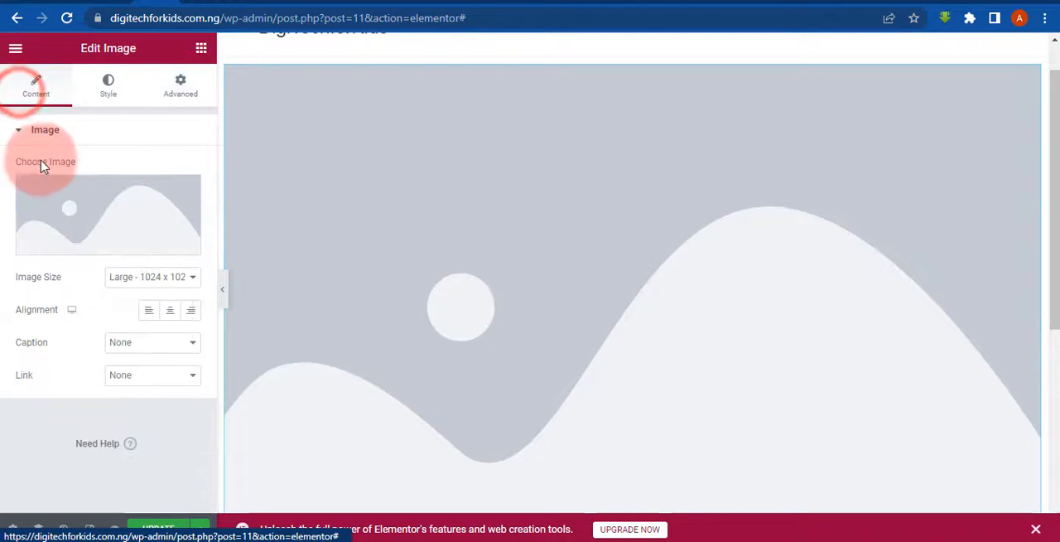
- Upload the Pexels sunset landscape photo from the Downloads folder to the Media Library for the Image widget
{"action": "left_click", "coordinate": [75, 247]}
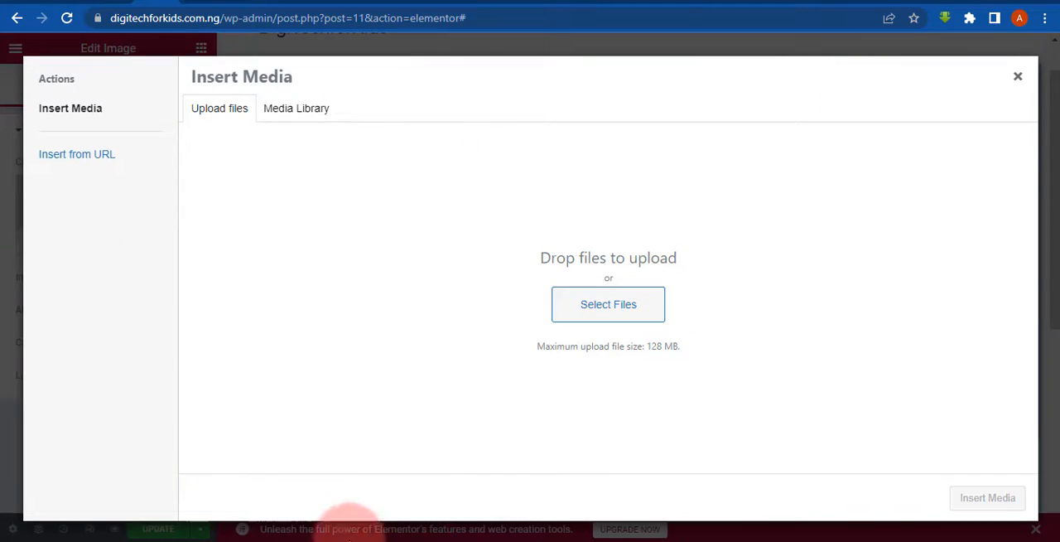
{"action": "mouse_move", "coordinate": [398, 540]}
{"action": "left_click", "coordinate": [331, 485]}
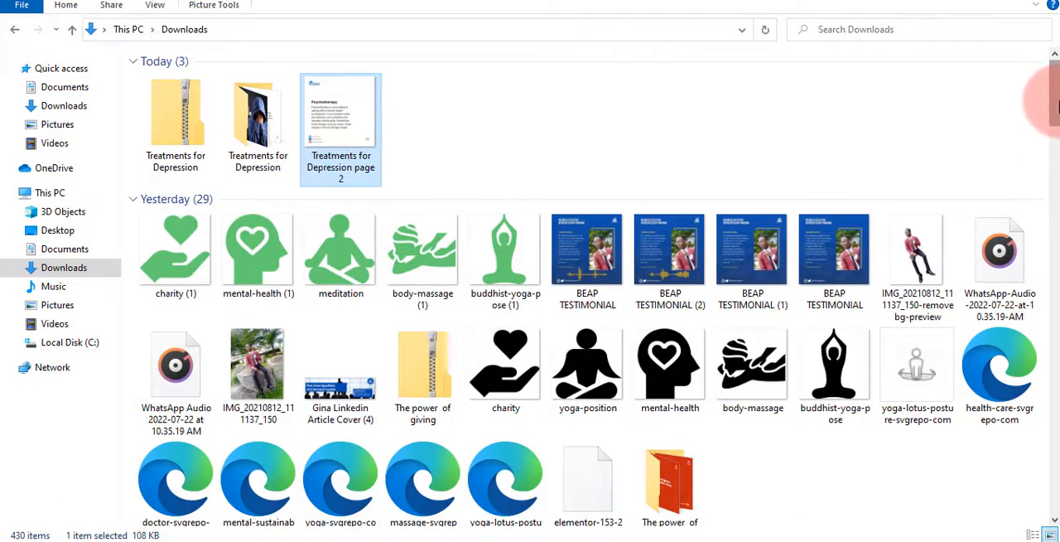
{"action": "left_click_drag", "start_coordinate": [1054, 101], "coordinate": [1050, 166]}
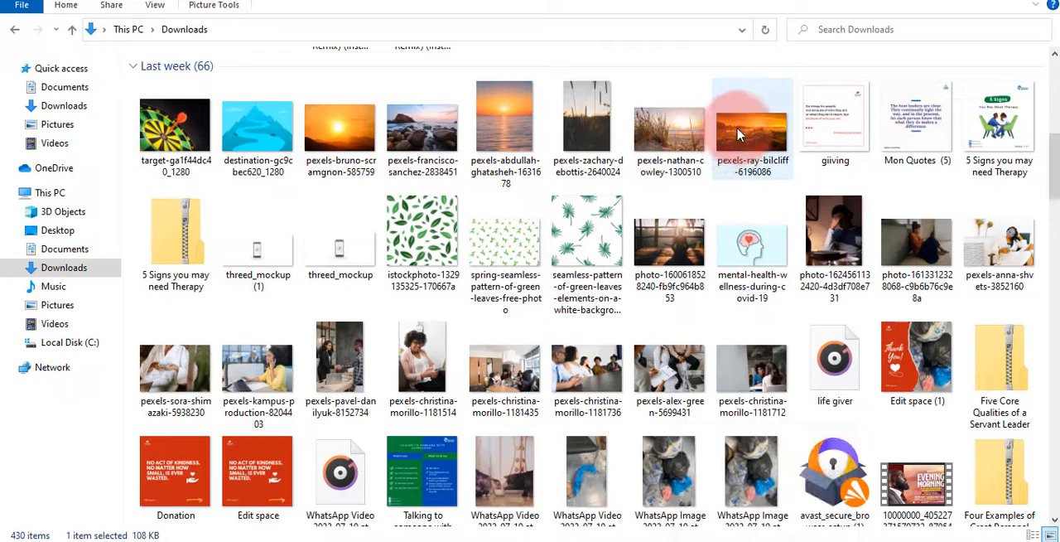
{"action": "left_click_drag", "start_coordinate": [739, 135], "coordinate": [729, 507]}
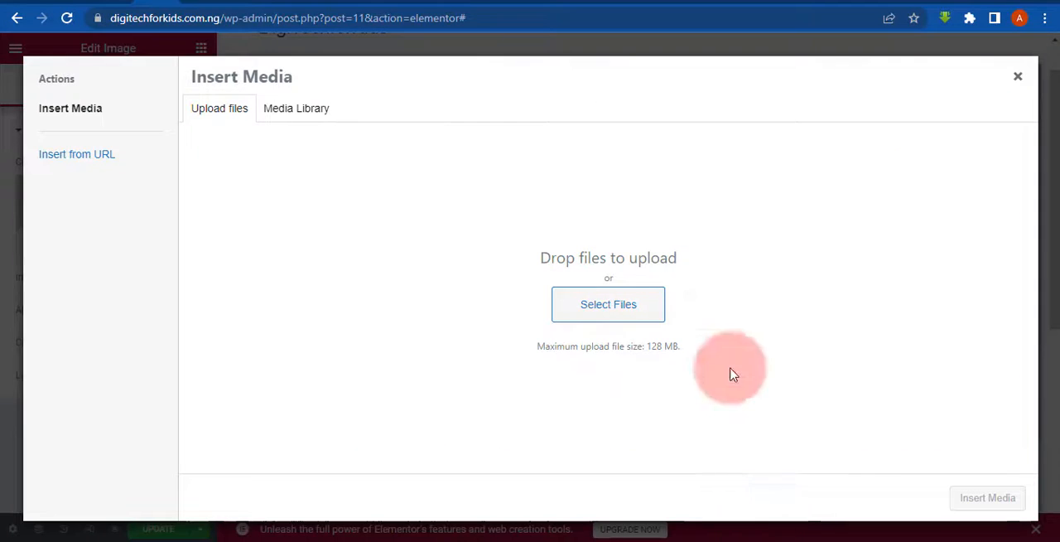
{"action": "left_click_drag", "start_coordinate": [731, 375], "coordinate": [444, 256]}
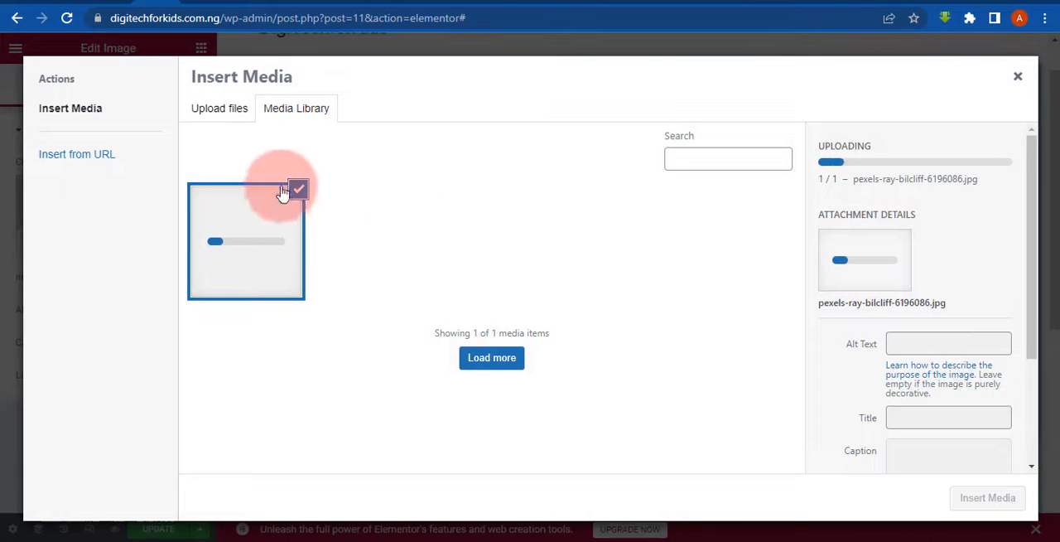
{"action": "left_click", "coordinate": [220, 110]}
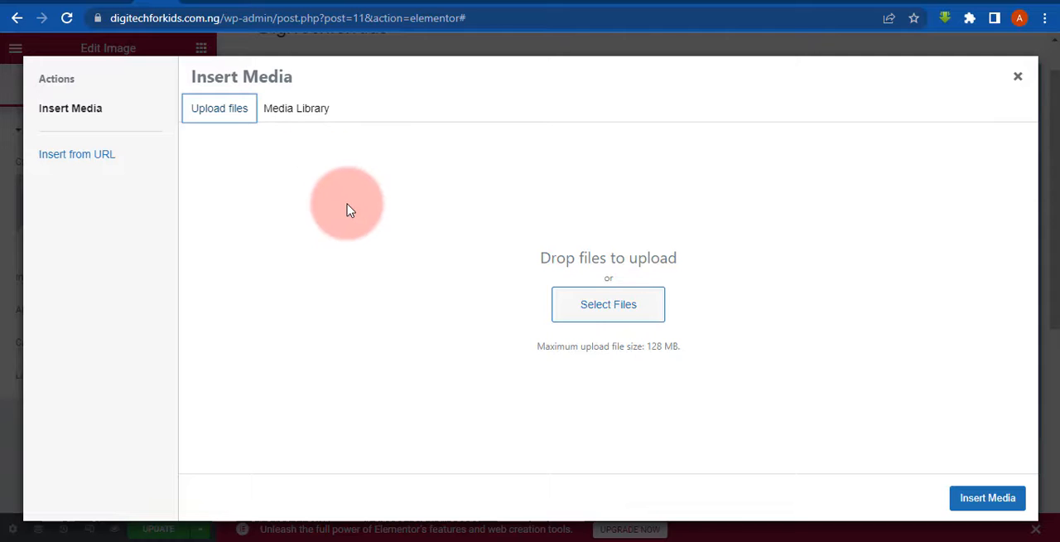
{"action": "left_click", "coordinate": [312, 121]}
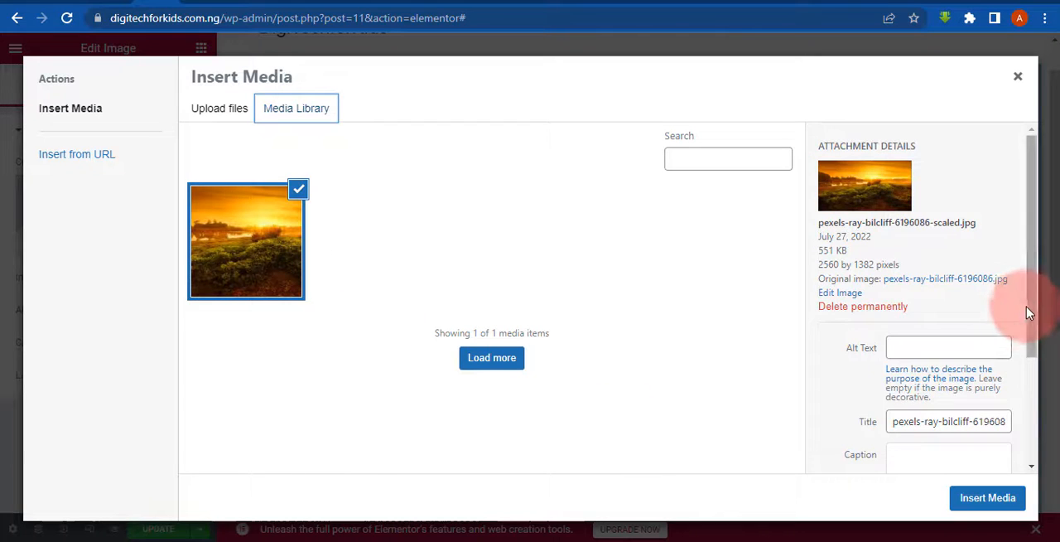
- Set the uploaded photo's title to Sunset and insert it into the Image widget
{"action": "left_click_drag", "start_coordinate": [1025, 306], "coordinate": [1025, 450]}
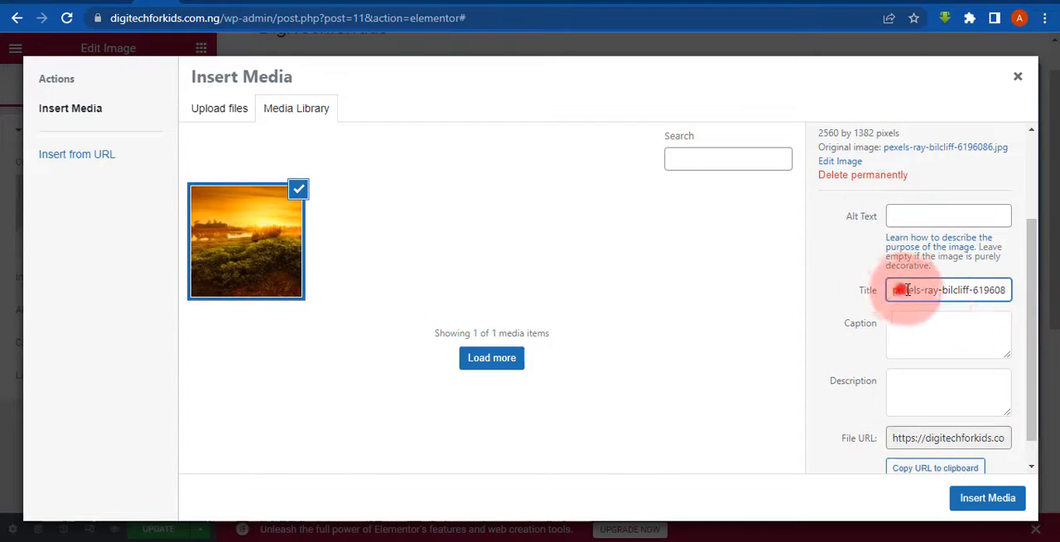
{"action": "left_click_drag", "start_coordinate": [907, 289], "coordinate": [965, 289]}
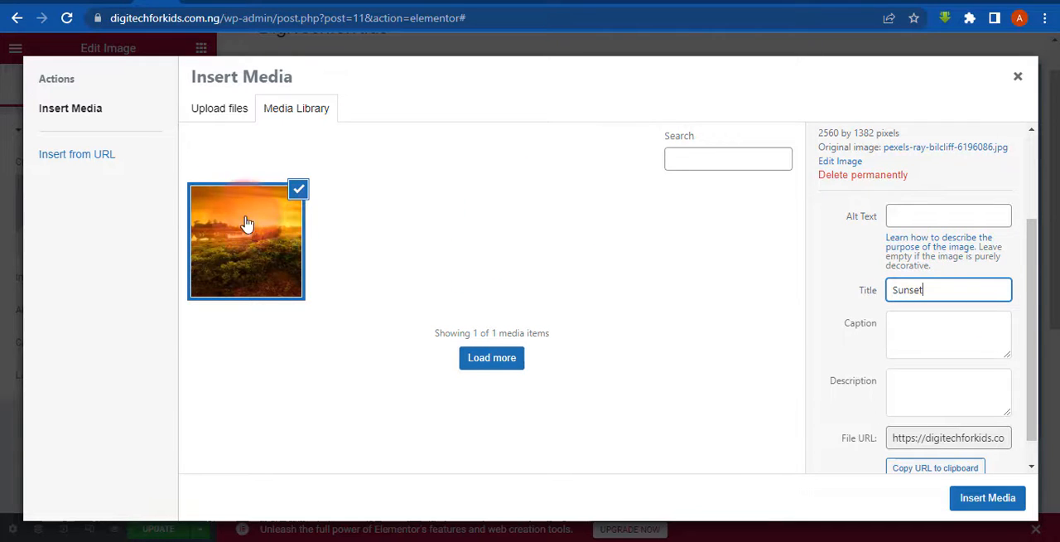
{"action": "left_click", "coordinate": [919, 323]}
{"action": "left_click", "coordinate": [917, 383]}
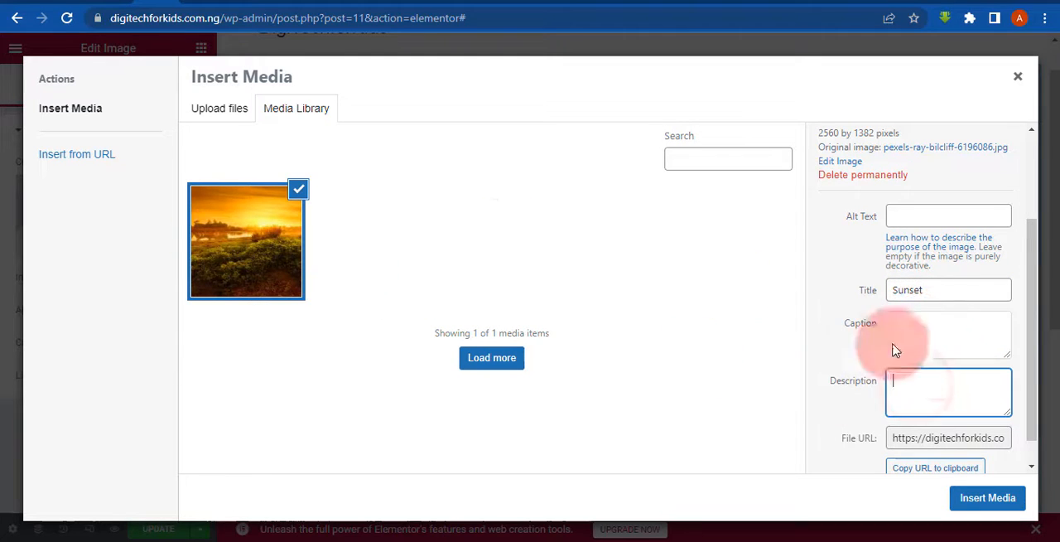
{"action": "left_click_drag", "start_coordinate": [1033, 377], "coordinate": [1031, 408]}
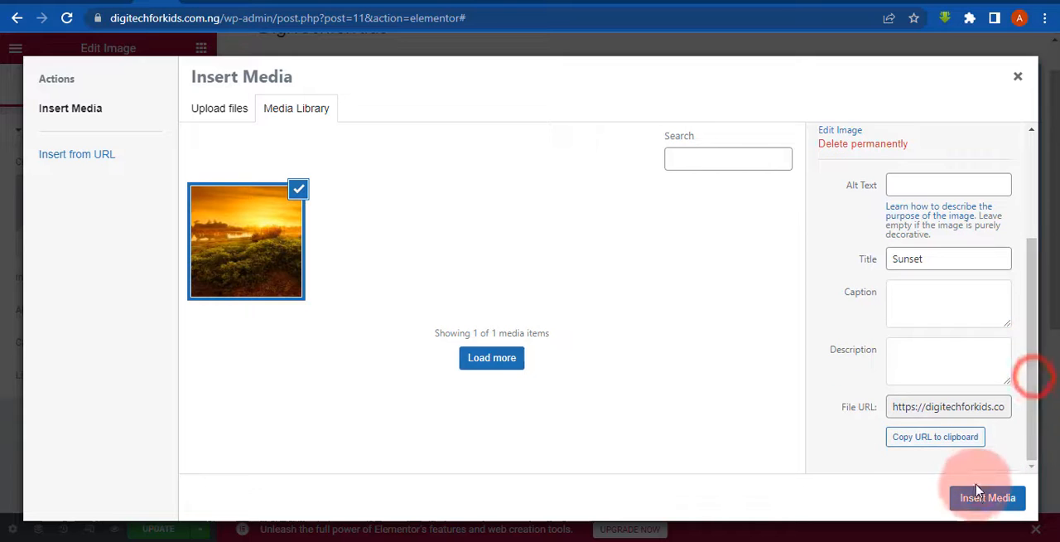
{"action": "left_click", "coordinate": [979, 496]}
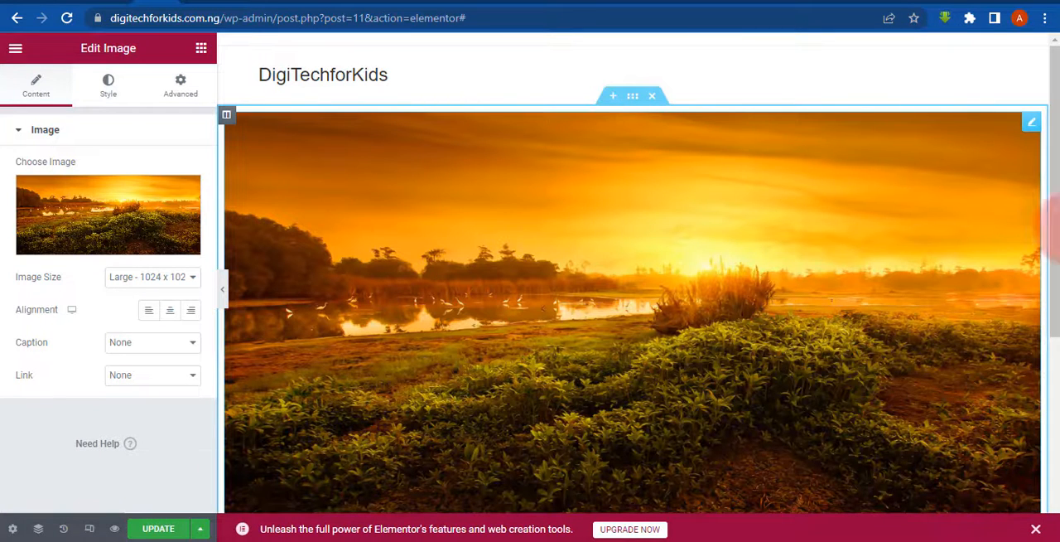
- Preview the inserted Sunset image across the full-width page with the widget settings hidden, and bring the settings back
{"action": "left_click_drag", "start_coordinate": [1055, 157], "coordinate": [1050, 193]}
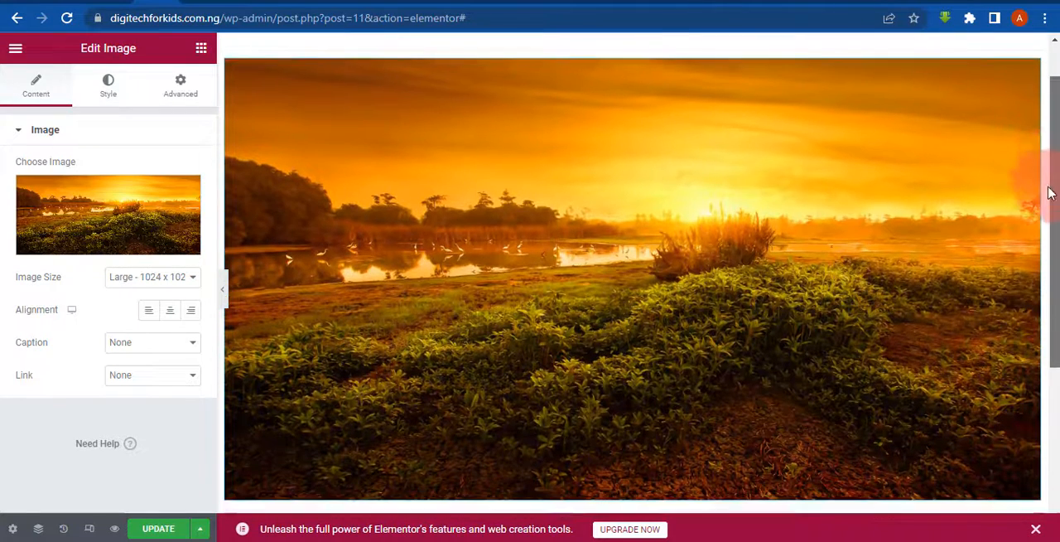
{"action": "left_click", "coordinate": [223, 291]}
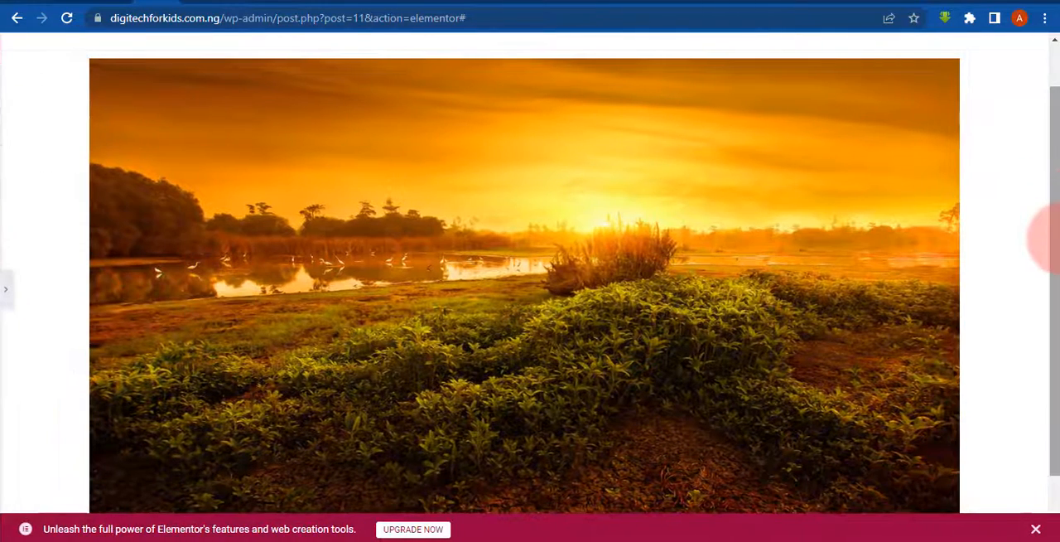
{"action": "left_click_drag", "start_coordinate": [1057, 238], "coordinate": [1056, 300]}
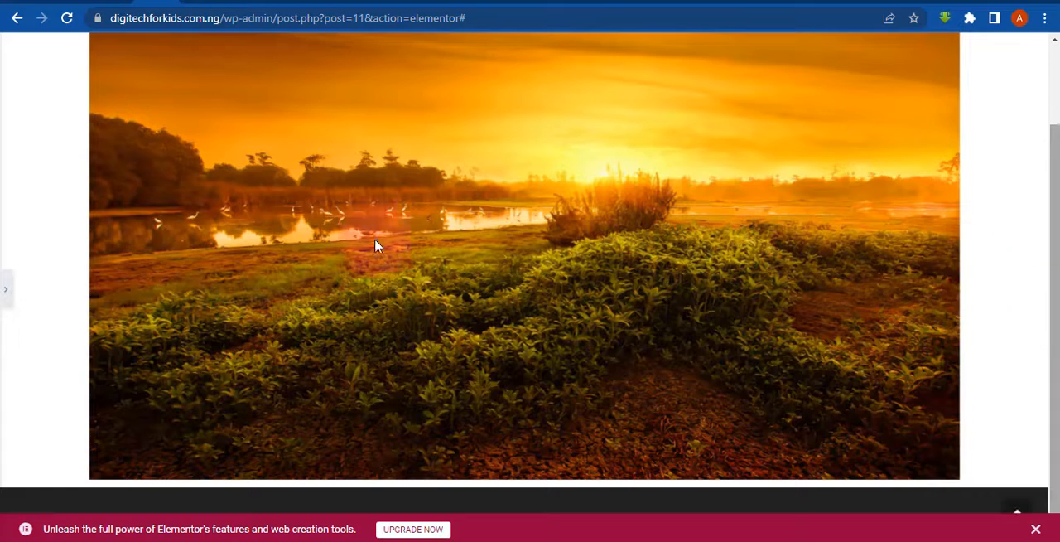
{"action": "left_click", "coordinate": [4, 308]}
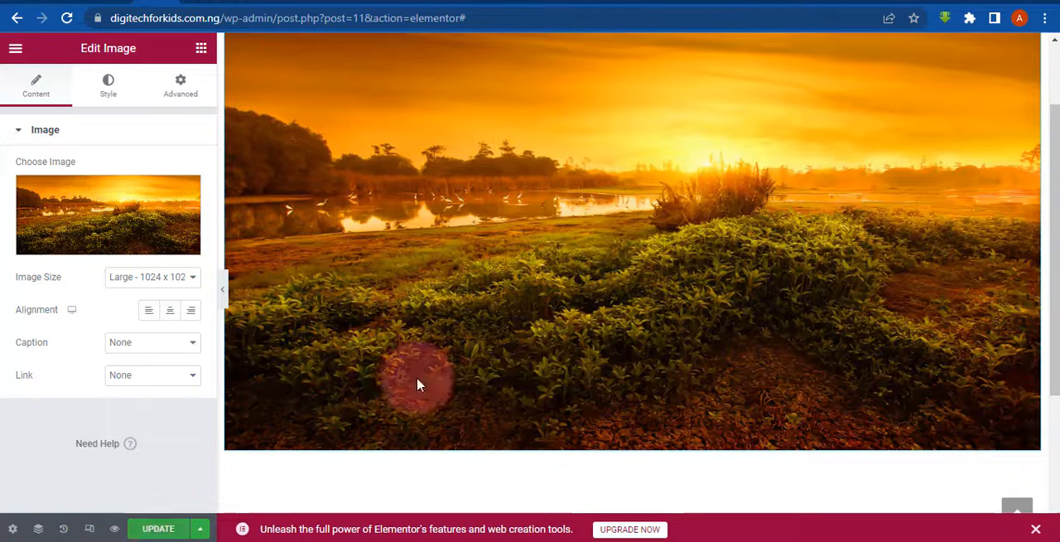
{"action": "left_click", "coordinate": [1053, 86]}
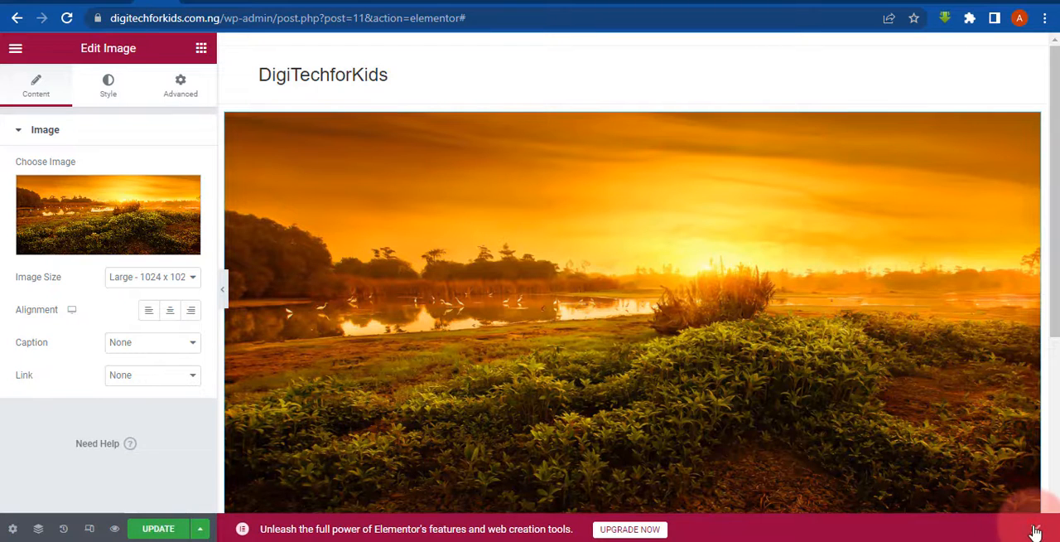
- Update the Home page and reload the live digitechforkids.com.ng site to check the published image
{"action": "left_click", "coordinate": [155, 528]}
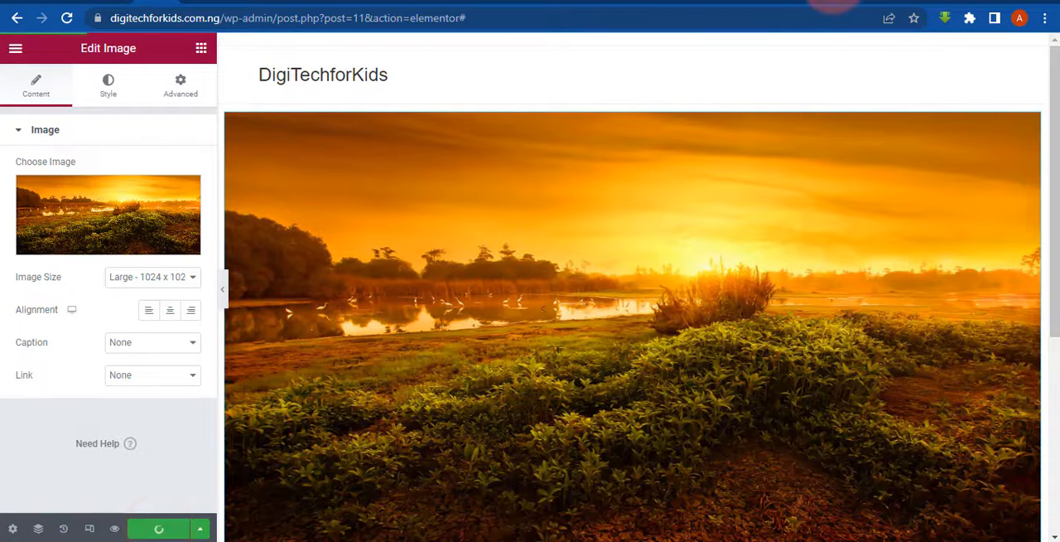
{"action": "left_click", "coordinate": [830, 4]}
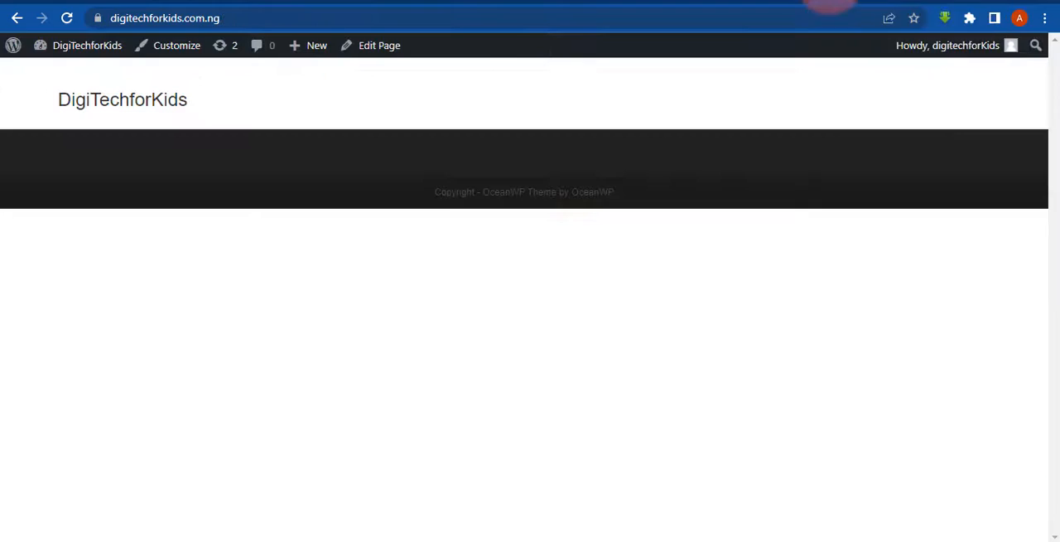
{"action": "left_click", "coordinate": [66, 19]}
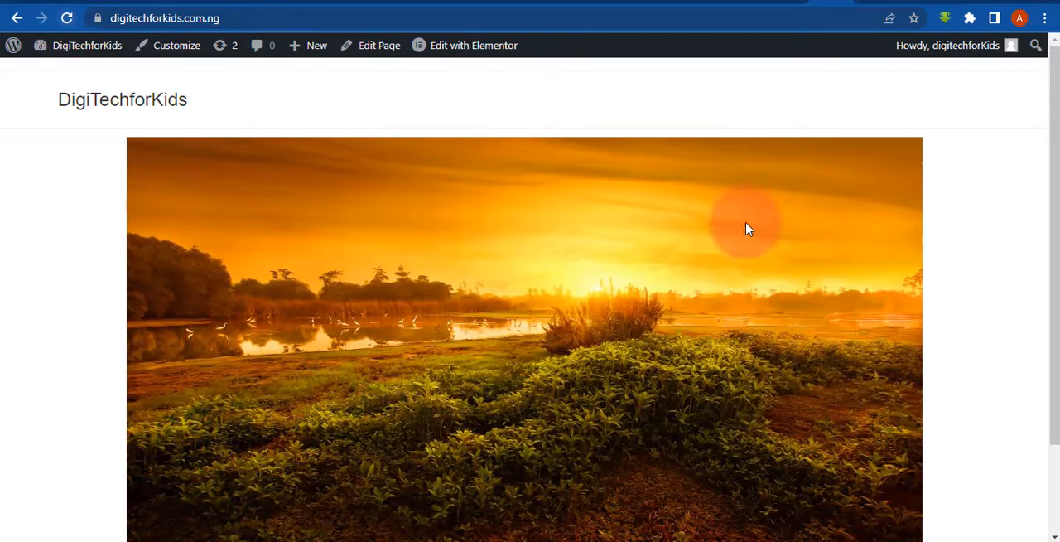
{"action": "mouse_move", "coordinate": [1055, 281]}
{"action": "left_mouse_down"}
{"action": "mouse_move", "coordinate": [1053, 352]}
{"action": "mouse_move", "coordinate": [1056, 276]}
{"action": "left_mouse_up"}
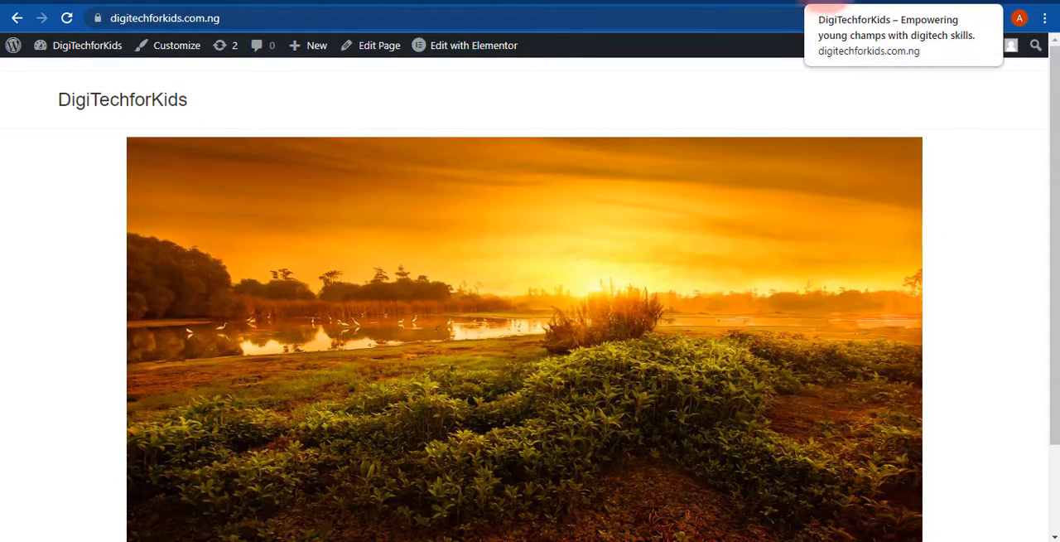
- Compare the wpdigitallab.com.ng home page layout with the live DigiTechforKids page, and return to the Elementor editor
{"action": "left_click", "coordinate": [786, 6]}
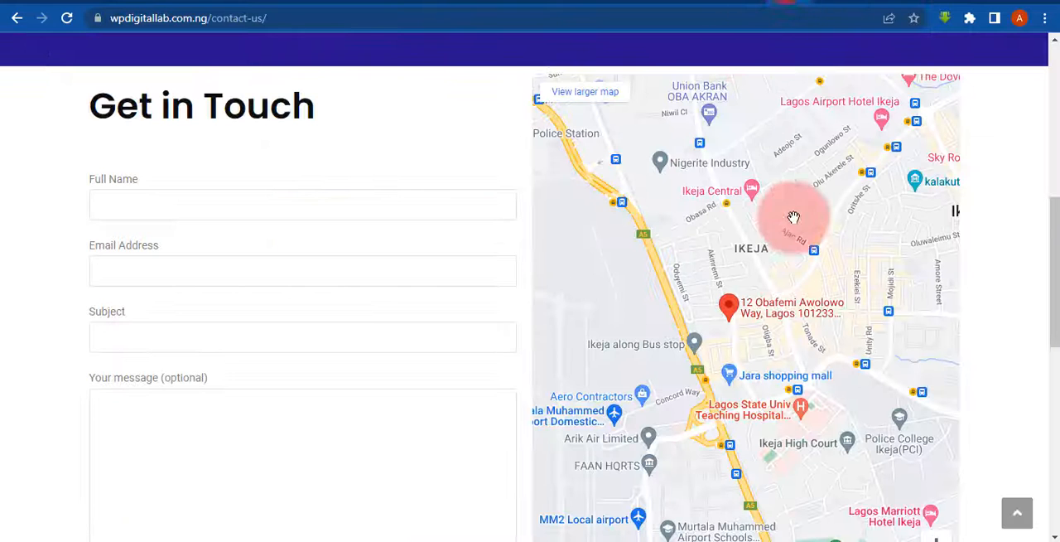
{"action": "left_click", "coordinate": [1056, 122]}
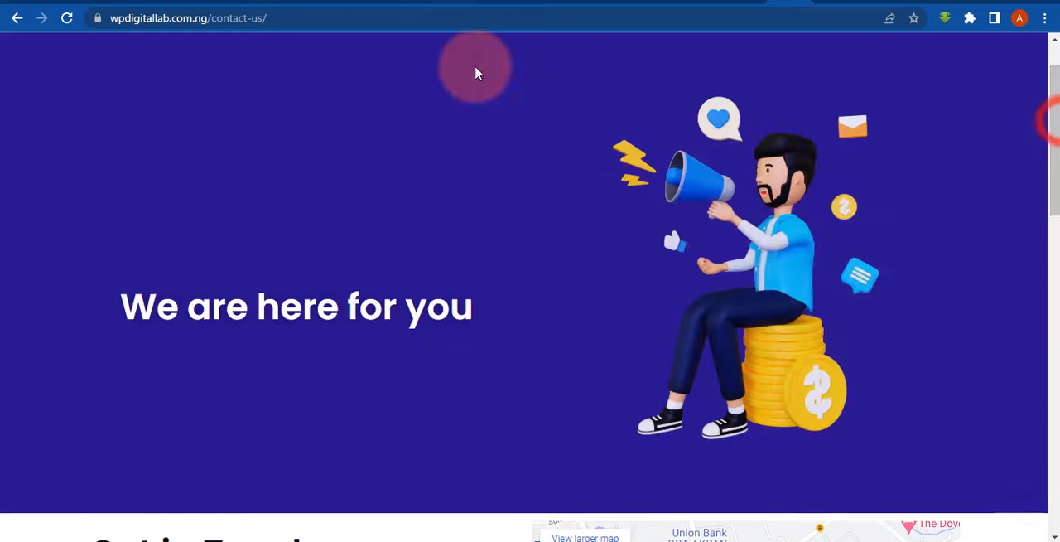
{"action": "left_click", "coordinate": [1056, 47]}
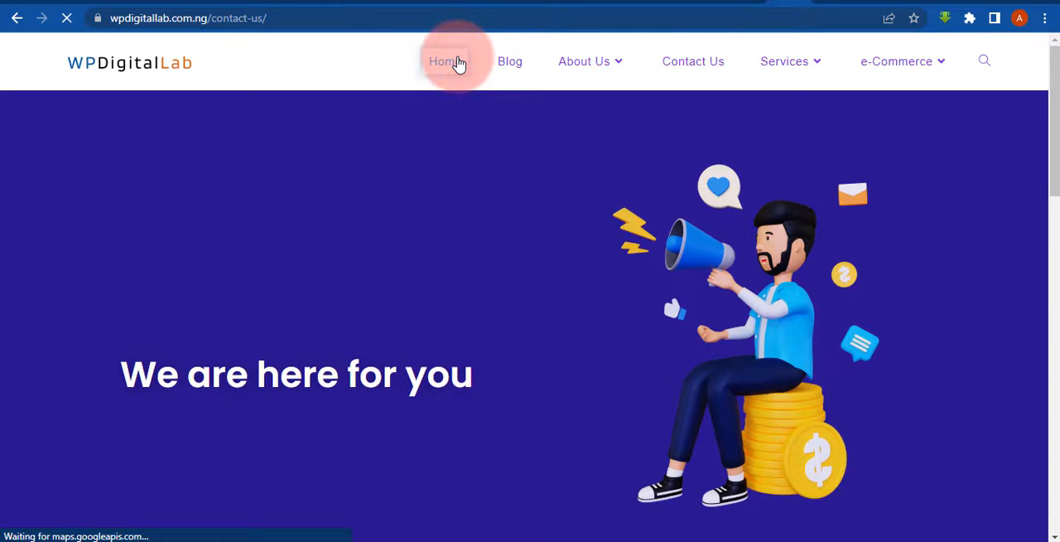
{"action": "left_click", "coordinate": [458, 63]}
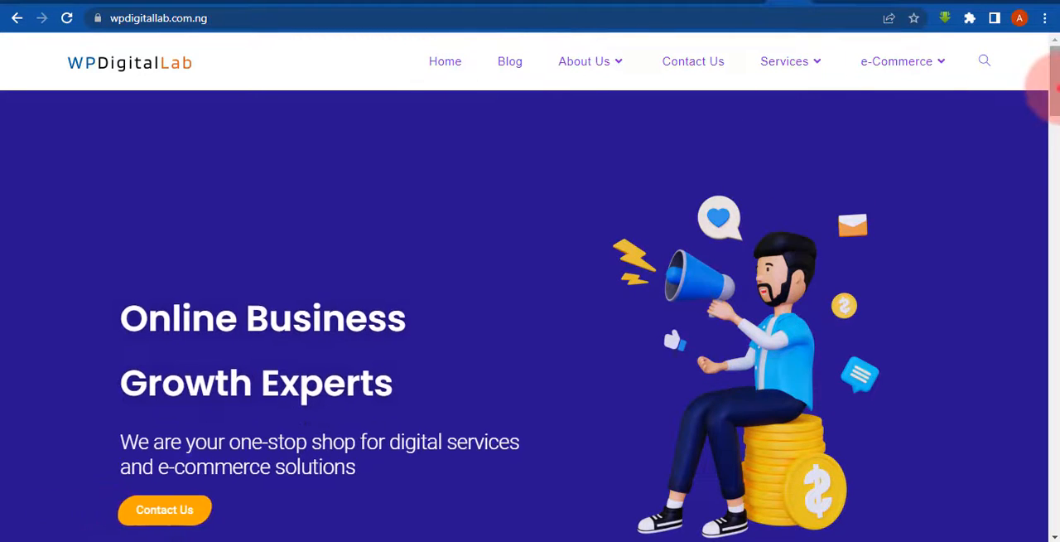
{"action": "left_click_drag", "start_coordinate": [1057, 88], "coordinate": [1053, 110]}
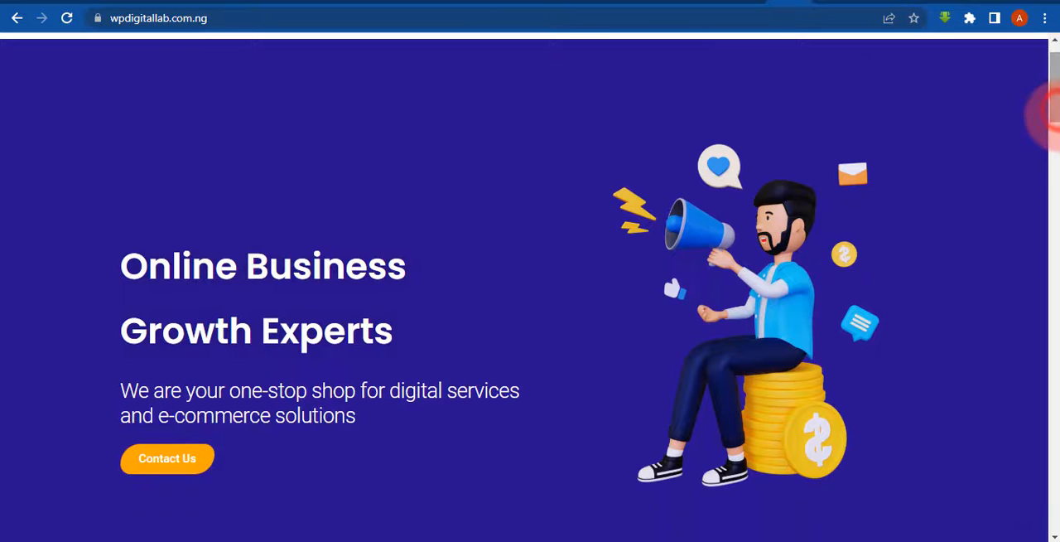
{"action": "left_click", "coordinate": [834, 3]}
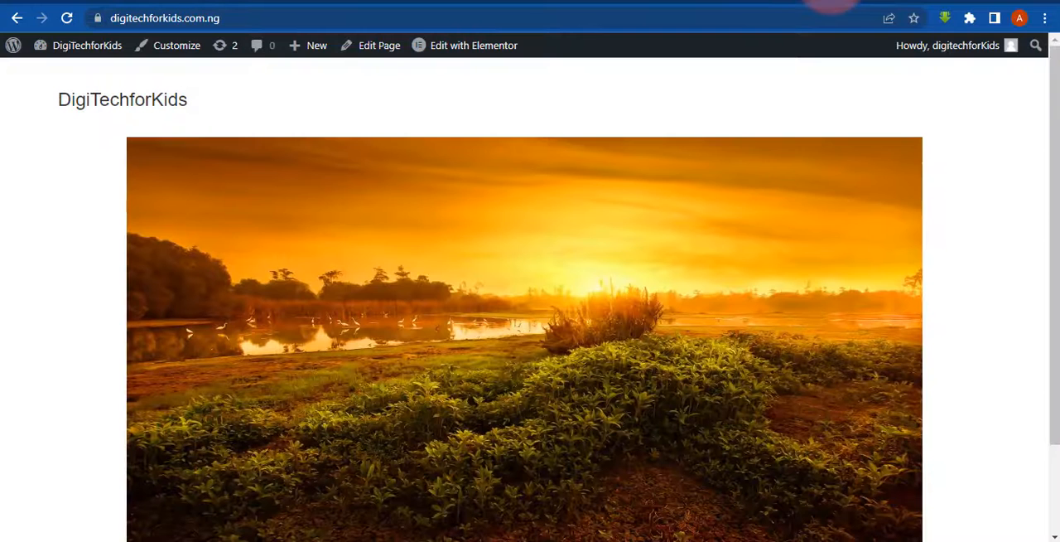
{"action": "left_click_drag", "start_coordinate": [1053, 202], "coordinate": [1050, 225]}
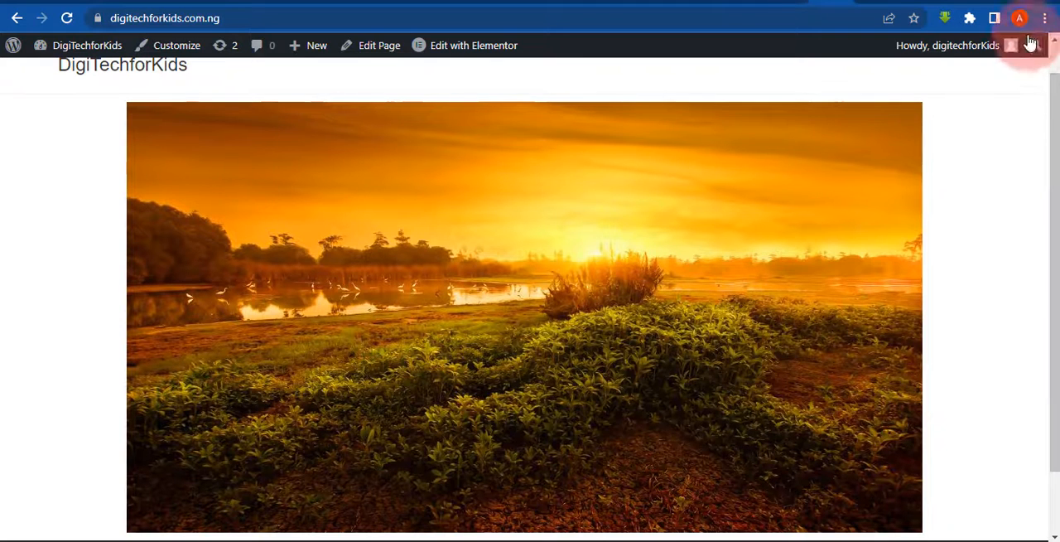
{"action": "left_click", "coordinate": [788, 3]}
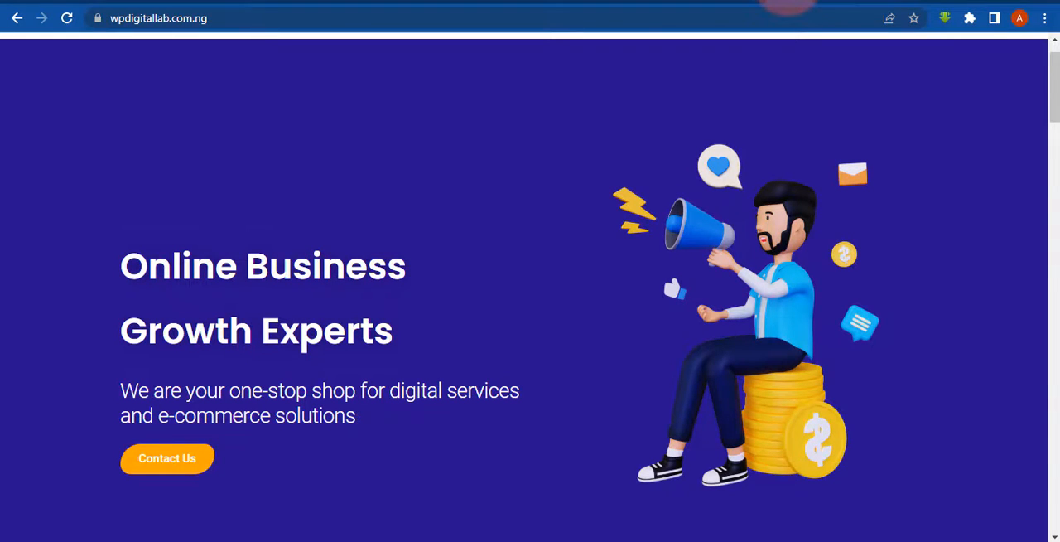
{"action": "left_click", "coordinate": [1048, 130]}
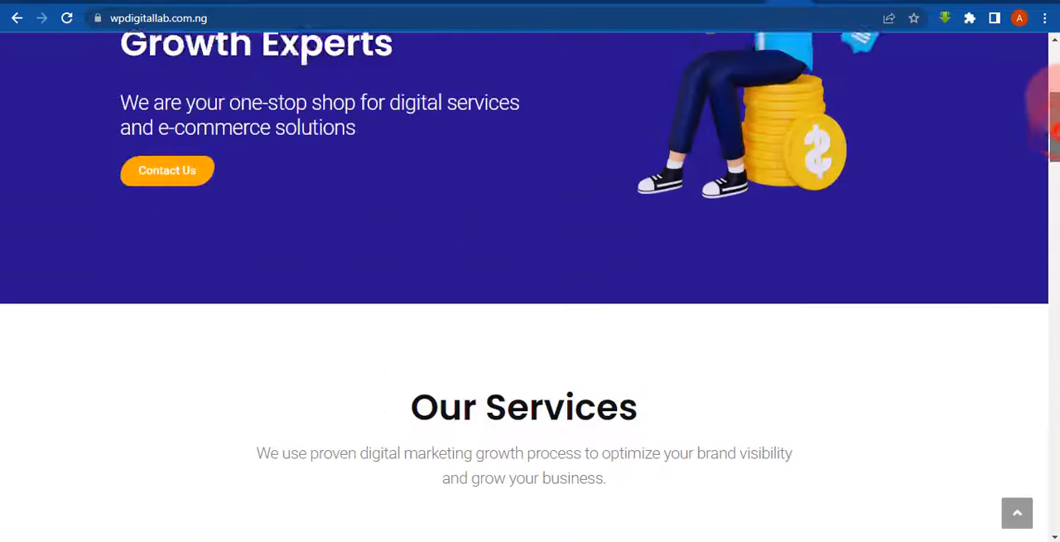
{"action": "left_click_drag", "start_coordinate": [1056, 112], "coordinate": [1056, 75]}
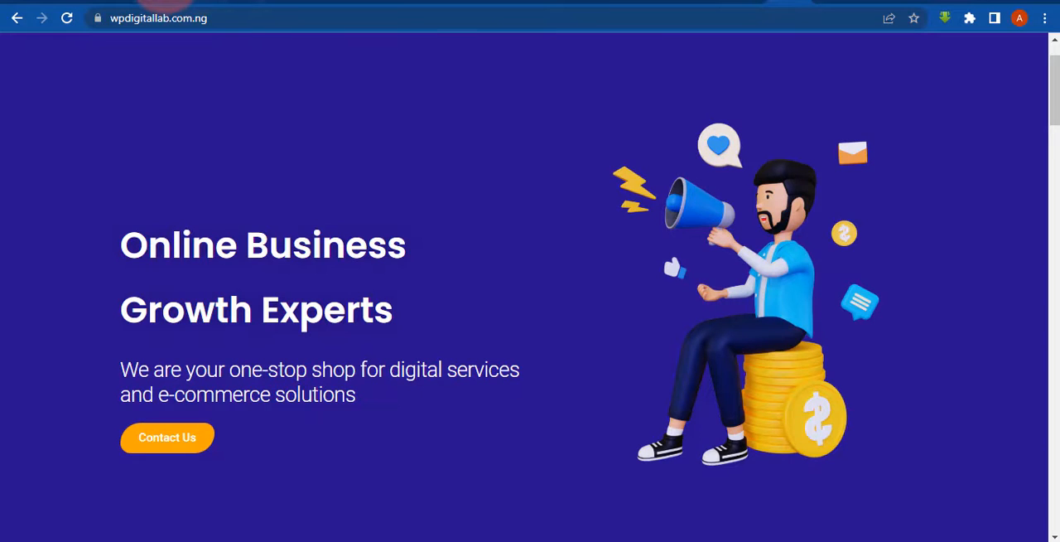
{"action": "left_click", "coordinate": [165, 5]}
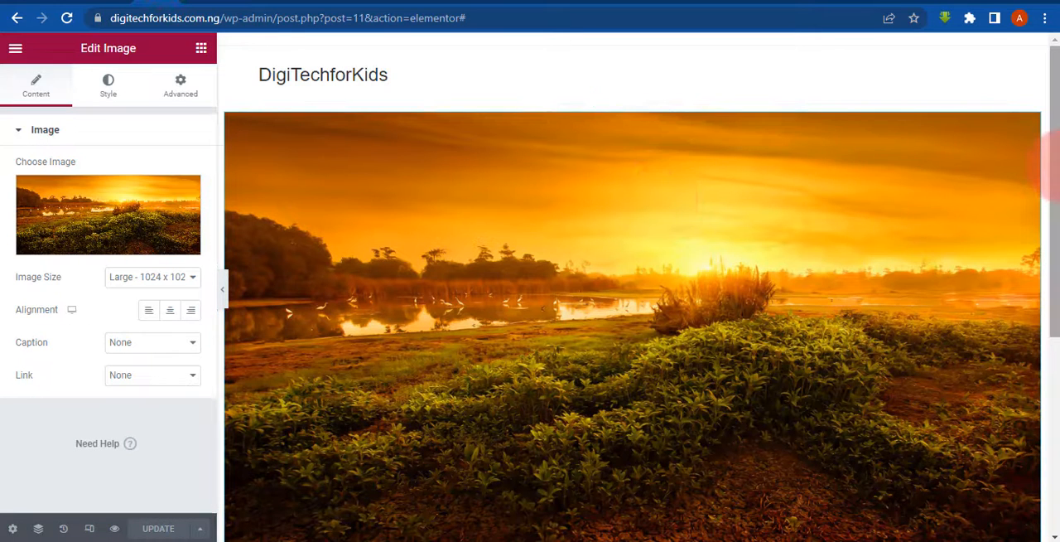
{"action": "scroll", "coordinate": [1053, 190], "scroll_direction": "down", "scroll_amount": 2}
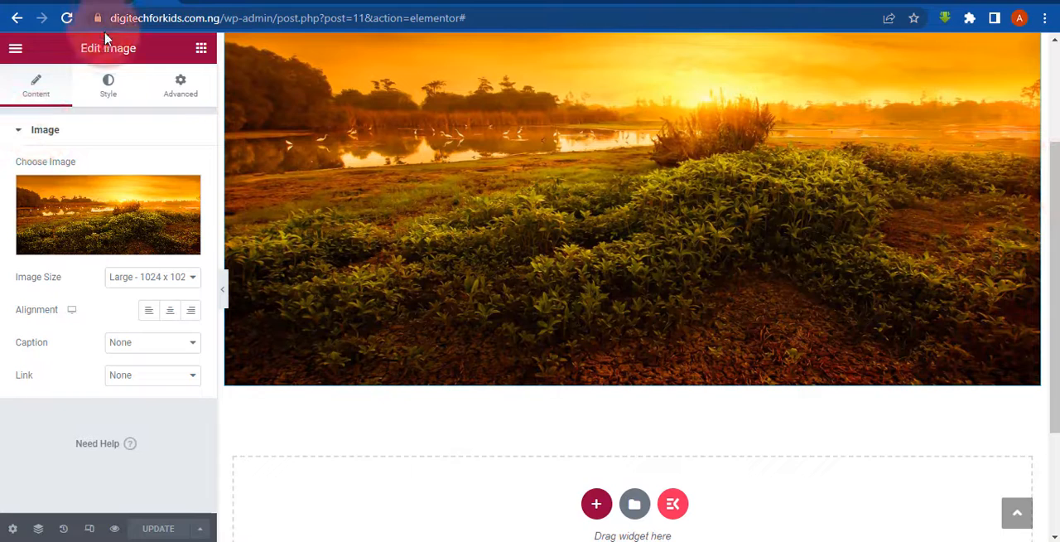
{"action": "scroll", "coordinate": [1049, 267], "scroll_direction": "up", "scroll_amount": 2}
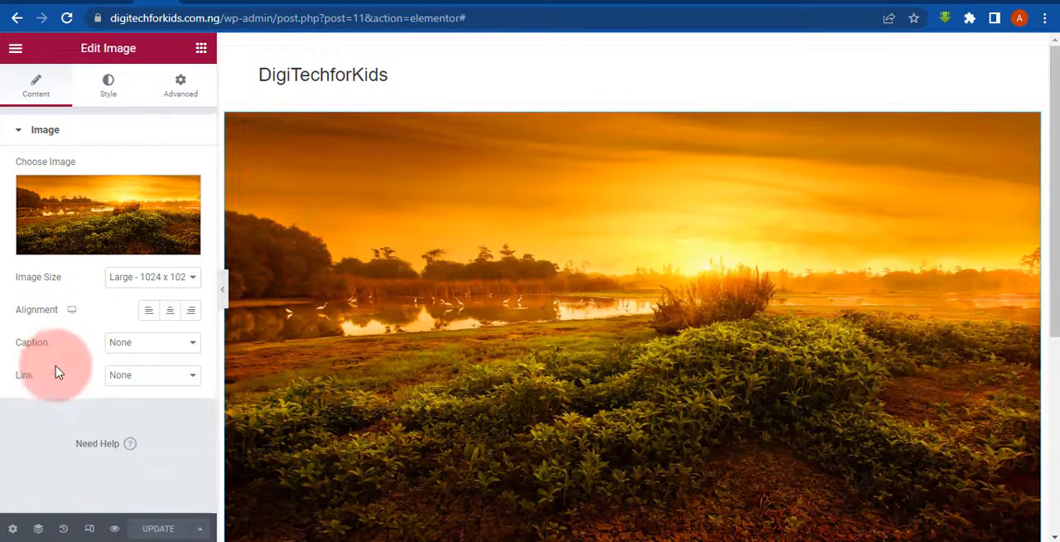
- Try the Ocean-thumb-ml 800 x 450 and Medium Large 768 x 0 image sizes, and return to Large 1024 x 1024
{"action": "left_click", "coordinate": [162, 288]}
{"action": "left_click", "coordinate": [144, 381]}
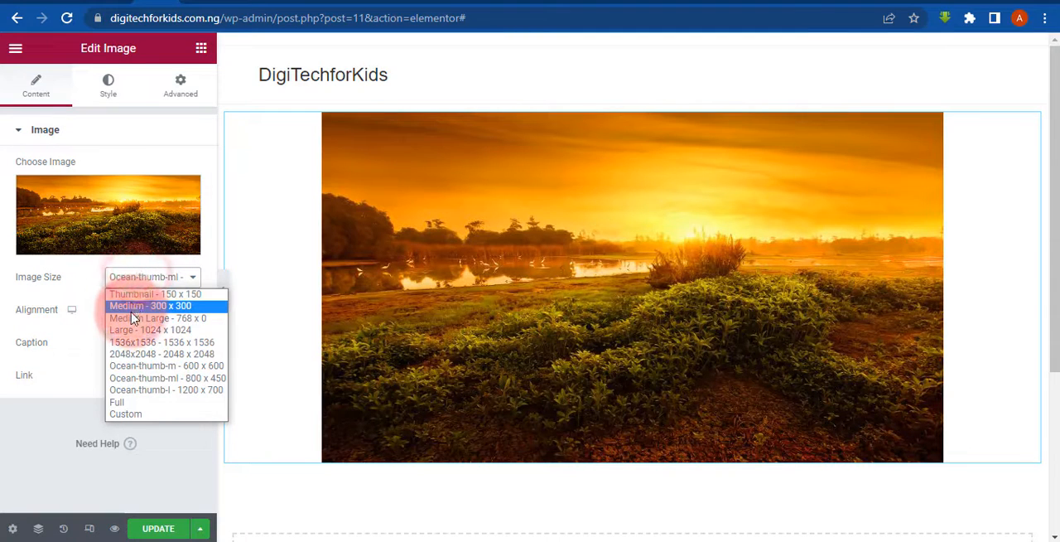
{"action": "left_click", "coordinate": [132, 318]}
{"action": "left_click", "coordinate": [138, 282]}
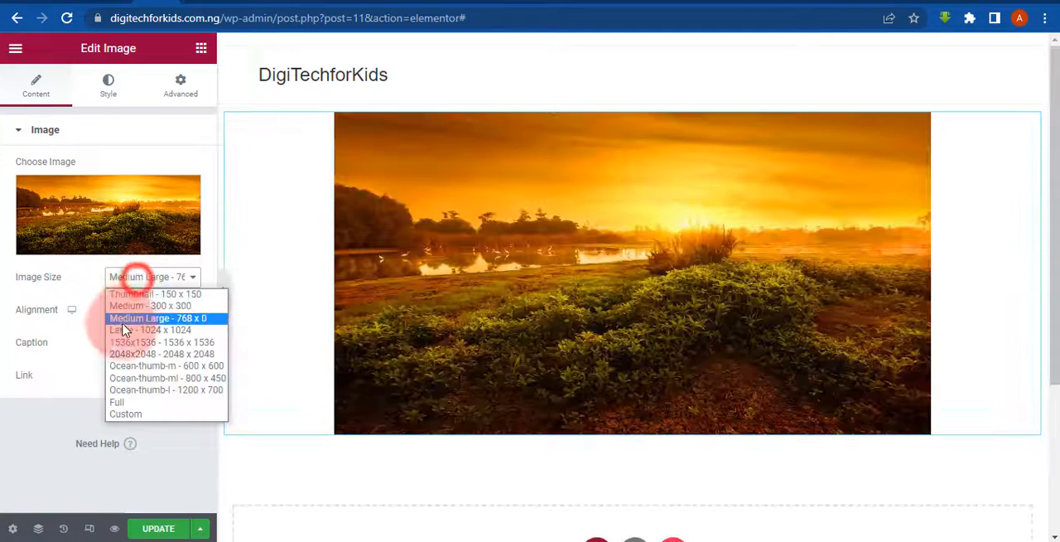
{"action": "left_click", "coordinate": [125, 328]}
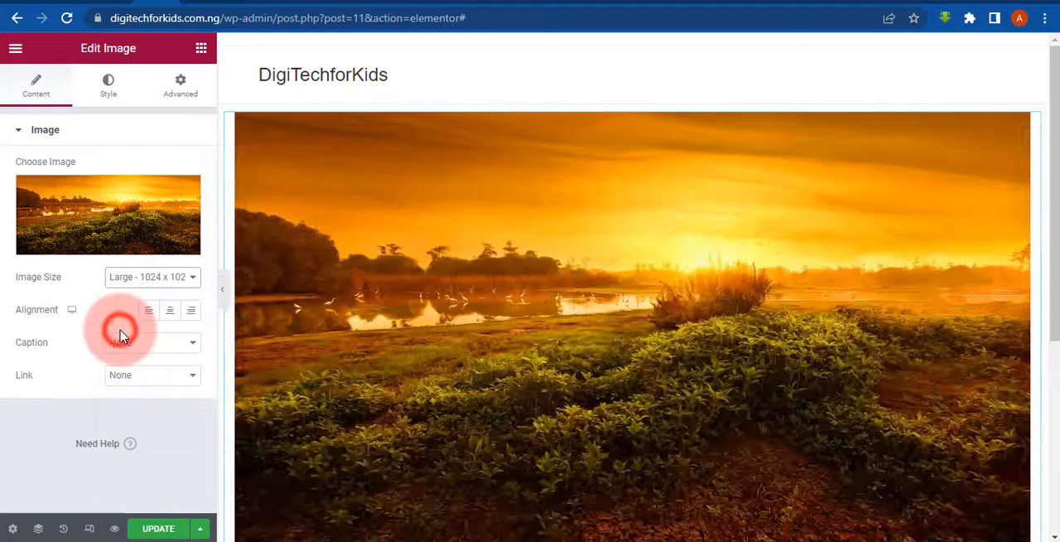
- Set the Sunset image's width to 52% and its max width to 45% in the Style settings
{"action": "left_click", "coordinate": [116, 97]}
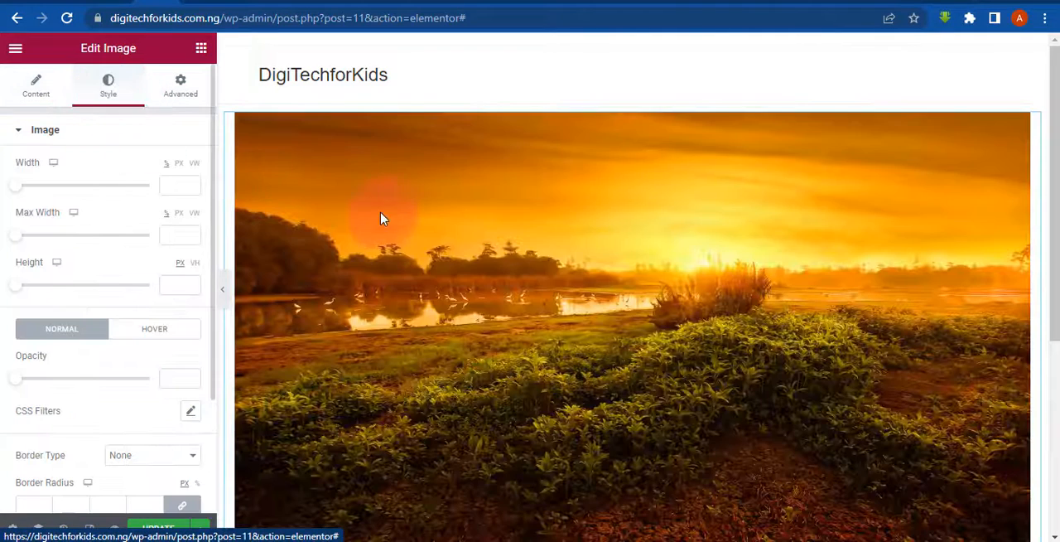
{"action": "left_click_drag", "start_coordinate": [18, 193], "coordinate": [44, 213]}
{"action": "left_click_drag", "start_coordinate": [21, 250], "coordinate": [11, 277]}
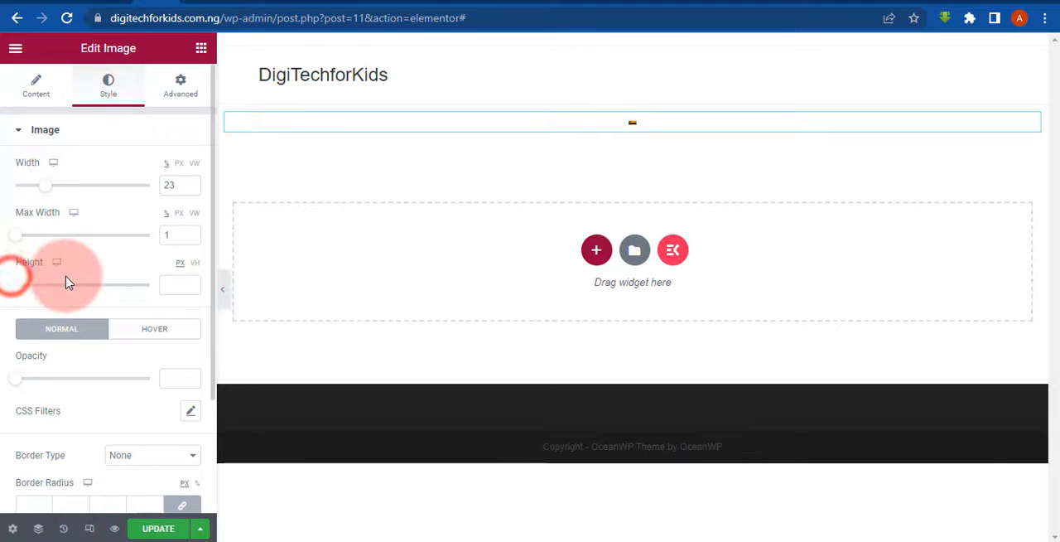
{"action": "left_click_drag", "start_coordinate": [45, 185], "coordinate": [85, 186]}
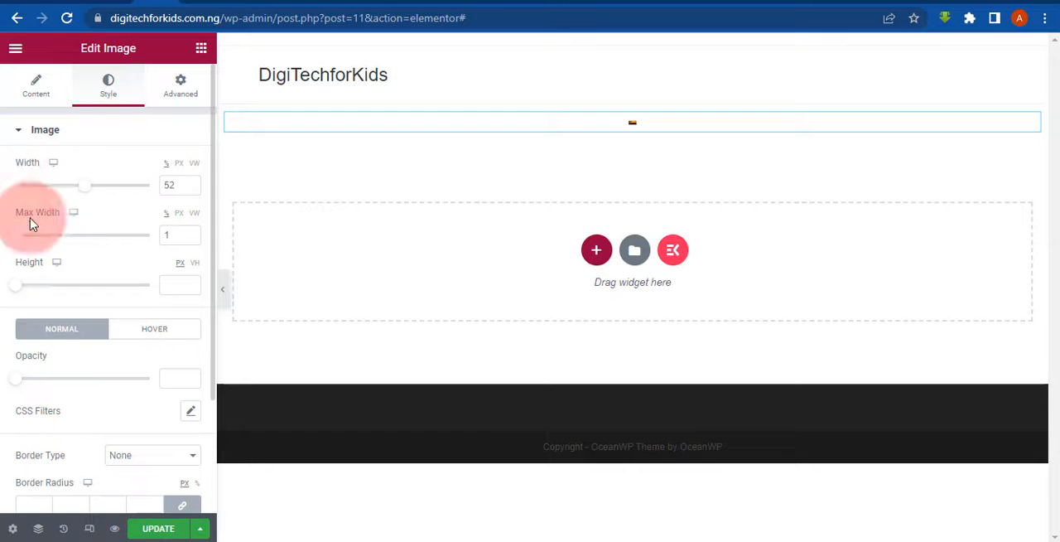
{"action": "left_click_drag", "start_coordinate": [22, 238], "coordinate": [76, 236]}
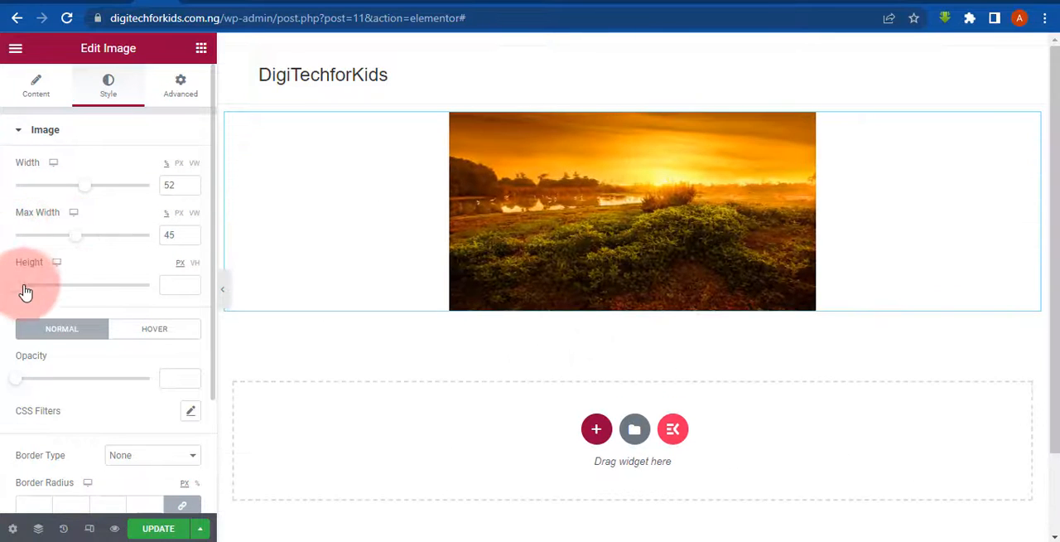
- Try the extreme heights of 500 and 1 px on the Sunset image, and set its height to 416 px
{"action": "left_click_drag", "start_coordinate": [39, 287], "coordinate": [196, 281]}
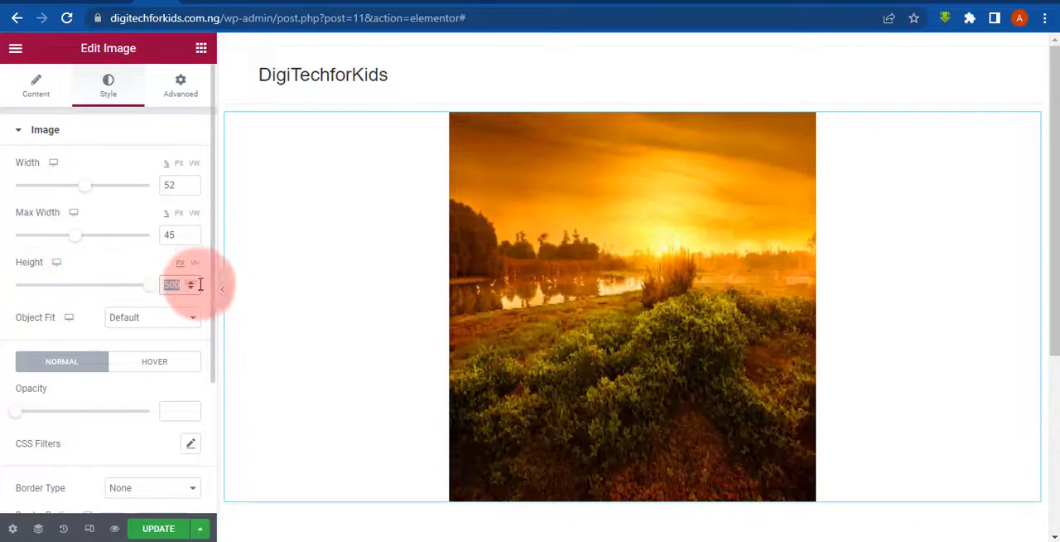
{"action": "left_click_drag", "start_coordinate": [111, 295], "coordinate": [3, 283]}
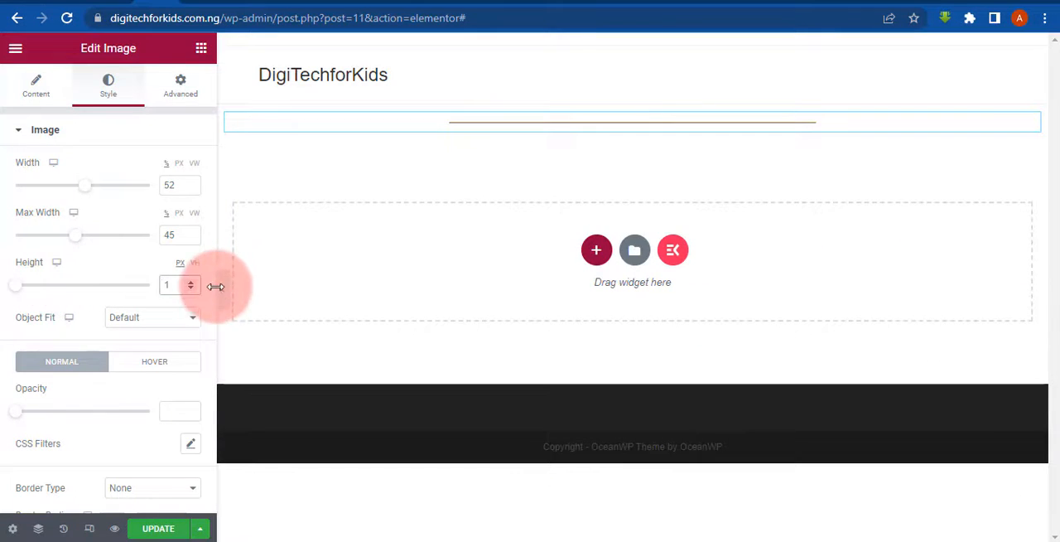
{"action": "left_click_drag", "start_coordinate": [22, 290], "coordinate": [125, 285]}
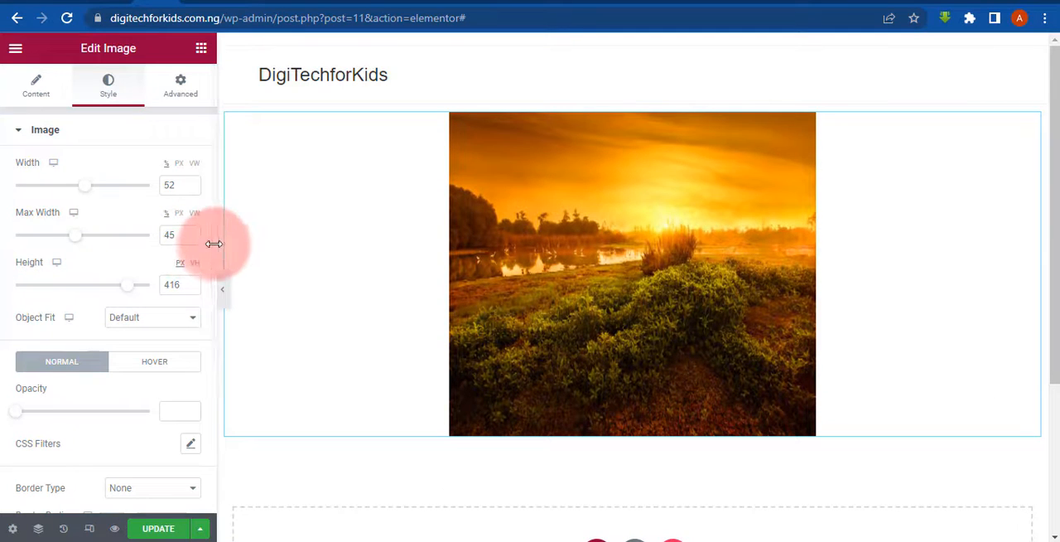
- Set the Sunset image's normal opacity to 1 and open the widget's Advanced layout settings
{"action": "left_click_drag", "start_coordinate": [213, 243], "coordinate": [208, 331]}
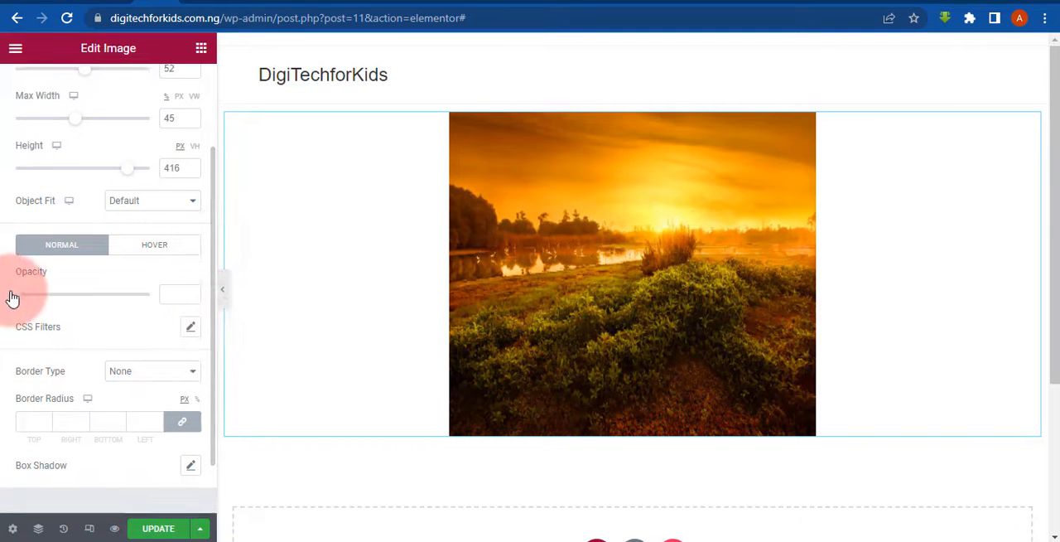
{"action": "left_click_drag", "start_coordinate": [14, 297], "coordinate": [213, 276]}
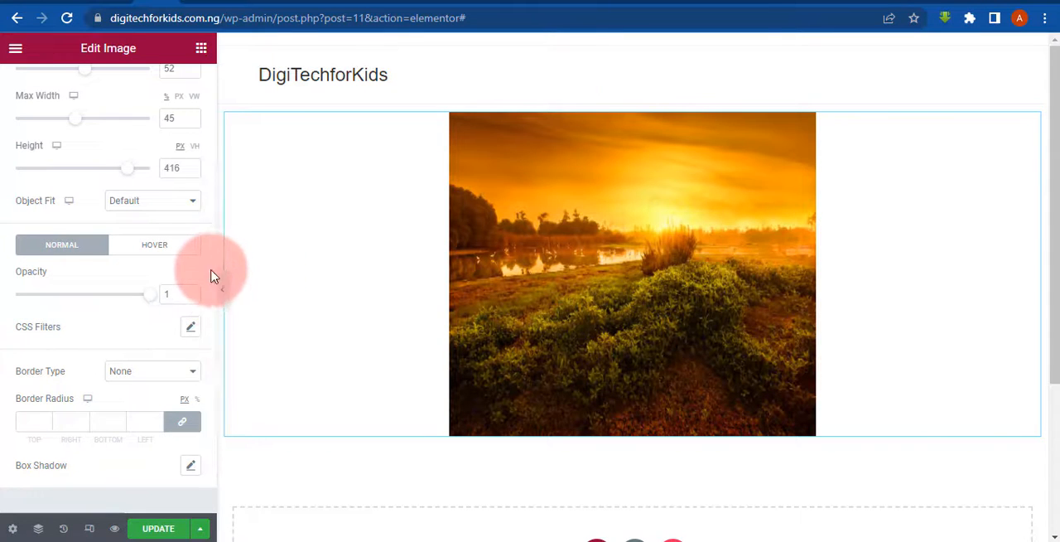
{"action": "scroll", "coordinate": [197, 159], "scroll_direction": "up", "scroll_amount": 1}
{"action": "scroll", "coordinate": [208, 263], "scroll_direction": "up", "scroll_amount": 2}
{"action": "left_click", "coordinate": [178, 96]}
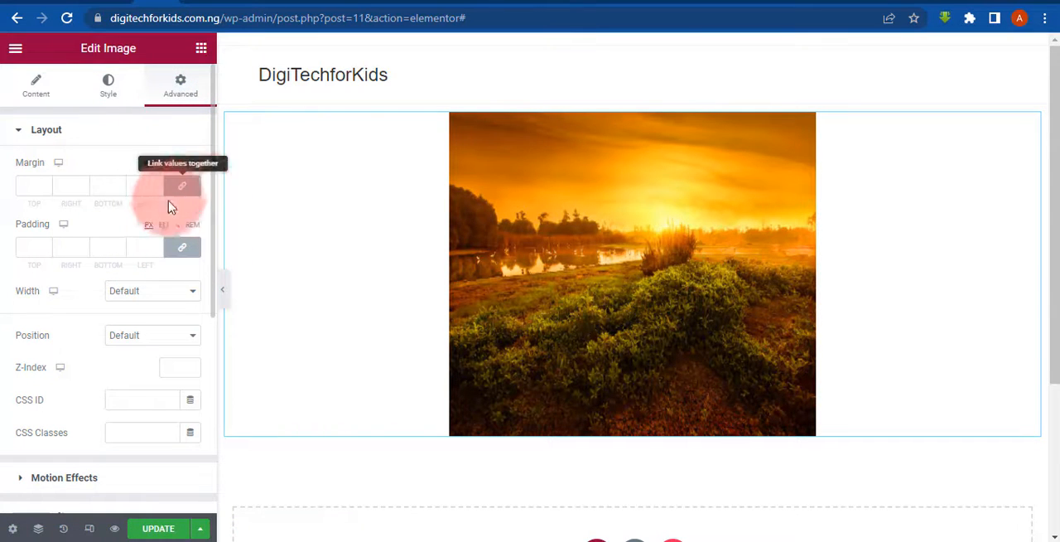
- Add a section with two equal columns below the Sunset image and place an Image widget in its left column
{"action": "left_click", "coordinate": [35, 97]}
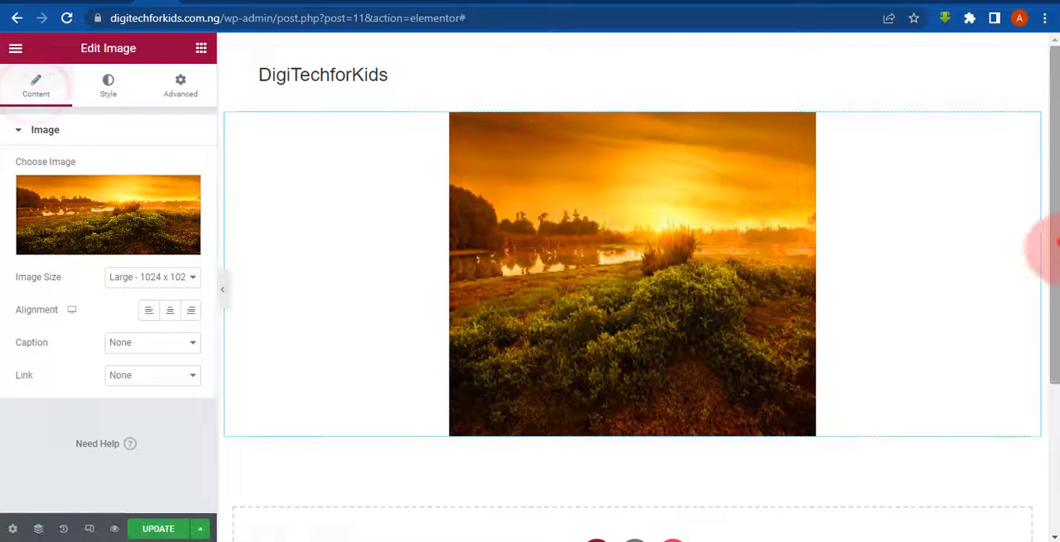
{"action": "left_click_drag", "start_coordinate": [1050, 243], "coordinate": [1050, 379]}
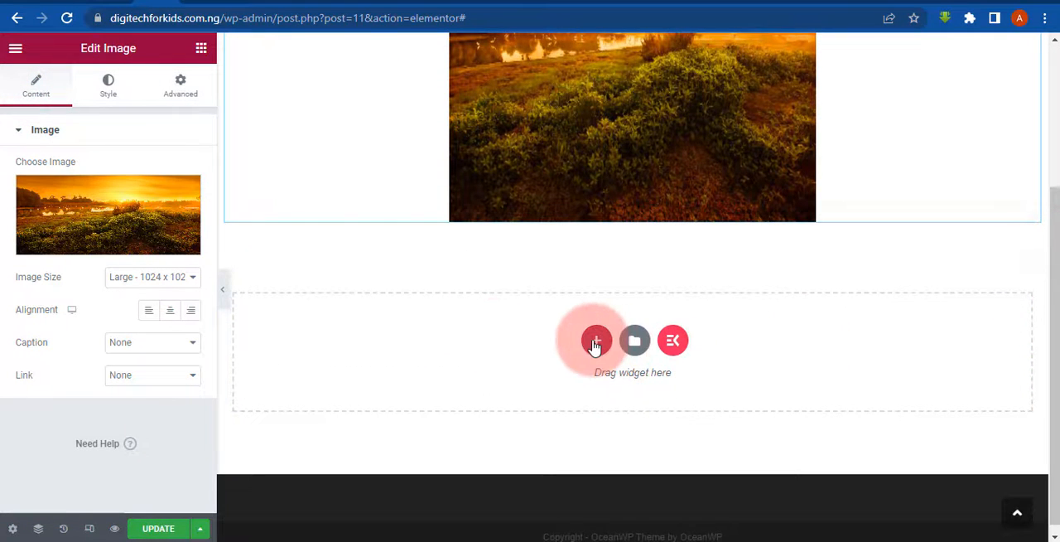
{"action": "left_click", "coordinate": [595, 342]}
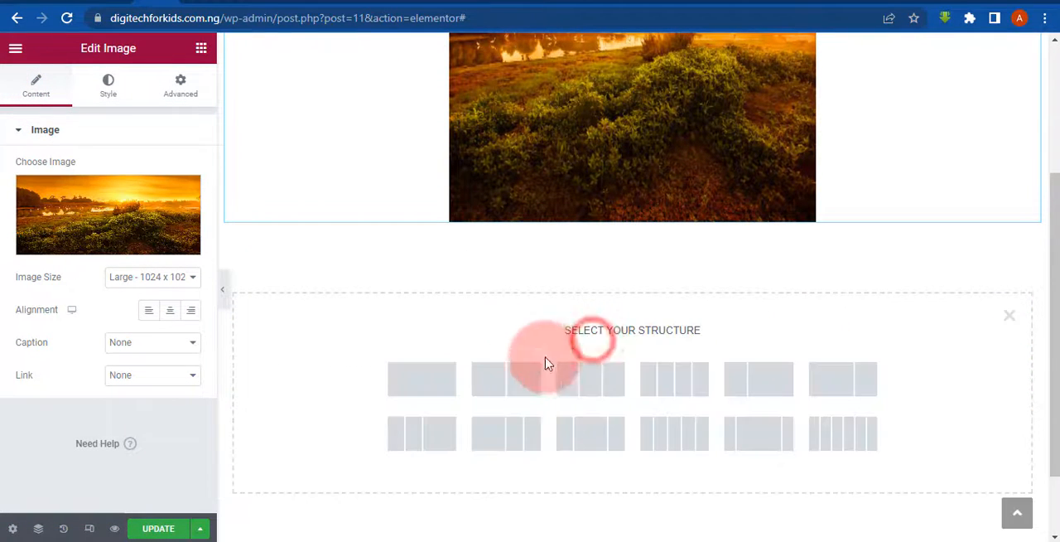
{"action": "left_click", "coordinate": [483, 385]}
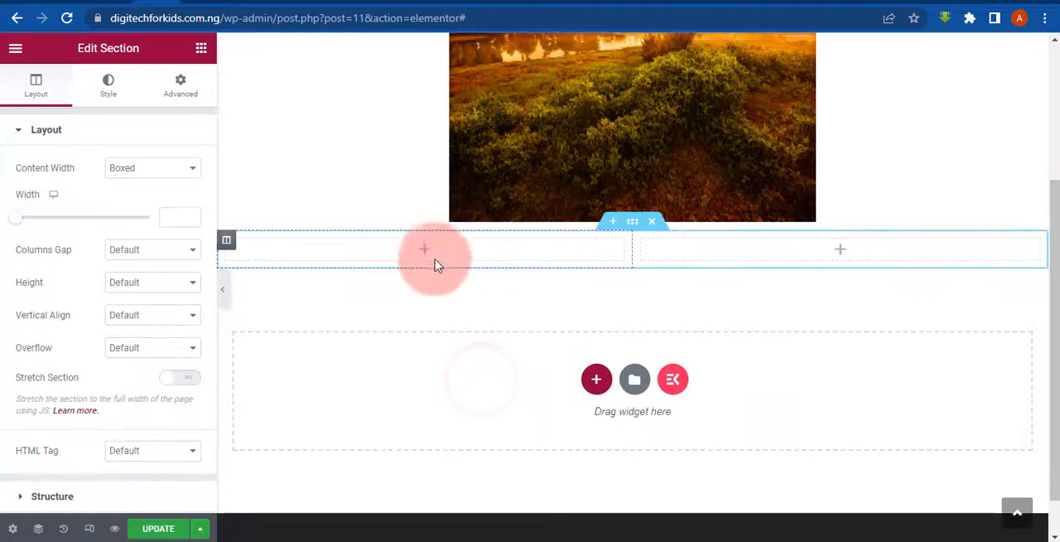
{"action": "left_click", "coordinate": [201, 50]}
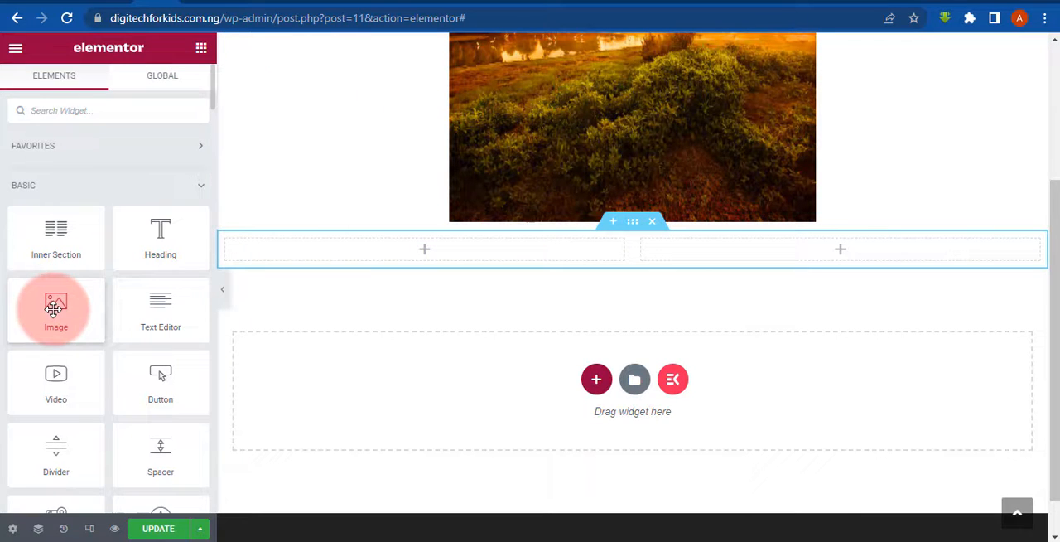
{"action": "left_click_drag", "start_coordinate": [43, 310], "coordinate": [338, 251]}
- Place a Heading widget in the new section's right column, with a Text Editor widget below it
{"action": "left_click", "coordinate": [191, 58]}
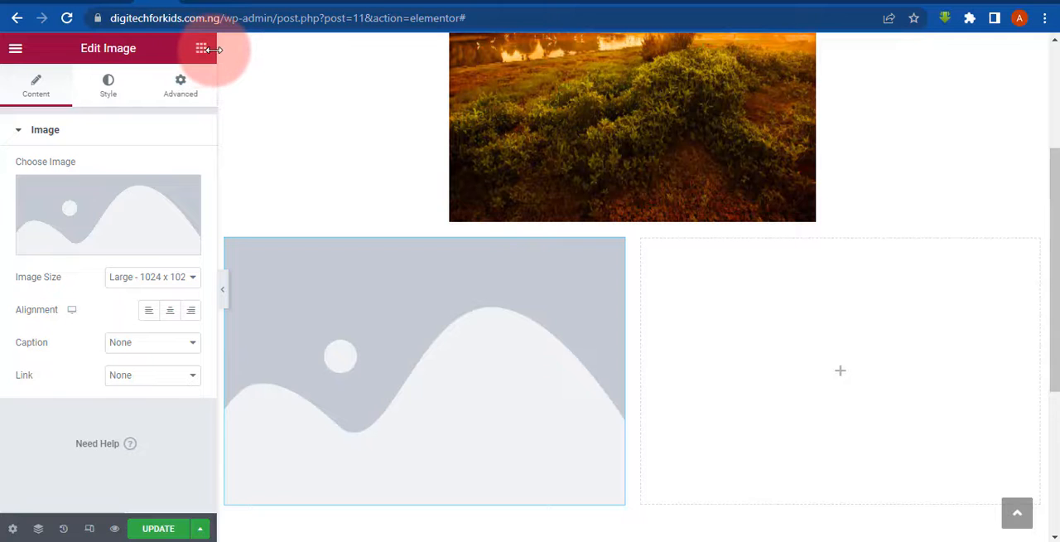
{"action": "left_click", "coordinate": [204, 55]}
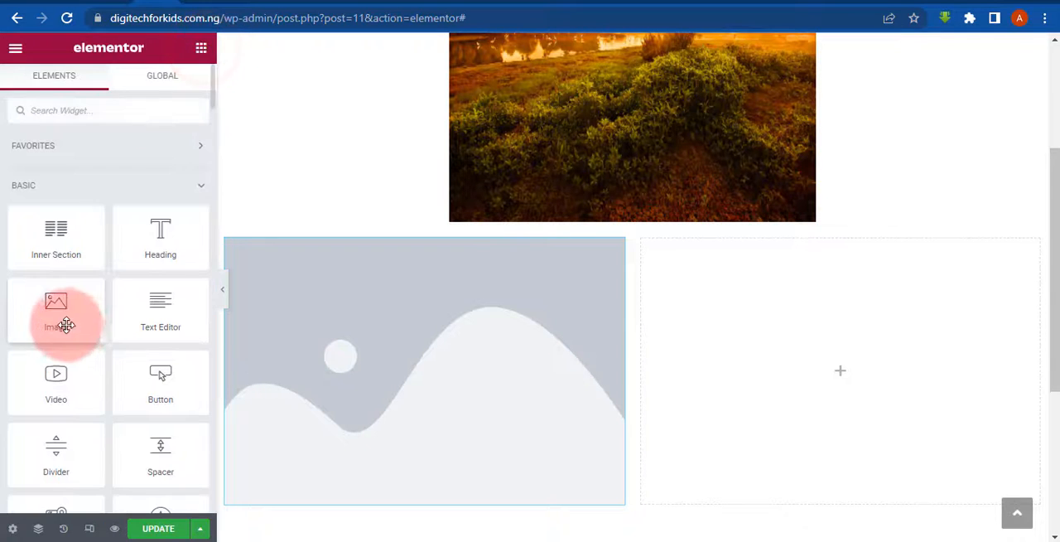
{"action": "scroll", "coordinate": [1041, 367], "scroll_direction": "down", "scroll_amount": 1}
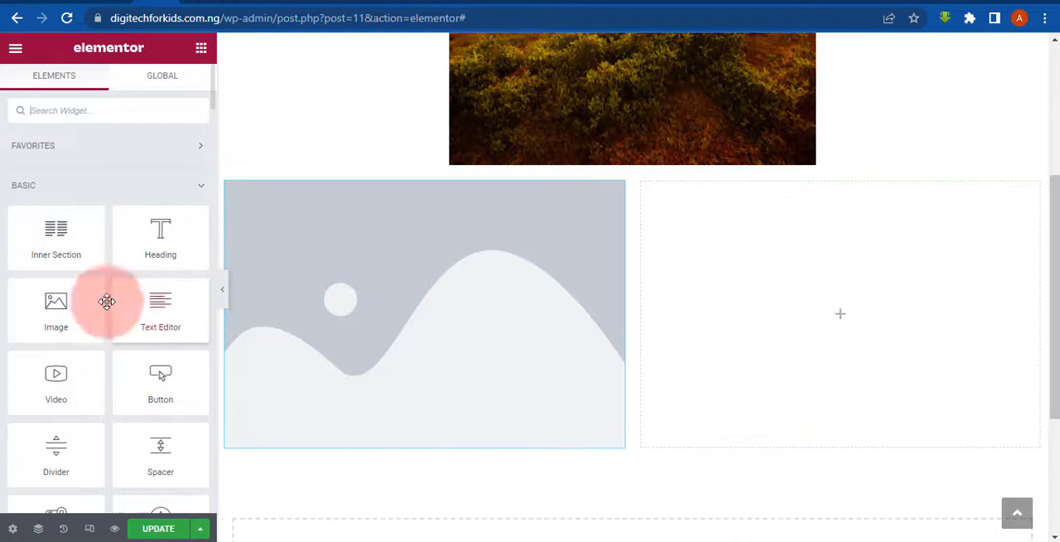
{"action": "left_click_drag", "start_coordinate": [154, 238], "coordinate": [758, 225]}
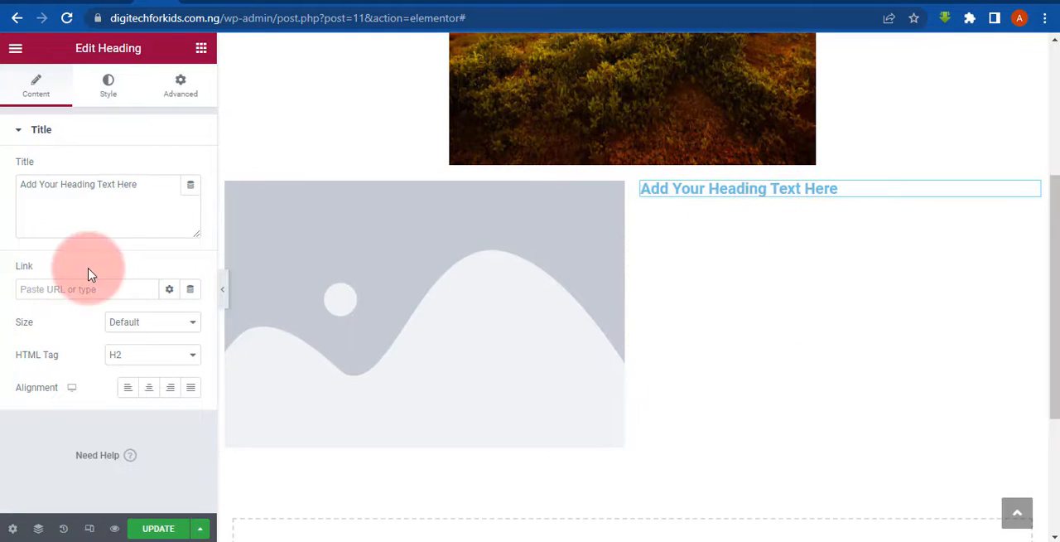
{"action": "left_click", "coordinate": [197, 51]}
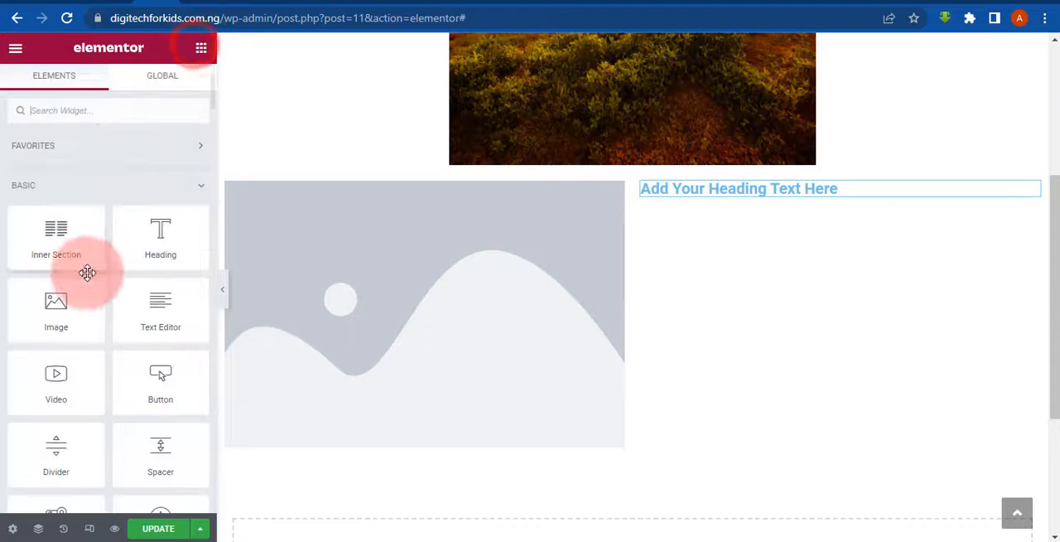
{"action": "left_click_drag", "start_coordinate": [154, 303], "coordinate": [872, 197]}
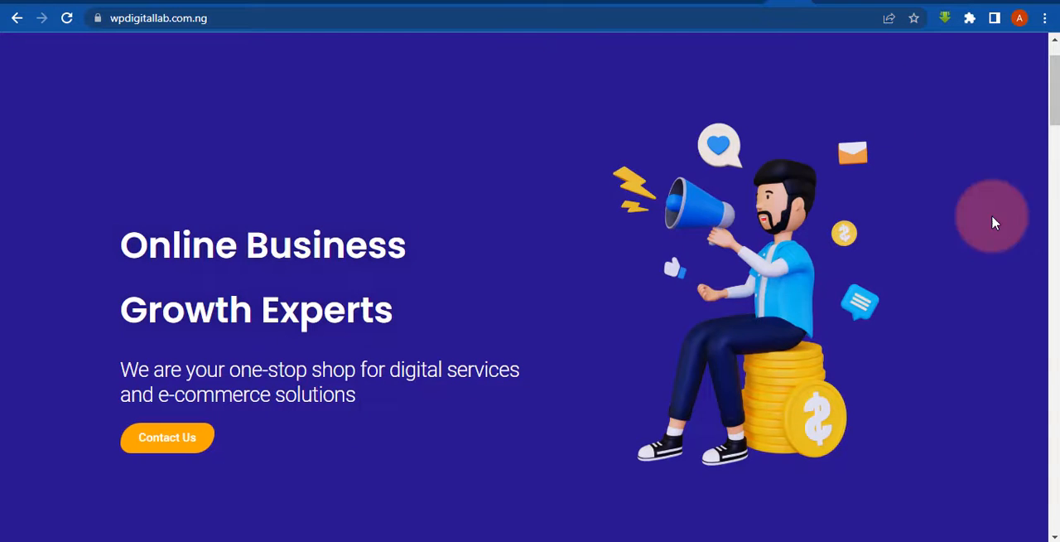
- Set the heading's title to "Welcome to Digitechforkids", using the wpdigitallab.com.ng hero section as a reference
{"action": "left_click", "coordinate": [1055, 124]}
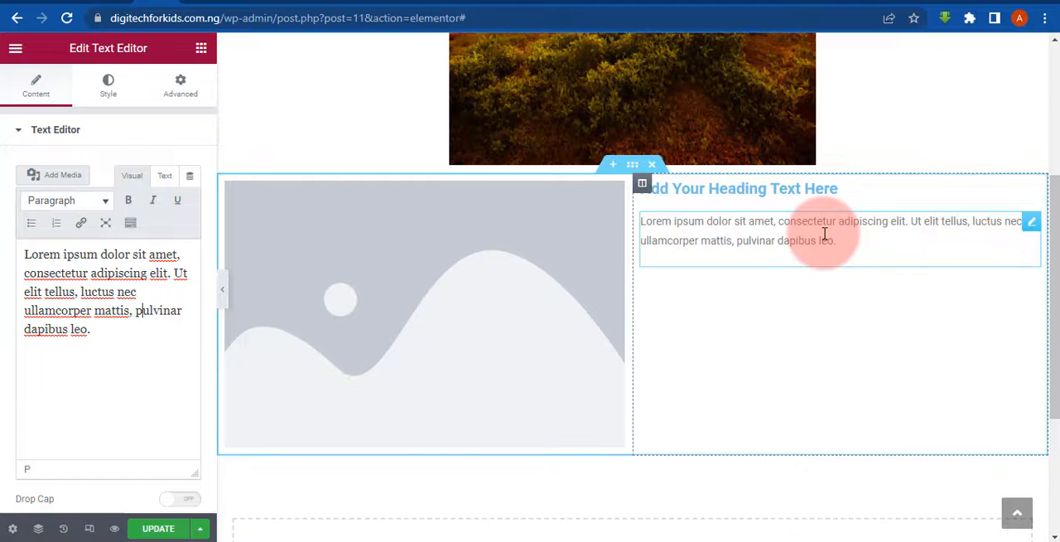
{"action": "left_click", "coordinate": [717, 185]}
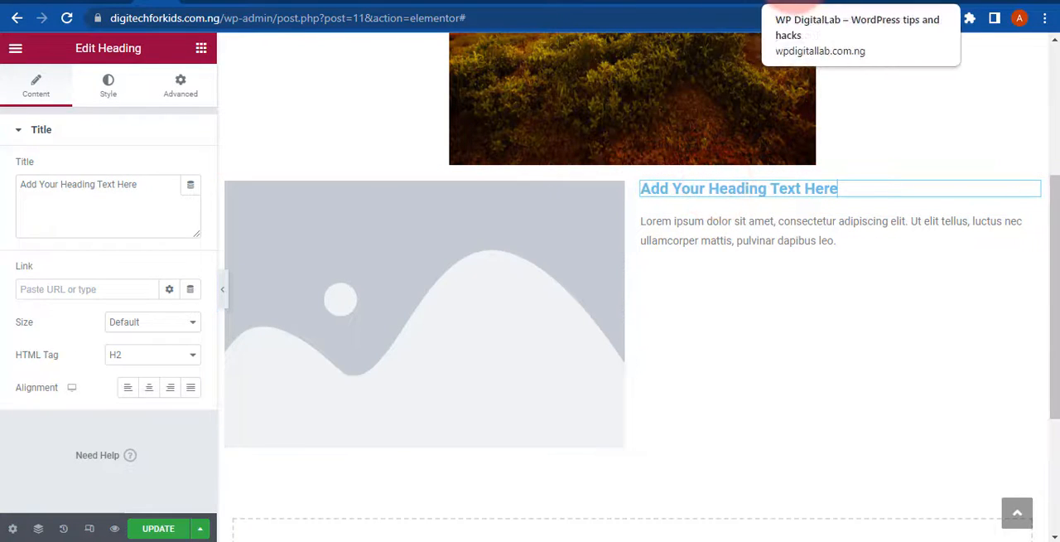
{"action": "left_click", "coordinate": [793, 2]}
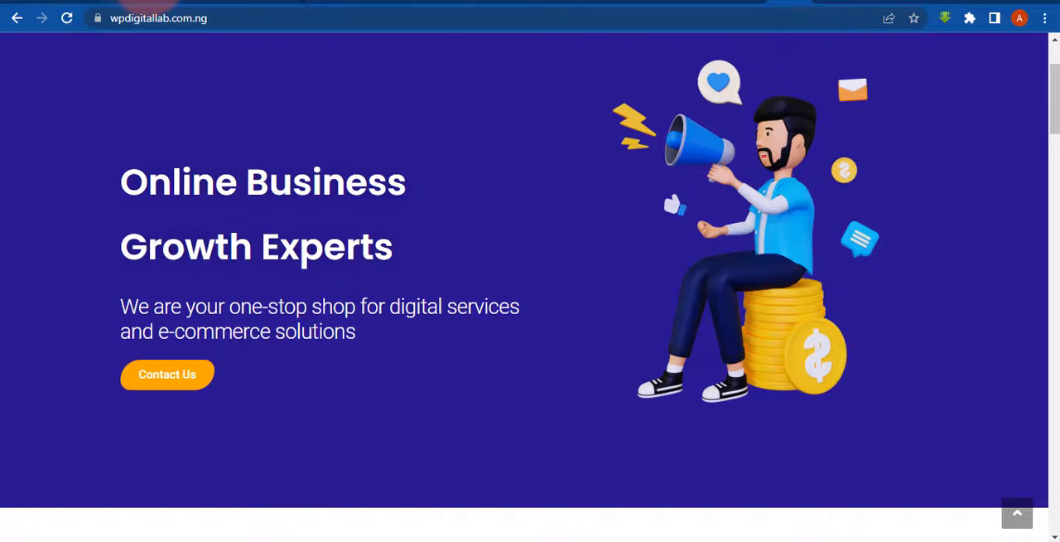
{"action": "left_click", "coordinate": [147, 3]}
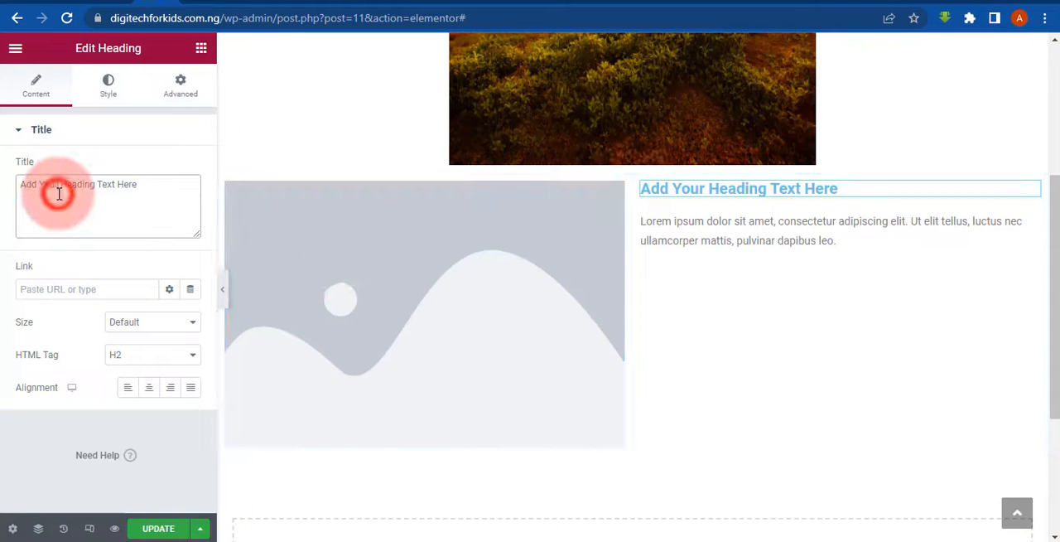
{"action": "triple_click", "coordinate": [59, 194]}
{"action": "type", "text": "Welcome to Digitechforkids"}
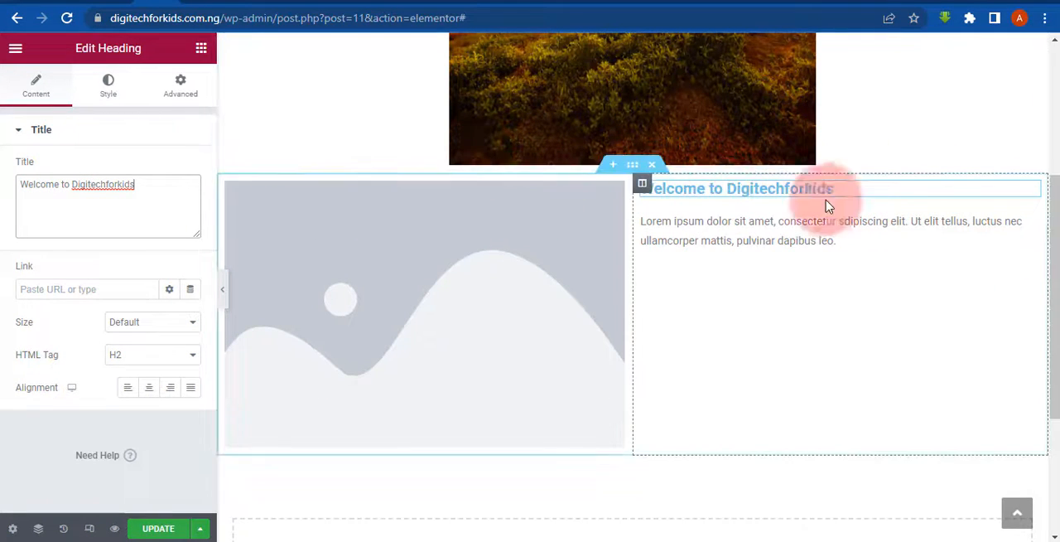
{"action": "left_click", "coordinate": [941, 190]}
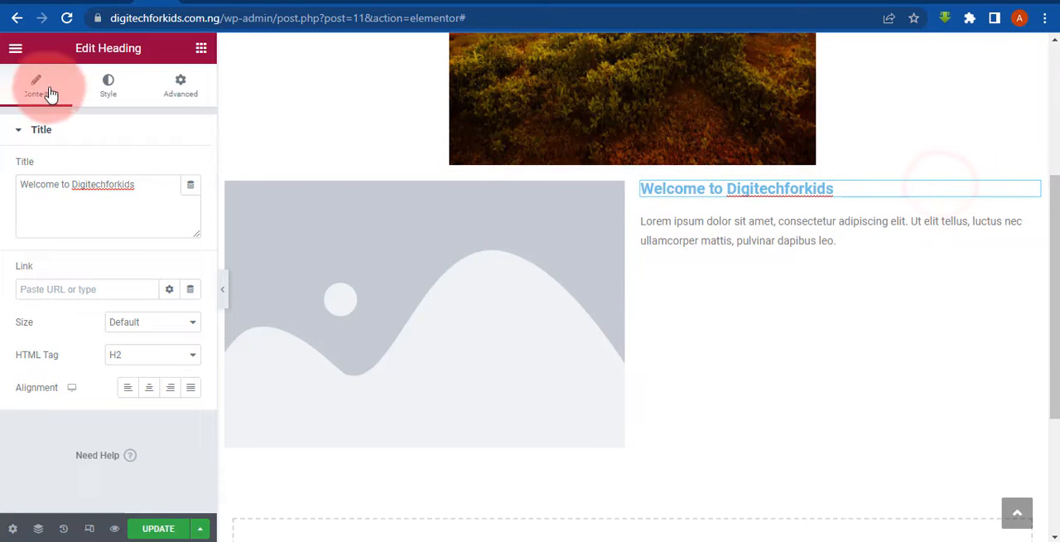
{"action": "left_click", "coordinate": [87, 211]}
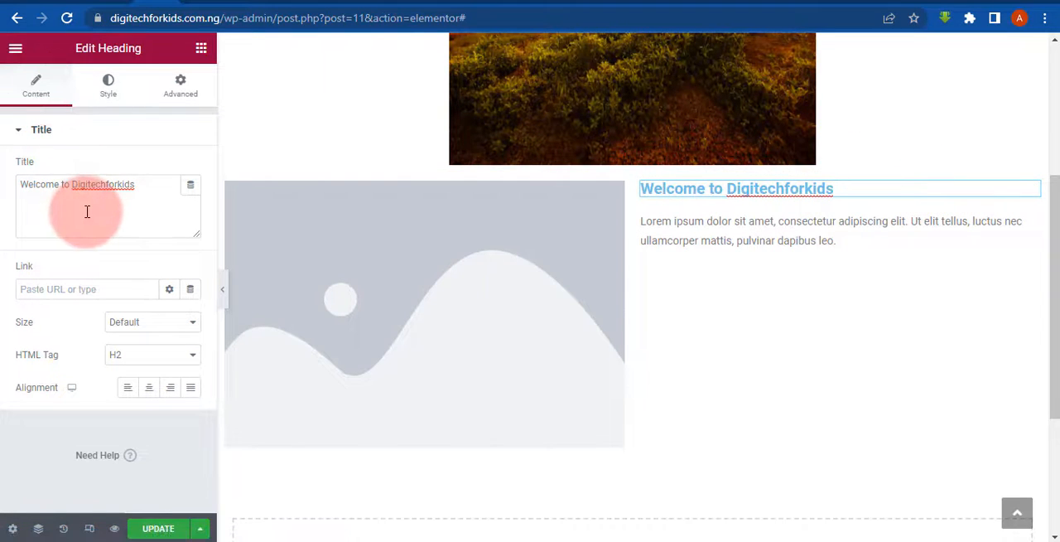
- Copy the paragraph starting "Customers are increasingly preferring businesses" from wpdigitallab.com.ng for the Text Editor widget
{"action": "left_click", "coordinate": [787, 232]}
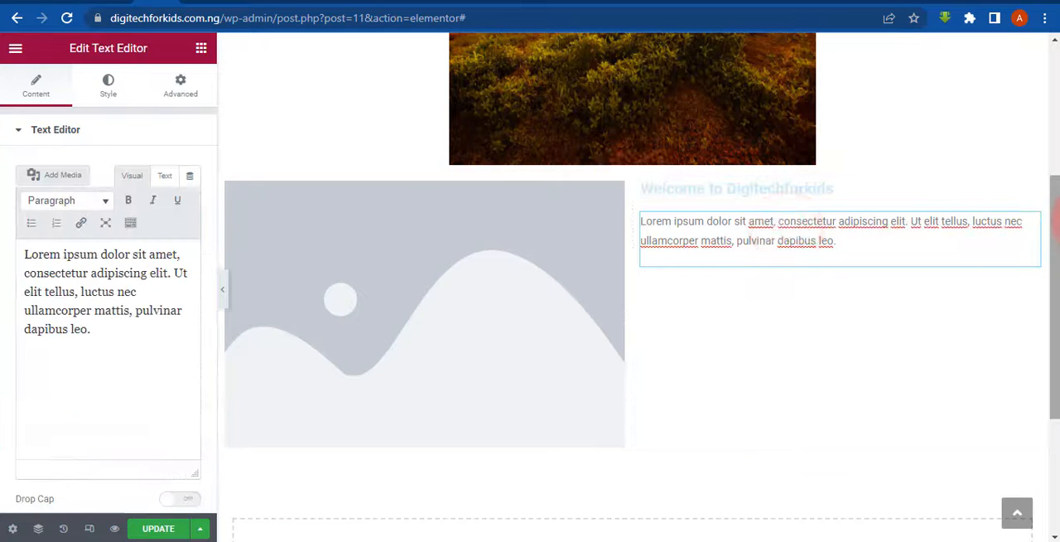
{"action": "left_click", "coordinate": [1027, 224]}
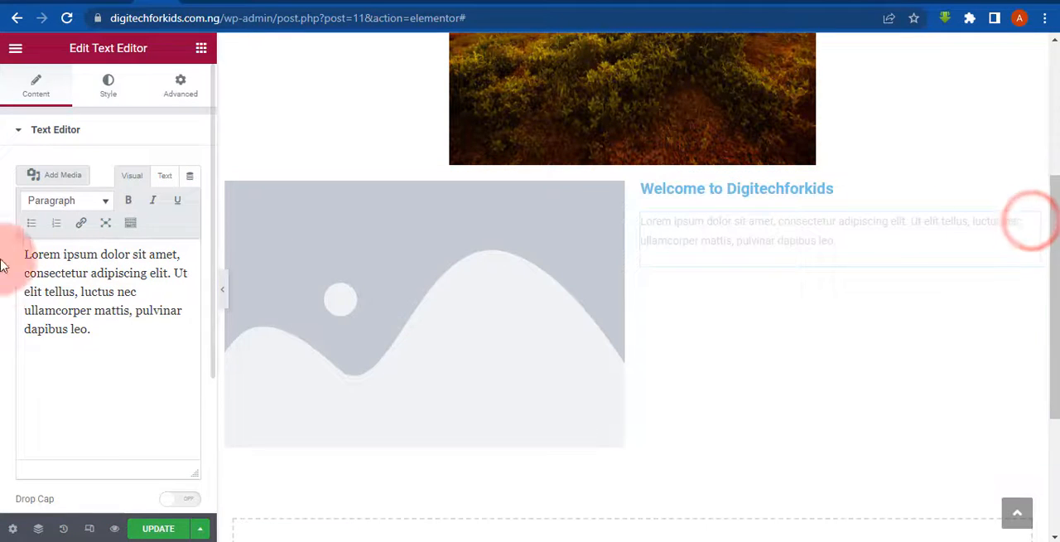
{"action": "left_click", "coordinate": [77, 294]}
{"action": "triple_click", "coordinate": [77, 294]}
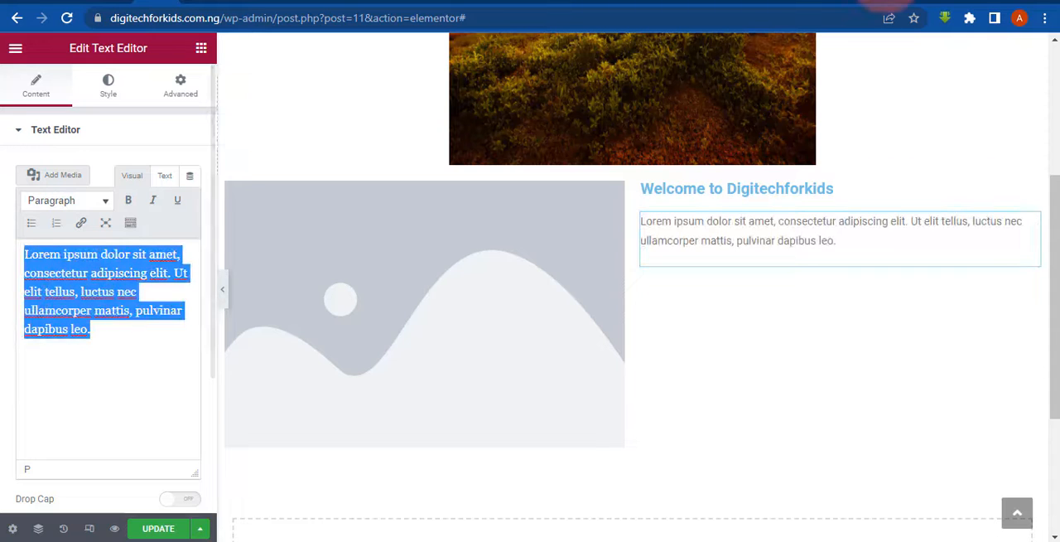
{"action": "left_click", "coordinate": [800, 1]}
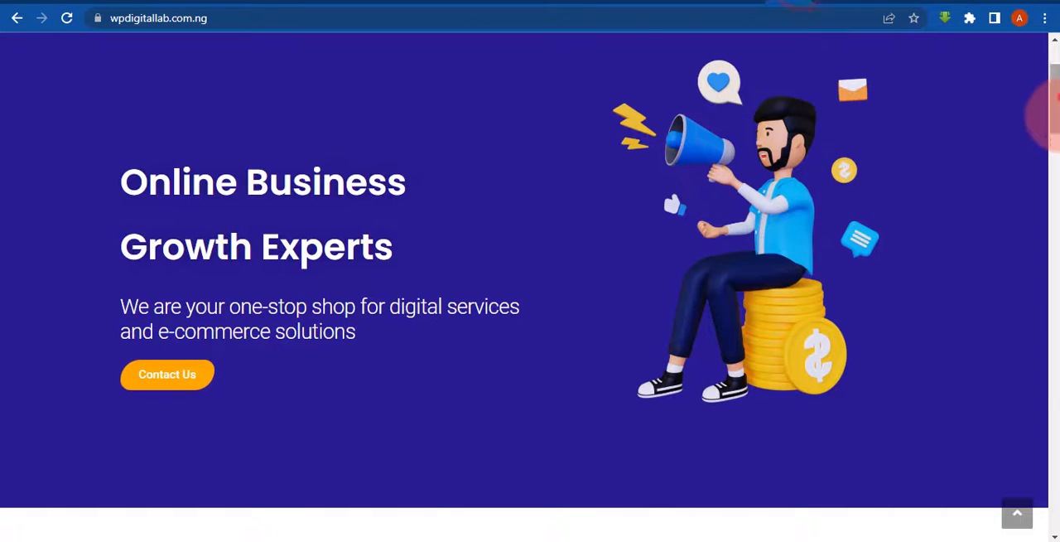
{"action": "left_click_drag", "start_coordinate": [1055, 97], "coordinate": [1051, 257]}
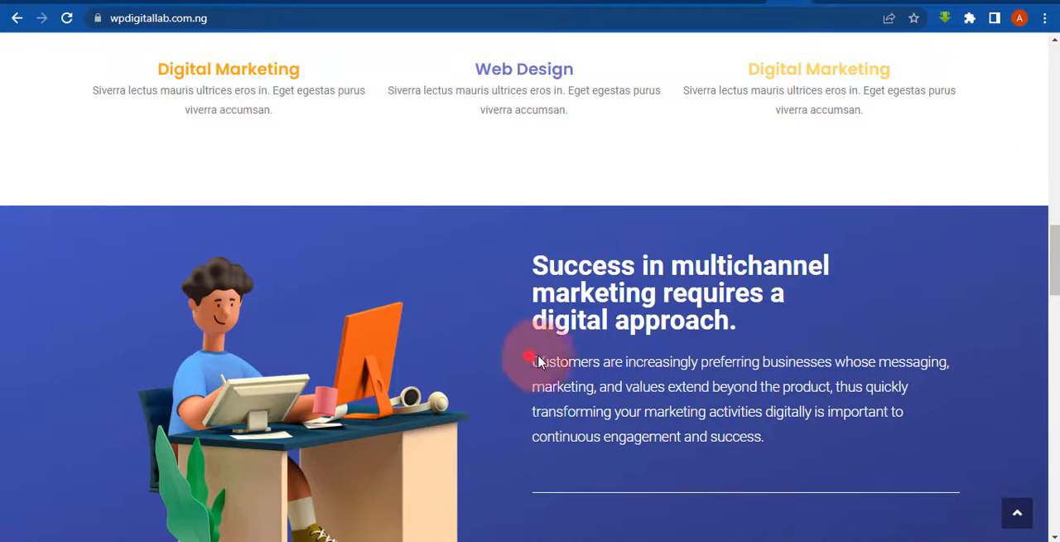
{"action": "left_click_drag", "start_coordinate": [531, 358], "coordinate": [901, 441]}
{"action": "key", "text": "ctrl+c"}
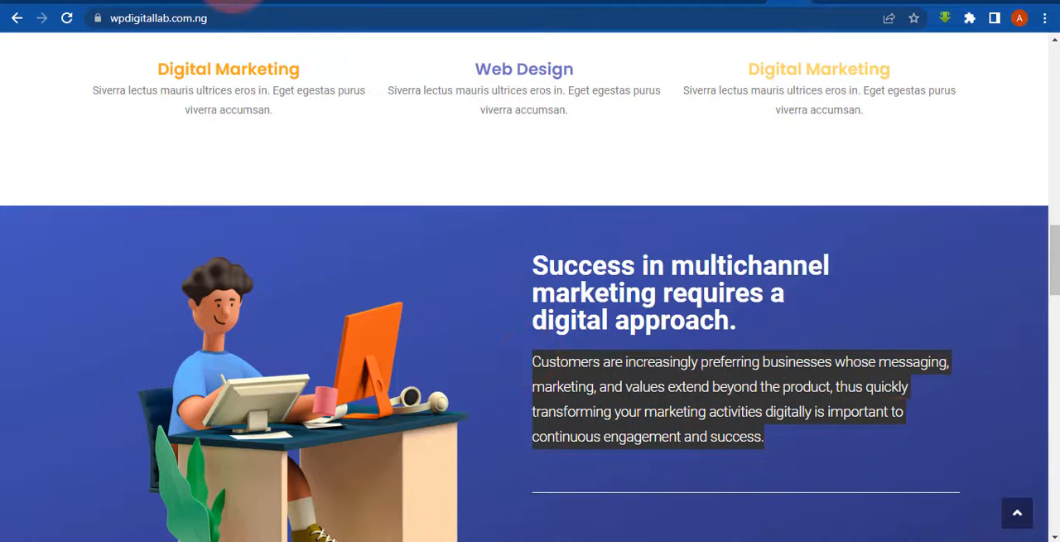
- Replace the Text Editor's Lorem ipsum placeholder in the right column with the copied paragraph
{"action": "left_click", "coordinate": [134, 0]}
{"action": "left_click", "coordinate": [149, 1]}
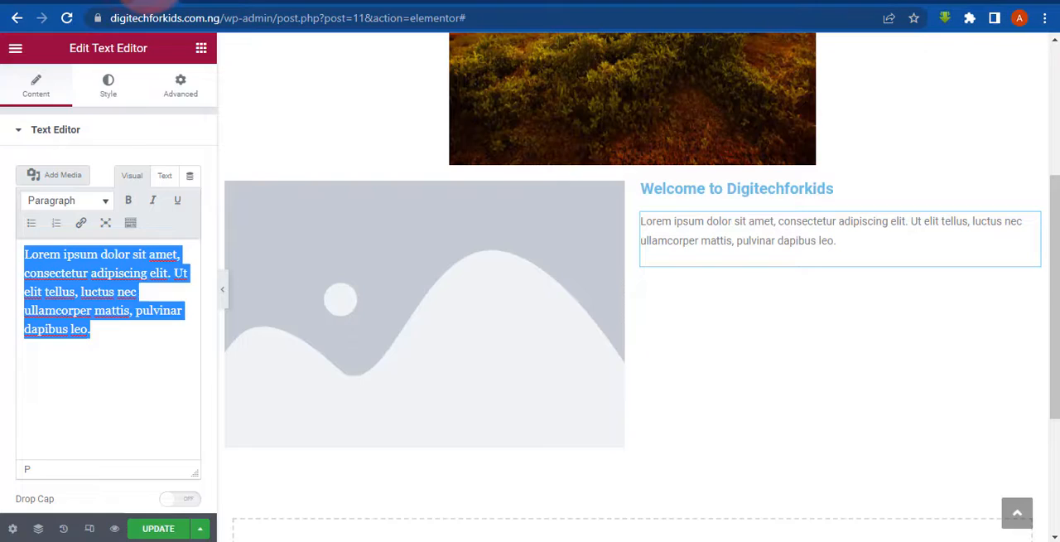
{"action": "left_click", "coordinate": [75, 306]}
{"action": "key", "text": "ctrl+a"}
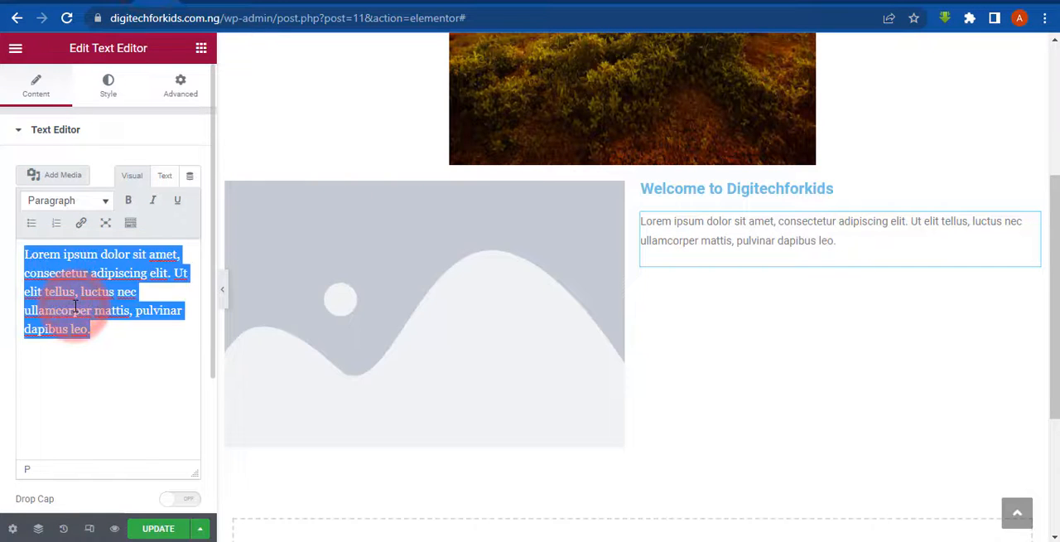
{"action": "key", "text": "ctrl+v"}
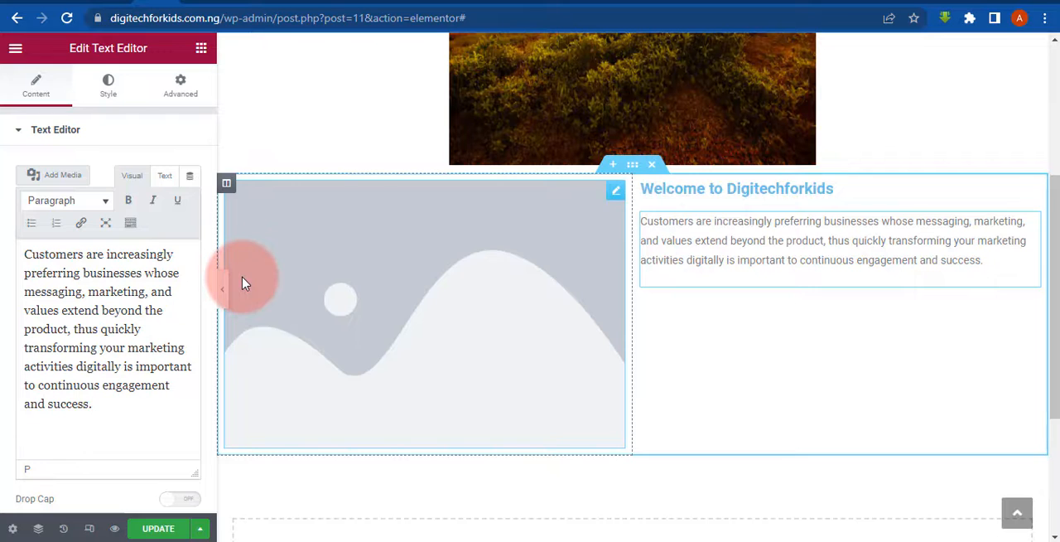
- Insert the Sunset picture from the Media Library into the left column's Image widget
{"action": "left_click", "coordinate": [619, 201]}
{"action": "left_click", "coordinate": [108, 215]}
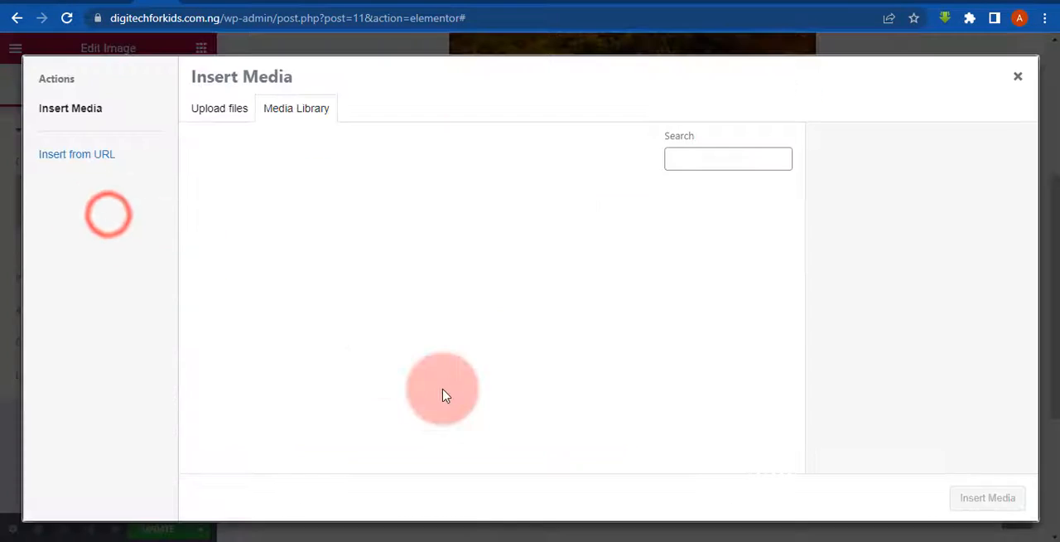
{"action": "left_click", "coordinate": [242, 230]}
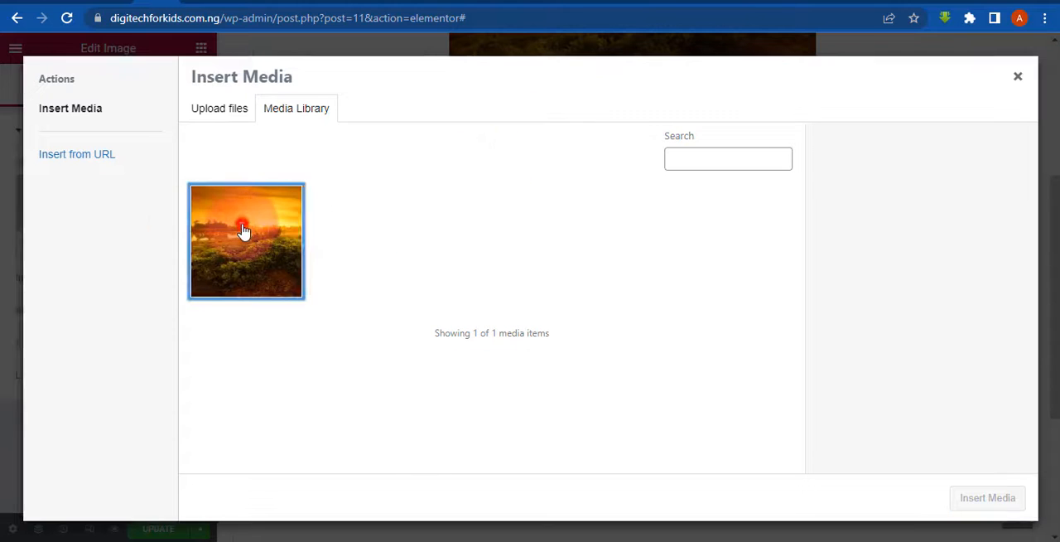
{"action": "left_click", "coordinate": [977, 502]}
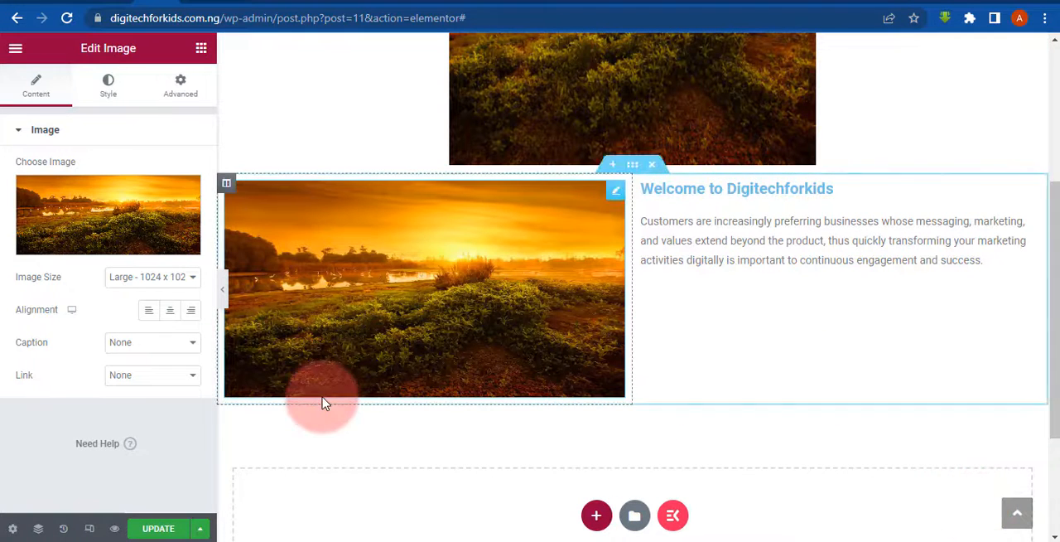
- Update the page and check the new two-column section on the live digitechforkids.com.ng site
{"action": "left_click", "coordinate": [159, 529]}
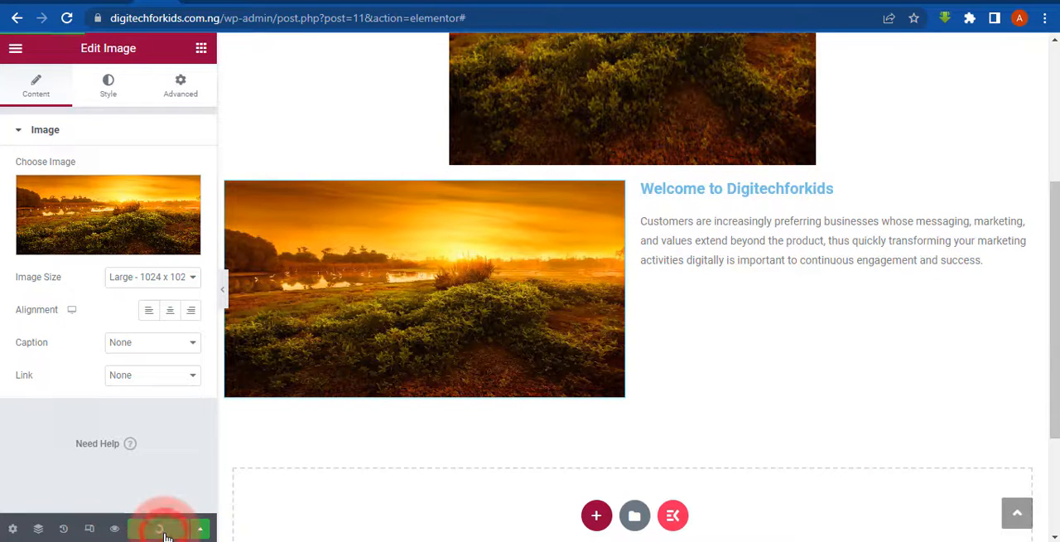
{"action": "left_click", "coordinate": [835, 3]}
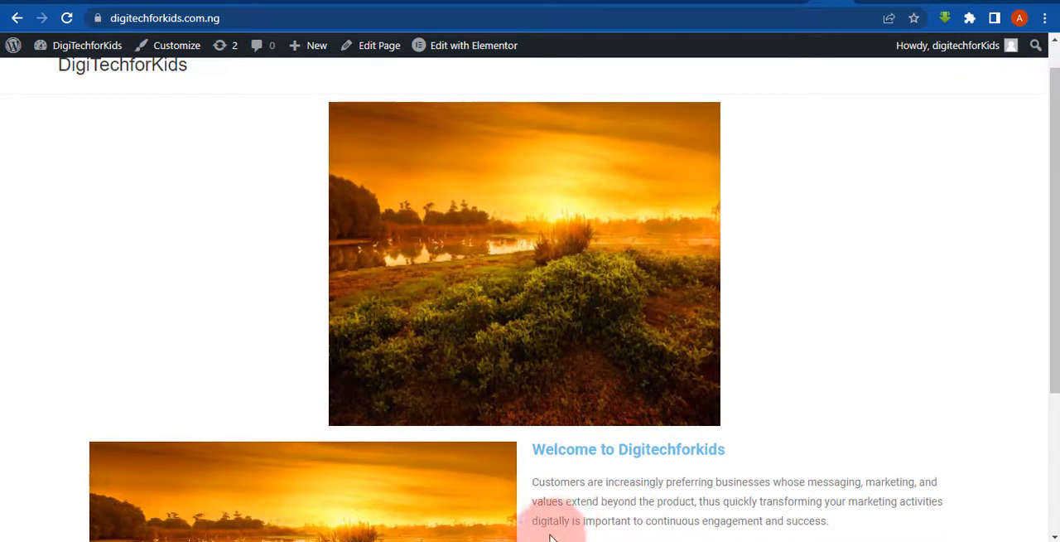
{"action": "mouse_move", "coordinate": [544, 508]}
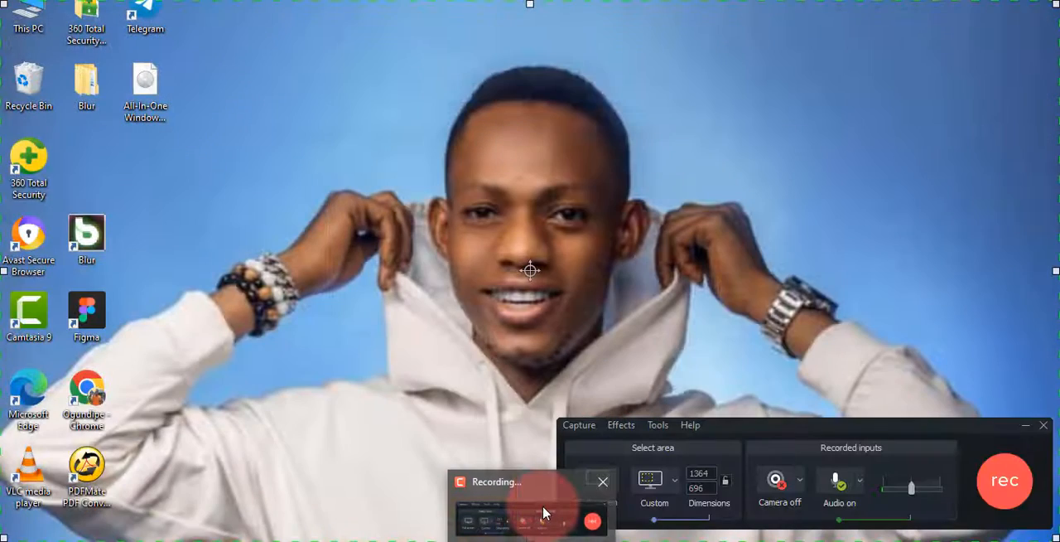
{"action": "left_click", "coordinate": [544, 508]}
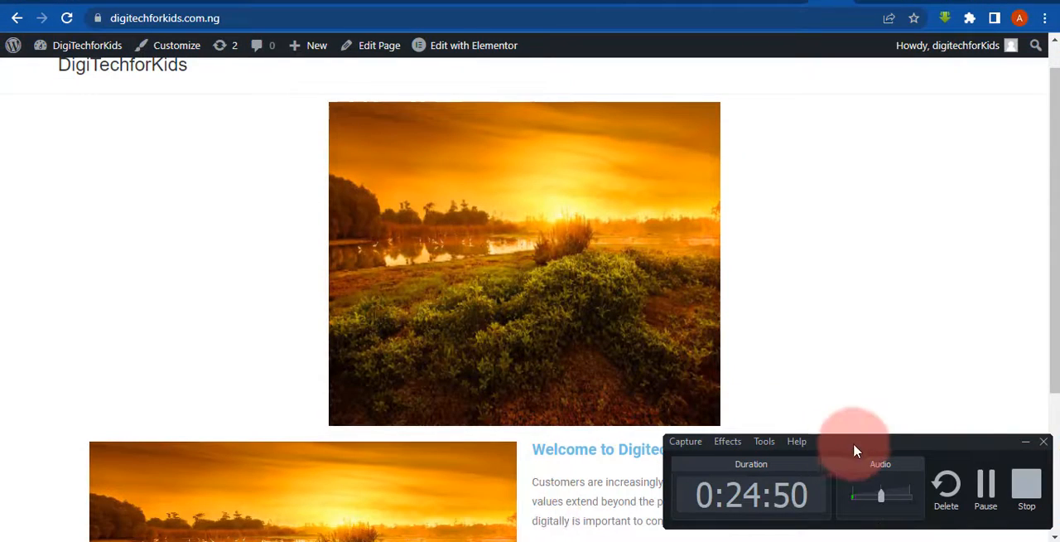
{"action": "left_click", "coordinate": [1023, 447]}
{"action": "scroll", "coordinate": [1050, 237], "scroll_direction": "down", "scroll_amount": 2}
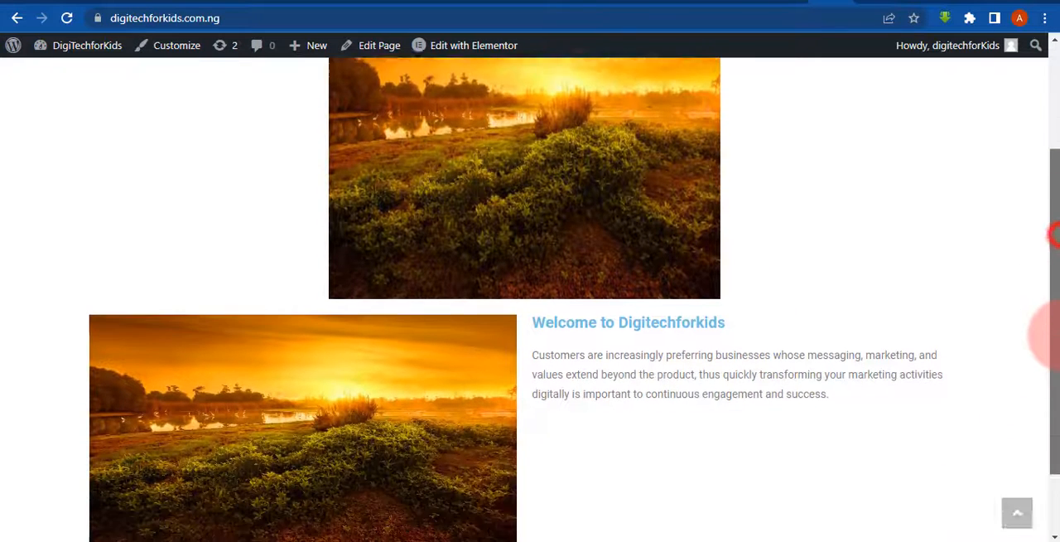
- Review the centered Sunset image and the two-column welcome section on the live home page
{"action": "scroll", "coordinate": [1052, 235], "scroll_direction": "down", "scroll_amount": 1}
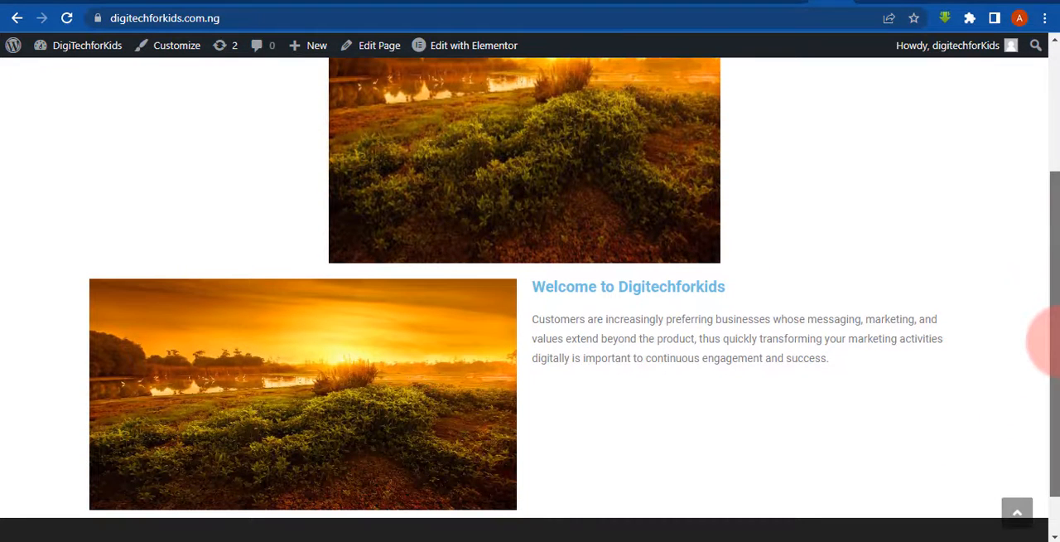
{"action": "left_click_drag", "start_coordinate": [1052, 339], "coordinate": [1053, 211]}
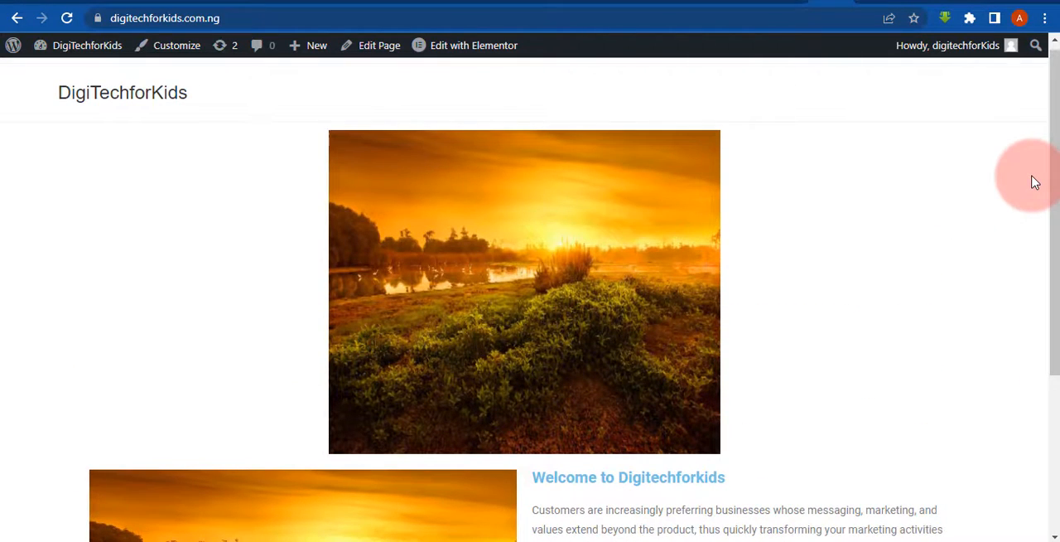
{"action": "left_click_drag", "start_coordinate": [1052, 177], "coordinate": [977, 204]}
- In the Elementor editor, try the H1 and H5 HTML tags on the "Welcome to Digitechforkids" heading and set it back to H2
{"action": "left_click_drag", "start_coordinate": [1048, 79], "coordinate": [1045, 281]}
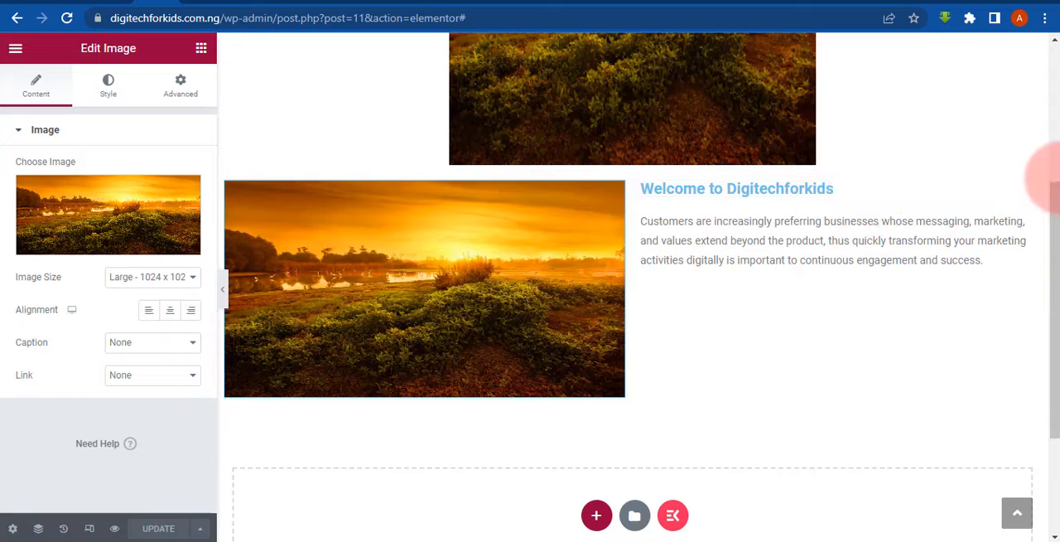
{"action": "left_click", "coordinate": [1026, 192]}
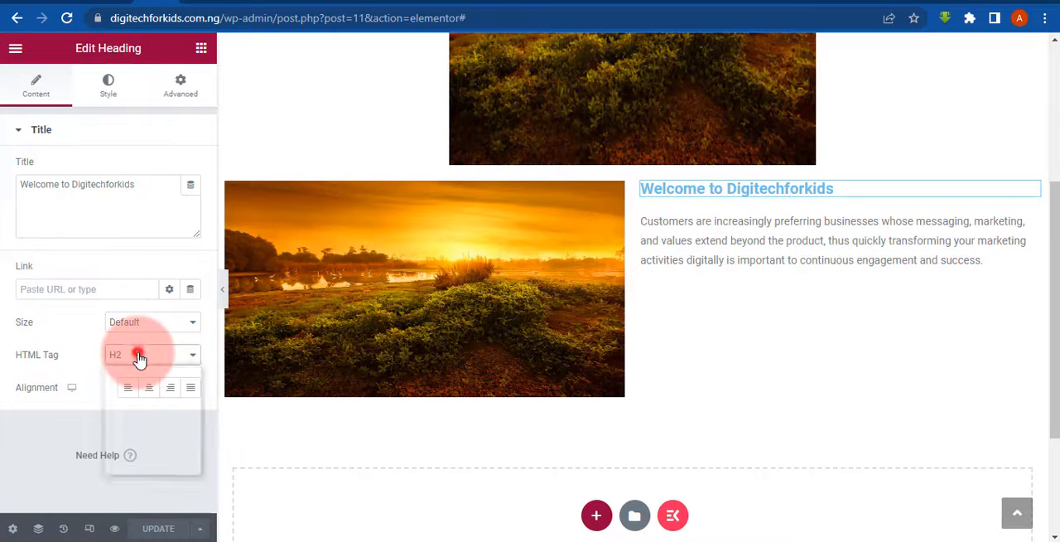
{"action": "left_click", "coordinate": [125, 372]}
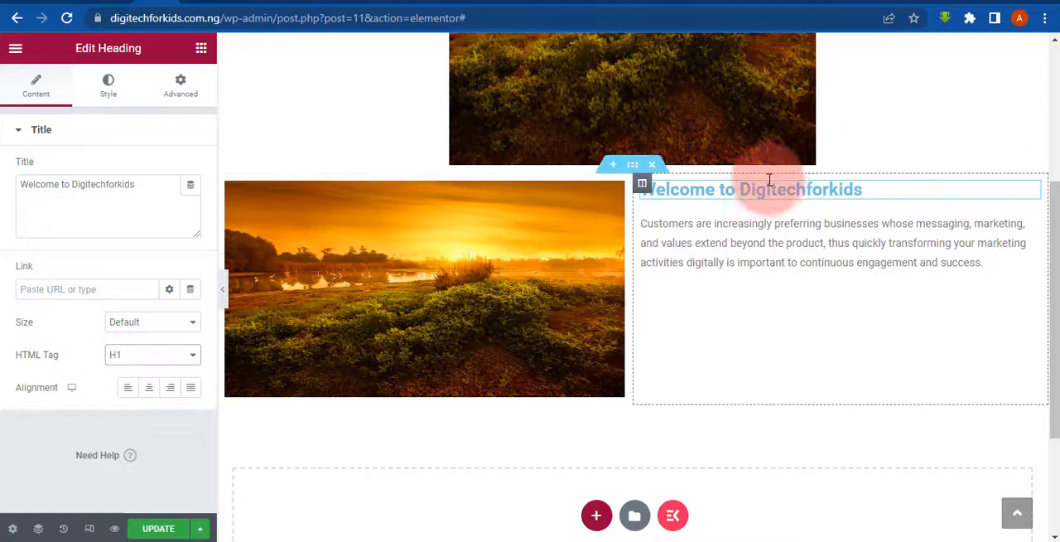
{"action": "left_click", "coordinate": [126, 353]}
{"action": "left_click", "coordinate": [122, 421]}
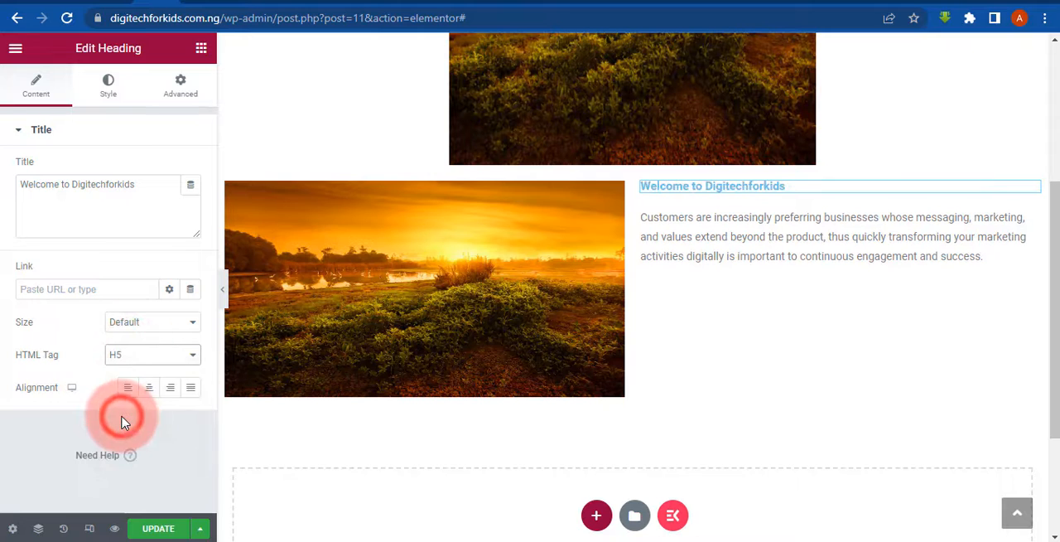
{"action": "left_click", "coordinate": [132, 356]}
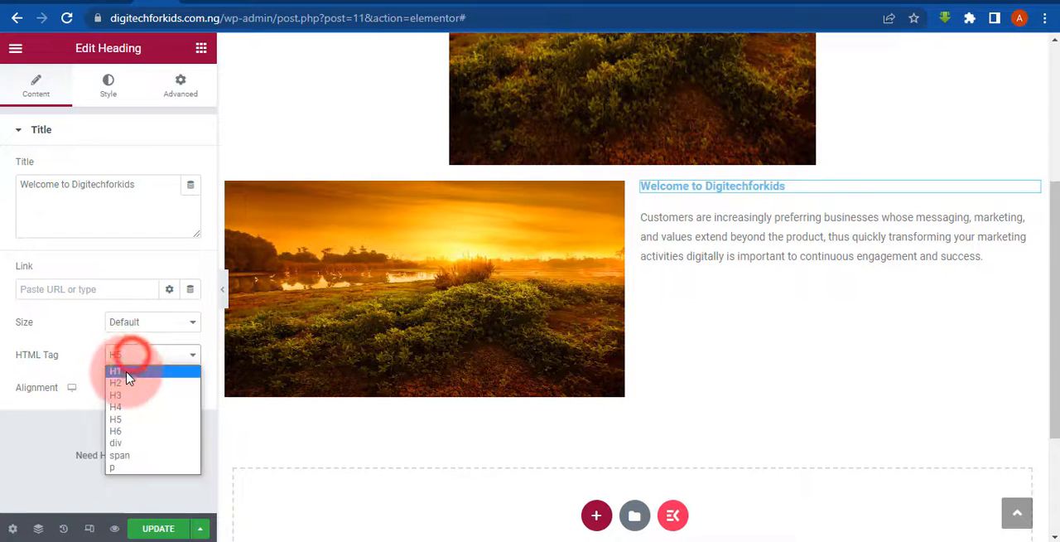
{"action": "left_click", "coordinate": [127, 382]}
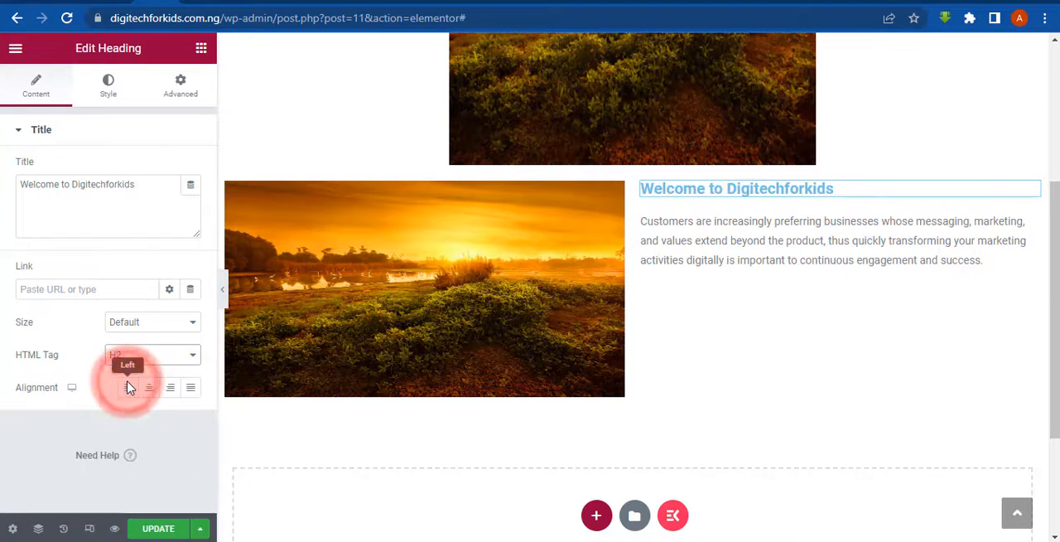
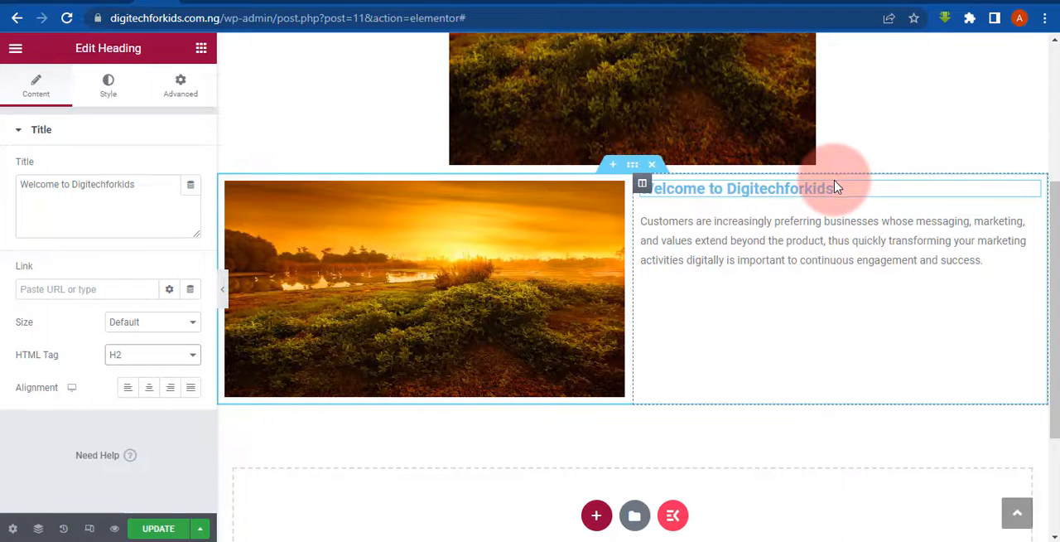
- Try the center, right and justified alignments on the "Welcome to Digitechforkids" heading and set it to left alignment
{"action": "left_click", "coordinate": [149, 388]}
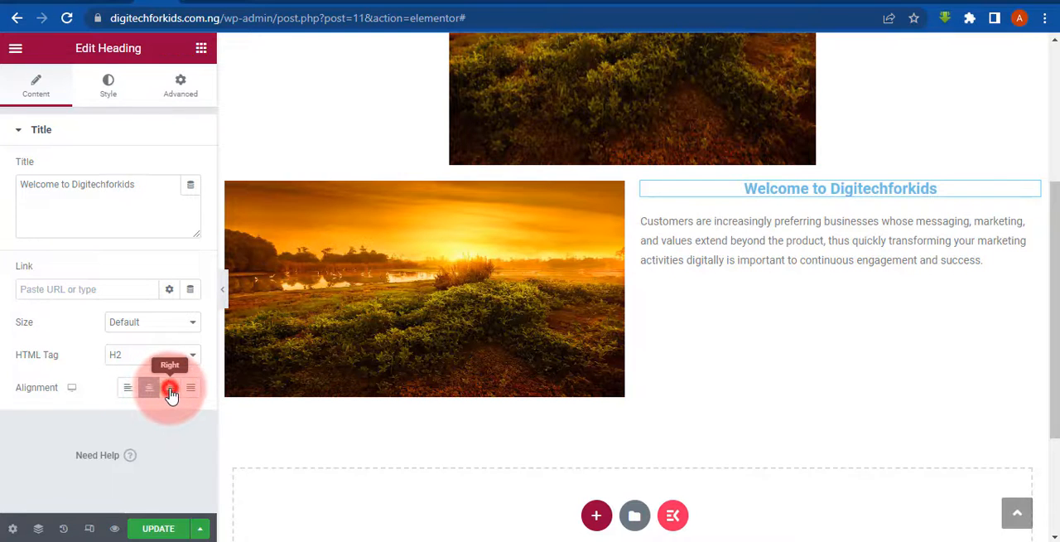
{"action": "left_click", "coordinate": [170, 388]}
{"action": "left_click", "coordinate": [190, 387]}
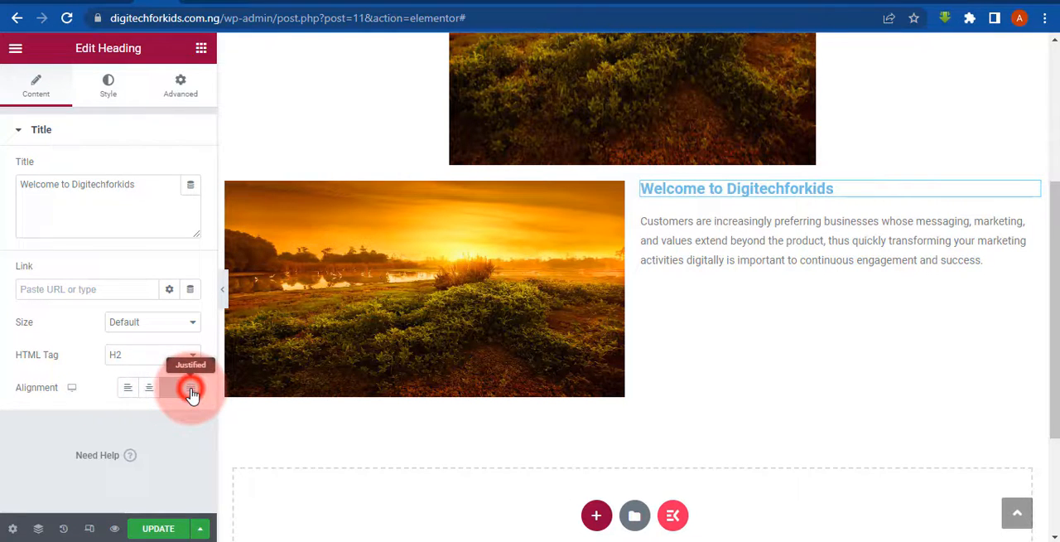
{"action": "left_click", "coordinate": [129, 395]}
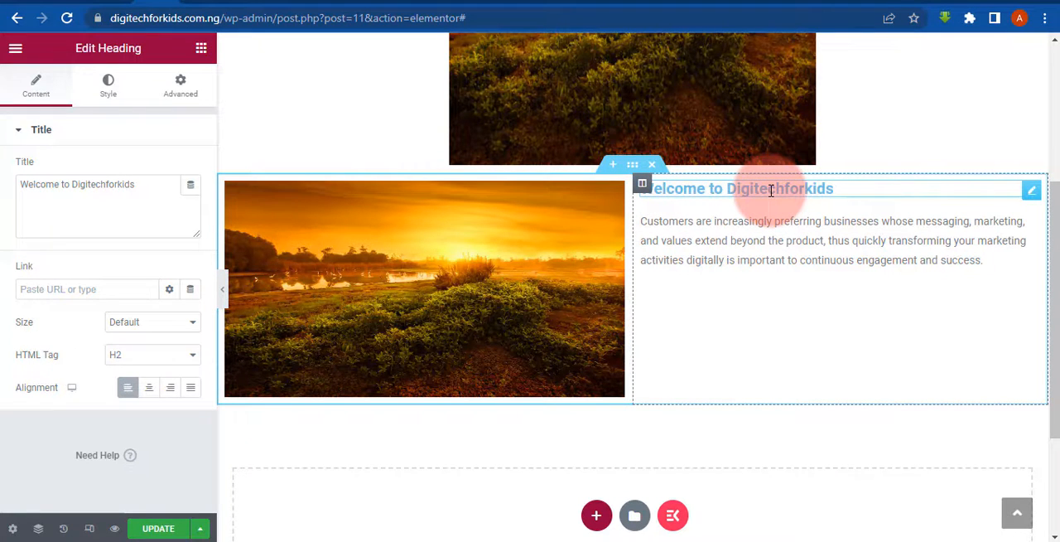
- Try a light green text color on the "Welcome to Digitechforkids" heading by shifting the hue in the color picker
{"action": "left_click", "coordinate": [108, 93]}
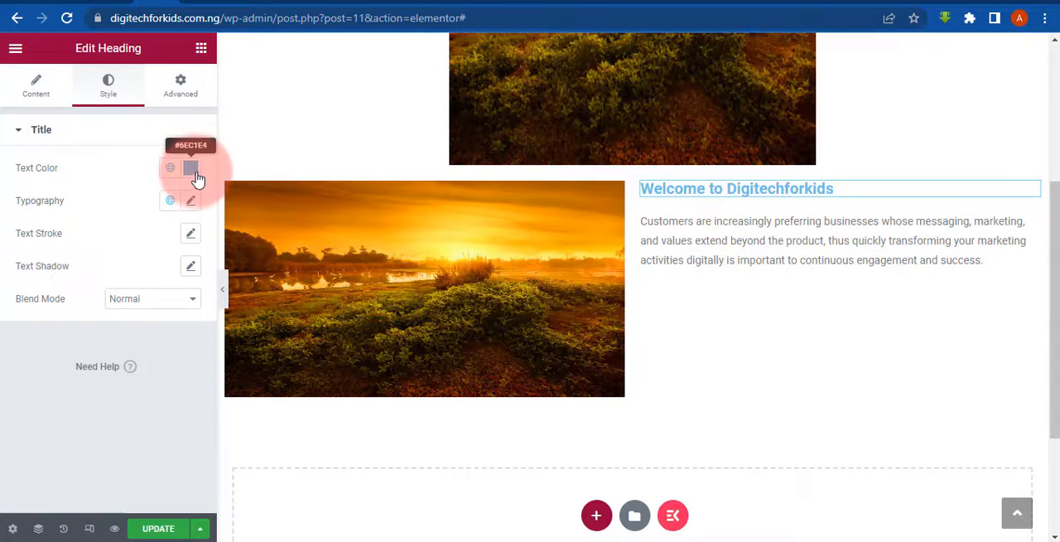
{"action": "left_click", "coordinate": [193, 171]}
{"action": "left_click", "coordinate": [192, 171]}
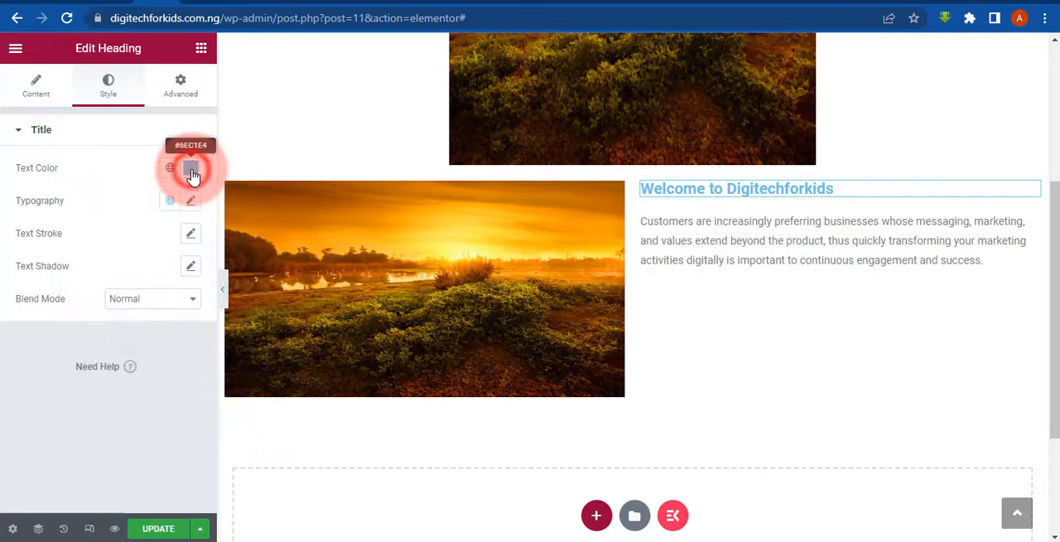
{"action": "left_click", "coordinate": [192, 170]}
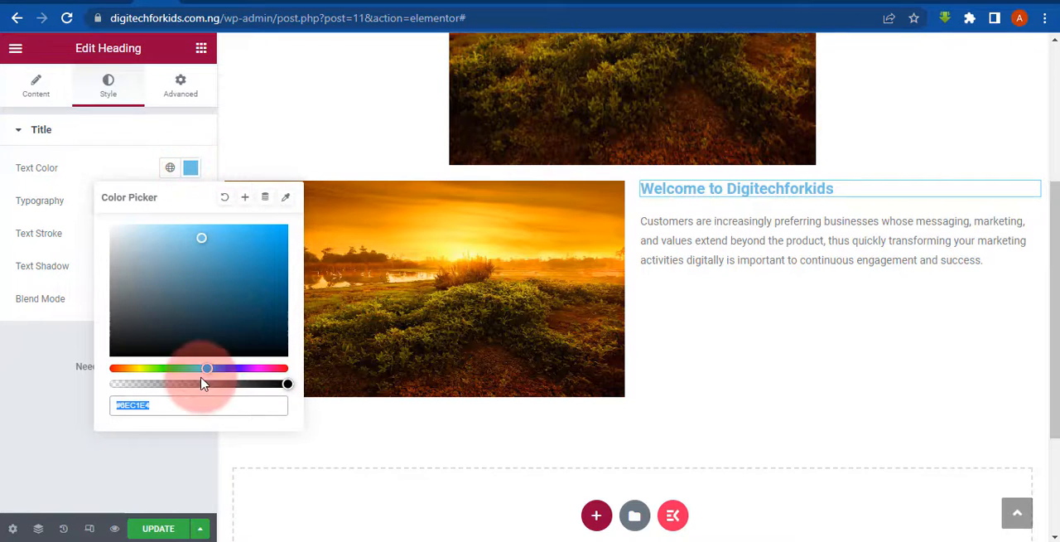
{"action": "left_click_drag", "start_coordinate": [211, 368], "coordinate": [185, 383]}
{"action": "left_click", "coordinate": [151, 411]}
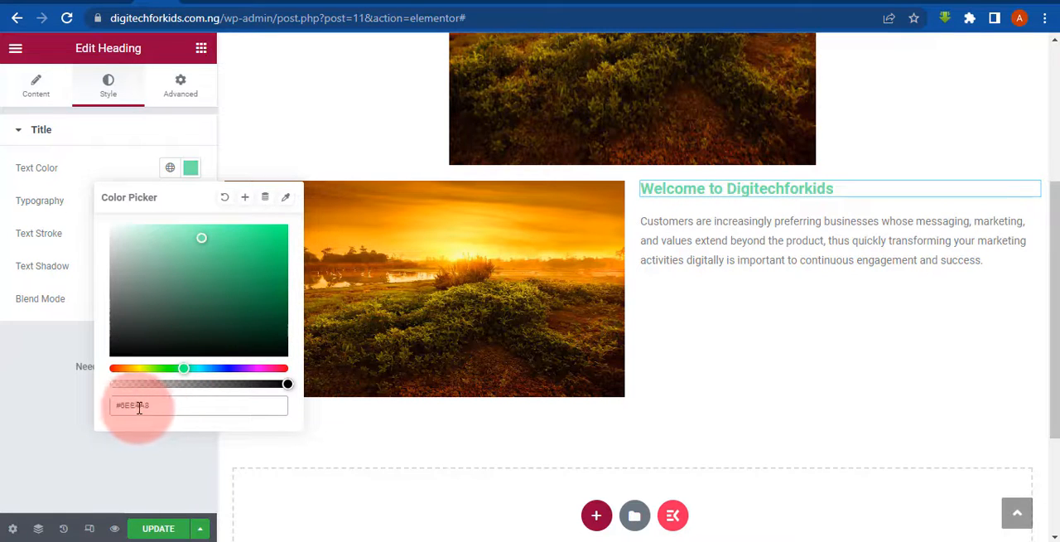
- Search Google for "color hex code" in a separate browser tab
{"action": "left_click", "coordinate": [876, 2]}
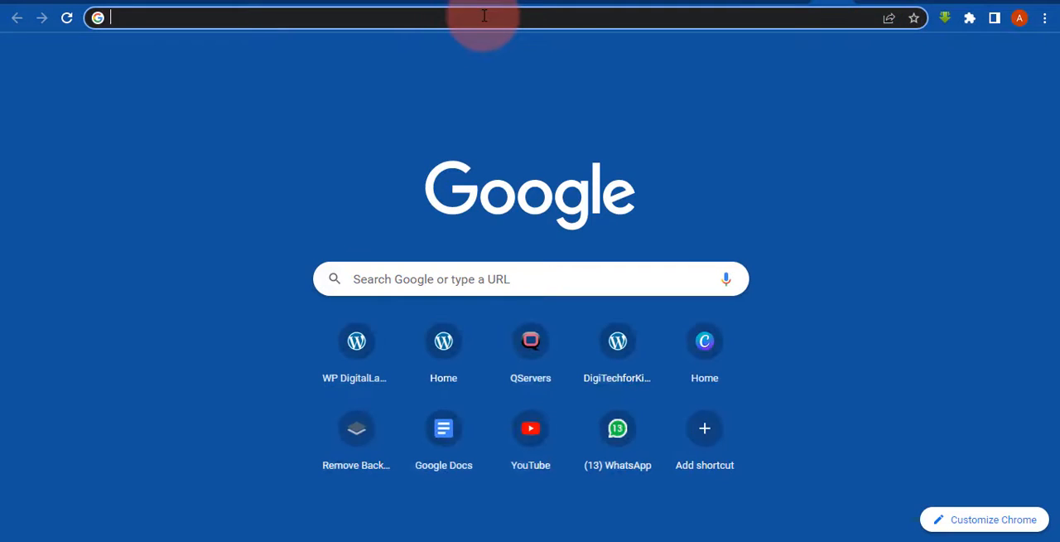
{"action": "type", "text": "c"}
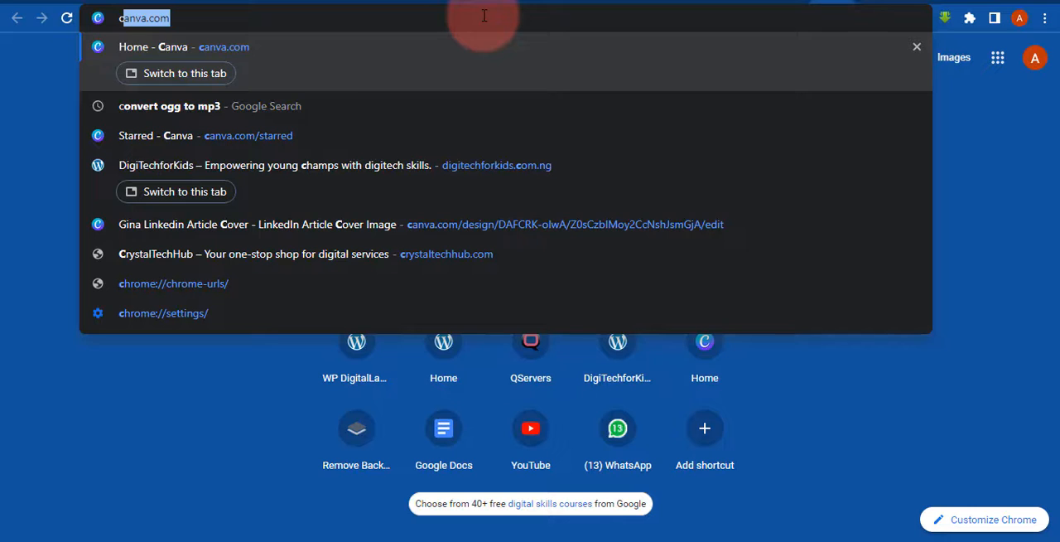
{"action": "type", "text": "olor"}
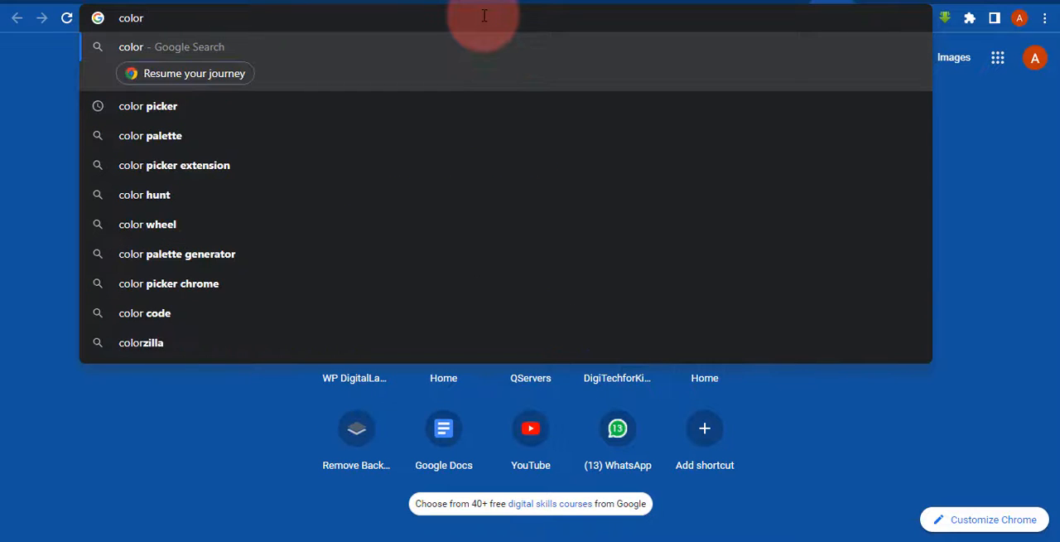
{"action": "type", "text": " hex "}
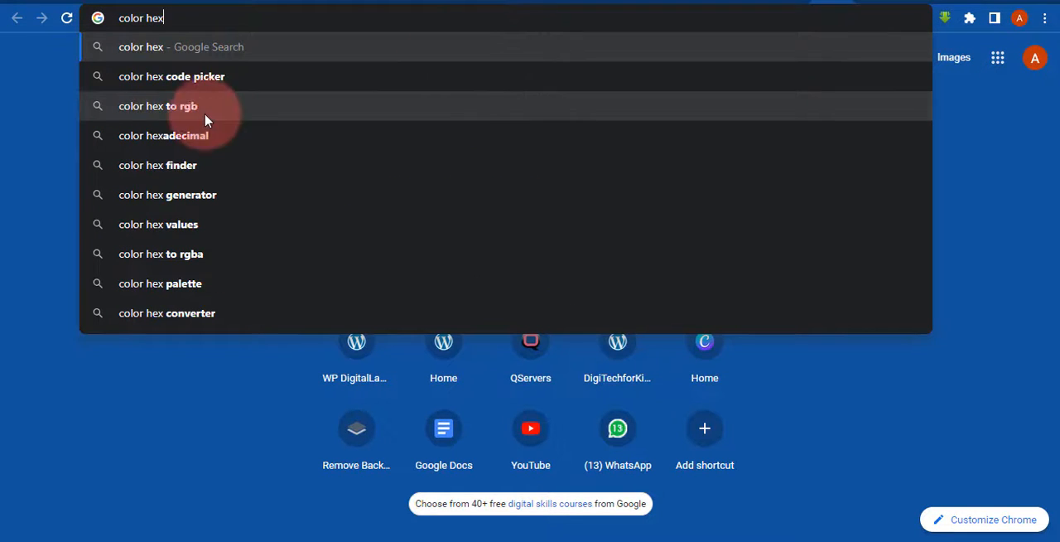
{"action": "type", "text": "code"}
{"action": "left_click", "coordinate": [191, 47]}
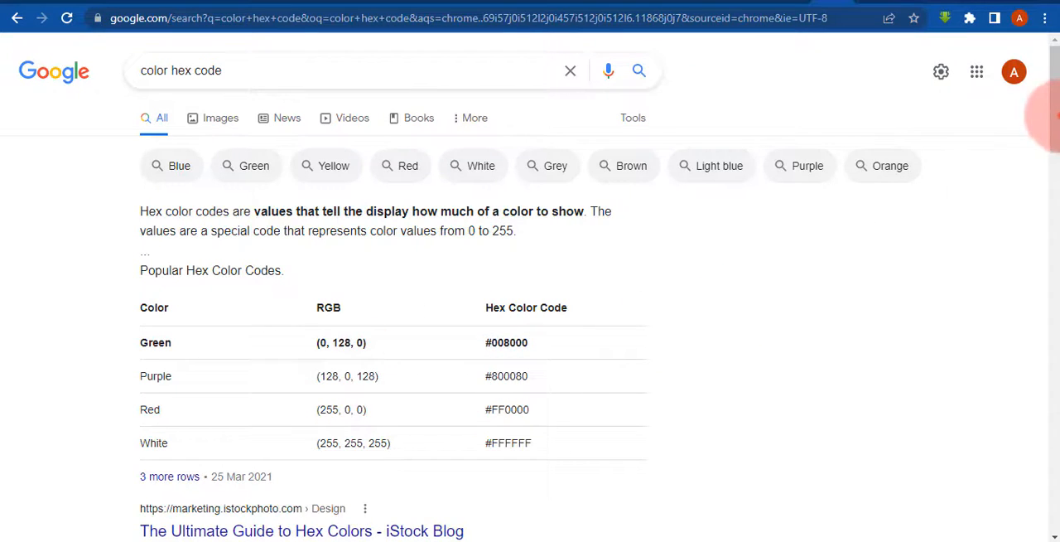
- Select and copy the purple hex code #800080 from the popular hex color codes table in the search results
{"action": "scroll", "coordinate": [1048, 116], "scroll_direction": "down", "scroll_amount": 2}
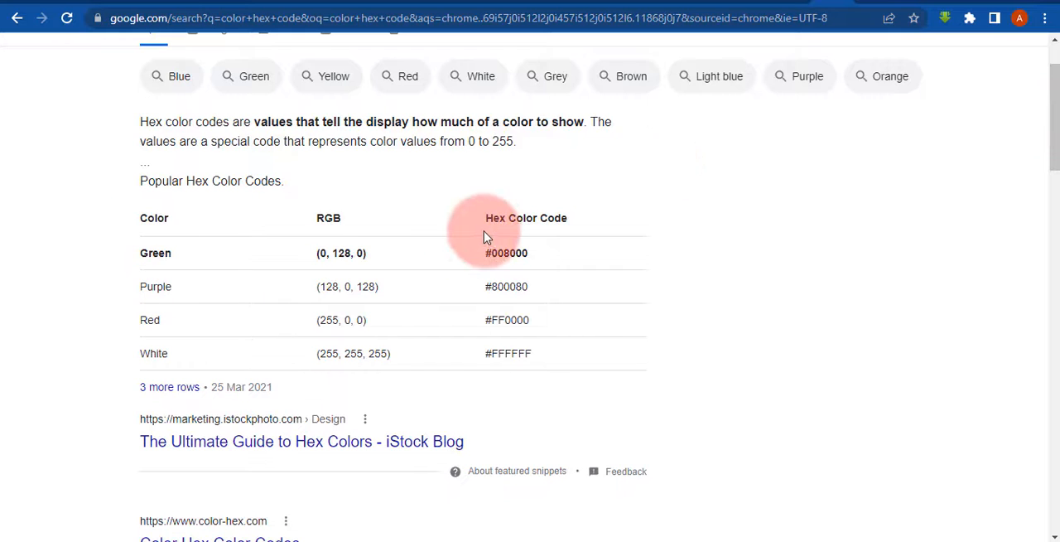
{"action": "left_click_drag", "start_coordinate": [481, 285], "coordinate": [492, 287]}
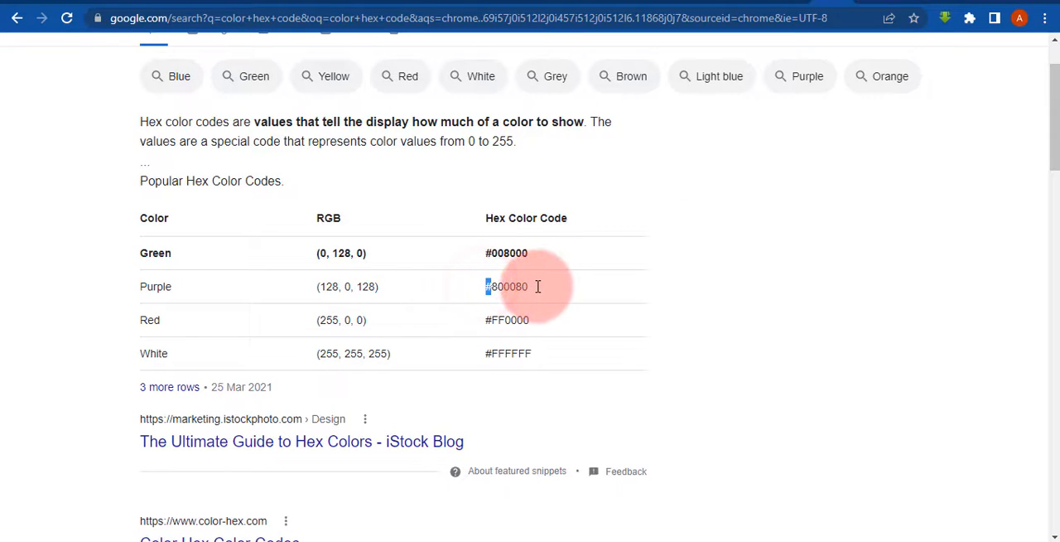
{"action": "left_click", "coordinate": [538, 291]}
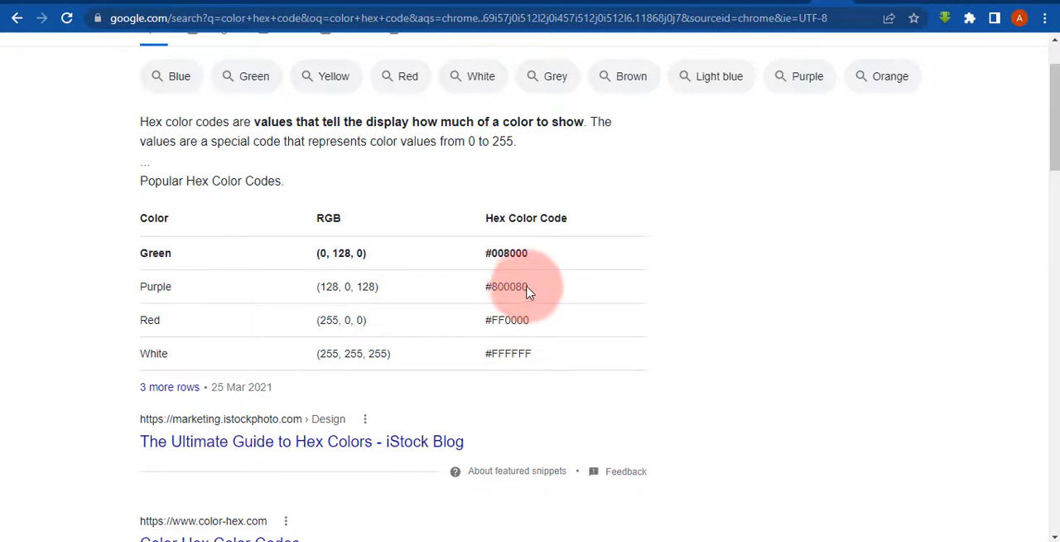
{"action": "left_click", "coordinate": [525, 286]}
{"action": "left_click", "coordinate": [471, 283]}
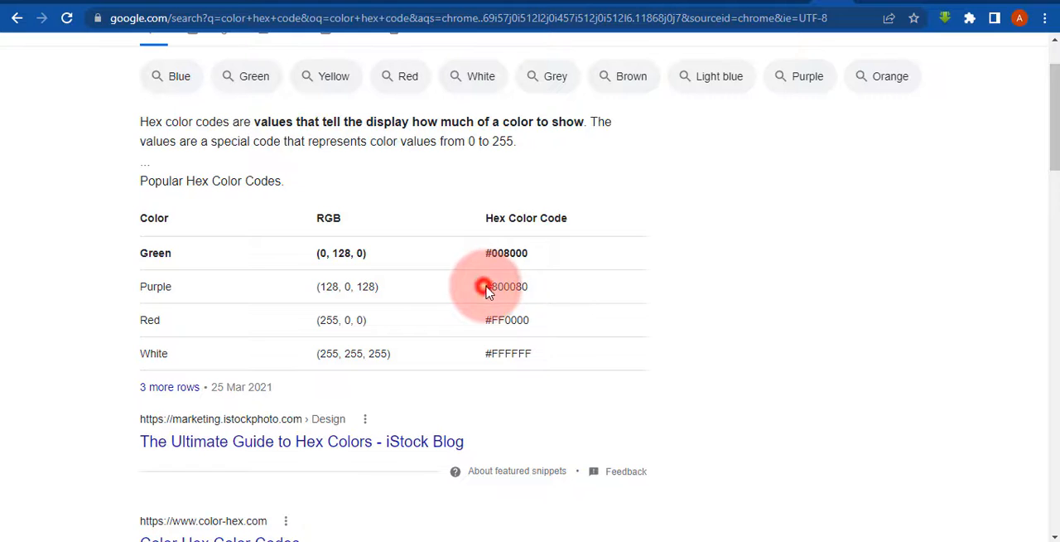
{"action": "left_click", "coordinate": [530, 284]}
{"action": "left_click", "coordinate": [530, 284]}
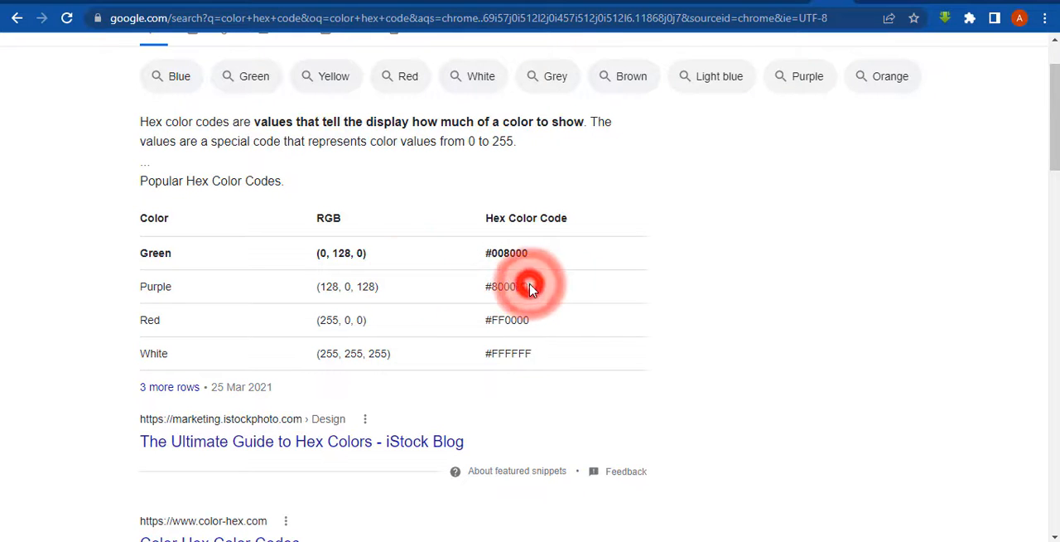
{"action": "double_click", "coordinate": [530, 286]}
{"action": "key", "text": "ctrl+c"}
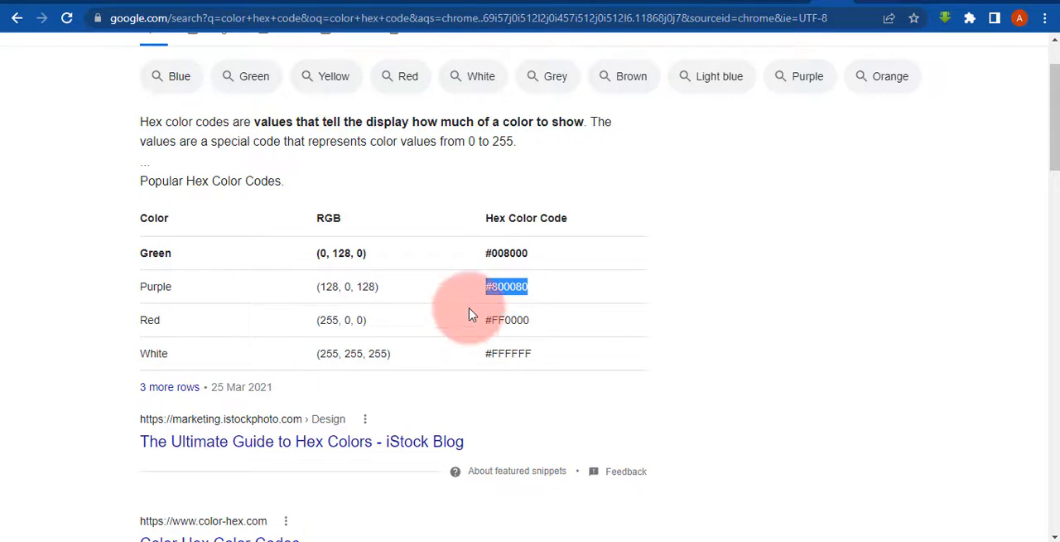
- Back in the Elementor editor, replace the heading's text color code with the copied #800080
{"action": "left_click", "coordinate": [134, 3]}
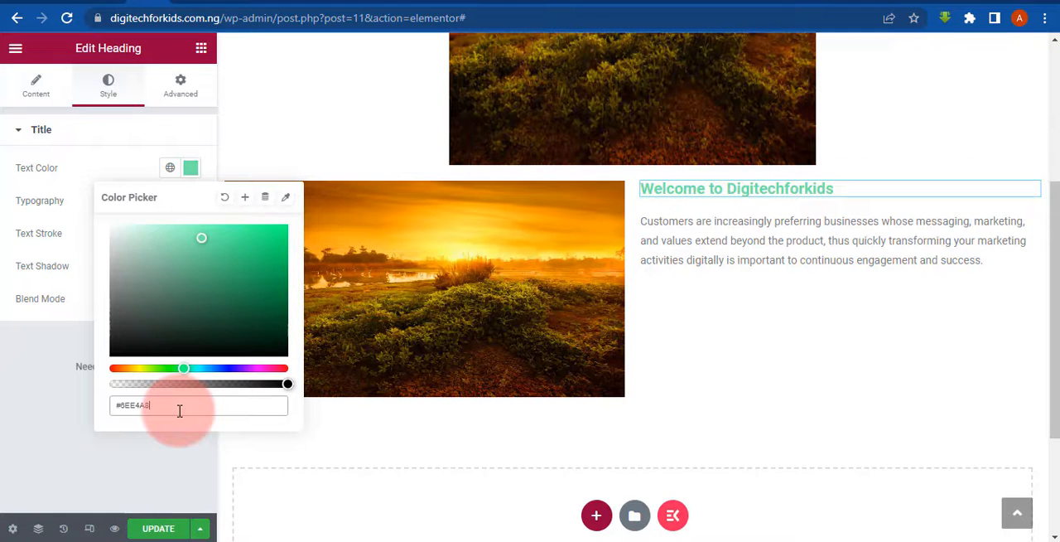
{"action": "key", "text": "BackSpace"}
{"action": "key", "text": "BackSpace"}
{"action": "key", "text": "BackSpace"}
{"action": "key", "text": "BackSpace"}
{"action": "key", "text": "BackSpace"}
{"action": "key", "text": "BackSpace"}
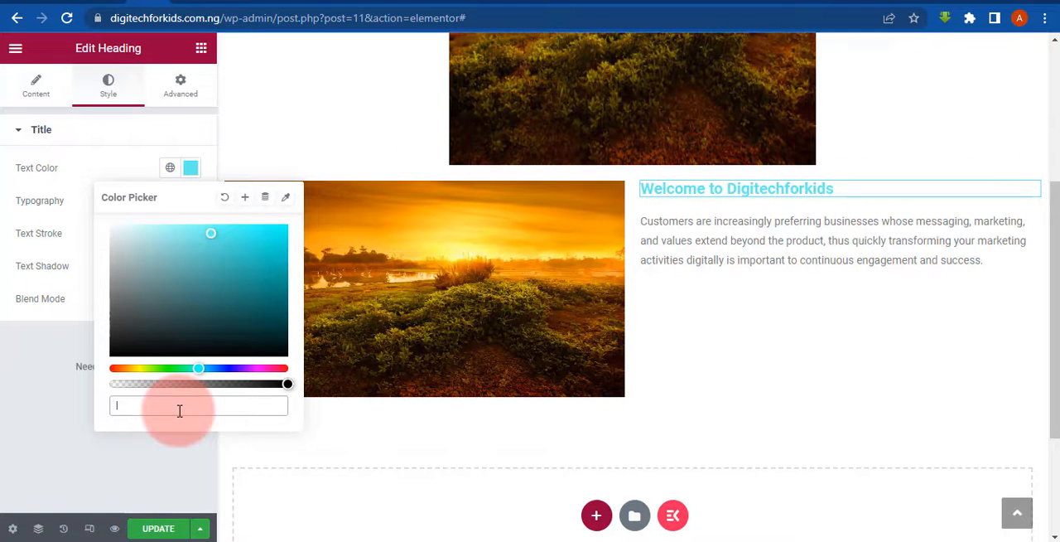
{"action": "key", "text": "ctrl+v"}
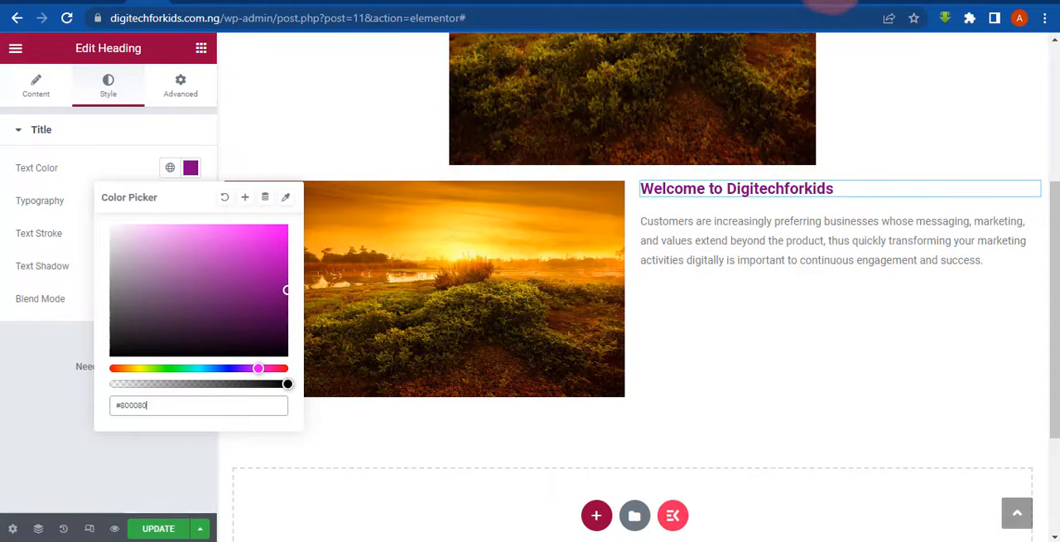
- Glance at the hex code table again and set the heading's text color by name to orange
{"action": "left_click", "coordinate": [828, 7]}
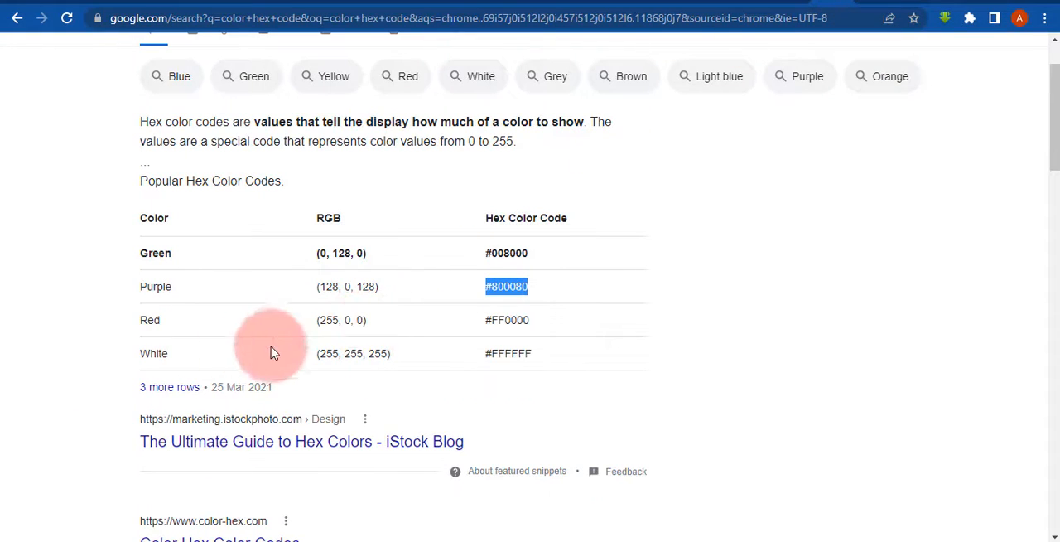
{"action": "left_click", "coordinate": [155, 5]}
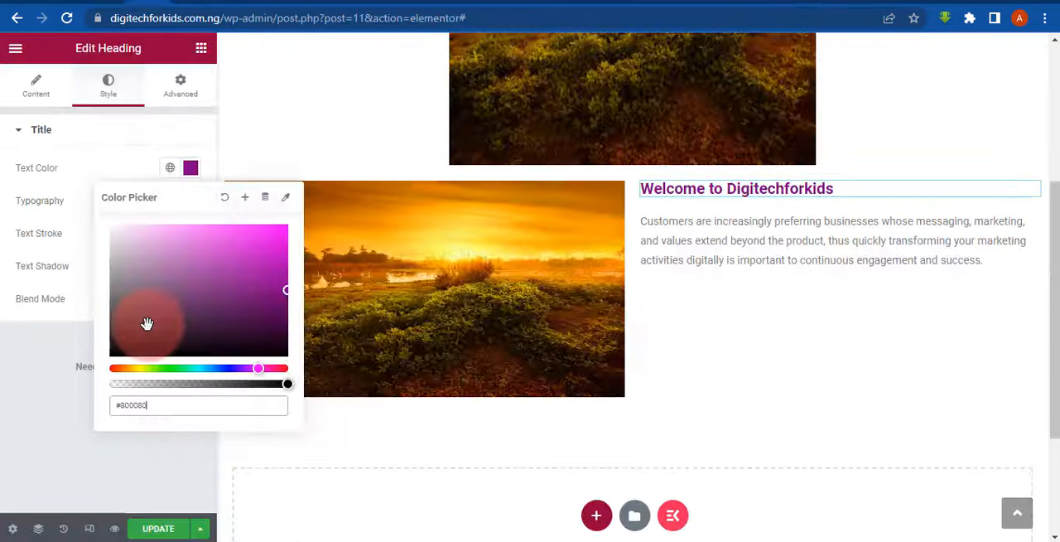
{"action": "left_click_drag", "start_coordinate": [162, 409], "coordinate": [59, 414]}
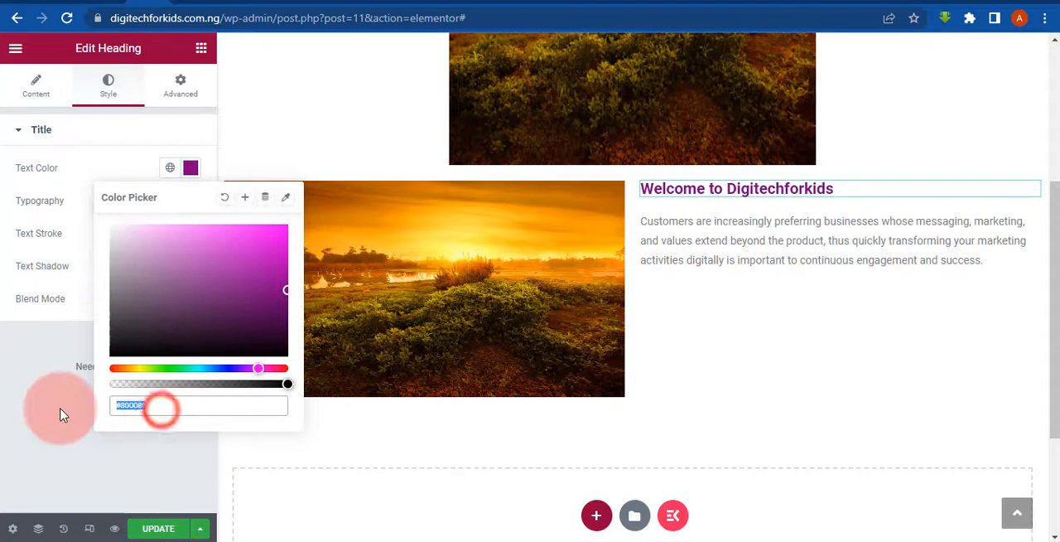
{"action": "key", "text": "BackSpace"}
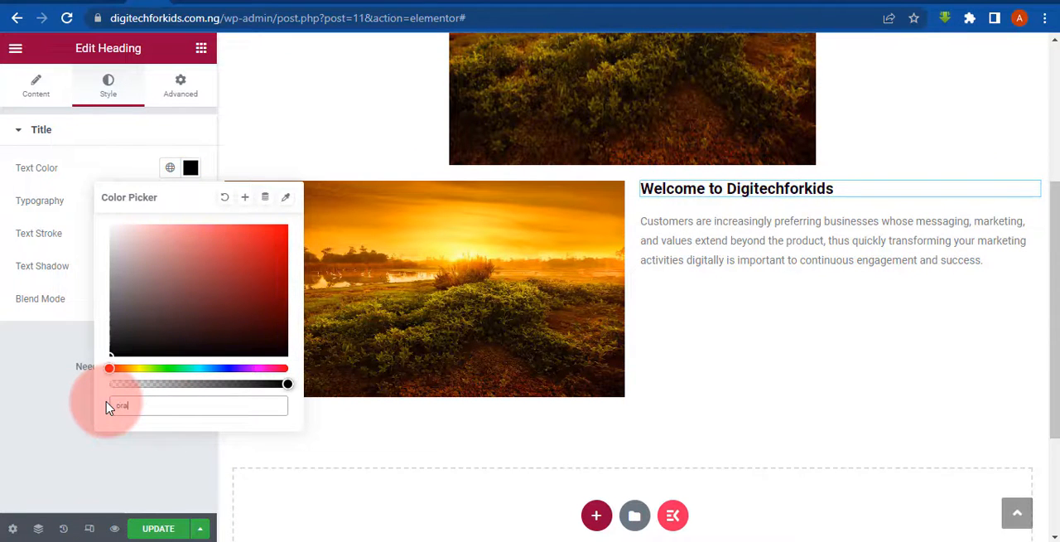
{"action": "type", "text": "orange"}
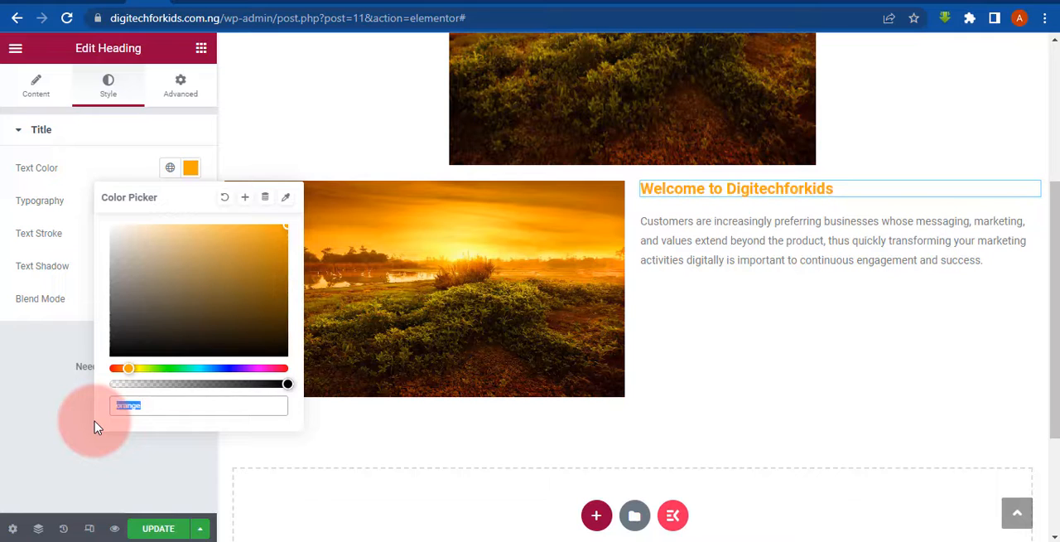
- Try the hex codes #004aad, #000000 and #ffffff in turn as the heading's text color
{"action": "type", "text": "4aad"}
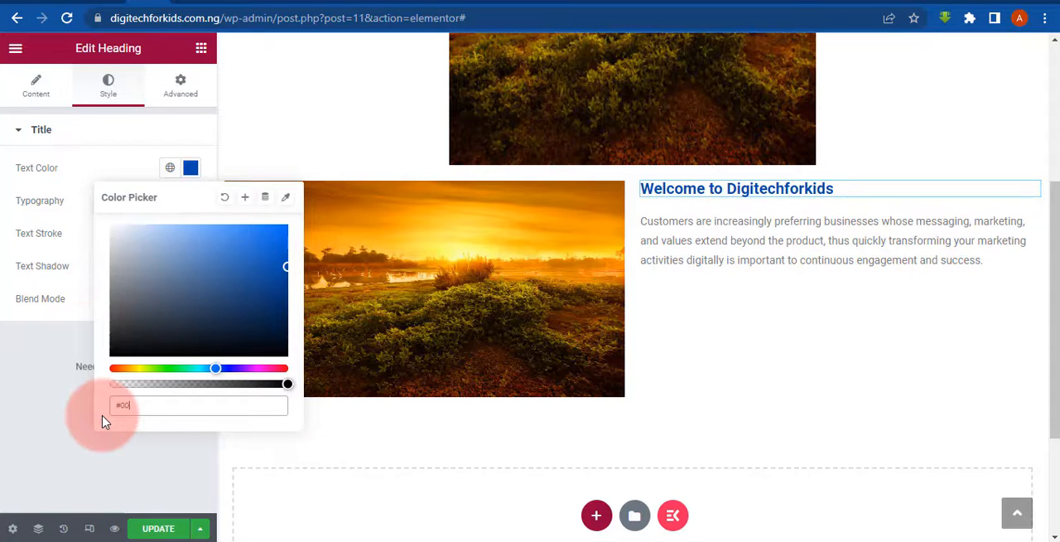
{"action": "type", "text": "0000"}
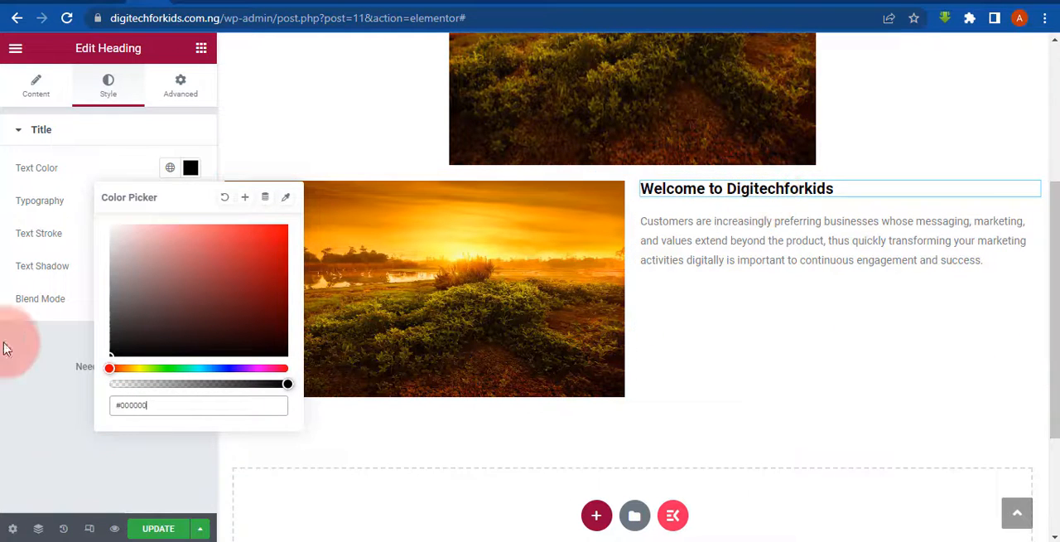
{"action": "left_click", "coordinate": [123, 405]}
{"action": "left_click_drag", "start_coordinate": [165, 405], "coordinate": [123, 403]}
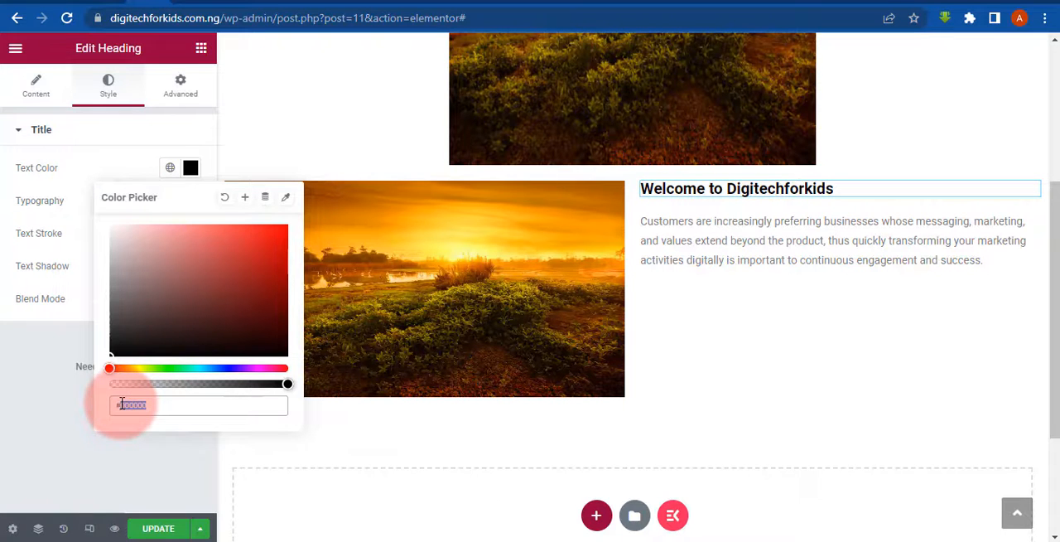
{"action": "type", "text": "ffffff"}
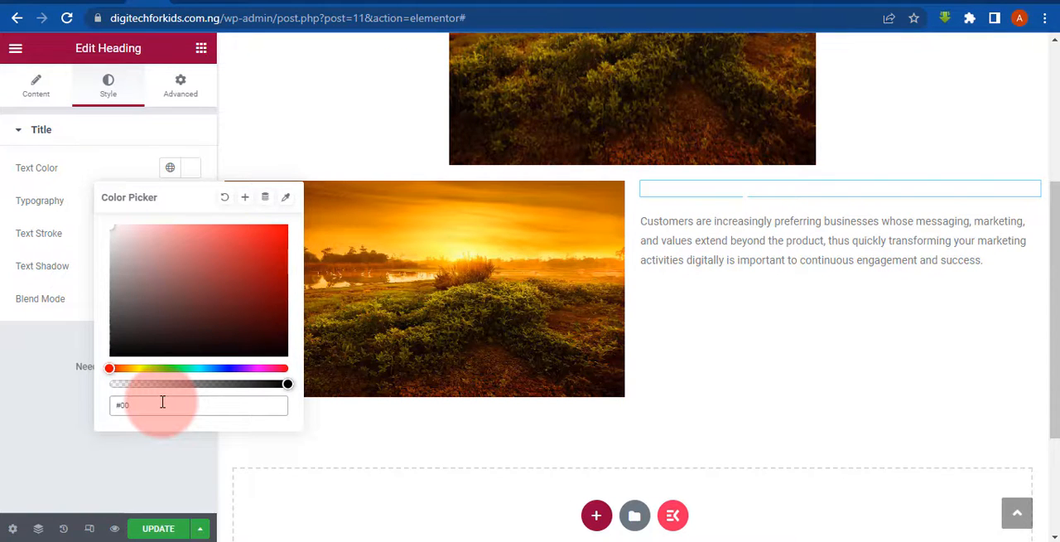
- Set the "Welcome to Digitechforkids" heading's text color to #004aad and close the color picker
{"action": "type", "text": "4aac"}
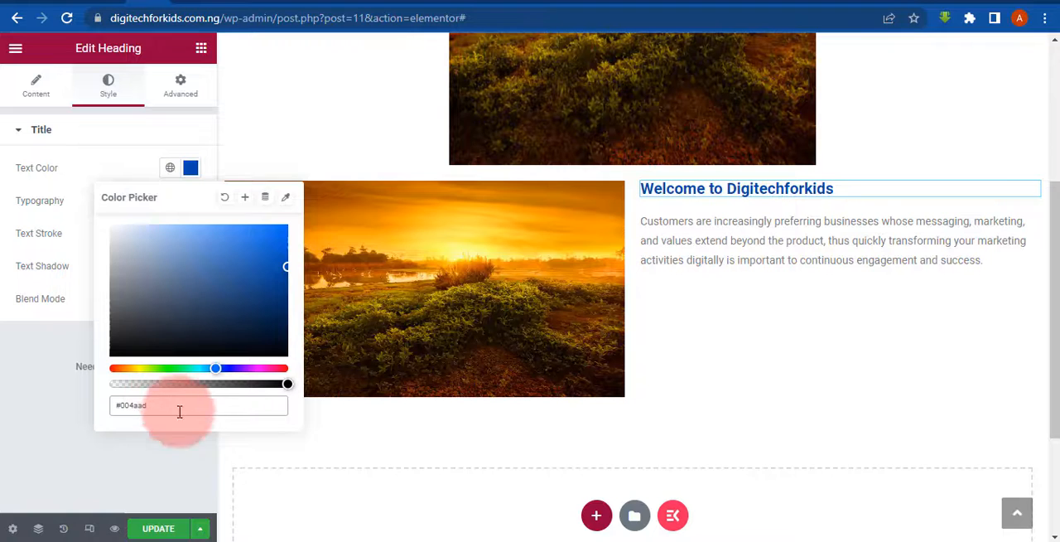
{"action": "left_click", "coordinate": [738, 387]}
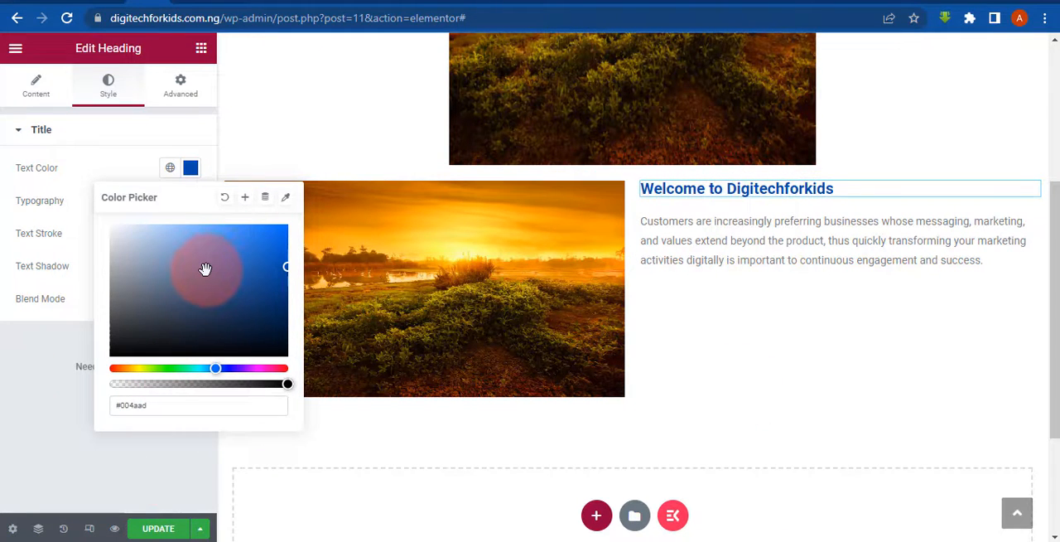
{"action": "left_click", "coordinate": [840, 291]}
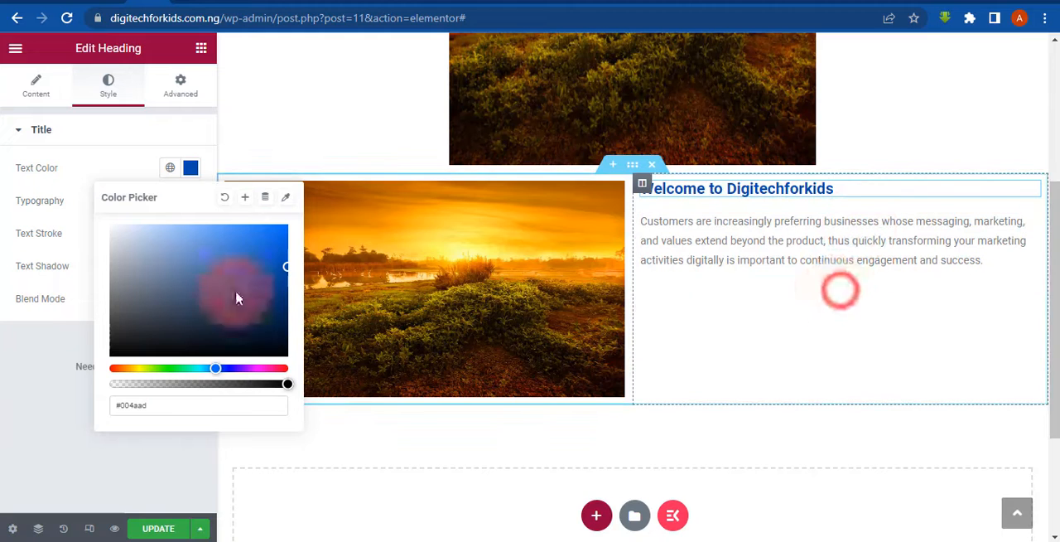
{"action": "left_click", "coordinate": [3, 363]}
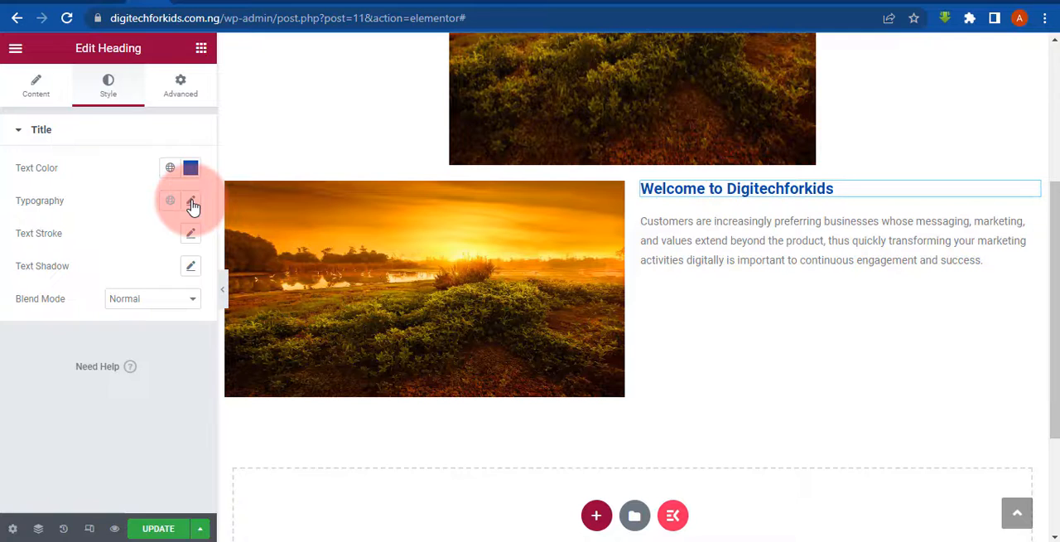
- Open the welcome heading's typography settings and set the font family to Black Ops One at size 53 px
{"action": "left_click", "coordinate": [191, 202]}
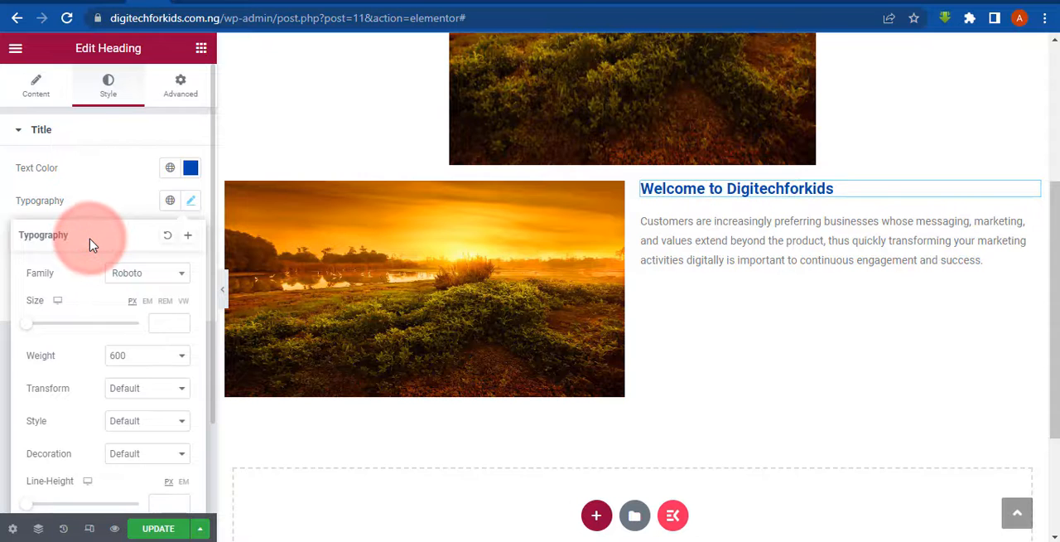
{"action": "scroll", "coordinate": [92, 244], "scroll_direction": "down", "scroll_amount": 2}
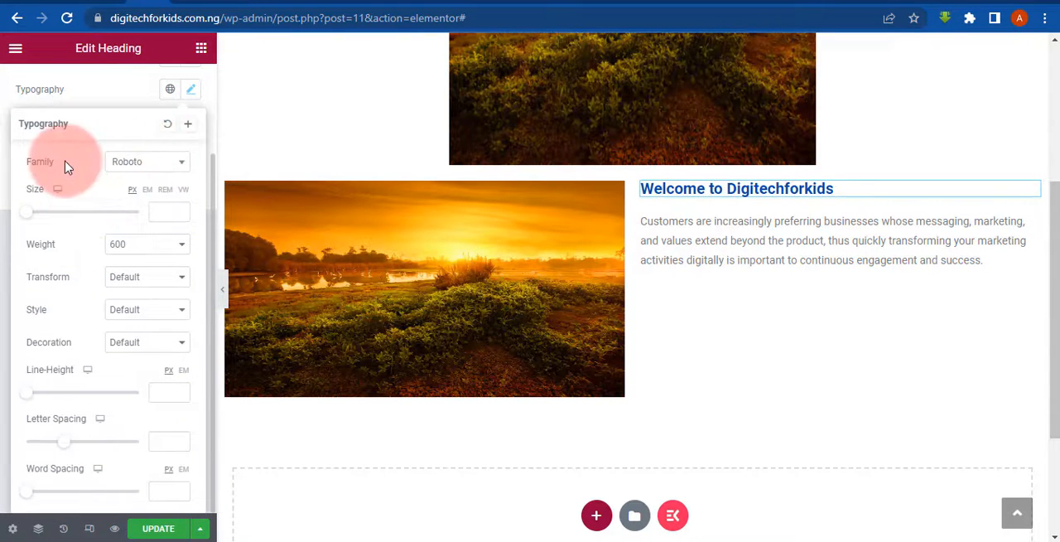
{"action": "left_click", "coordinate": [138, 167]}
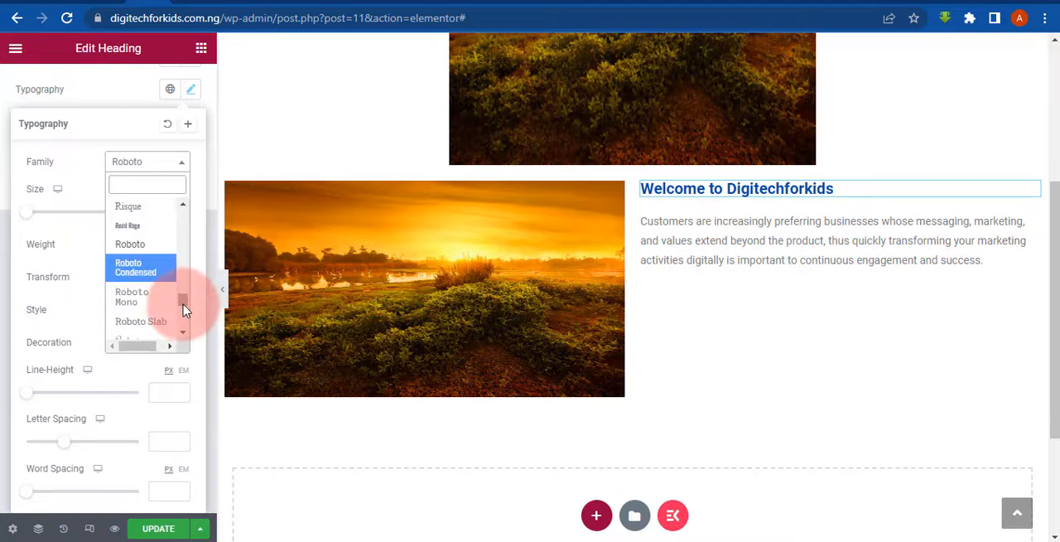
{"action": "left_click_drag", "start_coordinate": [186, 309], "coordinate": [187, 233]}
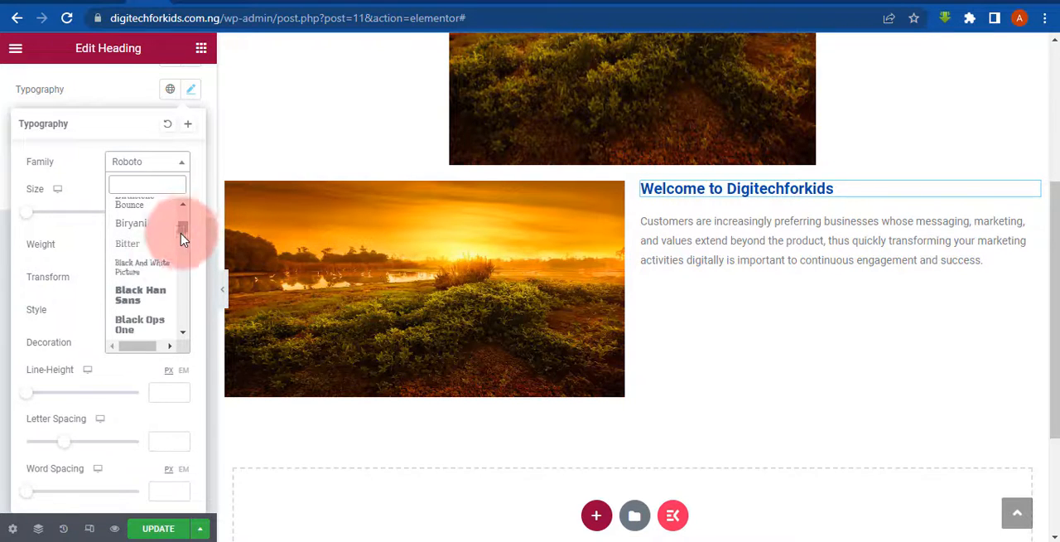
{"action": "left_click", "coordinate": [141, 324]}
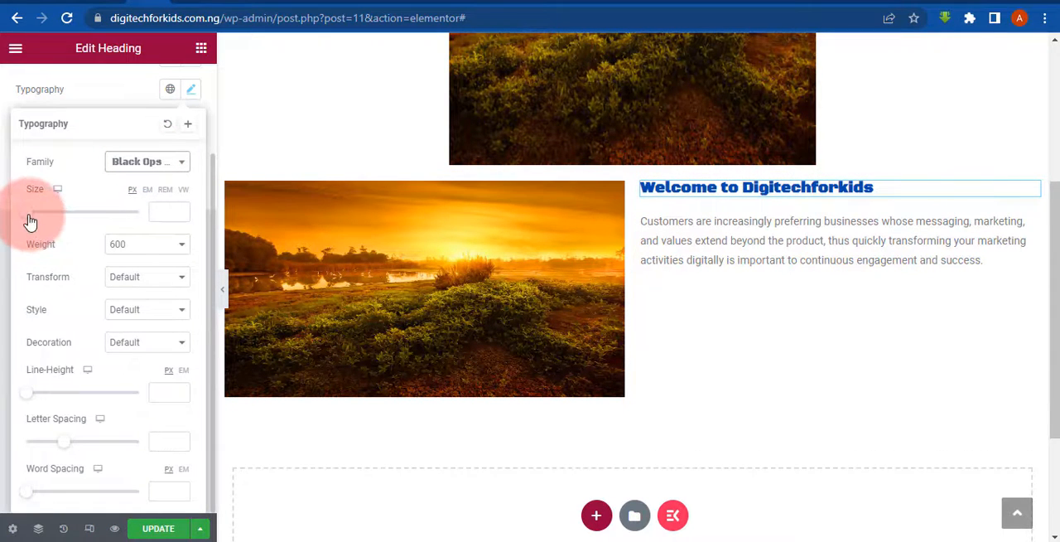
{"action": "left_click_drag", "start_coordinate": [27, 212], "coordinate": [59, 240]}
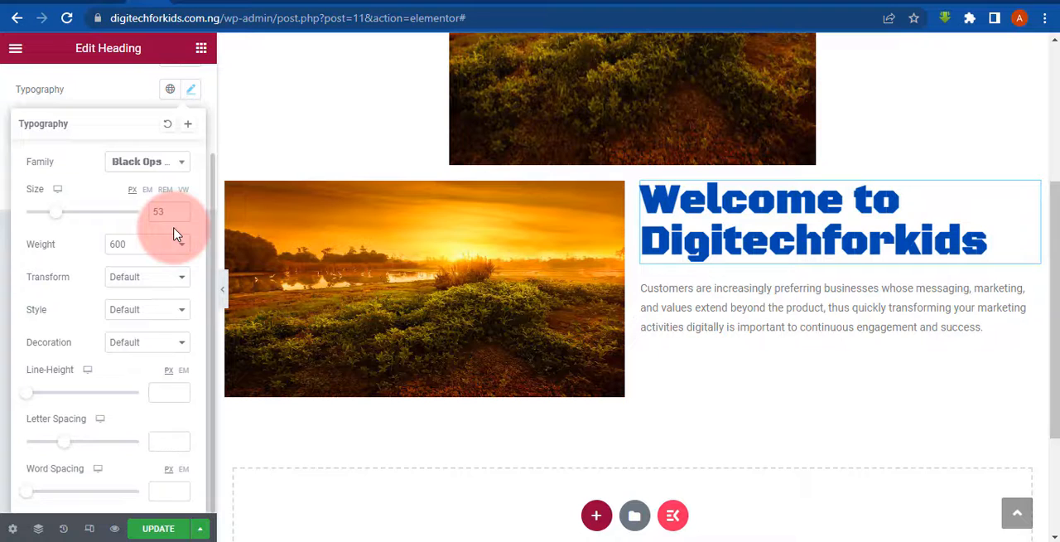
- Try font weights 100 and 900 on the welcome heading
{"action": "left_click", "coordinate": [157, 246]}
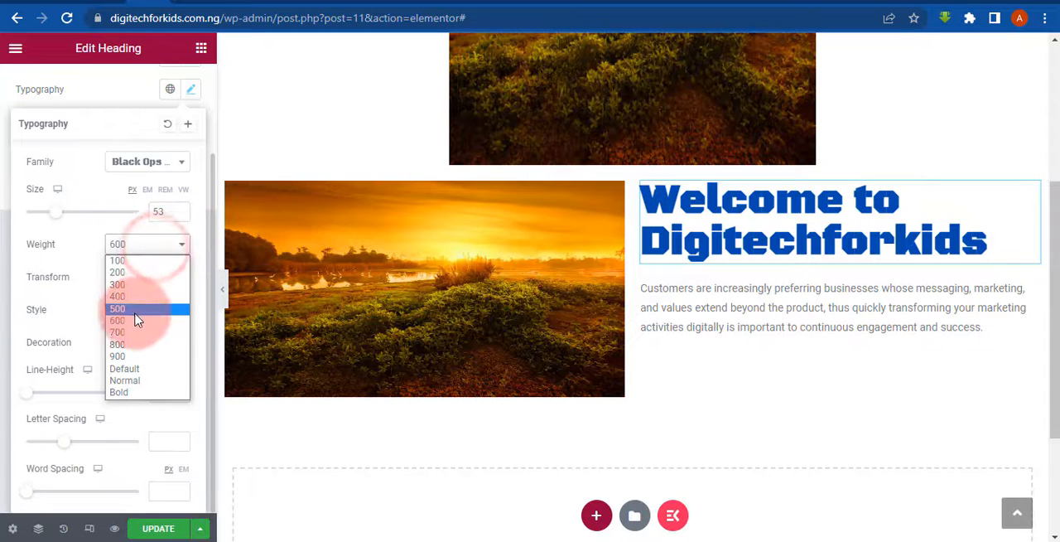
{"action": "left_click", "coordinate": [131, 261]}
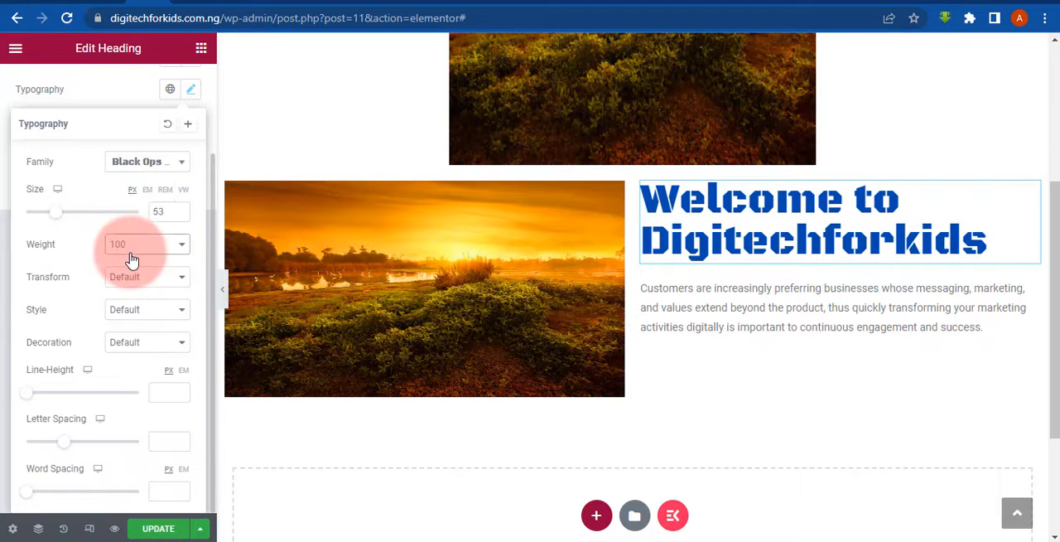
{"action": "left_click", "coordinate": [129, 247]}
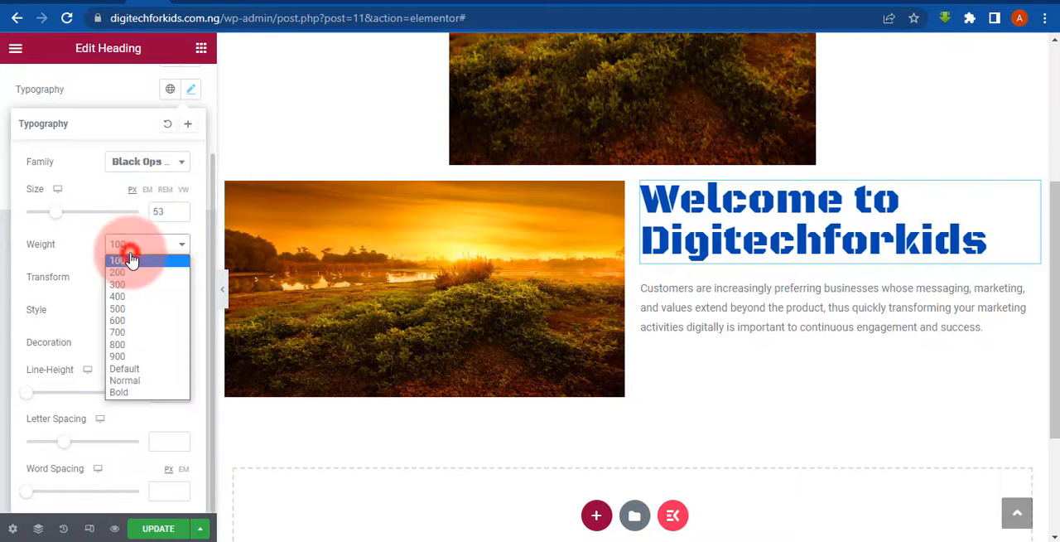
{"action": "left_click", "coordinate": [121, 358]}
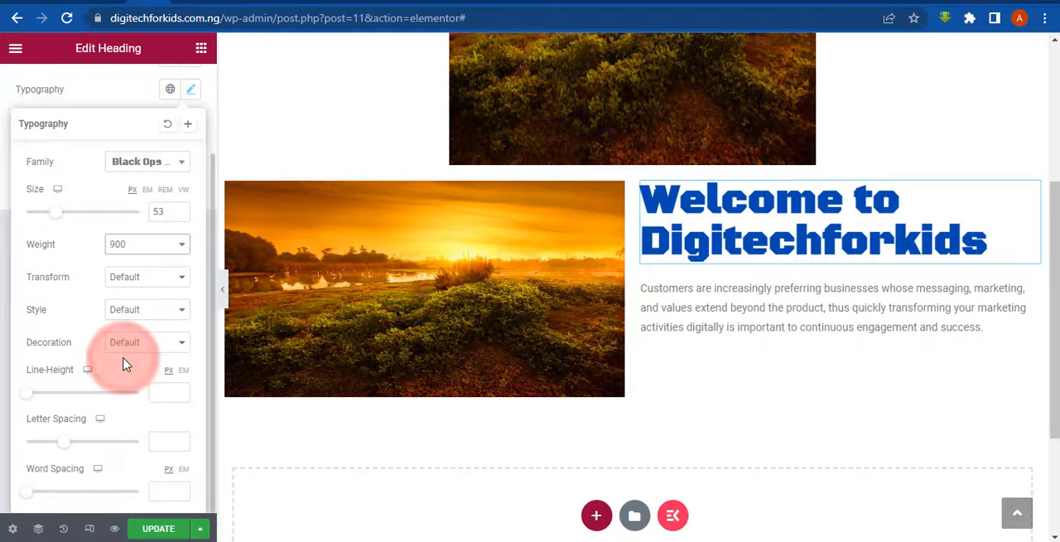
- Change the heading's font family to Blinker, try weight 100, and settle on weight 500
{"action": "left_click", "coordinate": [141, 161]}
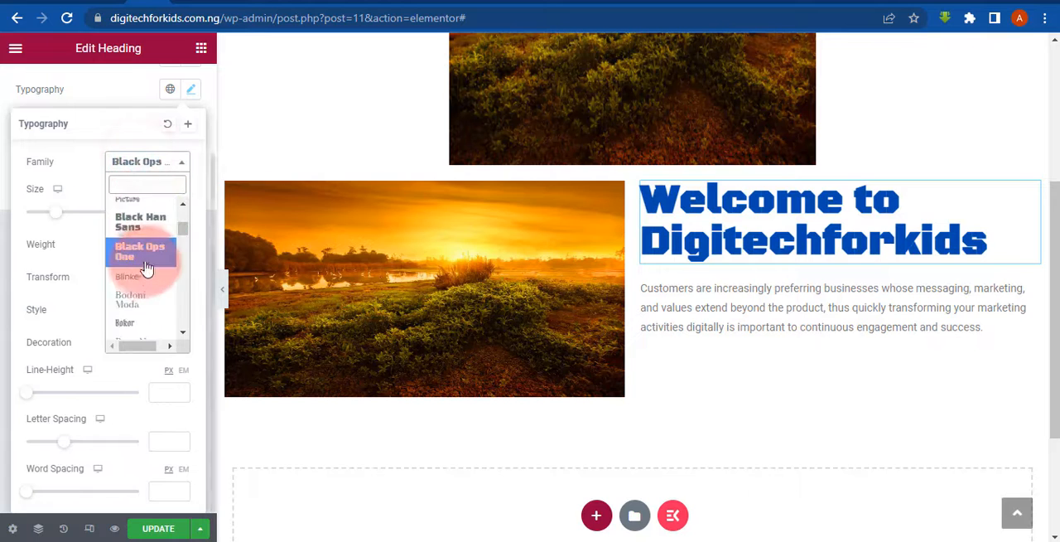
{"action": "left_click", "coordinate": [146, 288]}
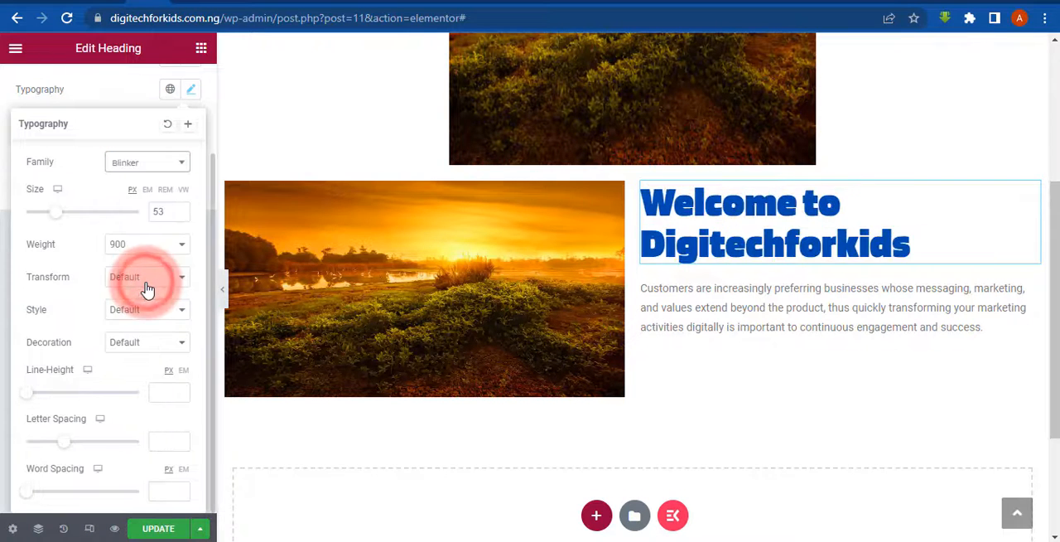
{"action": "left_click", "coordinate": [134, 243]}
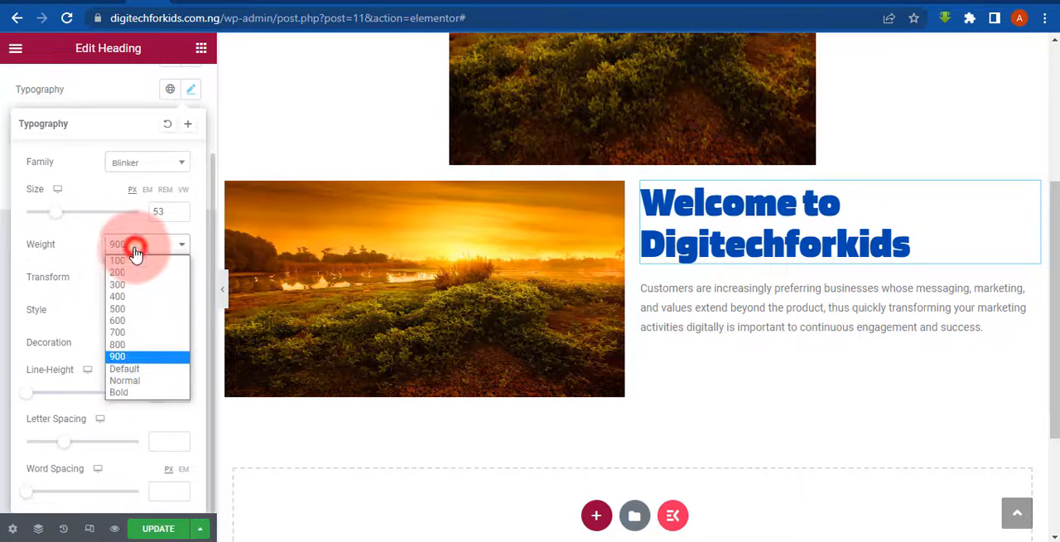
{"action": "left_click", "coordinate": [117, 265]}
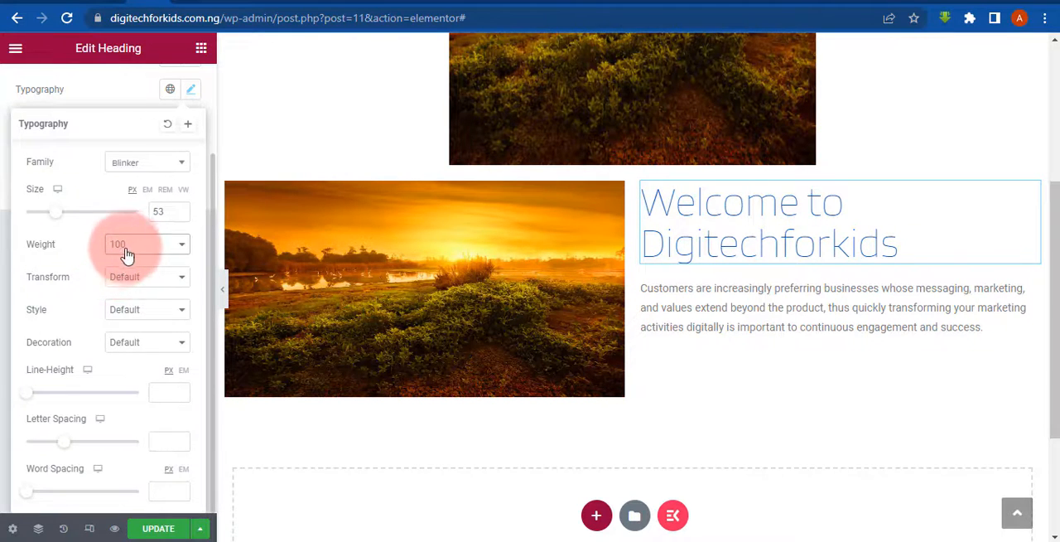
{"action": "left_click", "coordinate": [130, 247]}
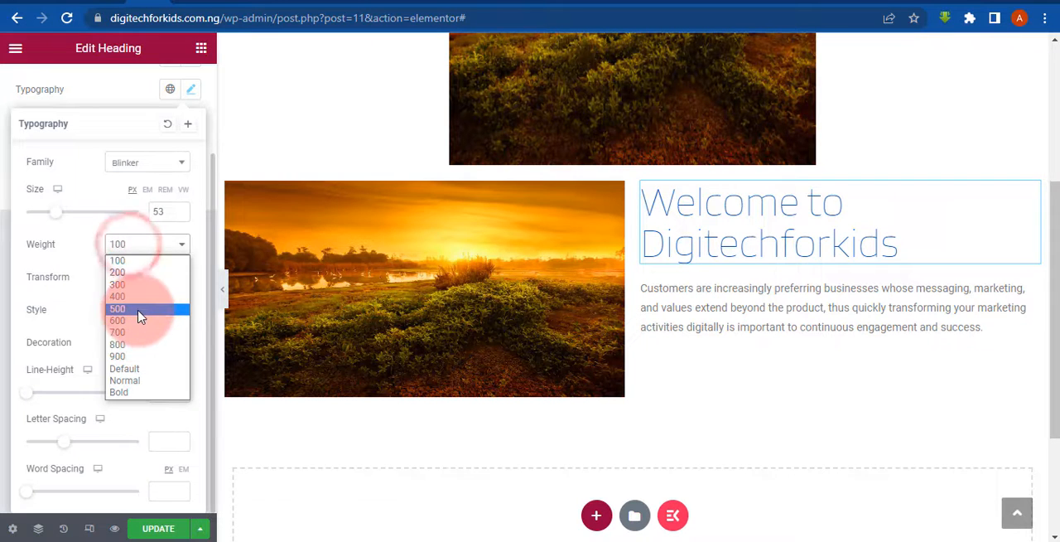
{"action": "left_click", "coordinate": [137, 309]}
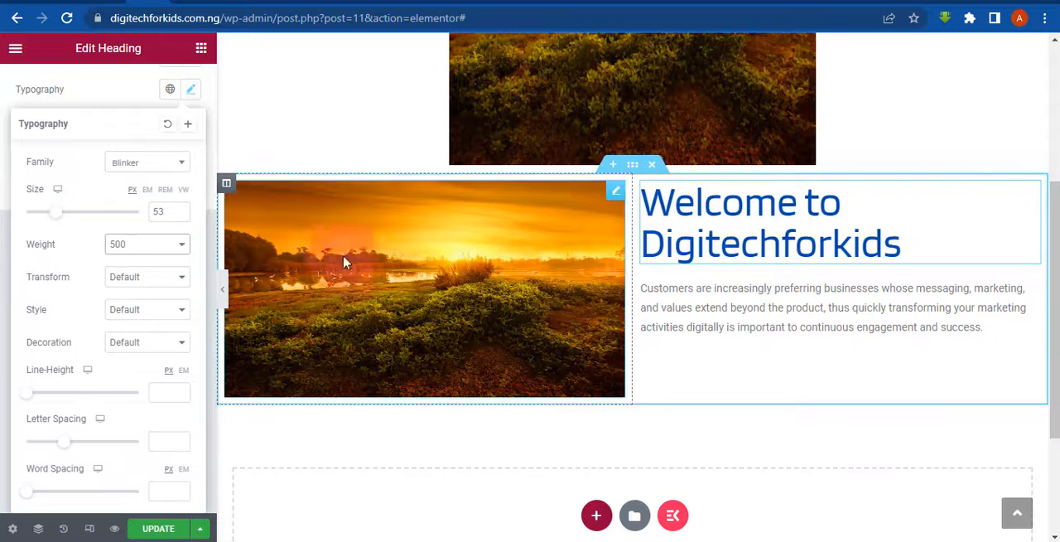
- Try the Uppercase, Capitalize and Lowercase text transforms on the heading and restore the Default transform
{"action": "left_click", "coordinate": [123, 276]}
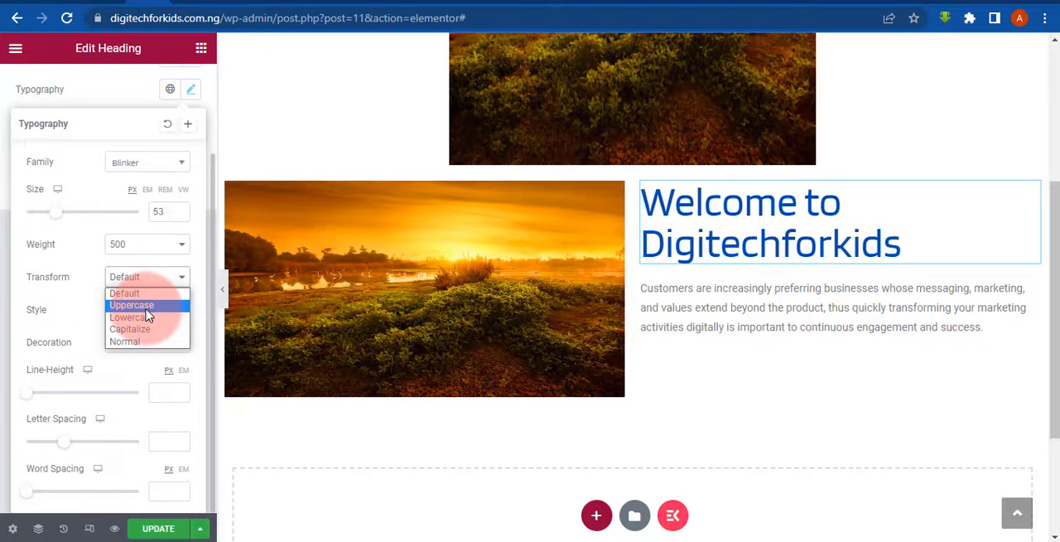
{"action": "left_click", "coordinate": [23, 291]}
{"action": "left_click", "coordinate": [132, 281]}
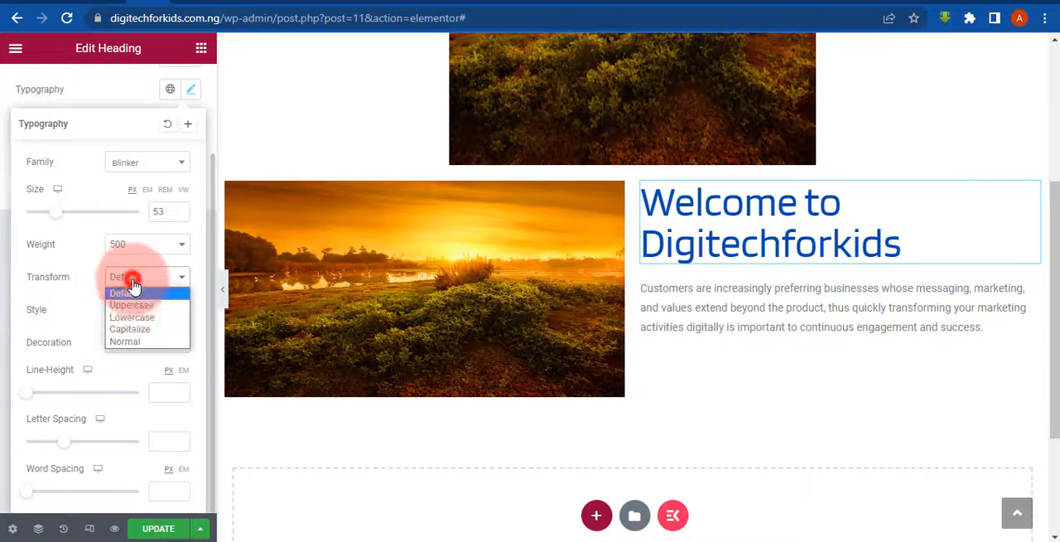
{"action": "left_click", "coordinate": [132, 305]}
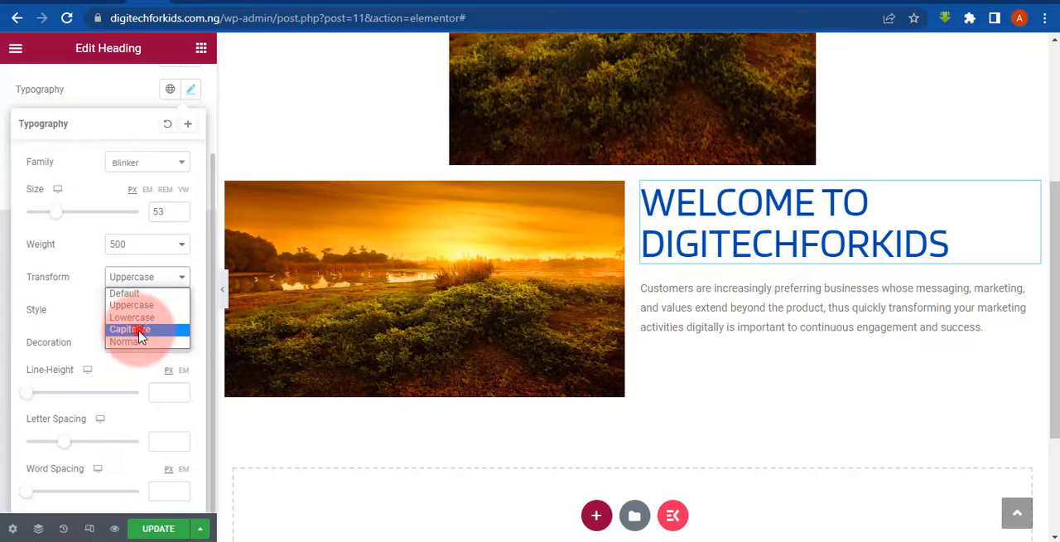
{"action": "left_click", "coordinate": [139, 330]}
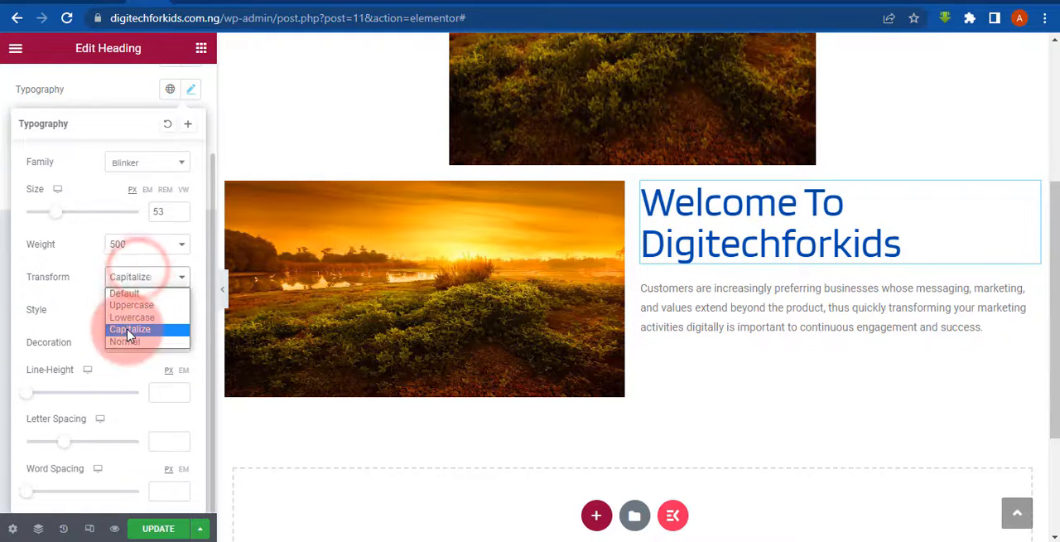
{"action": "left_click", "coordinate": [132, 318]}
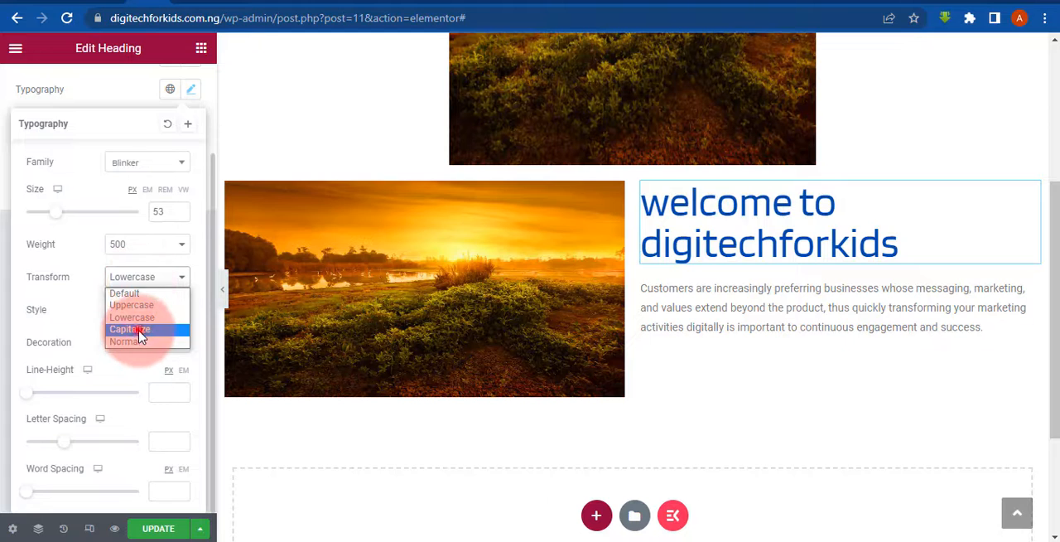
{"action": "left_click", "coordinate": [133, 329]}
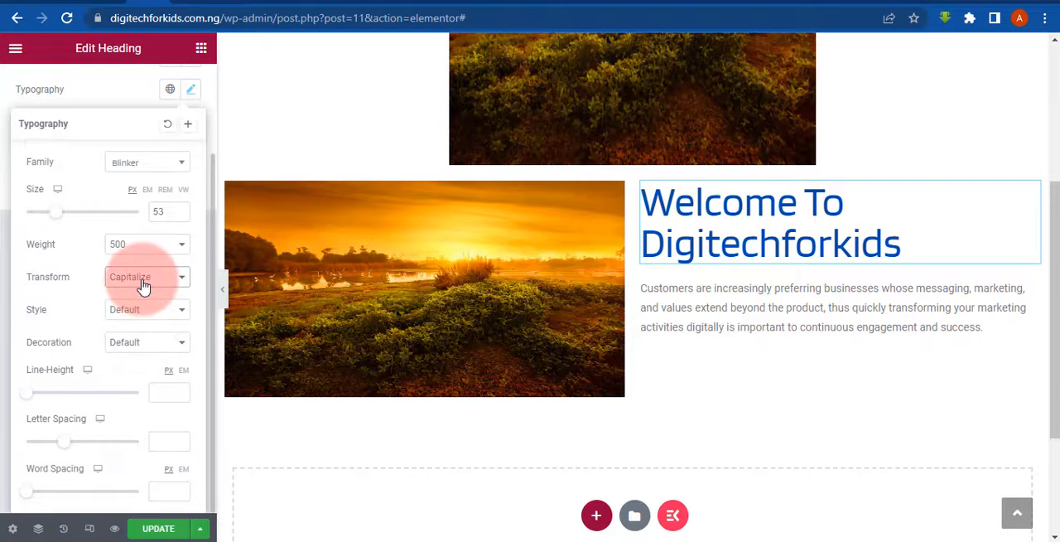
{"action": "left_click", "coordinate": [134, 342]}
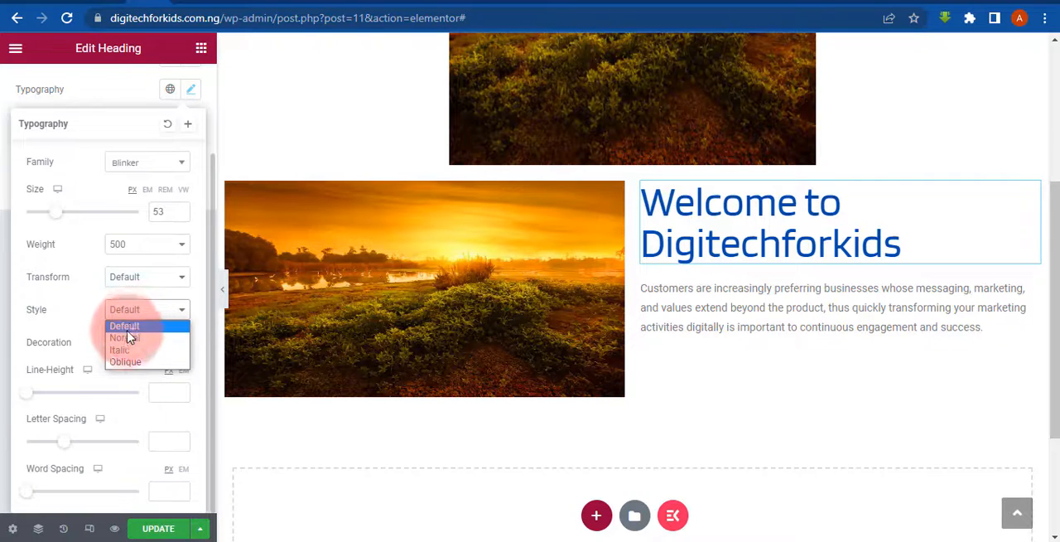
- Try the Italic and Oblique font styles on the heading and restore the Default style
{"action": "left_click", "coordinate": [33, 309]}
{"action": "left_click", "coordinate": [128, 311]}
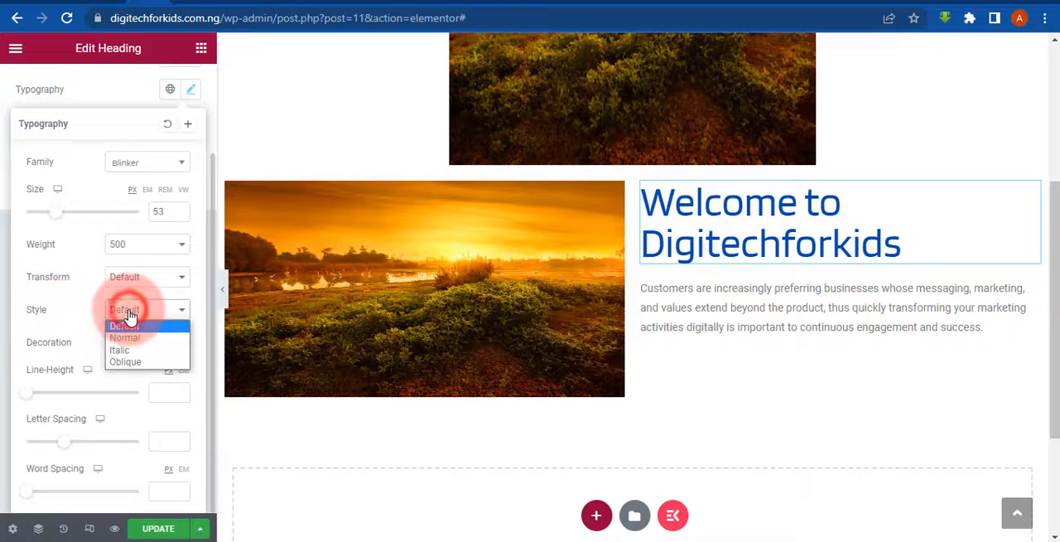
{"action": "left_click", "coordinate": [129, 351]}
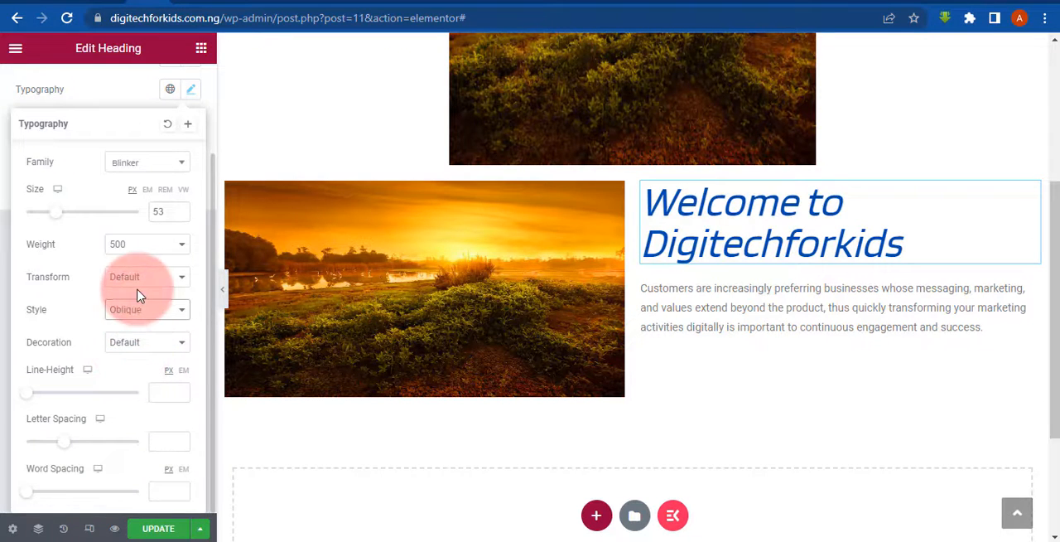
{"action": "left_click", "coordinate": [123, 326]}
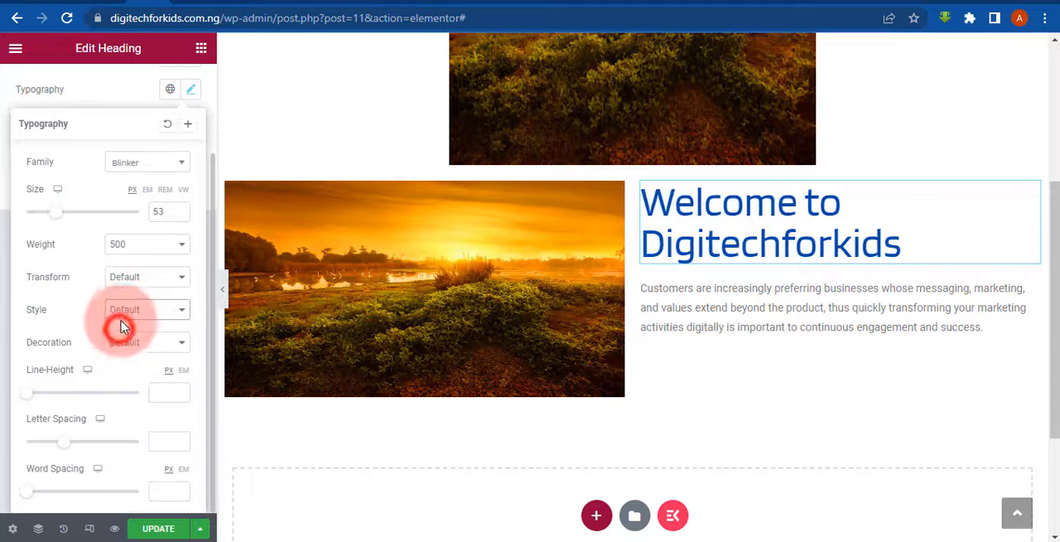
{"action": "left_click", "coordinate": [124, 362]}
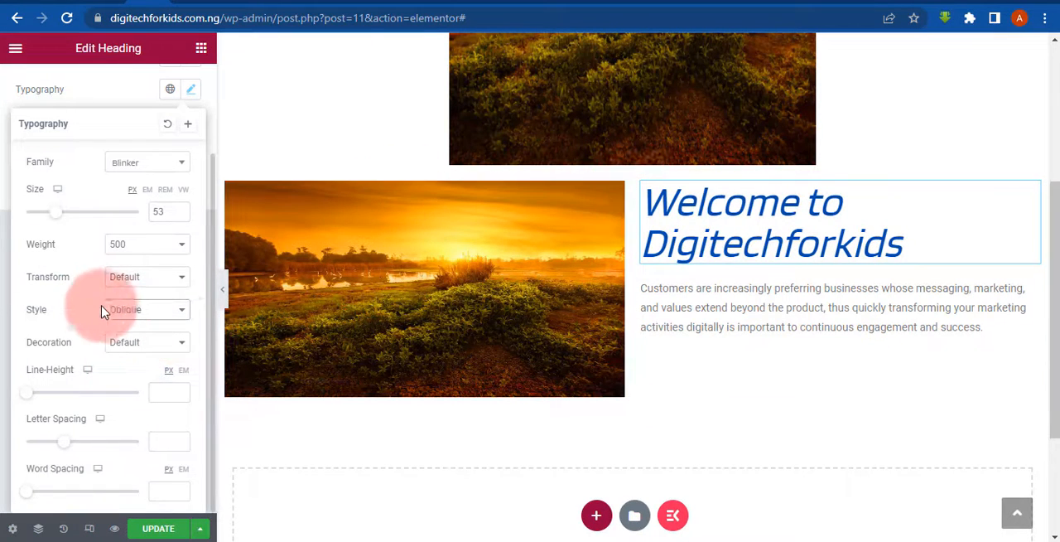
{"action": "left_click", "coordinate": [123, 327]}
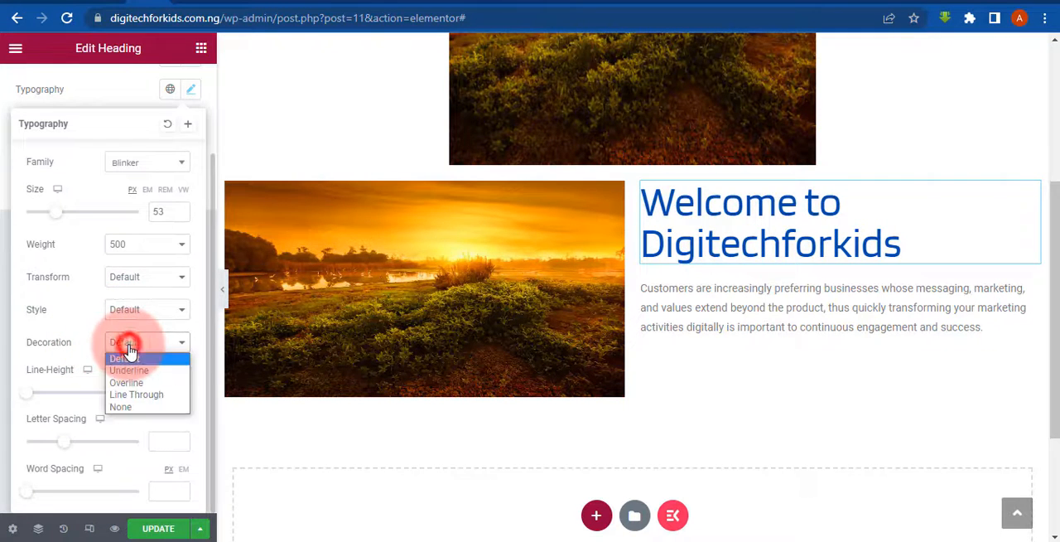
- Try the Underline, Overline and Line Through decorations on the heading and restore the Default decoration
{"action": "left_click", "coordinate": [127, 371]}
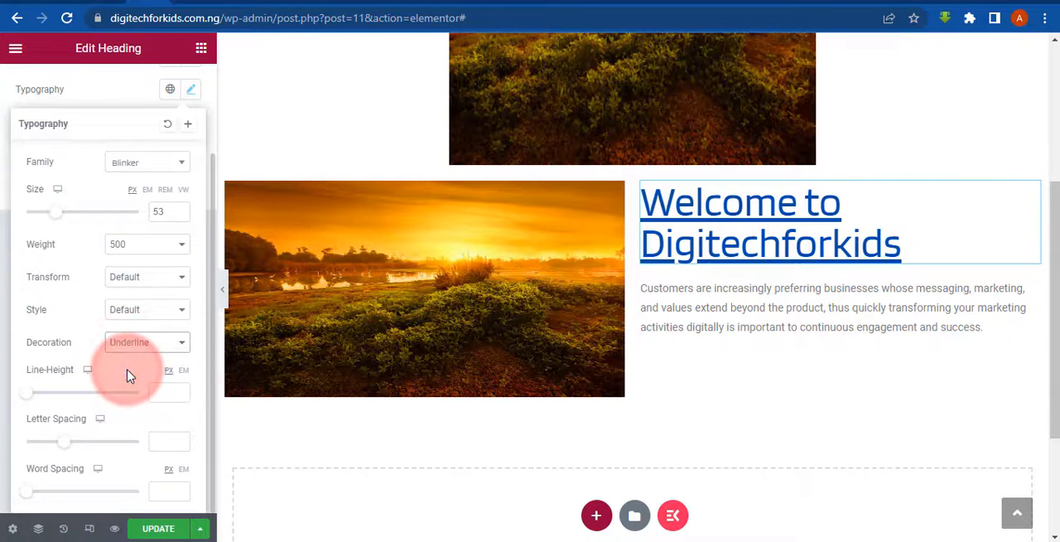
{"action": "left_click", "coordinate": [132, 383]}
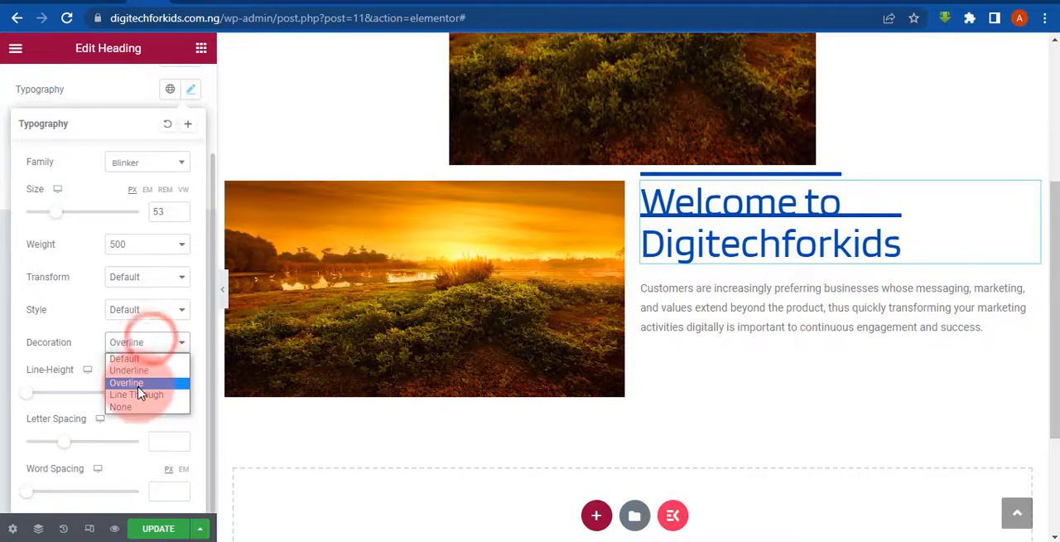
{"action": "left_click", "coordinate": [137, 395]}
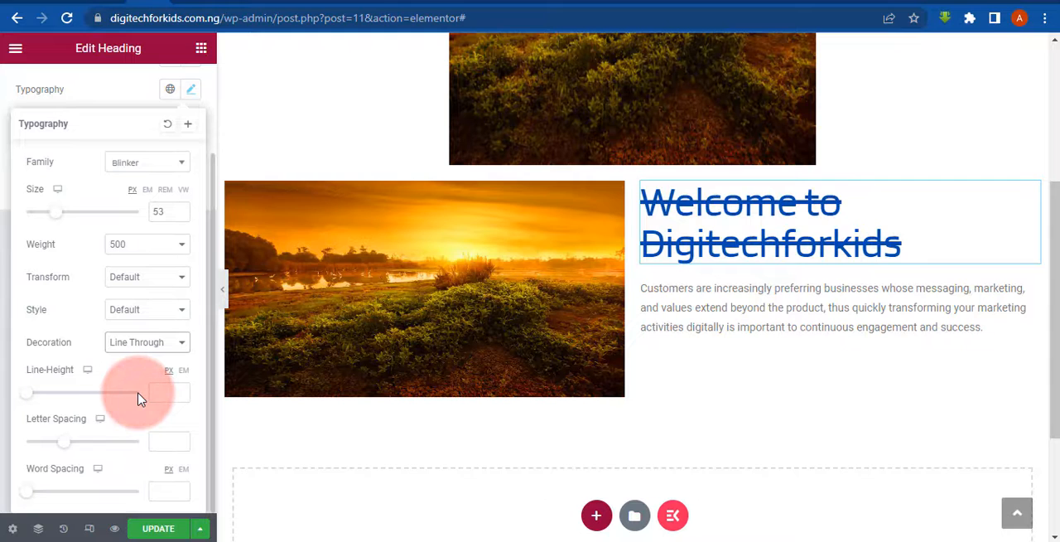
{"action": "left_click", "coordinate": [137, 343]}
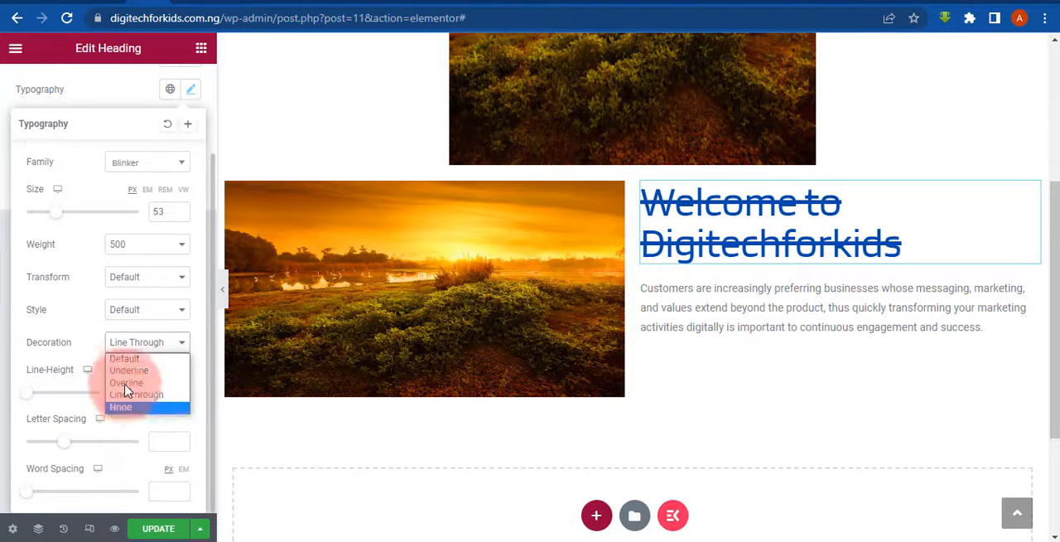
{"action": "left_click", "coordinate": [131, 358]}
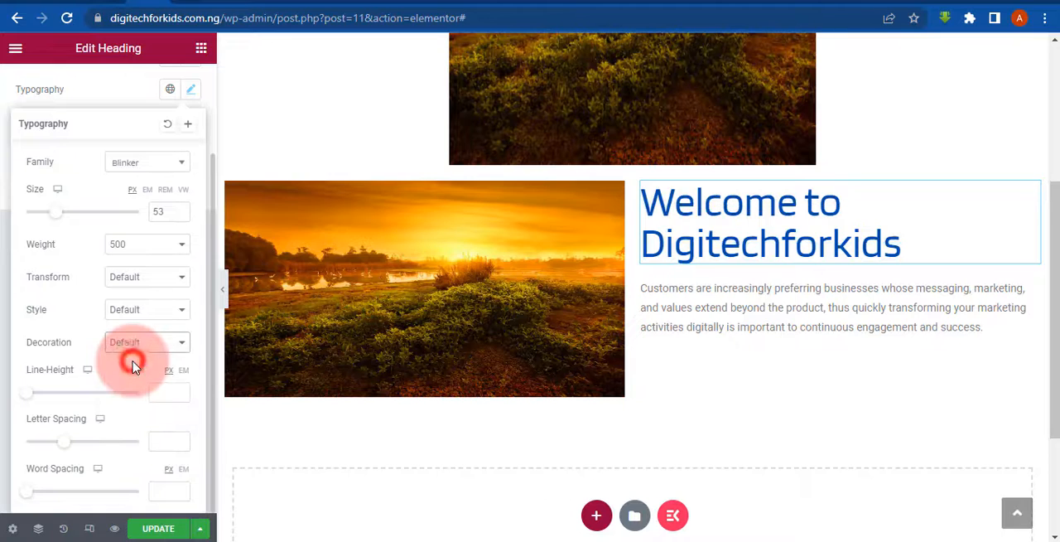
{"action": "left_click", "coordinate": [18, 309]}
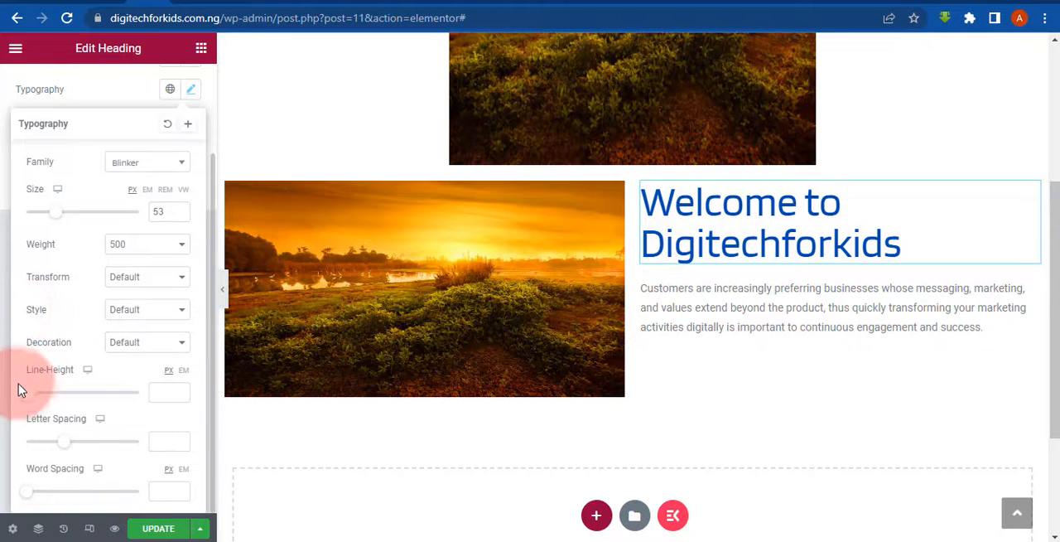
- Set the welcome heading's line height to 100 px
{"action": "left_click_drag", "start_coordinate": [30, 400], "coordinate": [213, 402]}
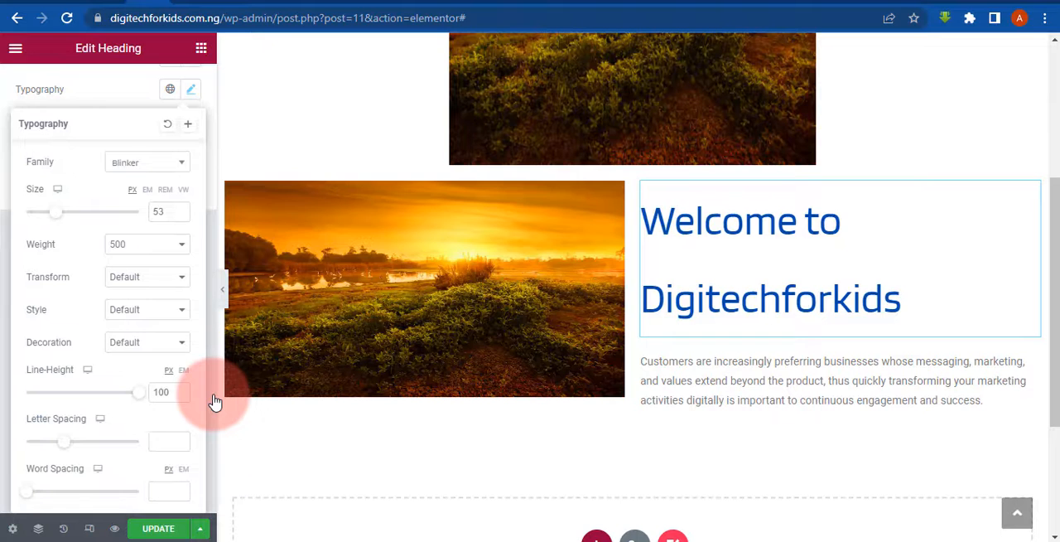
- Set the welcome heading's line height to 46 px and its letter spacing to 10
{"action": "left_click_drag", "start_coordinate": [213, 401], "coordinate": [83, 400]}
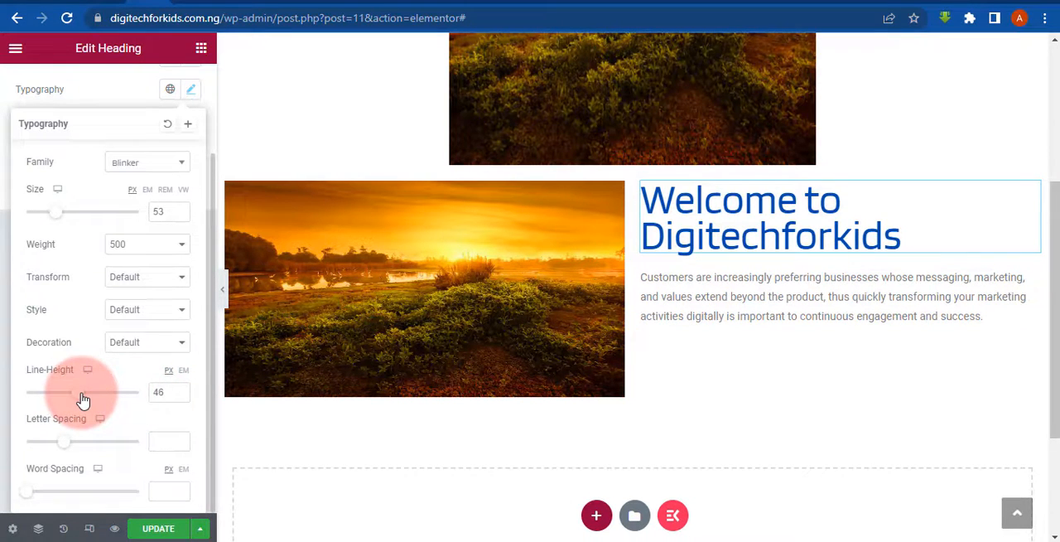
{"action": "mouse_move", "coordinate": [60, 441]}
{"action": "left_mouse_down"}
{"action": "mouse_move", "coordinate": [72, 451]}
{"action": "mouse_move", "coordinate": [201, 444]}
{"action": "mouse_move", "coordinate": [5, 442]}
{"action": "mouse_move", "coordinate": [72, 444]}
{"action": "mouse_move", "coordinate": [72, 433]}
{"action": "left_mouse_up"}
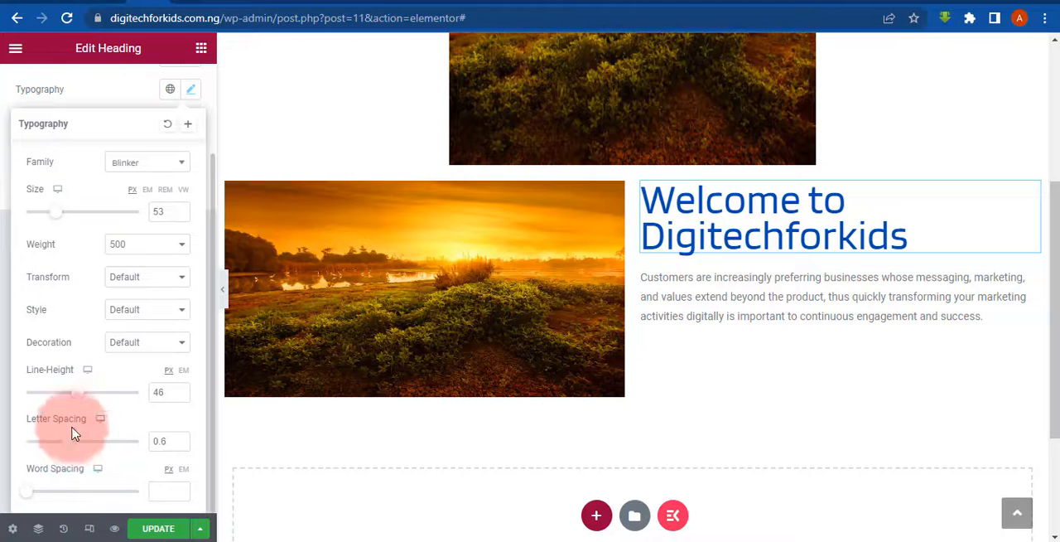
{"action": "left_click_drag", "start_coordinate": [152, 412], "coordinate": [152, 412]}
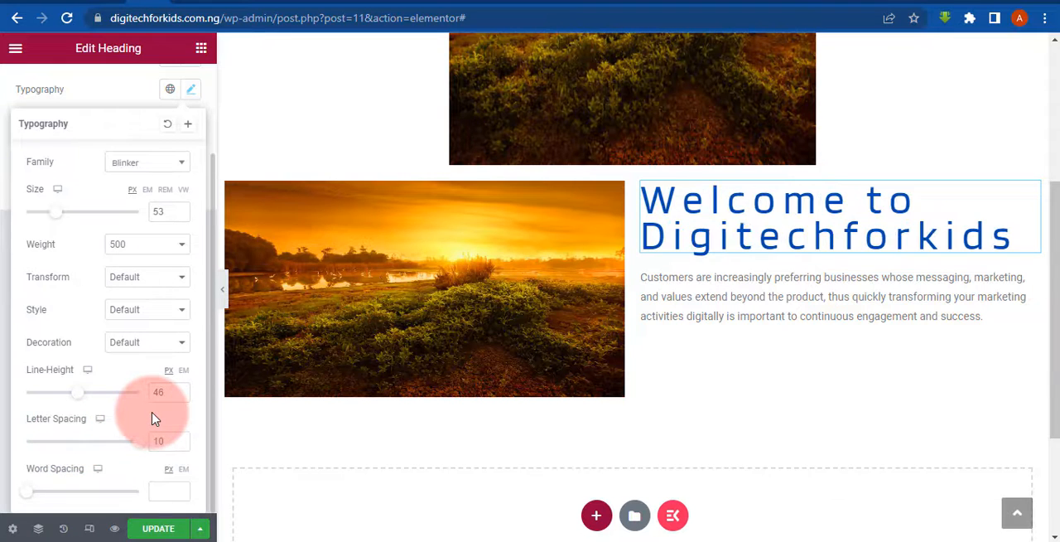
{"action": "mouse_move", "coordinate": [38, 499]}
{"action": "left_mouse_down"}
{"action": "mouse_move", "coordinate": [185, 491]}
{"action": "mouse_move", "coordinate": [2, 485]}
{"action": "left_mouse_up"}
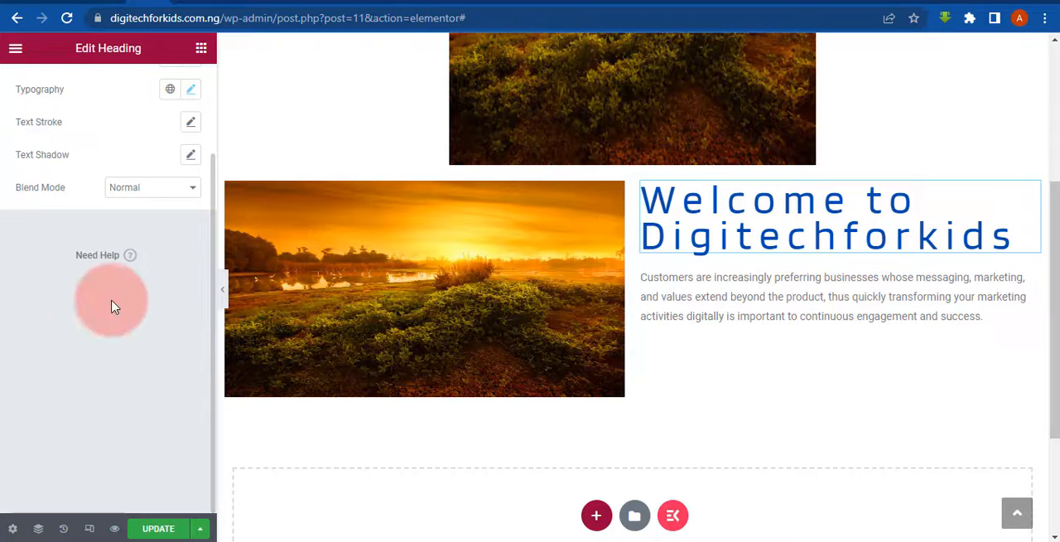
{"action": "left_click", "coordinate": [509, 432]}
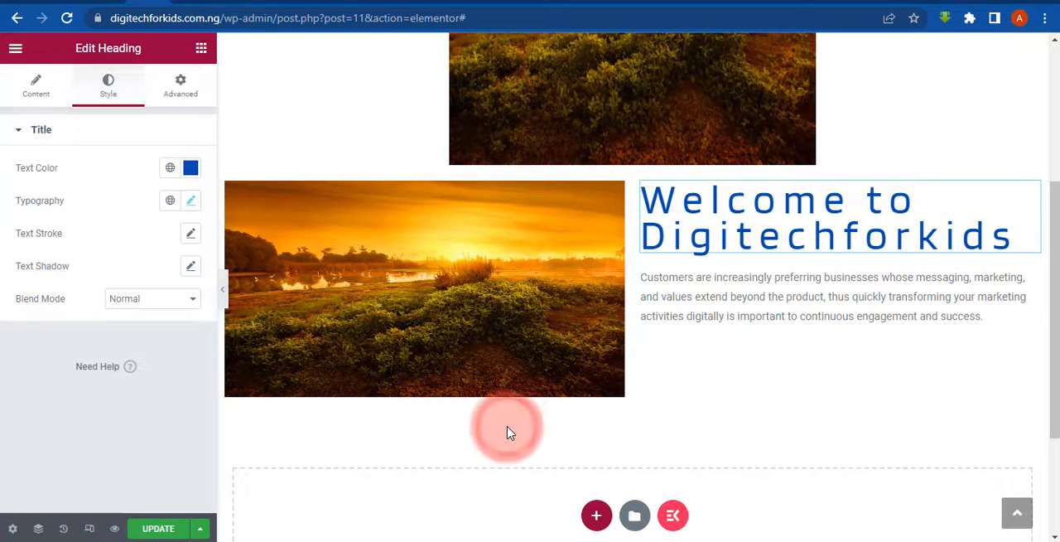
- Try adjusting the text stroke width of the welcome heading
{"action": "left_click", "coordinate": [193, 233]}
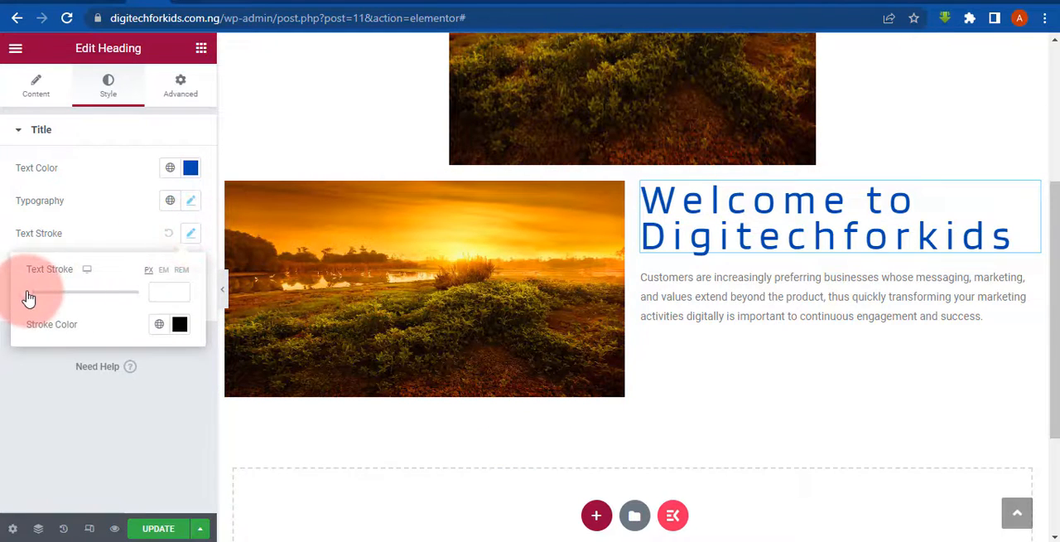
{"action": "mouse_move", "coordinate": [28, 291]}
{"action": "left_mouse_down"}
{"action": "mouse_move", "coordinate": [177, 286]}
{"action": "mouse_move", "coordinate": [0, 321]}
{"action": "left_mouse_up"}
{"action": "left_click", "coordinate": [2, 388]}
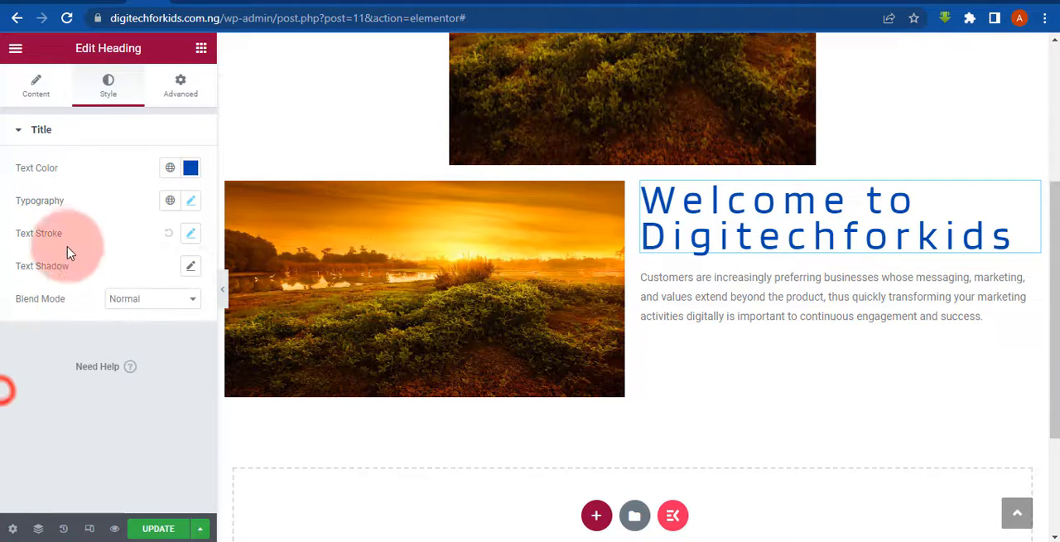
- Try the Poppins font family on the welcome heading and restore Blinker
{"action": "left_click", "coordinate": [192, 201]}
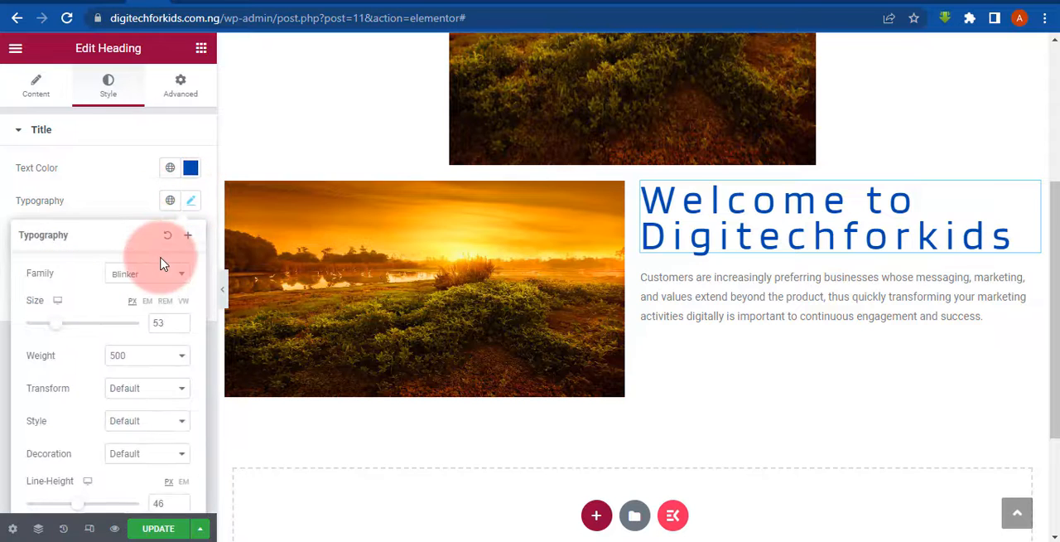
{"action": "left_click", "coordinate": [128, 282]}
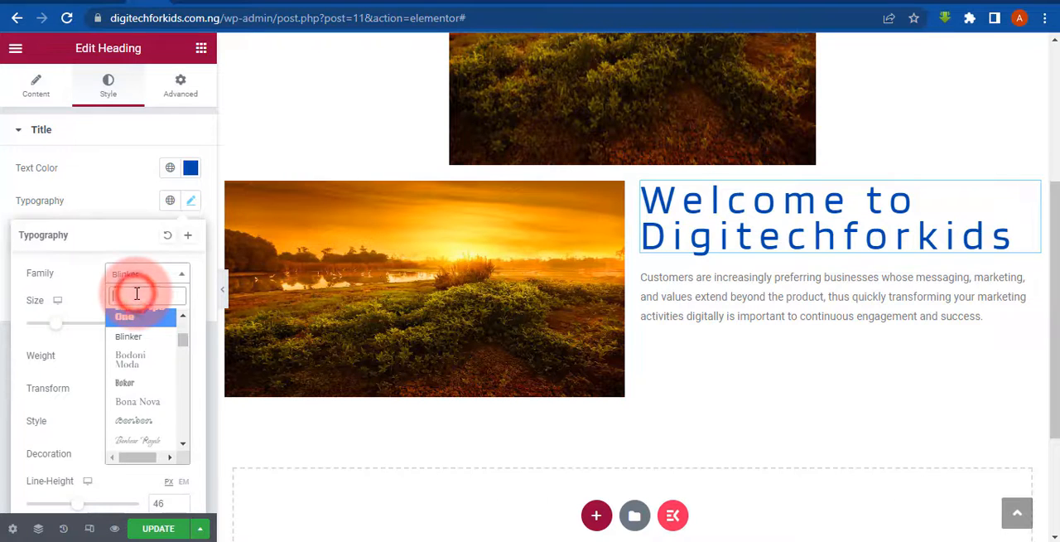
{"action": "type", "text": "popp"}
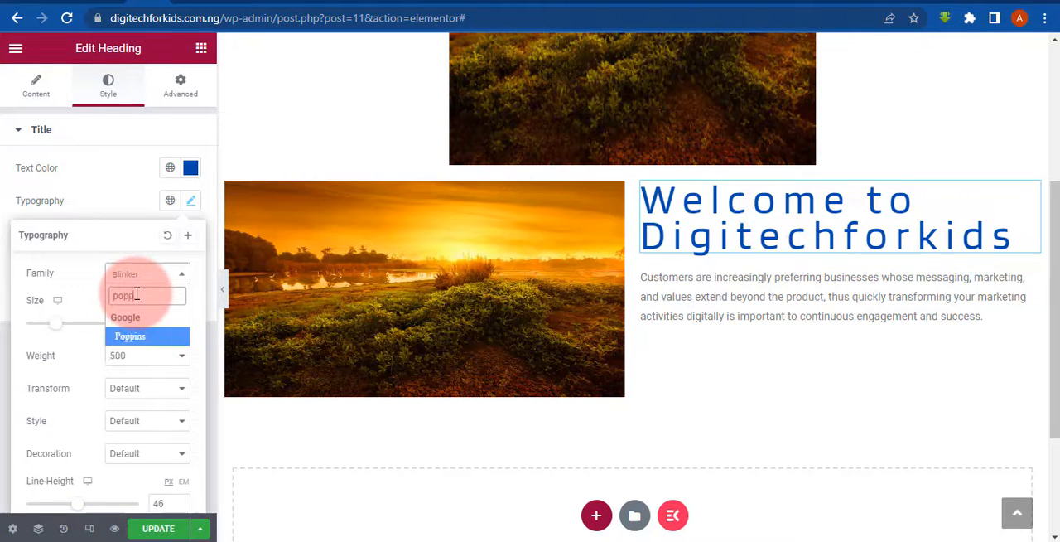
{"action": "left_click", "coordinate": [142, 336]}
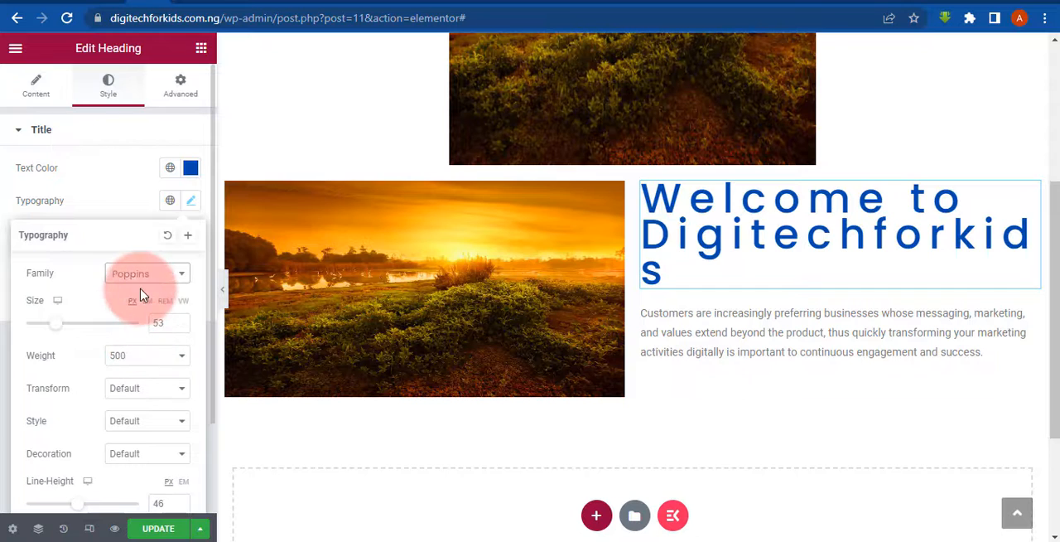
{"action": "left_click", "coordinate": [135, 274]}
{"action": "left_click", "coordinate": [116, 298]}
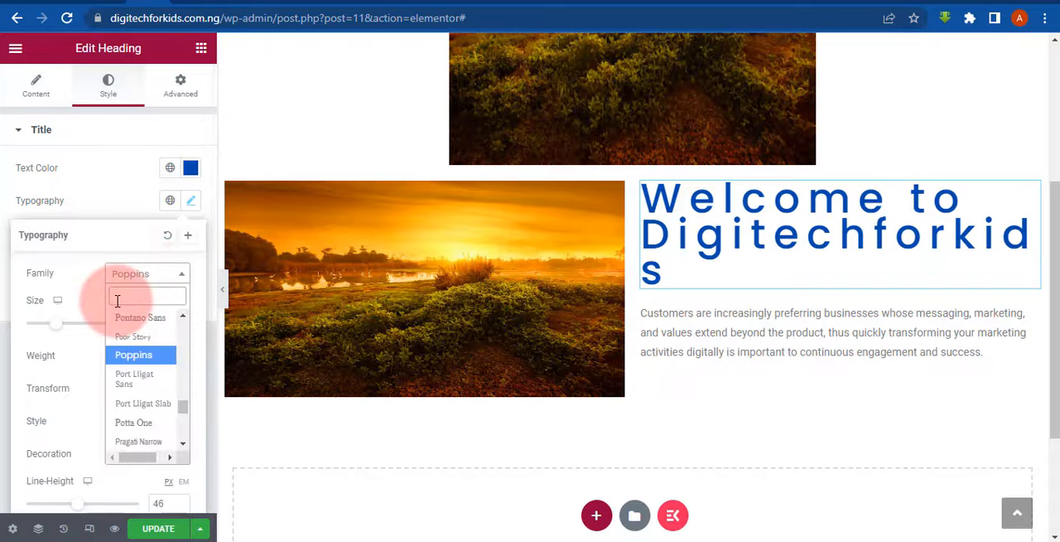
{"action": "type", "text": "v"}
{"action": "key", "text": "BackSpace"}
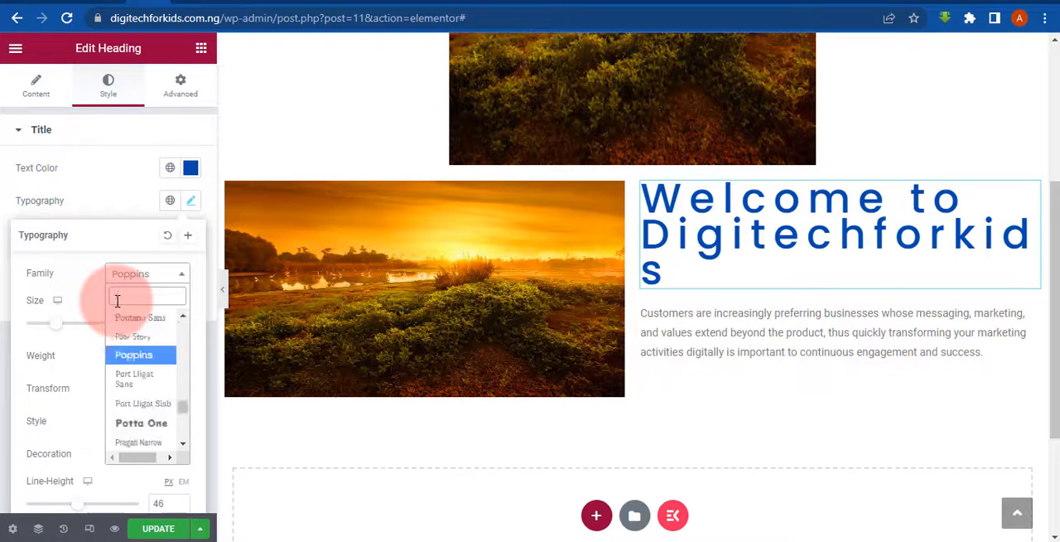
{"action": "type", "text": "bli"}
{"action": "left_click", "coordinate": [131, 338]}
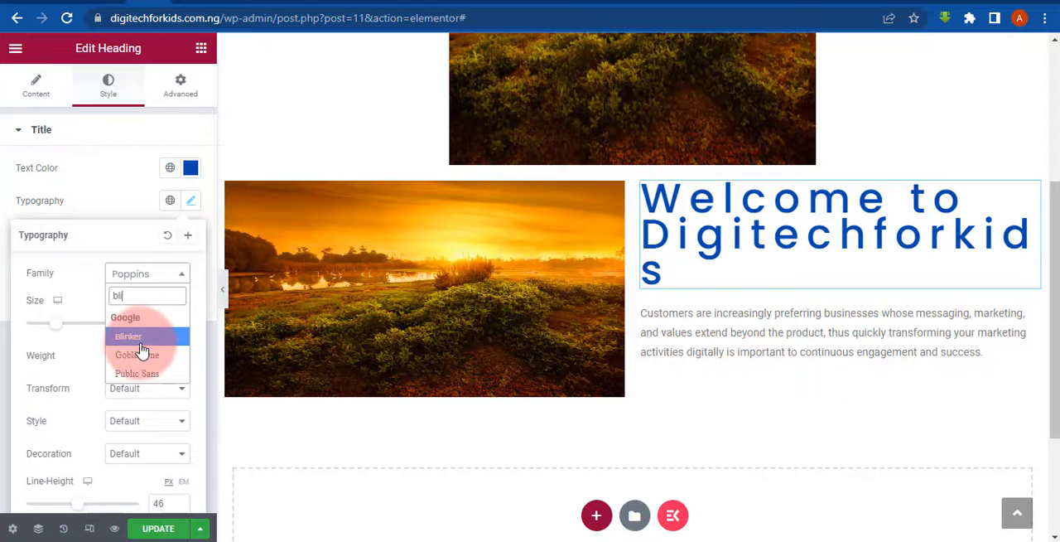
{"action": "left_click", "coordinate": [133, 338]}
{"action": "left_click", "coordinate": [507, 322]}
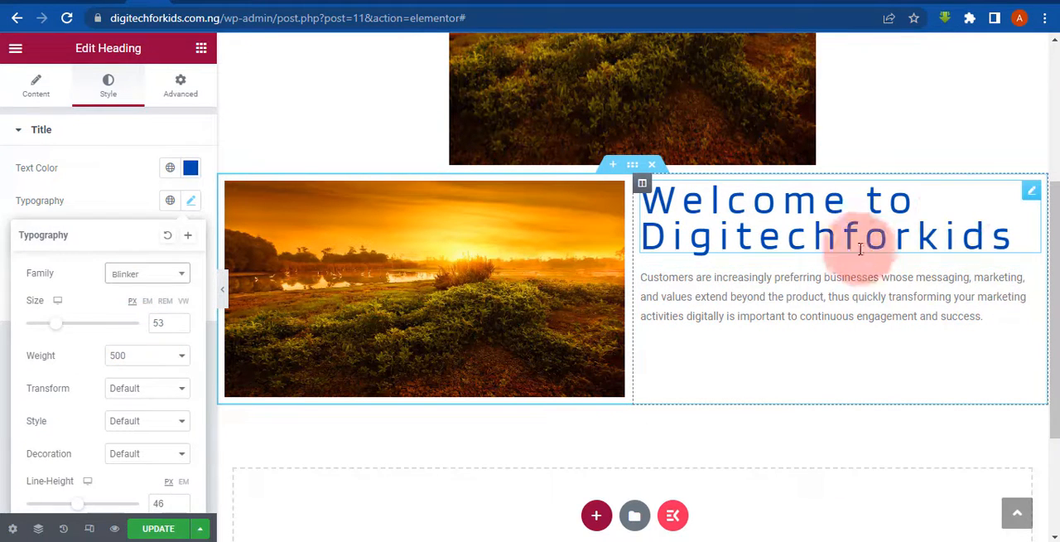
- Try centre alignment on the paragraph below the welcome heading and set it to left alignment
{"action": "left_click", "coordinate": [1031, 282]}
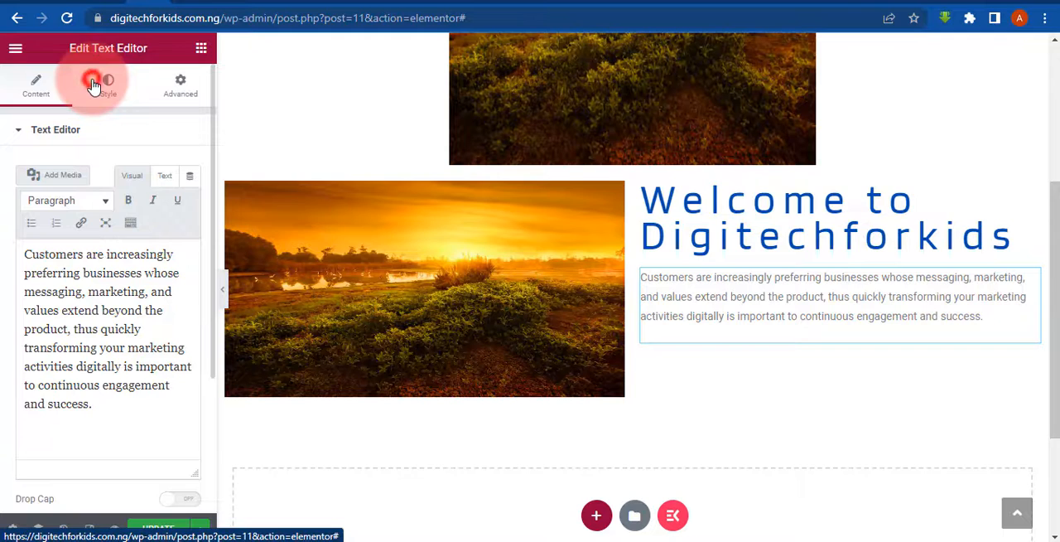
{"action": "left_click", "coordinate": [93, 84]}
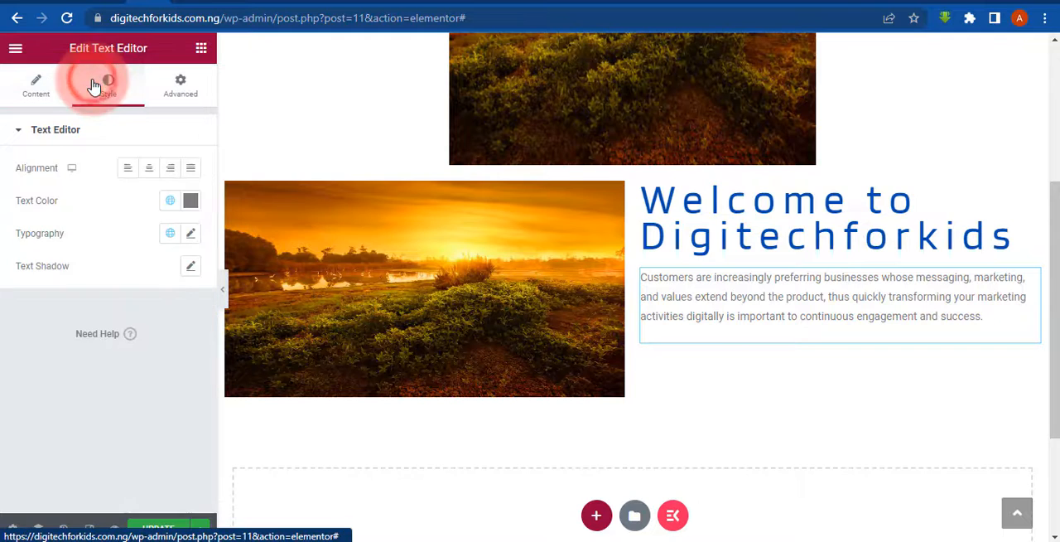
{"action": "left_click", "coordinate": [147, 172]}
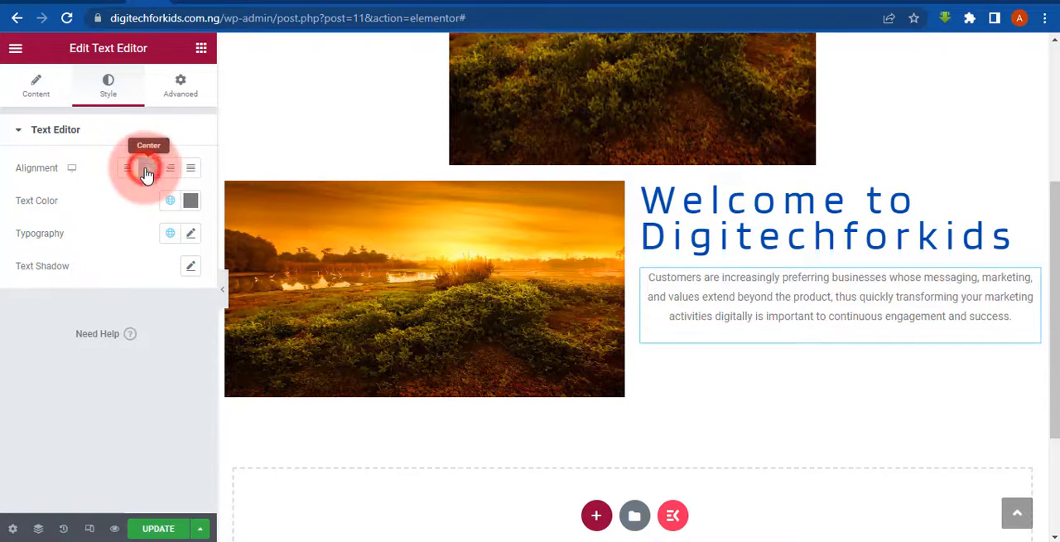
{"action": "left_click", "coordinate": [131, 170]}
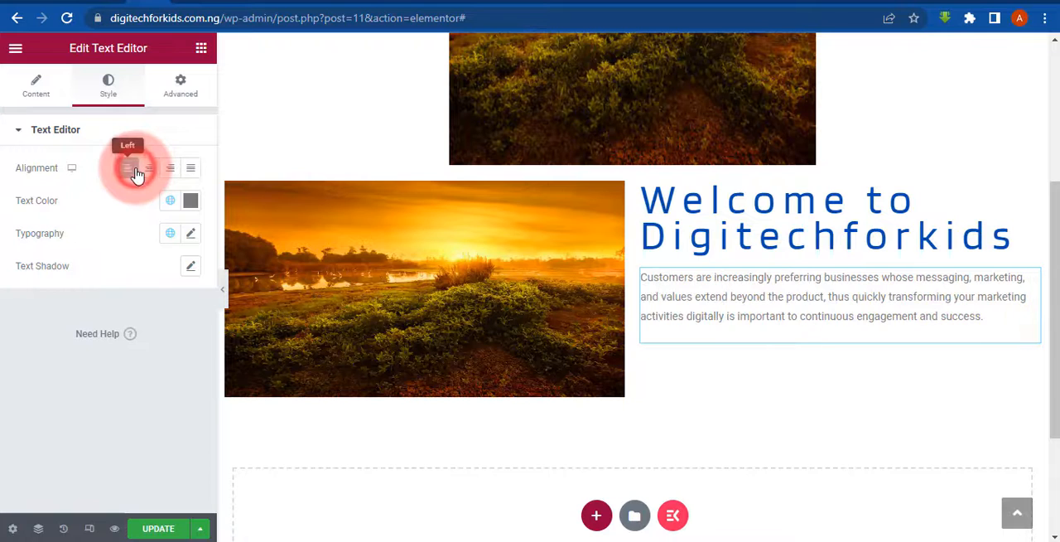
- Try a dark green text color (#3B7D41) on the paragraph below the heading
{"action": "left_click", "coordinate": [192, 202]}
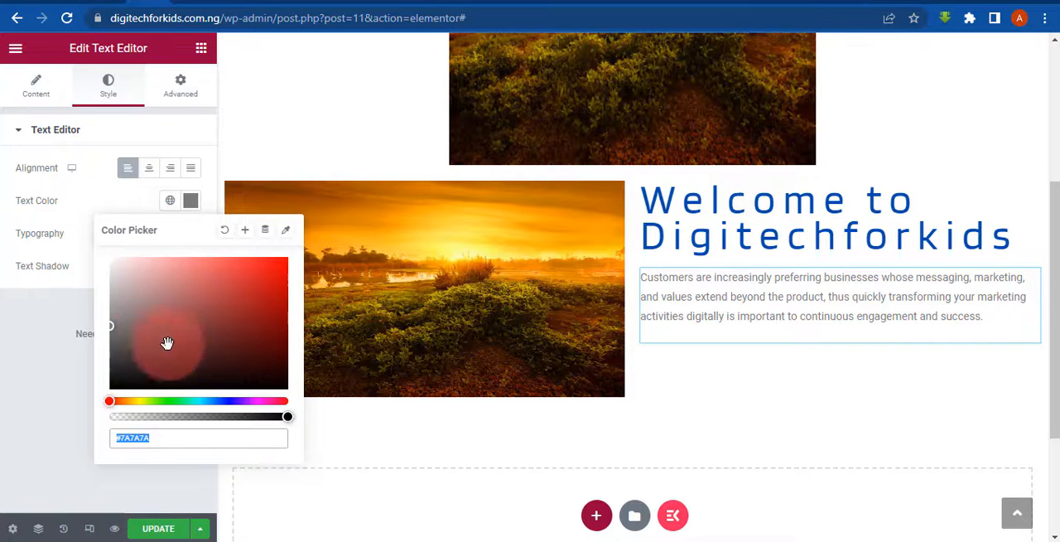
{"action": "left_click", "coordinate": [114, 404]}
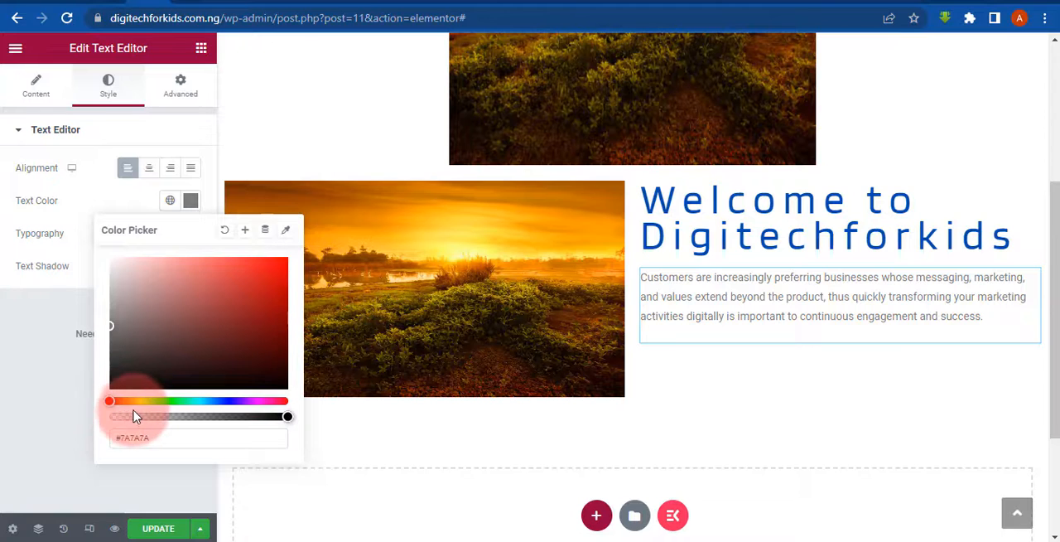
{"action": "left_click", "coordinate": [117, 401]}
{"action": "left_click_drag", "start_coordinate": [141, 401], "coordinate": [215, 403]}
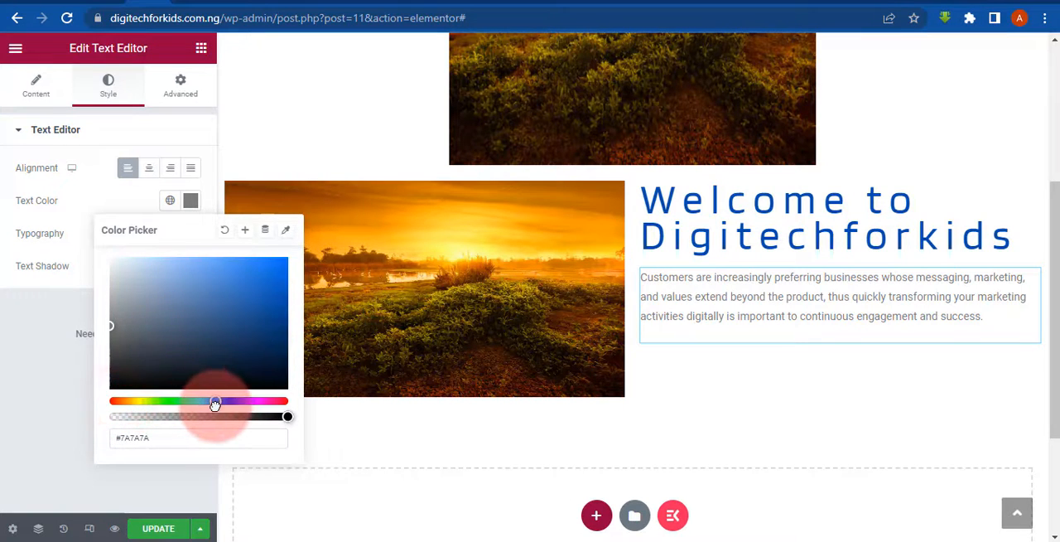
{"action": "left_click", "coordinate": [170, 402]}
{"action": "left_click", "coordinate": [204, 325]}
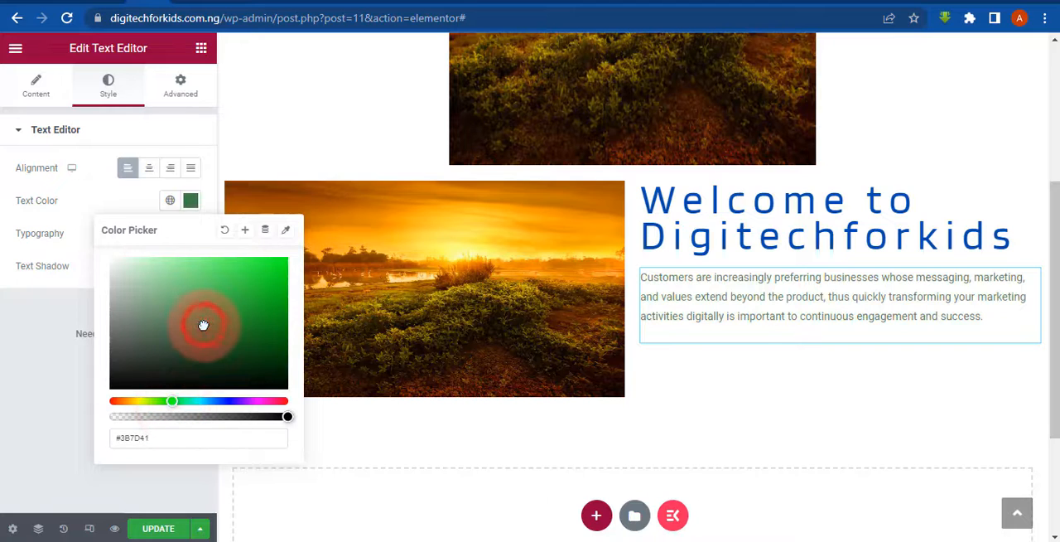
{"action": "left_click", "coordinate": [276, 415]}
- Set the paragraph's text color to light red (#F95D5D)
{"action": "left_click_drag", "start_coordinate": [290, 401], "coordinate": [83, 407]}
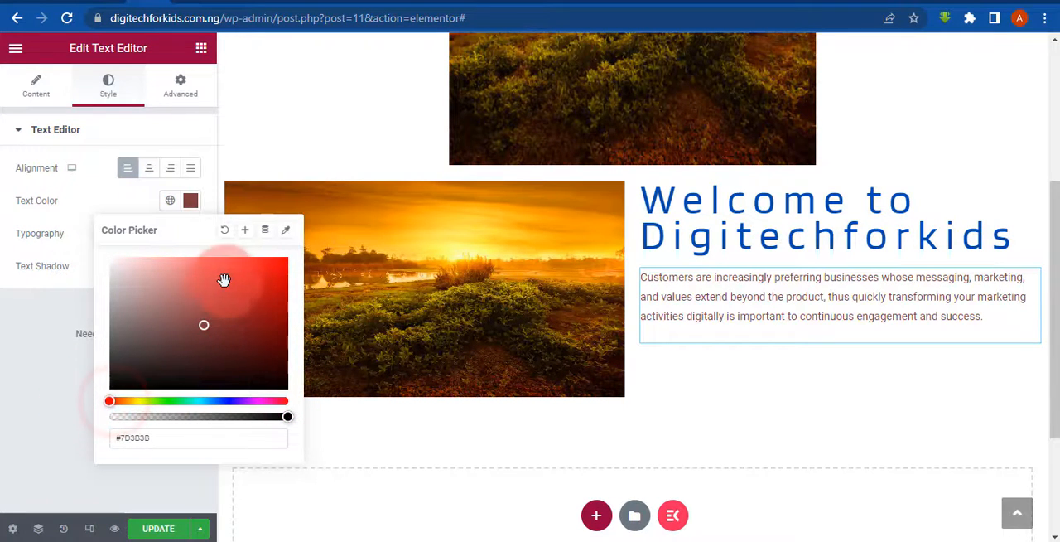
{"action": "left_click_drag", "start_coordinate": [211, 287], "coordinate": [209, 259]}
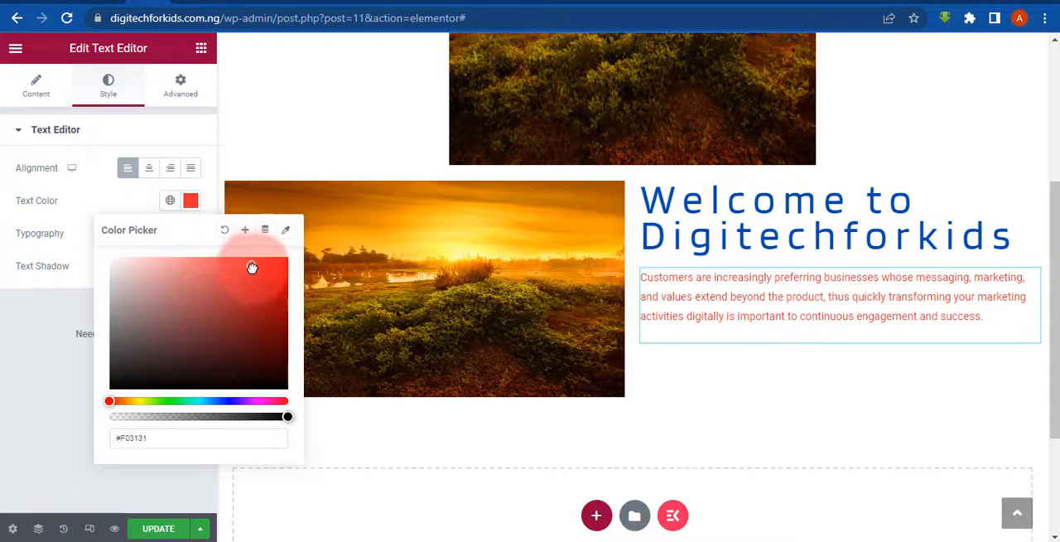
{"action": "left_click_drag", "start_coordinate": [264, 269], "coordinate": [230, 264]}
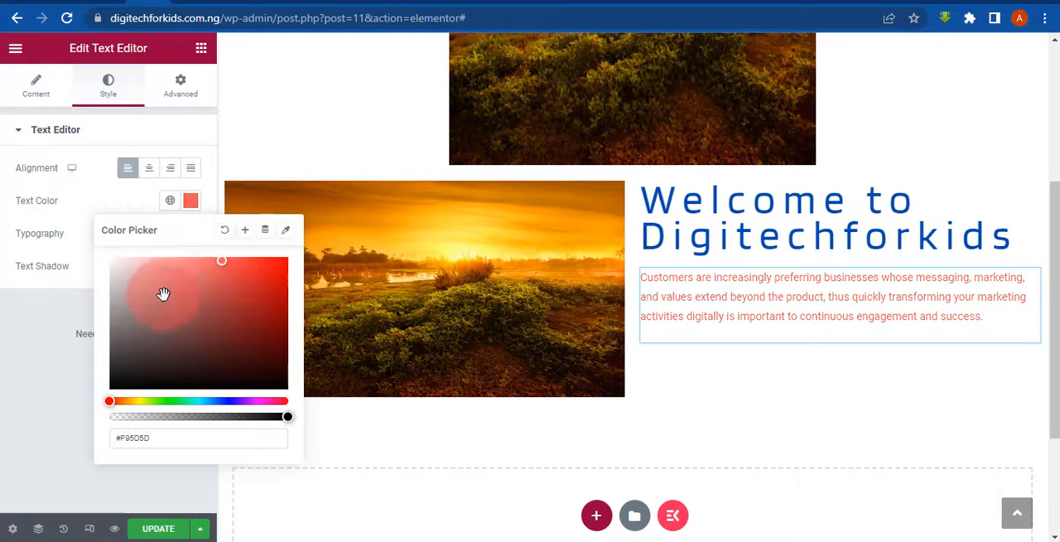
{"action": "left_click", "coordinate": [3, 366]}
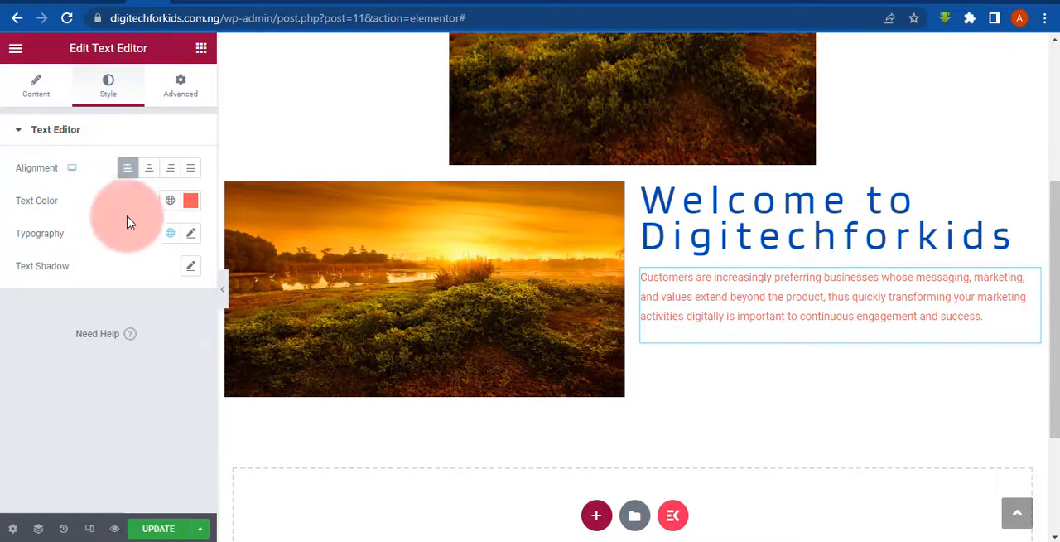
- Look through the paragraph's typography settings and its font family choices
{"action": "left_click", "coordinate": [194, 234]}
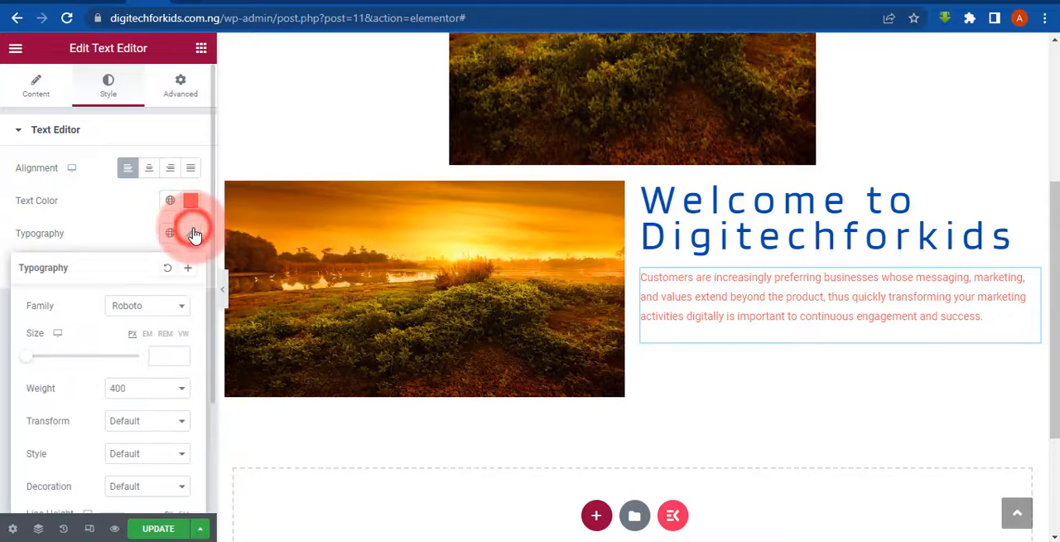
{"action": "left_click", "coordinate": [146, 307]}
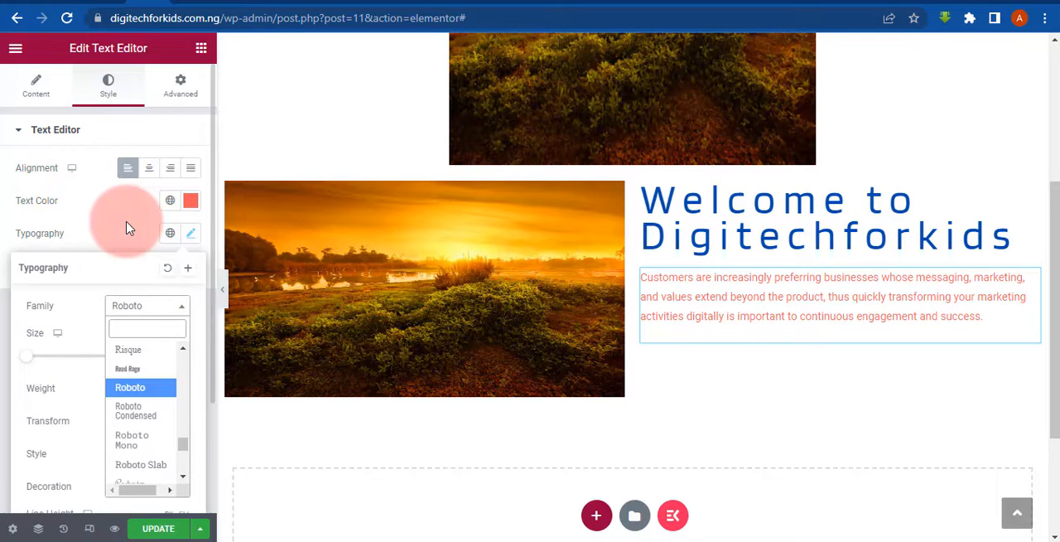
{"action": "left_click", "coordinate": [98, 273]}
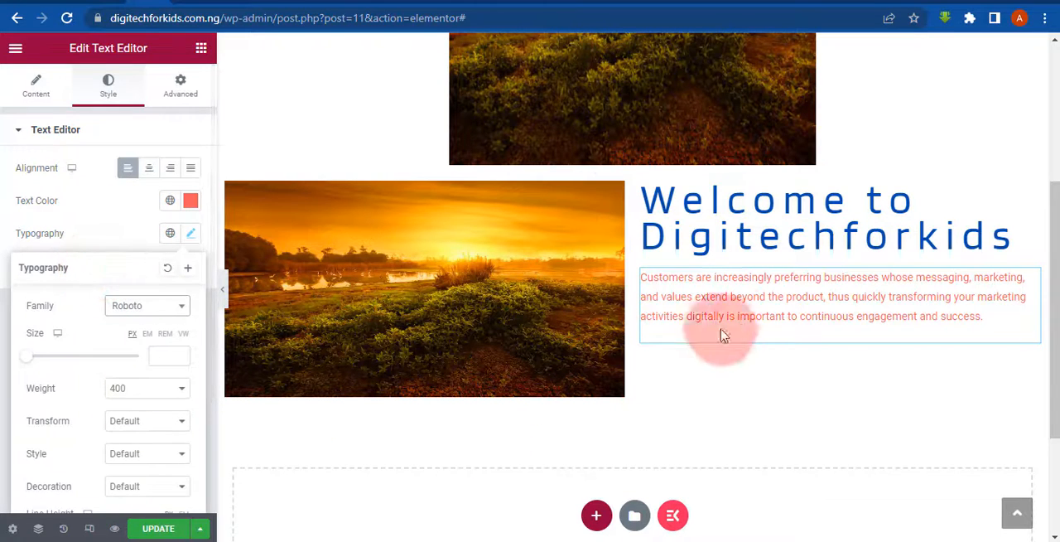
{"action": "left_click", "coordinate": [744, 338]}
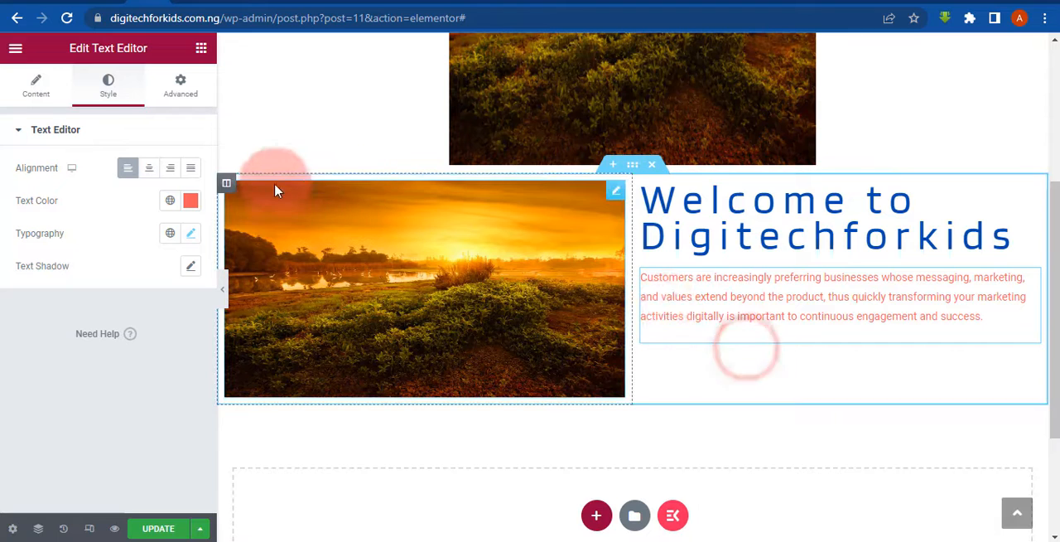
- View the layout settings of the image column and the style settings of the image beside the welcome heading
{"action": "left_click", "coordinate": [228, 185]}
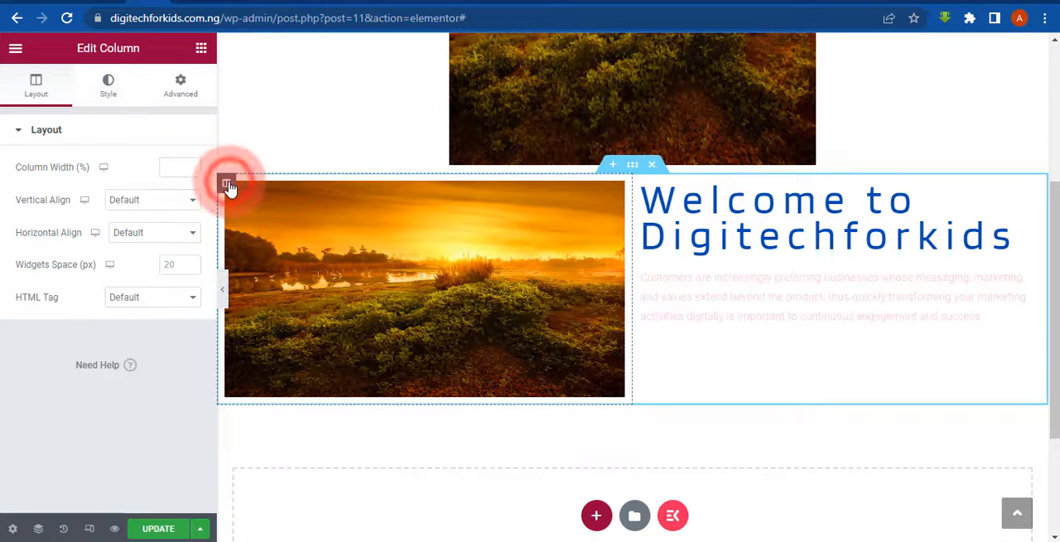
{"action": "left_click", "coordinate": [611, 194]}
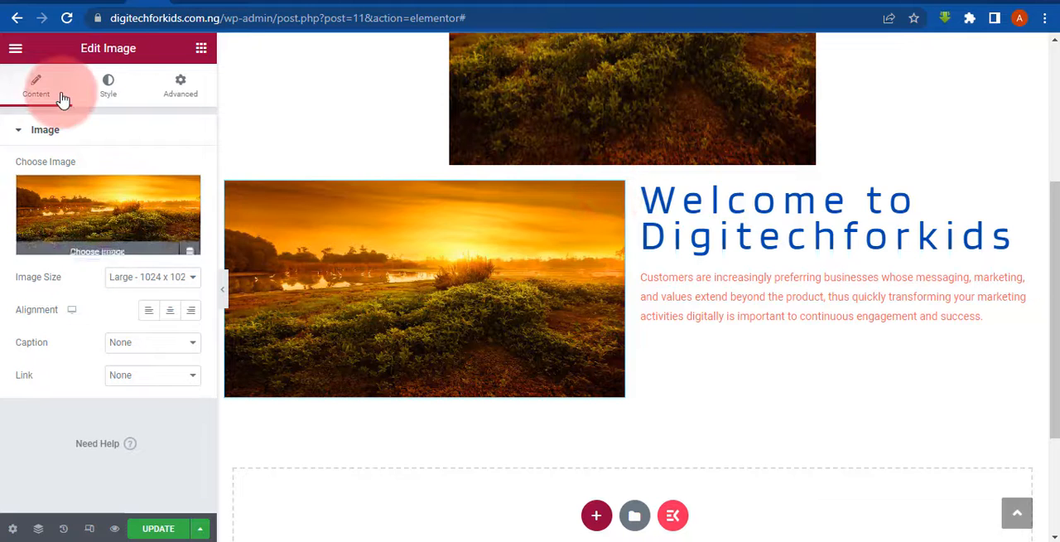
{"action": "left_click", "coordinate": [96, 82]}
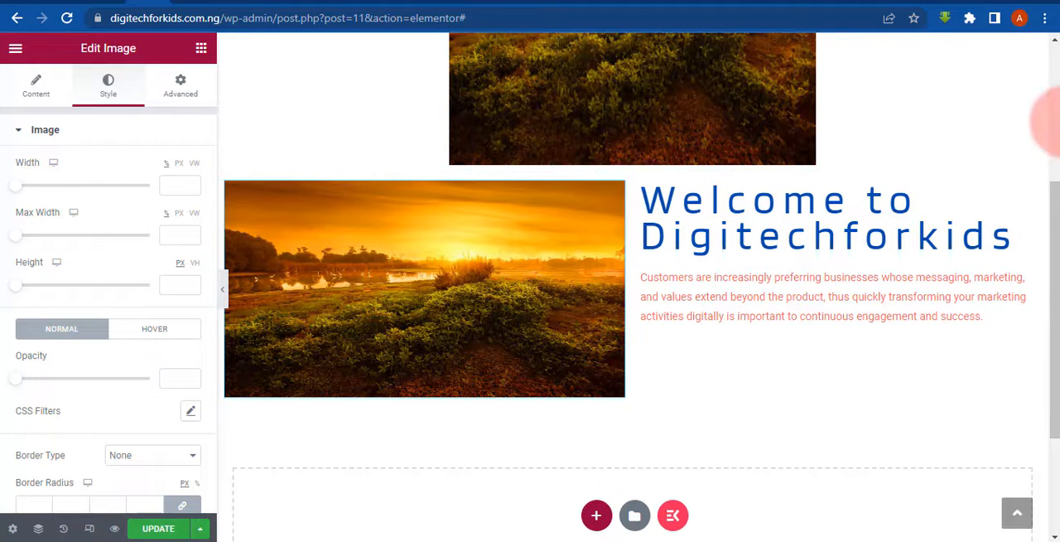
- Switch to the wpdigitallab.com.ng site and examine the Contact Us button in its homepage hero section, returning to the Elementor editor
{"action": "left_click", "coordinate": [745, 2]}
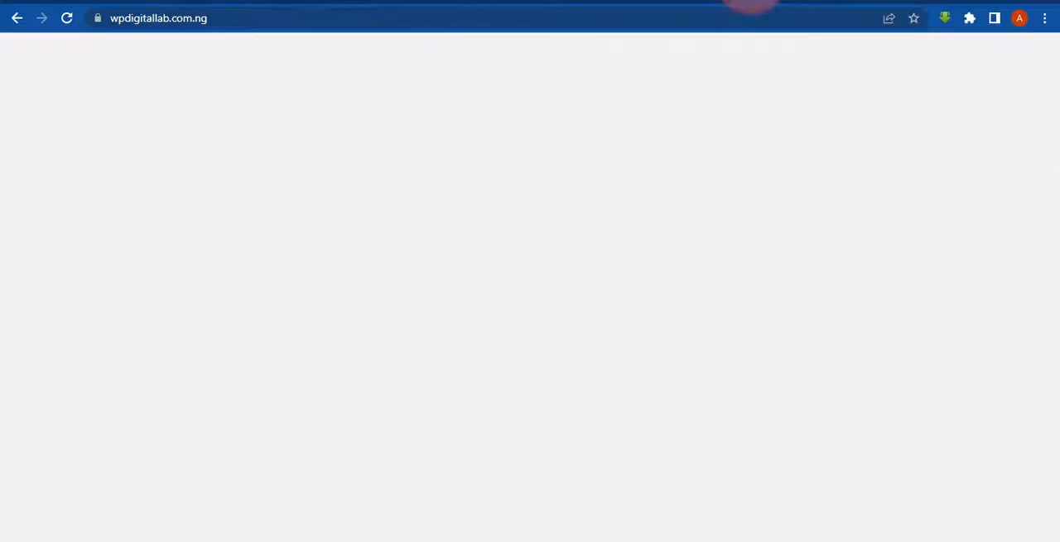
{"action": "left_click_drag", "start_coordinate": [1054, 257], "coordinate": [1055, 117]}
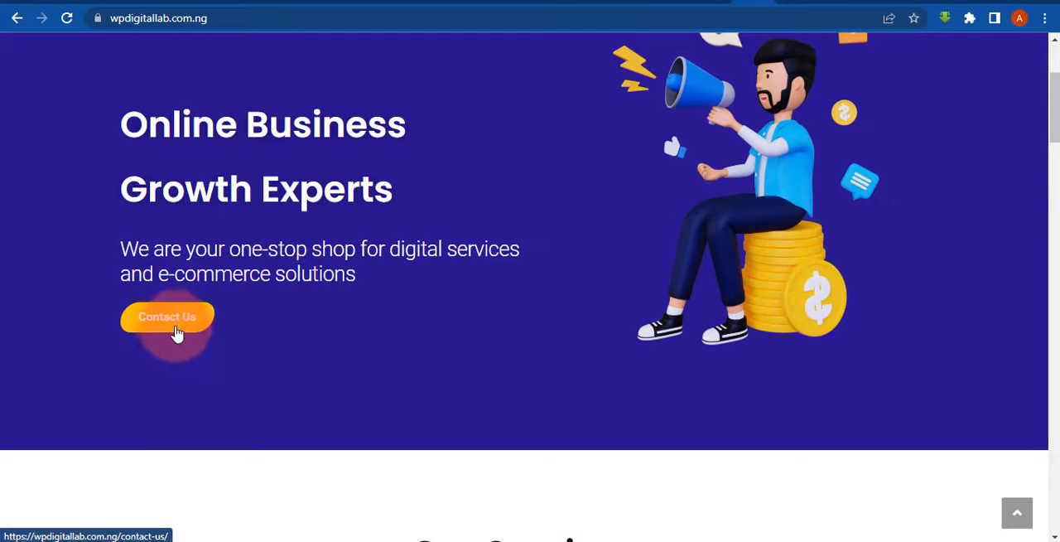
{"action": "left_click", "coordinate": [148, 1]}
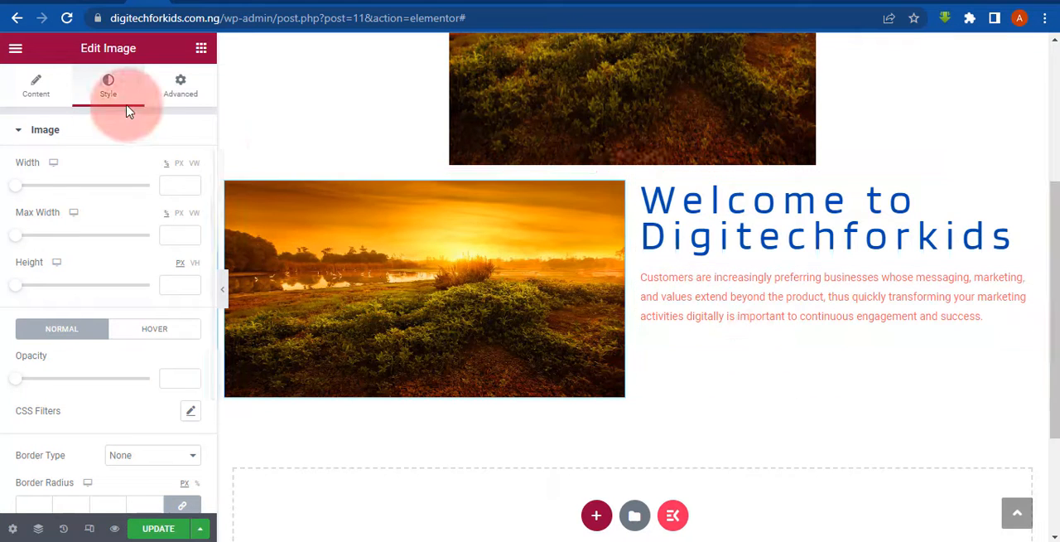
- Add a Button widget below the paragraph in the welcome text column and select it
{"action": "left_click", "coordinate": [200, 47]}
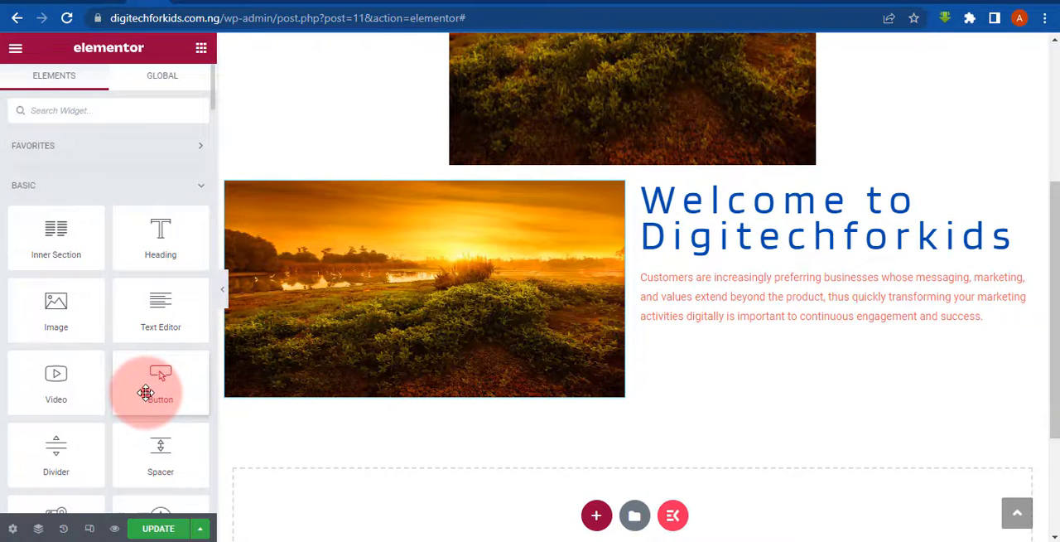
{"action": "left_click_drag", "start_coordinate": [146, 391], "coordinate": [735, 321]}
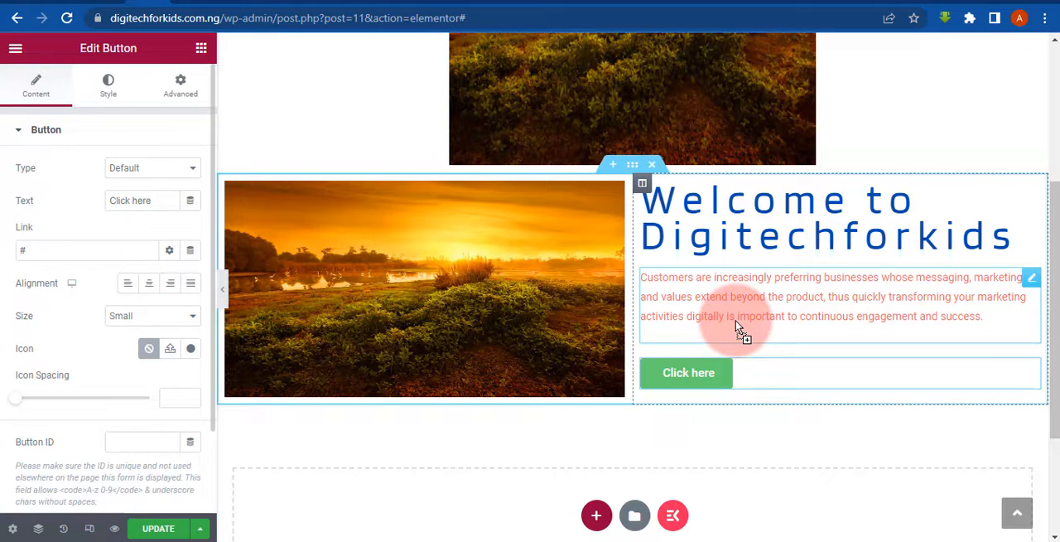
{"action": "left_click", "coordinate": [702, 372]}
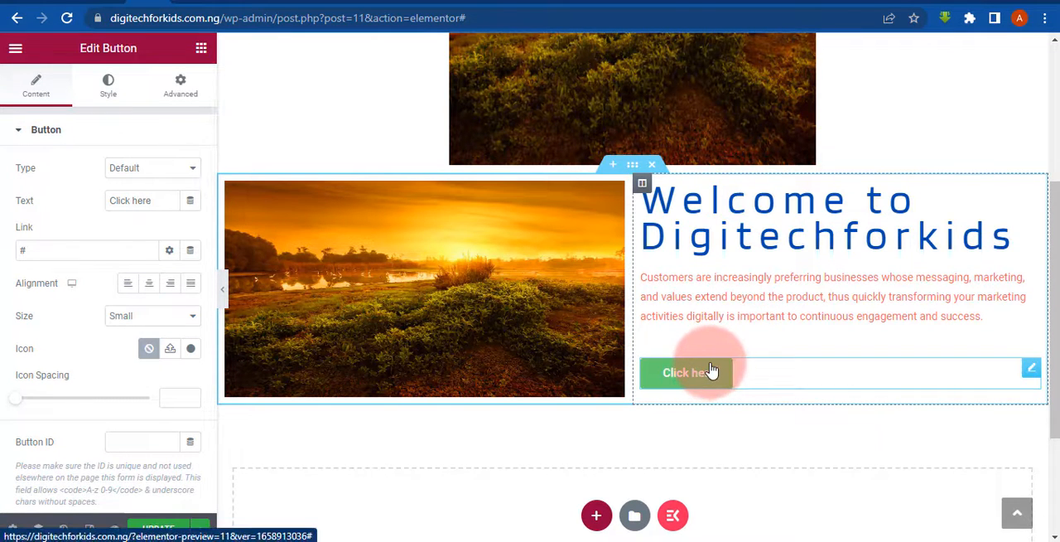
- Try the Info type on the new button and return it to Default
{"action": "left_click", "coordinate": [137, 169]}
{"action": "left_click", "coordinate": [141, 190]}
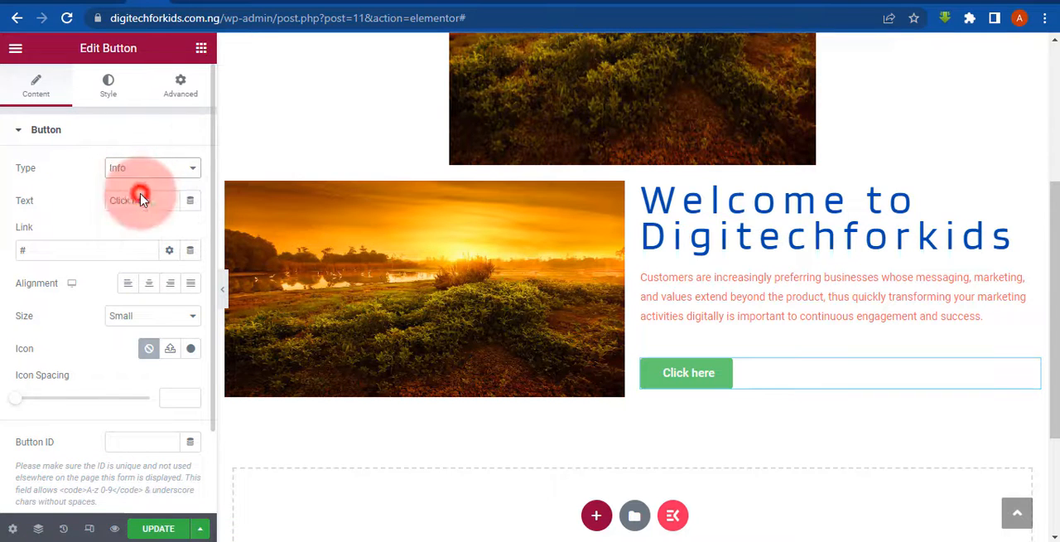
{"action": "left_click", "coordinate": [137, 169]}
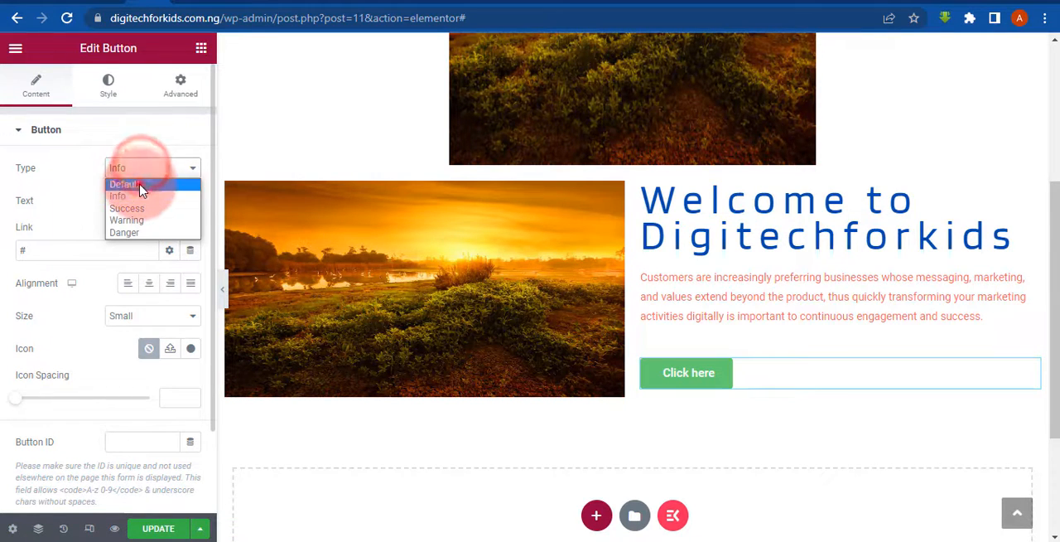
{"action": "left_click", "coordinate": [139, 180]}
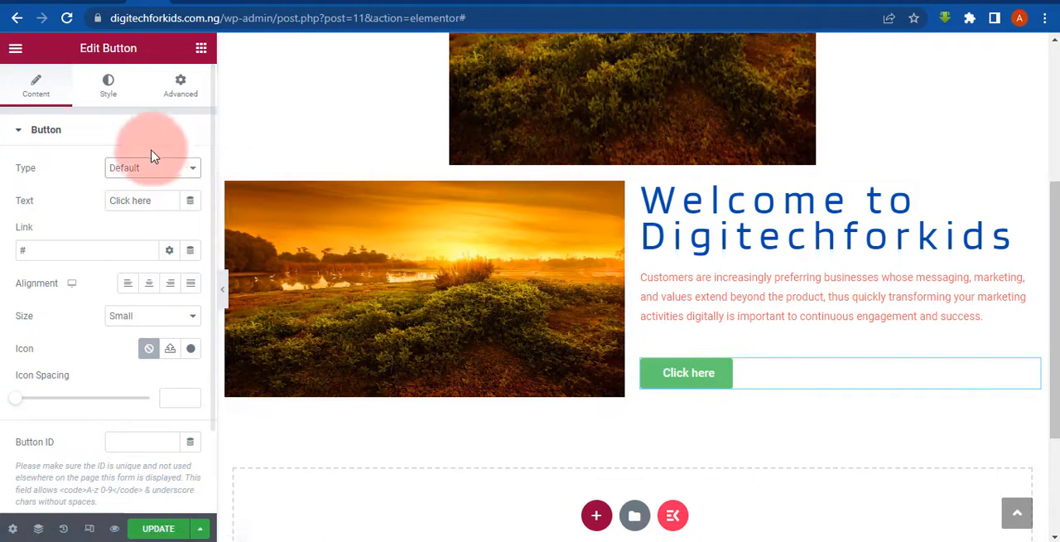
- Change the button's text to "Contact Us", try center and right alignment, and align it left
{"action": "left_click_drag", "start_coordinate": [152, 198], "coordinate": [81, 206]}
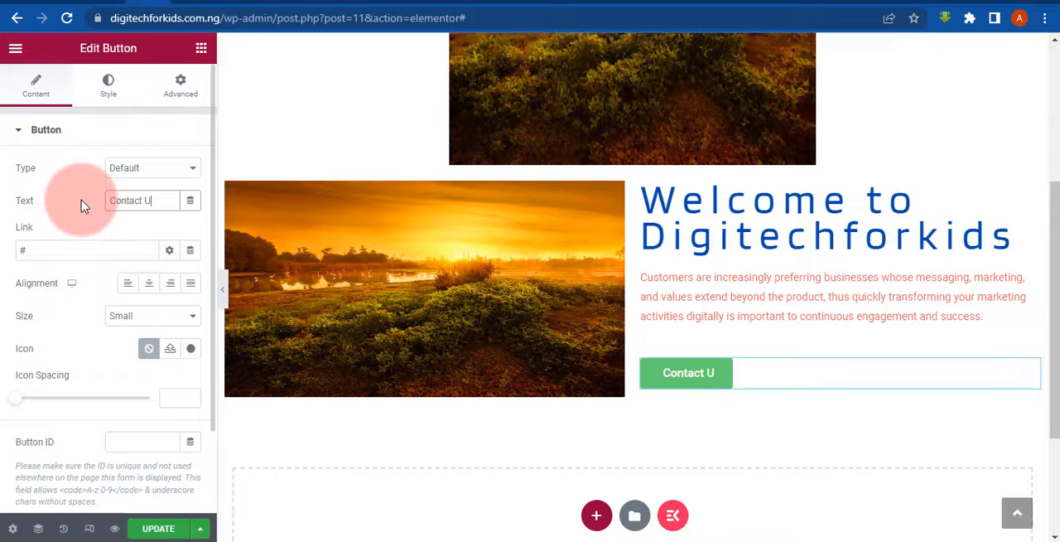
{"action": "left_click", "coordinate": [149, 284]}
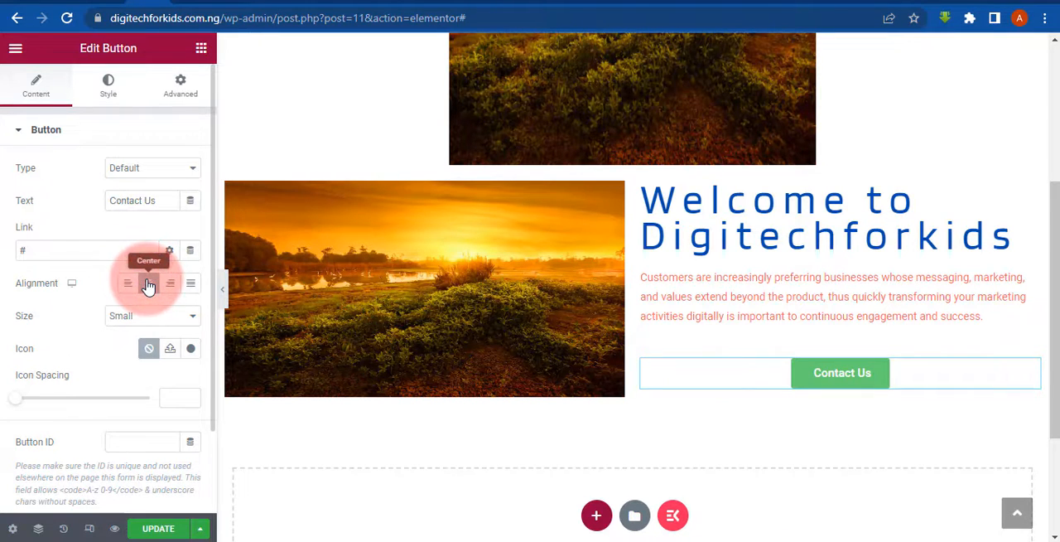
{"action": "left_click", "coordinate": [171, 284]}
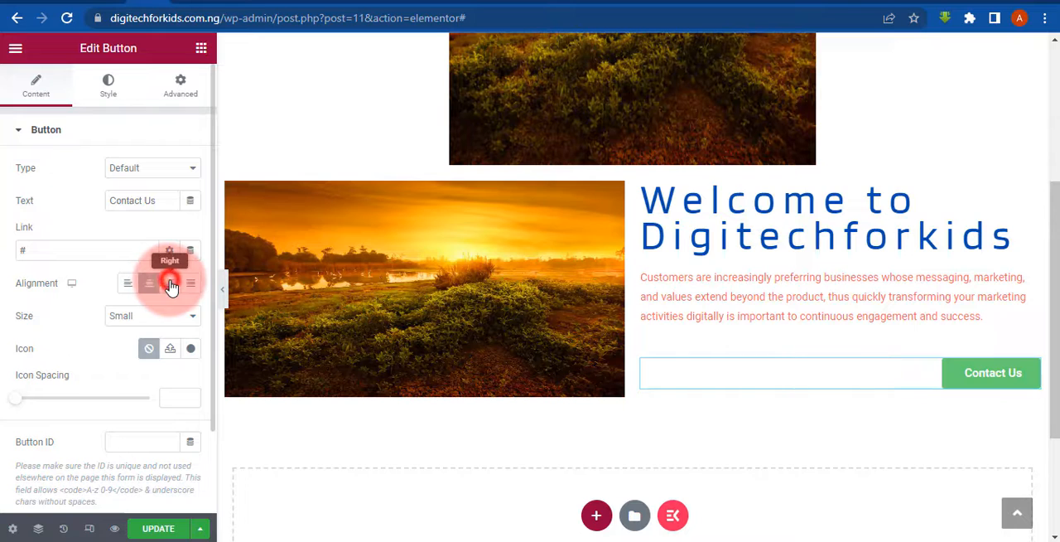
{"action": "left_click", "coordinate": [125, 284]}
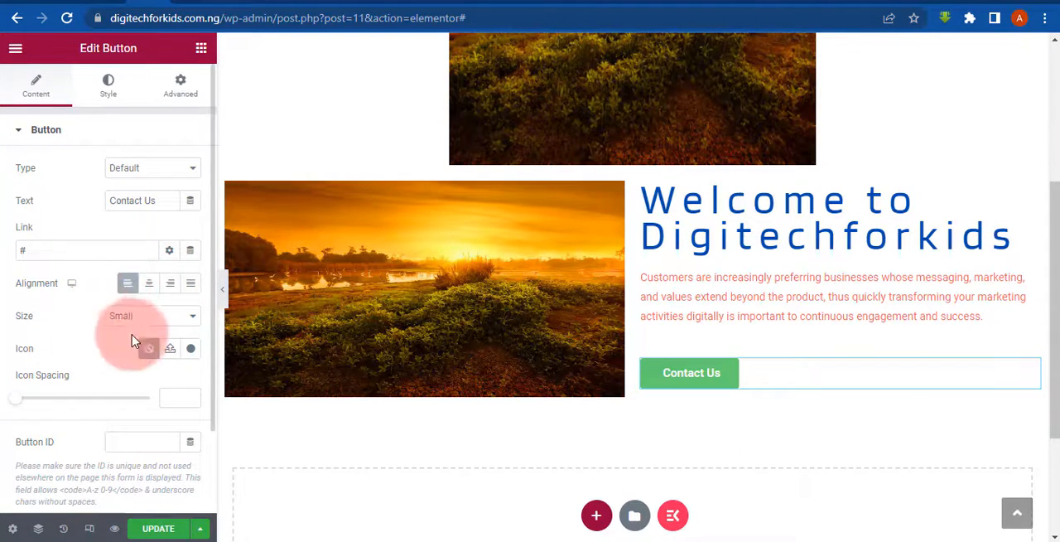
- Try the Large size on the Contact Us button and set its size to Extra Small
{"action": "left_click", "coordinate": [124, 316]}
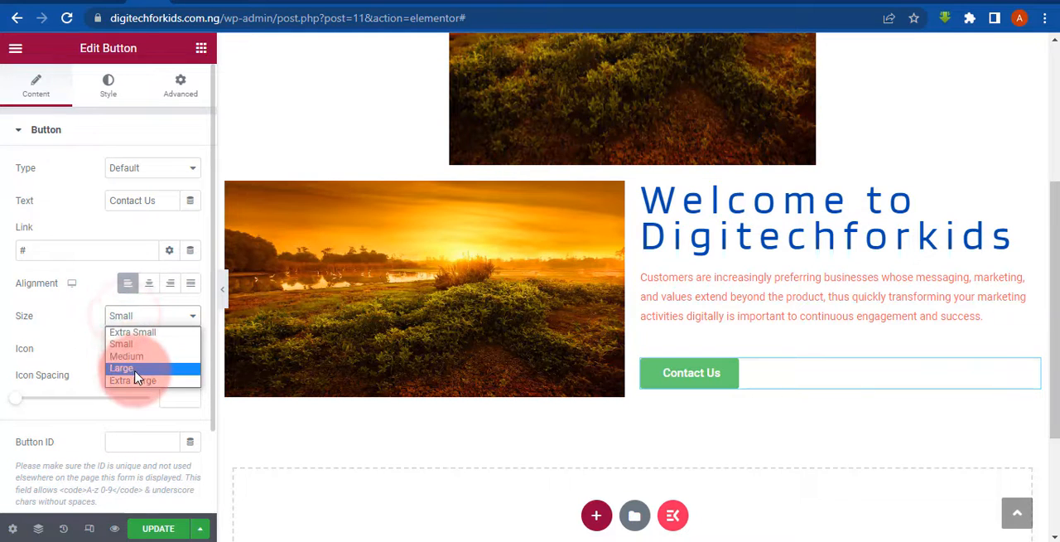
{"action": "left_click", "coordinate": [134, 369]}
{"action": "left_click", "coordinate": [134, 317]}
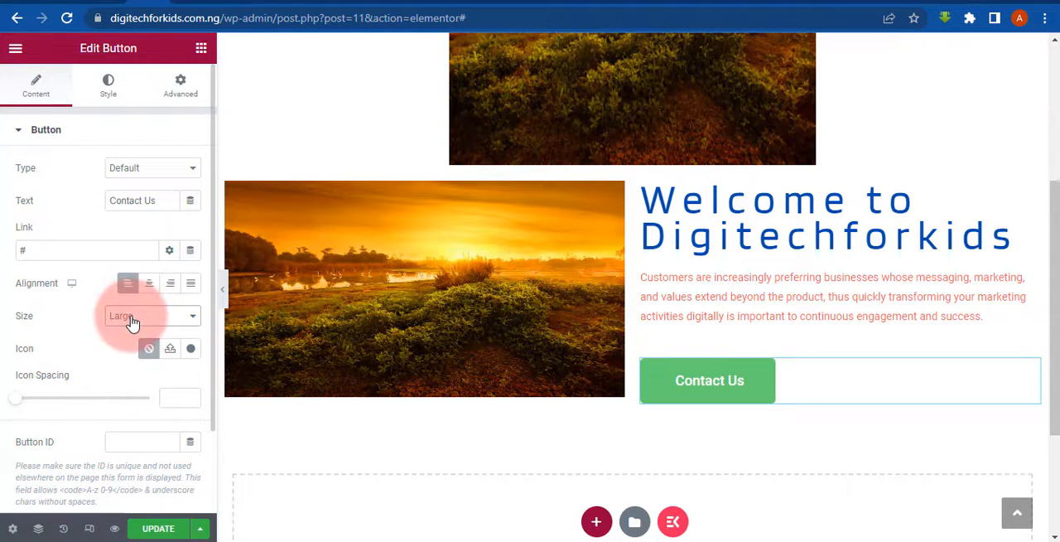
{"action": "left_click", "coordinate": [132, 332]}
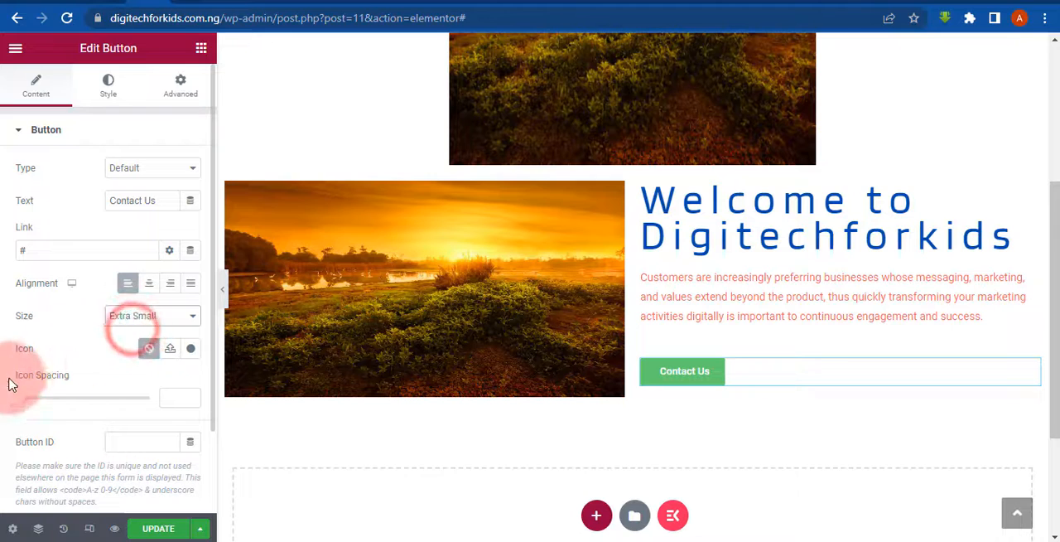
- Try the Blinker, Bokor, Bowlby One and Brawler font families on the Contact Us button's text
{"action": "left_click", "coordinate": [100, 82]}
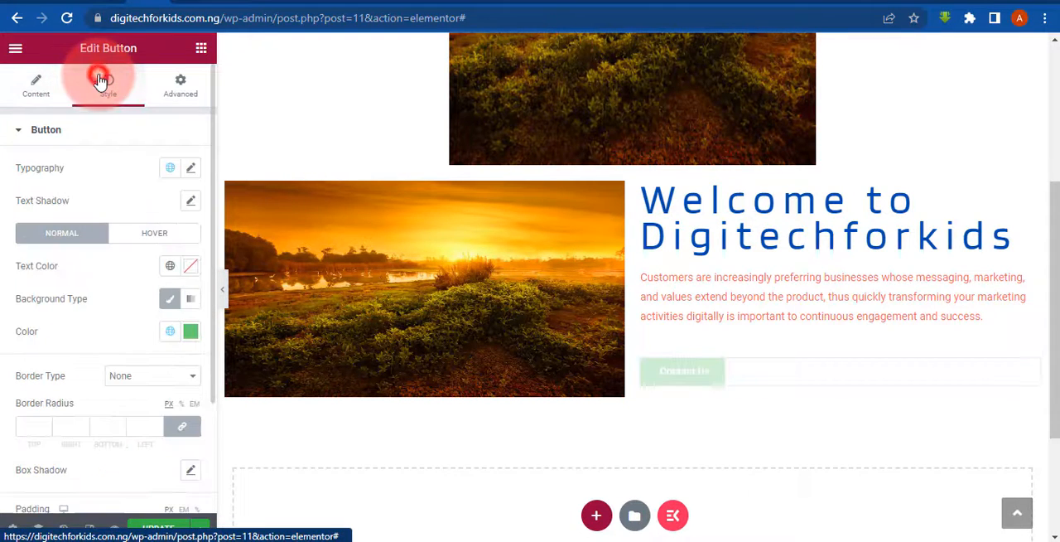
{"action": "left_click", "coordinate": [192, 168]}
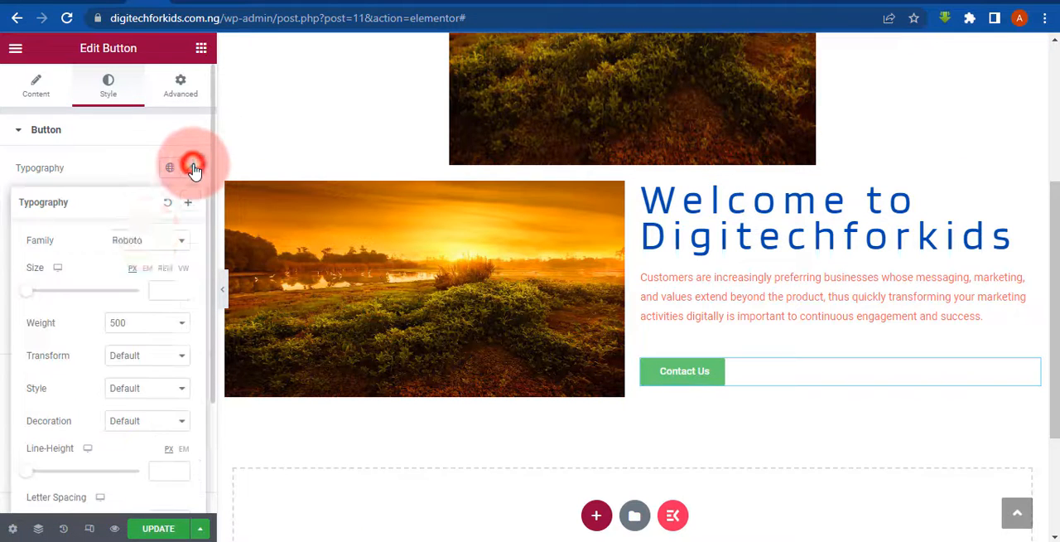
{"action": "left_click", "coordinate": [137, 242]}
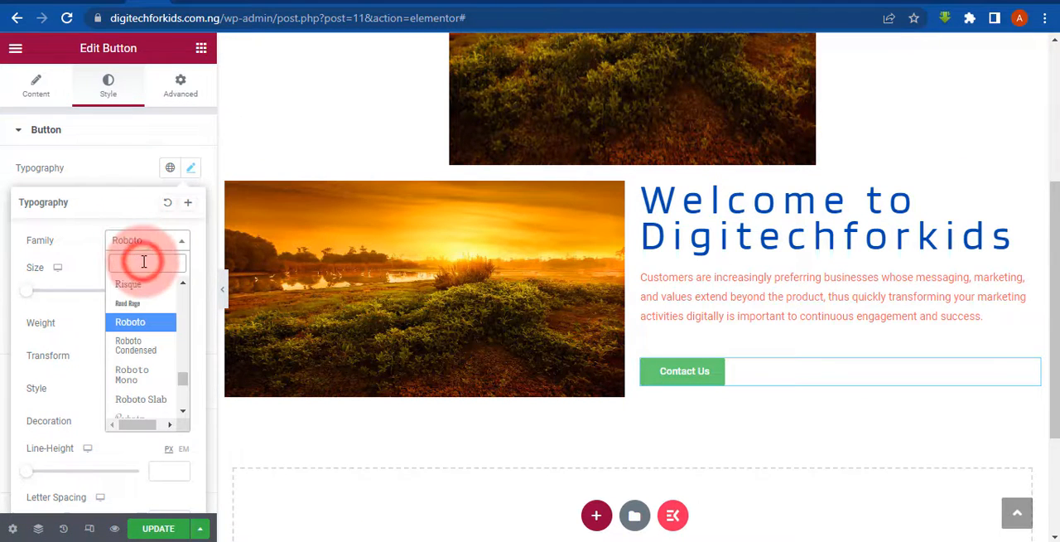
{"action": "type", "text": "Bli"}
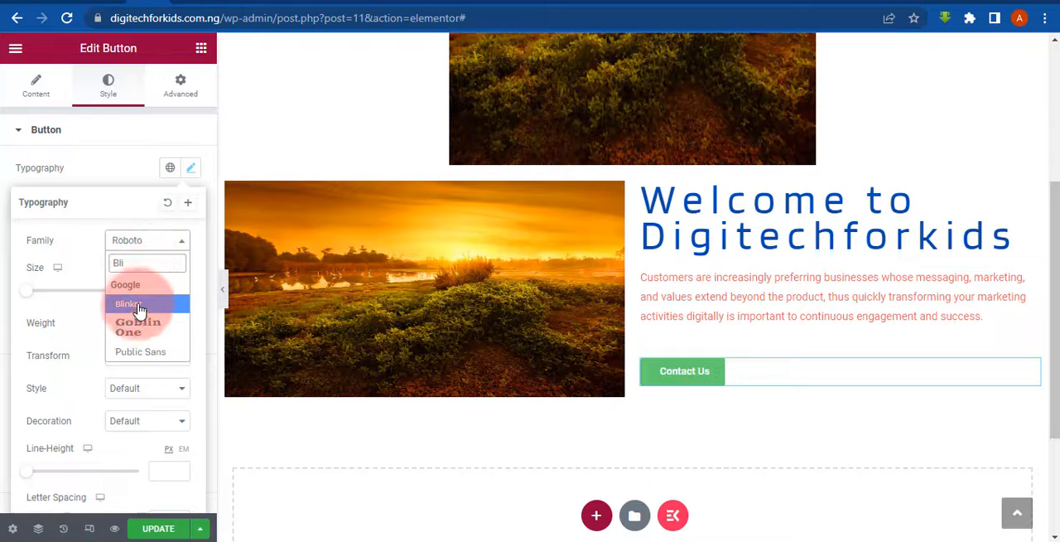
{"action": "left_click", "coordinate": [138, 306]}
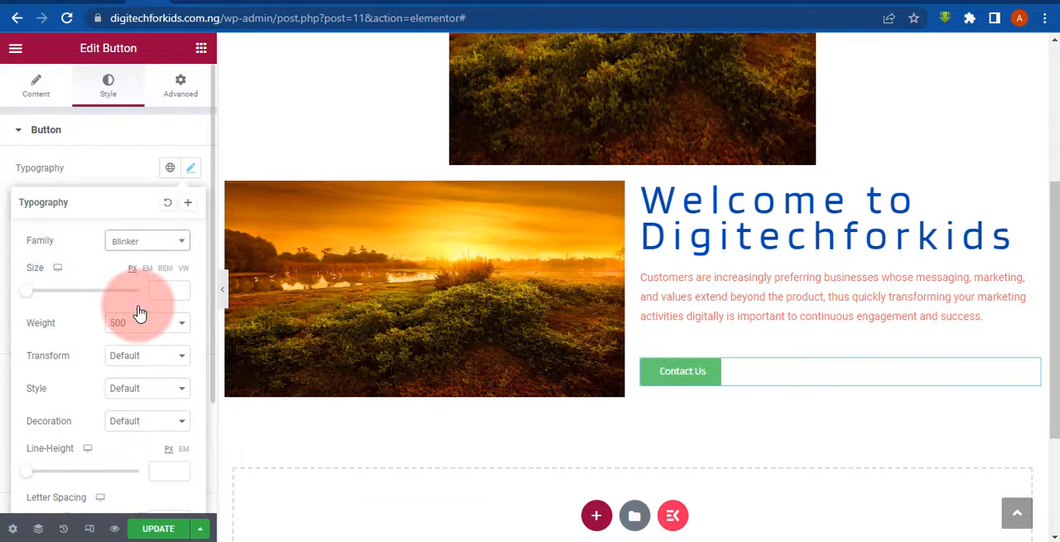
{"action": "left_click", "coordinate": [141, 240]}
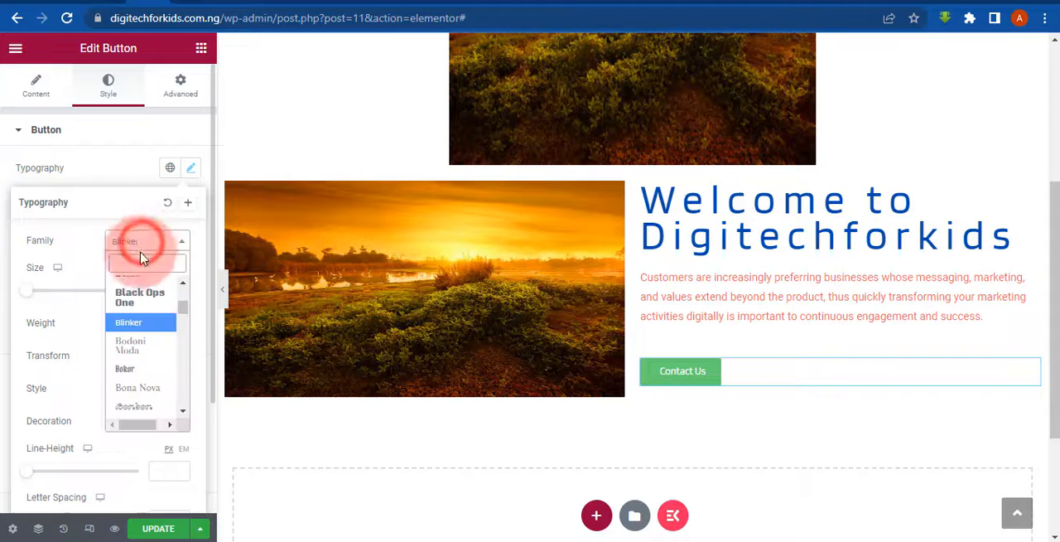
{"action": "left_click", "coordinate": [126, 369]}
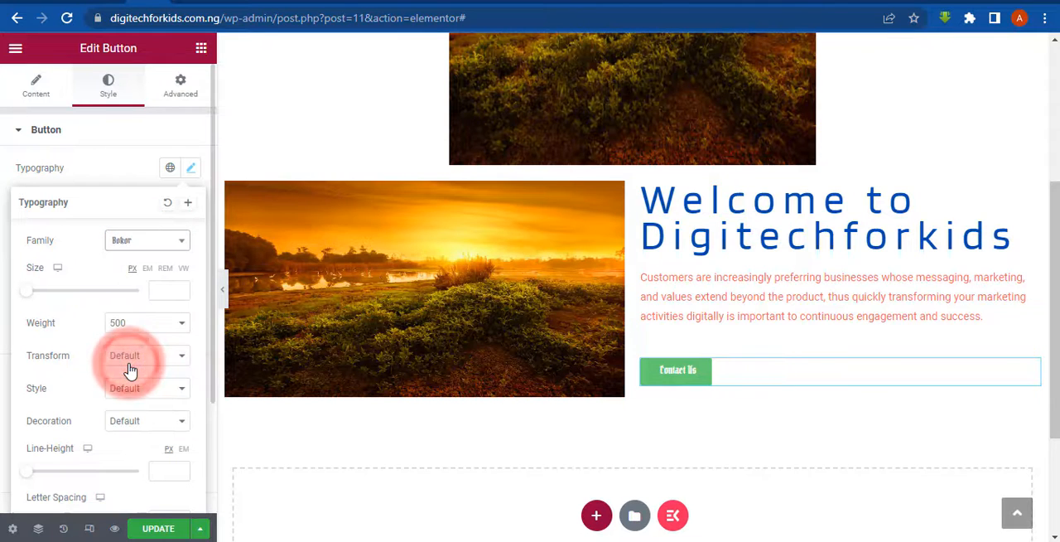
{"action": "left_click", "coordinate": [137, 244]}
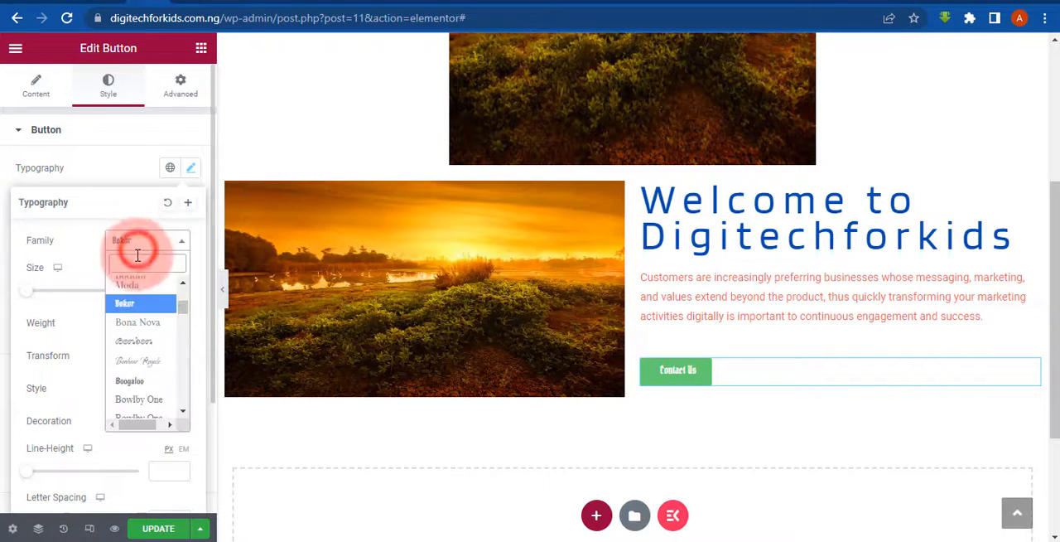
{"action": "left_click", "coordinate": [141, 406]}
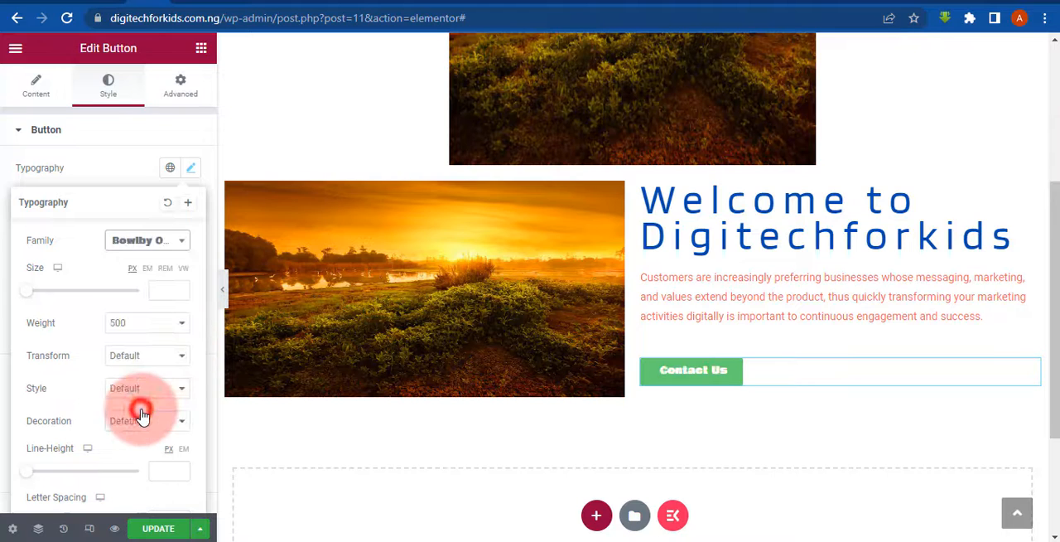
{"action": "left_click", "coordinate": [136, 241]}
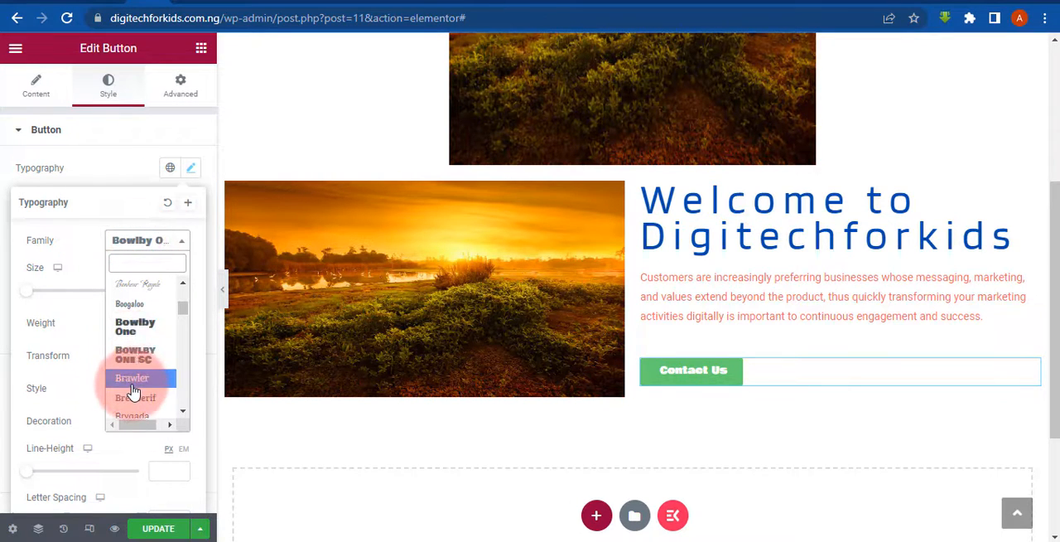
{"action": "left_click", "coordinate": [132, 390]}
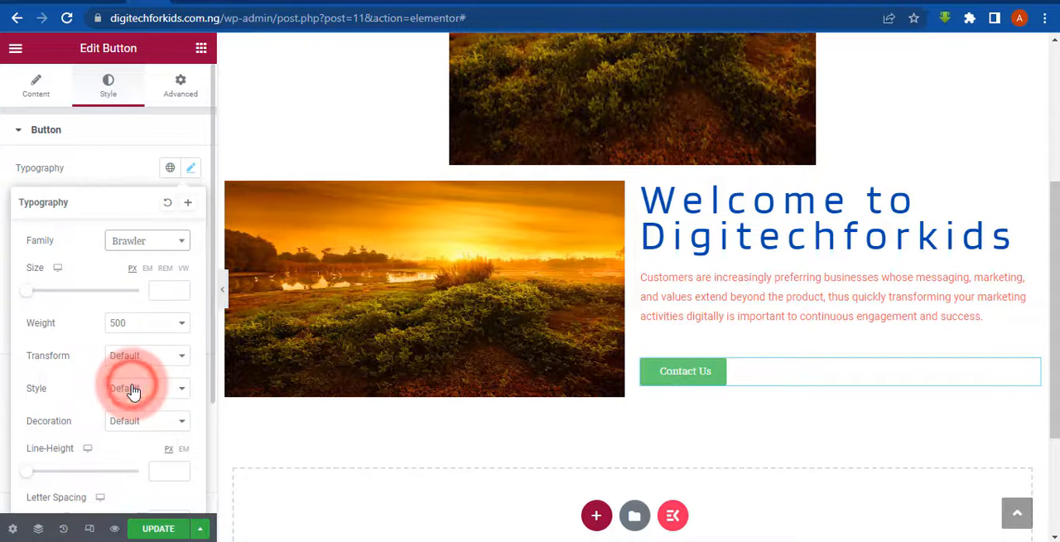
- Set the Contact Us button's font family to Roboto and close its typography settings
{"action": "left_click", "coordinate": [143, 241]}
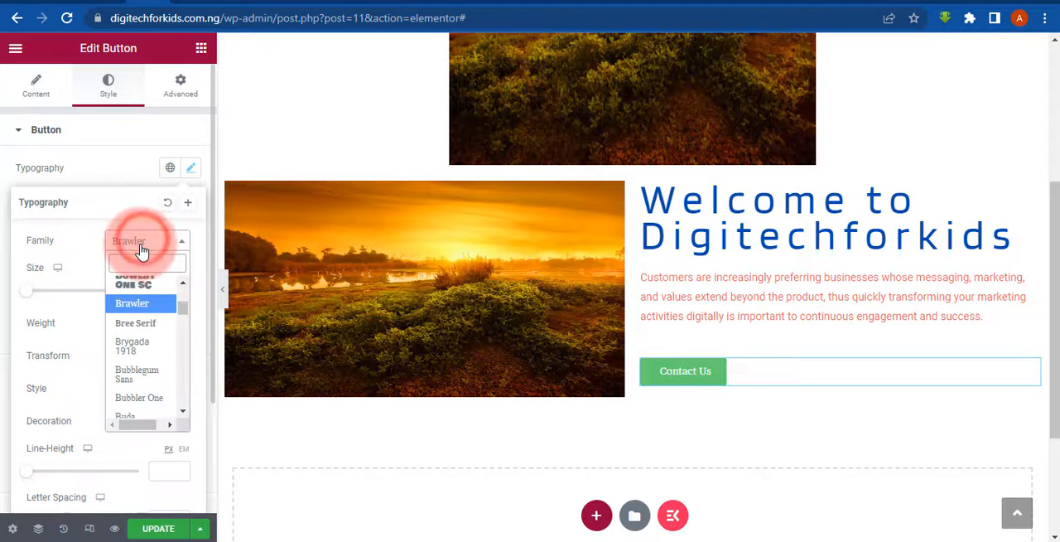
{"action": "type", "text": "rob"}
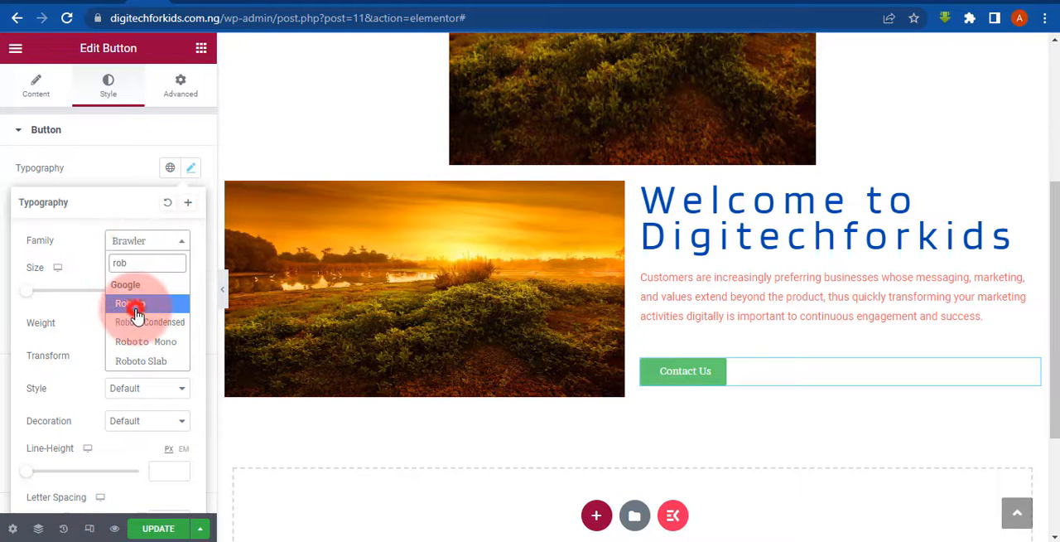
{"action": "left_click", "coordinate": [134, 311]}
{"action": "left_click", "coordinate": [3, 260]}
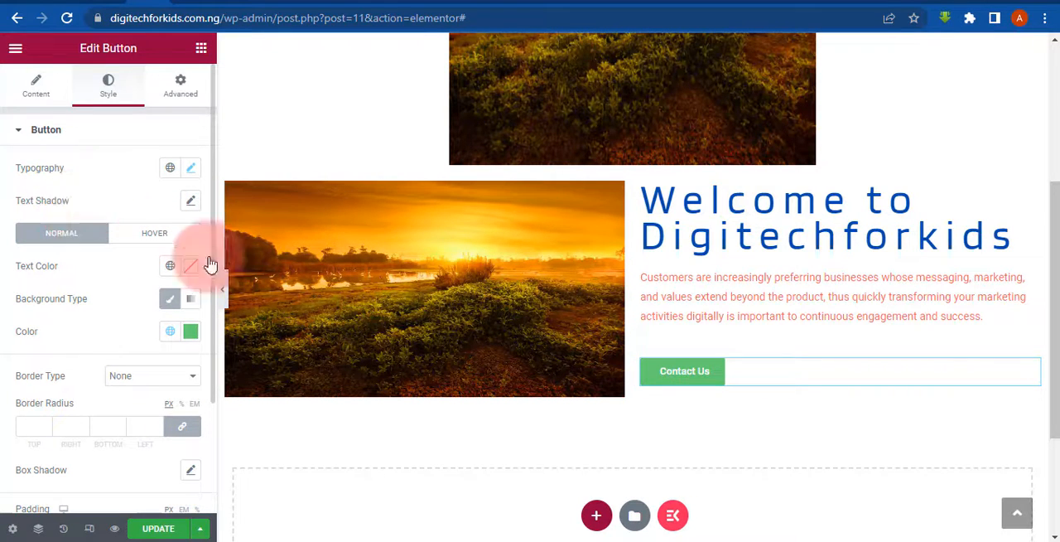
- Try placing a second Button widget below the welcome heading, undo it, and reselect the Contact Us button
{"action": "left_click", "coordinate": [202, 49]}
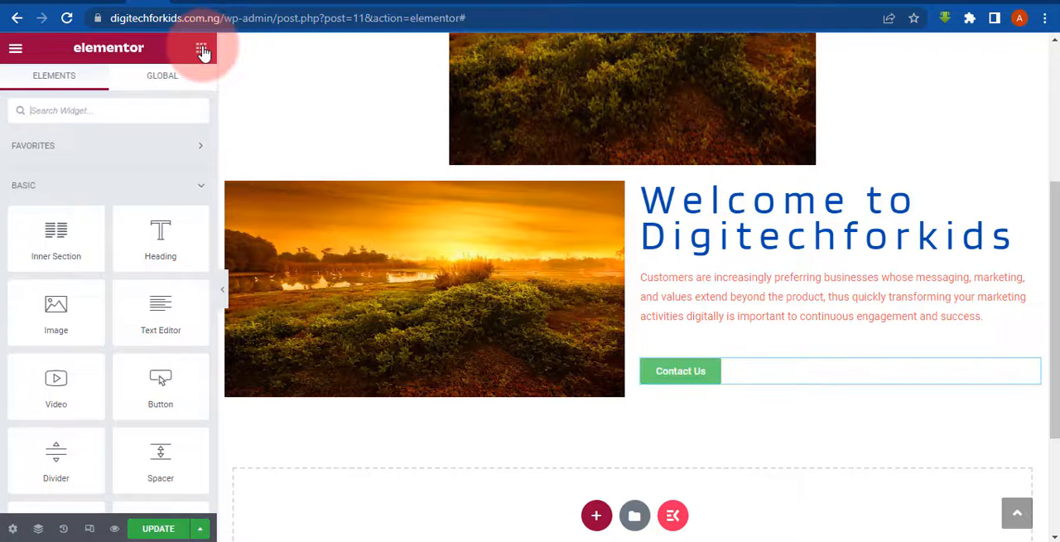
{"action": "left_click", "coordinate": [204, 48]}
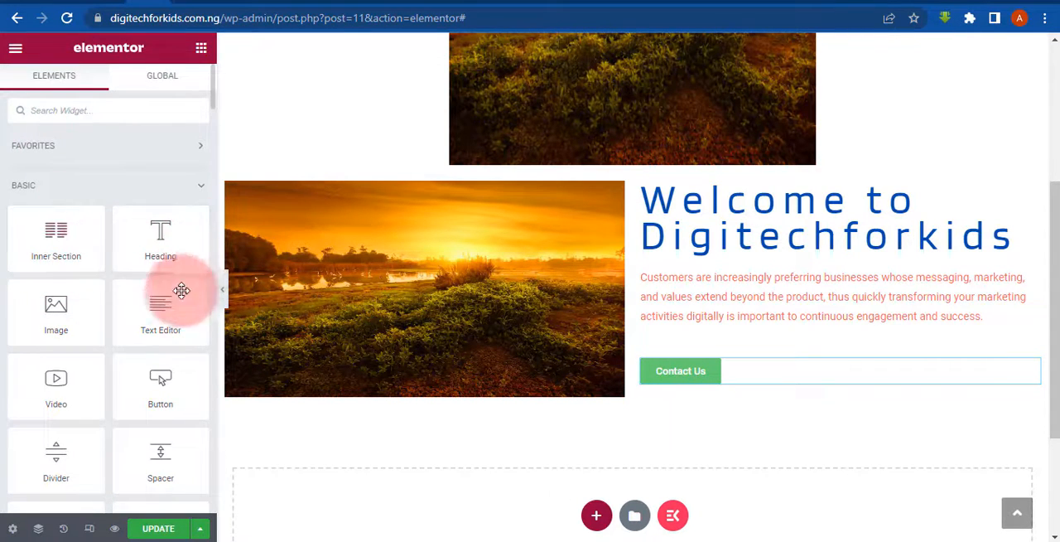
{"action": "left_click_drag", "start_coordinate": [197, 389], "coordinate": [847, 393]}
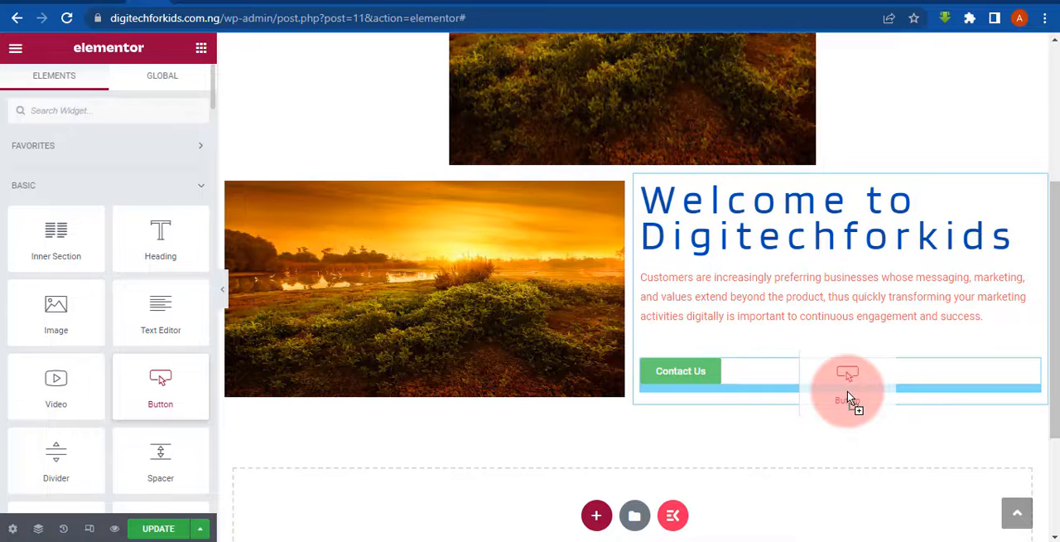
{"action": "left_click_drag", "start_coordinate": [847, 394], "coordinate": [767, 276]}
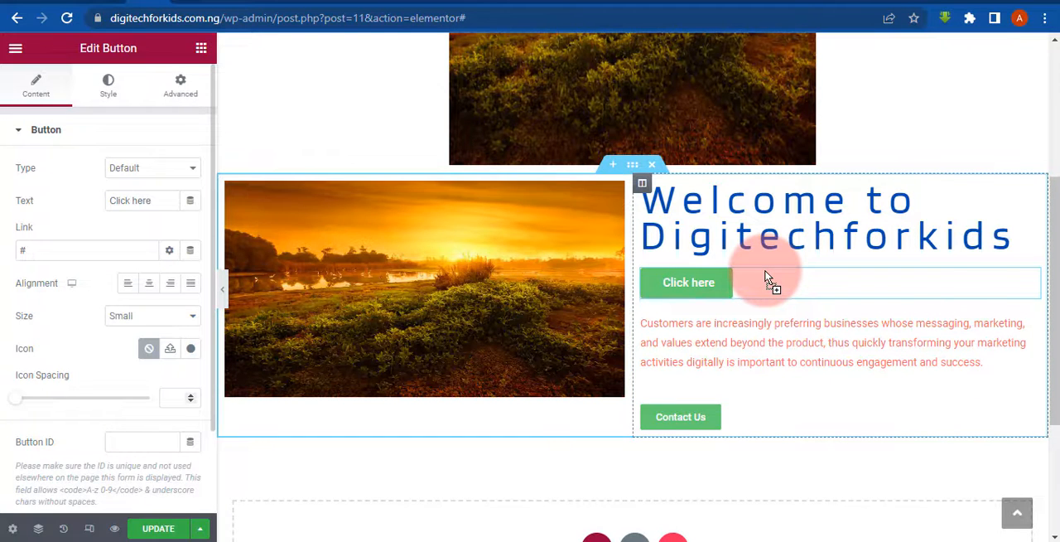
{"action": "key", "text": "ctrl+z"}
{"action": "left_click", "coordinate": [700, 375]}
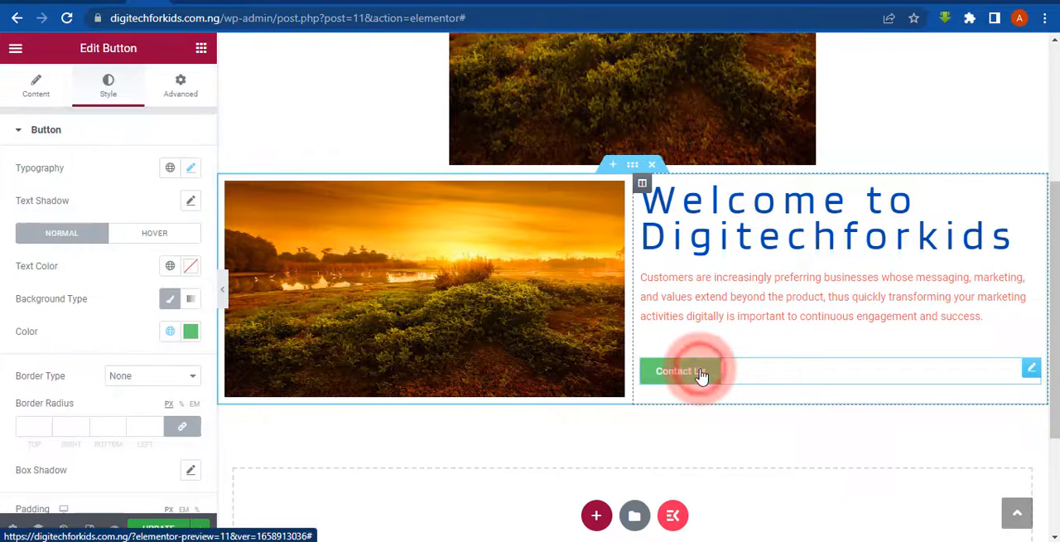
- Try the text colors #B76868 and #E3D2D2 on the Contact Us button and reset its text color
{"action": "left_click", "coordinate": [32, 84]}
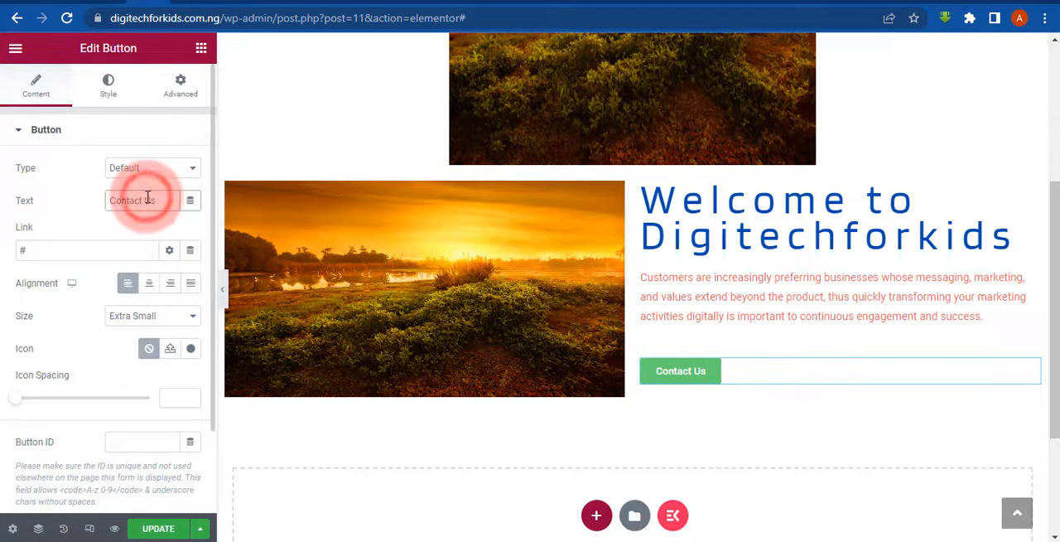
{"action": "left_click", "coordinate": [112, 94]}
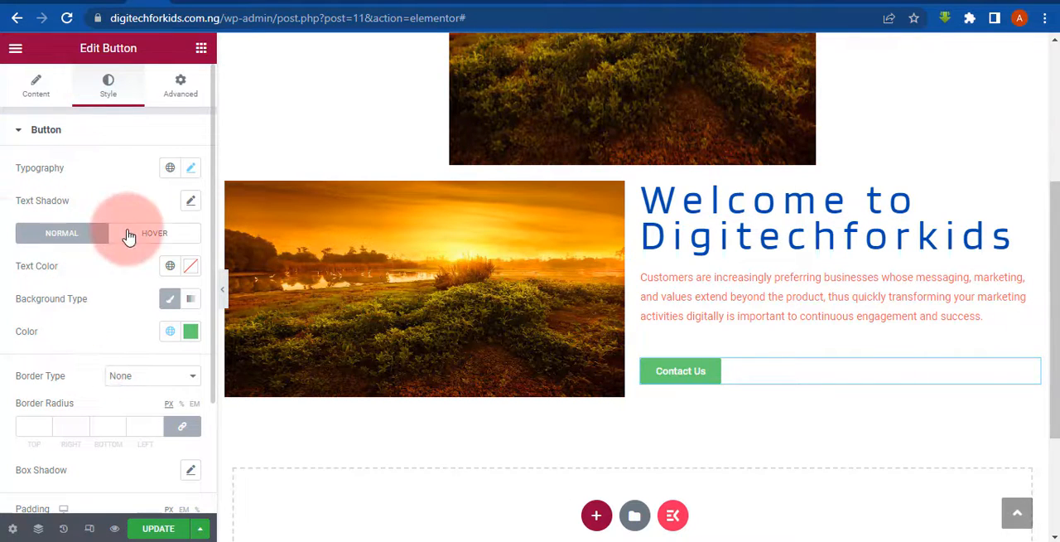
{"action": "scroll", "coordinate": [2, 240], "scroll_direction": "down", "scroll_amount": 3}
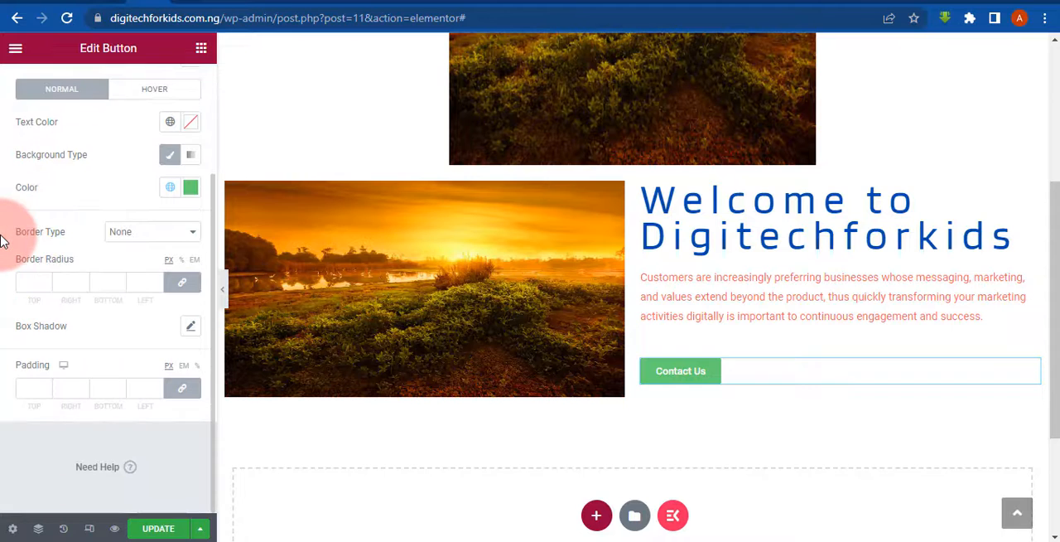
{"action": "scroll", "coordinate": [1, 240], "scroll_direction": "up", "scroll_amount": 3}
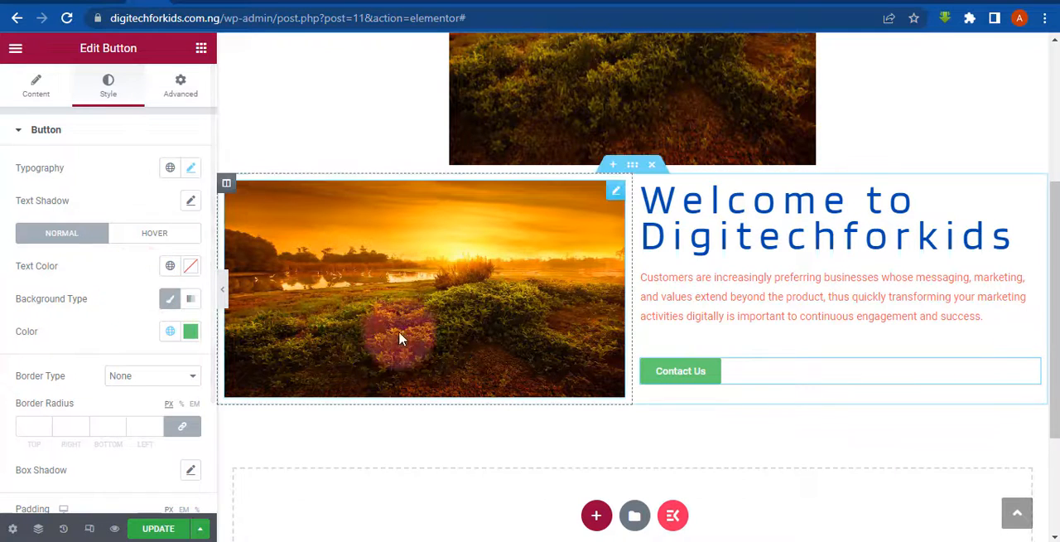
{"action": "left_click", "coordinate": [191, 267]}
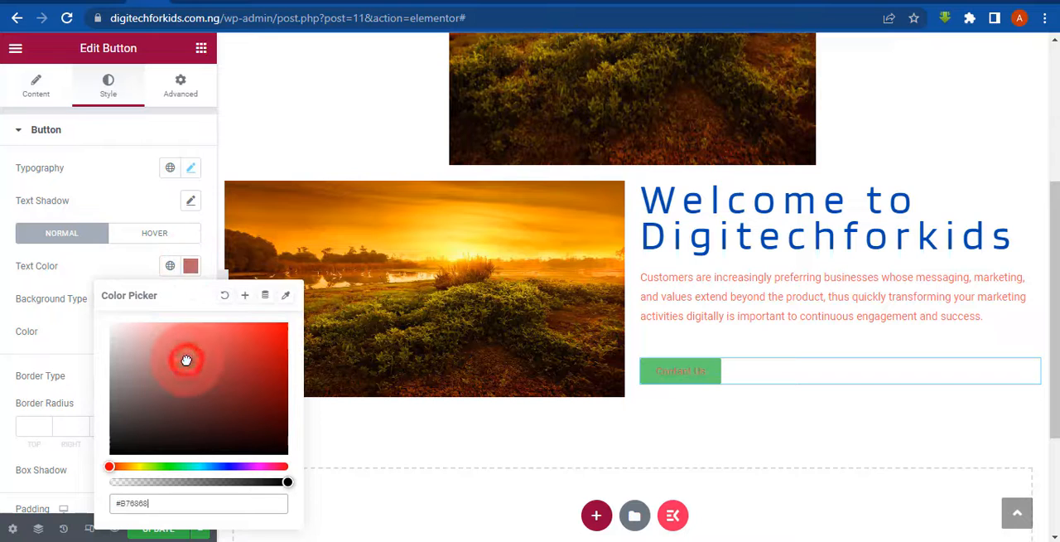
{"action": "left_click", "coordinate": [222, 422]}
{"action": "left_click", "coordinate": [139, 407]}
{"action": "left_click", "coordinate": [168, 482]}
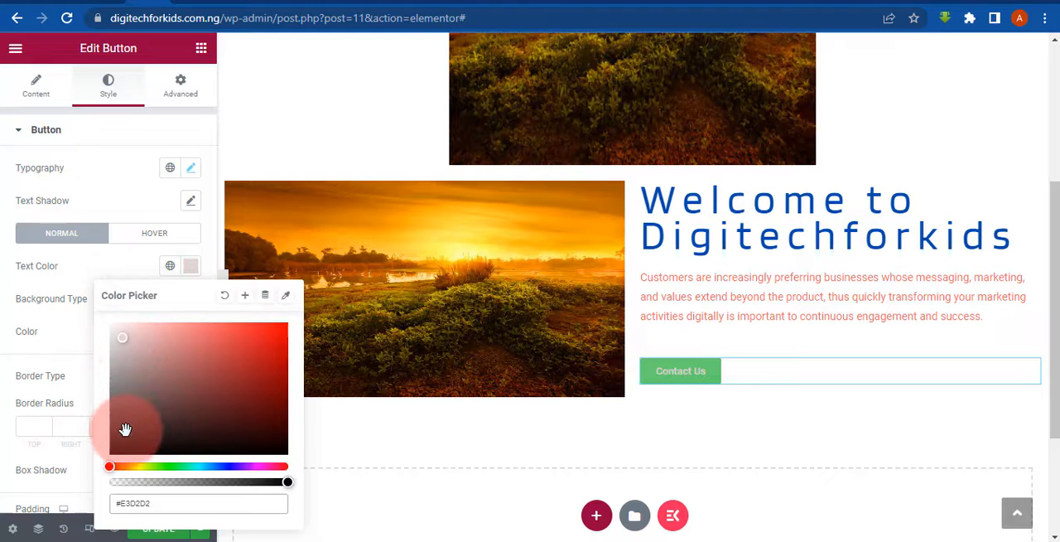
{"action": "left_click", "coordinate": [7, 377]}
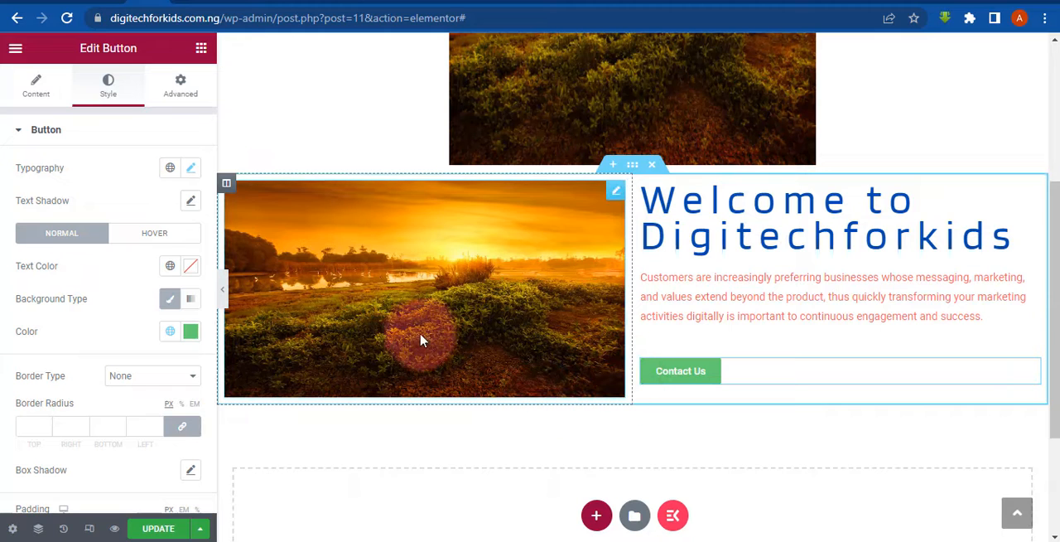
- Set the Contact Us button's background color to purple #AB61CE
{"action": "left_click", "coordinate": [190, 330]}
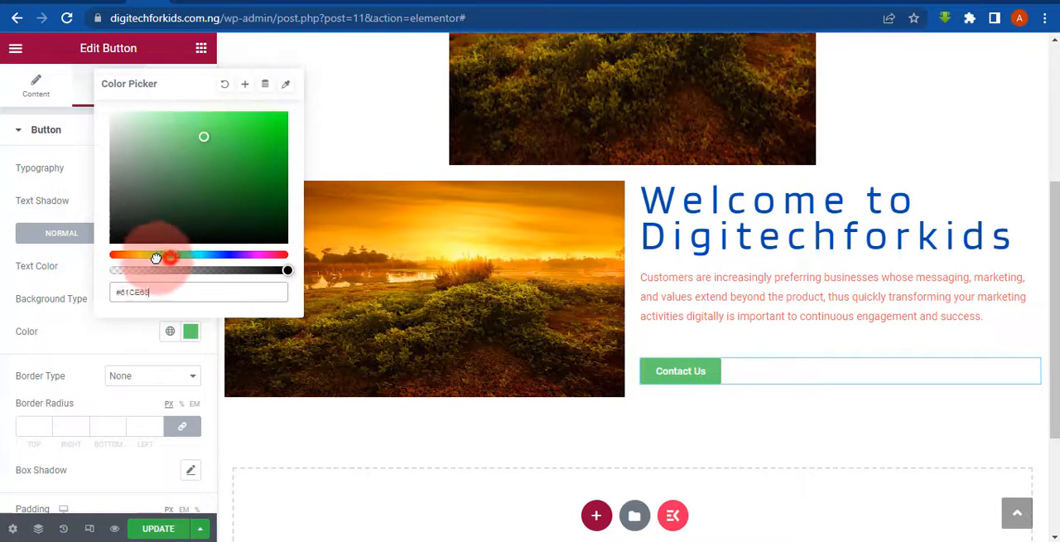
{"action": "left_click_drag", "start_coordinate": [156, 258], "coordinate": [249, 253]}
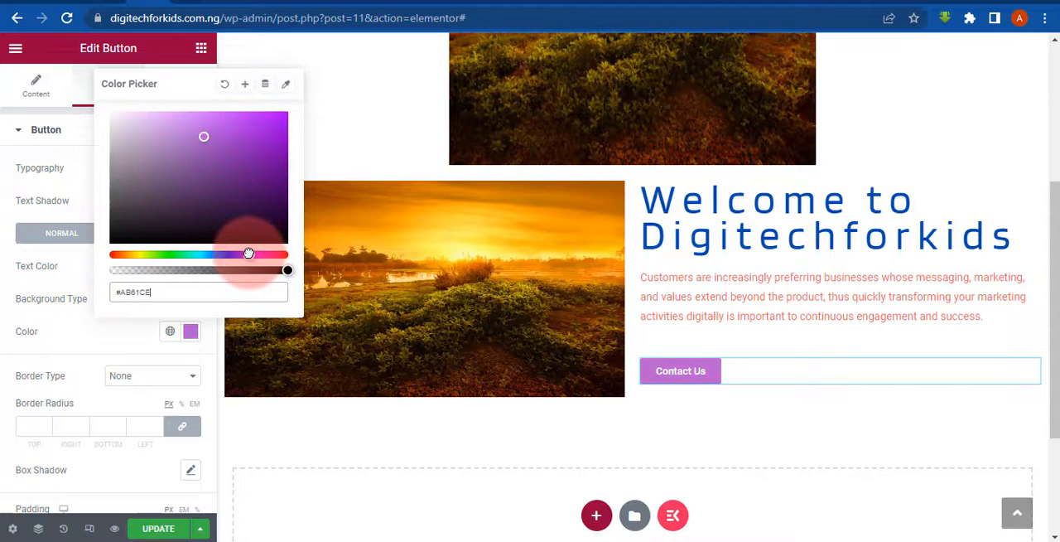
{"action": "left_click", "coordinate": [2, 288]}
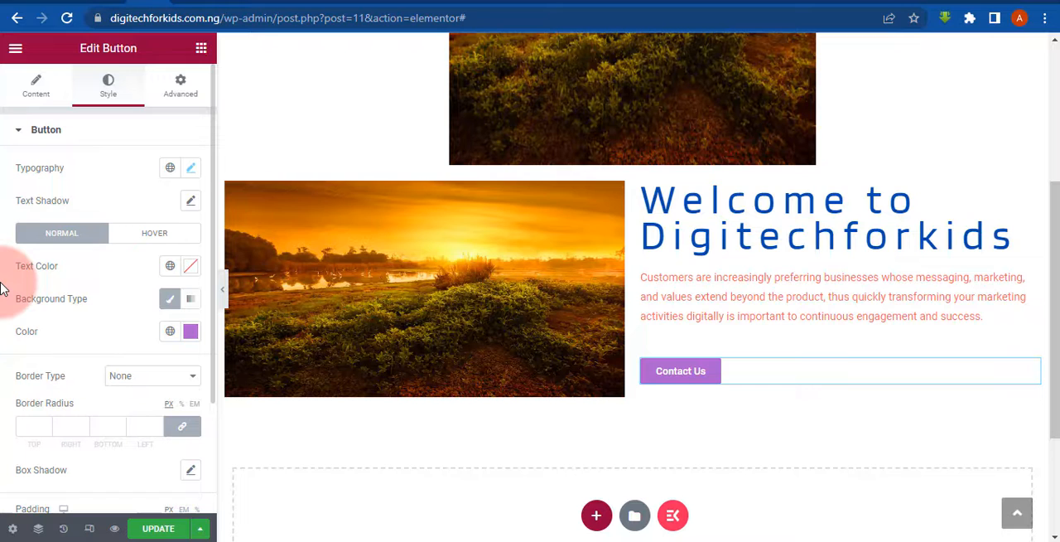
- Switch to the WPDigitalLab site, look through the page its Contact Us button opens, and return to its home page
{"action": "left_click", "coordinate": [763, 1]}
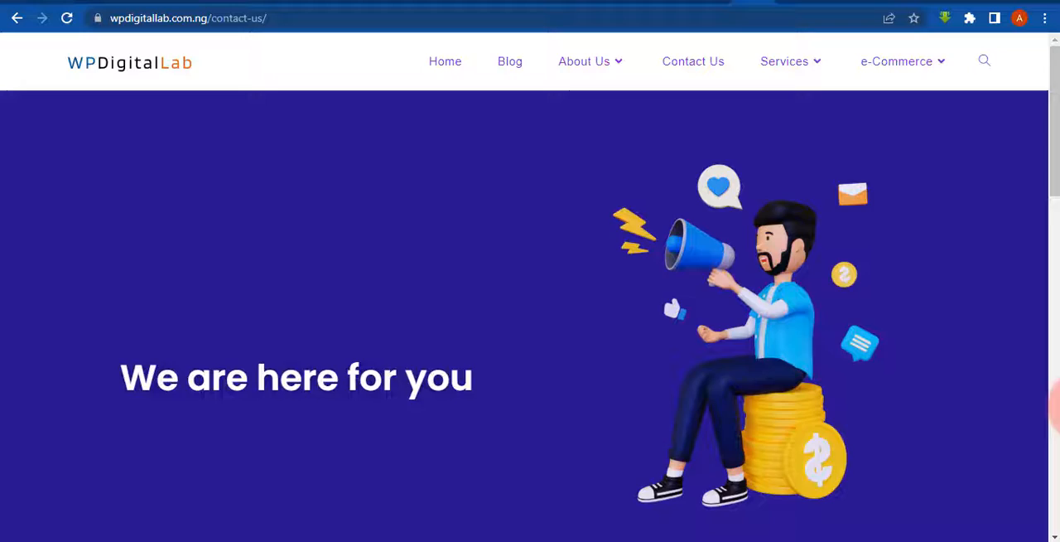
{"action": "left_click", "coordinate": [1053, 405]}
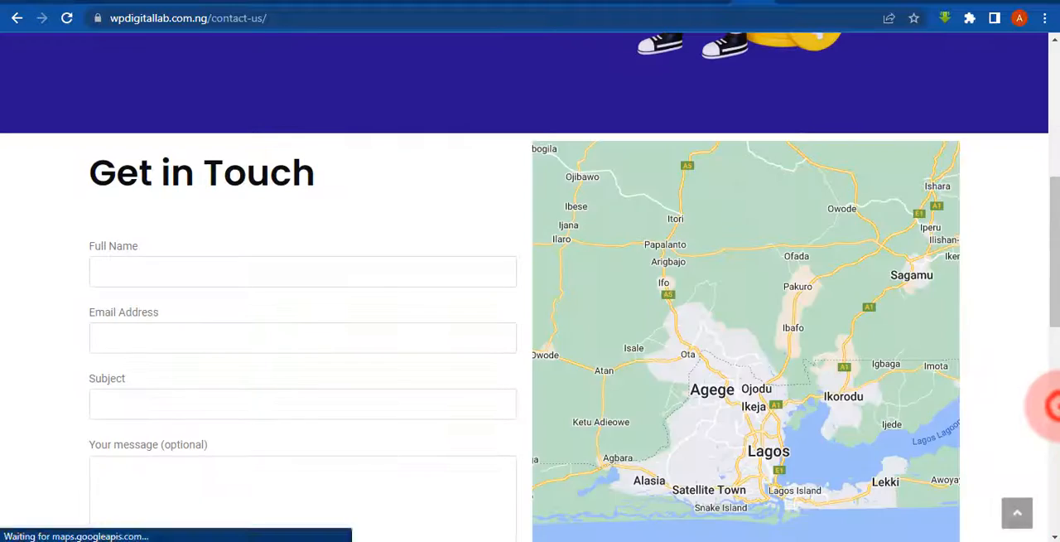
{"action": "left_click", "coordinate": [1053, 159]}
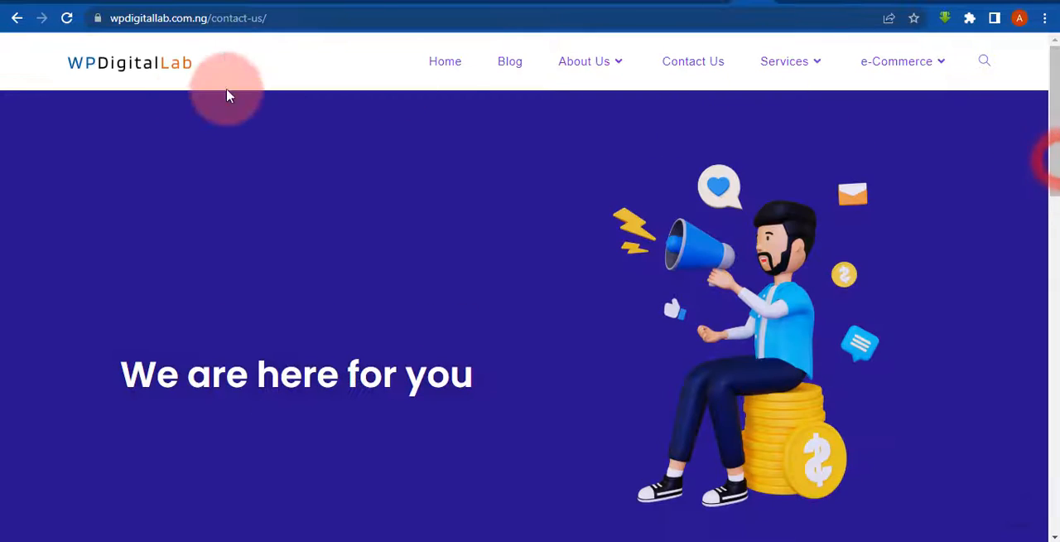
{"action": "left_click", "coordinate": [442, 63]}
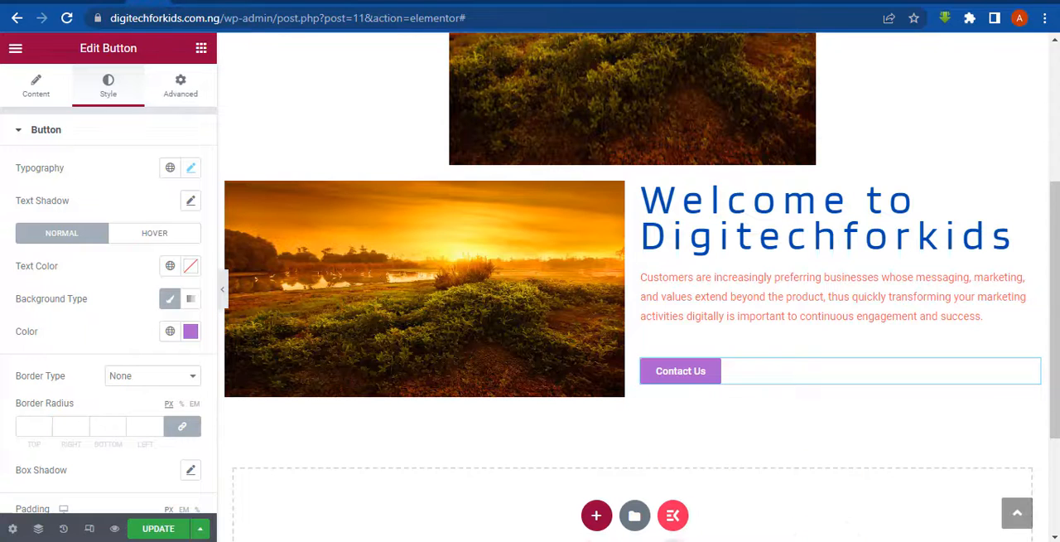
{"action": "left_click", "coordinate": [540, 497]}
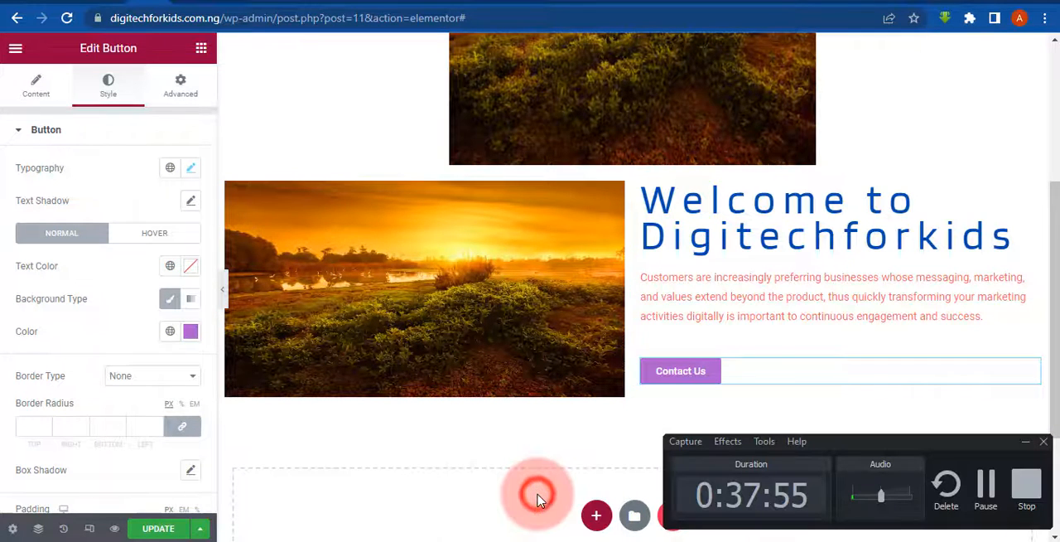
{"action": "left_click", "coordinate": [1025, 445]}
{"action": "left_click", "coordinate": [344, 180]}
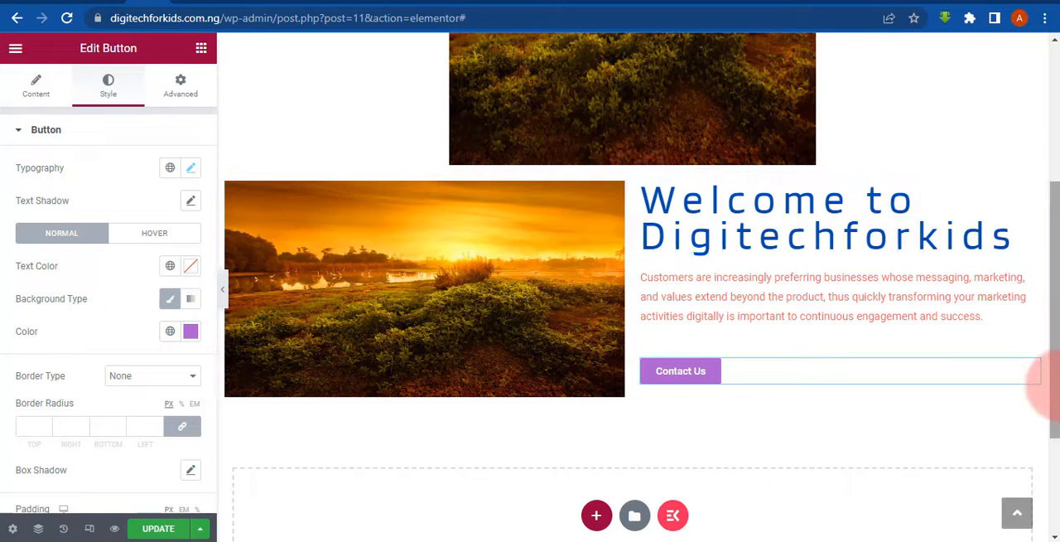
{"action": "left_click", "coordinate": [25, 98]}
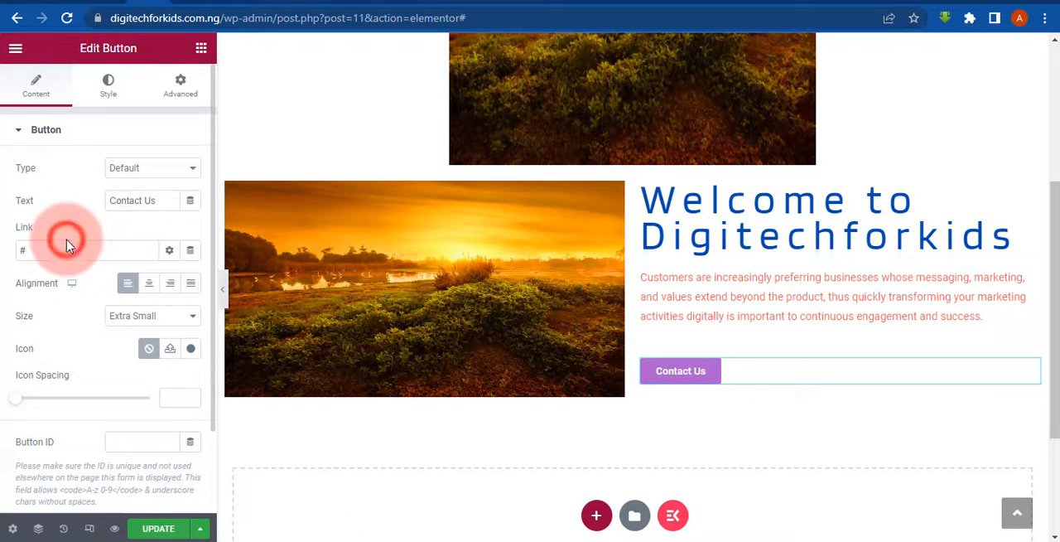
{"action": "key", "text": "BackSpace"}
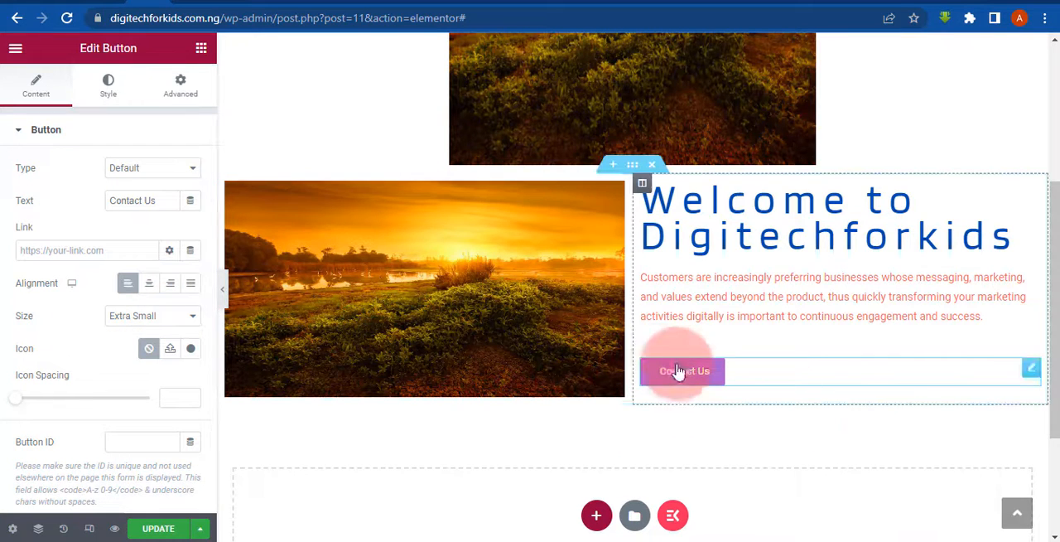
{"action": "left_click", "coordinate": [779, 4]}
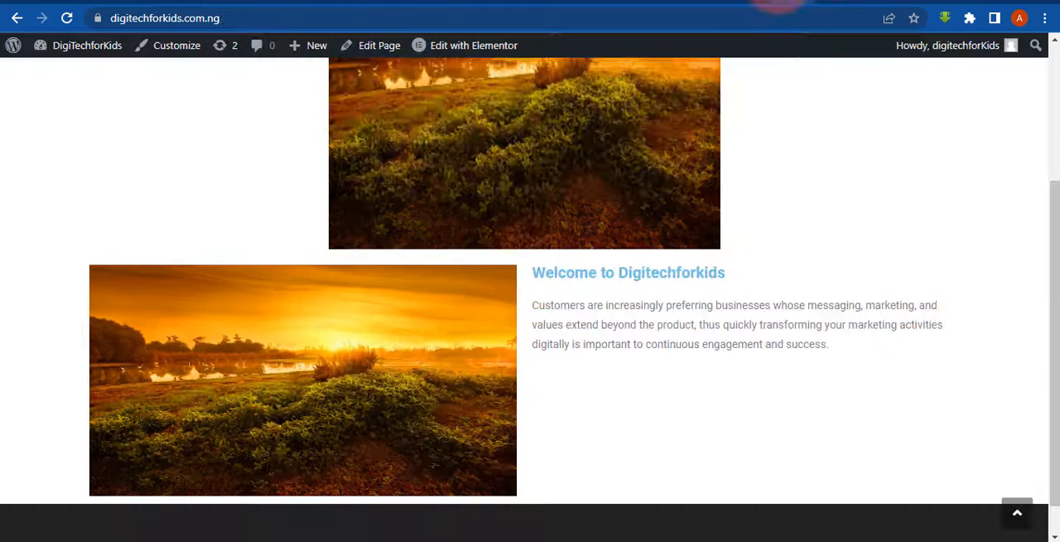
{"action": "left_click", "coordinate": [220, 6]}
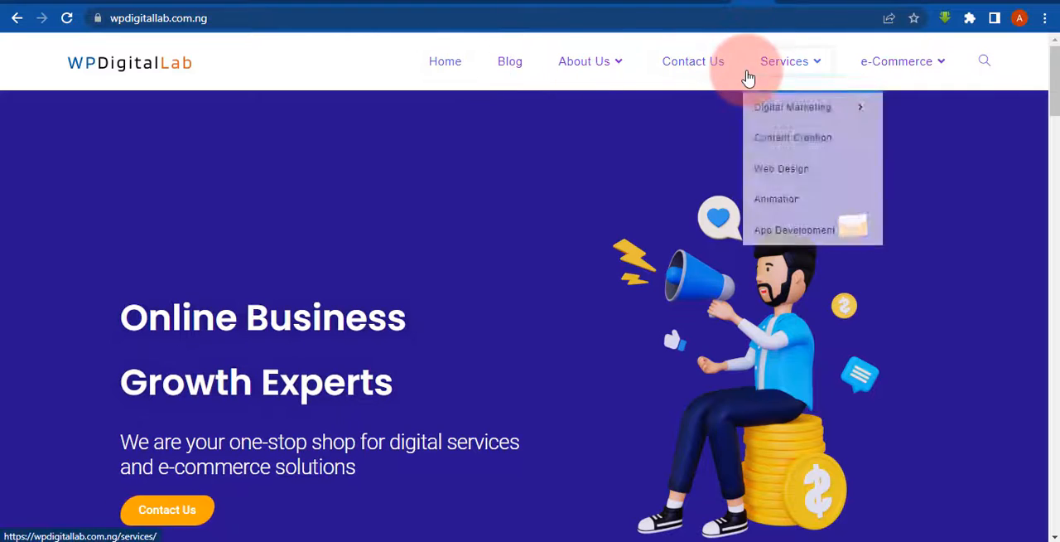
{"action": "left_click", "coordinate": [696, 60]}
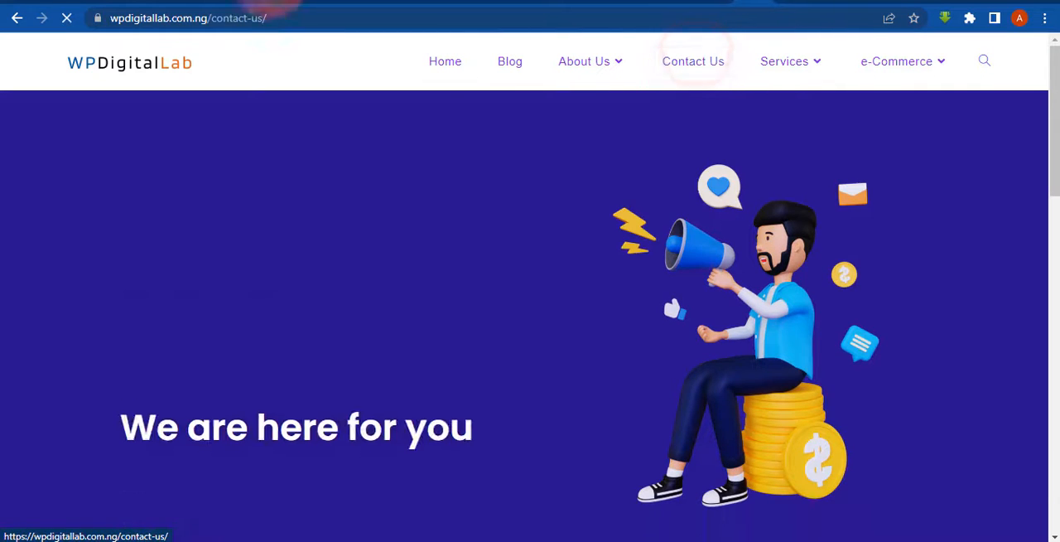
{"action": "left_click", "coordinate": [232, 22]}
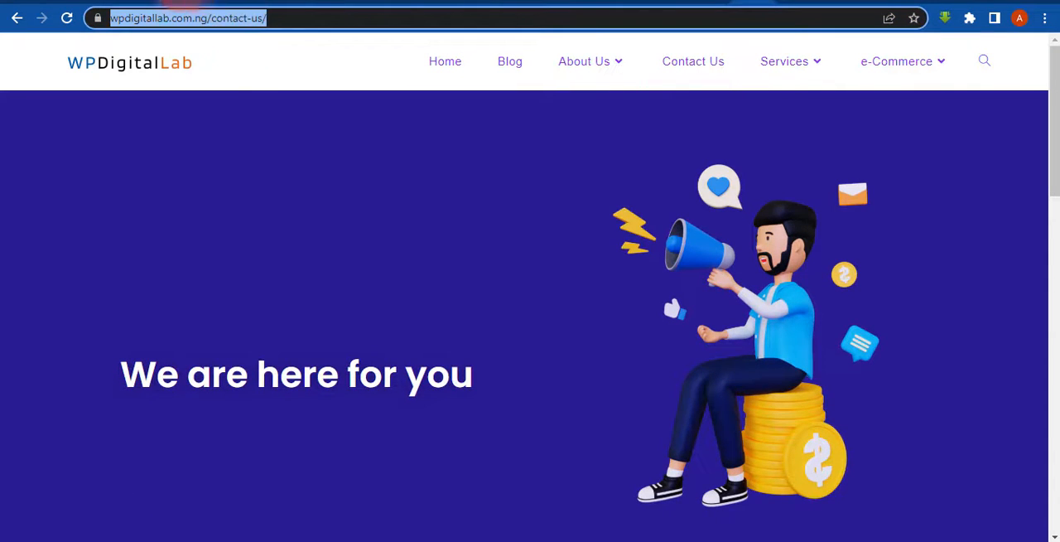
{"action": "left_click", "coordinate": [142, 2]}
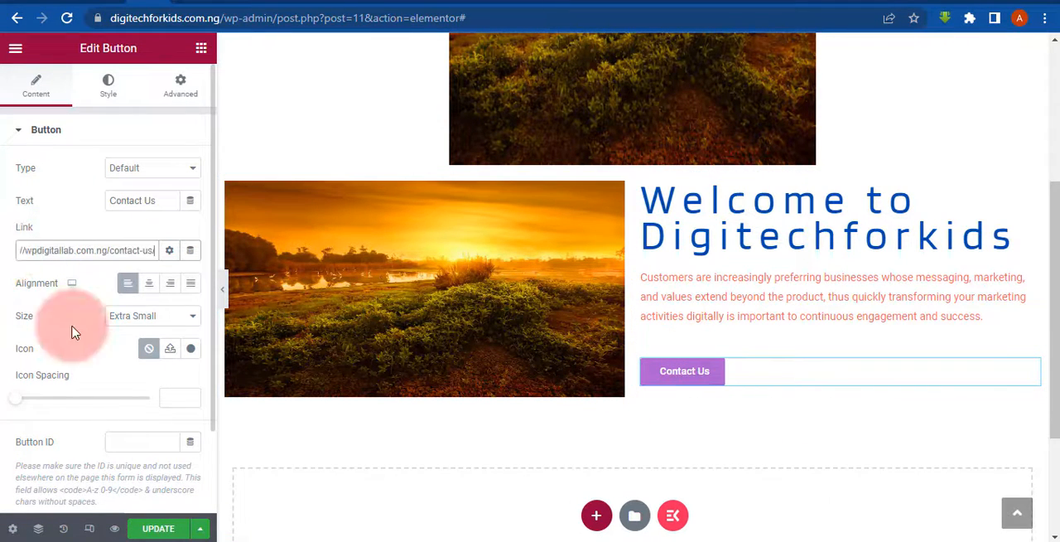
{"action": "left_click", "coordinate": [153, 527]}
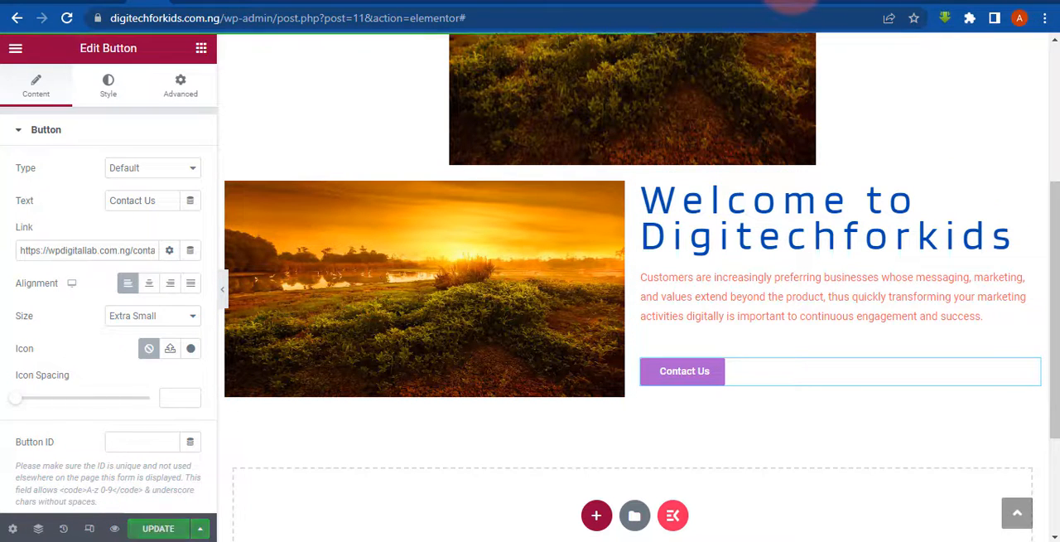
- Follow the Contact Us button on the live DigiTechforKids home page and review WPDigitalLab's original contact page for comparison
{"action": "left_click", "coordinate": [791, 4]}
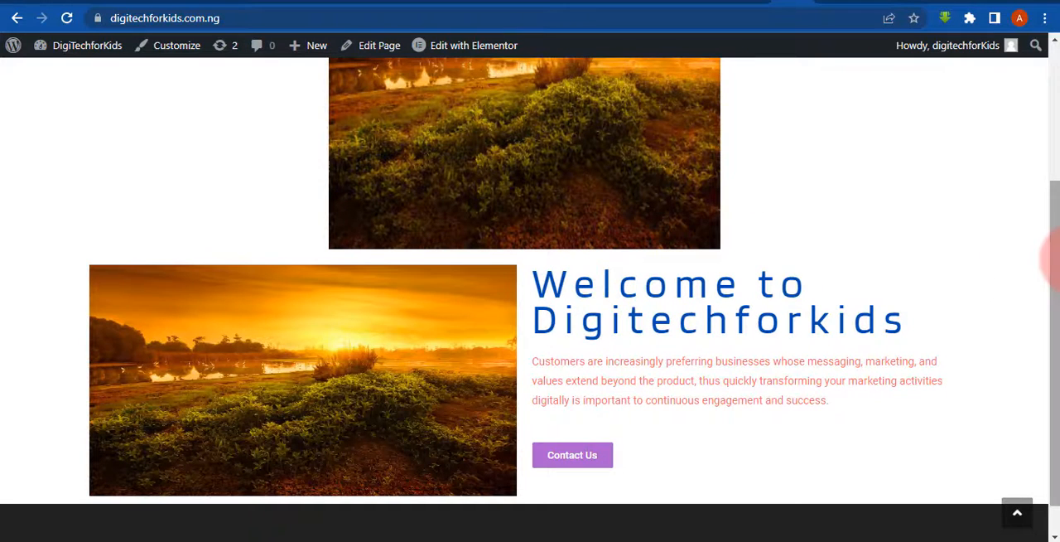
{"action": "scroll", "coordinate": [1052, 261], "scroll_direction": "down", "scroll_amount": 1}
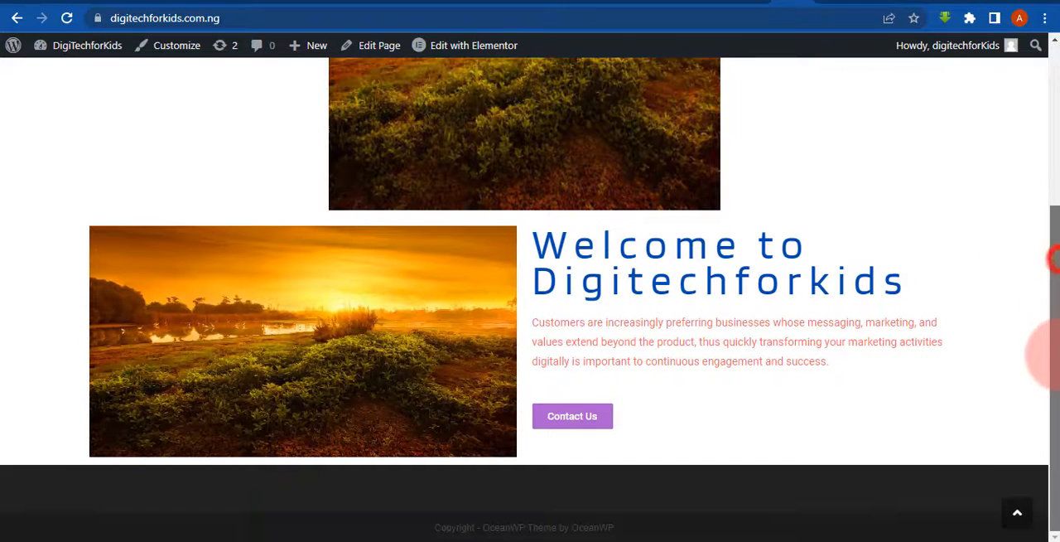
{"action": "left_click", "coordinate": [572, 415]}
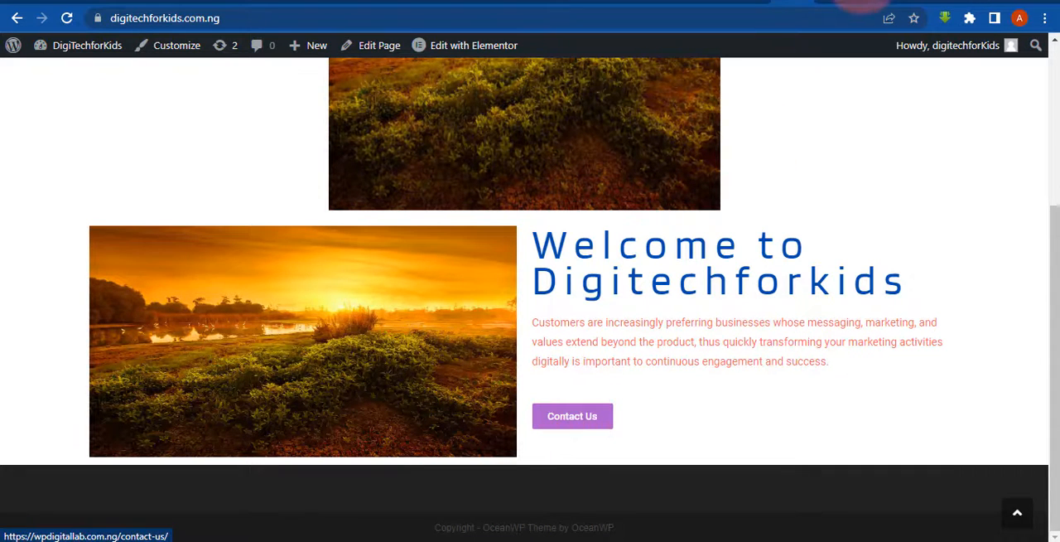
{"action": "left_click", "coordinate": [761, 3]}
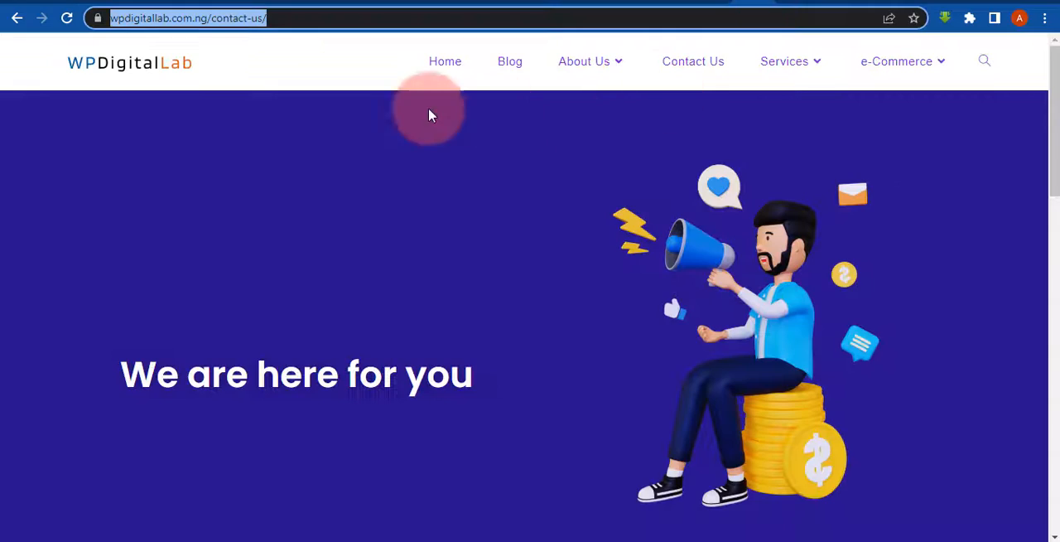
{"action": "left_click", "coordinate": [1057, 239]}
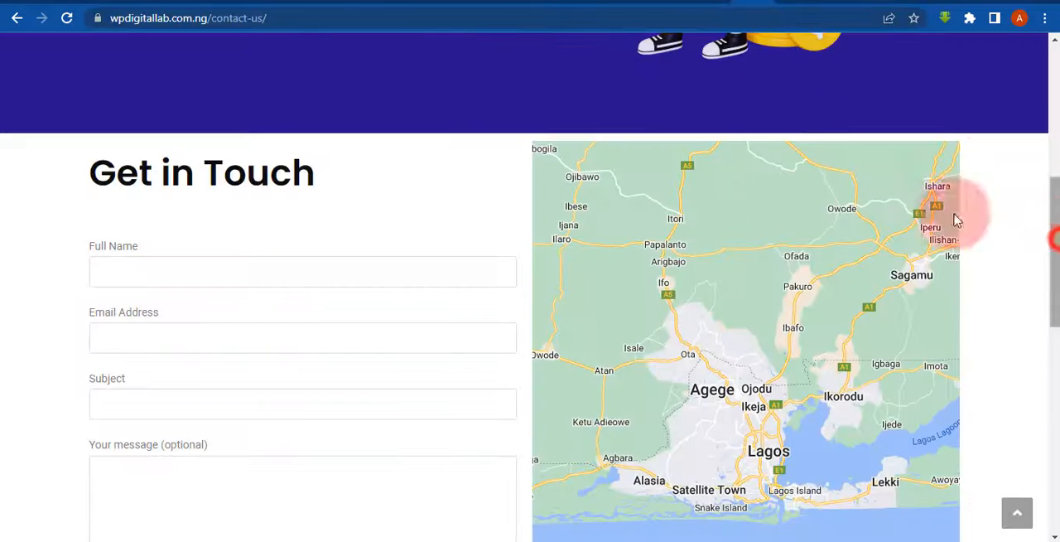
{"action": "left_click", "coordinate": [1056, 92]}
{"action": "left_click_drag", "start_coordinate": [1056, 142], "coordinate": [1057, 32]}
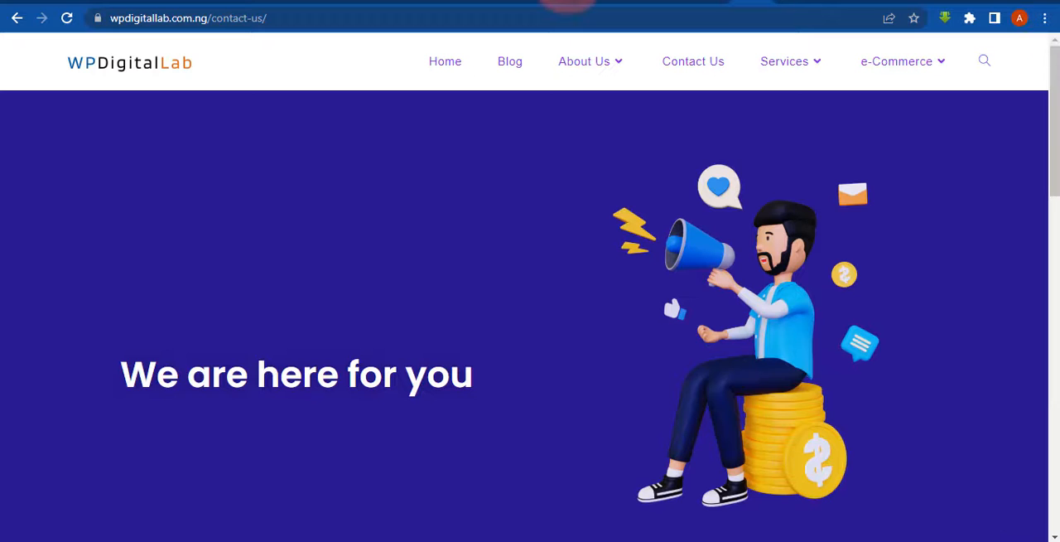
- Examine the contact page reached from the live Contact Us button and go back to the DigiTechforKids home page
{"action": "left_click", "coordinate": [775, 4]}
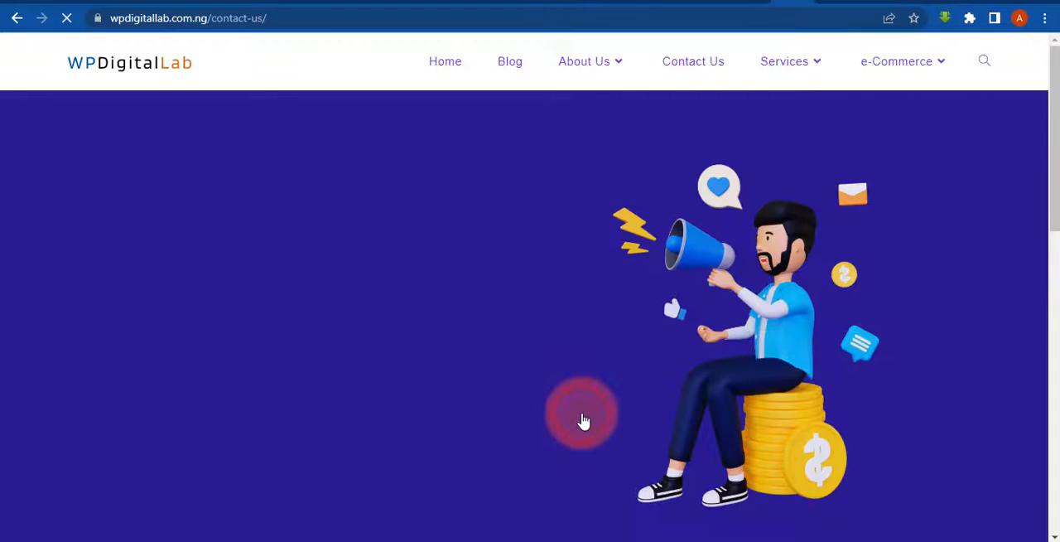
{"action": "left_click", "coordinate": [1057, 362]}
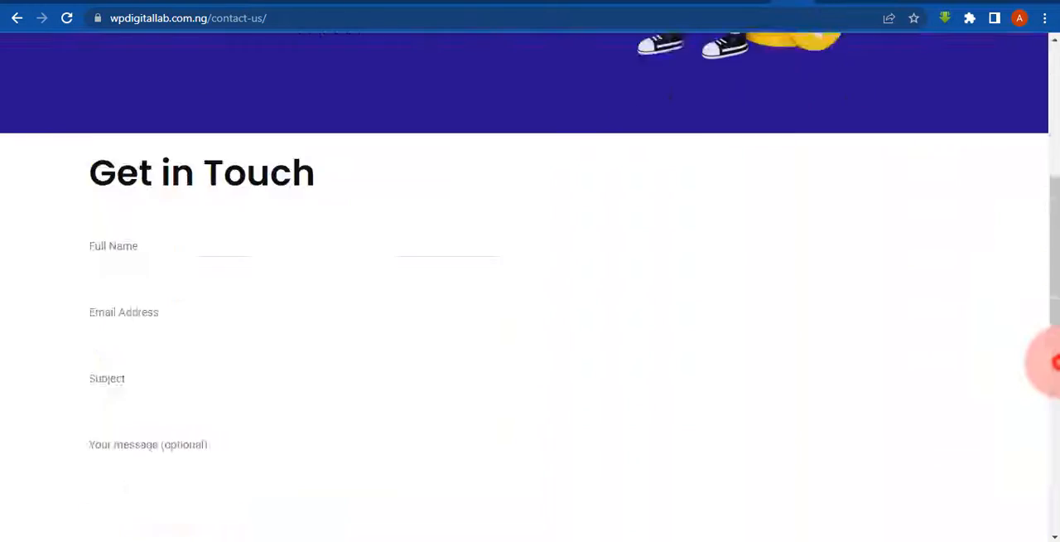
{"action": "left_click", "coordinate": [1057, 362]}
{"action": "left_click", "coordinate": [1058, 149]}
{"action": "left_click", "coordinate": [1057, 149]}
{"action": "left_click", "coordinate": [15, 21]}
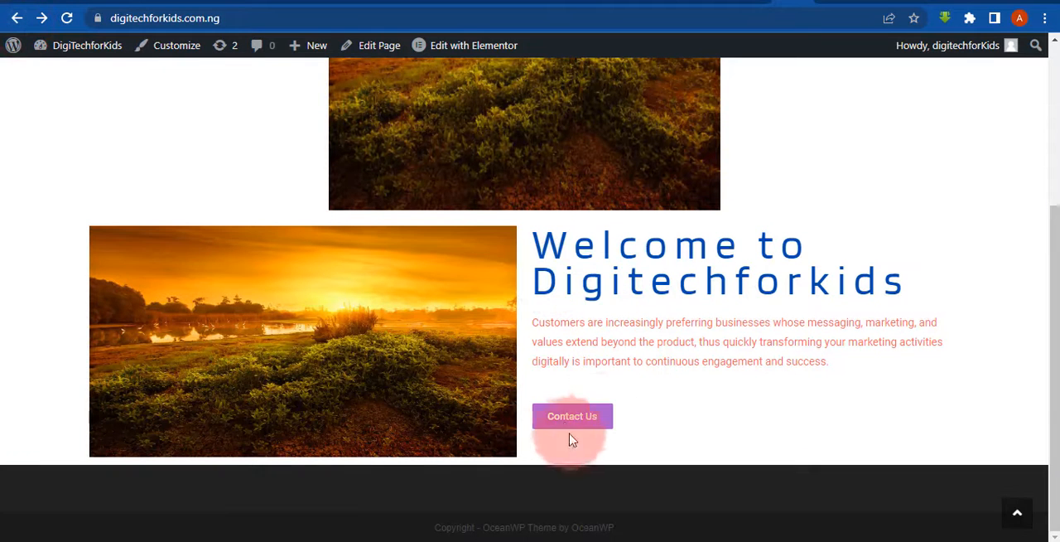
- Return to the Elementor editor and inspect the link options of the Contact Us button
{"action": "left_click", "coordinate": [157, 7]}
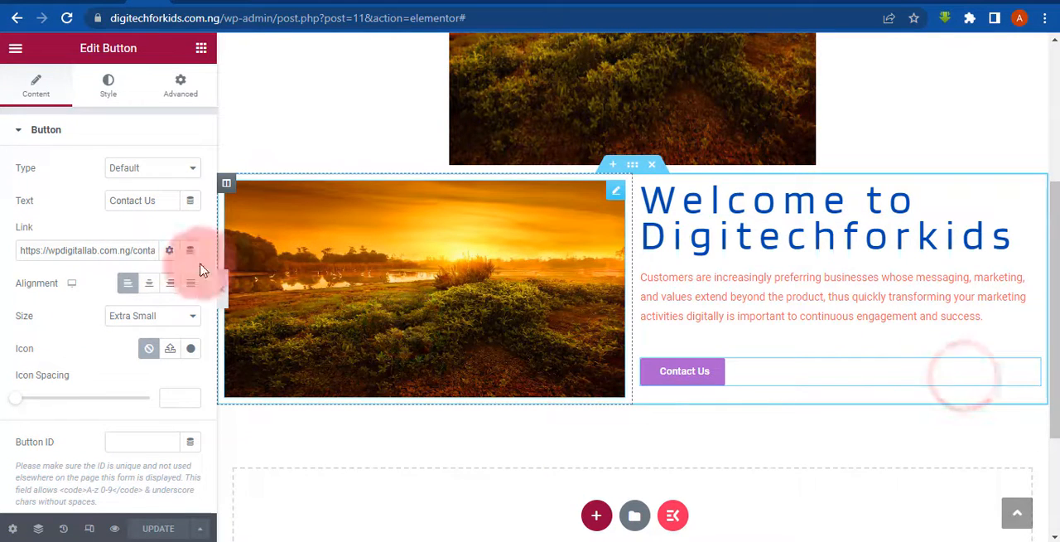
{"action": "left_click", "coordinate": [169, 252]}
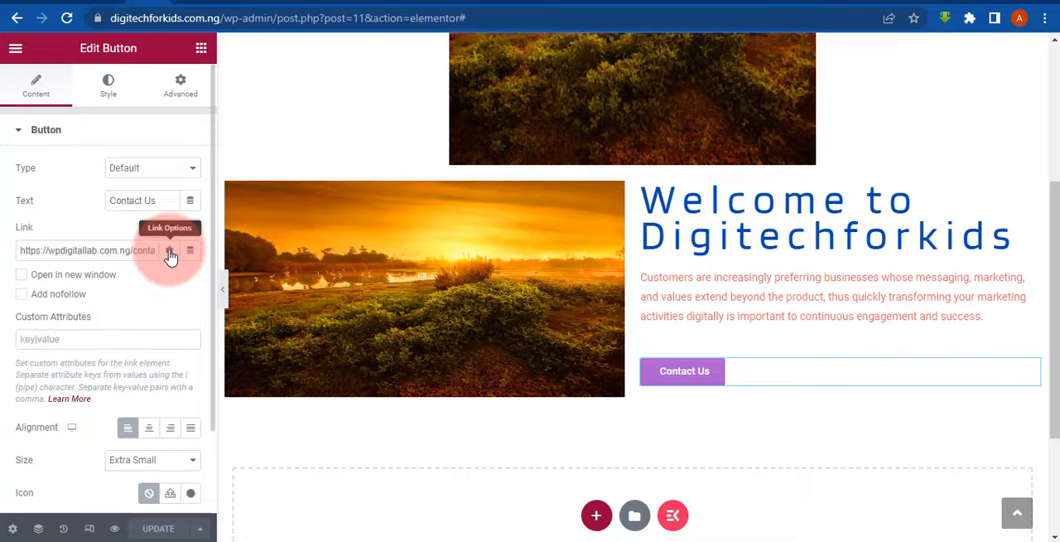
{"action": "left_click", "coordinate": [169, 252]}
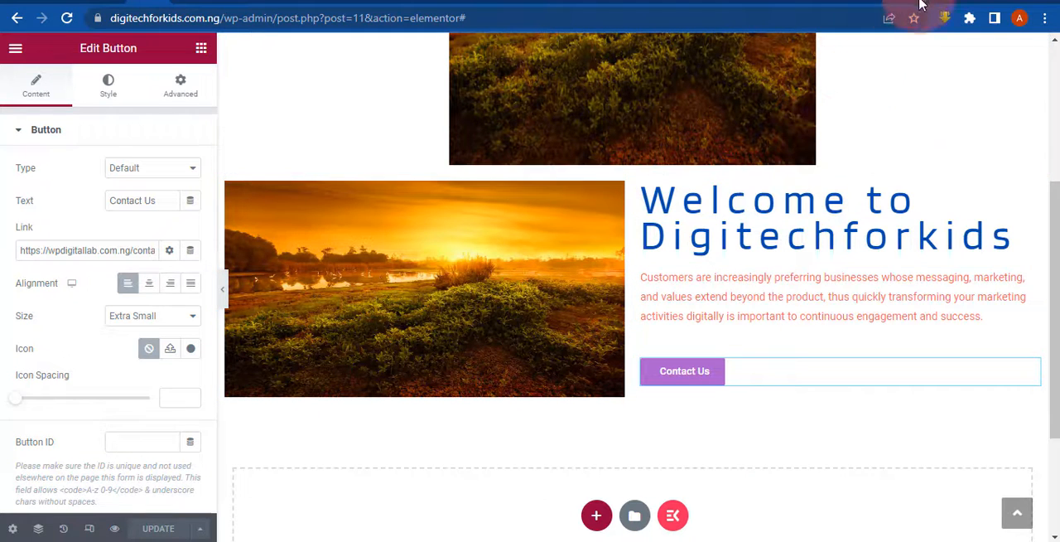
- Review the Home page layout in the editor, from the site title to the empty section above the footer
{"action": "scroll", "coordinate": [1047, 103], "scroll_direction": "up", "scroll_amount": 3}
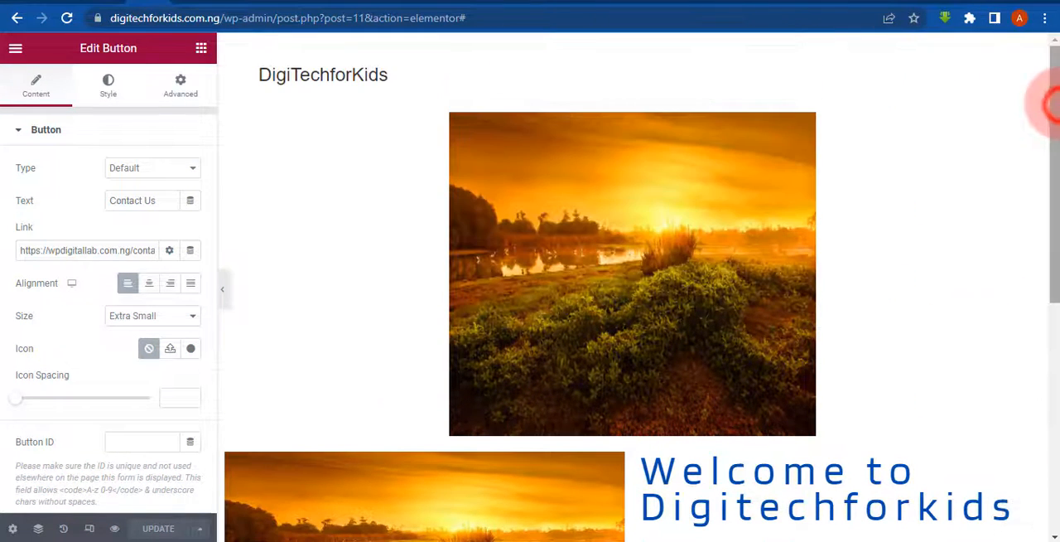
{"action": "scroll", "coordinate": [1053, 307], "scroll_direction": "down", "scroll_amount": 5}
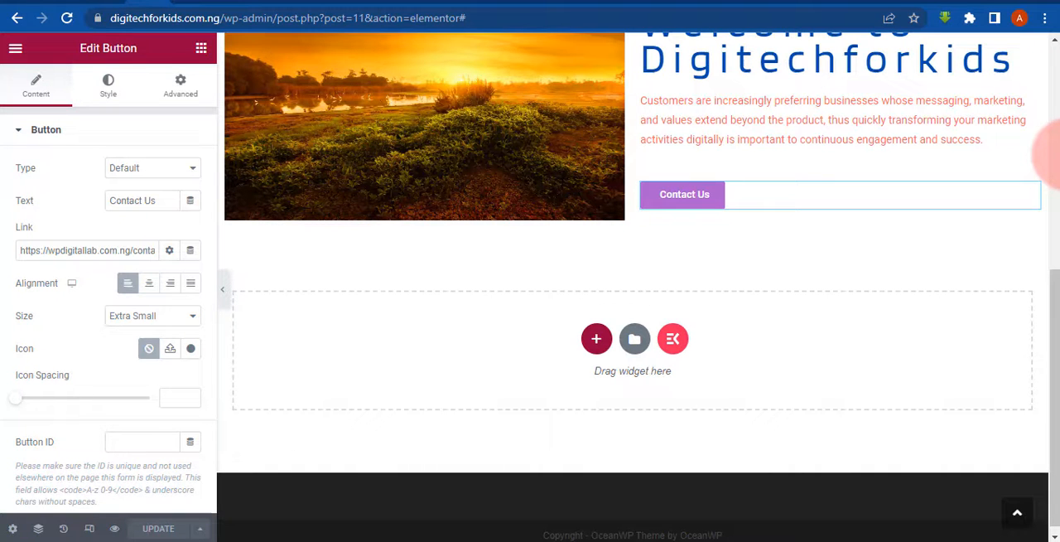
{"action": "left_click", "coordinate": [1057, 152]}
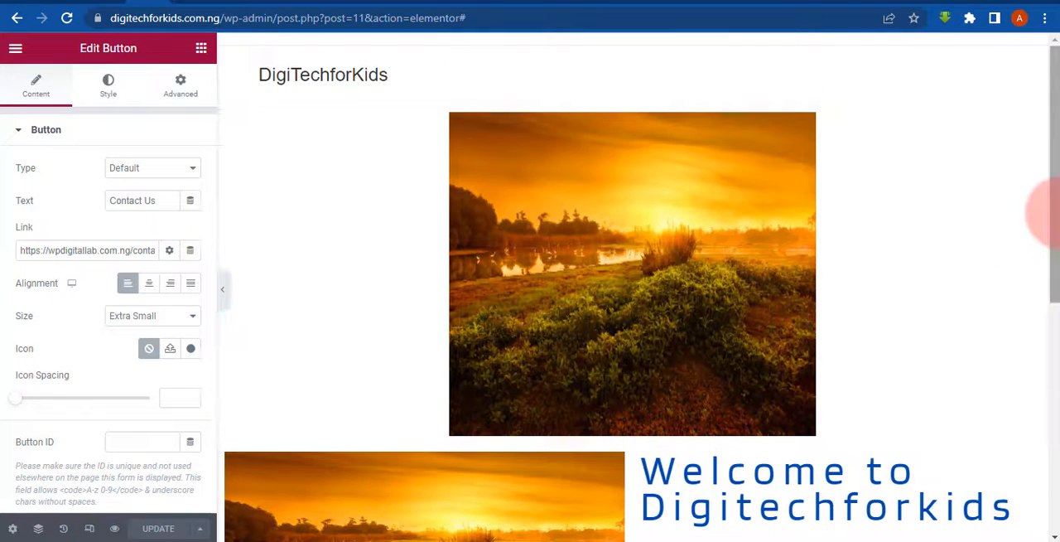
{"action": "left_click_drag", "start_coordinate": [1058, 213], "coordinate": [1058, 360]}
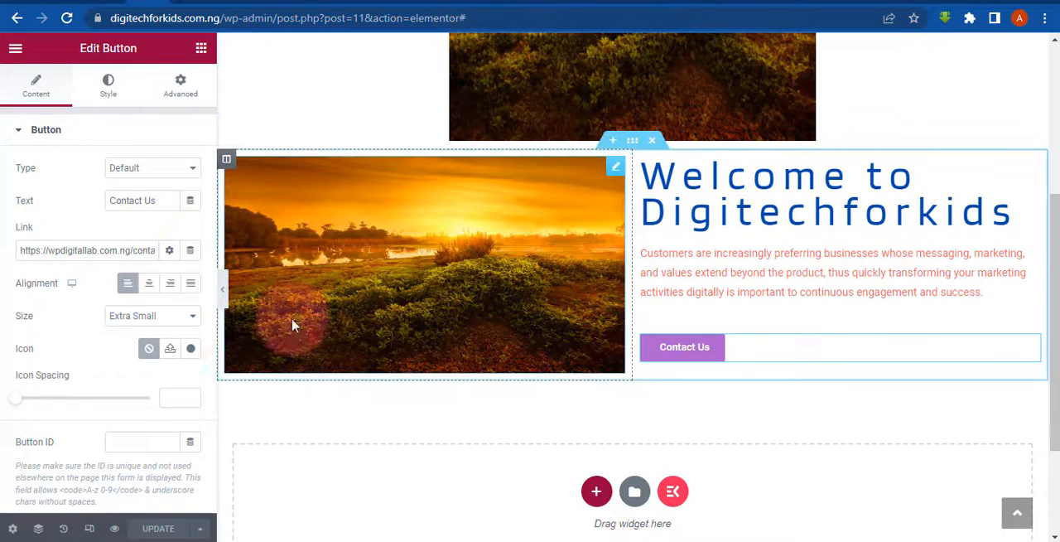
{"action": "left_click", "coordinate": [155, 530]}
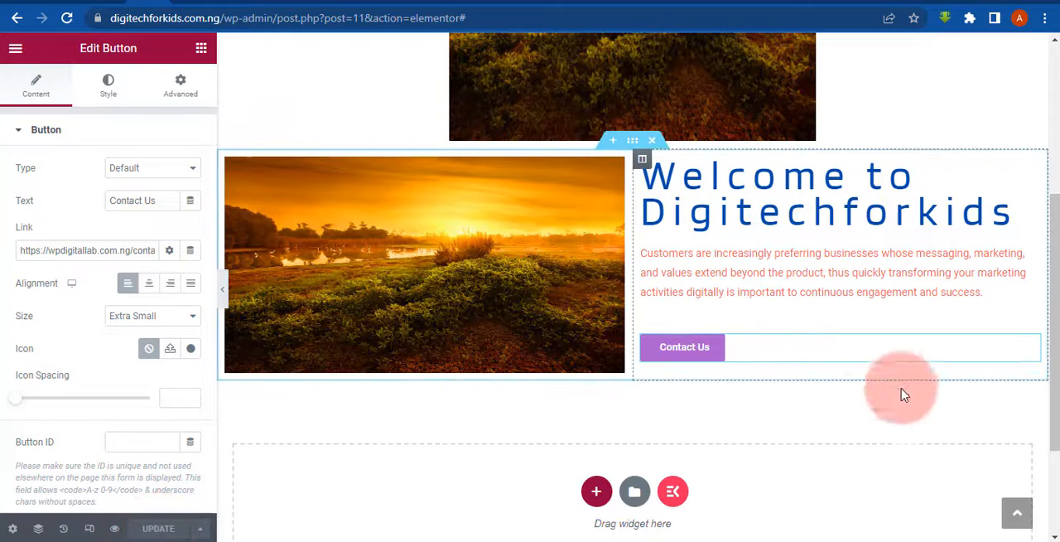
- Preview the Home page at full width without the editing panel and compare it with WPDigitalLab's contact page
{"action": "left_click", "coordinate": [225, 294]}
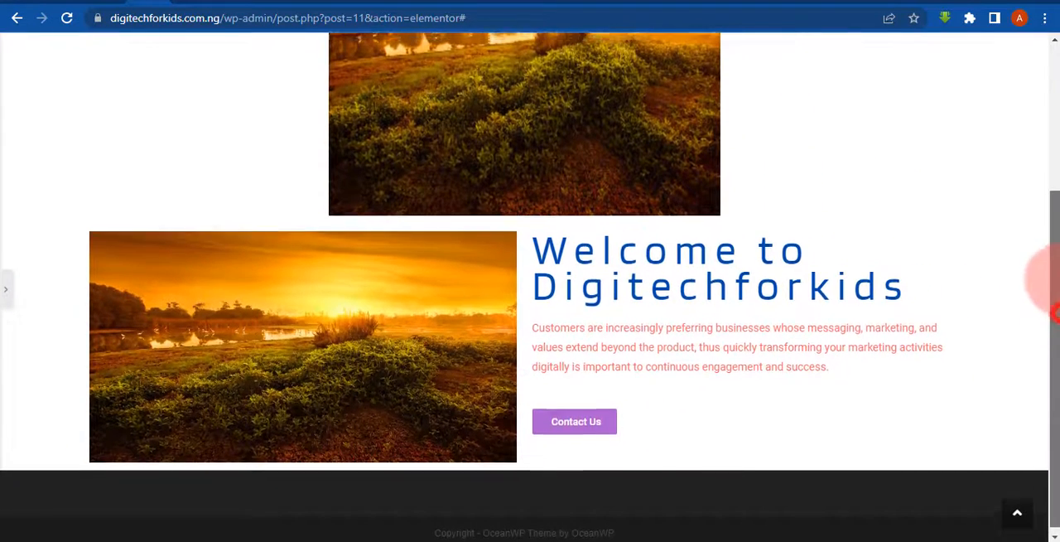
{"action": "mouse_move", "coordinate": [1053, 278]}
{"action": "left_mouse_down"}
{"action": "mouse_move", "coordinate": [1052, 208]}
{"action": "mouse_move", "coordinate": [1053, 286]}
{"action": "left_mouse_up"}
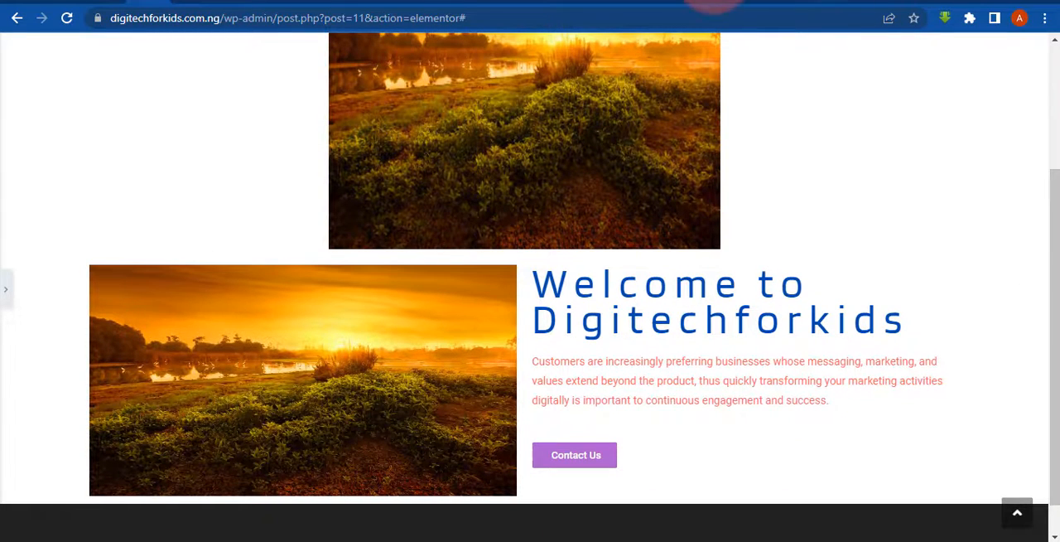
{"action": "left_click", "coordinate": [739, 2]}
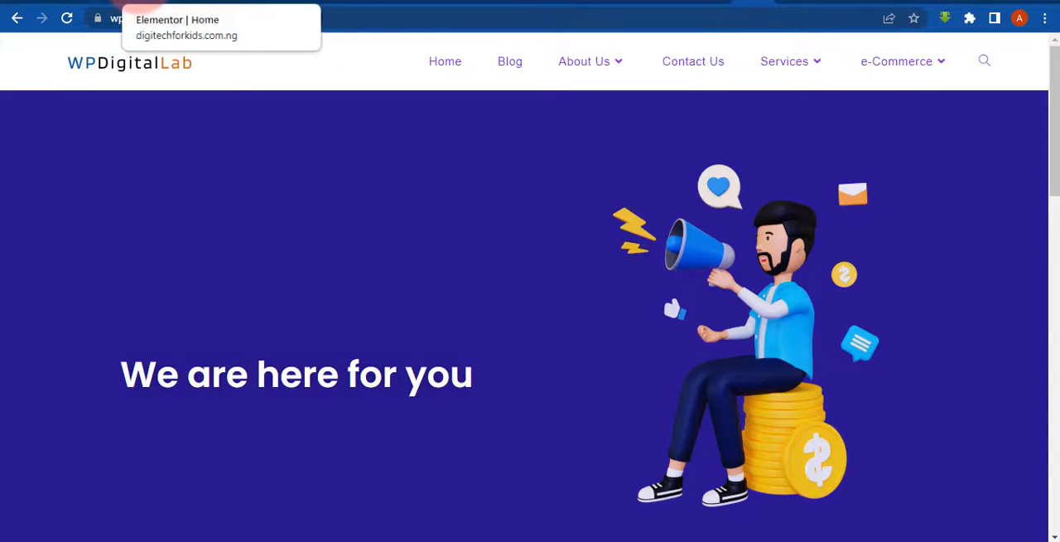
{"action": "left_click", "coordinate": [142, 2]}
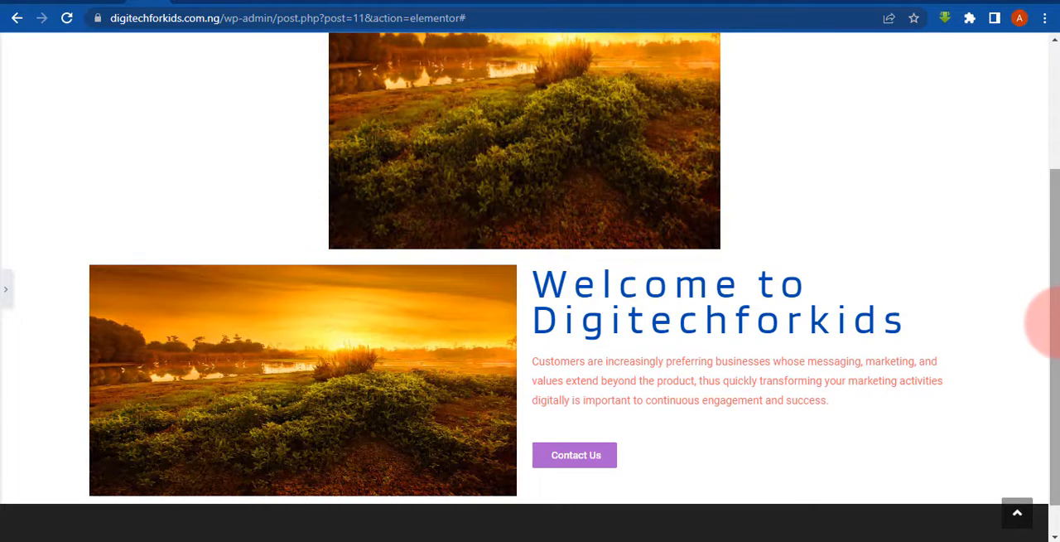
{"action": "left_click", "coordinate": [1051, 151]}
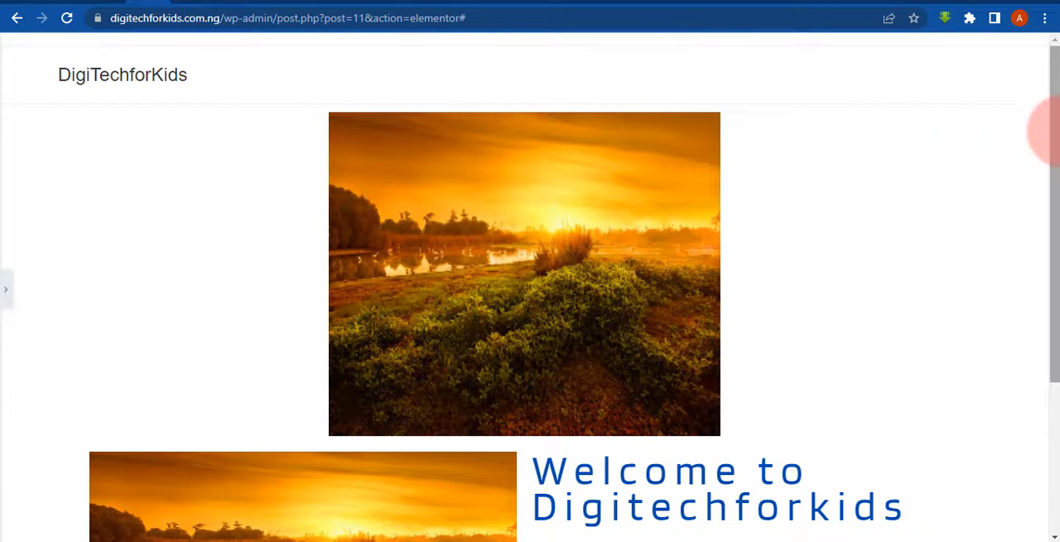
{"action": "mouse_move", "coordinate": [1052, 147]}
{"action": "left_mouse_down"}
{"action": "mouse_move", "coordinate": [1048, 322]}
{"action": "mouse_move", "coordinate": [1036, 189]}
{"action": "left_mouse_up"}
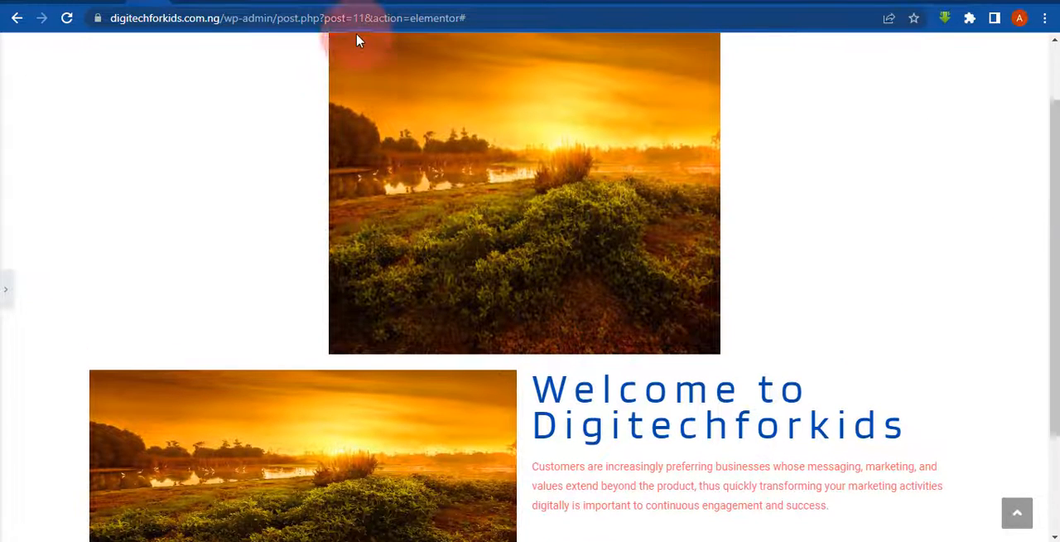
{"action": "left_click", "coordinate": [650, 261]}
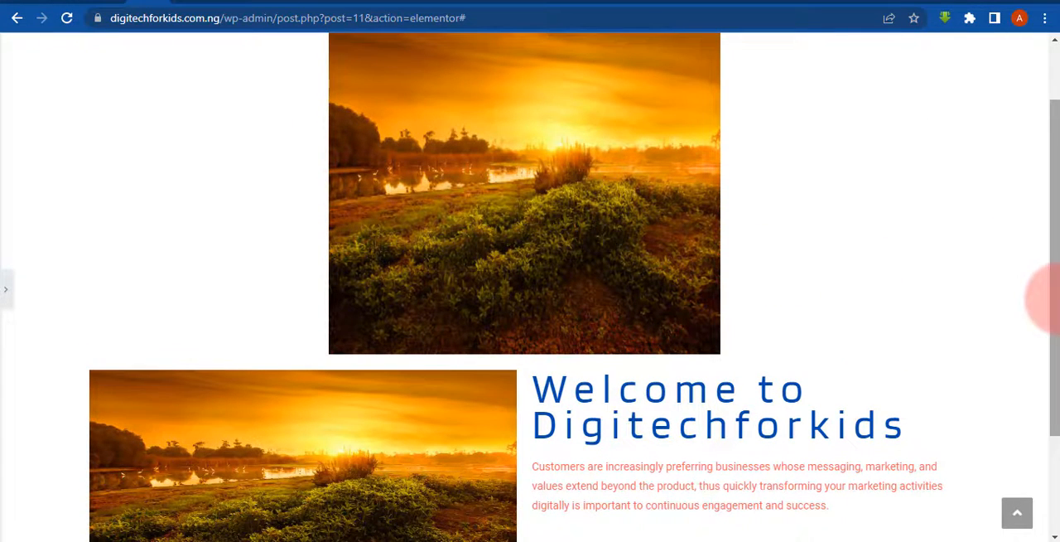
{"action": "left_click_drag", "start_coordinate": [1058, 299], "coordinate": [1057, 263]}
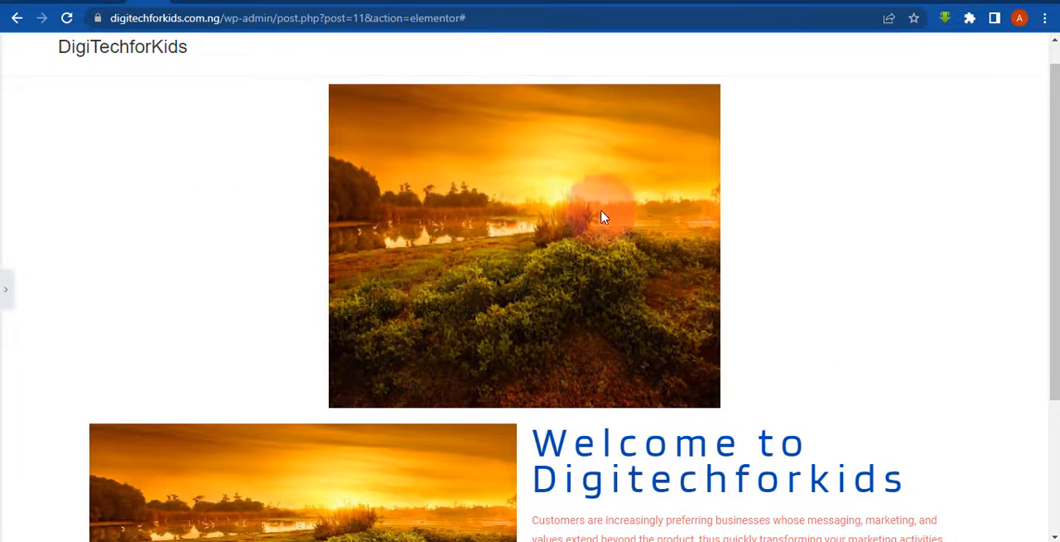
- Restore the editing panel and delete the large image widget above the two-column section
{"action": "left_click", "coordinate": [4, 291]}
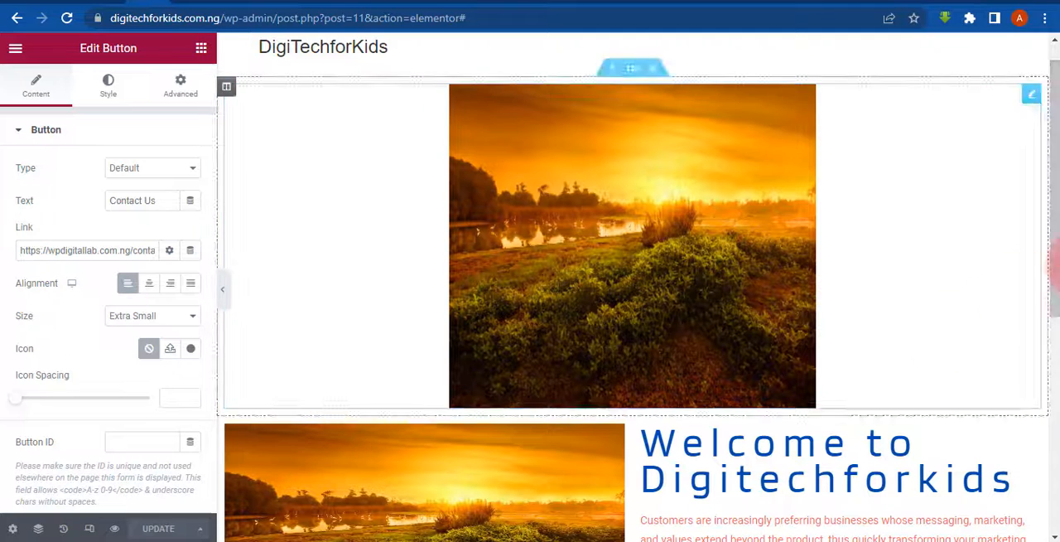
{"action": "left_click_drag", "start_coordinate": [1053, 263], "coordinate": [1045, 525]}
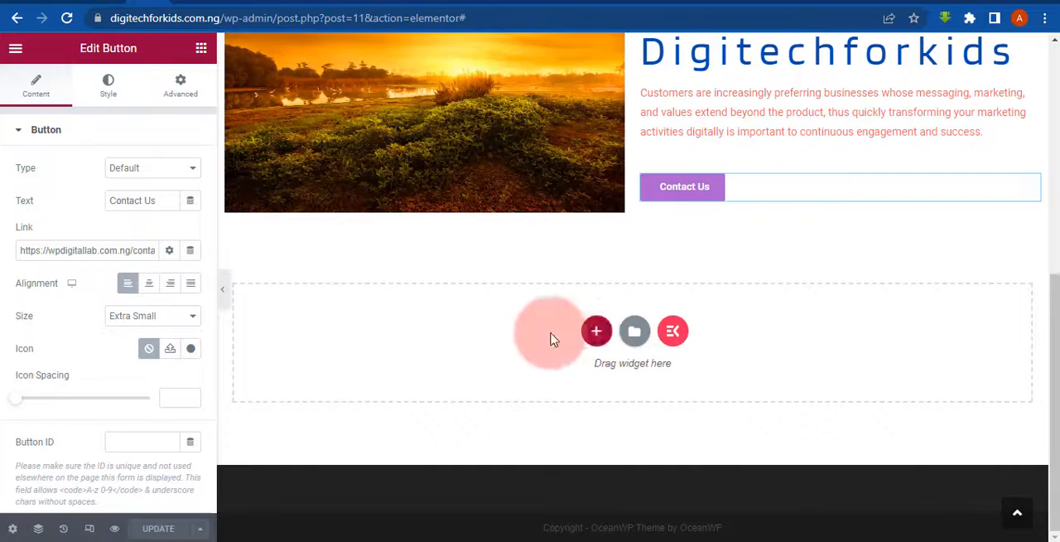
{"action": "left_click_drag", "start_coordinate": [1048, 319], "coordinate": [1045, 73]}
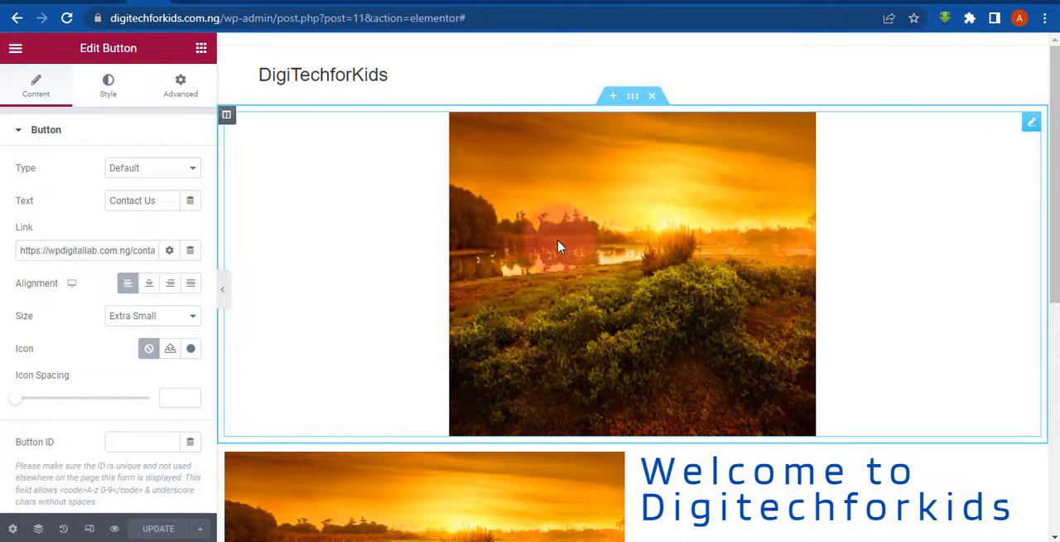
{"action": "right_click", "coordinate": [1023, 122]}
{"action": "left_click", "coordinate": [774, 196]}
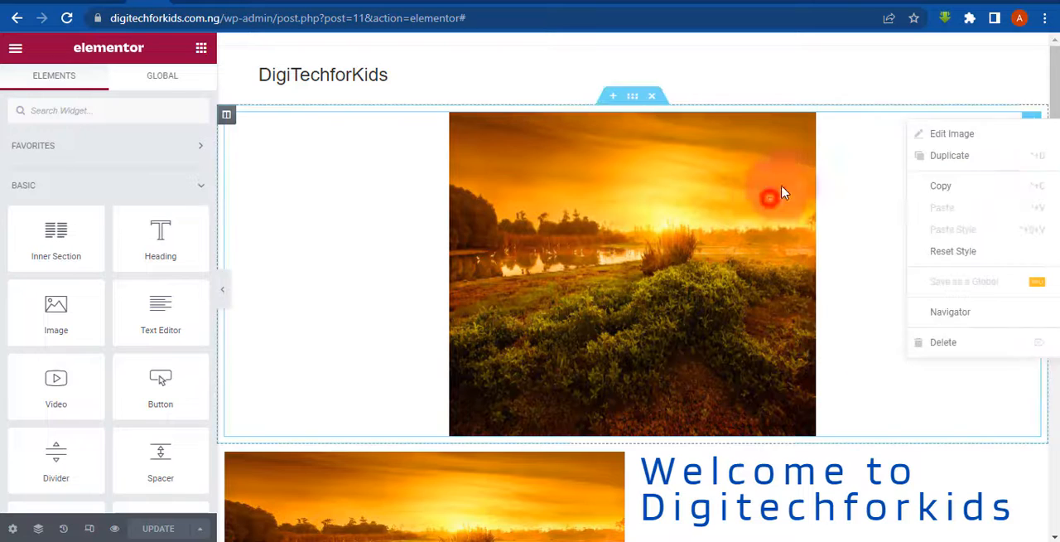
{"action": "left_click", "coordinate": [1027, 122]}
{"action": "right_click", "coordinate": [1021, 124]}
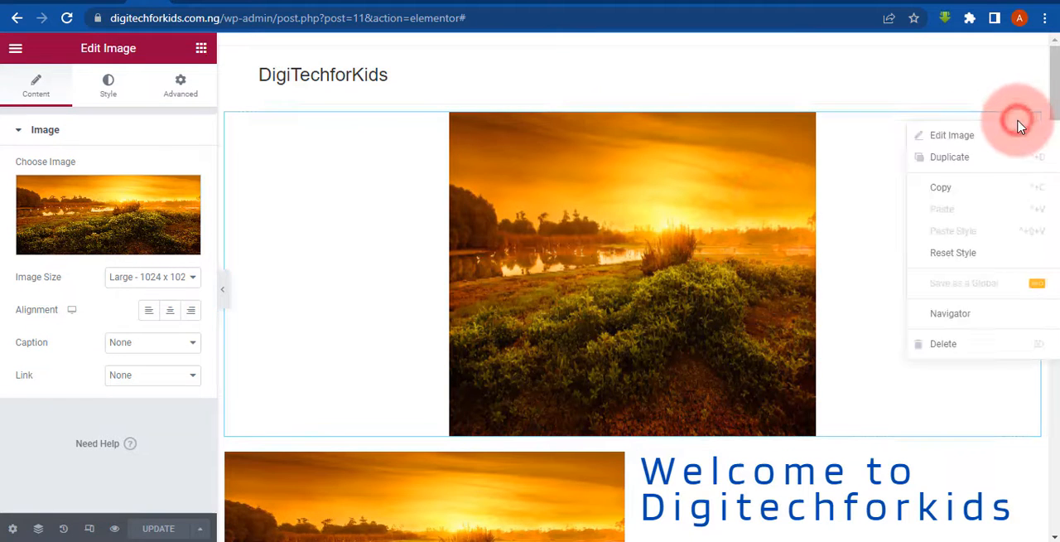
{"action": "left_click", "coordinate": [945, 344]}
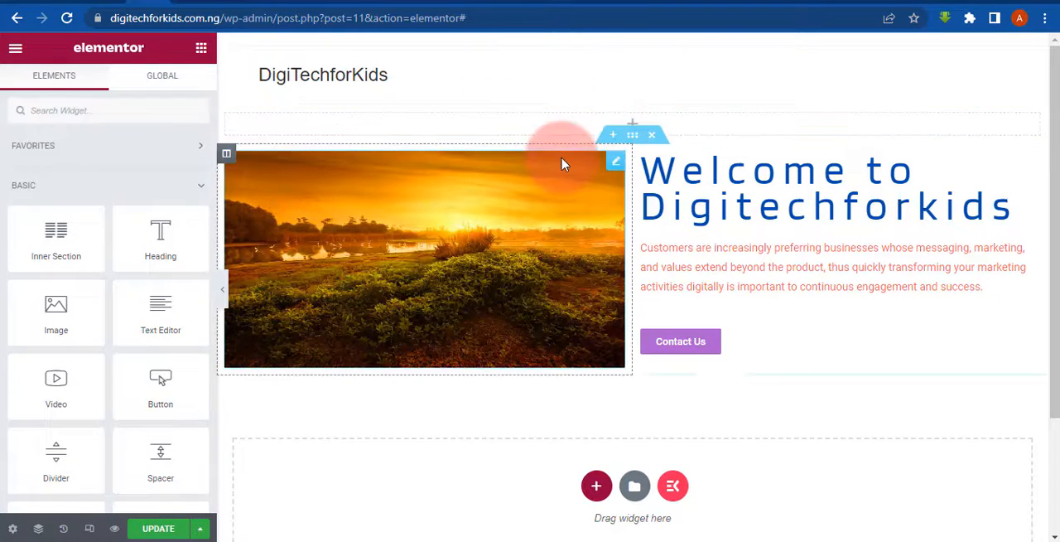
- Preview the page at full width without the deleted image and bring the editing panel back
{"action": "left_click", "coordinate": [221, 290]}
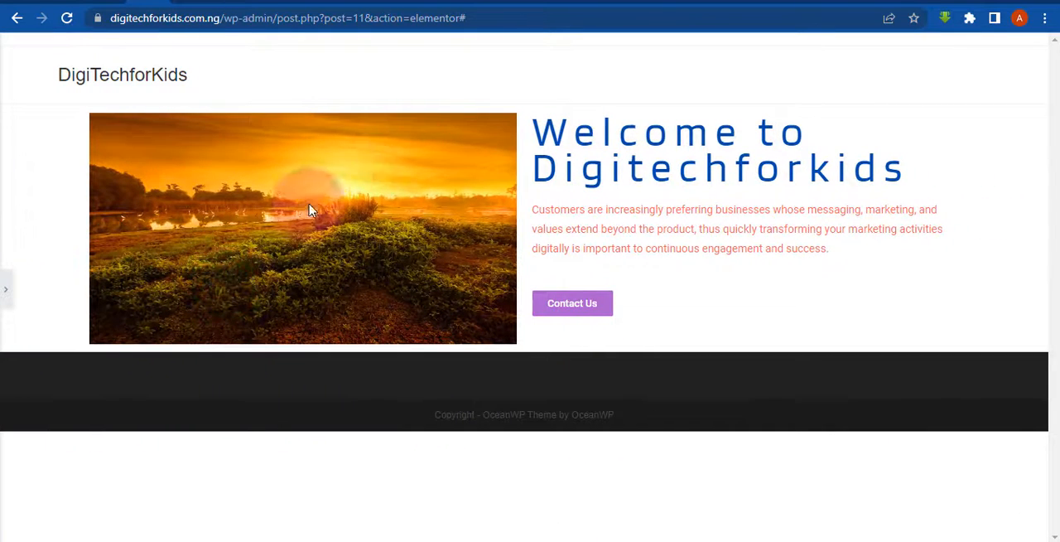
{"action": "left_click", "coordinate": [4, 281]}
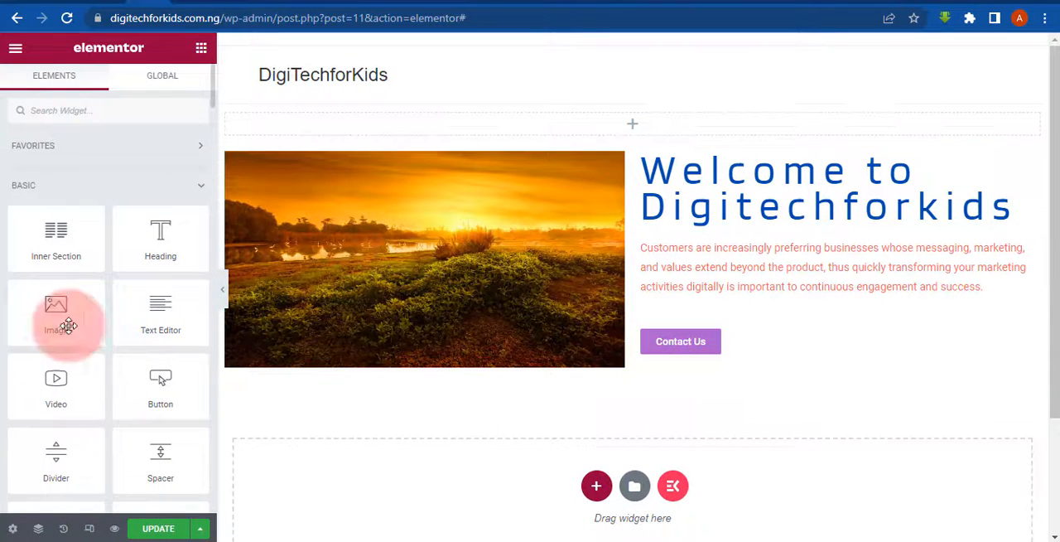
{"action": "mouse_move", "coordinate": [63, 321]}
{"action": "left_mouse_down"}
{"action": "mouse_move", "coordinate": [306, 292]}
{"action": "mouse_move", "coordinate": [48, 321]}
{"action": "left_mouse_up"}
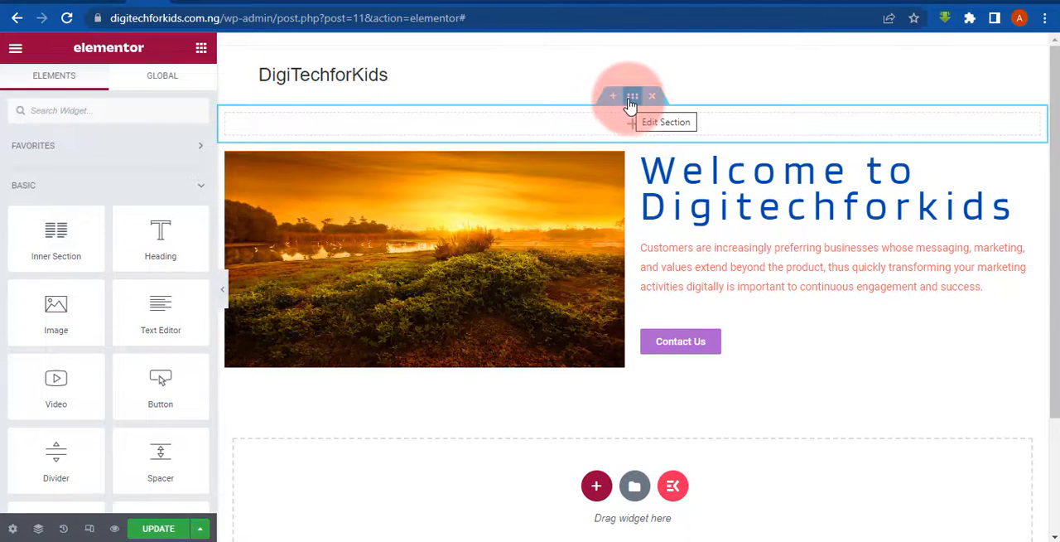
- Open the background style settings of the empty section above the two-column section
{"action": "left_click", "coordinate": [630, 101]}
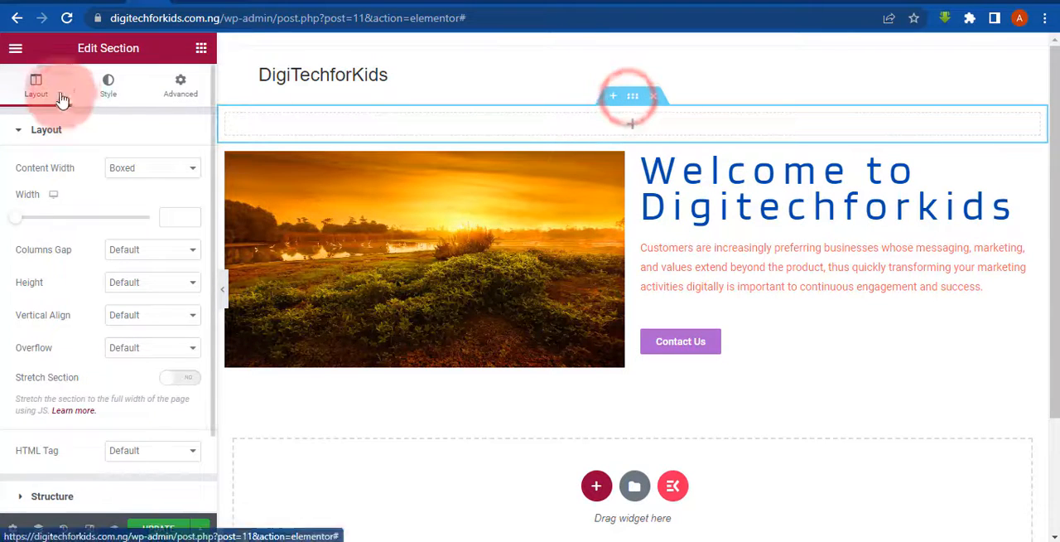
{"action": "left_click", "coordinate": [110, 96]}
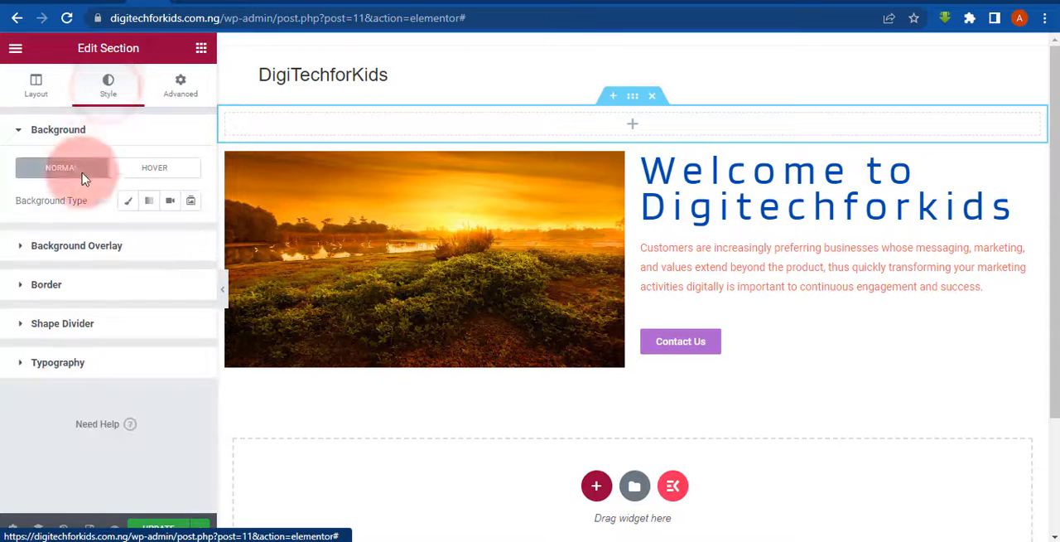
{"action": "left_click", "coordinate": [135, 202]}
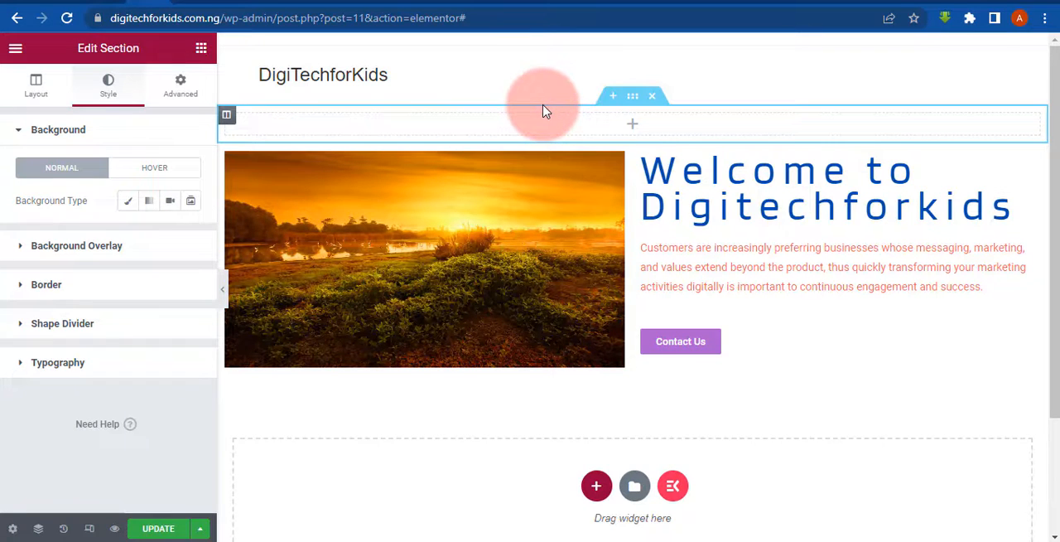
- Switch to the WPDigitalLab site and examine the hero section of its home page as a design reference
{"action": "left_click", "coordinate": [755, 0]}
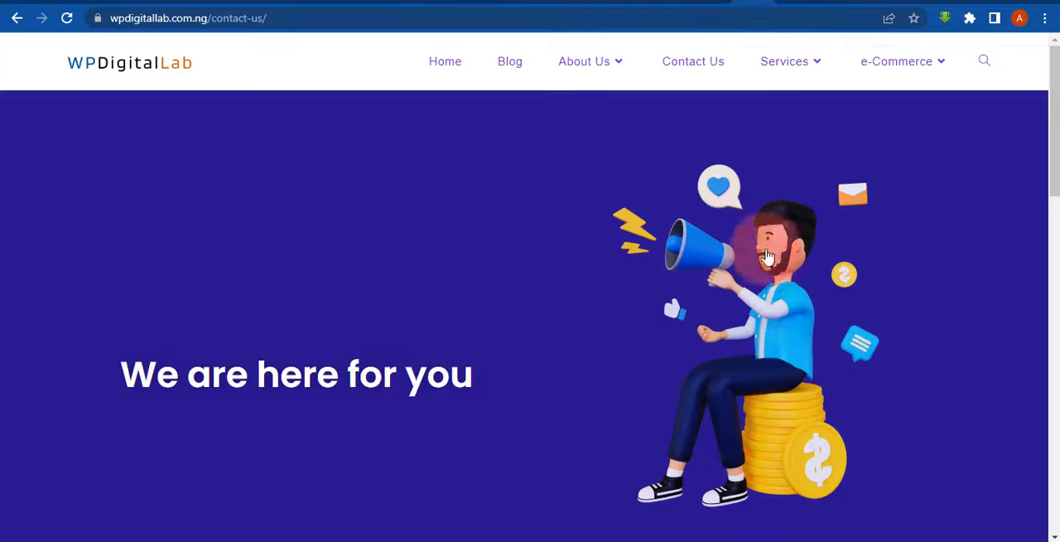
{"action": "left_click", "coordinate": [444, 63]}
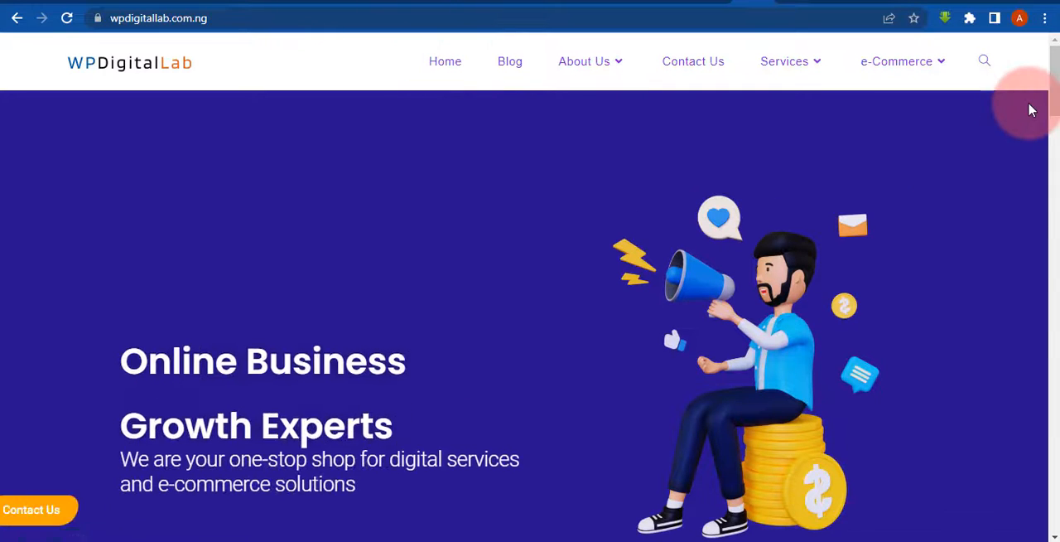
{"action": "scroll", "coordinate": [1045, 124], "scroll_direction": "down", "scroll_amount": 3}
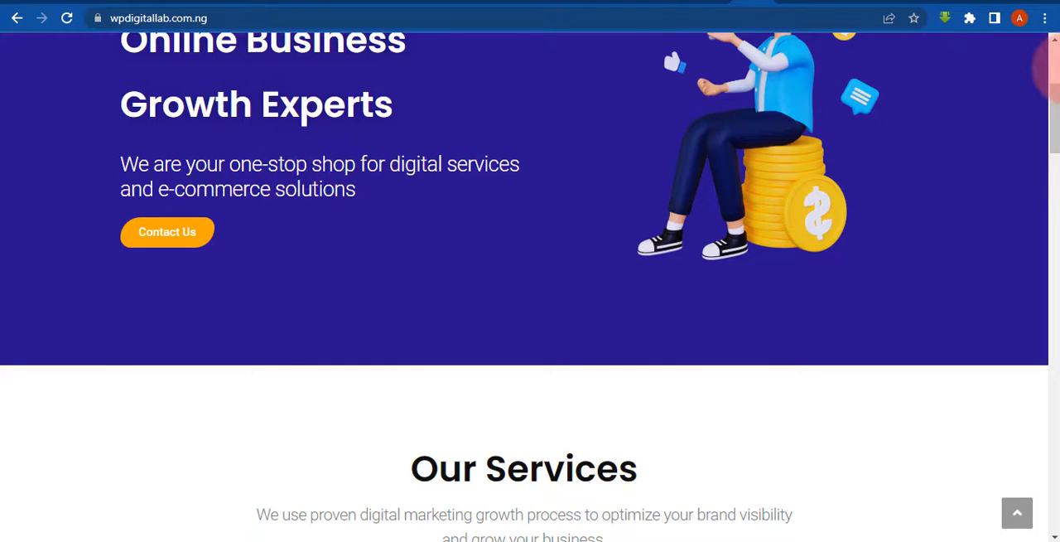
{"action": "left_click", "coordinate": [1054, 66]}
{"action": "scroll", "coordinate": [1053, 66], "scroll_direction": "down", "scroll_amount": 2}
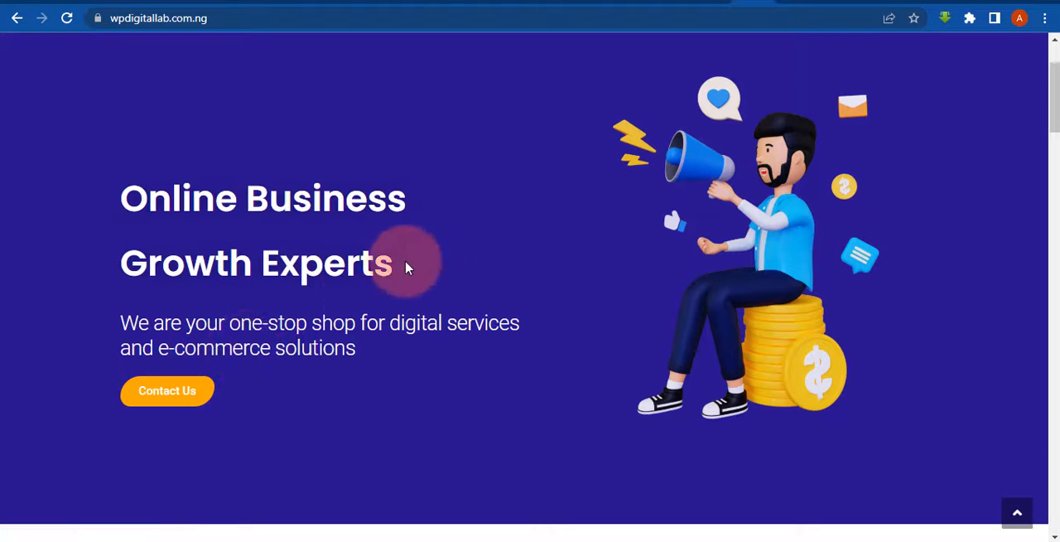
{"action": "scroll", "coordinate": [1045, 83], "scroll_direction": "up", "scroll_amount": 2}
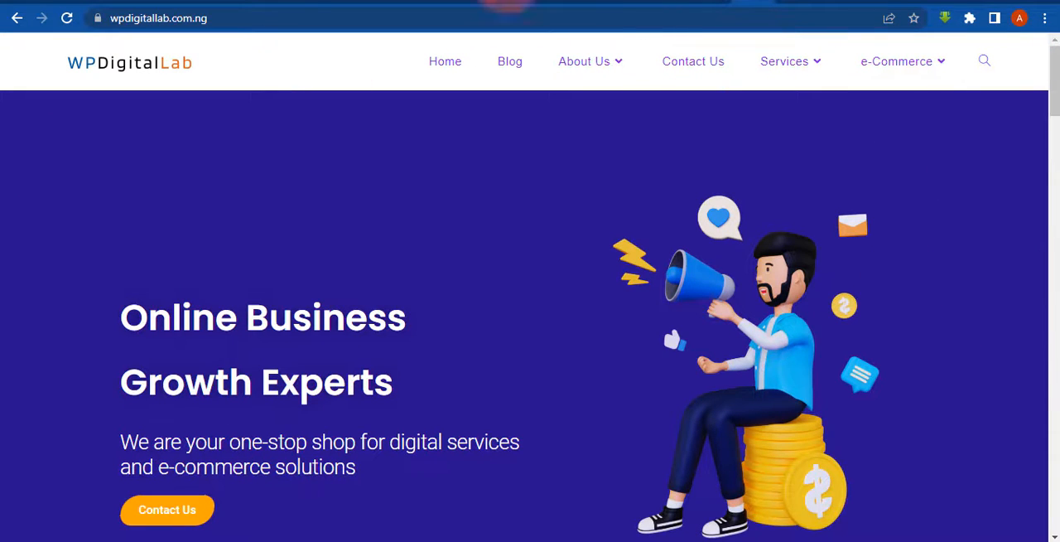
- Switch back to the Elementor editor, compare the background types for the empty top section and choose the classic color-and-image type
{"action": "left_click", "coordinate": [153, 2]}
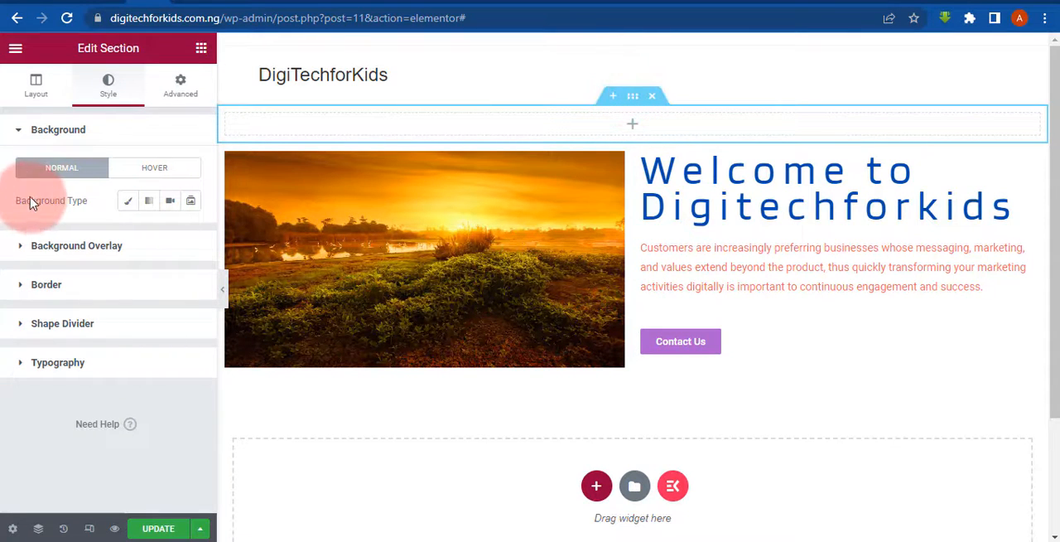
{"action": "left_click", "coordinate": [126, 201]}
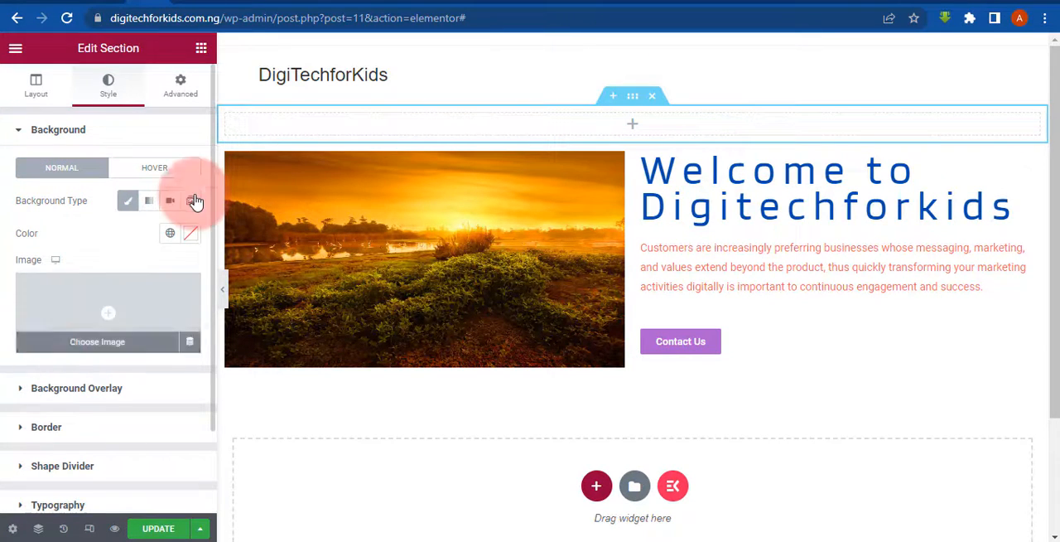
{"action": "left_click", "coordinate": [145, 201]}
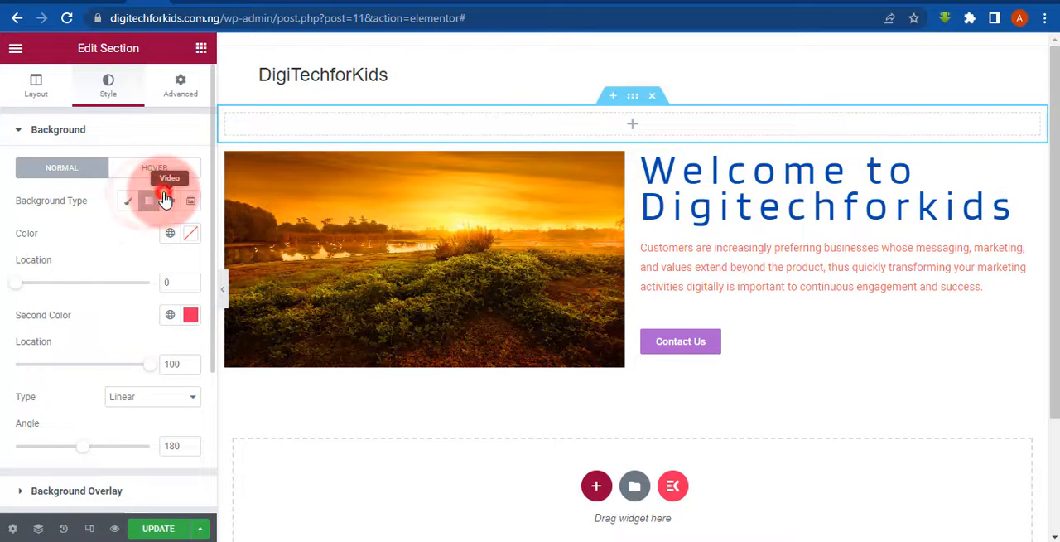
{"action": "left_click", "coordinate": [166, 199]}
{"action": "left_click", "coordinate": [185, 200]}
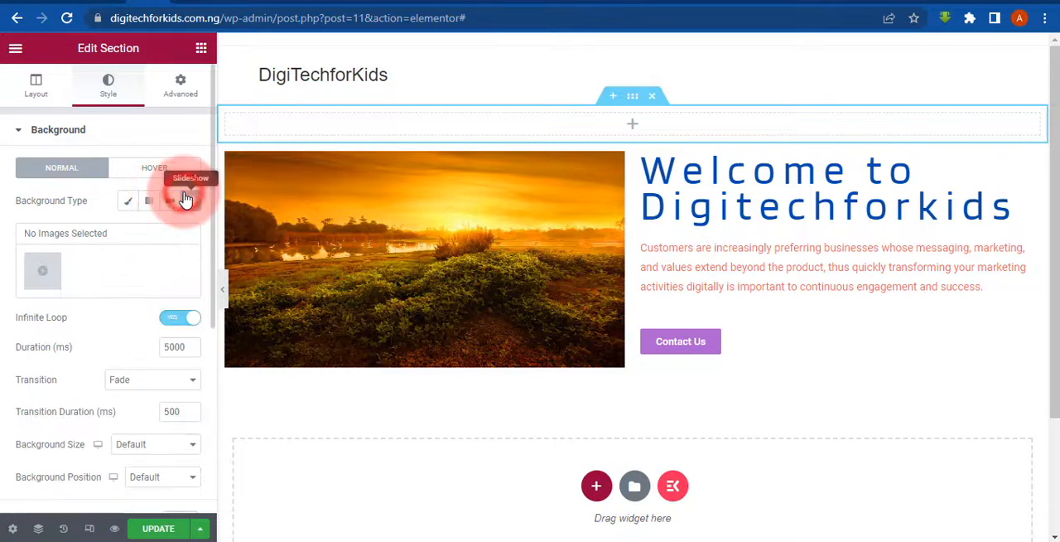
{"action": "left_click", "coordinate": [125, 202]}
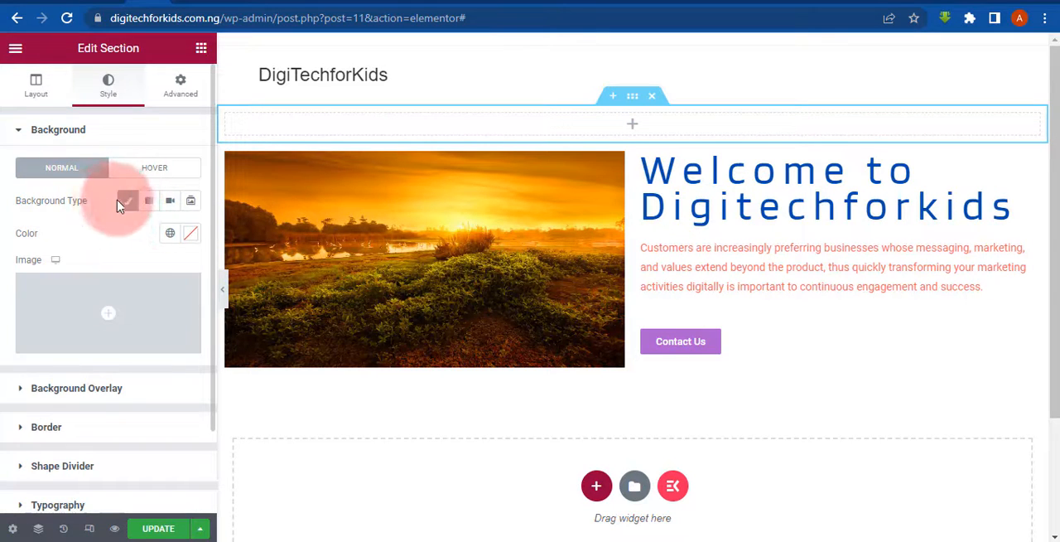
- Set the Sunset image from the media library as the top section's background and preview the page at full width
{"action": "left_click", "coordinate": [73, 336]}
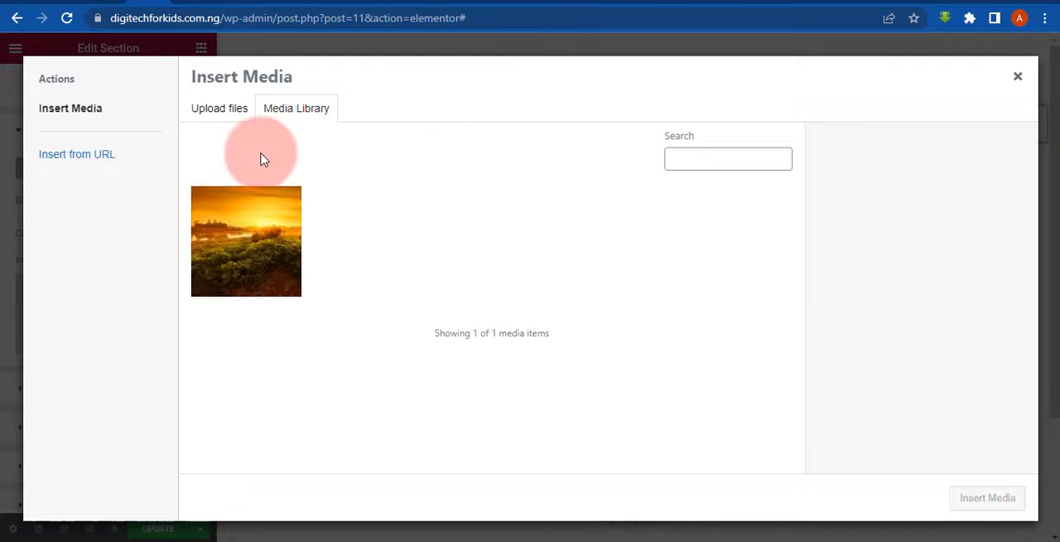
{"action": "left_click", "coordinate": [223, 222]}
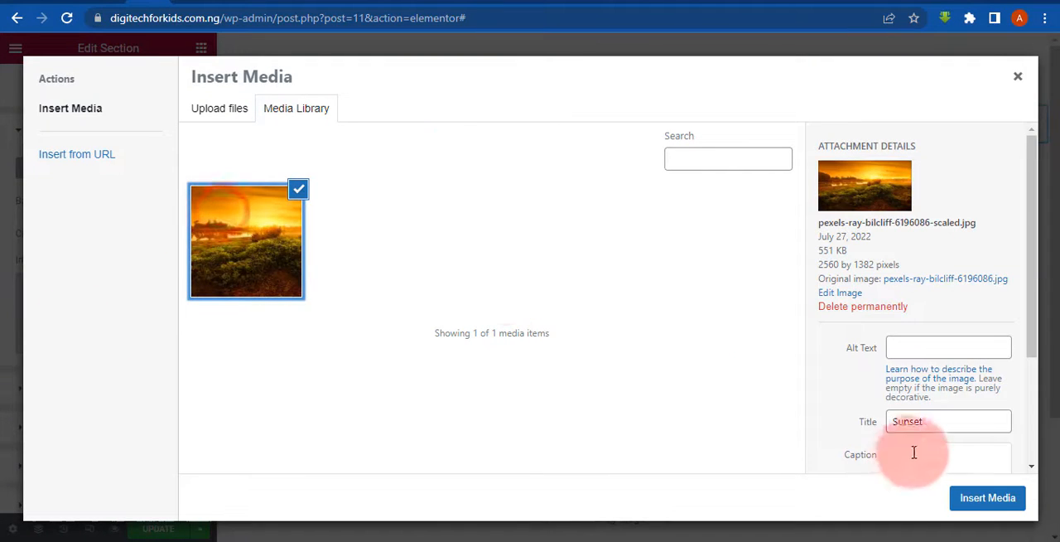
{"action": "left_click", "coordinate": [971, 497]}
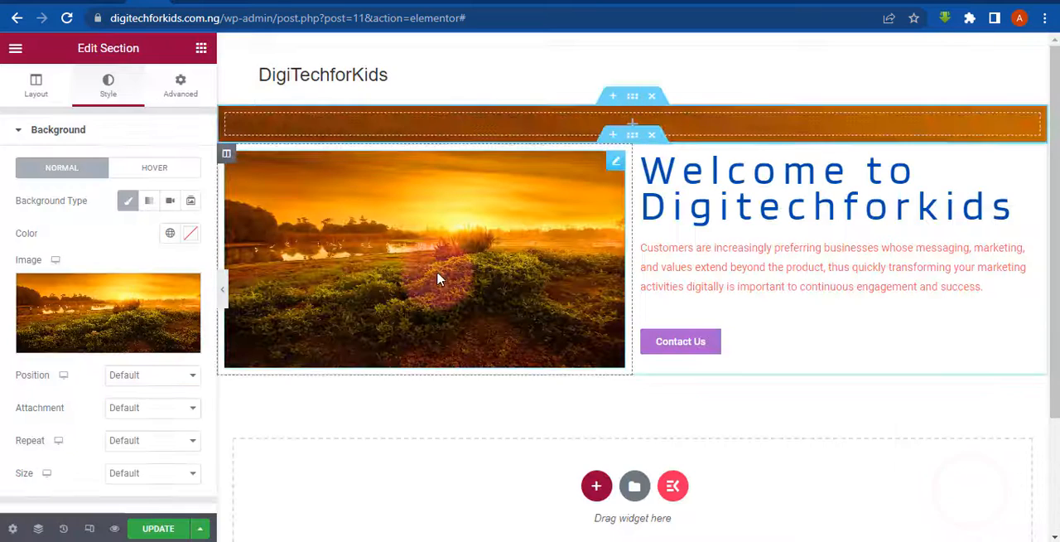
{"action": "left_click", "coordinate": [222, 295]}
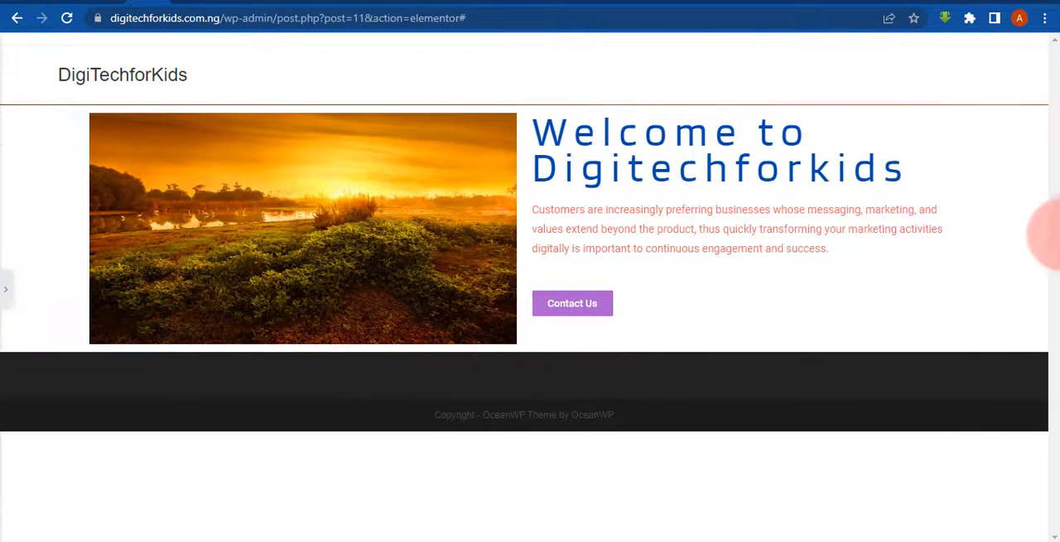
{"action": "left_click", "coordinate": [5, 290]}
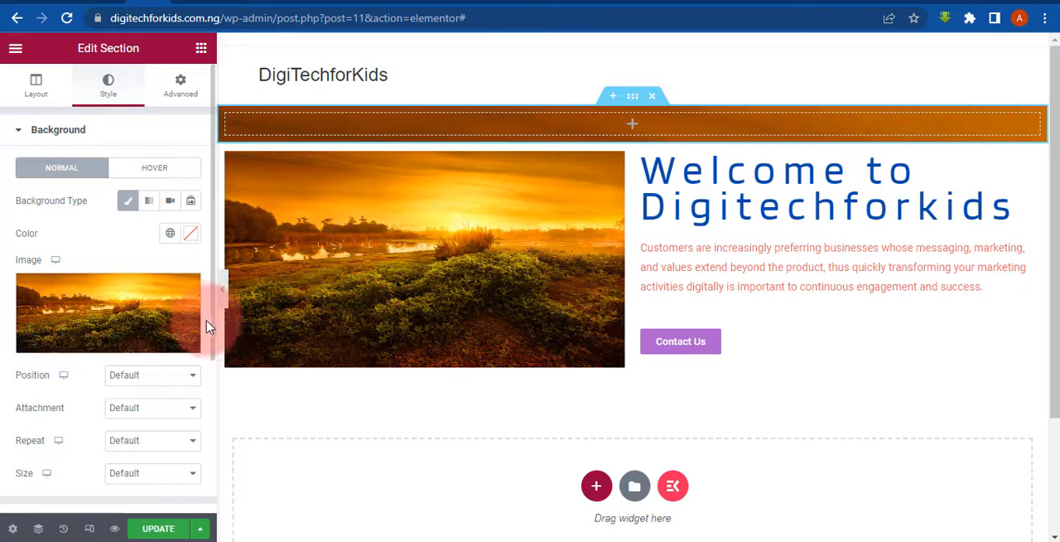
- Look through the top section's background and overlay settings and the style options of the image in the two-column section
{"action": "scroll", "coordinate": [210, 328], "scroll_direction": "down", "scroll_amount": 3}
{"action": "left_click_drag", "start_coordinate": [212, 347], "coordinate": [0, 278]}
{"action": "left_click", "coordinate": [3, 290]}
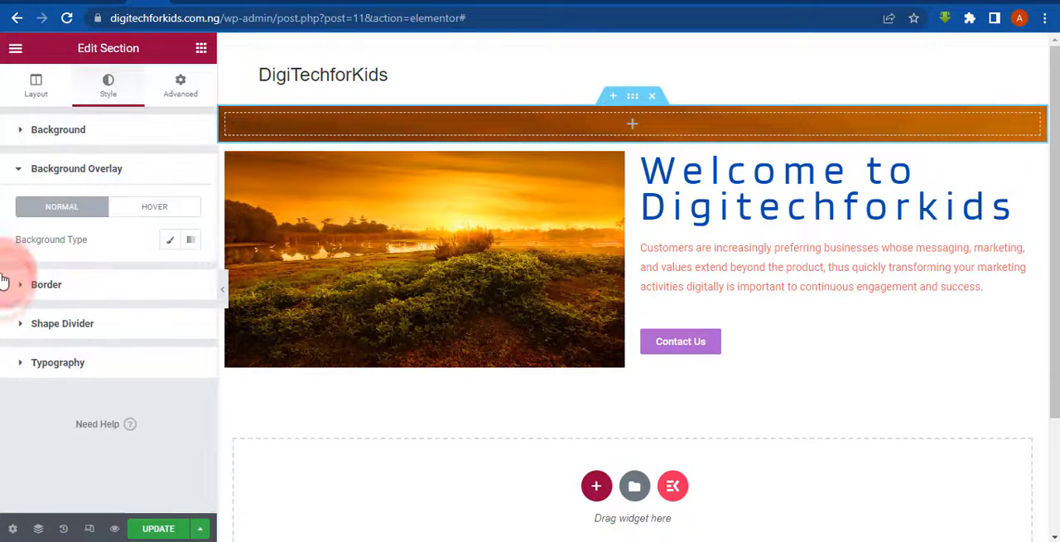
{"action": "left_click", "coordinate": [4, 172]}
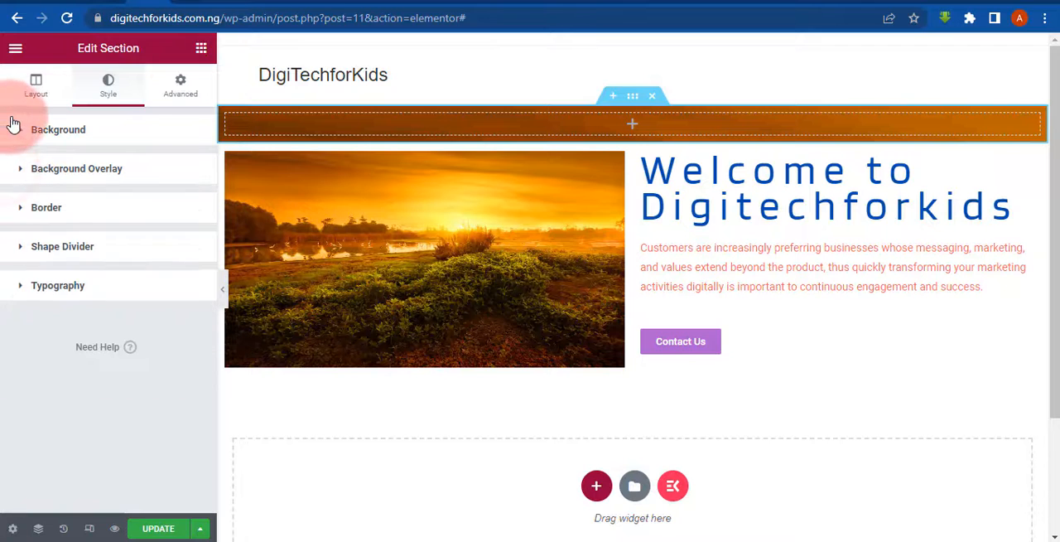
{"action": "left_click", "coordinate": [12, 131]}
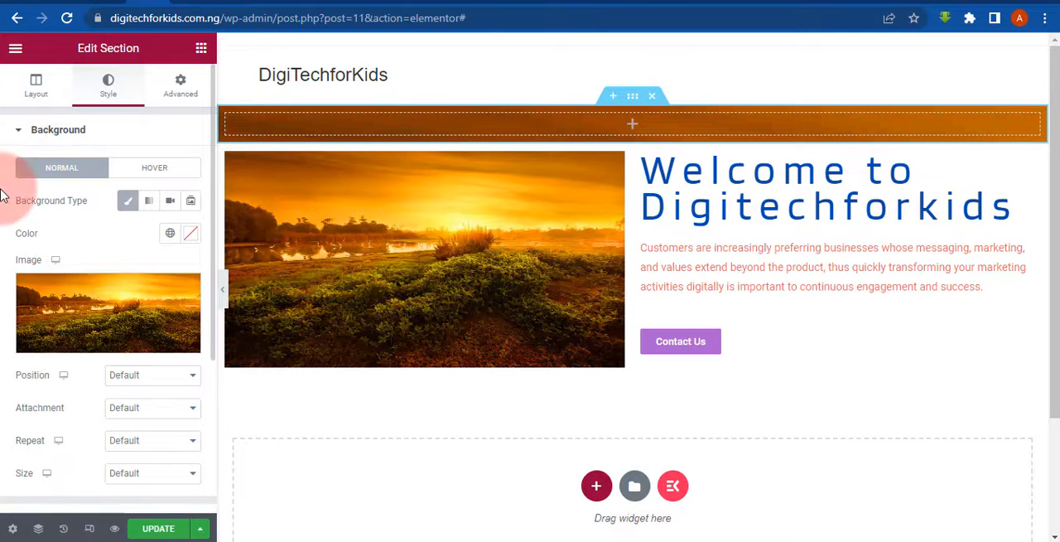
{"action": "scroll", "coordinate": [4, 192], "scroll_direction": "down", "scroll_amount": 1}
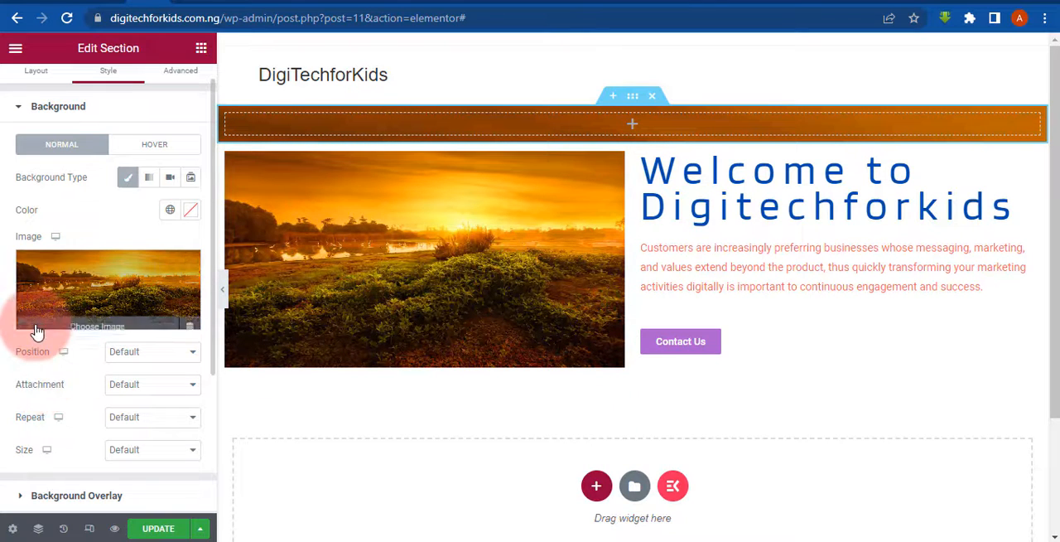
{"action": "left_click", "coordinate": [582, 219]}
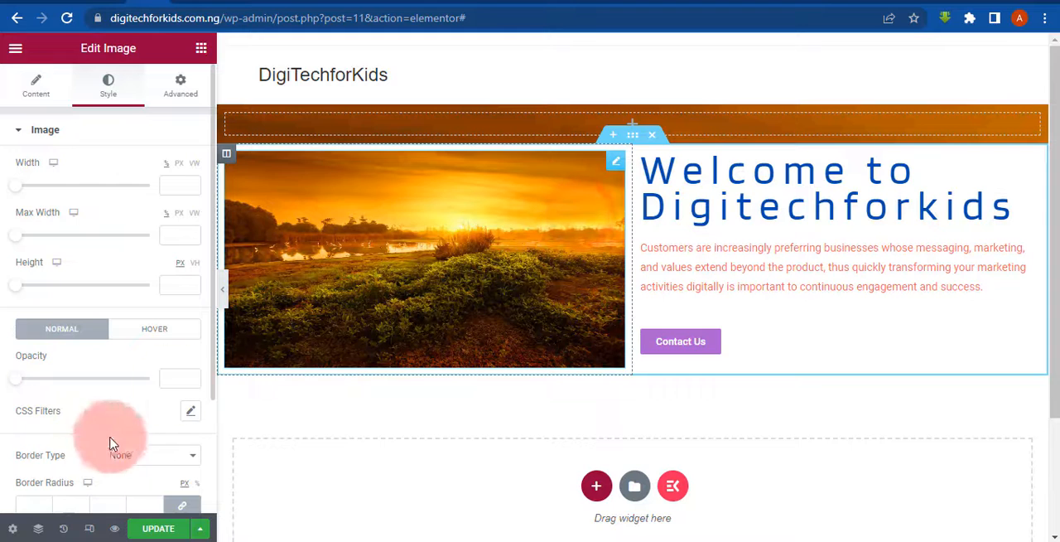
{"action": "scroll", "coordinate": [2, 387], "scroll_direction": "down", "scroll_amount": 3}
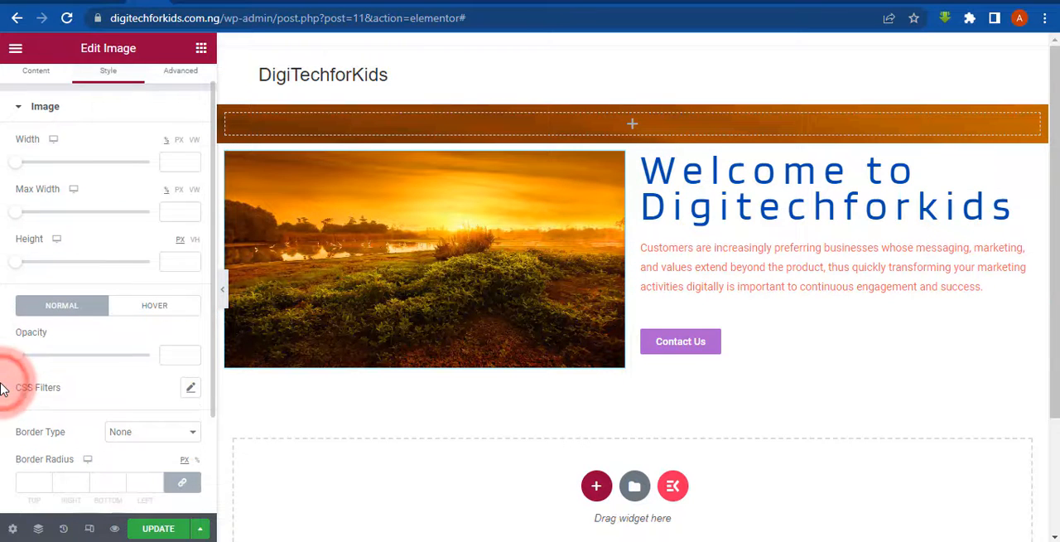
{"action": "scroll", "coordinate": [3, 388], "scroll_direction": "up", "scroll_amount": 3}
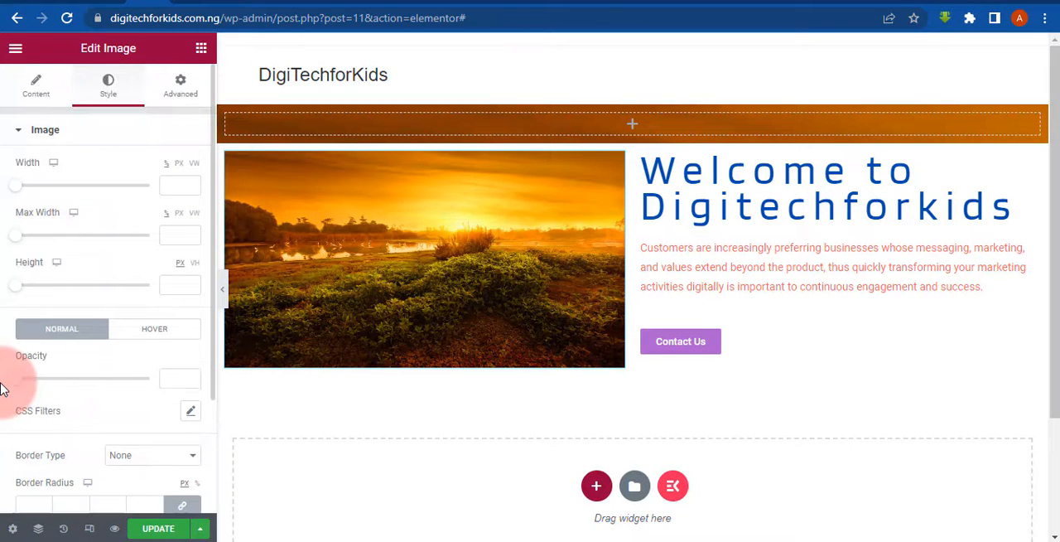
{"action": "scroll", "coordinate": [3, 388], "scroll_direction": "down", "scroll_amount": 1}
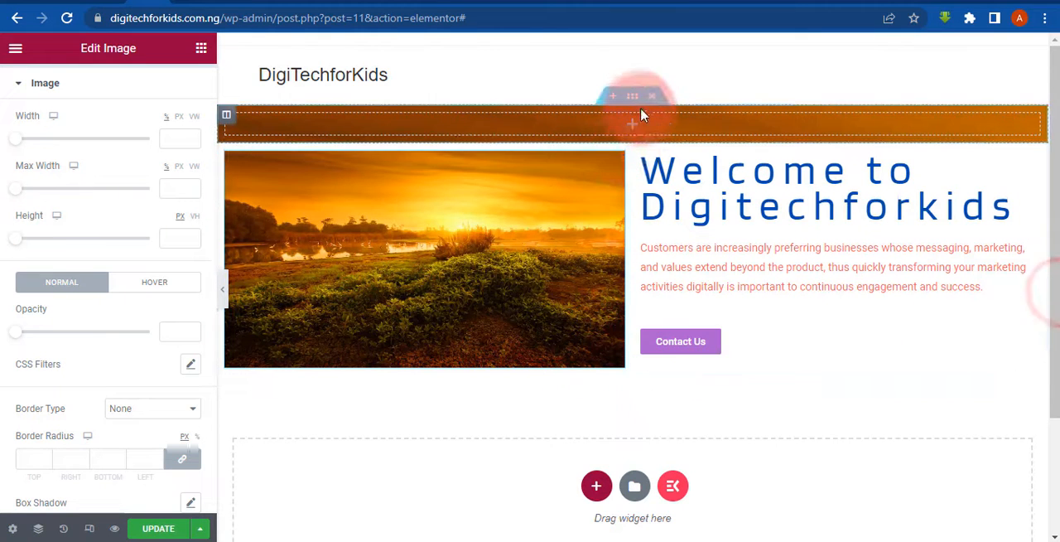
- Set the top section's background image to No-repeat with Cover size and preview the page at full width
{"action": "left_click", "coordinate": [629, 97]}
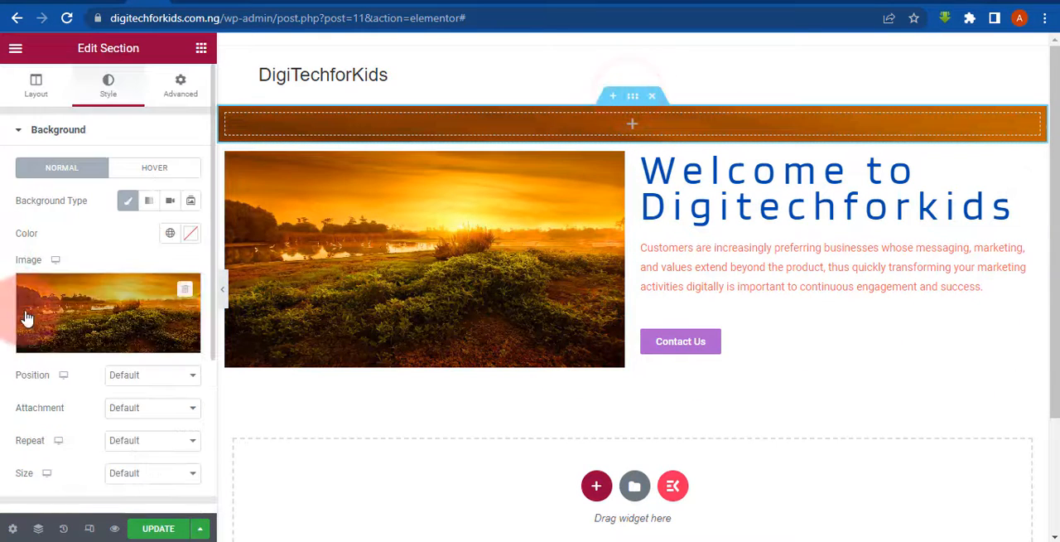
{"action": "scroll", "coordinate": [2, 364], "scroll_direction": "down", "scroll_amount": 2}
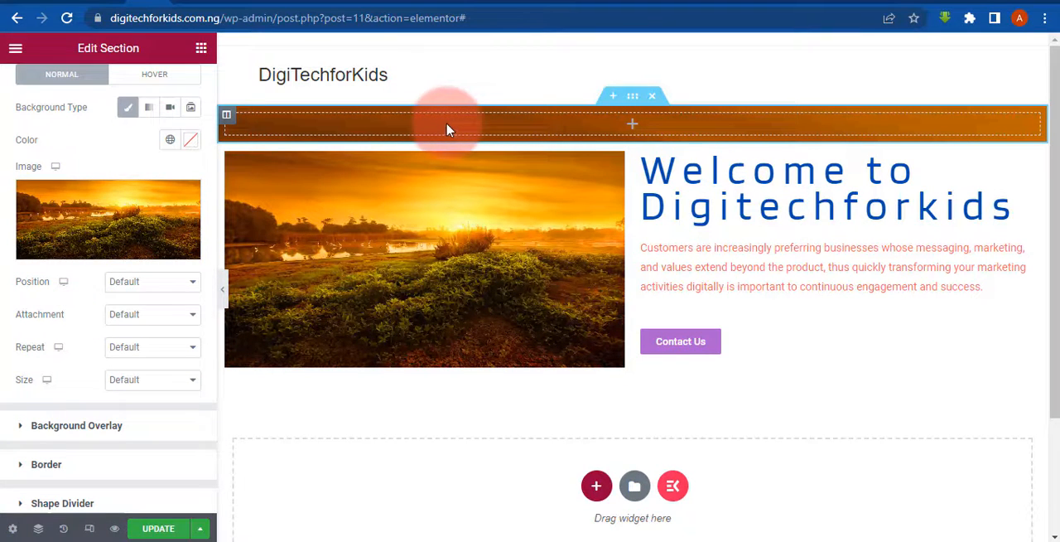
{"action": "left_click", "coordinate": [137, 282]}
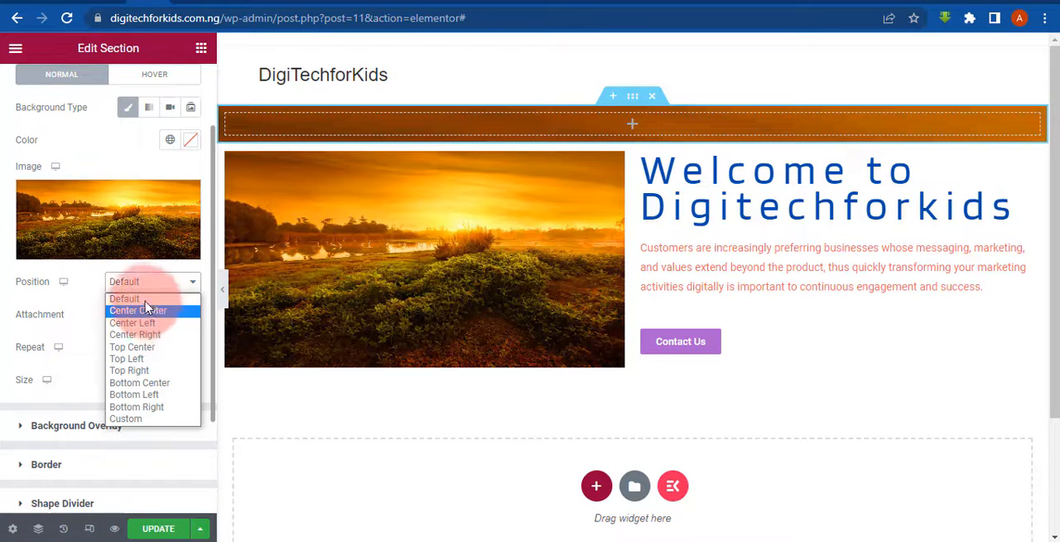
{"action": "left_click", "coordinate": [10, 278]}
{"action": "left_click", "coordinate": [179, 323]}
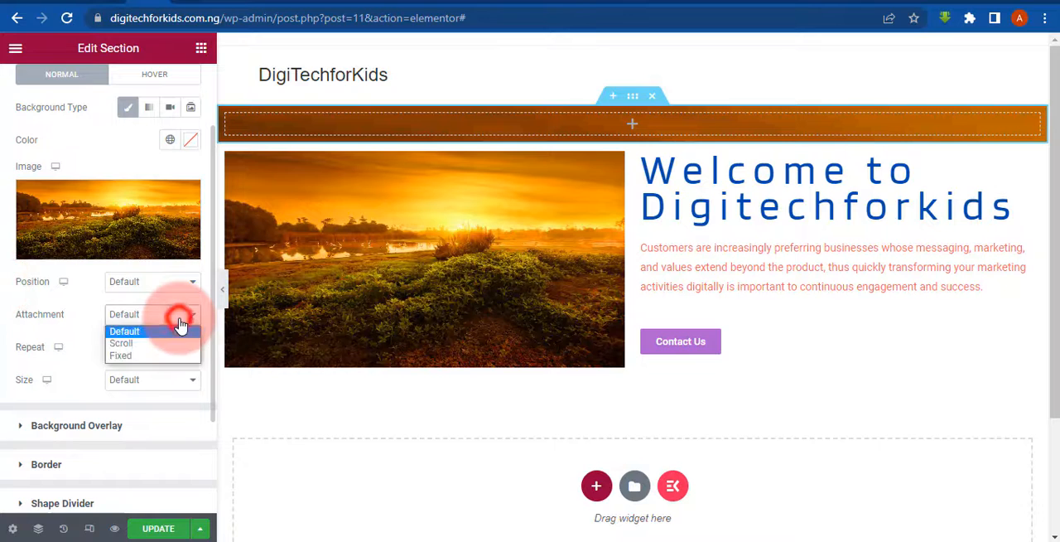
{"action": "left_click", "coordinate": [132, 313]}
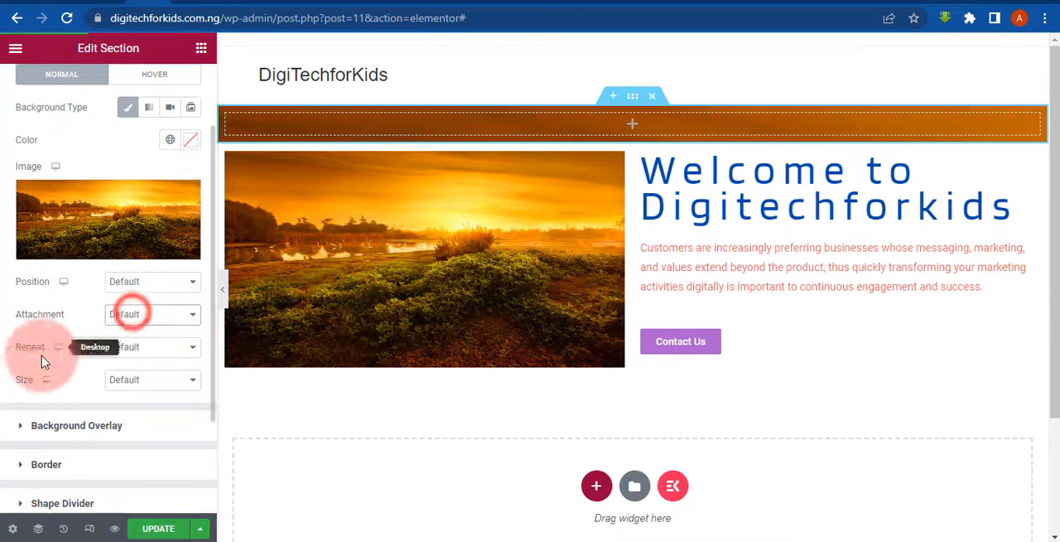
{"action": "left_click", "coordinate": [133, 348]}
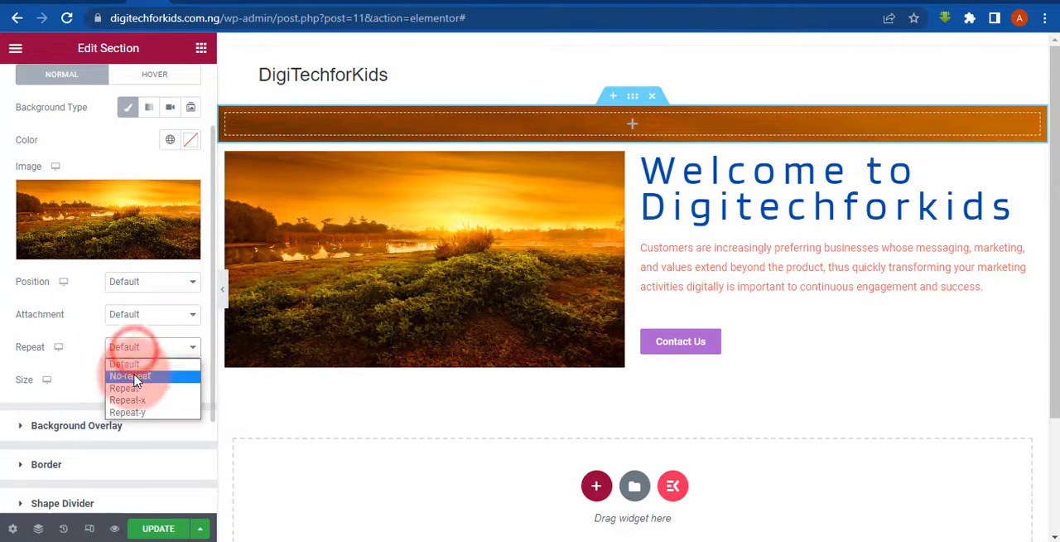
{"action": "left_click", "coordinate": [136, 378]}
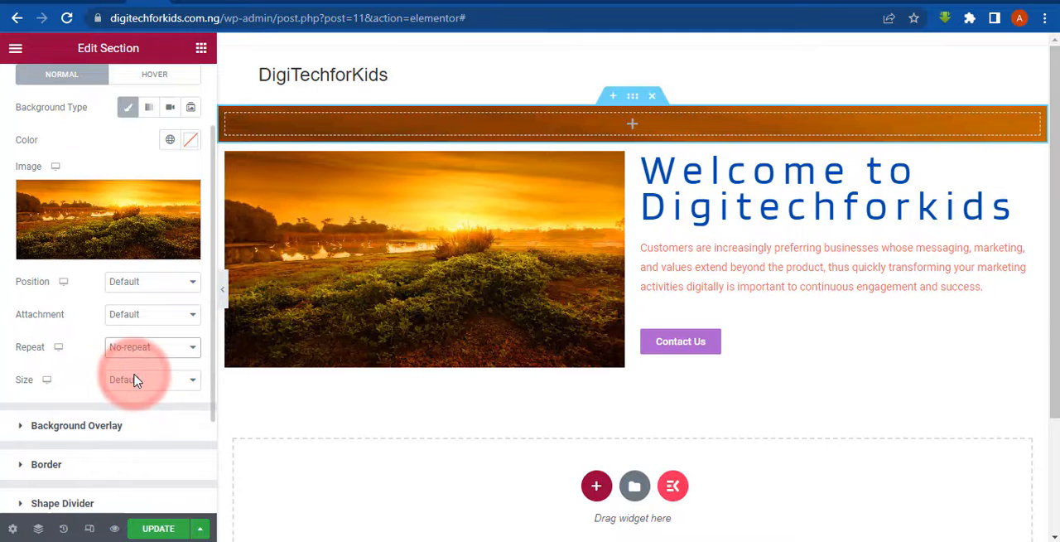
{"action": "left_click", "coordinate": [133, 386]}
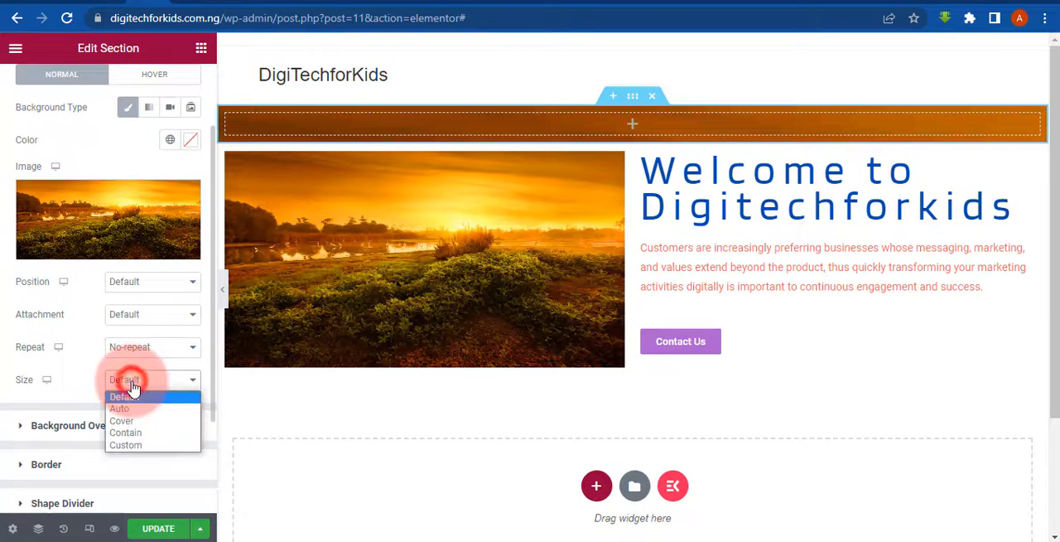
{"action": "left_click", "coordinate": [133, 422]}
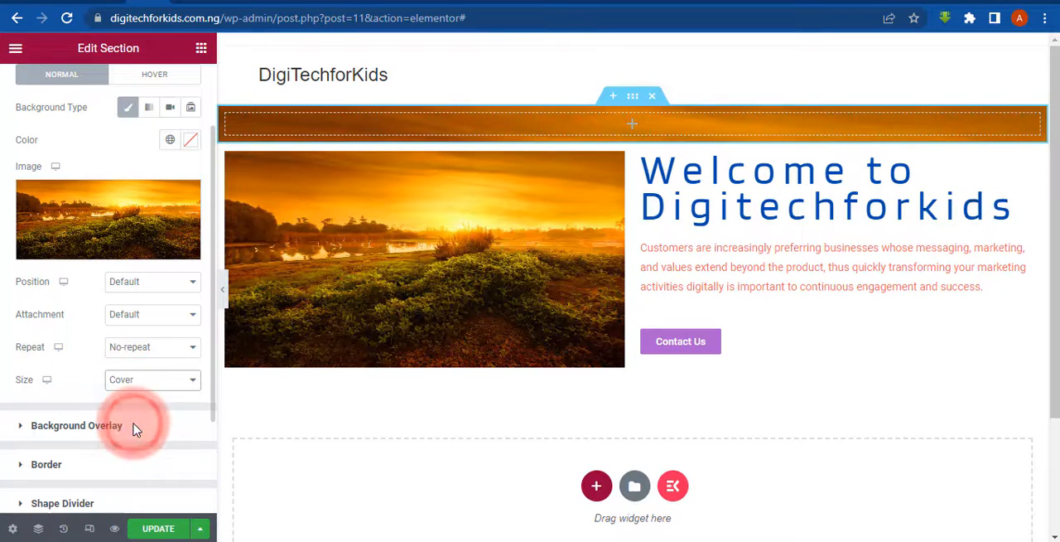
{"action": "left_click", "coordinate": [224, 289]}
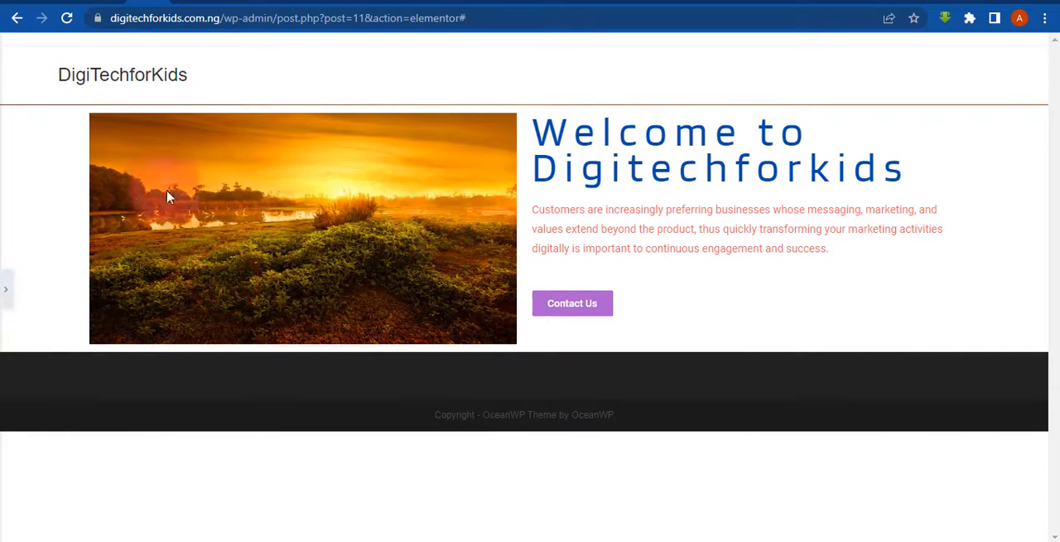
{"action": "left_click", "coordinate": [6, 289]}
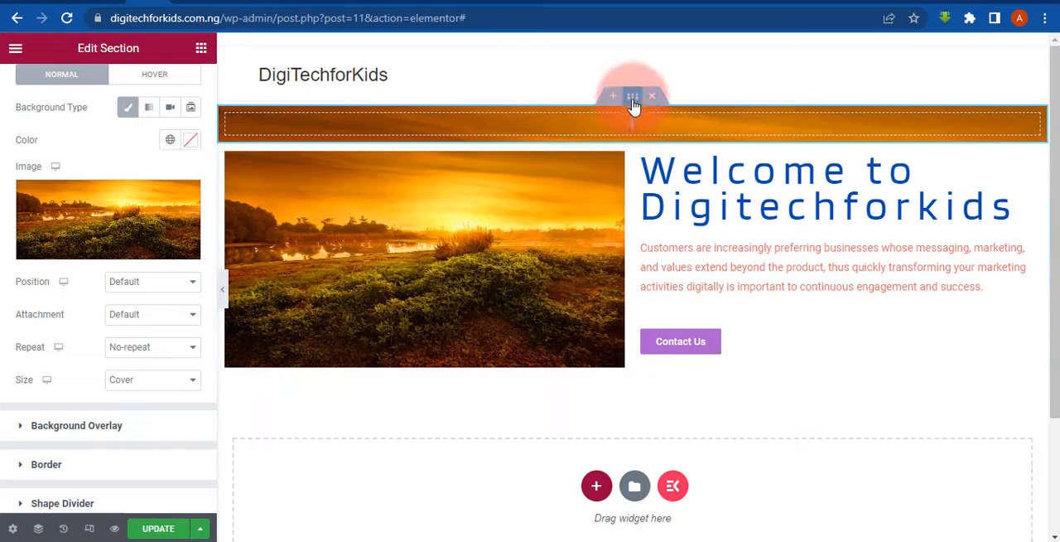
- Set the top section's padding to 100 px at the top and 100 px at the bottom
{"action": "left_click", "coordinate": [633, 102]}
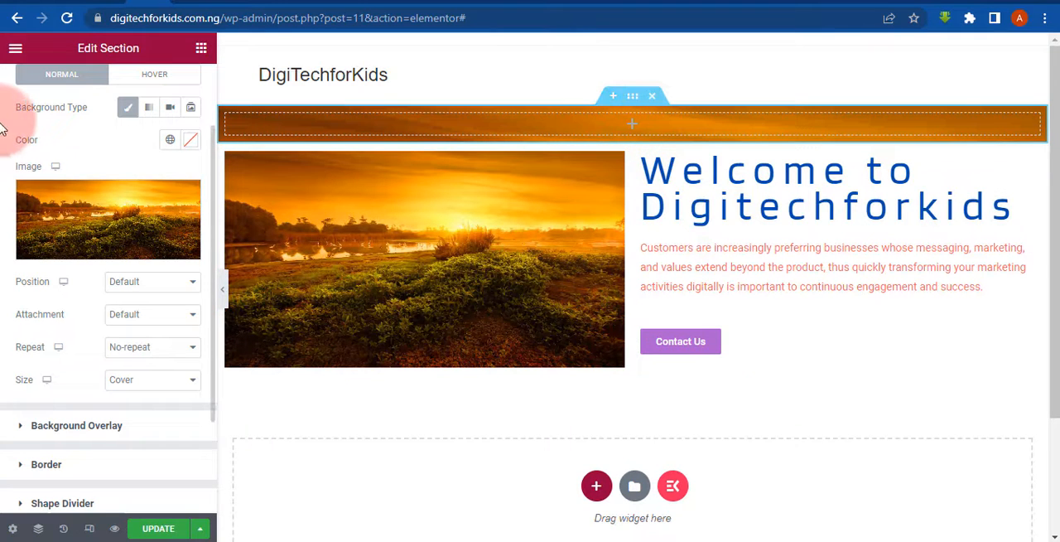
{"action": "scroll", "coordinate": [2, 123], "scroll_direction": "up", "scroll_amount": 2}
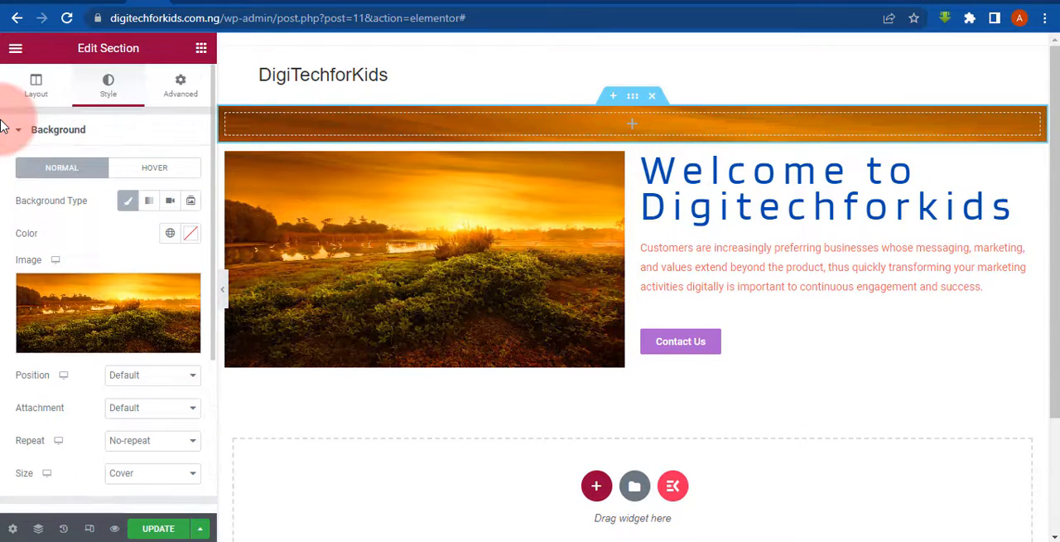
{"action": "left_click", "coordinate": [184, 79]}
{"action": "left_click", "coordinate": [183, 79]}
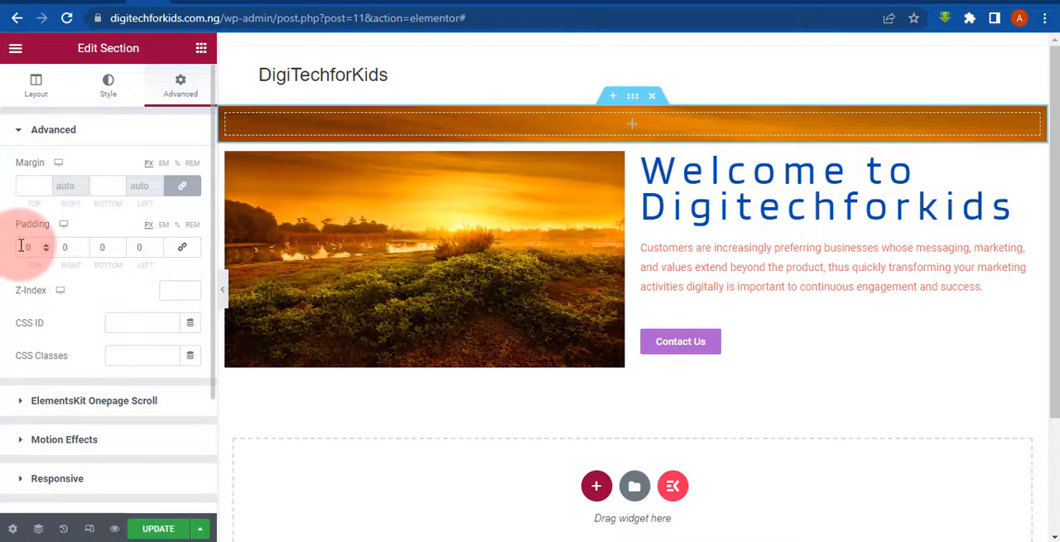
{"action": "type", "text": "00"}
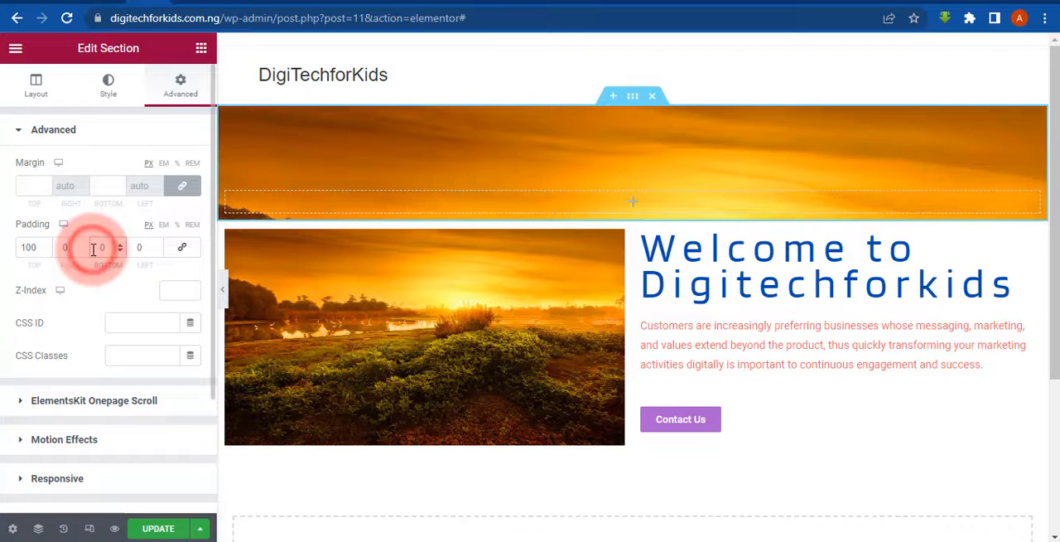
{"action": "type", "text": "100"}
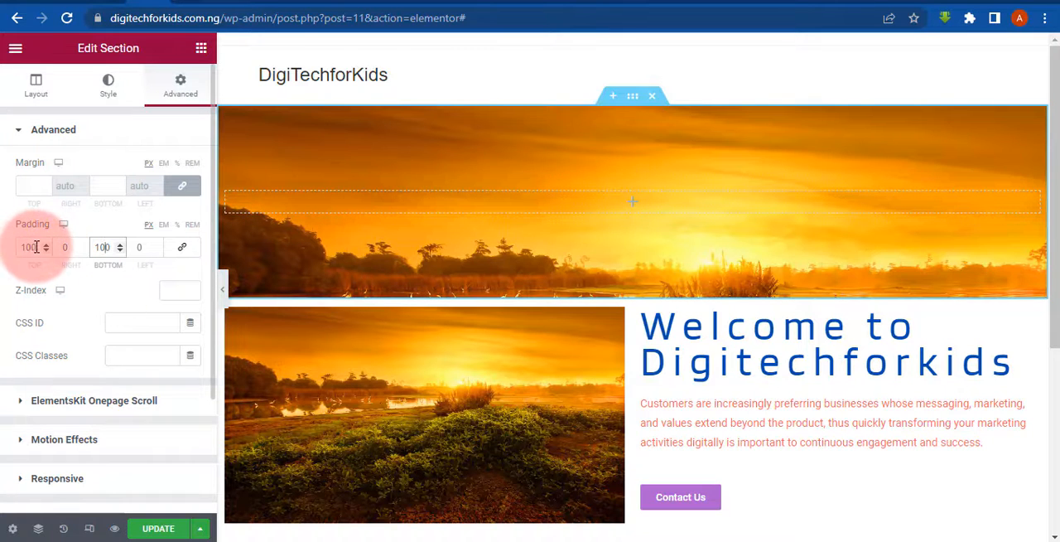
- Set the top section's padding to 200 px at the top and 200 px at the bottom, and preview the page at full width
{"action": "left_click_drag", "start_coordinate": [37, 247], "coordinate": [3, 259]}
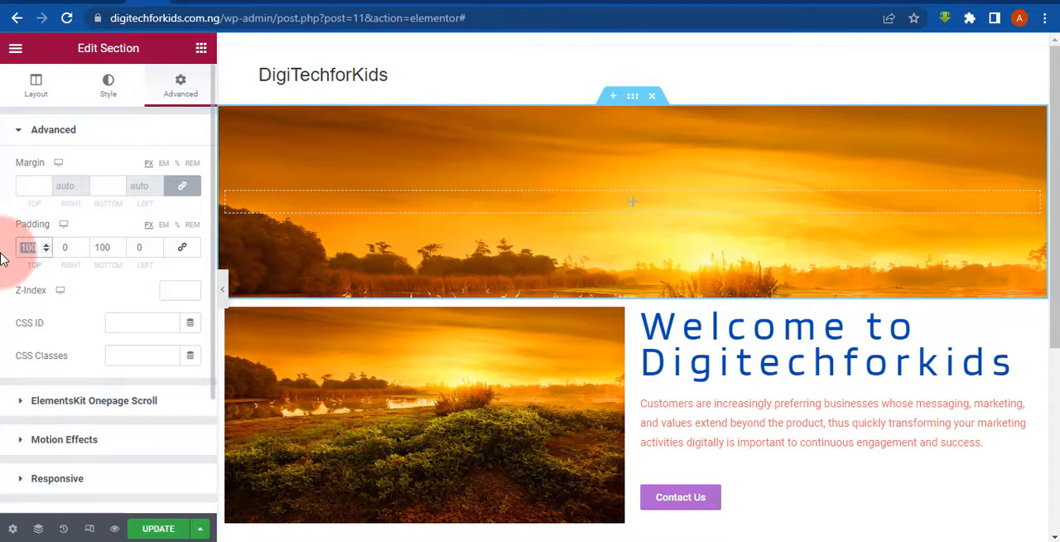
{"action": "type", "text": "200"}
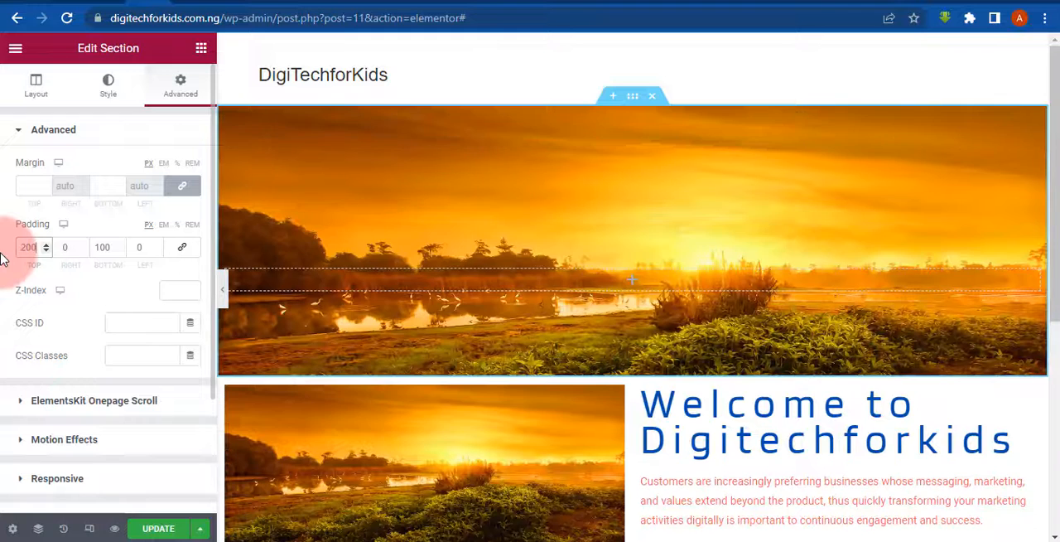
{"action": "left_click", "coordinate": [100, 246]}
{"action": "key", "text": "BackSpace"}
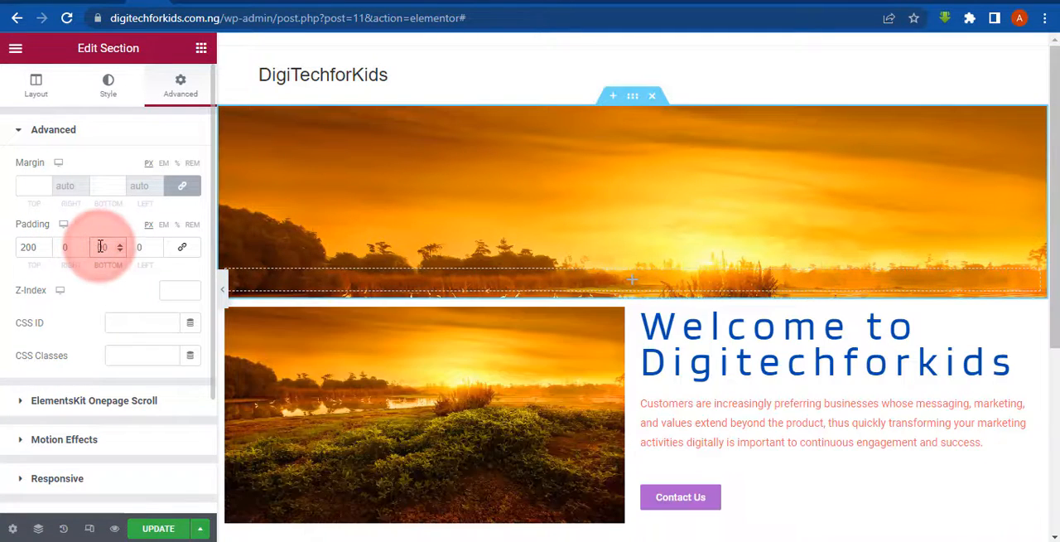
{"action": "type", "text": "200"}
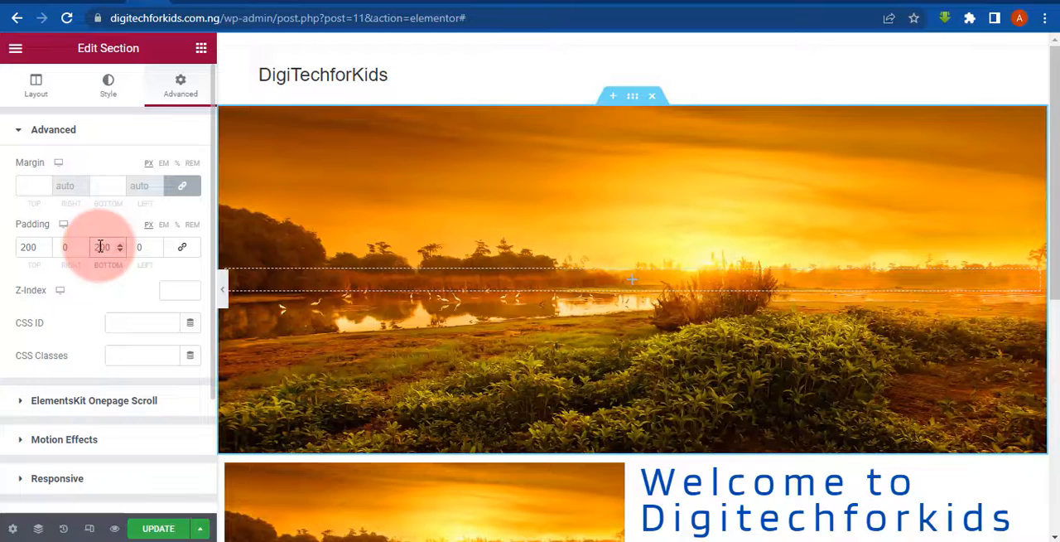
{"action": "left_click", "coordinate": [224, 296]}
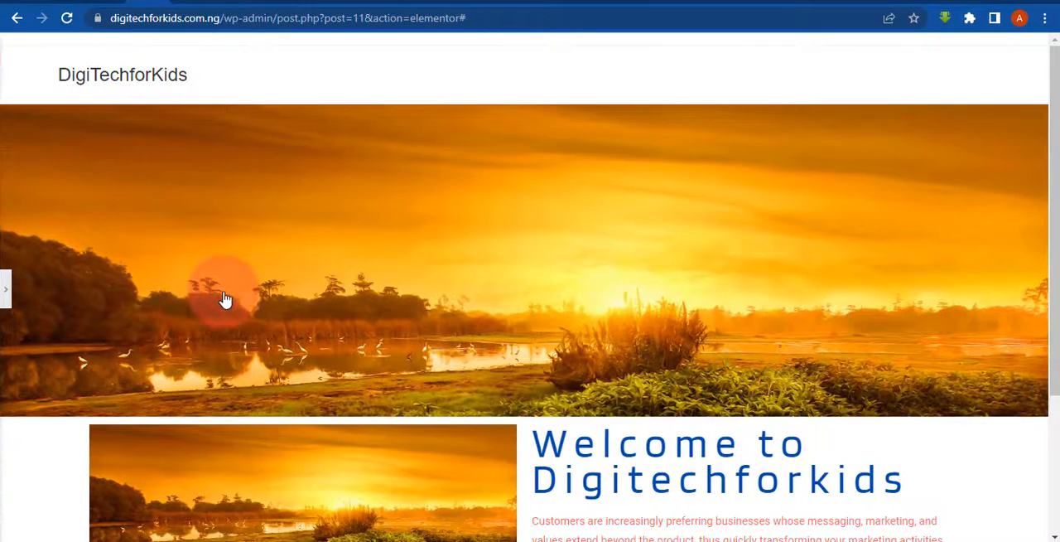
{"action": "scroll", "coordinate": [1040, 281], "scroll_direction": "down", "scroll_amount": 1}
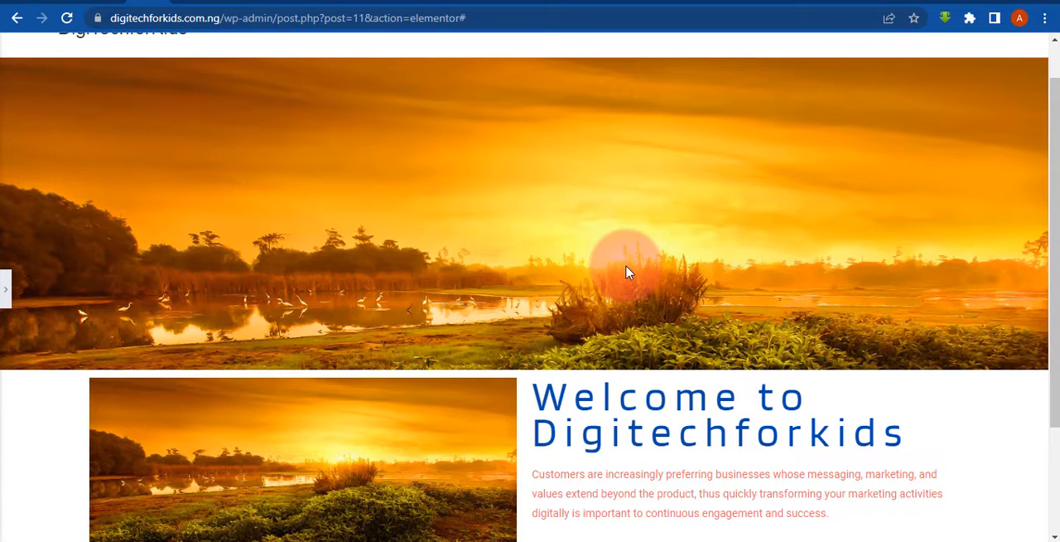
{"action": "left_click_drag", "start_coordinate": [1054, 331], "coordinate": [1045, 389]}
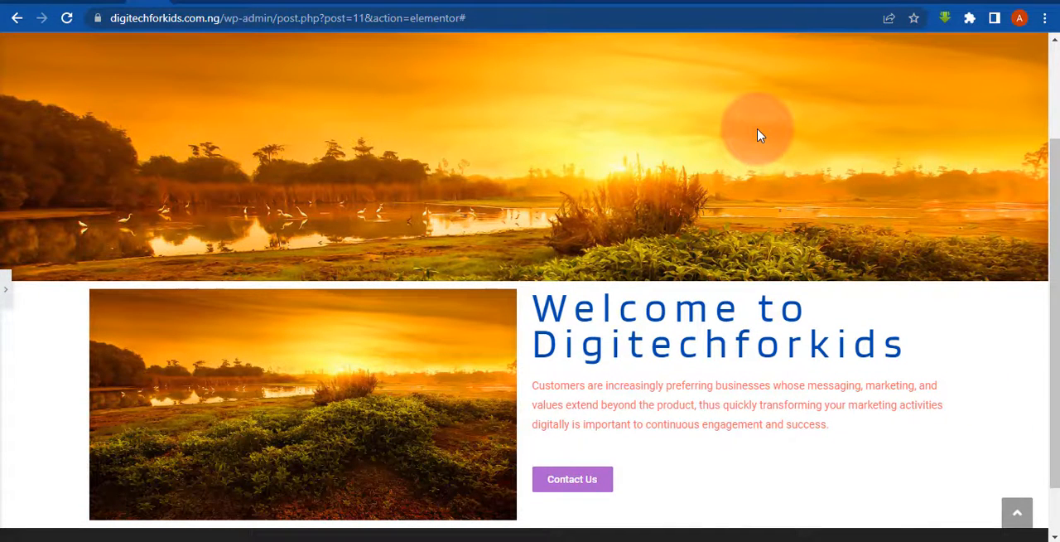
{"action": "left_click", "coordinate": [4, 292]}
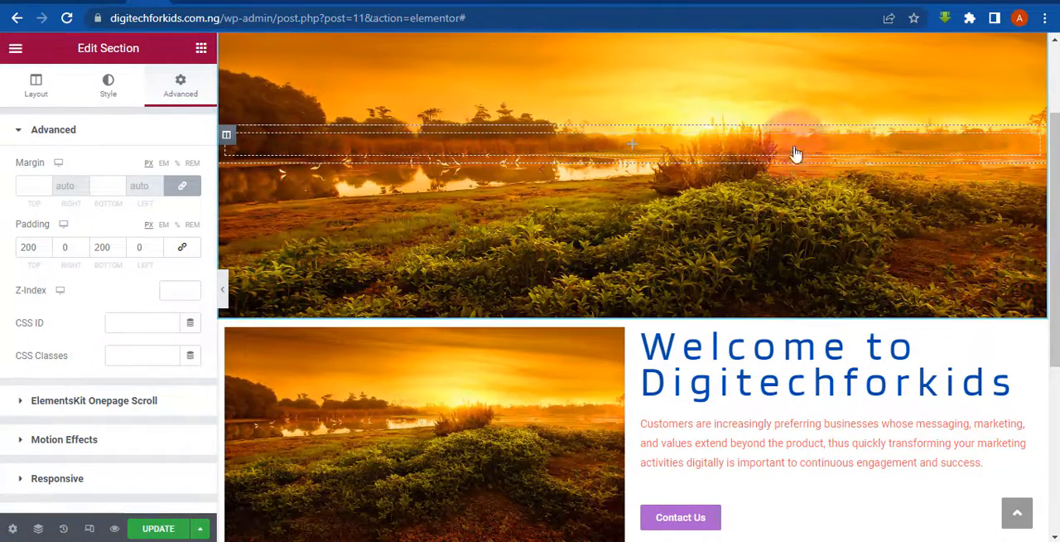
{"action": "scroll", "coordinate": [977, 161], "scroll_direction": "up", "scroll_amount": 2}
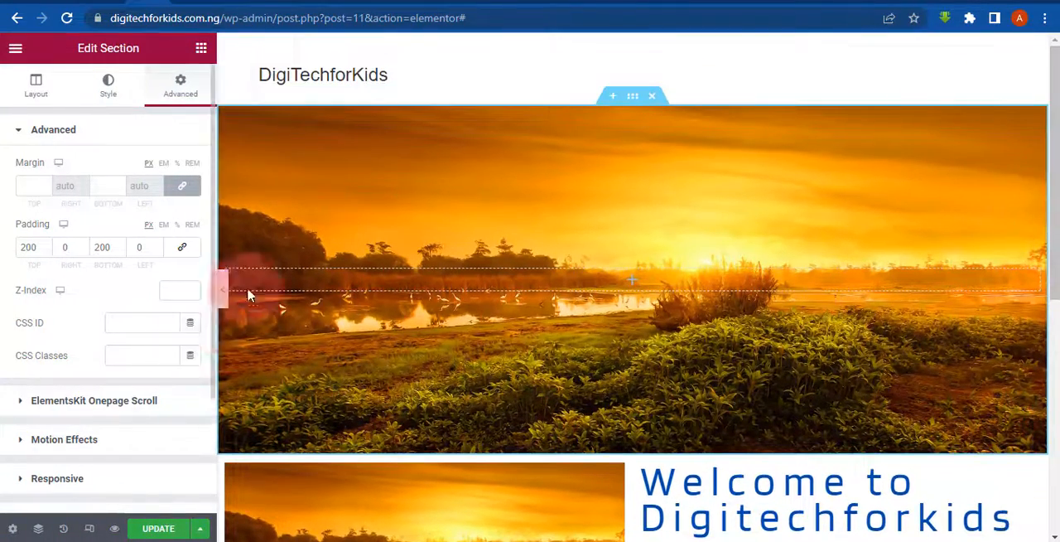
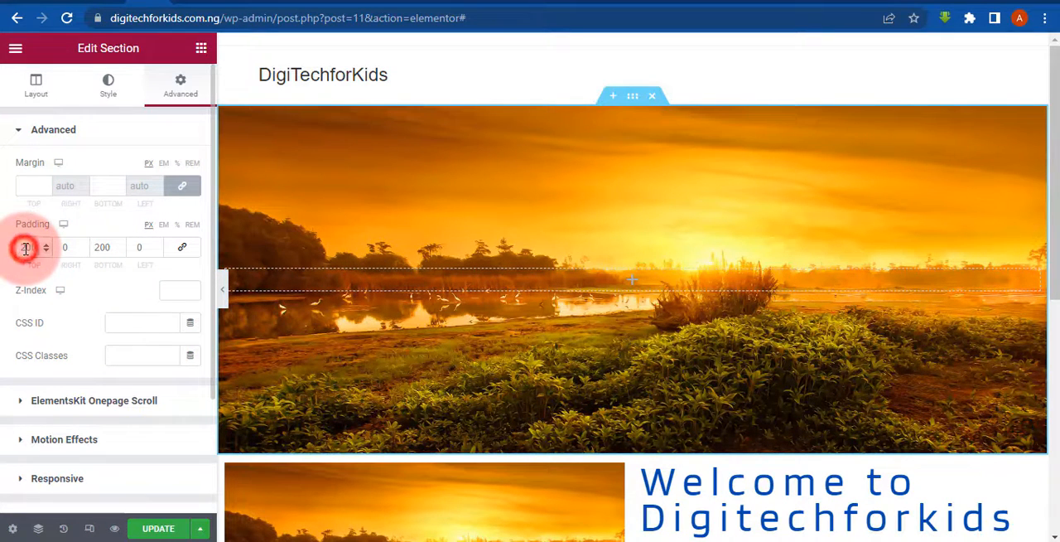
- Set the top section's top padding to 300 px and preview the page at full width
{"action": "key", "text": "BackSpace"}
{"action": "type", "text": "300"}
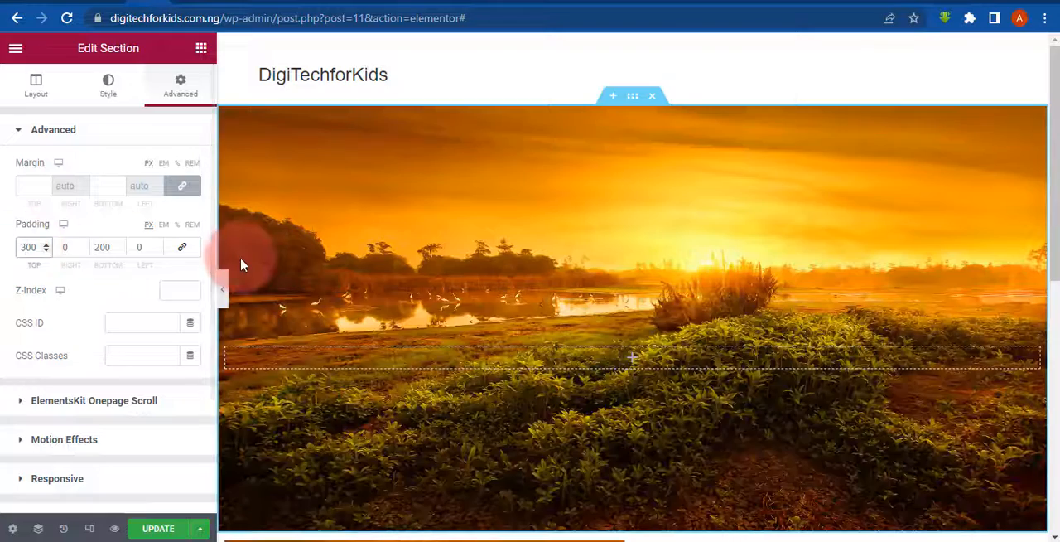
{"action": "left_click", "coordinate": [222, 290]}
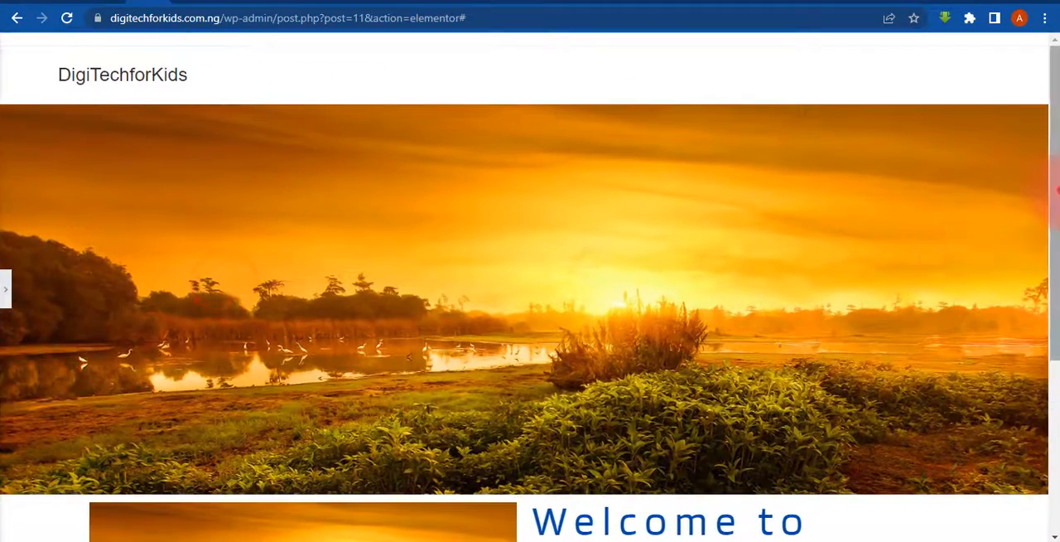
{"action": "scroll", "coordinate": [958, 265], "scroll_direction": "down", "scroll_amount": 4}
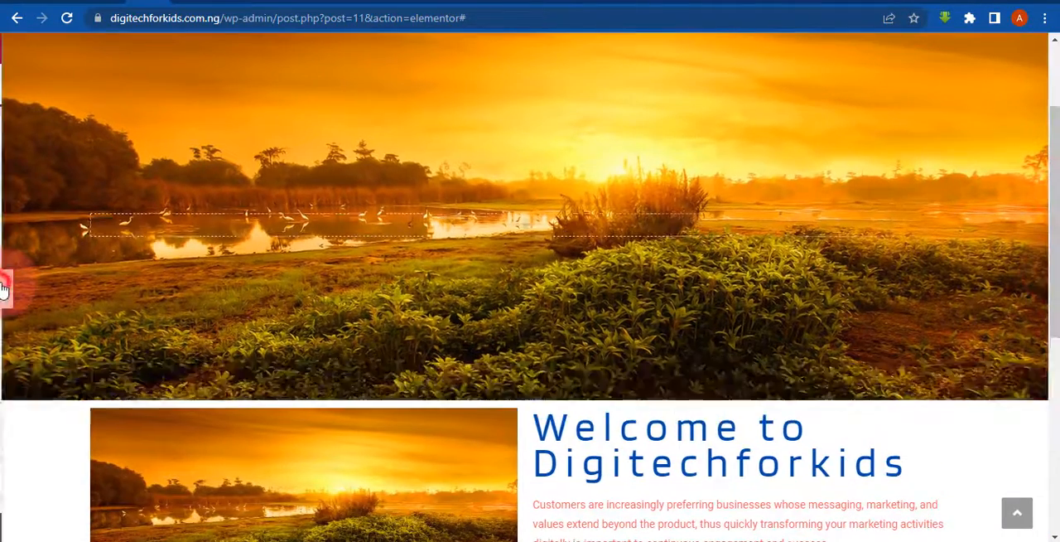
{"action": "left_click", "coordinate": [2, 289]}
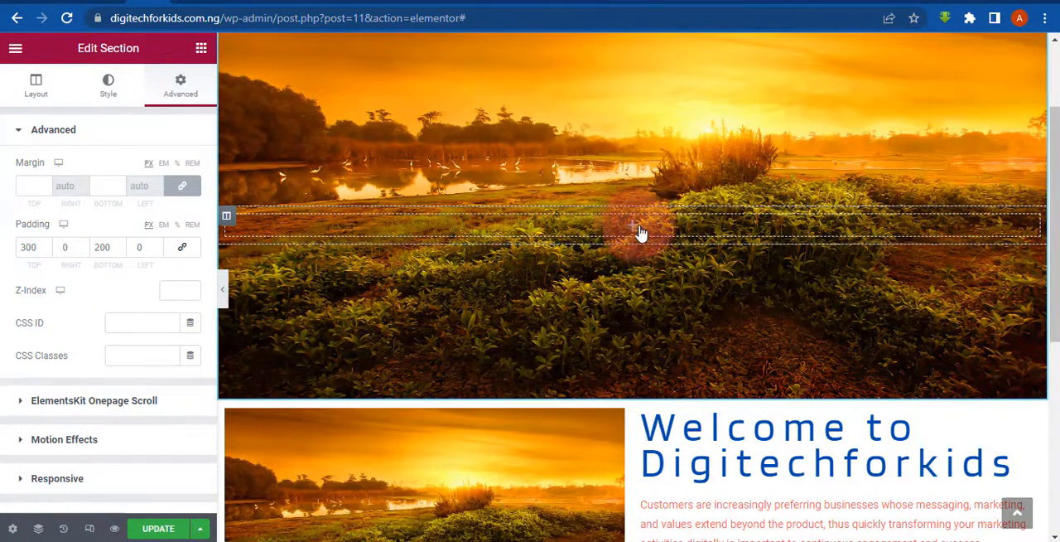
- Add a centred heading reading "WELCOME TO DIGITECHFORKIDS" to the top section
{"action": "left_click", "coordinate": [199, 49]}
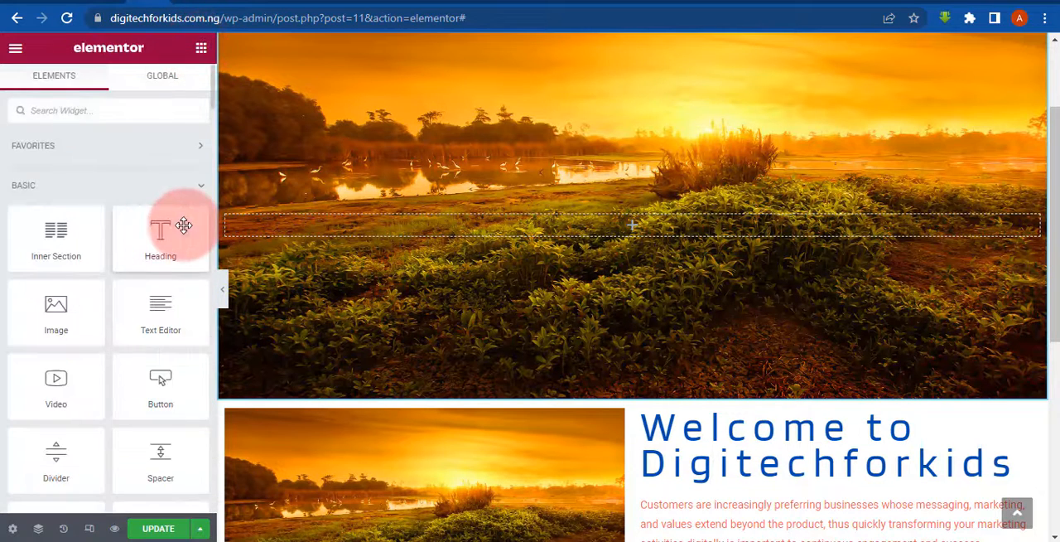
{"action": "left_click_drag", "start_coordinate": [128, 236], "coordinate": [411, 224]}
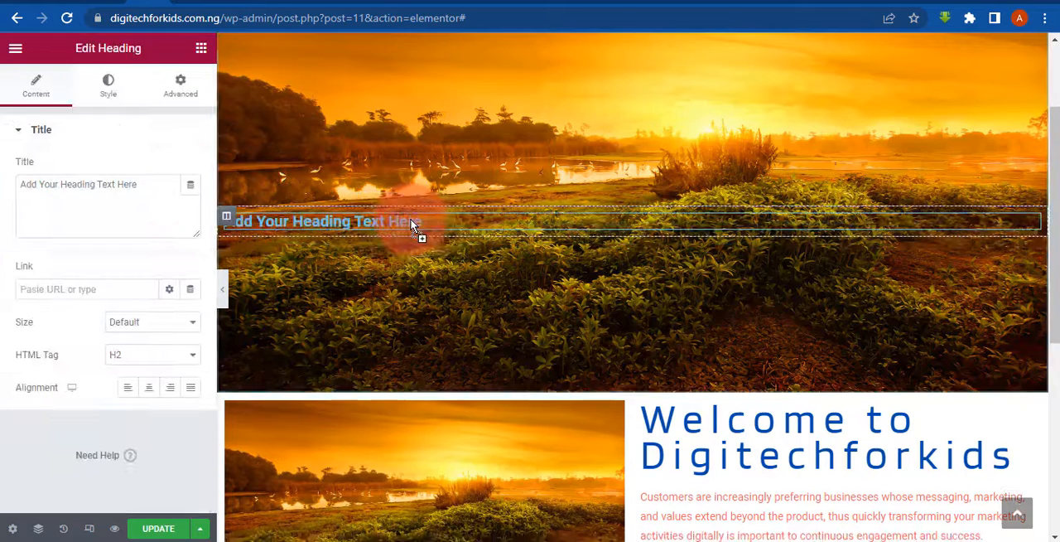
{"action": "left_click", "coordinate": [147, 387]}
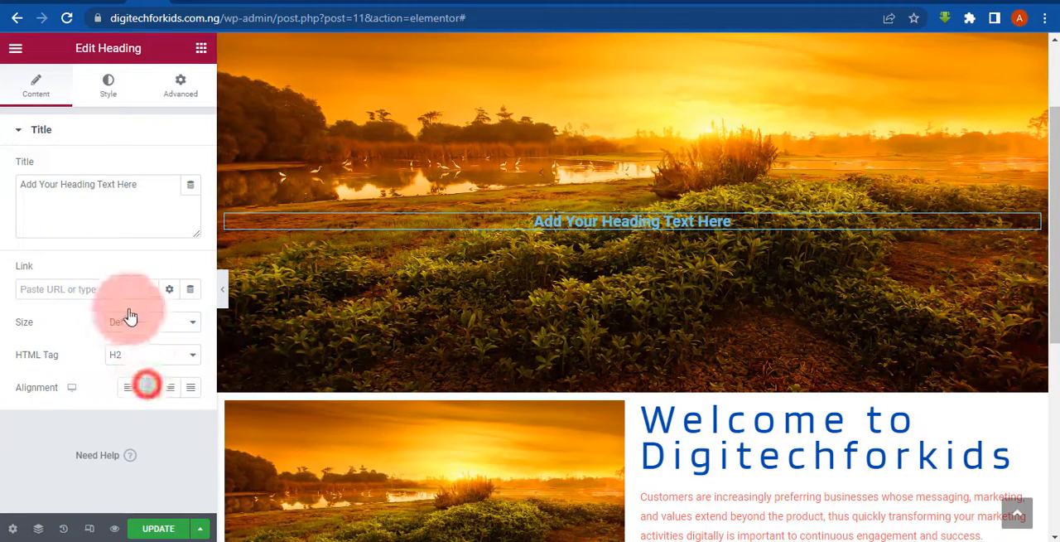
{"action": "triple_click", "coordinate": [95, 197]}
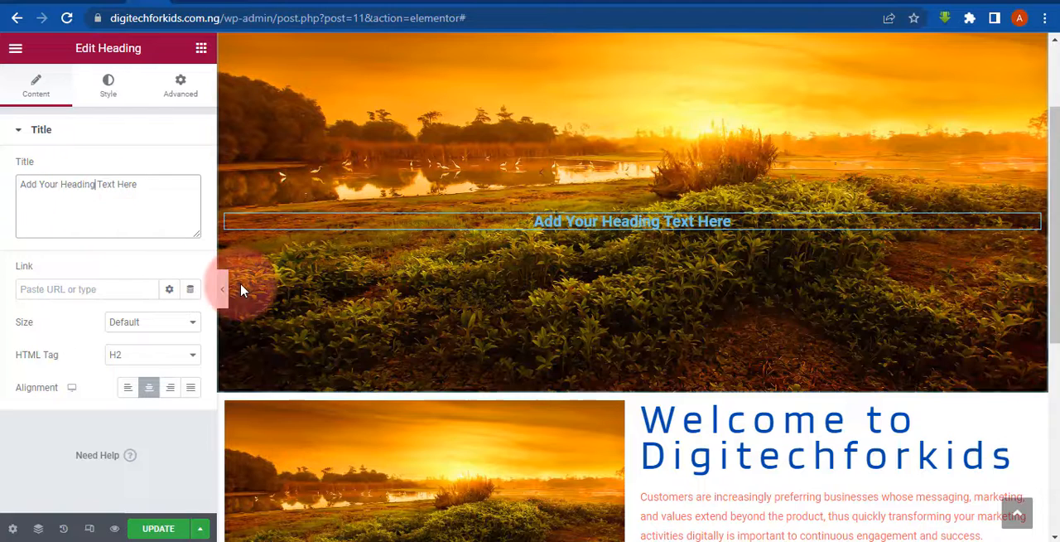
{"action": "type", "text": "WELCOME TO DIGITECHFORKIDS"}
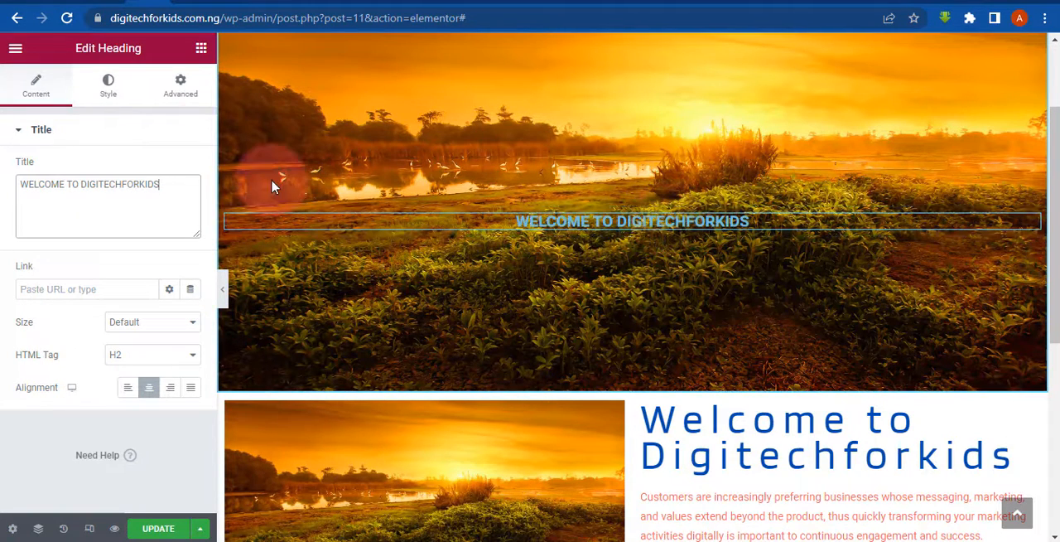
- Set the hero heading's text colour to #FFFFFF and preview the page at full width
{"action": "left_click", "coordinate": [110, 79]}
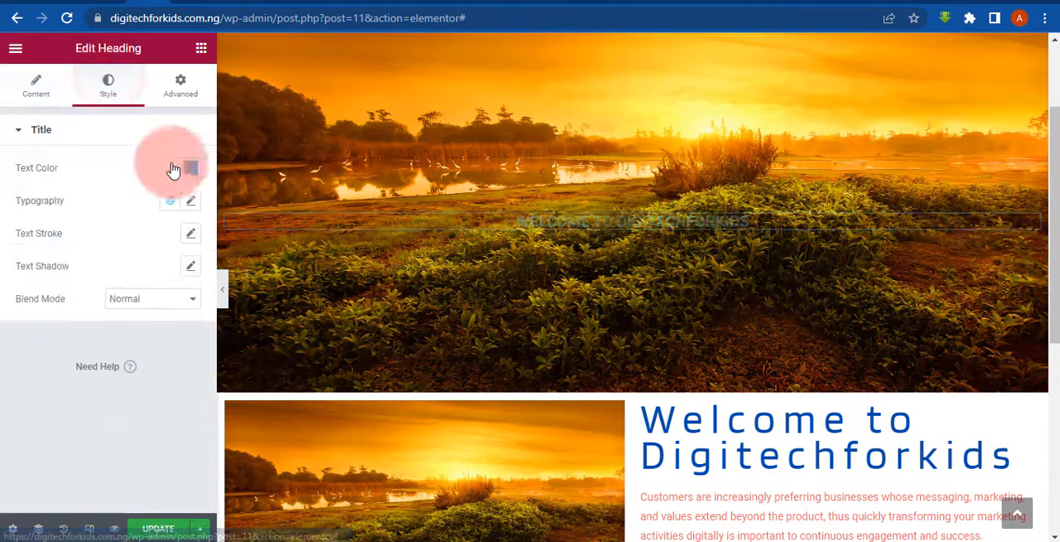
{"action": "left_click", "coordinate": [190, 169]}
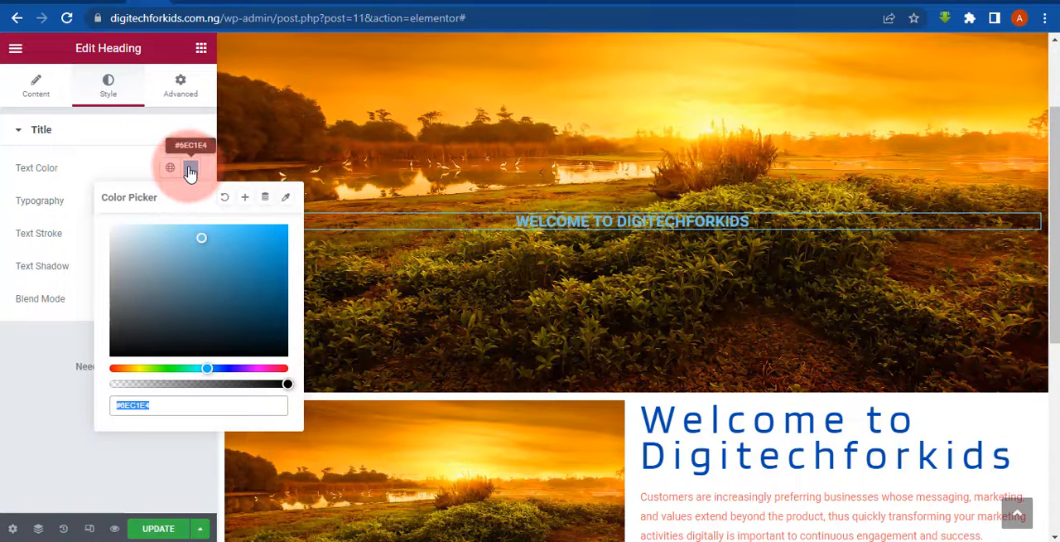
{"action": "type", "text": "#FFFFFF"}
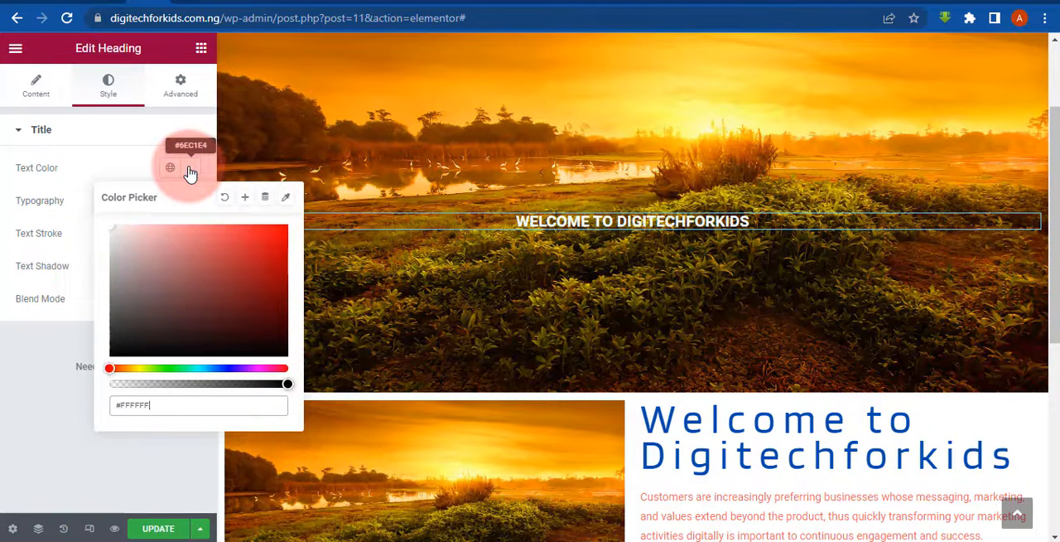
{"action": "left_click", "coordinate": [2, 395]}
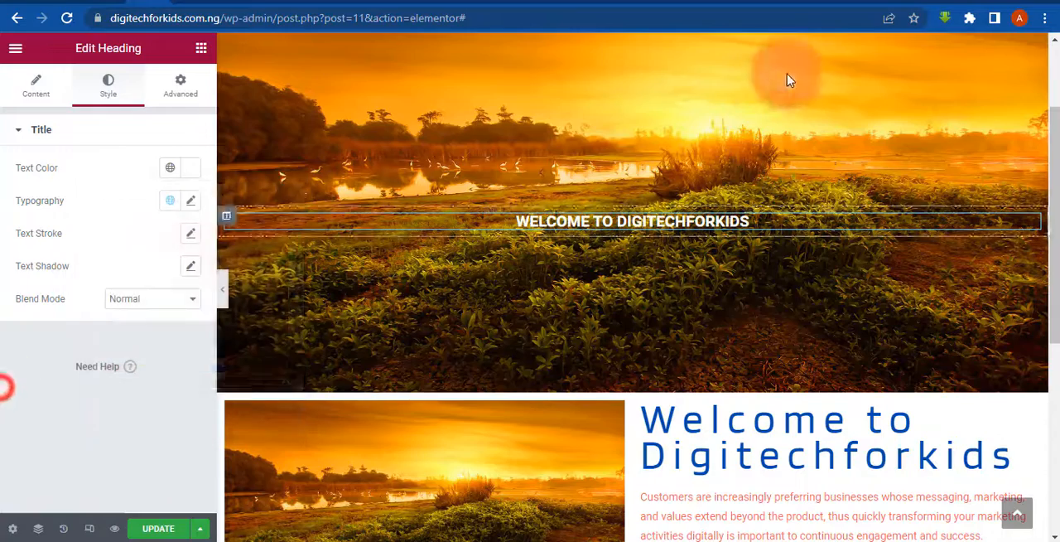
{"action": "left_click", "coordinate": [223, 290]}
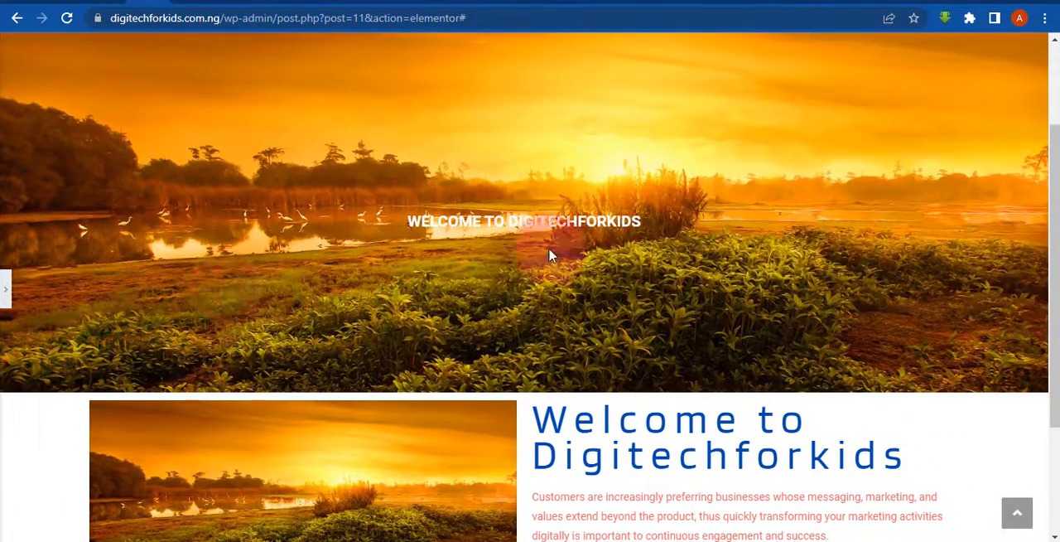
{"action": "left_click", "coordinate": [4, 286]}
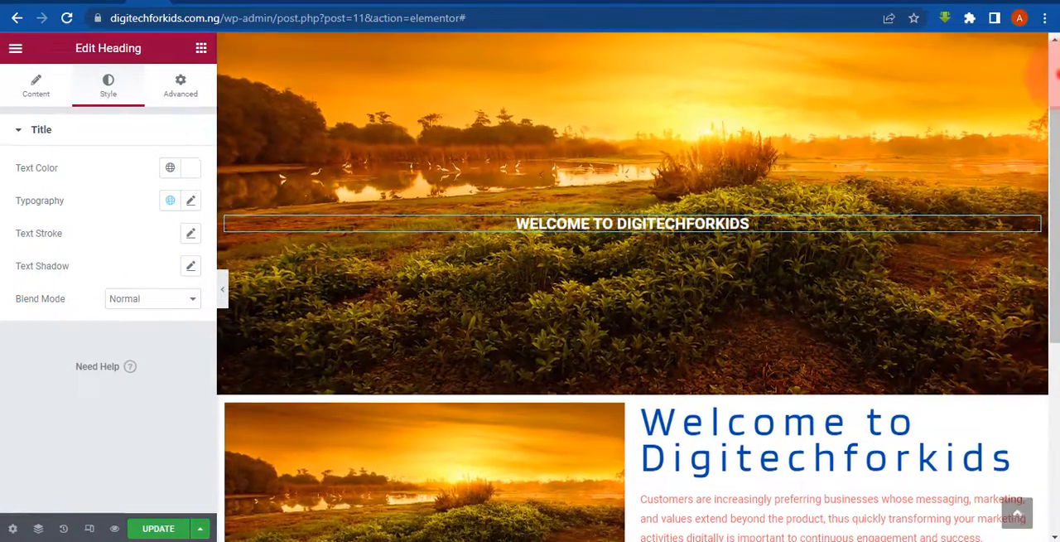
- Remove the background image from the top section
{"action": "scroll", "coordinate": [1053, 74], "scroll_direction": "up", "scroll_amount": 2}
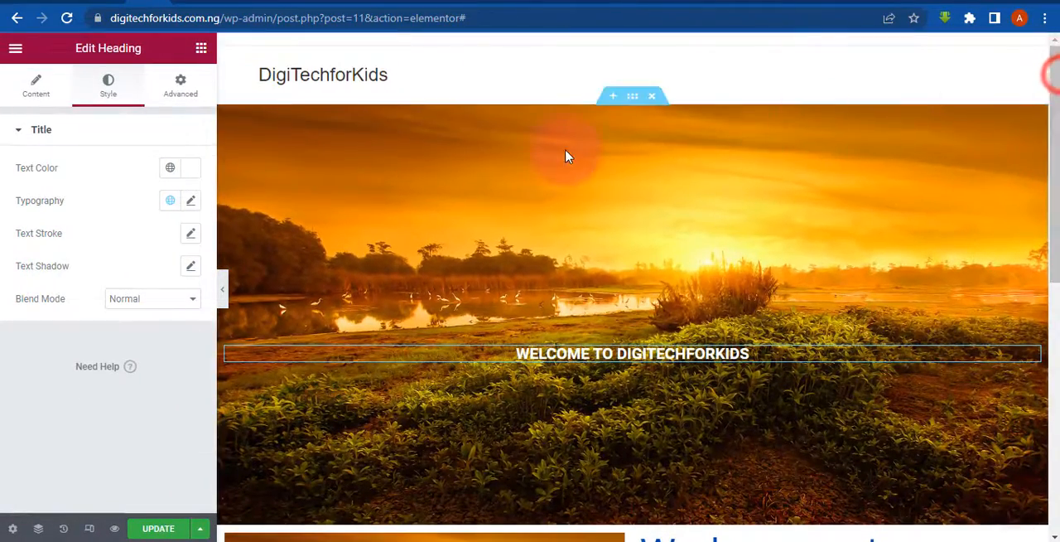
{"action": "left_click", "coordinate": [633, 99]}
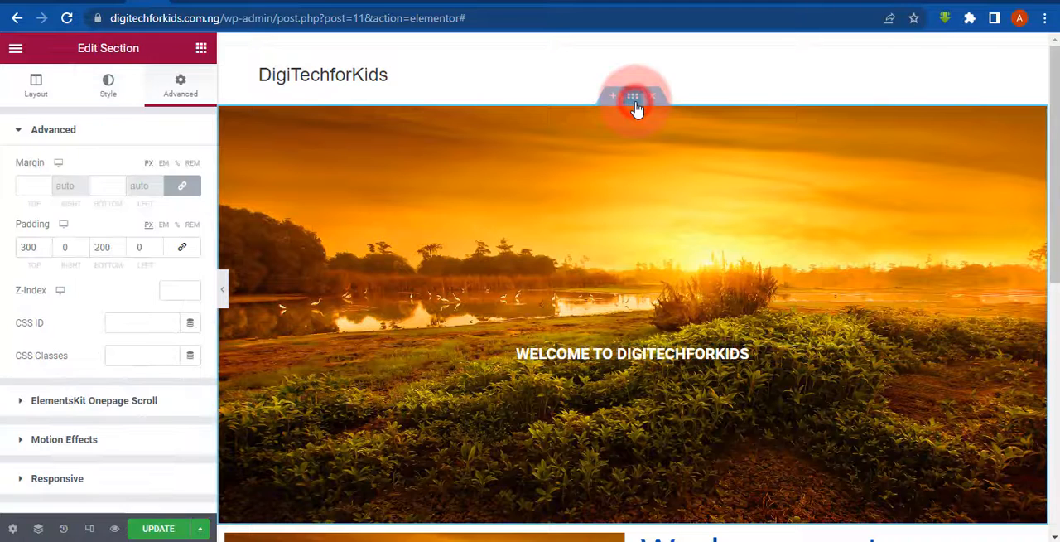
{"action": "left_click", "coordinate": [115, 86]}
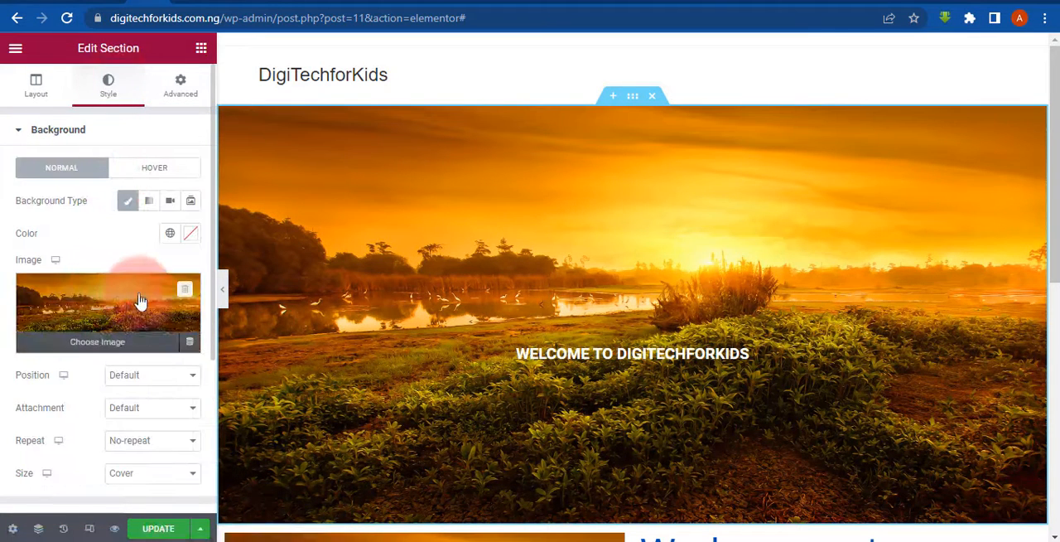
{"action": "left_click", "coordinate": [186, 291]}
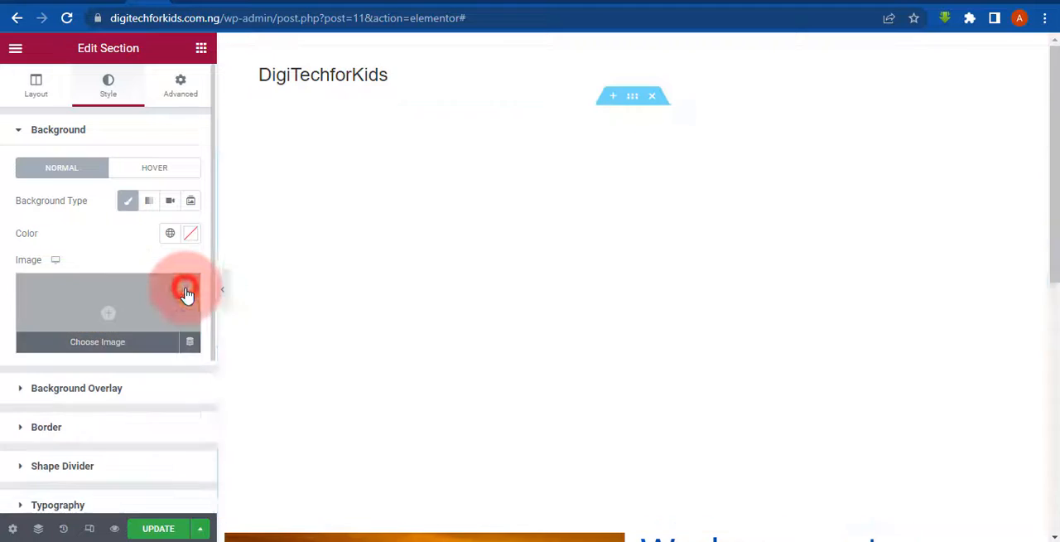
- Give the top section a solid purple-blue background colour and preview the page at full width
{"action": "left_click", "coordinate": [191, 235]}
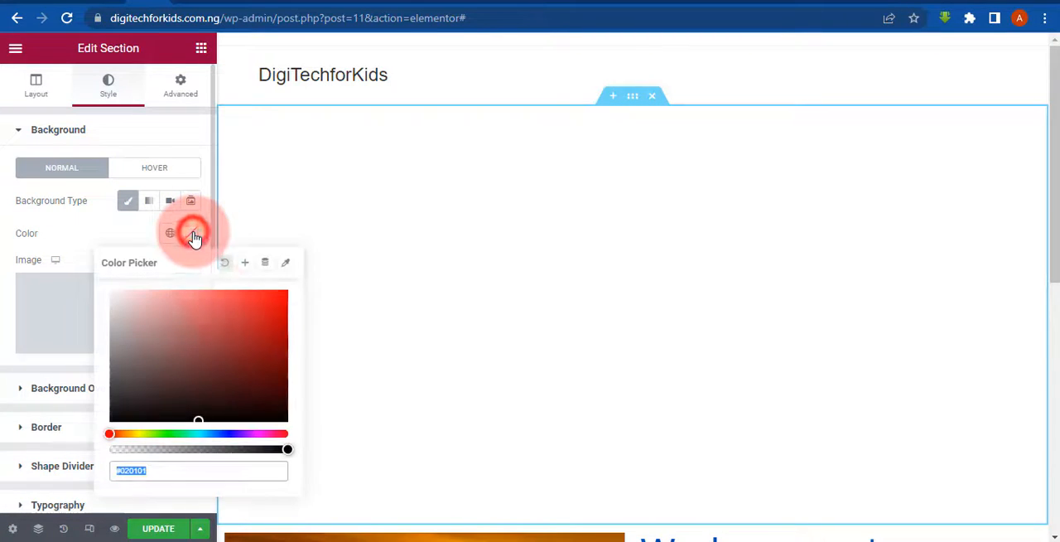
{"action": "left_click", "coordinate": [241, 323]}
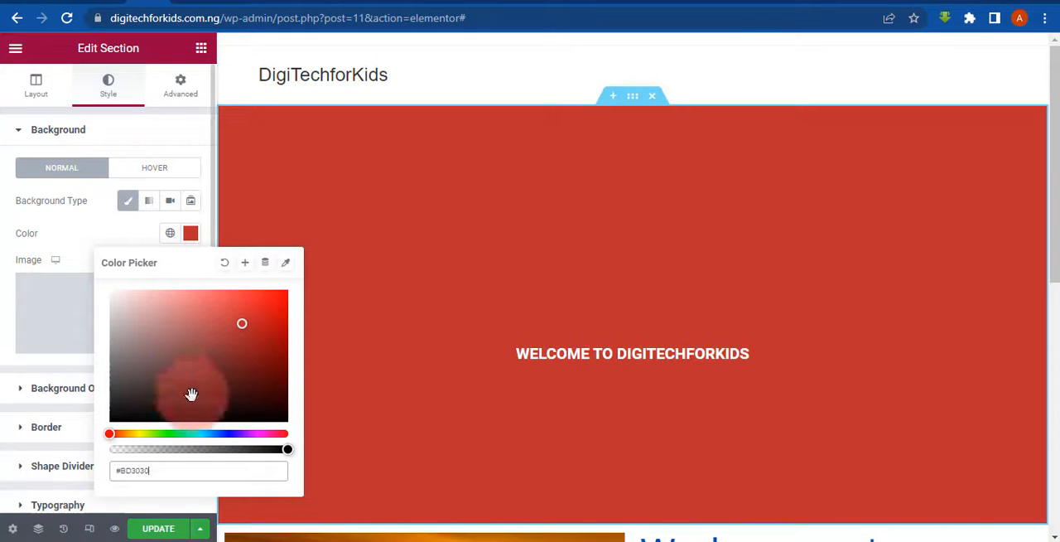
{"action": "left_click", "coordinate": [235, 433]}
{"action": "left_click", "coordinate": [5, 305]}
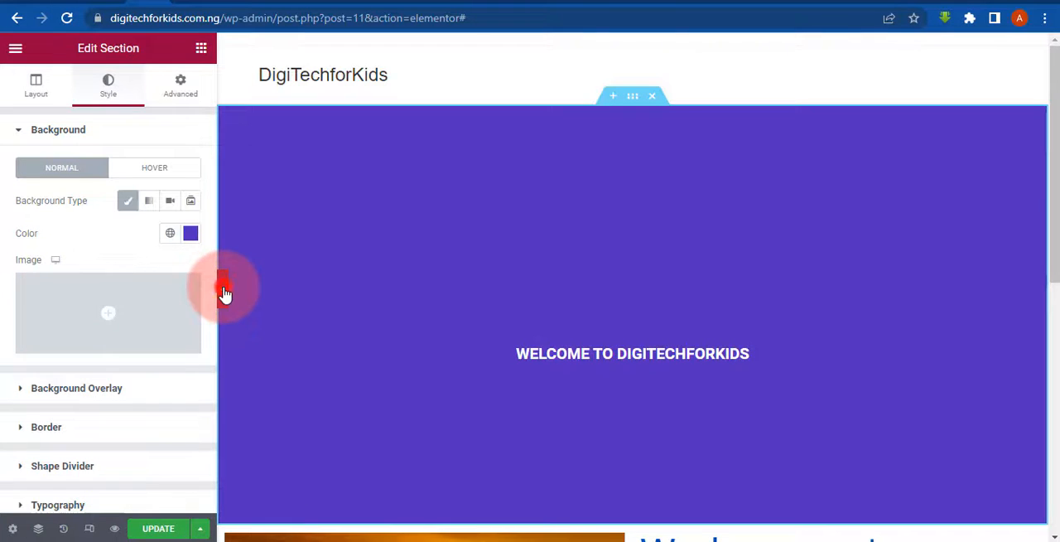
{"action": "left_click", "coordinate": [221, 290]}
{"action": "mouse_move", "coordinate": [1044, 230]}
{"action": "left_mouse_down"}
{"action": "mouse_move", "coordinate": [1046, 284]}
{"action": "mouse_move", "coordinate": [1054, 245]}
{"action": "left_mouse_up"}
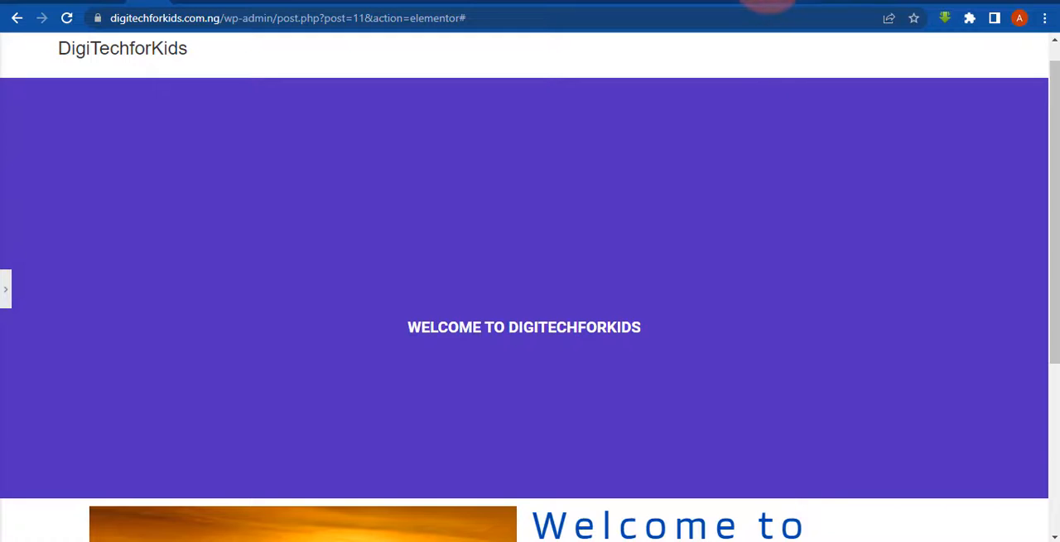
- Switch to the WPDigitalLab website to examine its hero section's background and layout, comparing it with the page in the Elementor editor
{"action": "left_click", "coordinate": [788, 1]}
{"action": "left_click", "coordinate": [755, 1]}
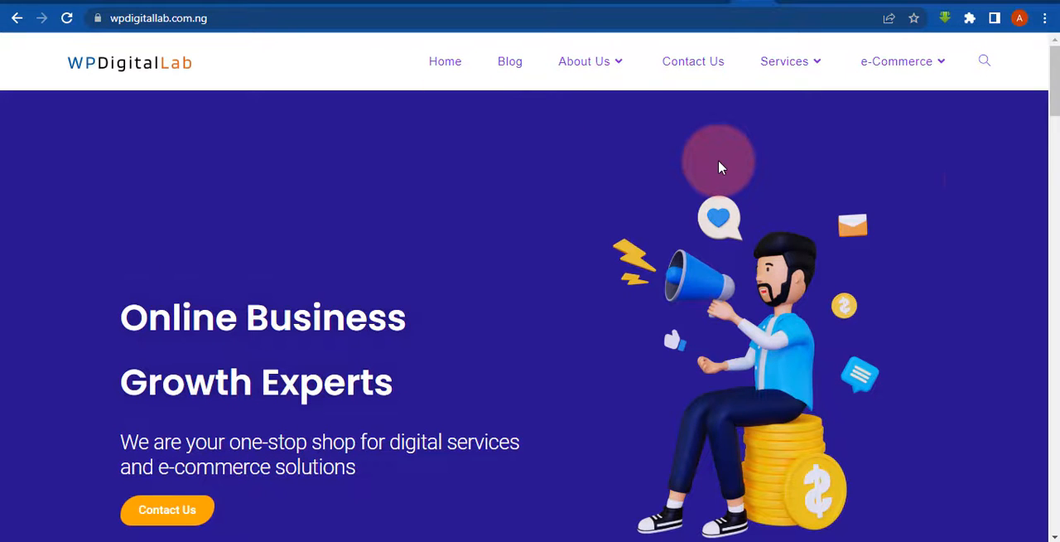
{"action": "left_click_drag", "start_coordinate": [1050, 83], "coordinate": [1054, 93]}
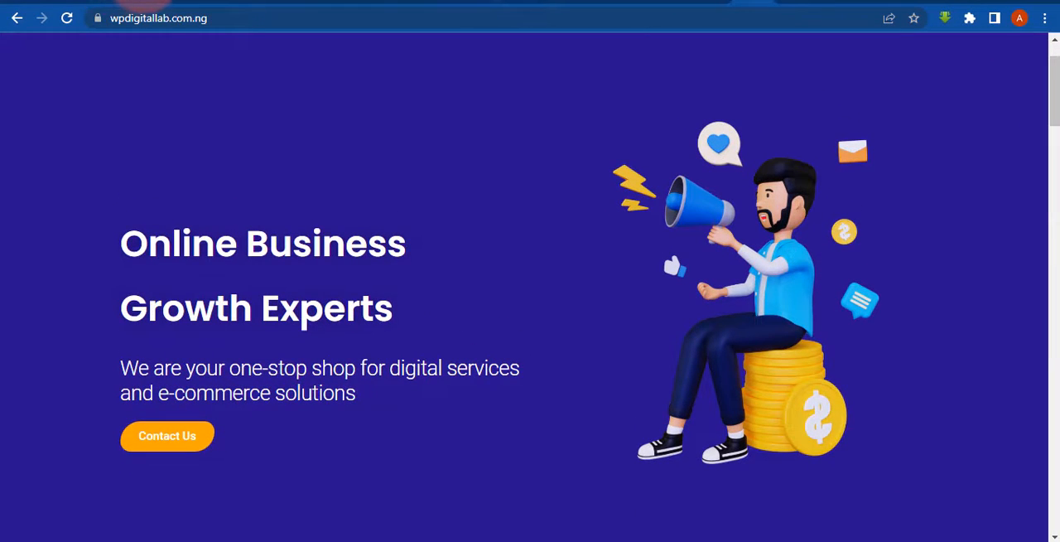
{"action": "left_click", "coordinate": [144, 4]}
{"action": "left_click", "coordinate": [4, 280]}
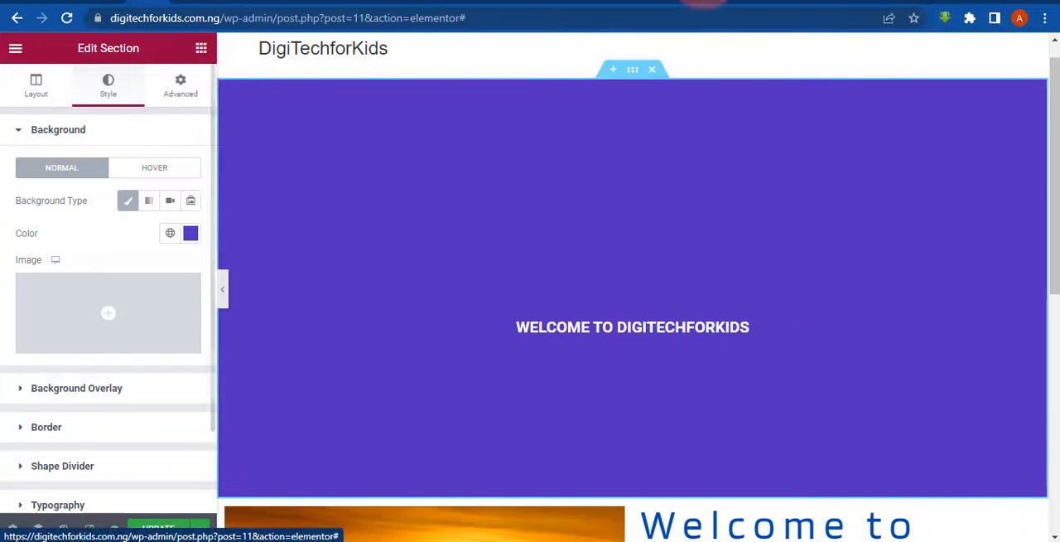
{"action": "left_click", "coordinate": [751, 1]}
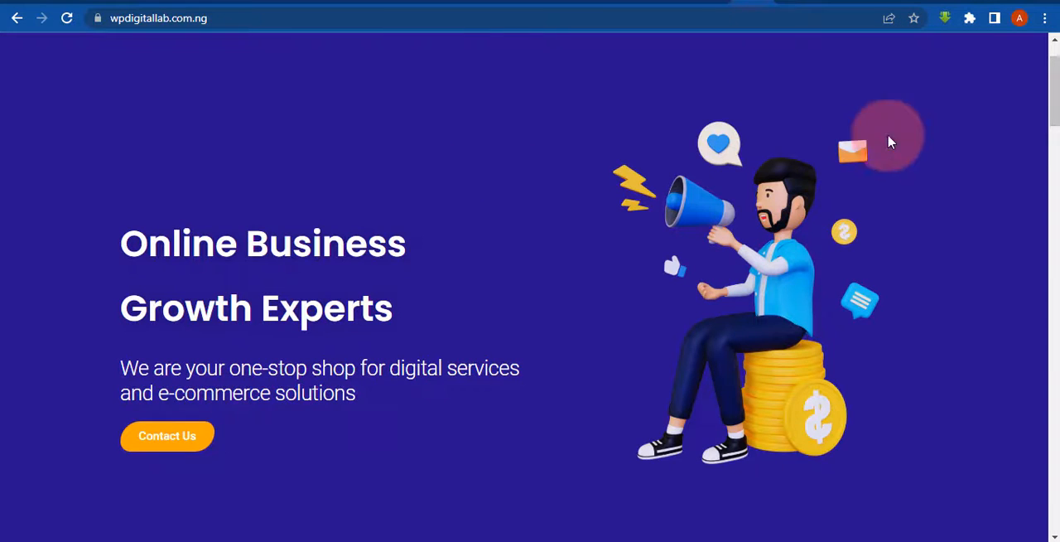
{"action": "mouse_move", "coordinate": [1056, 68]}
{"action": "left_mouse_down"}
{"action": "mouse_move", "coordinate": [1057, 54]}
{"action": "mouse_move", "coordinate": [1045, 83]}
{"action": "mouse_move", "coordinate": [1048, 51]}
{"action": "mouse_move", "coordinate": [1057, 66]}
{"action": "left_mouse_up"}
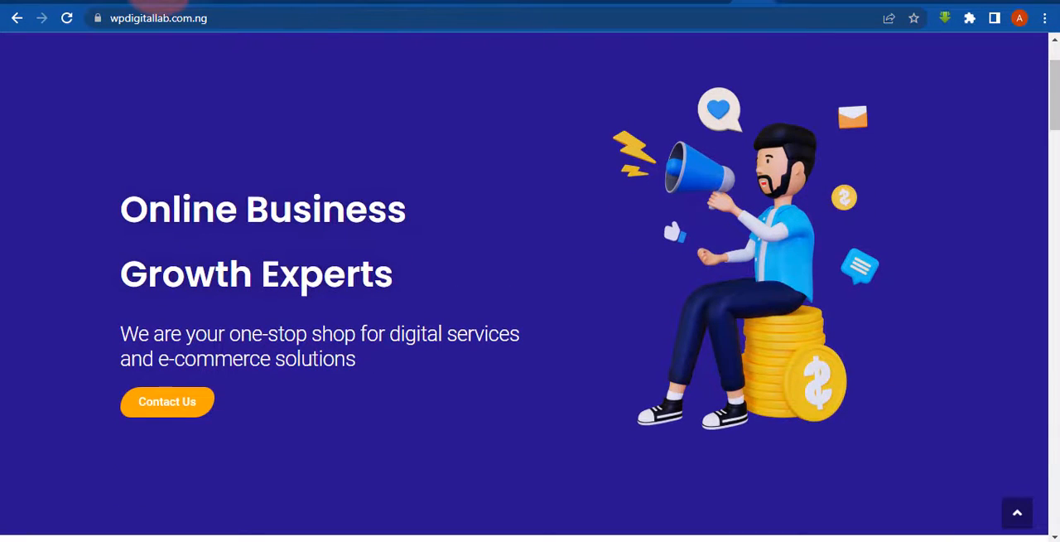
{"action": "left_click", "coordinate": [157, 4]}
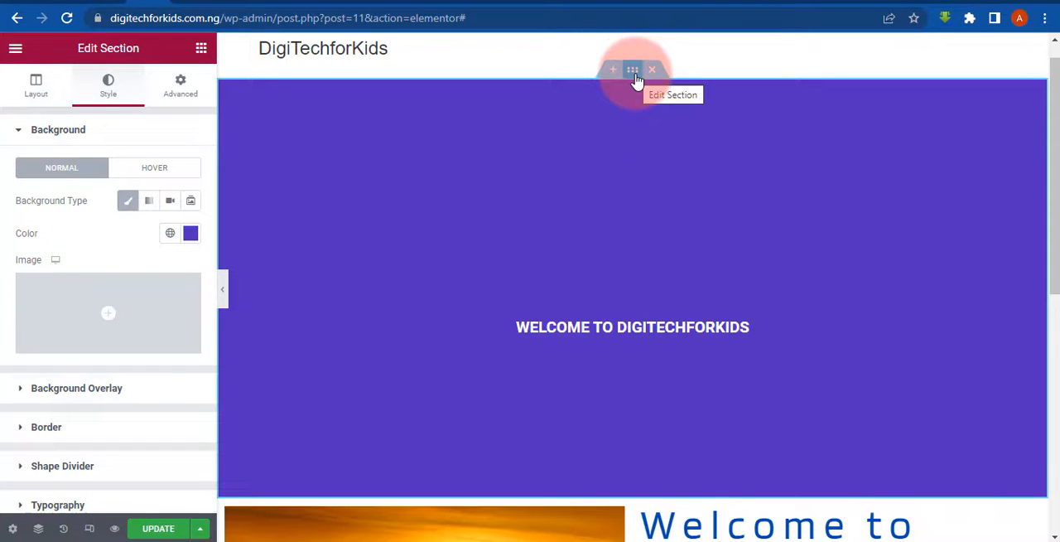
- Try the Full Width content width on the top section, preview it, and return the setting to Boxed
{"action": "left_click", "coordinate": [42, 89]}
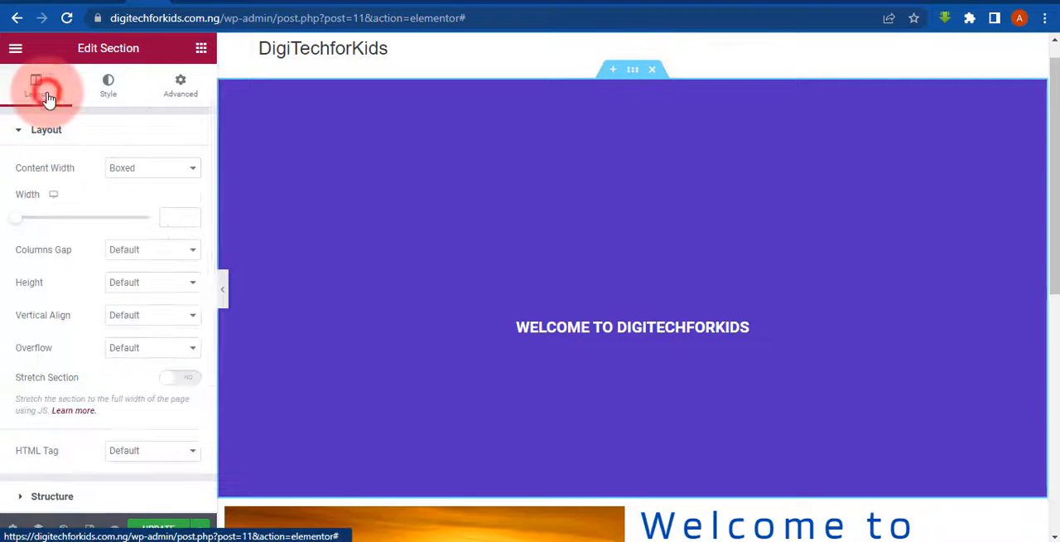
{"action": "left_click", "coordinate": [145, 170]}
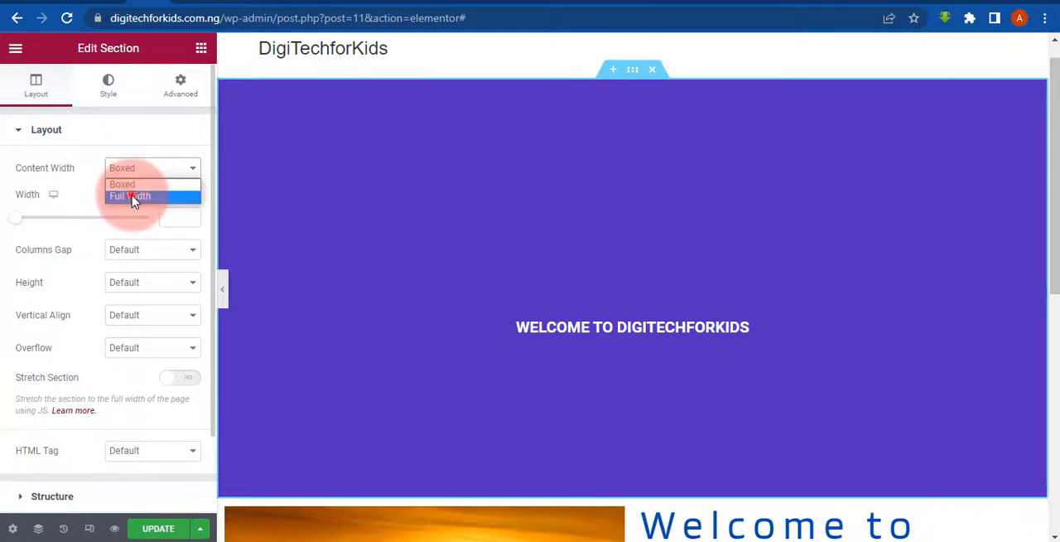
{"action": "left_click", "coordinate": [133, 196]}
{"action": "left_click", "coordinate": [225, 281]}
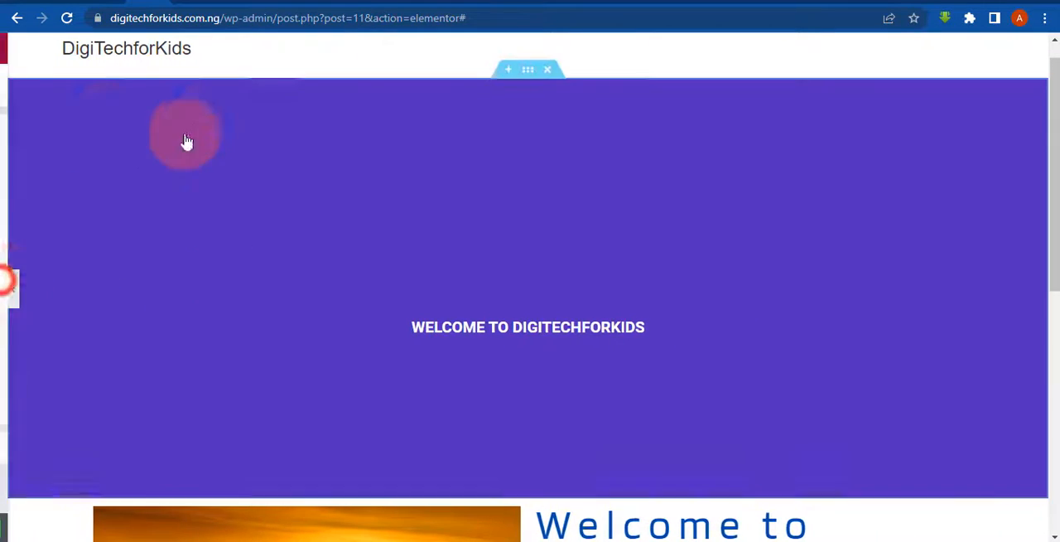
{"action": "left_click", "coordinate": [142, 165]}
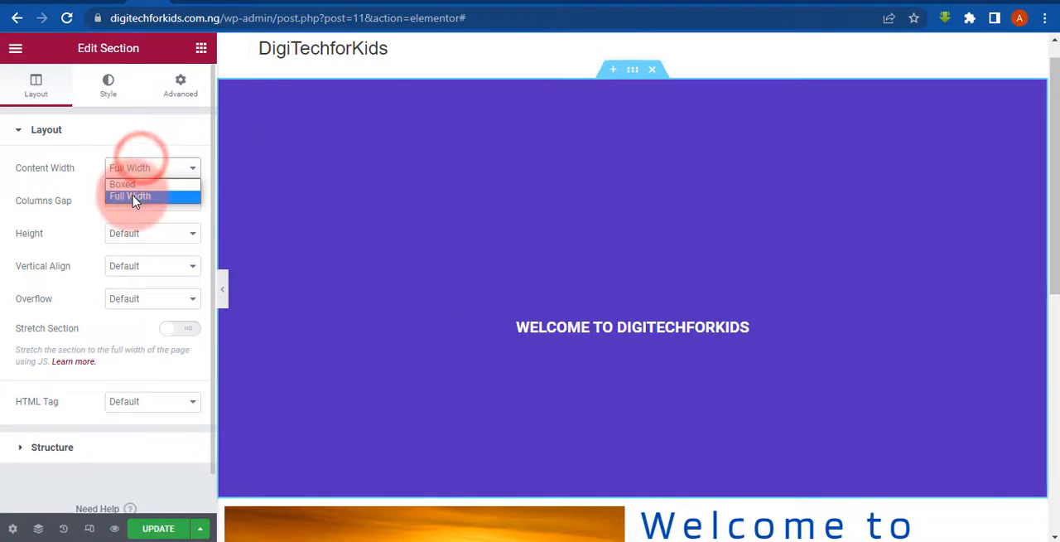
{"action": "left_click", "coordinate": [139, 184]}
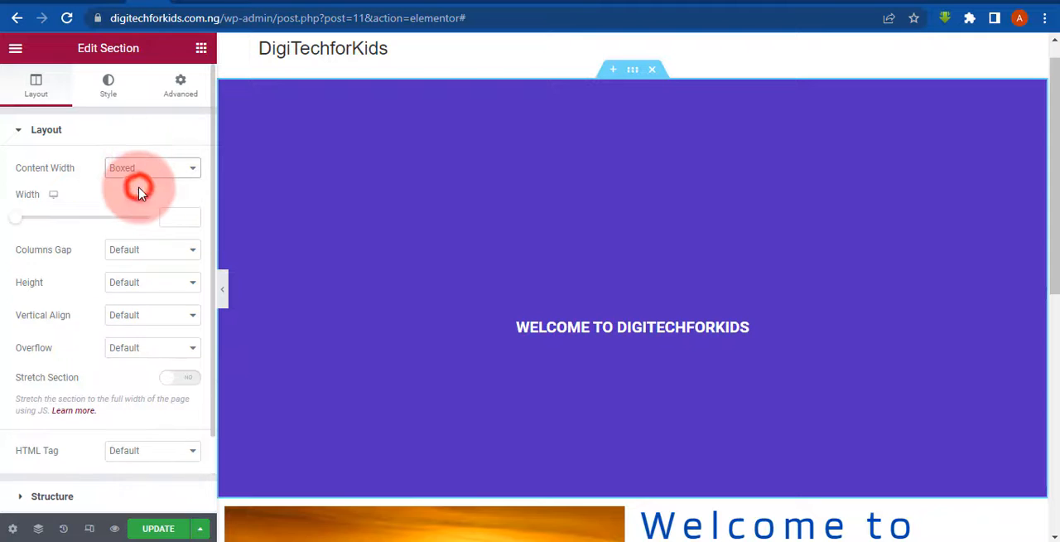
- Set the top section's height to Min Height and preview the page at full width
{"action": "left_click", "coordinate": [143, 285]}
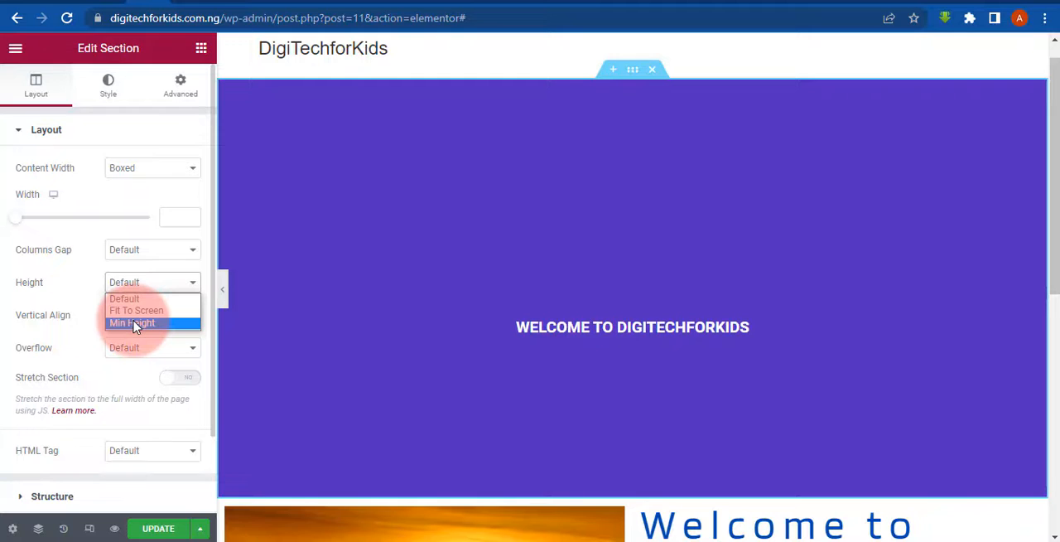
{"action": "mouse_move", "coordinate": [1056, 249]}
{"action": "left_mouse_down"}
{"action": "mouse_move", "coordinate": [1057, 274]}
{"action": "mouse_move", "coordinate": [1052, 236]}
{"action": "left_mouse_up"}
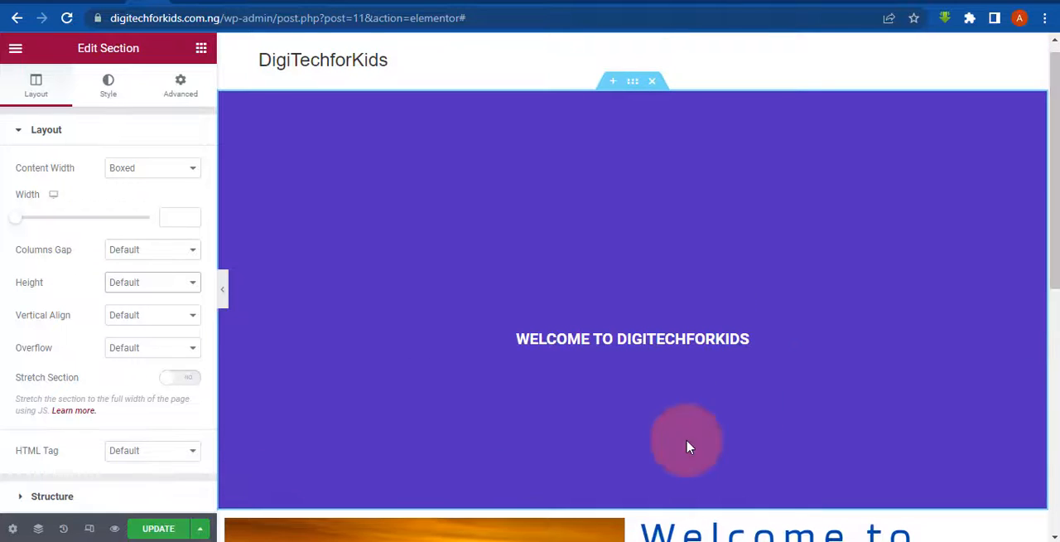
{"action": "left_click", "coordinate": [121, 291]}
{"action": "left_click", "coordinate": [130, 322]}
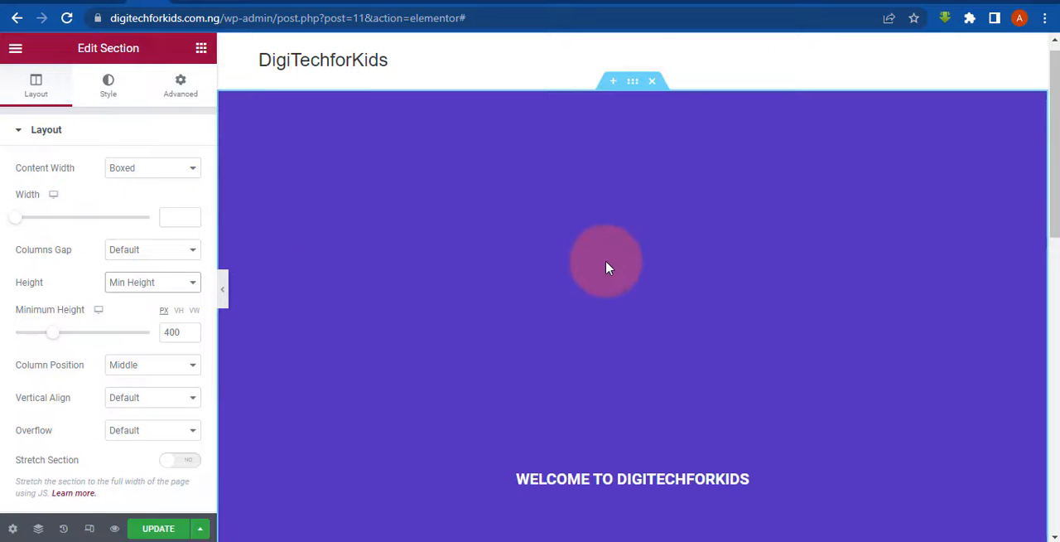
{"action": "left_click", "coordinate": [224, 290]}
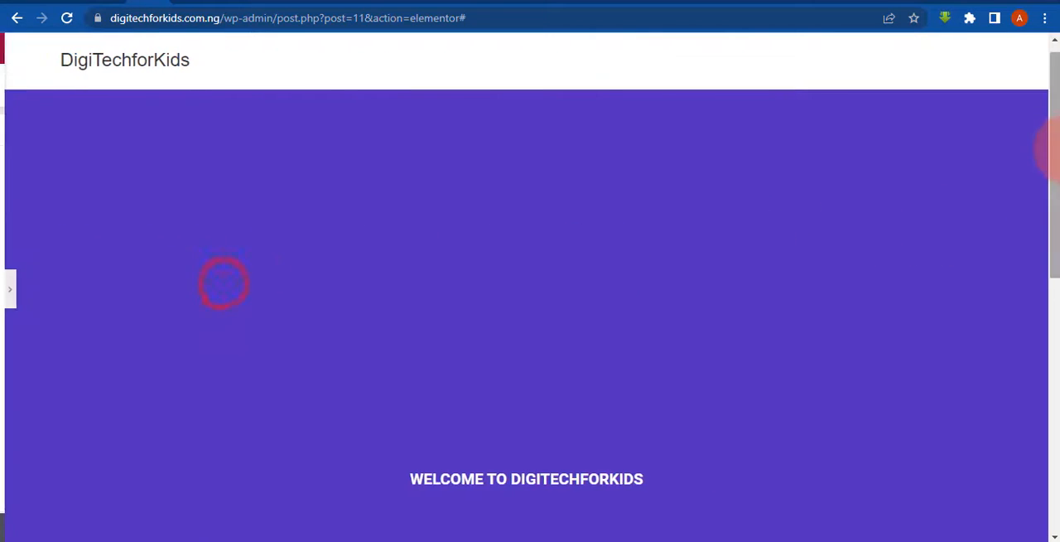
{"action": "left_click_drag", "start_coordinate": [1050, 147], "coordinate": [1043, 253]}
{"action": "left_click", "coordinate": [3, 290]}
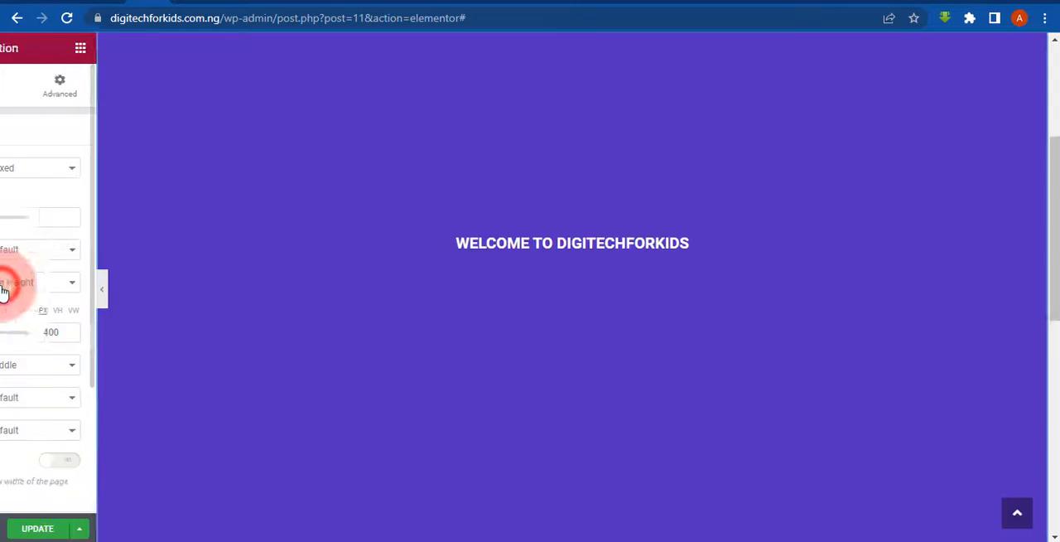
{"action": "left_click_drag", "start_coordinate": [1046, 237], "coordinate": [1045, 104]}
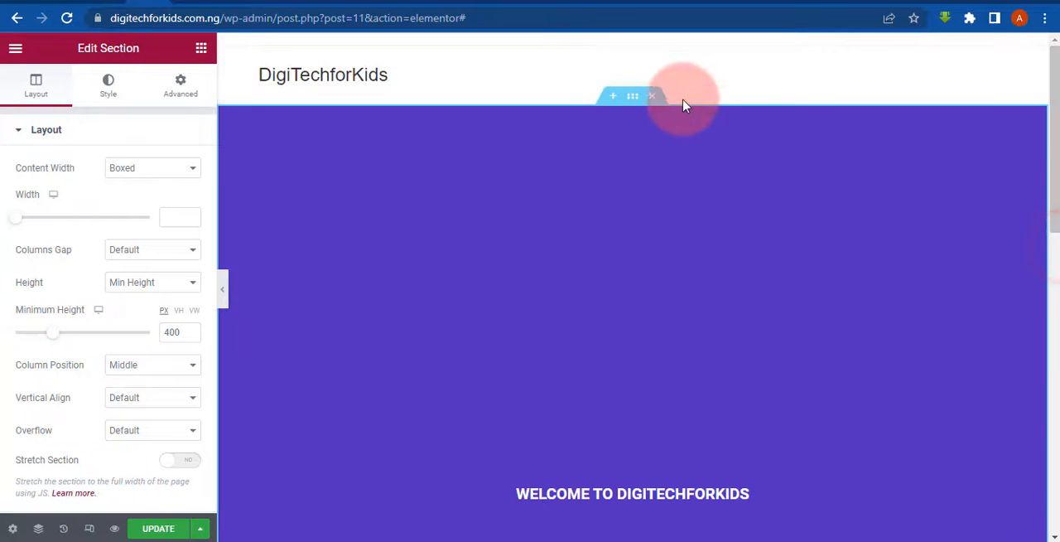
- Set the top section's top padding to 0 px
{"action": "left_click", "coordinate": [633, 97]}
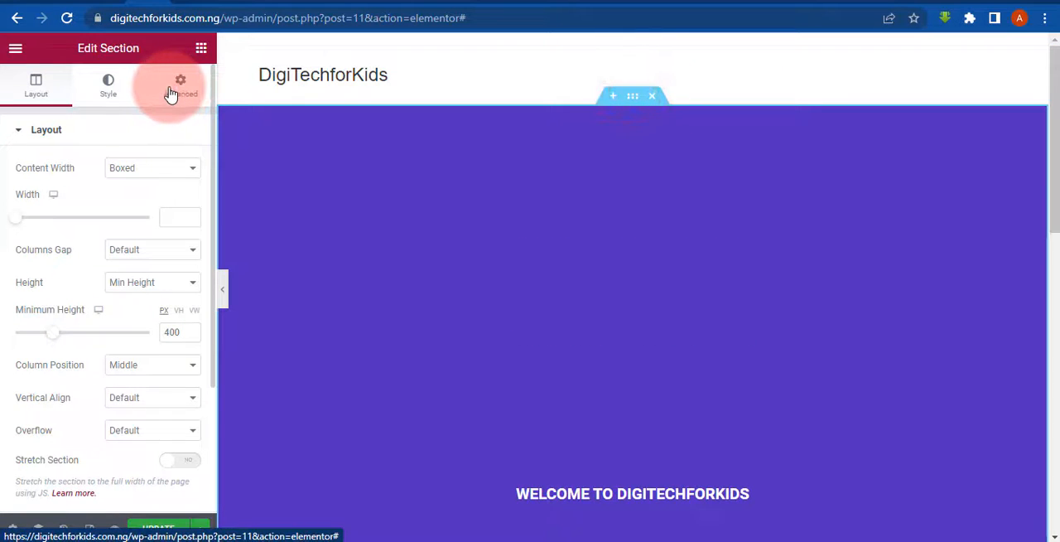
{"action": "left_click", "coordinate": [171, 94]}
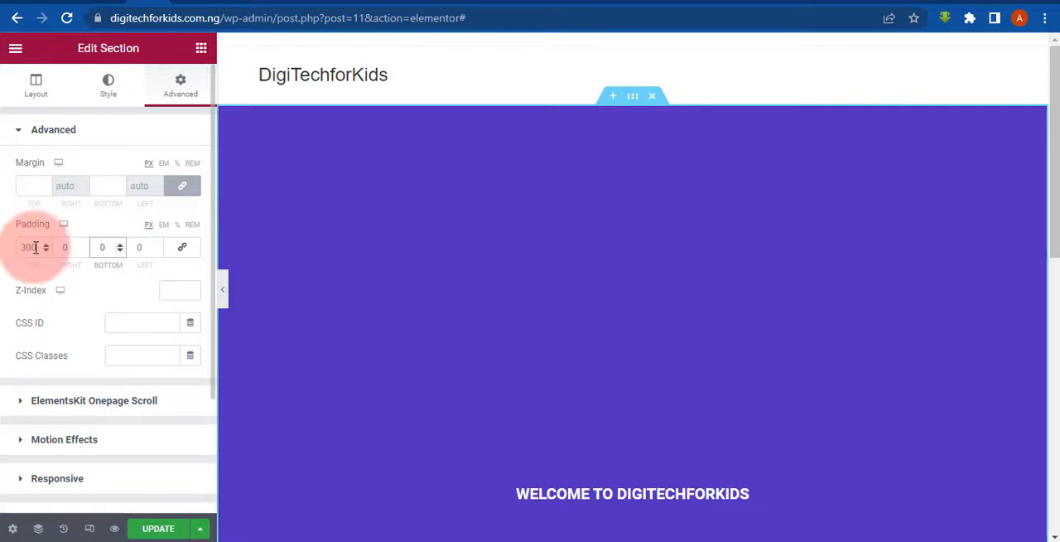
{"action": "left_click_drag", "start_coordinate": [37, 247], "coordinate": [2, 250]}
{"action": "type", "text": "0"}
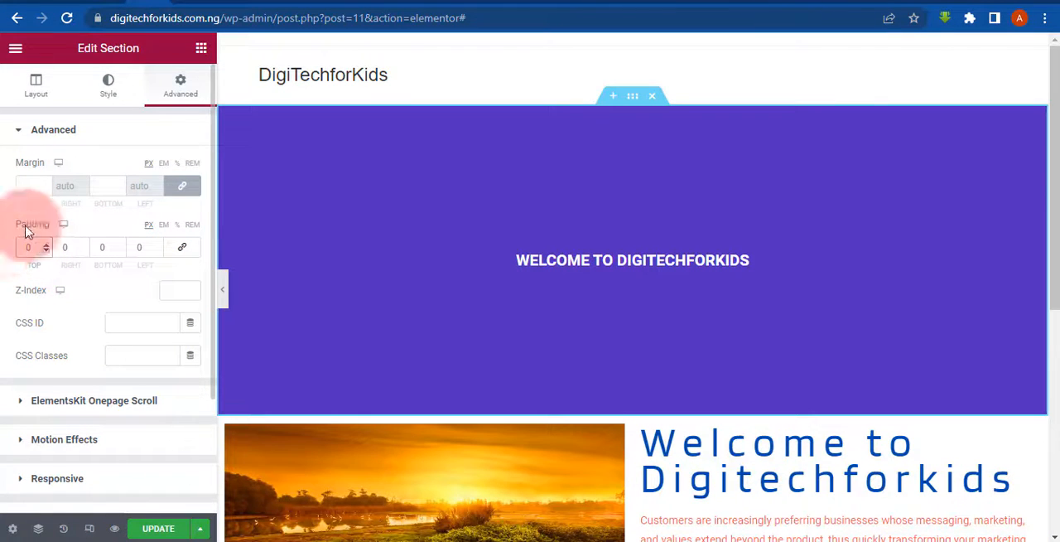
- Try the Fit To Screen height on the top section, return it to Min Height, and preview the page at full width
{"action": "left_click", "coordinate": [32, 91]}
{"action": "left_click", "coordinate": [142, 283]}
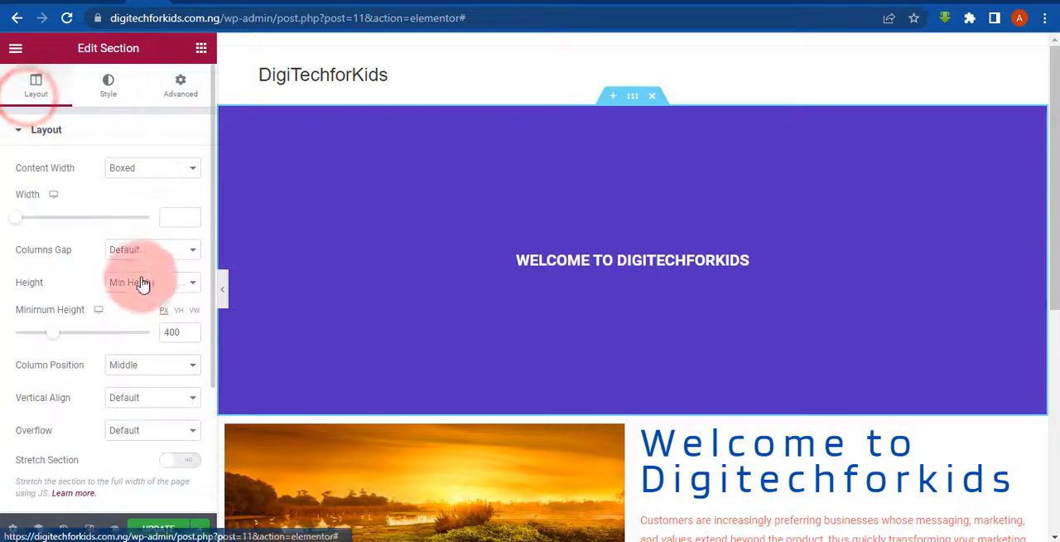
{"action": "left_click", "coordinate": [137, 309]}
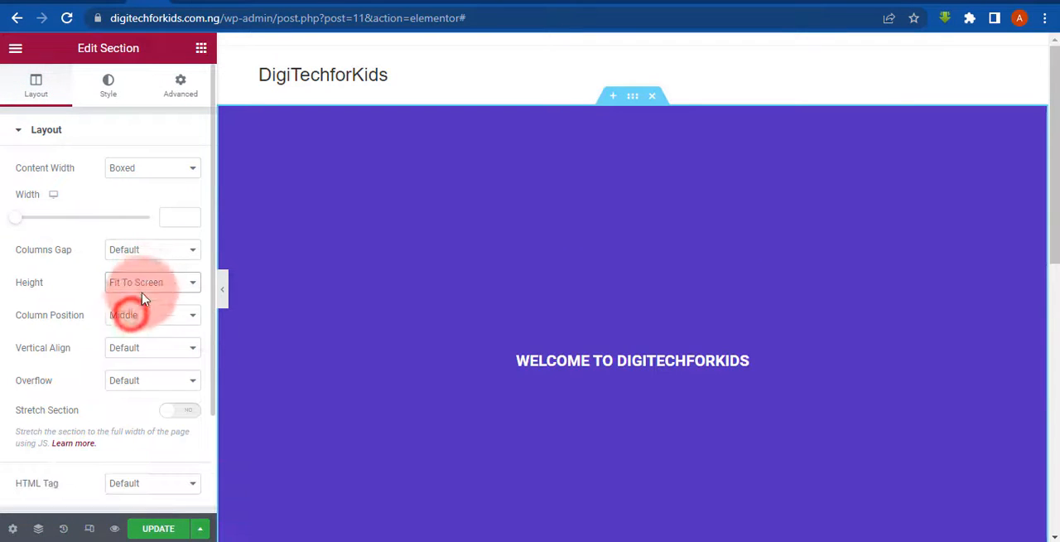
{"action": "left_click", "coordinate": [143, 281]}
{"action": "left_click", "coordinate": [139, 323]}
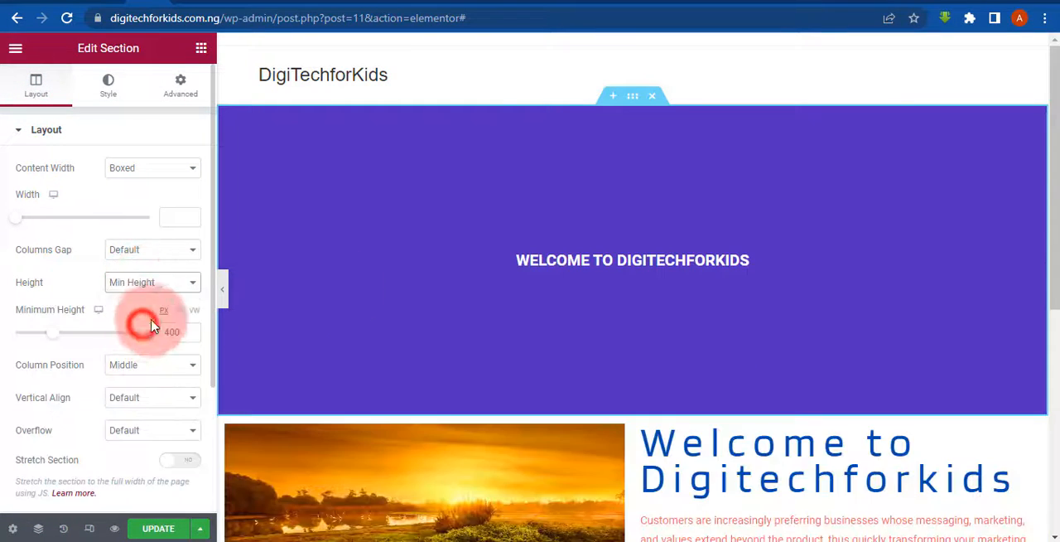
{"action": "left_click", "coordinate": [225, 291]}
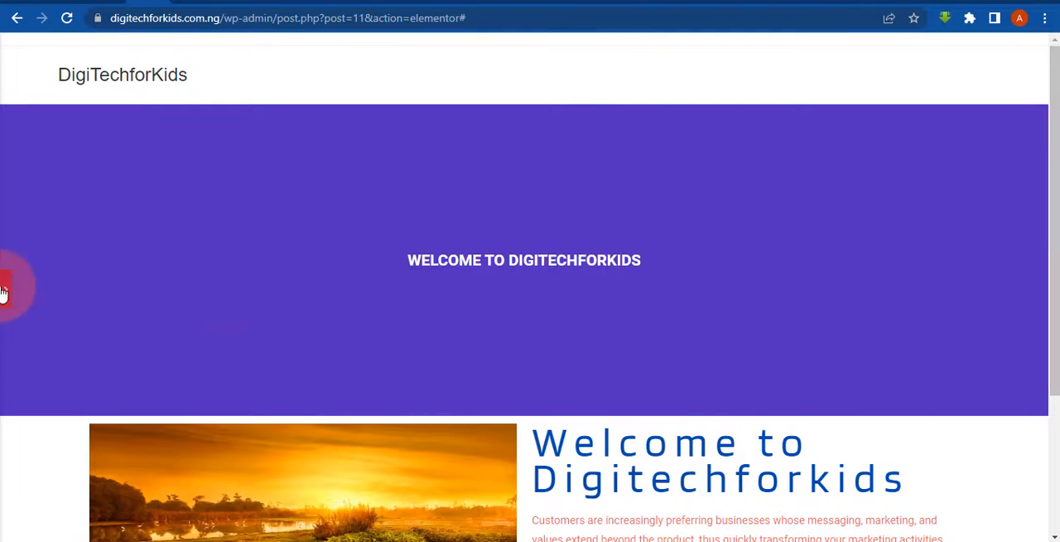
{"action": "left_click", "coordinate": [4, 289]}
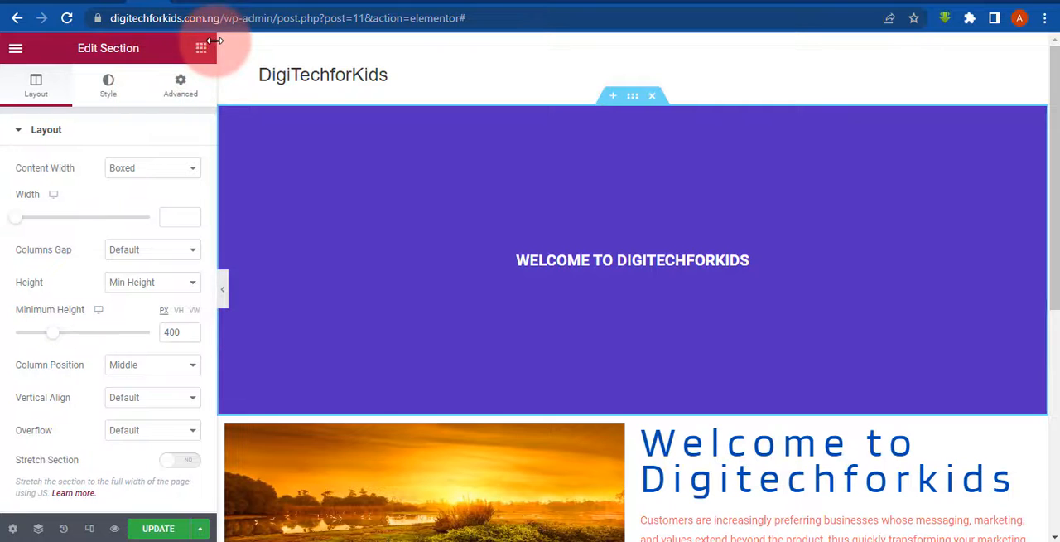
- Add a Text Editor widget below the hero heading, with its text centred and coloured near-white
{"action": "left_click", "coordinate": [201, 47]}
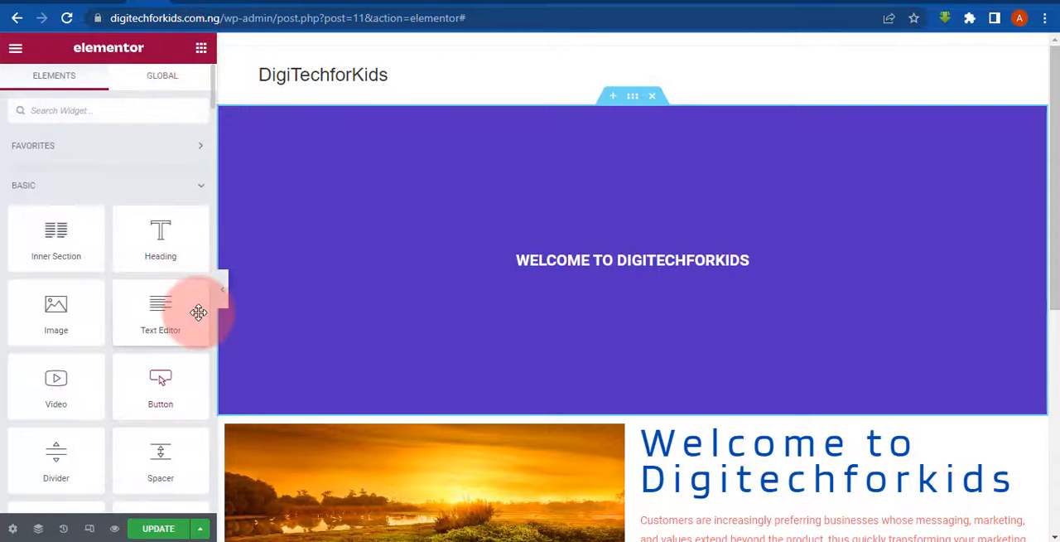
{"action": "left_click_drag", "start_coordinate": [198, 312], "coordinate": [697, 261]}
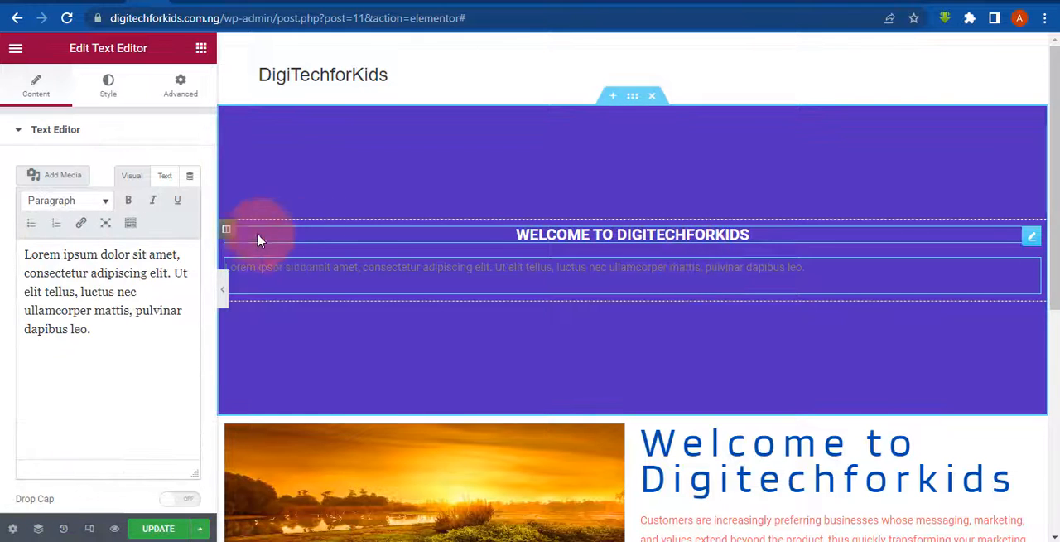
{"action": "left_click", "coordinate": [113, 76]}
{"action": "left_click", "coordinate": [146, 168]}
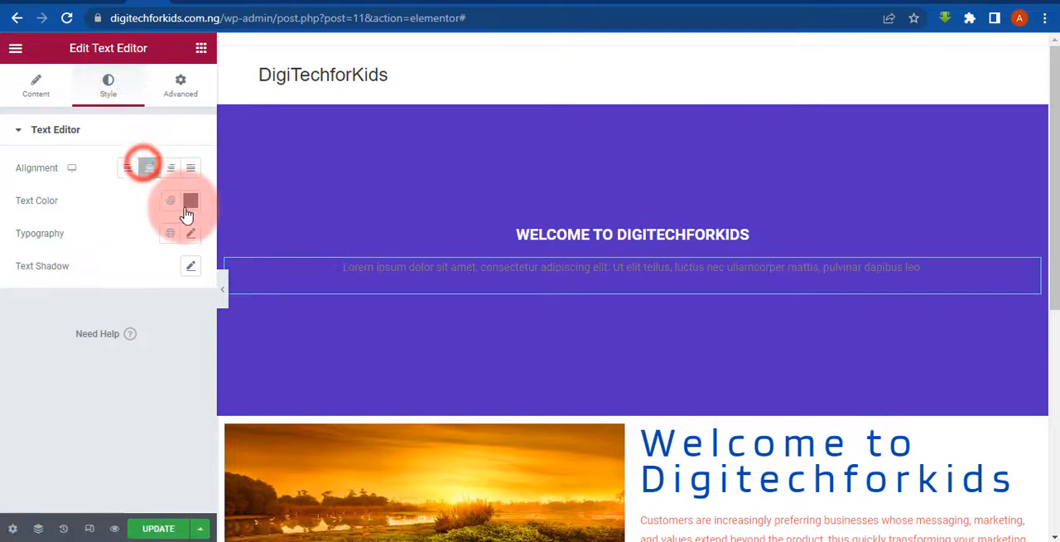
{"action": "left_click", "coordinate": [191, 205]}
{"action": "left_click", "coordinate": [133, 303]}
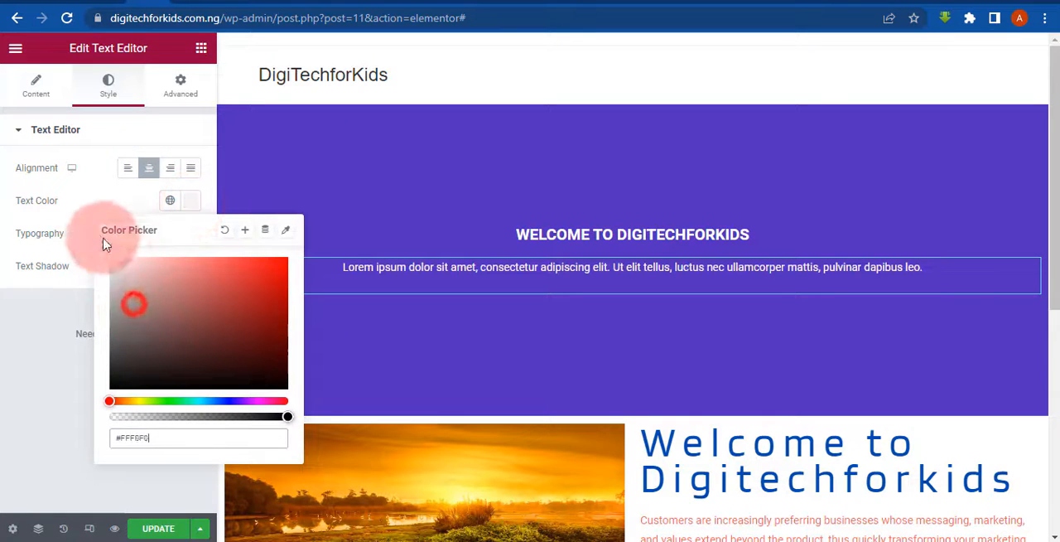
{"action": "left_click", "coordinate": [4, 387]}
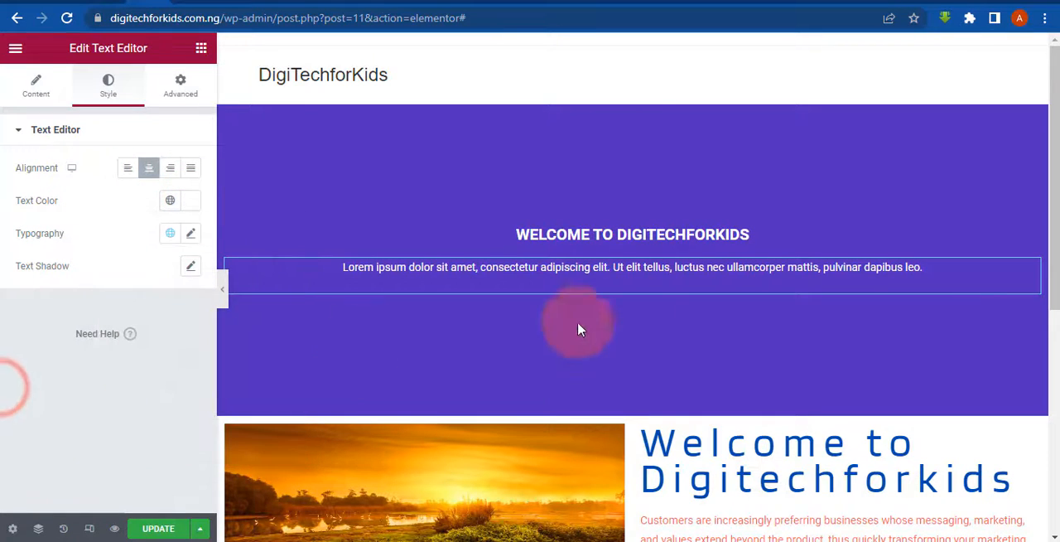
- Add a Button widget below the hero section's paragraph and centre it
{"action": "left_click", "coordinate": [202, 49]}
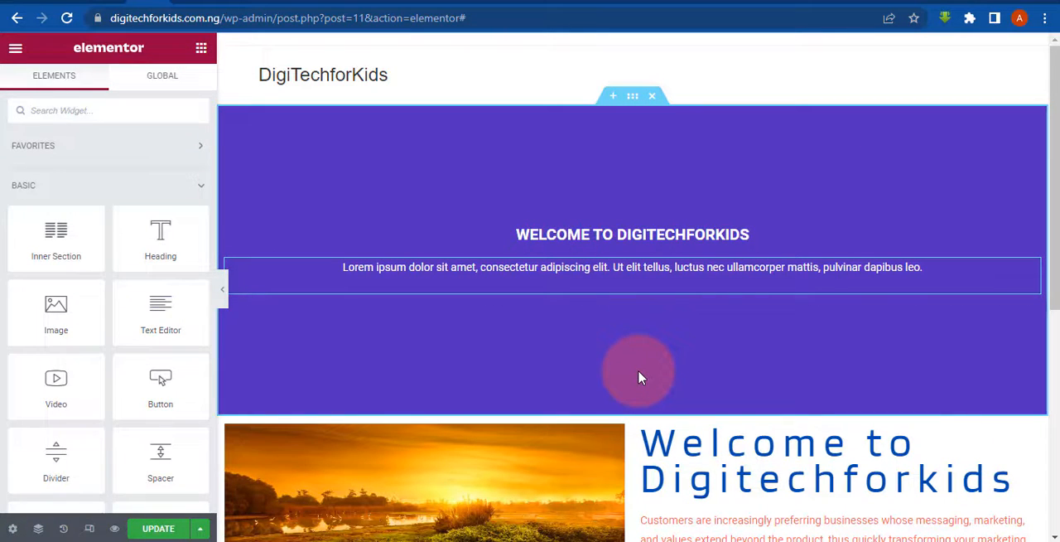
{"action": "left_click_drag", "start_coordinate": [149, 401], "coordinate": [586, 291]}
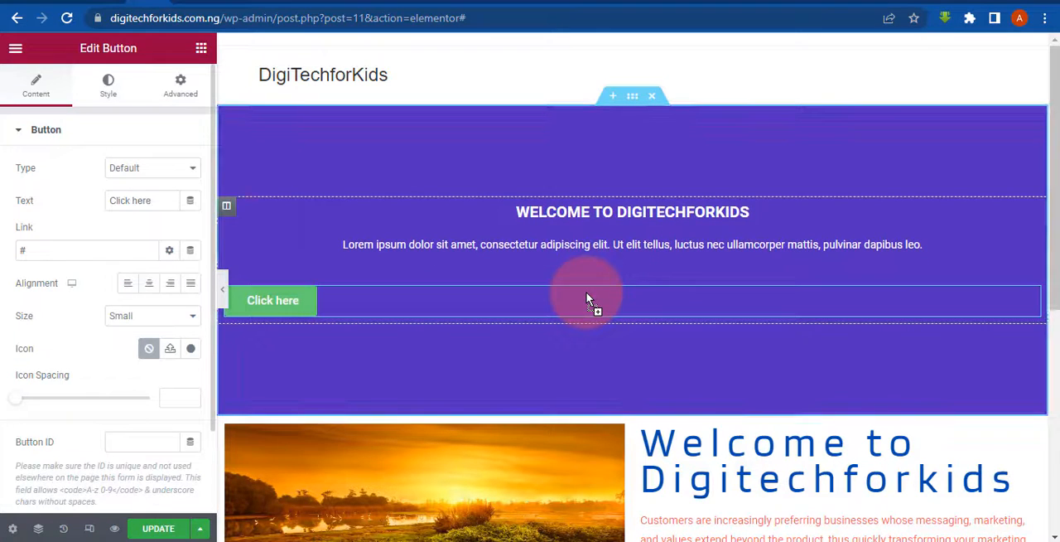
{"action": "left_click", "coordinate": [149, 283]}
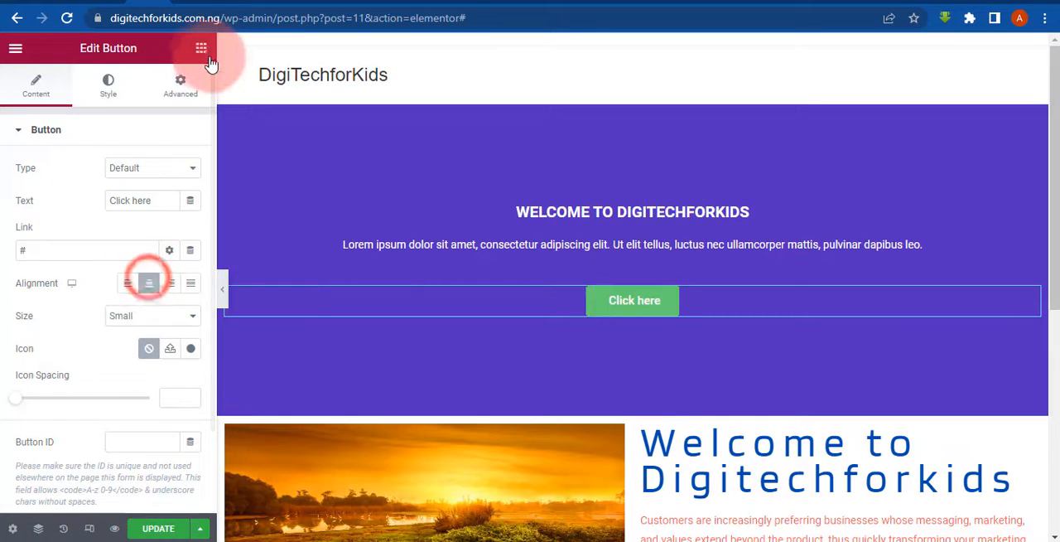
{"action": "left_click", "coordinate": [201, 48]}
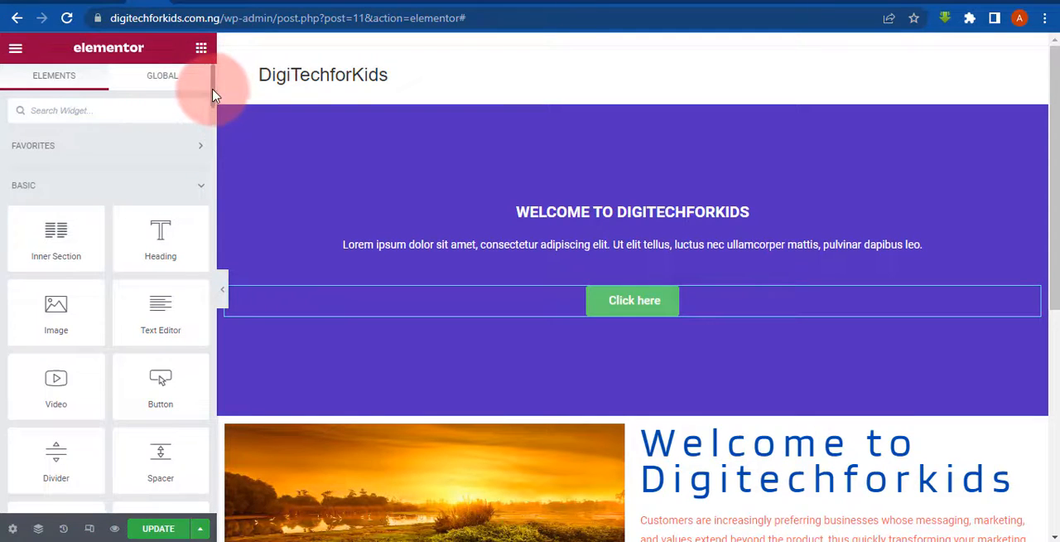
{"action": "left_click_drag", "start_coordinate": [212, 95], "coordinate": [203, 62]}
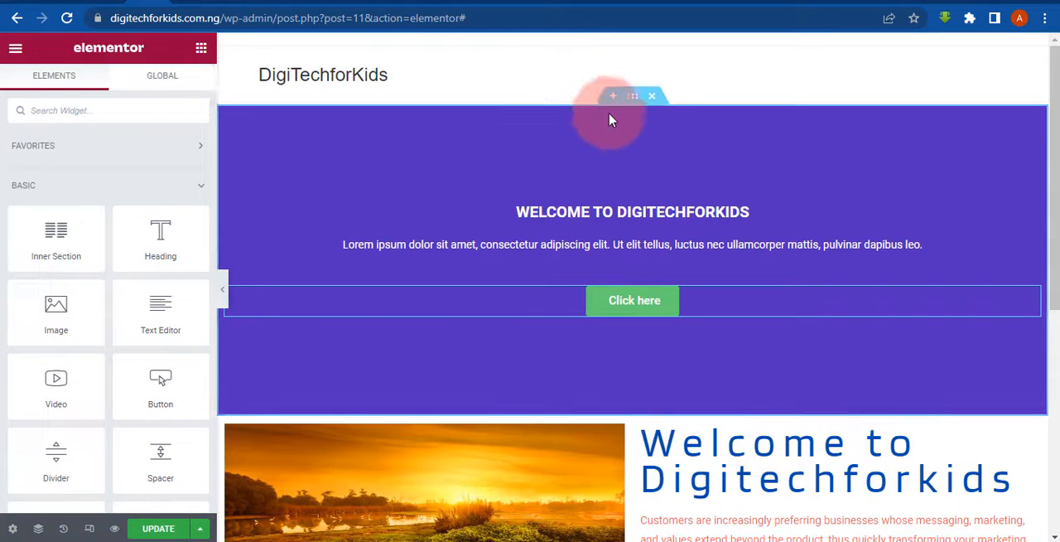
- Change the hero section's background type from a solid colour to Gradient
{"action": "left_click", "coordinate": [627, 104]}
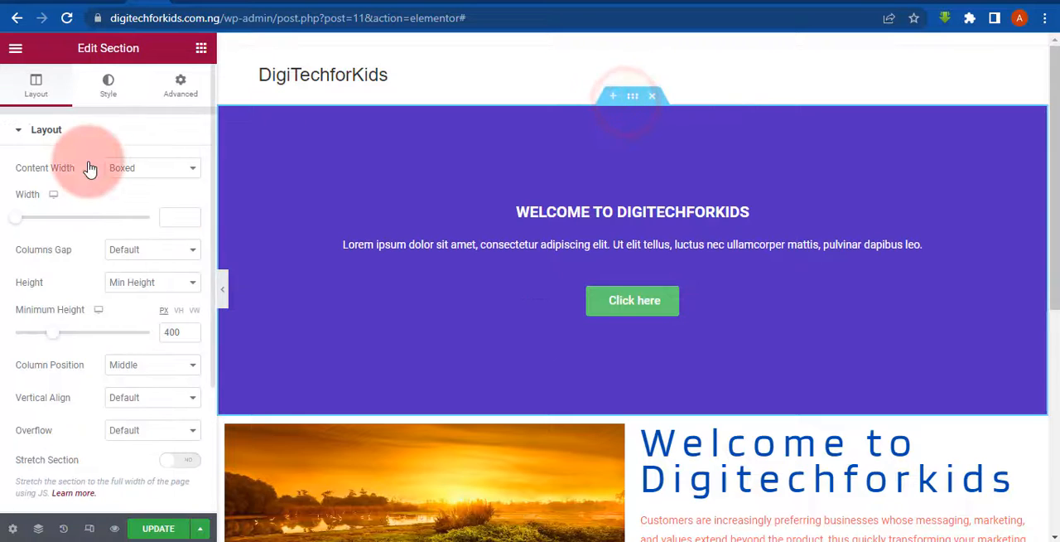
{"action": "left_click", "coordinate": [107, 78]}
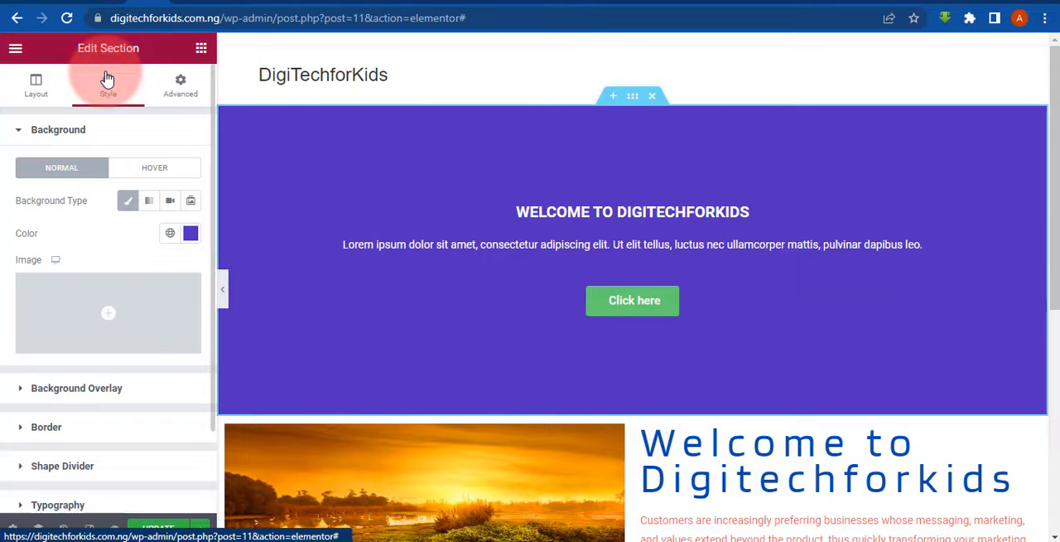
{"action": "left_click", "coordinate": [131, 205]}
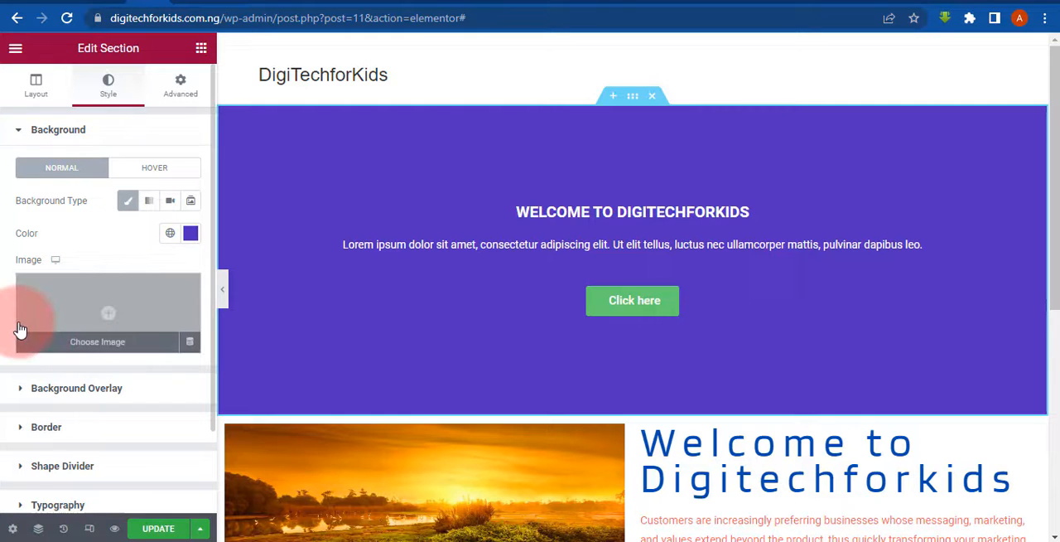
{"action": "left_click", "coordinate": [149, 203]}
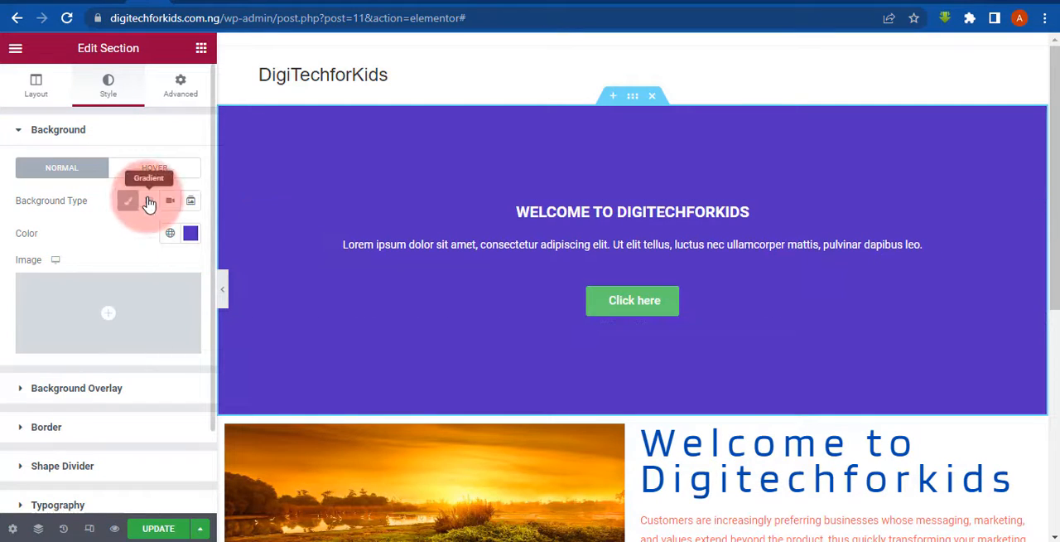
{"action": "left_click", "coordinate": [150, 203]}
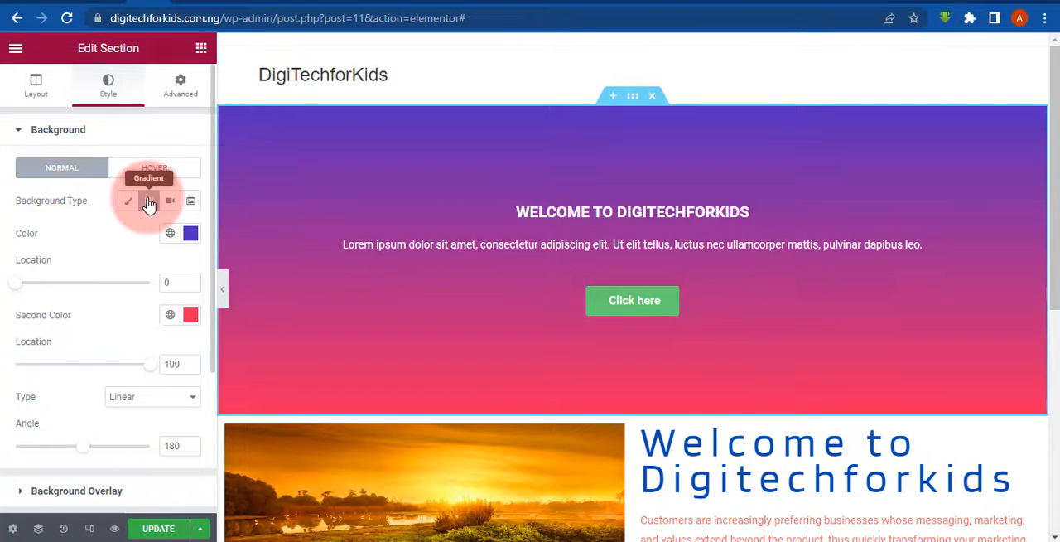
- Set the hero gradient's first colour to blue-violet #4213D7 and its second colour to light blue #29C5F2, and preview the page at full width
{"action": "left_click", "coordinate": [192, 235]}
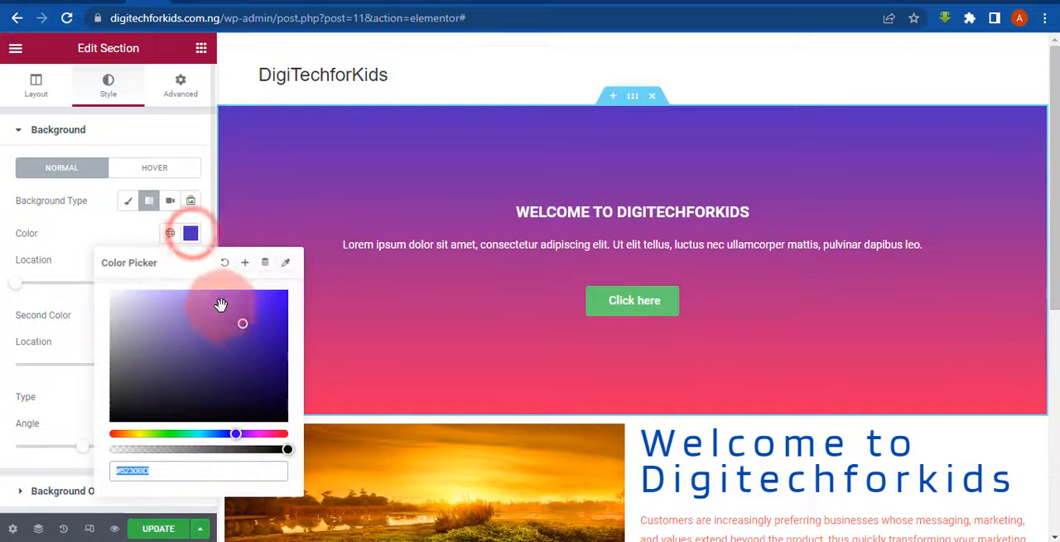
{"action": "left_click_drag", "start_coordinate": [220, 305], "coordinate": [272, 311]}
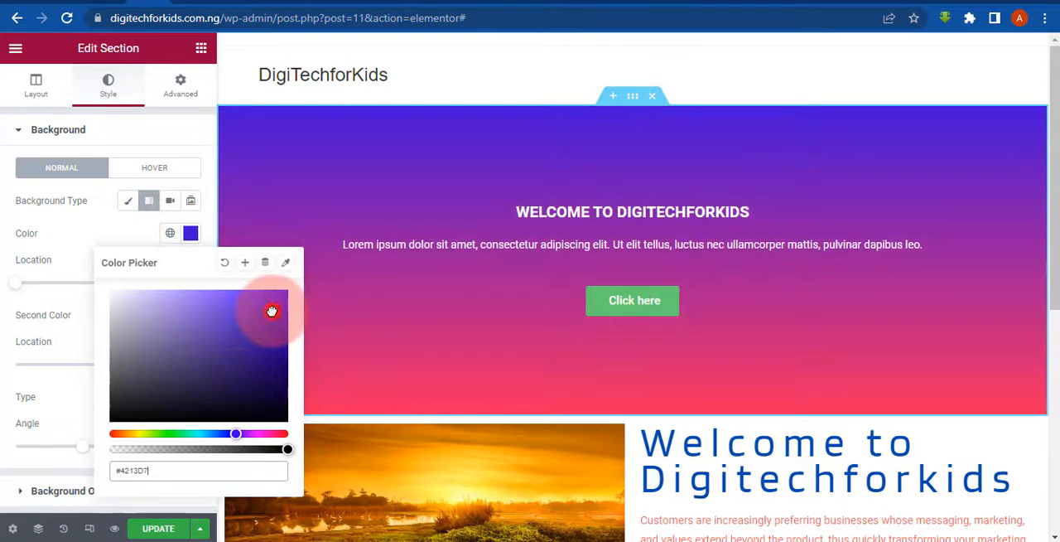
{"action": "left_click", "coordinate": [58, 224]}
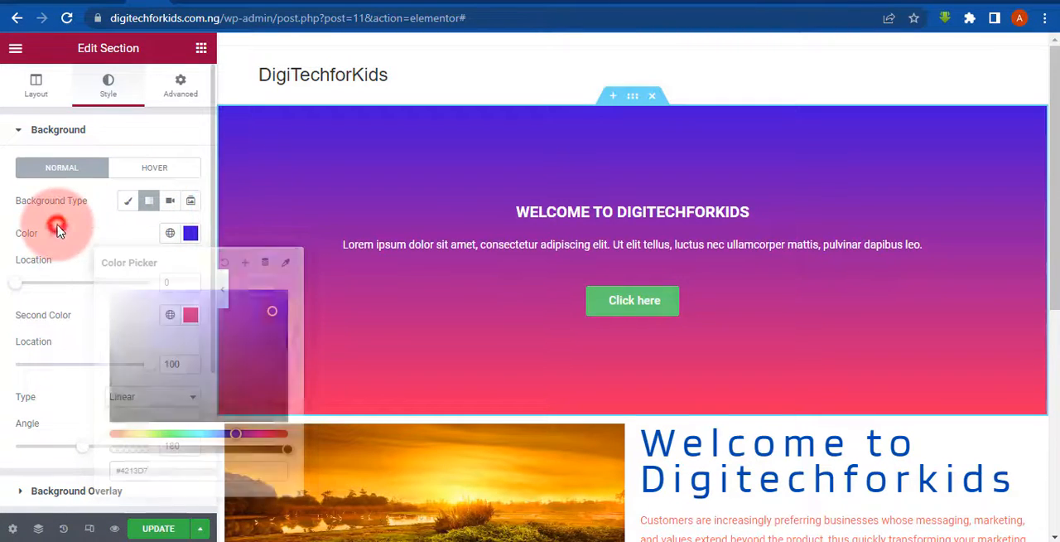
{"action": "left_click", "coordinate": [191, 318]}
{"action": "left_click_drag", "start_coordinate": [163, 239], "coordinate": [207, 238]}
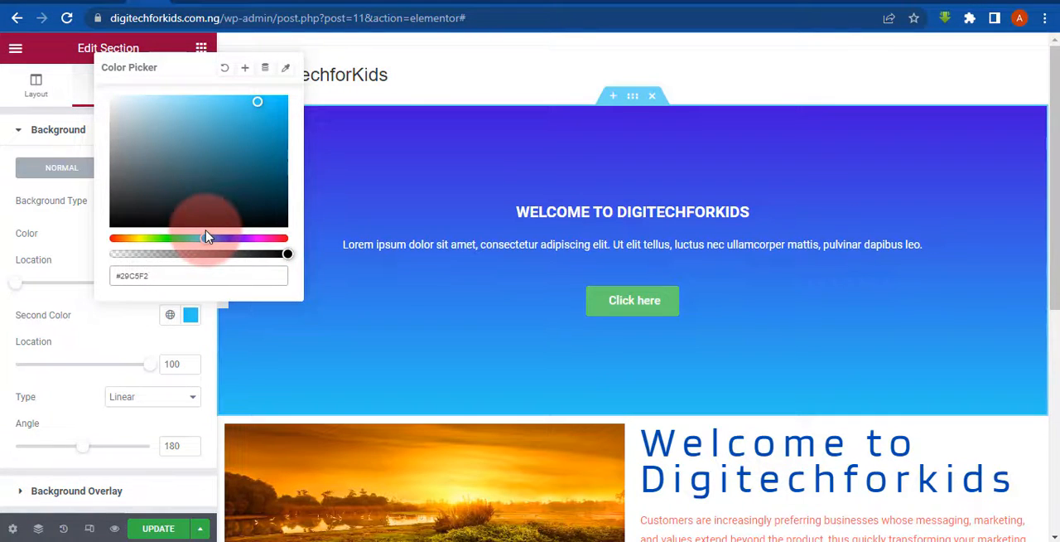
{"action": "left_click", "coordinate": [5, 270]}
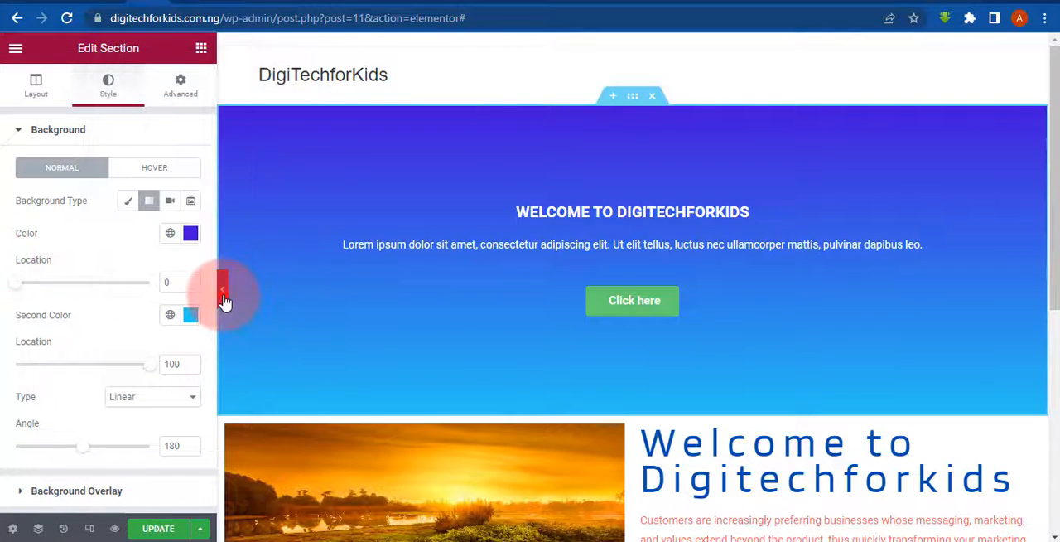
{"action": "left_click", "coordinate": [224, 298]}
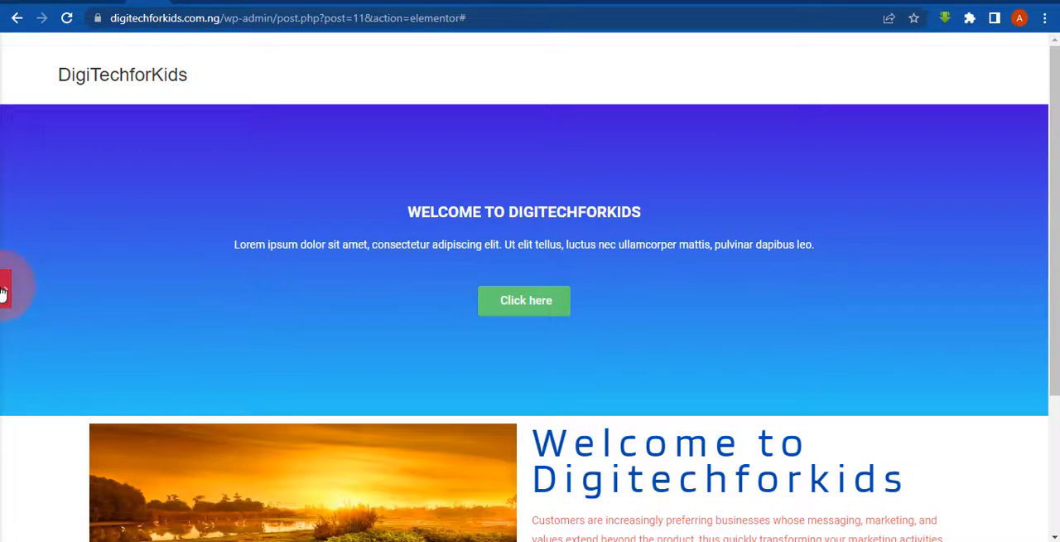
- Update the page and check the gradient hero section and its button on the live DigiTechforKids site
{"action": "left_click", "coordinate": [2, 293]}
{"action": "left_click", "coordinate": [161, 534]}
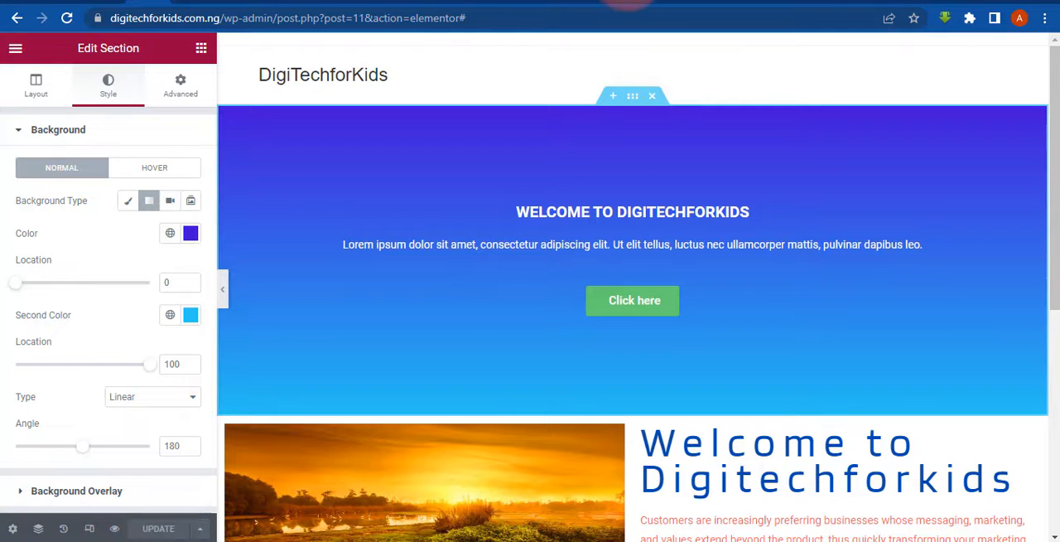
{"action": "left_click", "coordinate": [755, 1]}
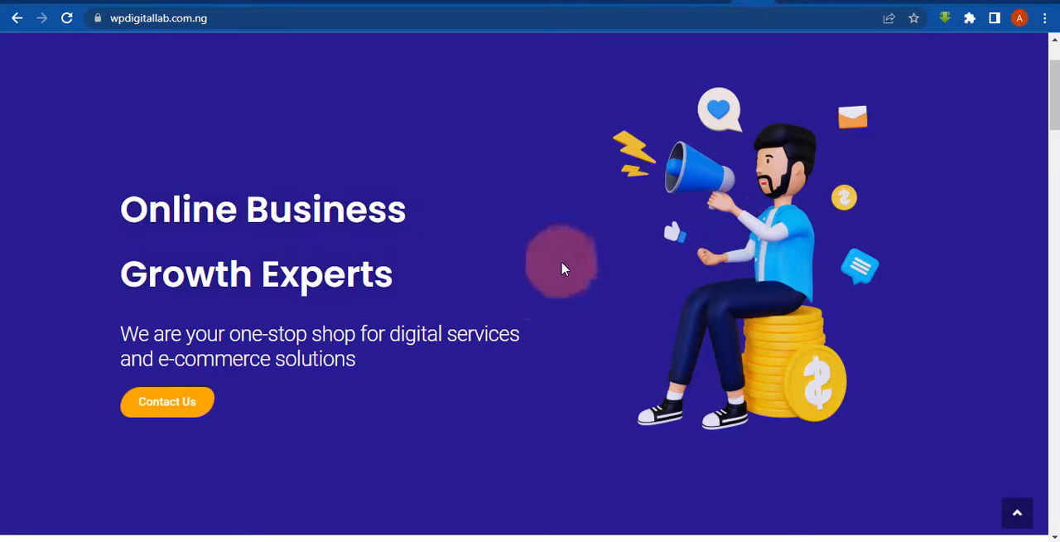
{"action": "left_click", "coordinate": [770, 2]}
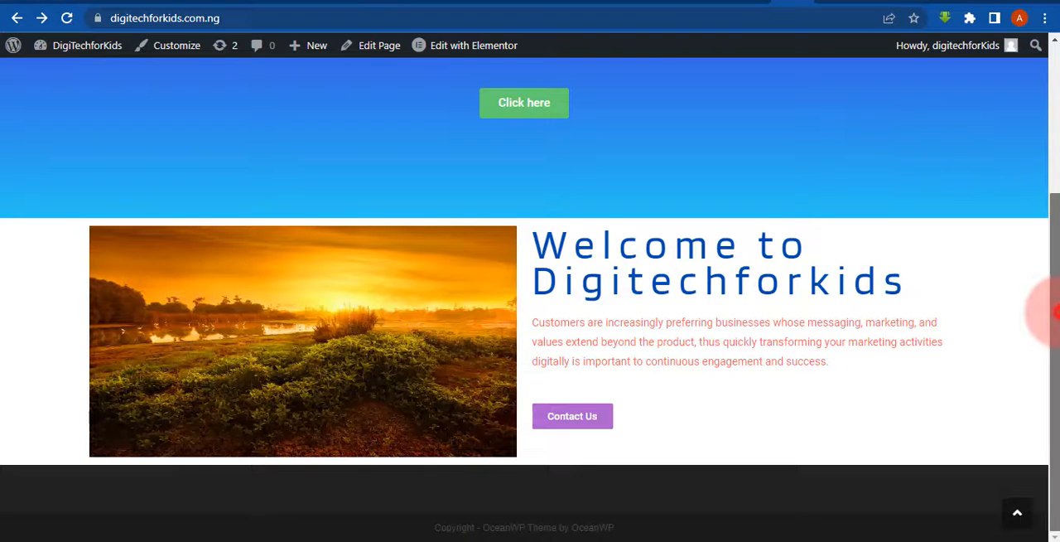
{"action": "left_click_drag", "start_coordinate": [1045, 307], "coordinate": [1049, 192]}
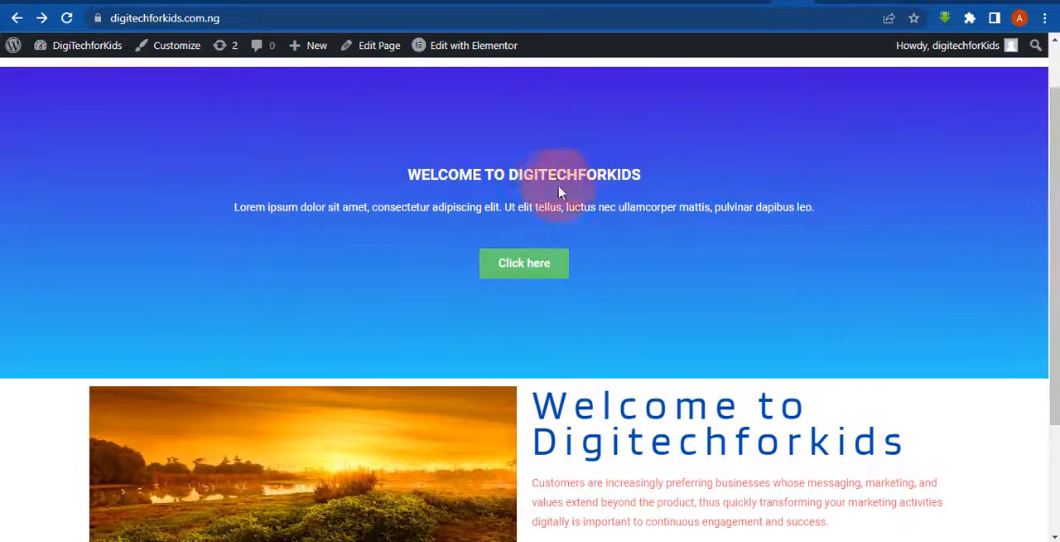
{"action": "left_click", "coordinate": [552, 275]}
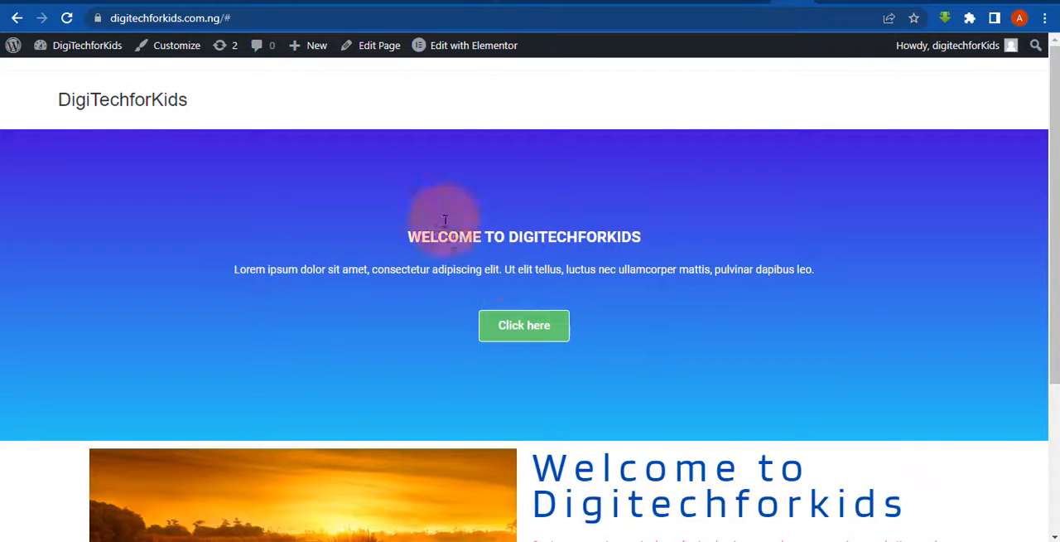
- Return to the Elementor editor, change the hero section's background type to Video, and open YouTube in a new browser tab
{"action": "left_click", "coordinate": [131, 7]}
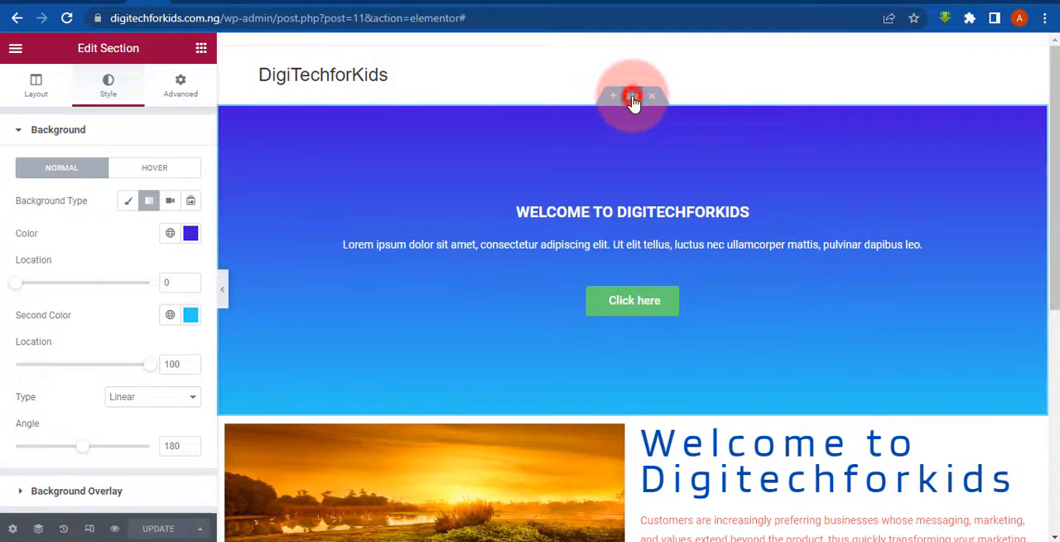
{"action": "left_click", "coordinate": [170, 204]}
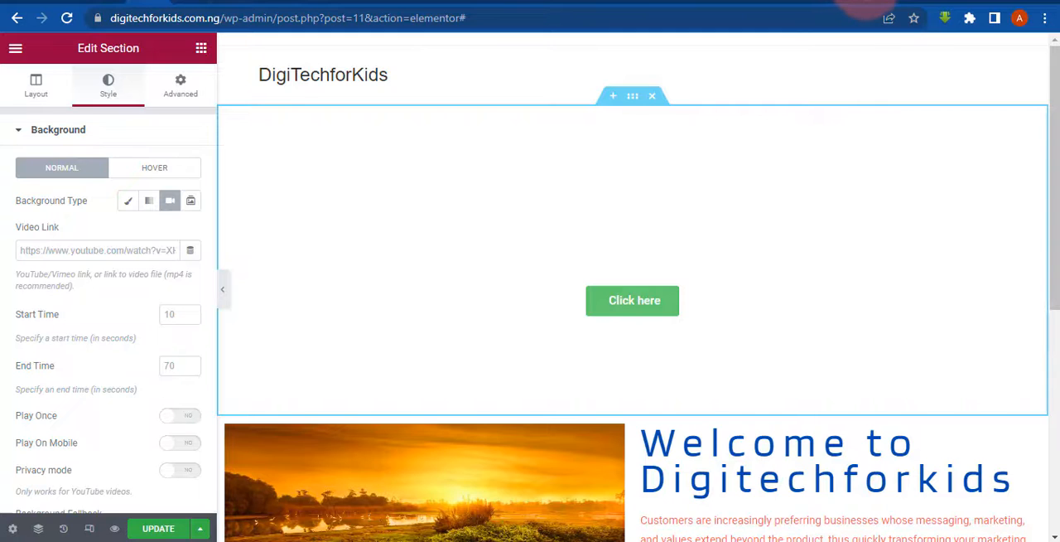
{"action": "left_click", "coordinate": [872, 1]}
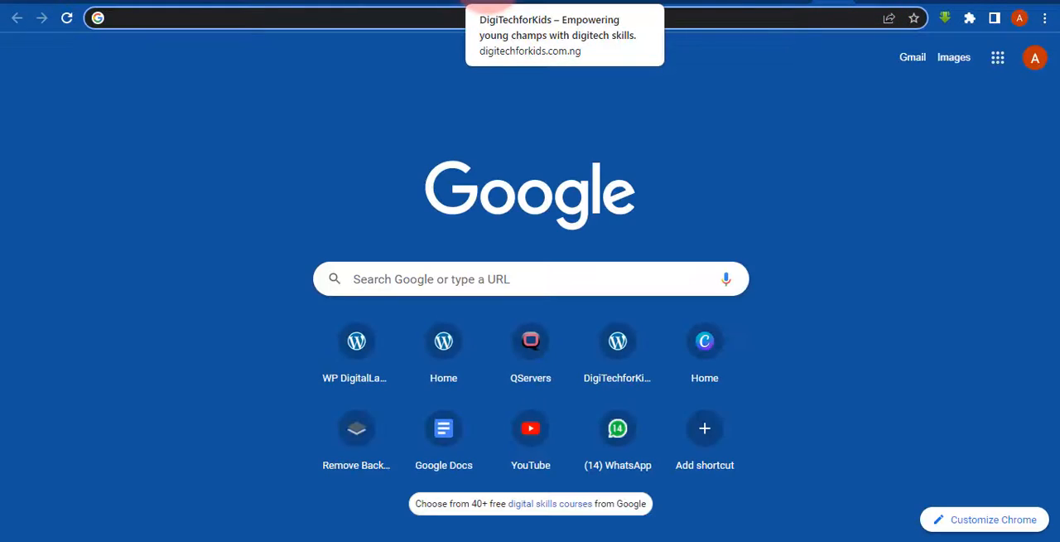
{"action": "left_click", "coordinate": [513, 430]}
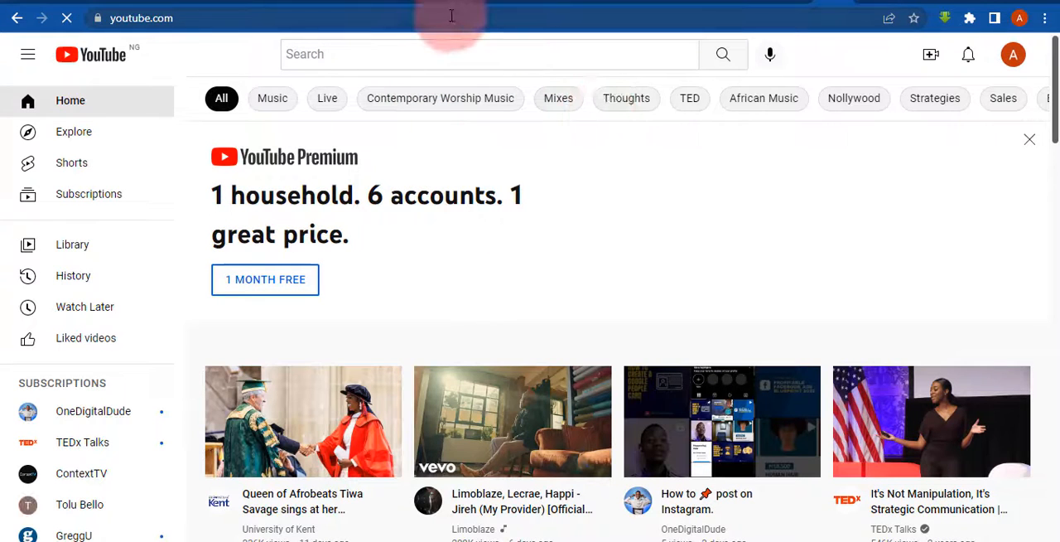
- Search YouTube for onedigitaldude and open the OneDigitalDude channel's list of videos
{"action": "left_click", "coordinate": [383, 61]}
{"action": "type", "text": "ON"}
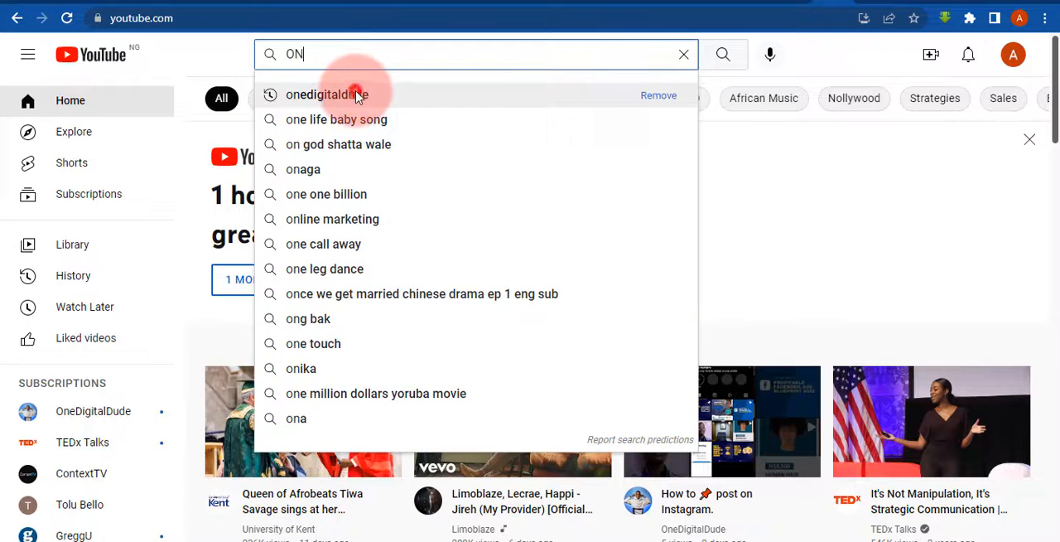
{"action": "left_click", "coordinate": [357, 96]}
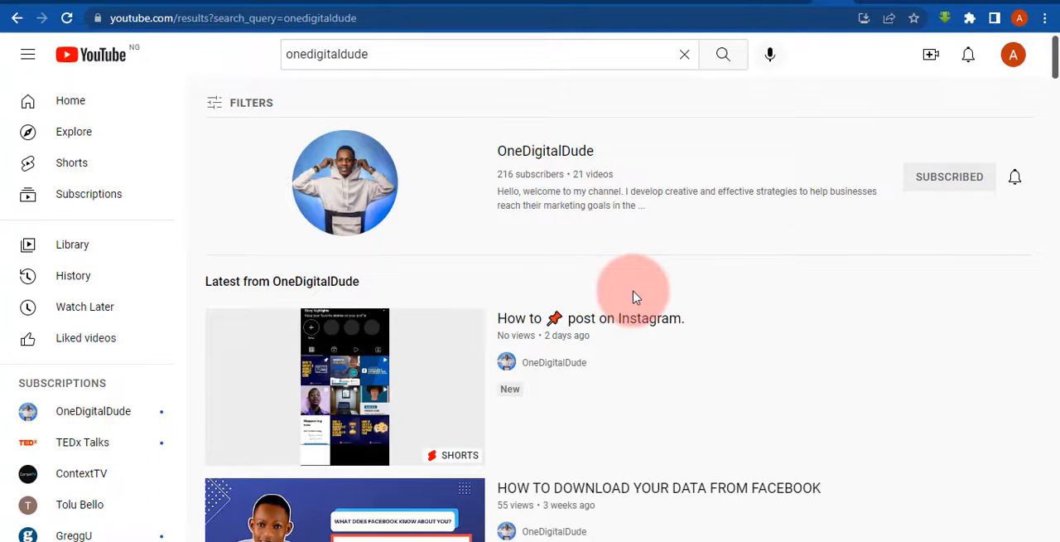
{"action": "left_click_drag", "start_coordinate": [1056, 70], "coordinate": [568, 76]}
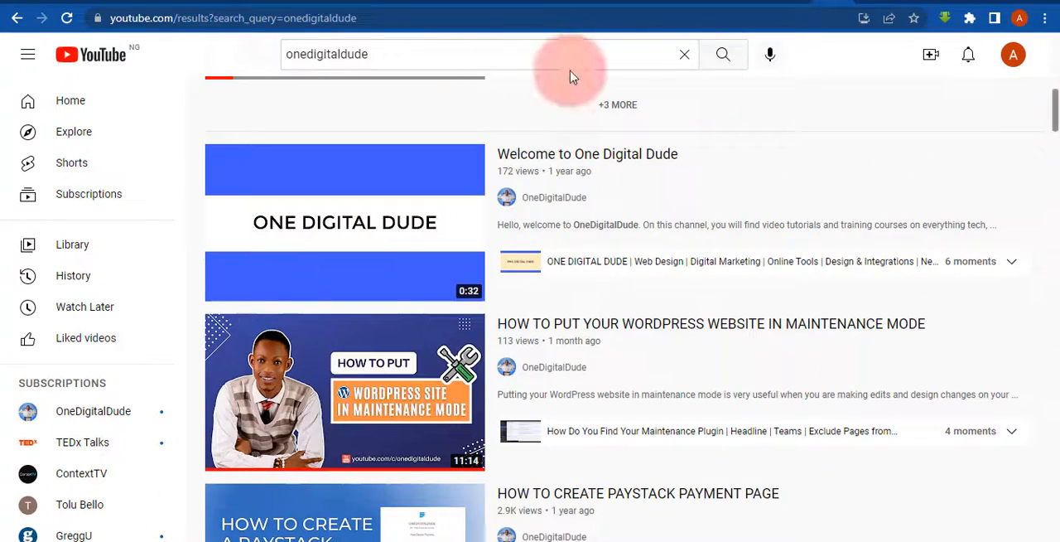
{"action": "left_click", "coordinate": [543, 202]}
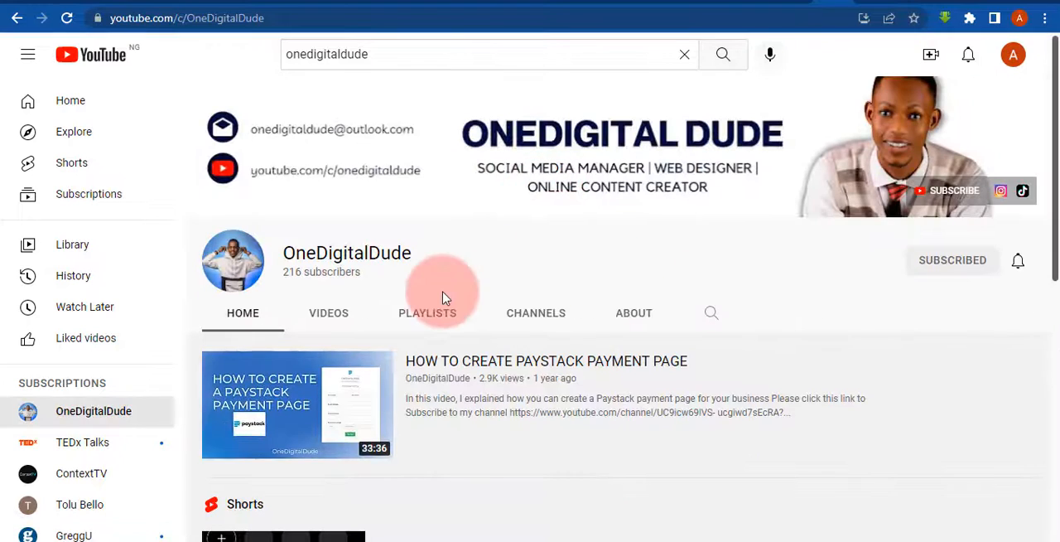
{"action": "left_click", "coordinate": [308, 314]}
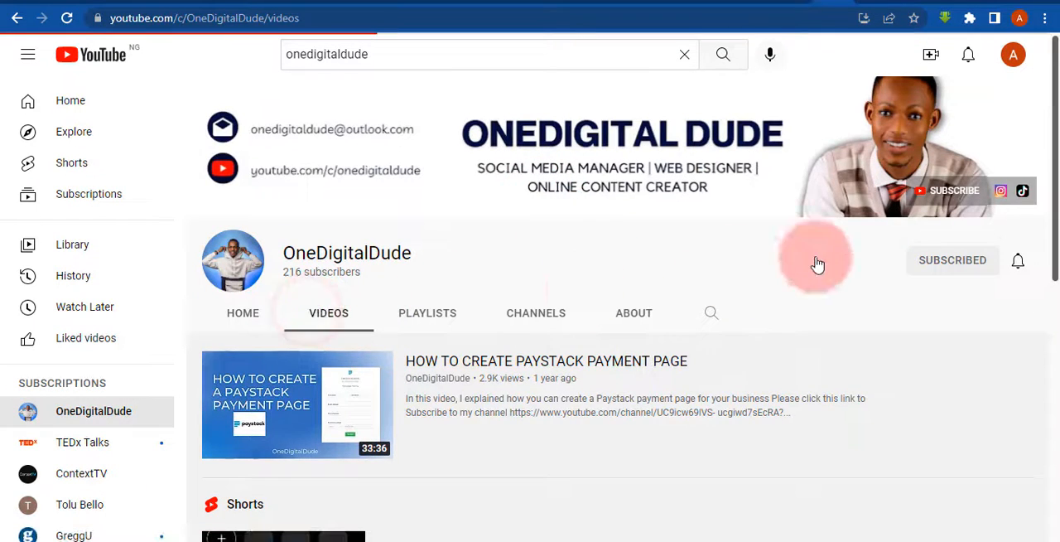
- Browse the channel's uploads and copy the link address of the video "HOW TO DOWNLOAD YOUR DATA FROM FACEBOOK"
{"action": "left_click_drag", "start_coordinate": [1054, 122], "coordinate": [1034, 350]}
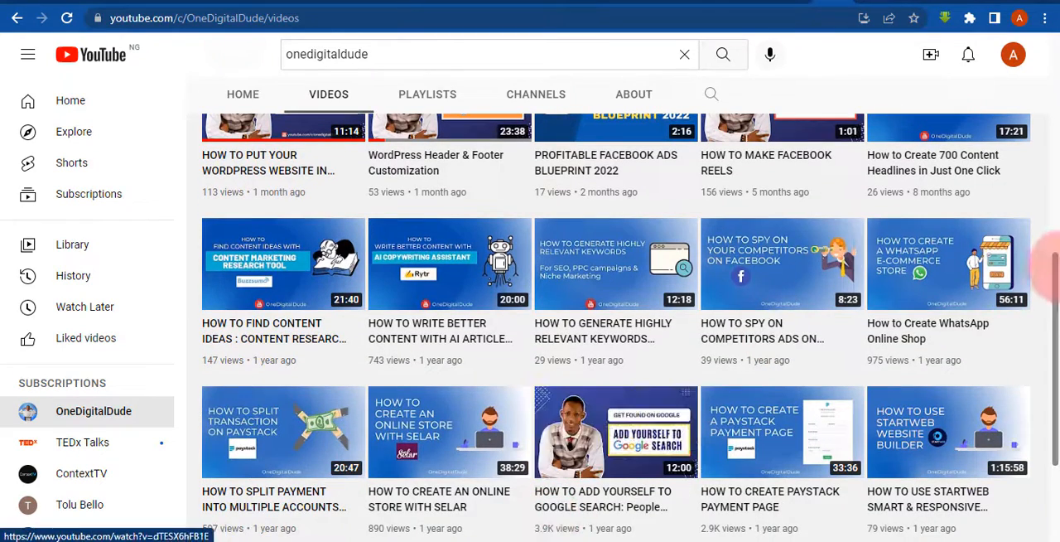
{"action": "left_click_drag", "start_coordinate": [1056, 308], "coordinate": [1050, 187]}
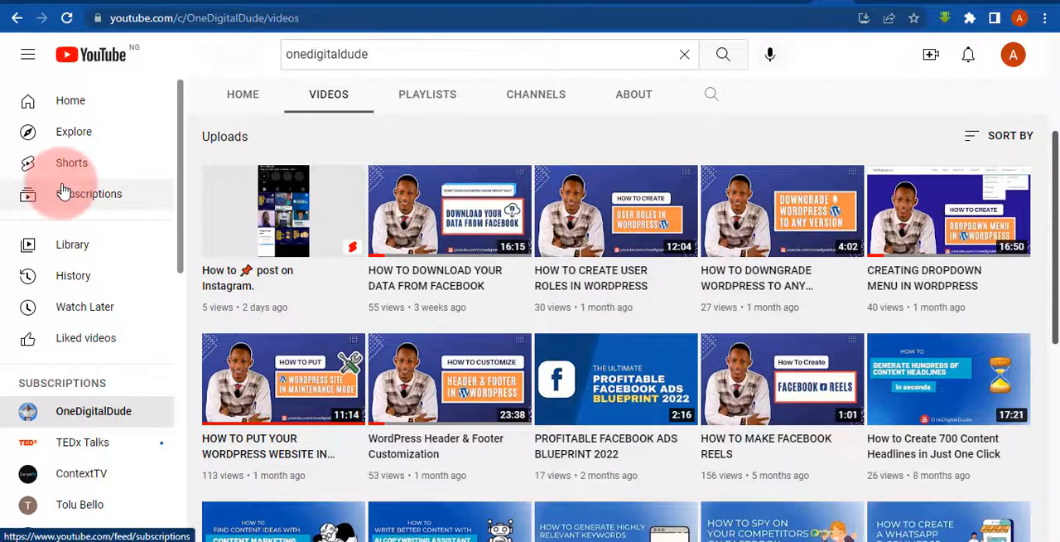
{"action": "right_click", "coordinate": [434, 201]}
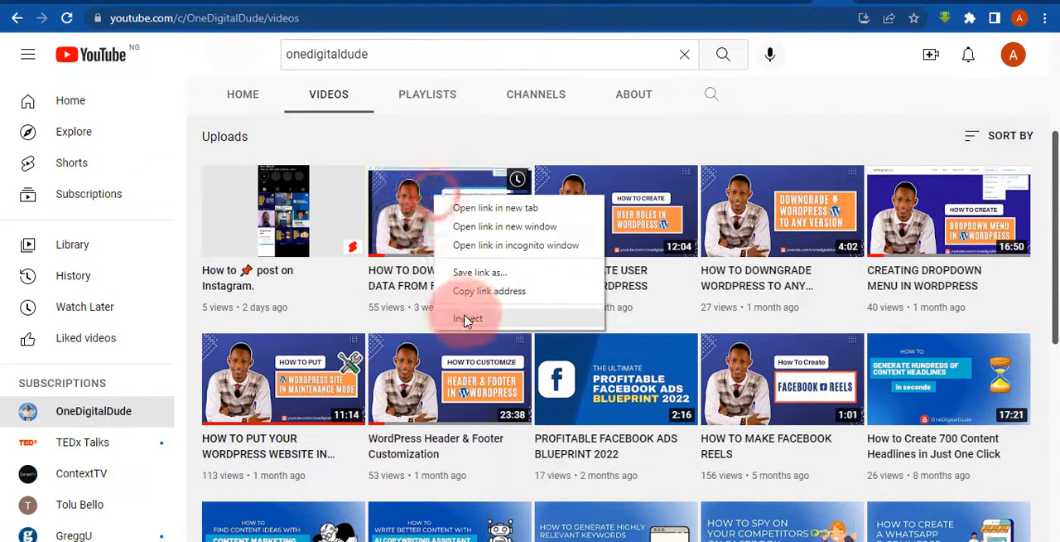
{"action": "left_click", "coordinate": [474, 291]}
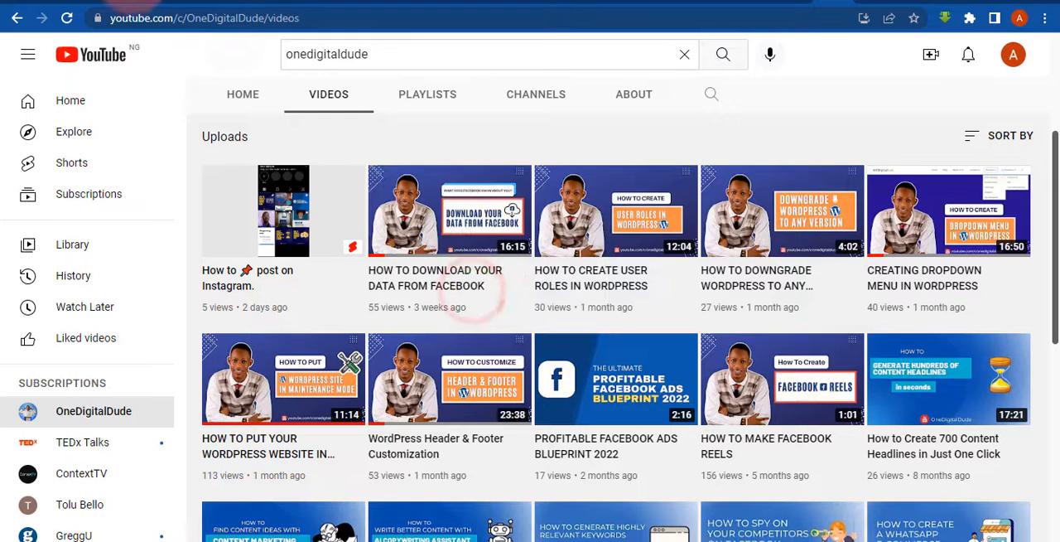
- Switch back to the Elementor editor and review the hero section's video background options down to the fallback image
{"action": "left_click", "coordinate": [134, 1]}
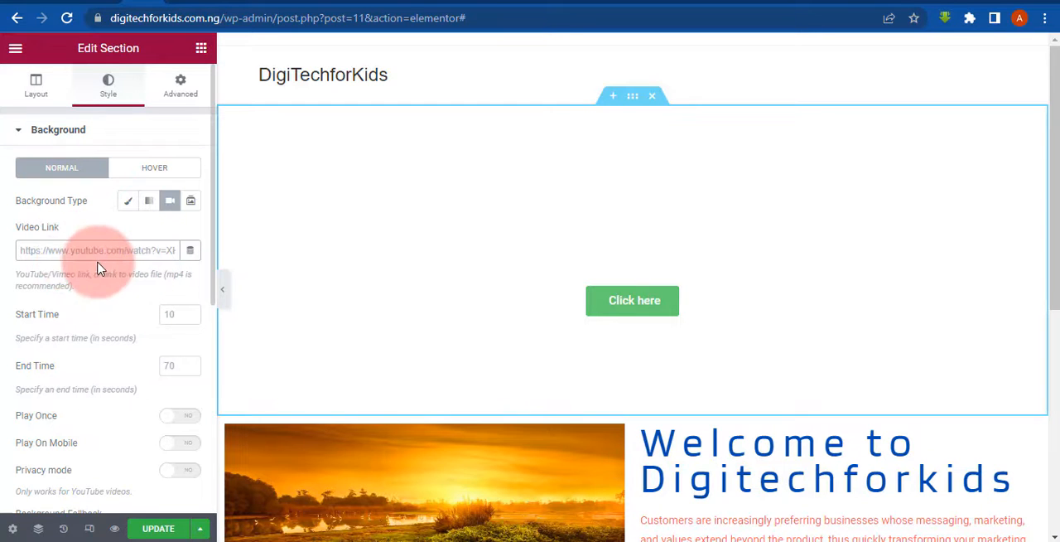
{"action": "scroll", "coordinate": [3, 261], "scroll_direction": "down", "scroll_amount": 3}
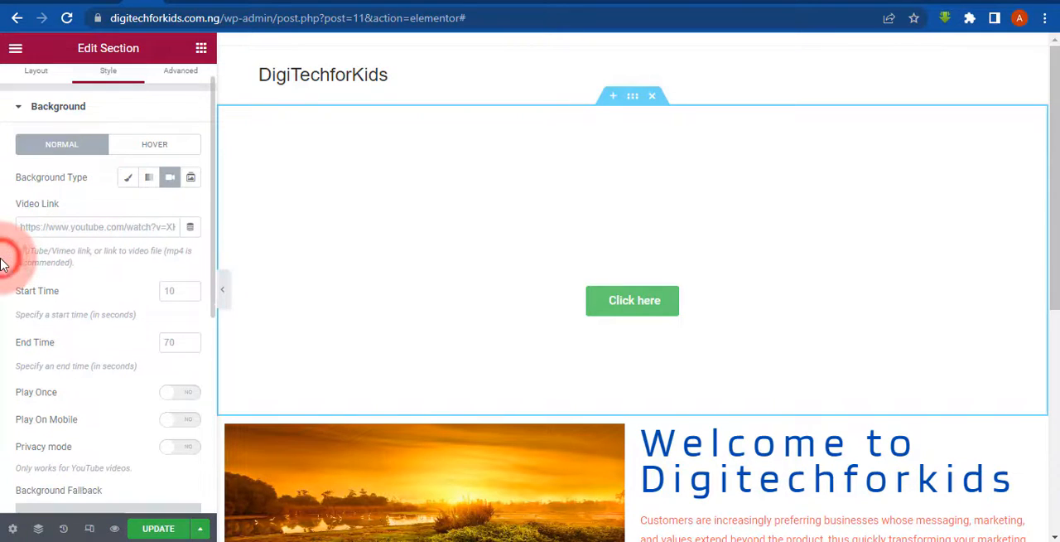
{"action": "scroll", "coordinate": [2, 263], "scroll_direction": "down", "scroll_amount": 5}
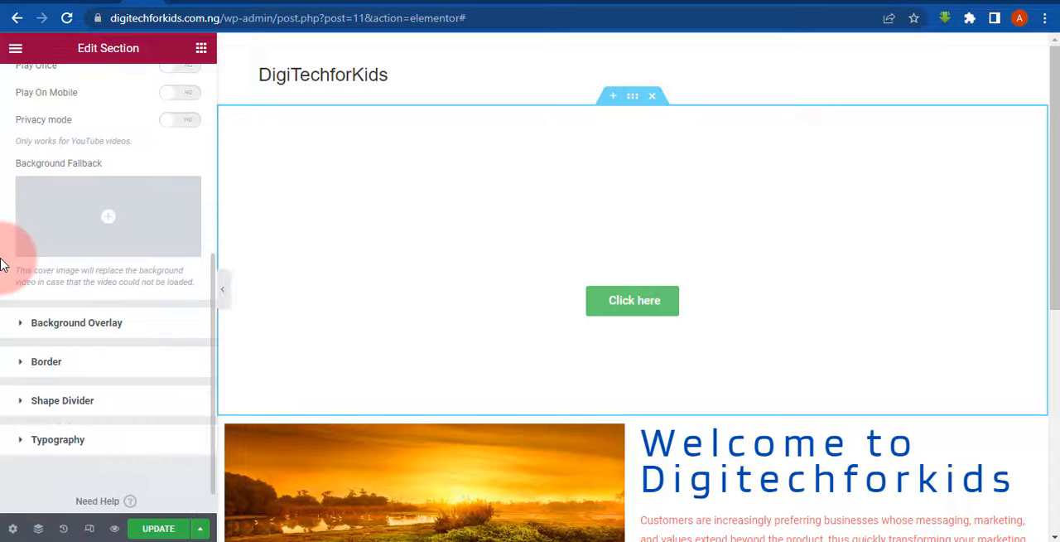
{"action": "scroll", "coordinate": [2, 263], "scroll_direction": "up", "scroll_amount": 5}
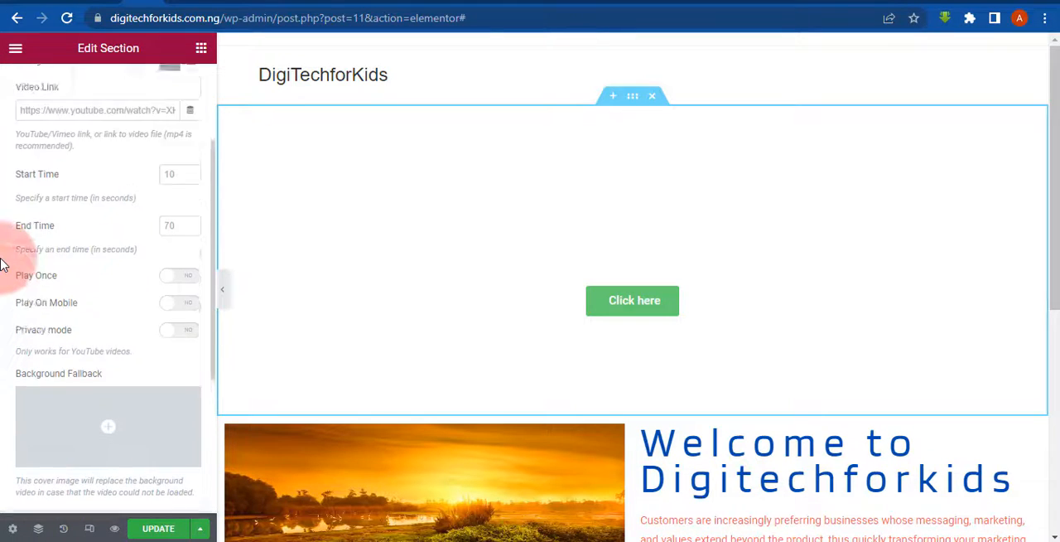
{"action": "scroll", "coordinate": [3, 263], "scroll_direction": "up", "scroll_amount": 3}
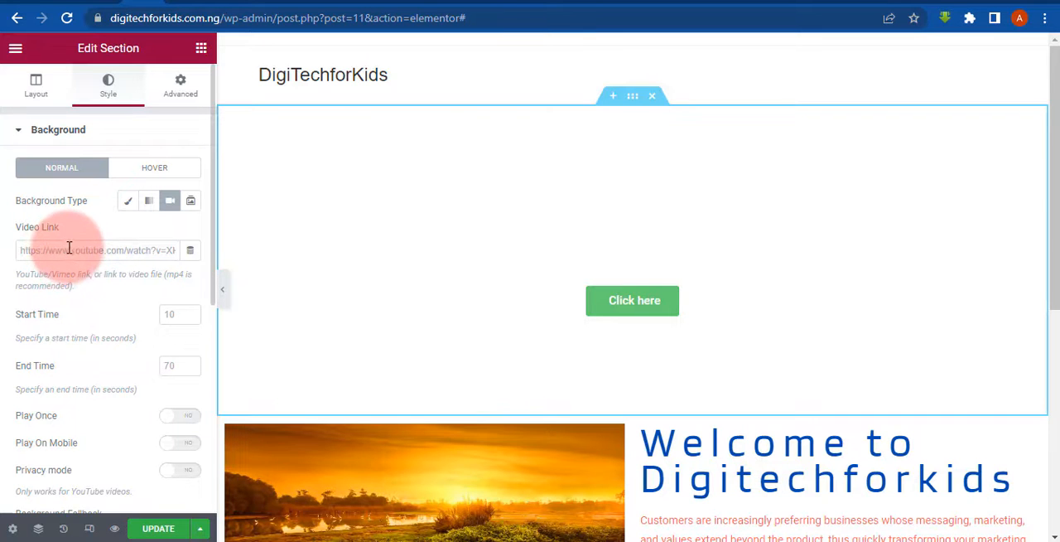
- Copy the link of the YouTube video "HOW TO DOWNLOAD YOUR DATA FROM FACEBOOK" and paste it as the hero section's video link
{"action": "left_click", "coordinate": [813, 2]}
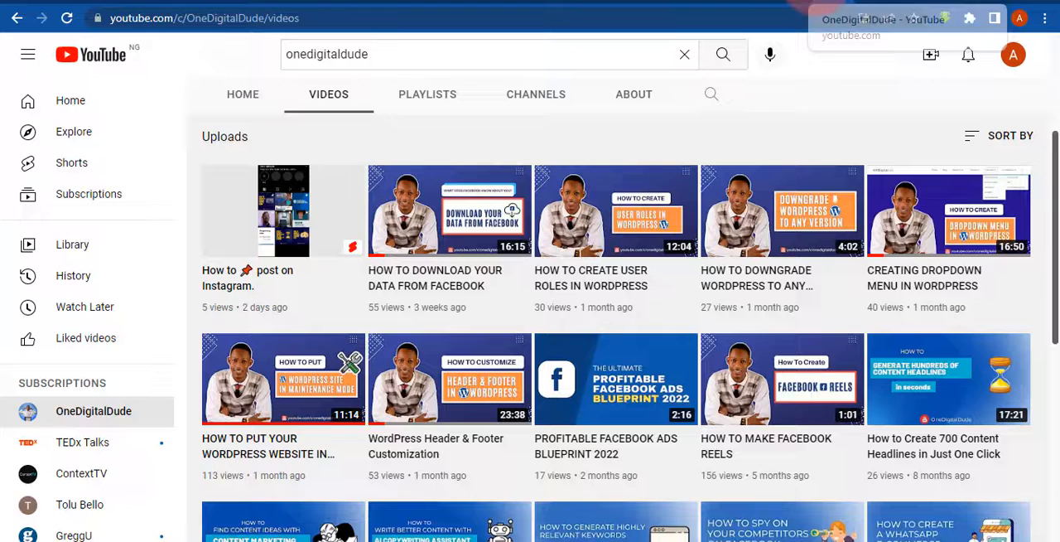
{"action": "right_click", "coordinate": [421, 220]}
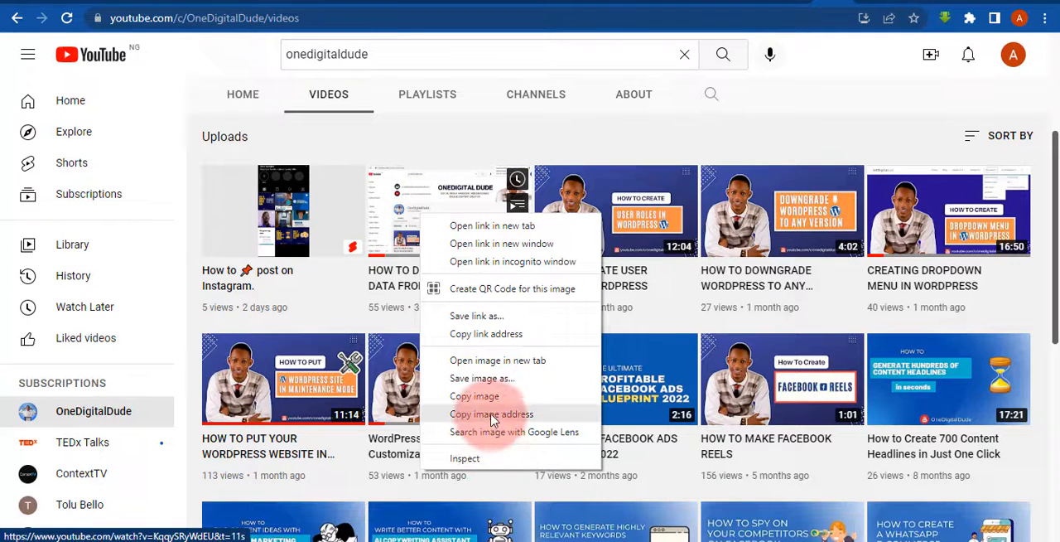
{"action": "left_click", "coordinate": [501, 336]}
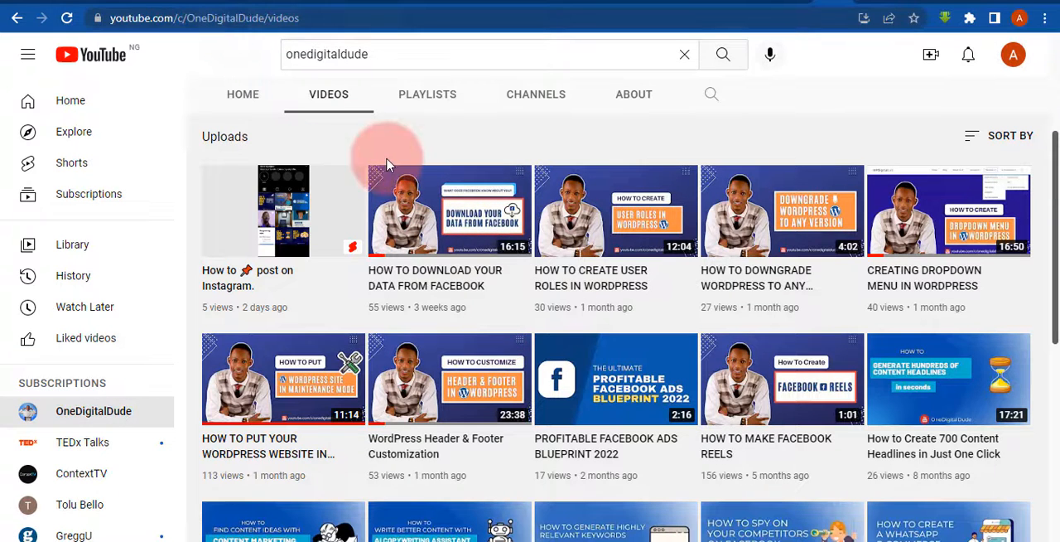
{"action": "left_click", "coordinate": [130, 1]}
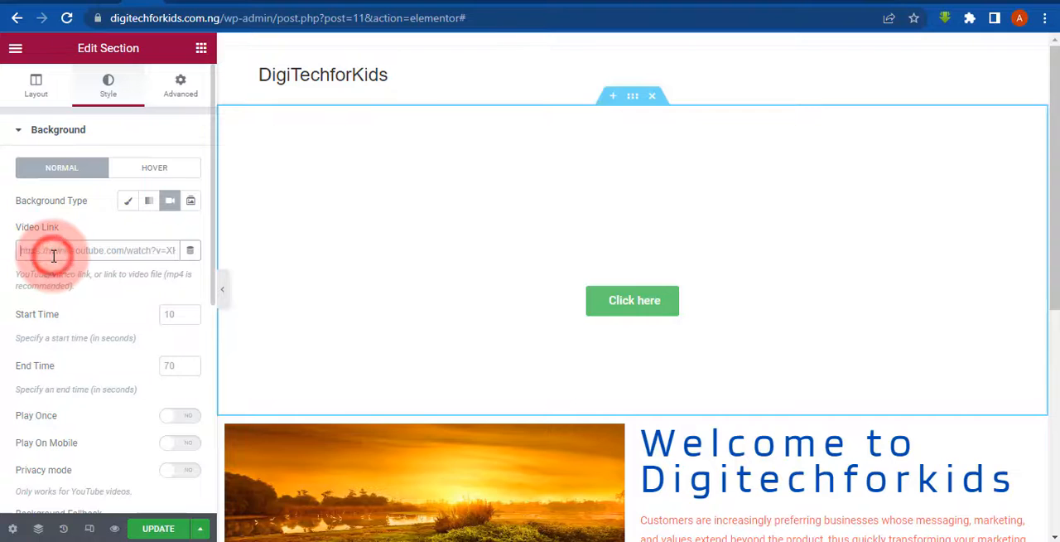
{"action": "key", "text": "ctrl+v"}
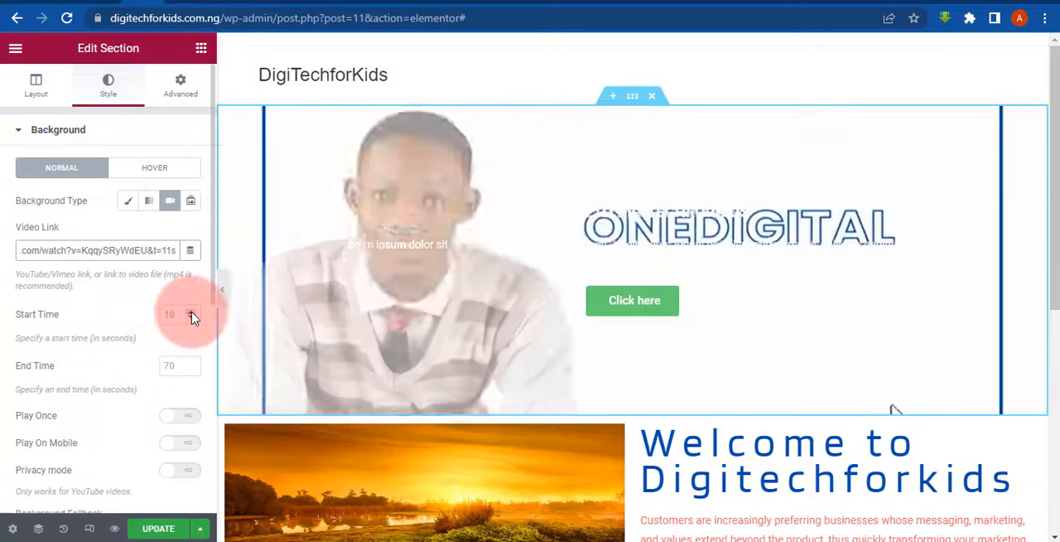
- Set the hero background video's start time to 2 seconds and turn on Play On Mobile
{"action": "left_click", "coordinate": [193, 318]}
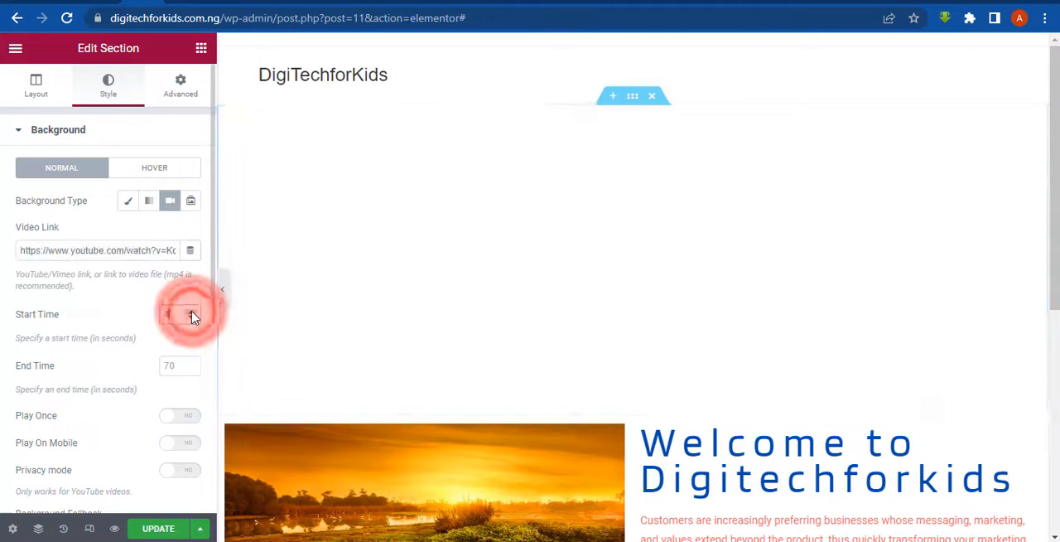
{"action": "left_click", "coordinate": [192, 318]}
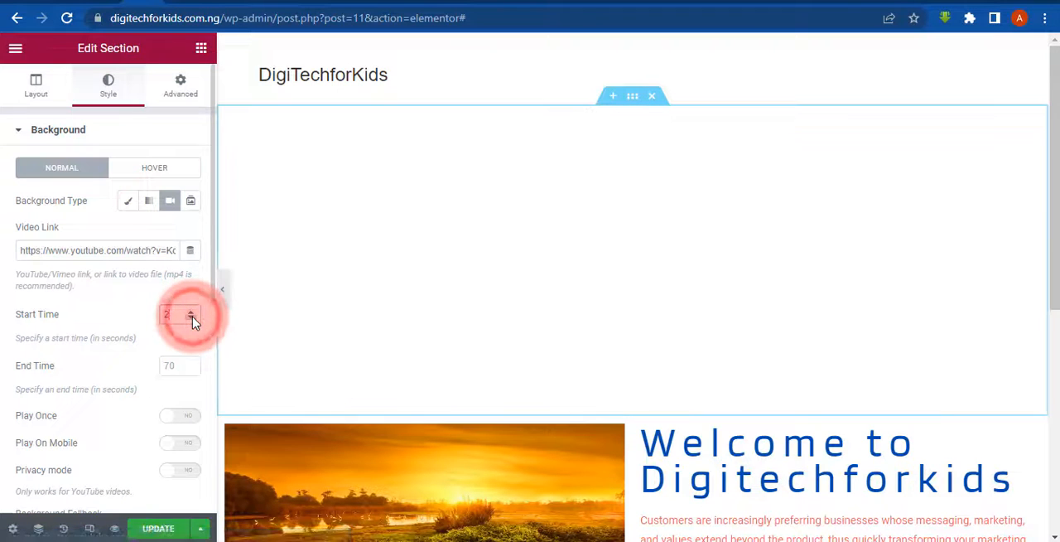
{"action": "left_click", "coordinate": [193, 318]}
{"action": "left_click", "coordinate": [193, 316]}
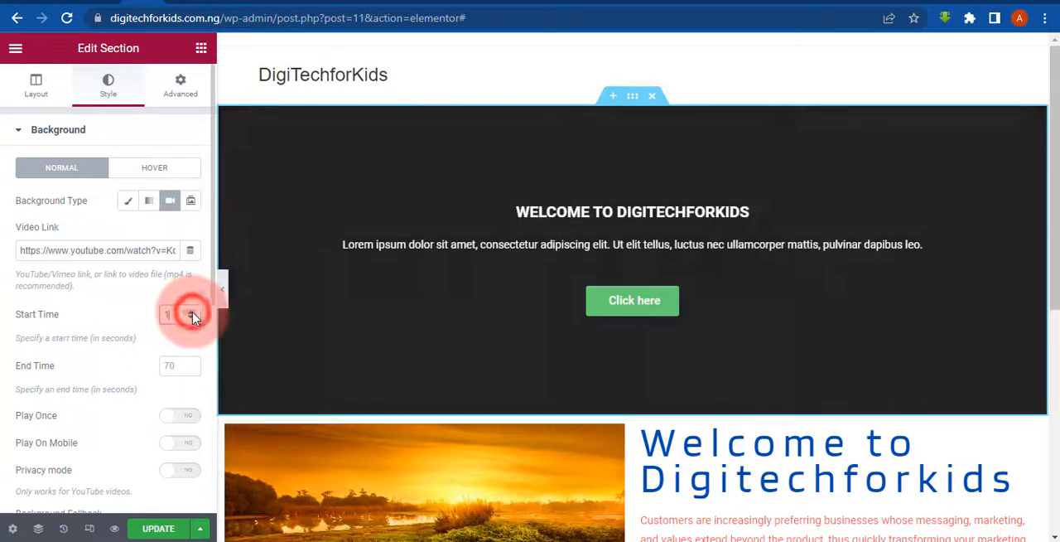
{"action": "left_click", "coordinate": [193, 310]}
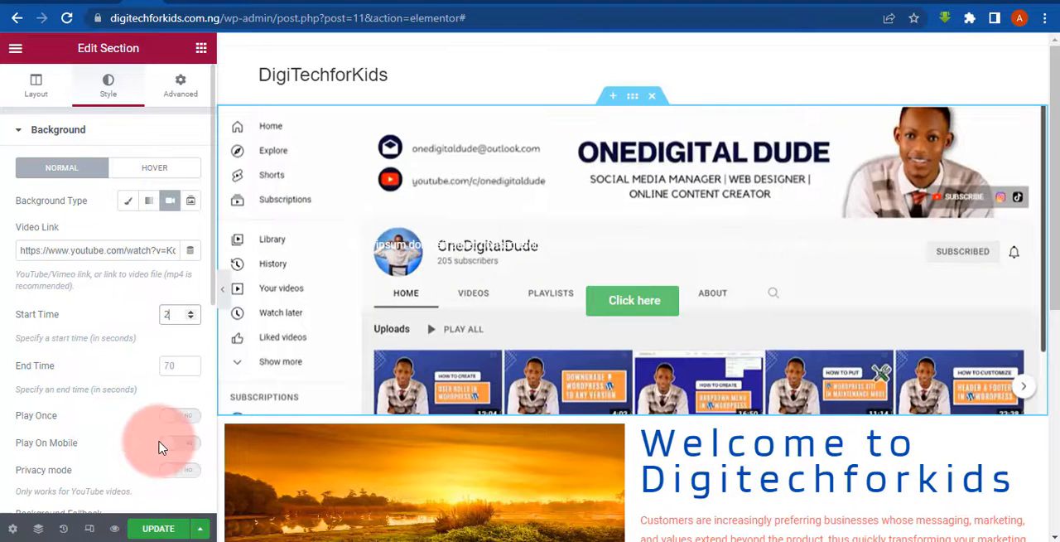
{"action": "left_click", "coordinate": [168, 448]}
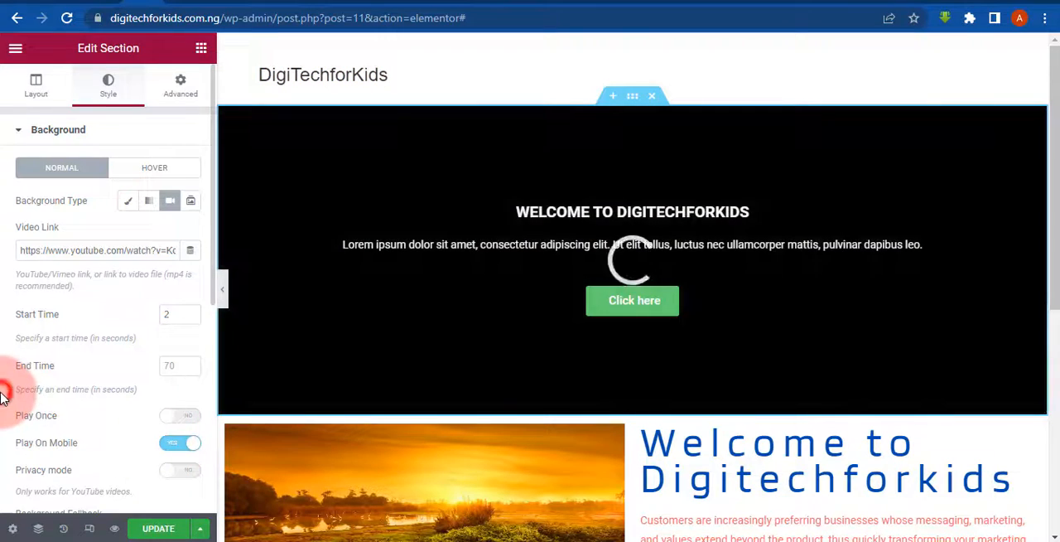
{"action": "scroll", "coordinate": [2, 399], "scroll_direction": "down", "scroll_amount": 1}
{"action": "scroll", "coordinate": [3, 398], "scroll_direction": "up", "scroll_amount": 1}
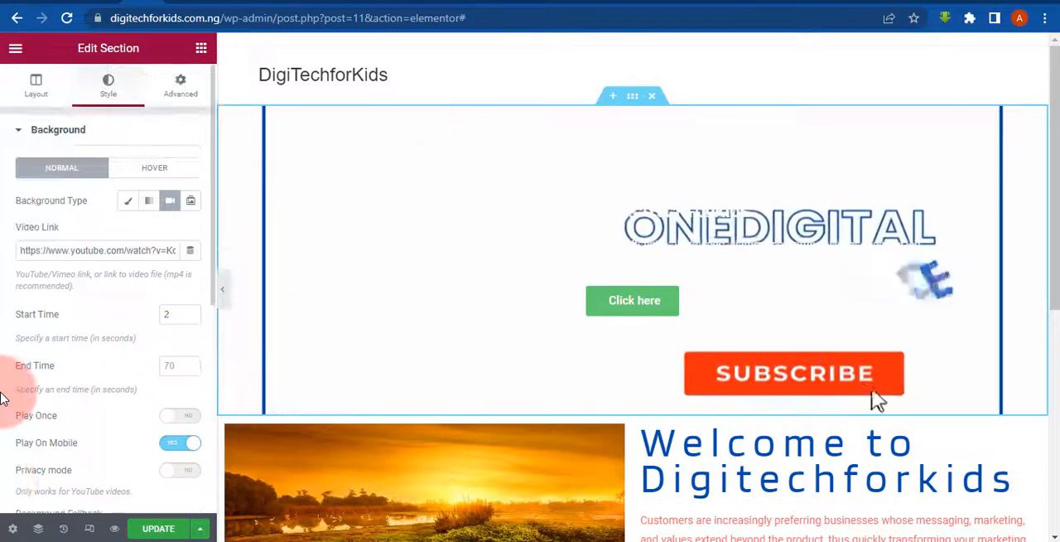
{"action": "scroll", "coordinate": [16, 393], "scroll_direction": "down", "scroll_amount": 1}
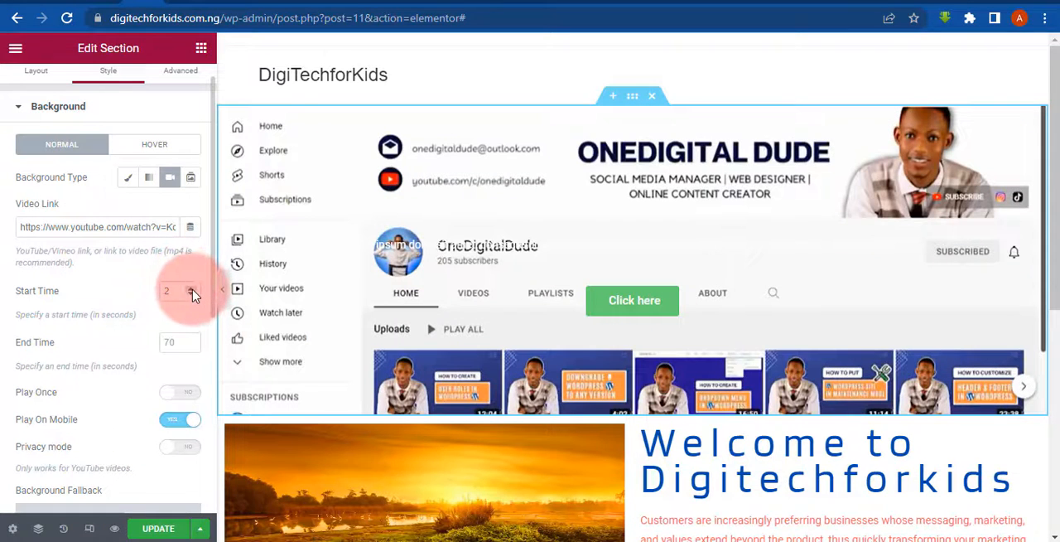
- Set the hero background video's start time to 0 seconds and update the page, checking it on the live site
{"action": "left_click", "coordinate": [192, 291]}
{"action": "left_click", "coordinate": [192, 291]}
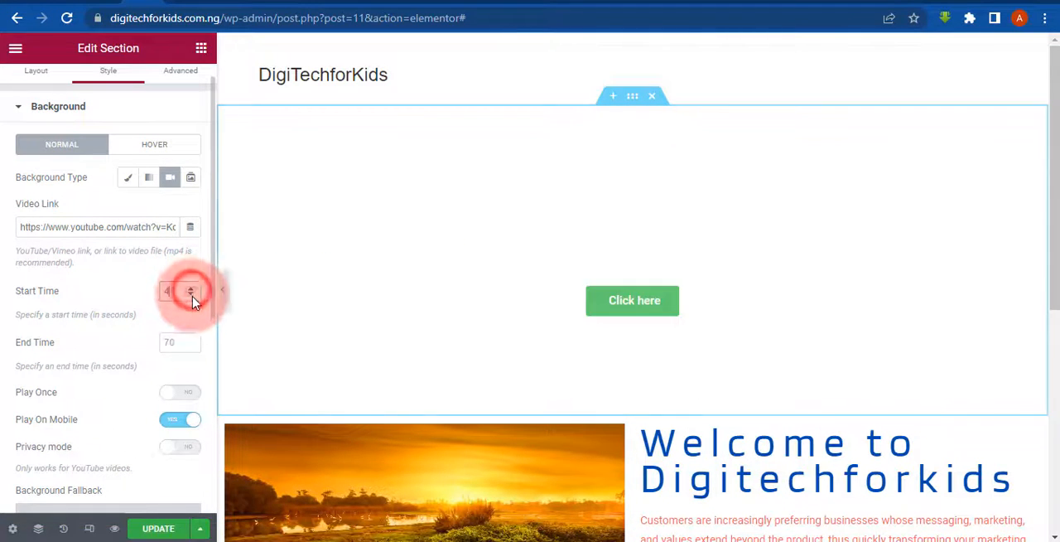
{"action": "left_click", "coordinate": [191, 292]}
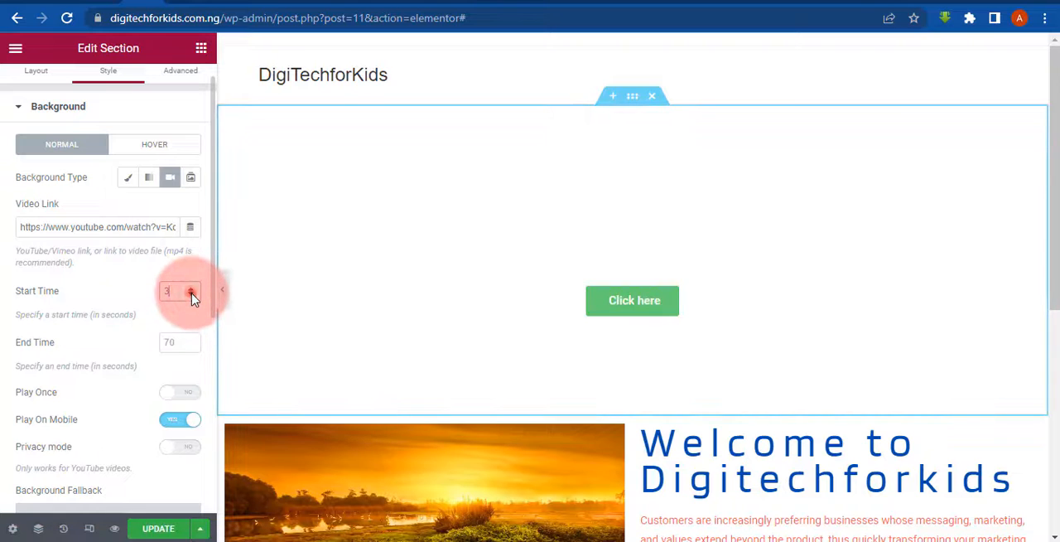
{"action": "left_click", "coordinate": [192, 294]}
{"action": "left_click", "coordinate": [191, 294]}
{"action": "left_click", "coordinate": [191, 294]}
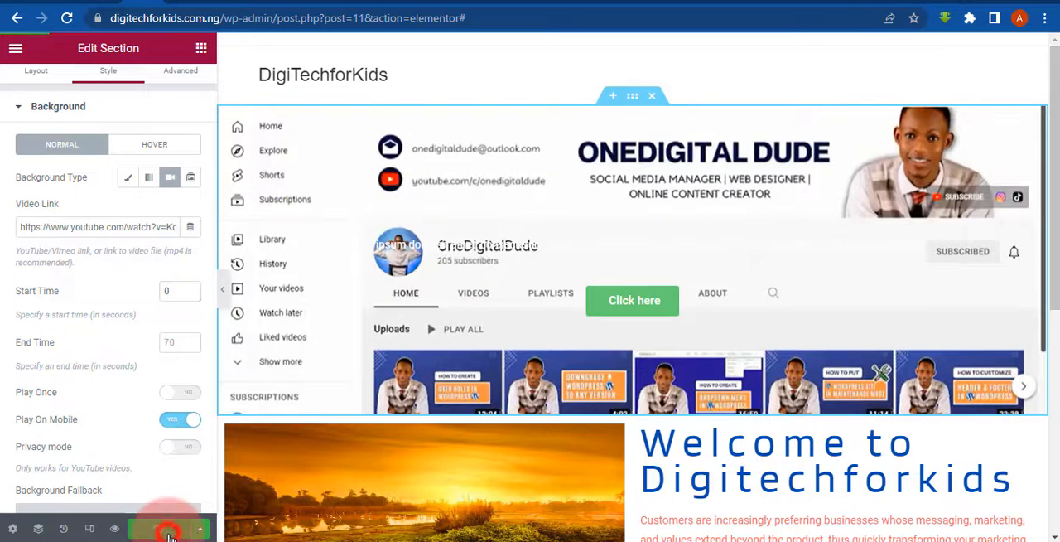
{"action": "left_click", "coordinate": [168, 532]}
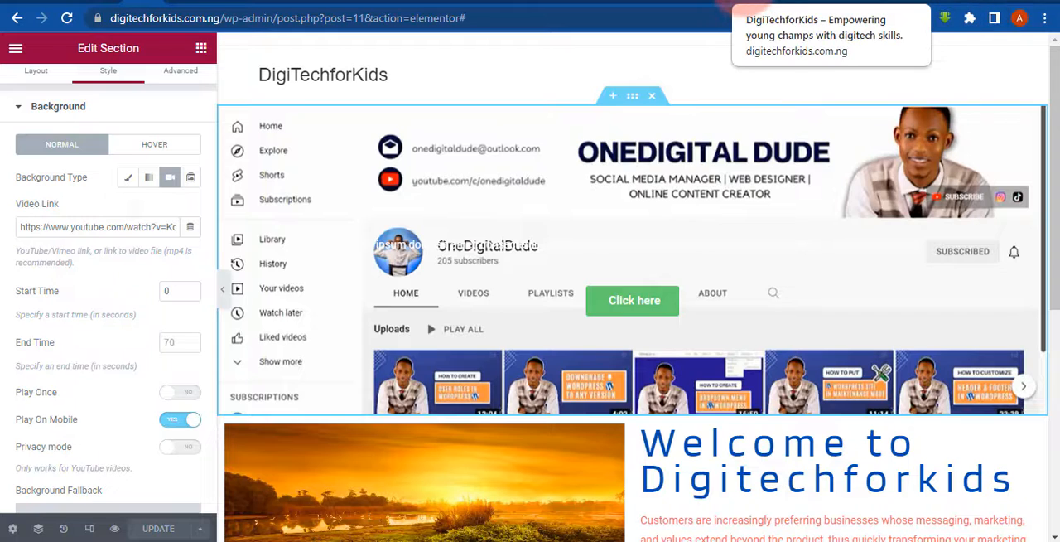
{"action": "left_click", "coordinate": [741, 3]}
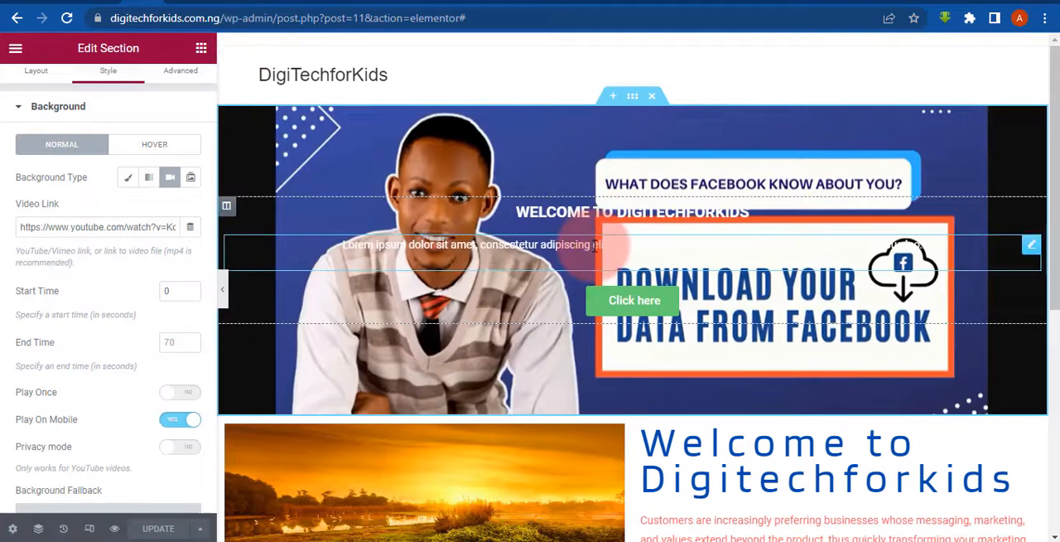
{"action": "left_click", "coordinate": [650, 99]}
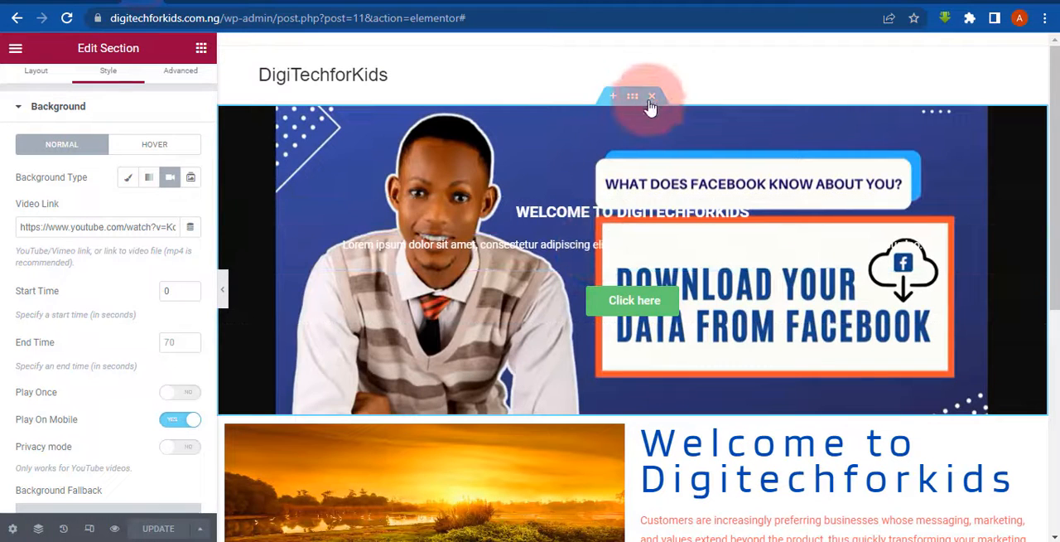
- Set the hero section's top and bottom padding to 150 px and update the page
{"action": "left_click", "coordinate": [169, 77]}
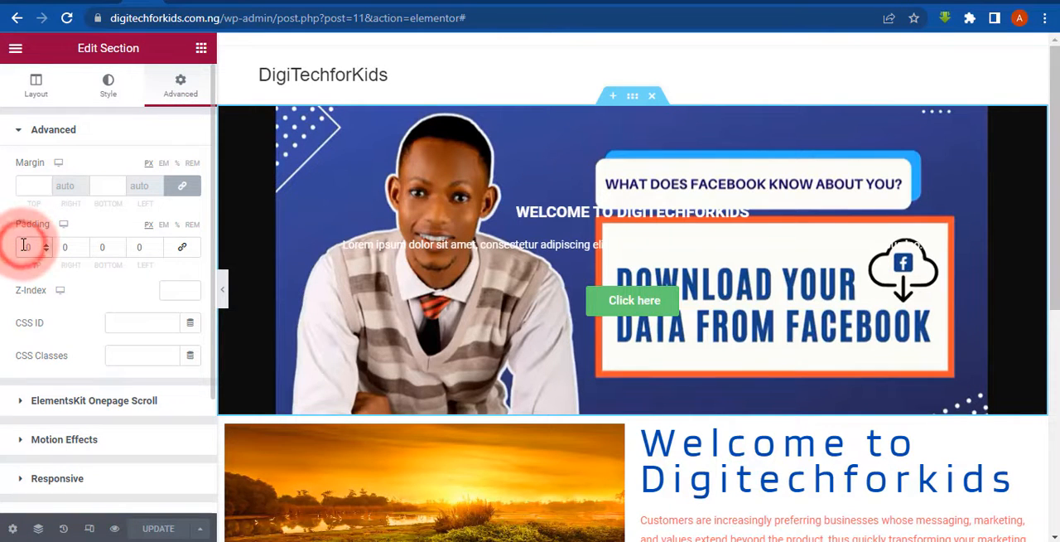
{"action": "type", "text": "15"}
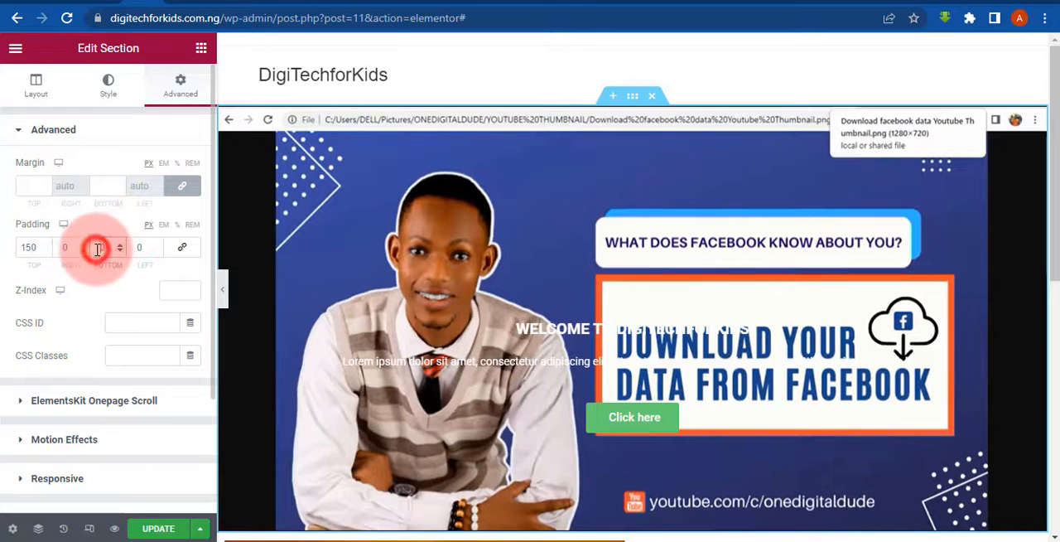
{"action": "type", "text": "5"}
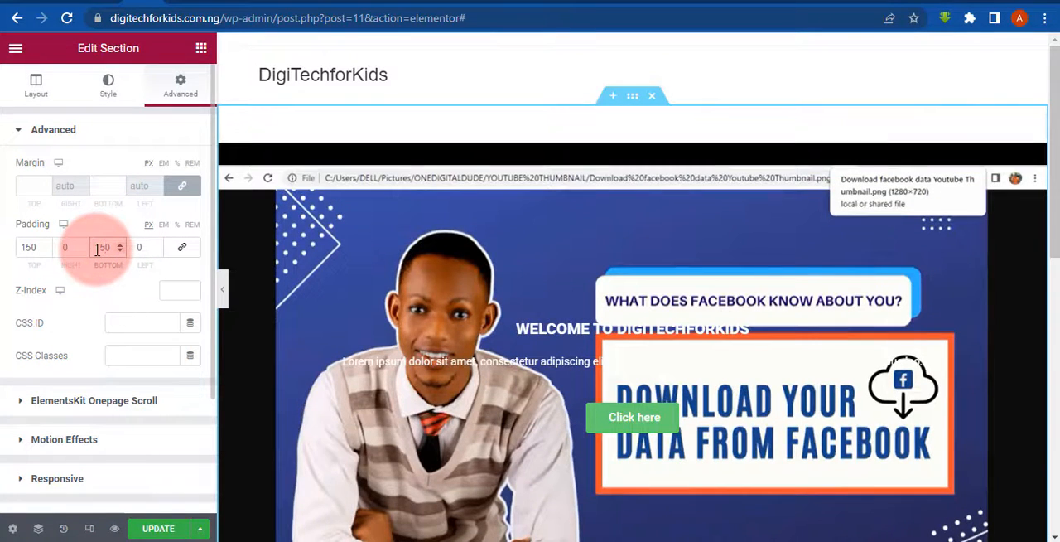
{"action": "left_click", "coordinate": [154, 530]}
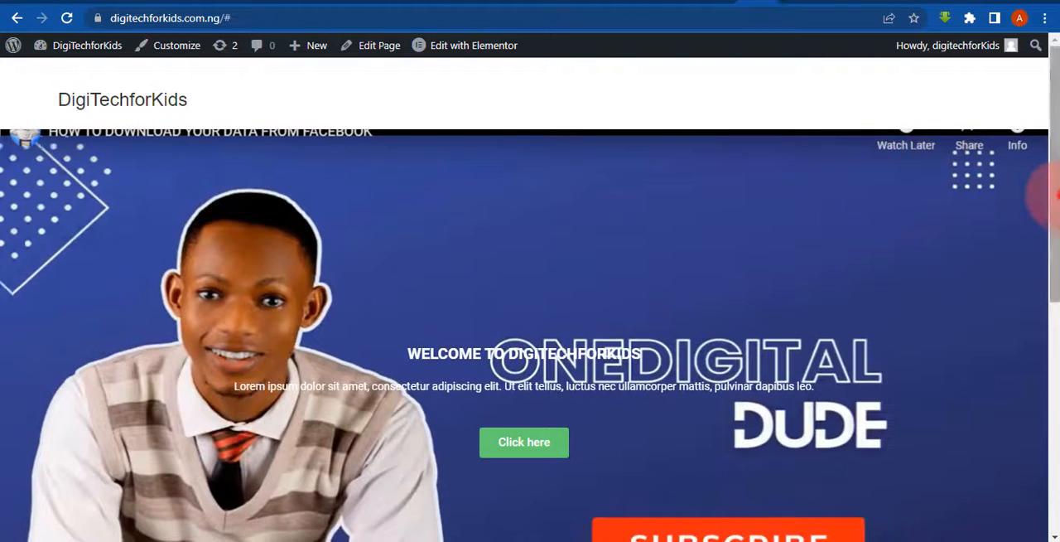
- Examine the padded hero section and its background video on the live home page
{"action": "scroll", "coordinate": [828, 525], "scroll_direction": "down", "scroll_amount": 2}
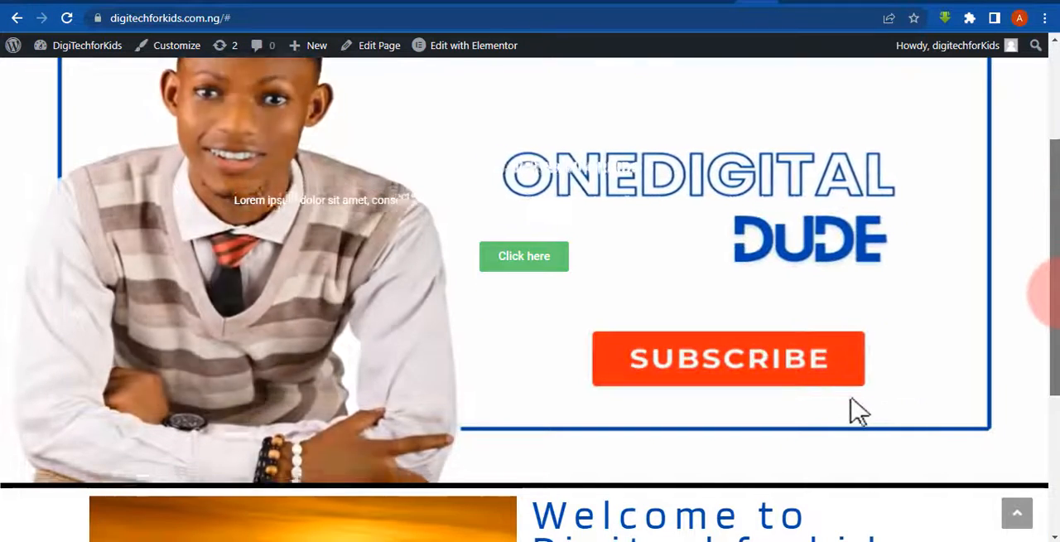
{"action": "scroll", "coordinate": [828, 260], "scroll_direction": "down", "scroll_amount": 3}
{"action": "scroll", "coordinate": [654, 128], "scroll_direction": "up", "scroll_amount": 5}
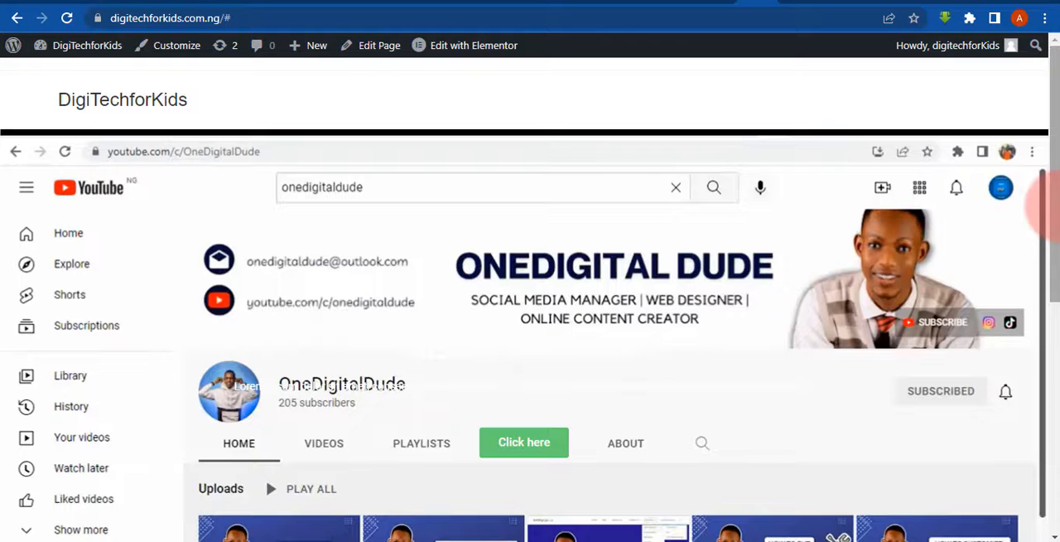
{"action": "left_click_drag", "start_coordinate": [1050, 207], "coordinate": [1050, 261]}
{"action": "right_click", "coordinate": [969, 497]}
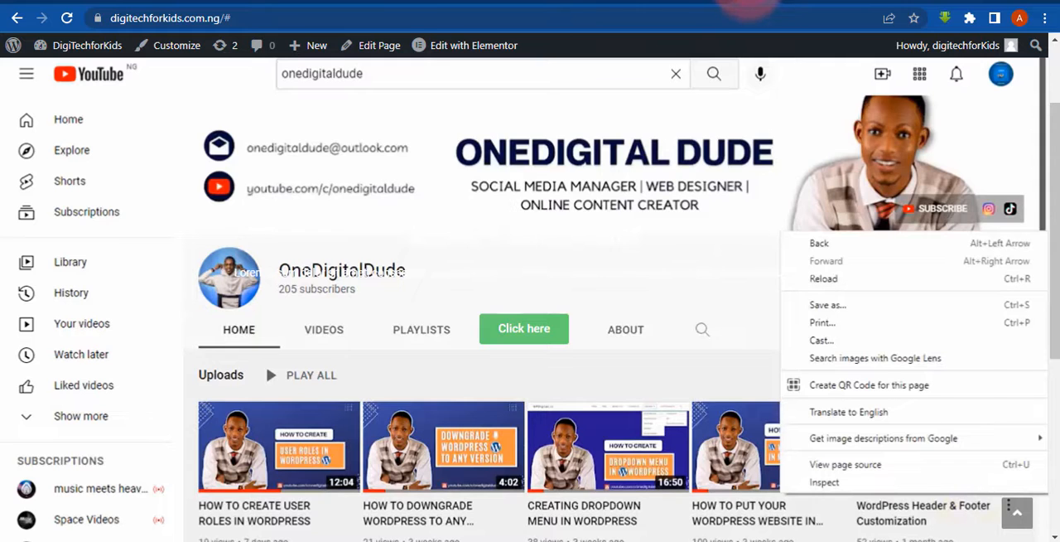
{"action": "left_click", "coordinate": [748, 1]}
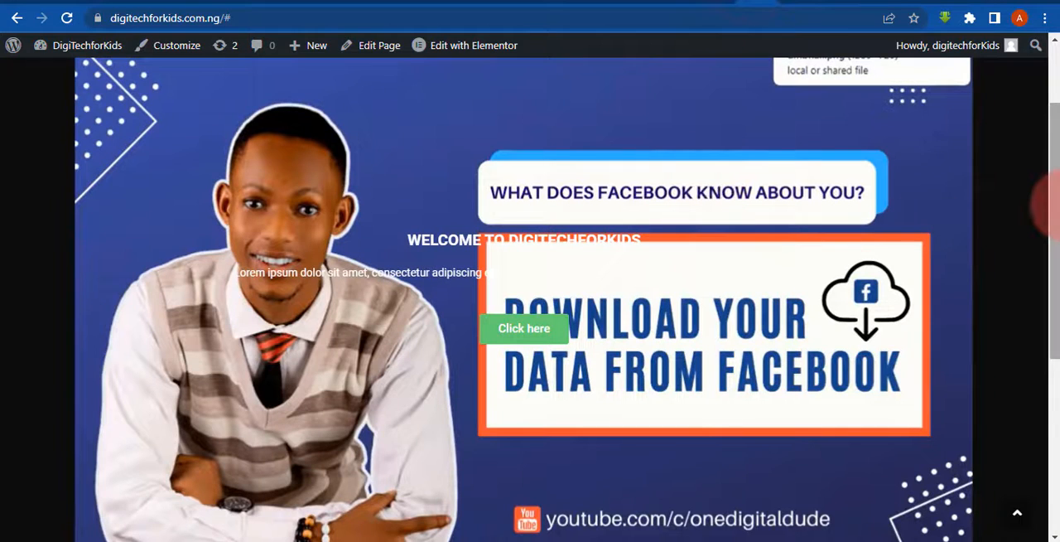
{"action": "scroll", "coordinate": [1055, 204], "scroll_direction": "up", "scroll_amount": 2}
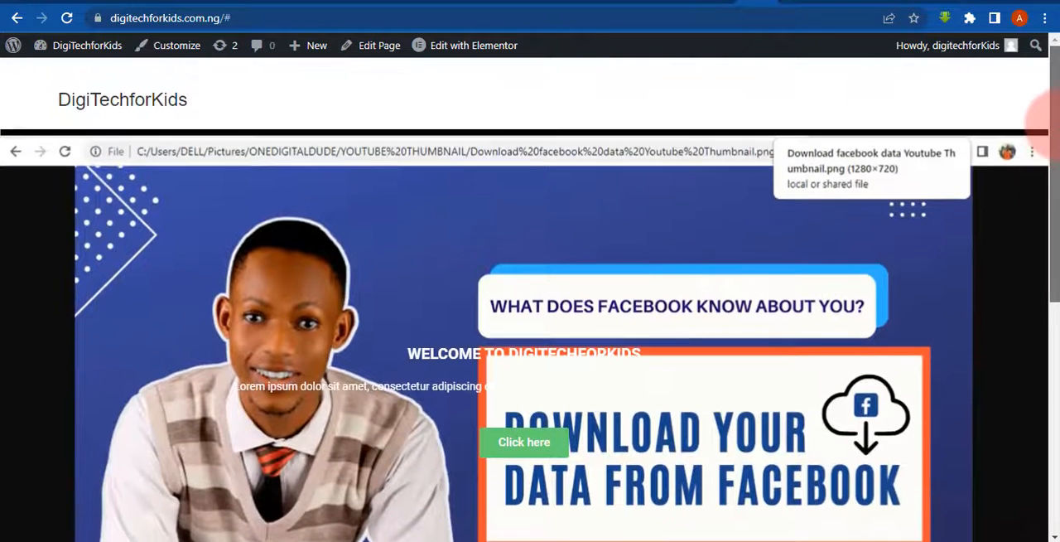
{"action": "left_click_drag", "start_coordinate": [1045, 120], "coordinate": [1048, 213]}
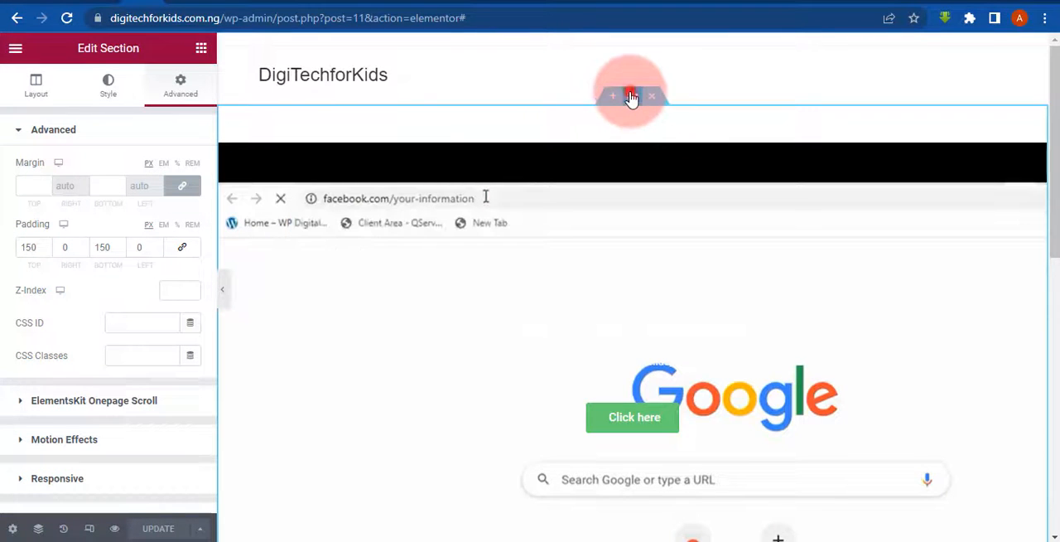
- Give the hero section a background overlay of the classic type
{"action": "left_click", "coordinate": [29, 86]}
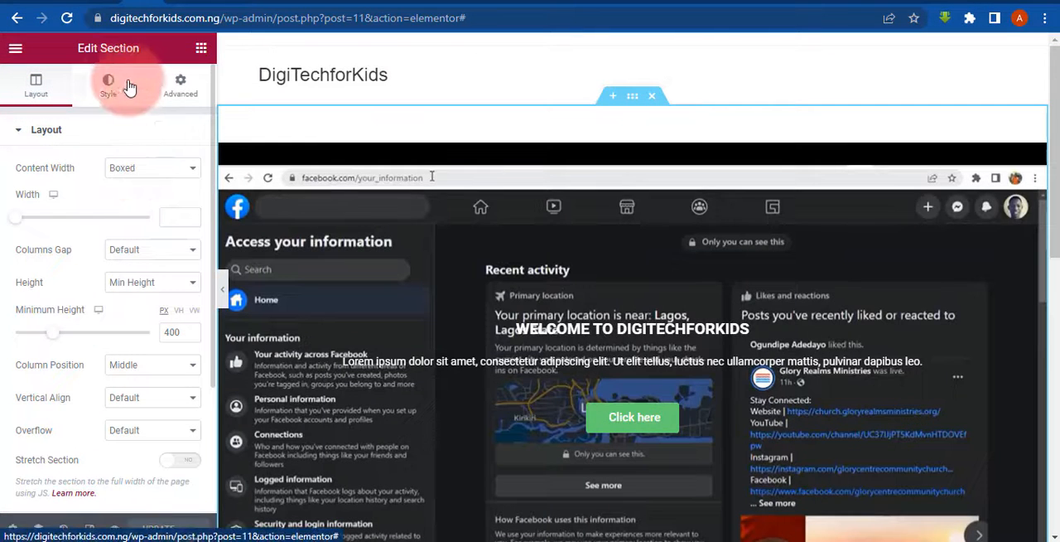
{"action": "left_click", "coordinate": [113, 86]}
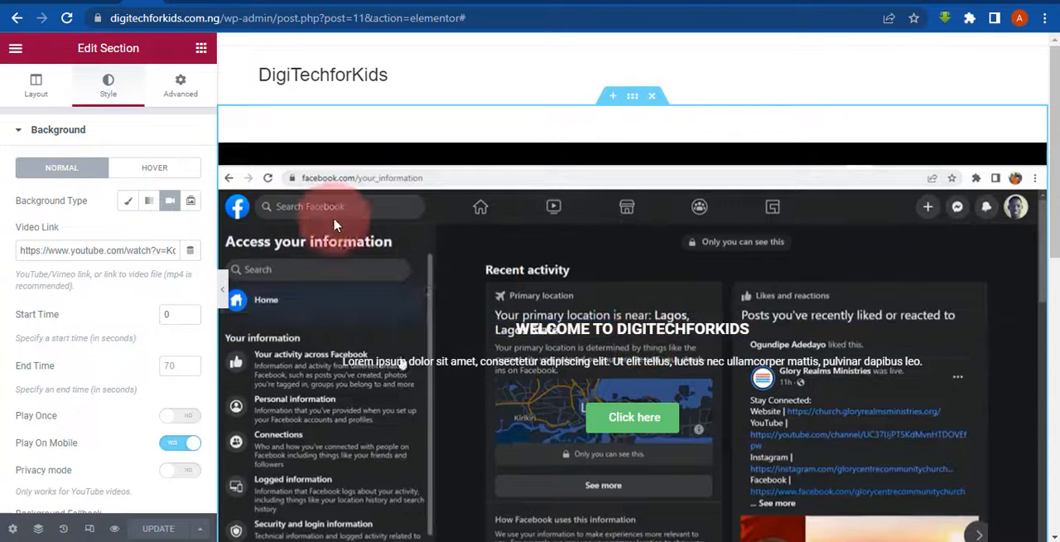
{"action": "left_click", "coordinate": [11, 132]}
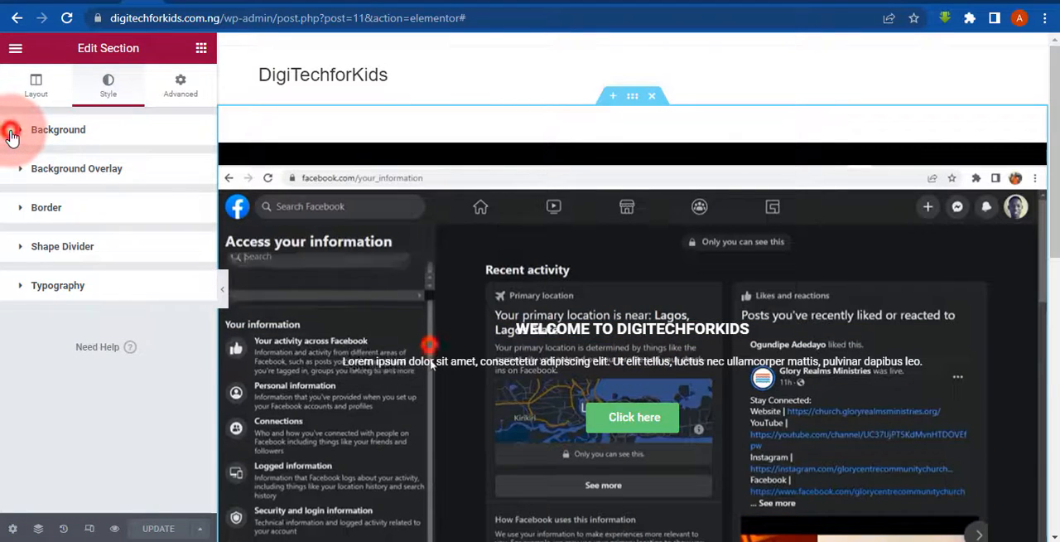
{"action": "left_click", "coordinate": [11, 135]}
{"action": "left_click", "coordinate": [14, 135]}
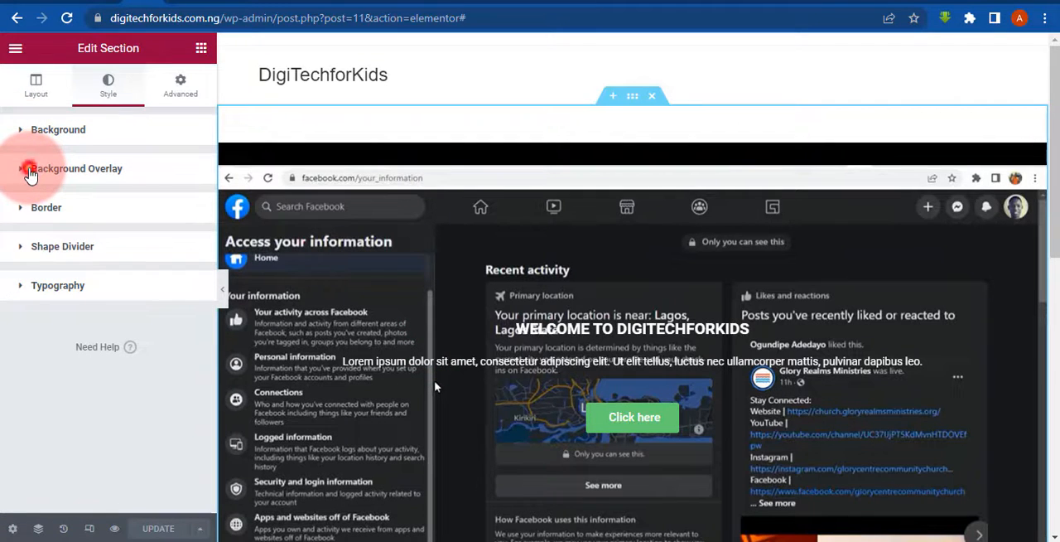
{"action": "left_click", "coordinate": [31, 172]}
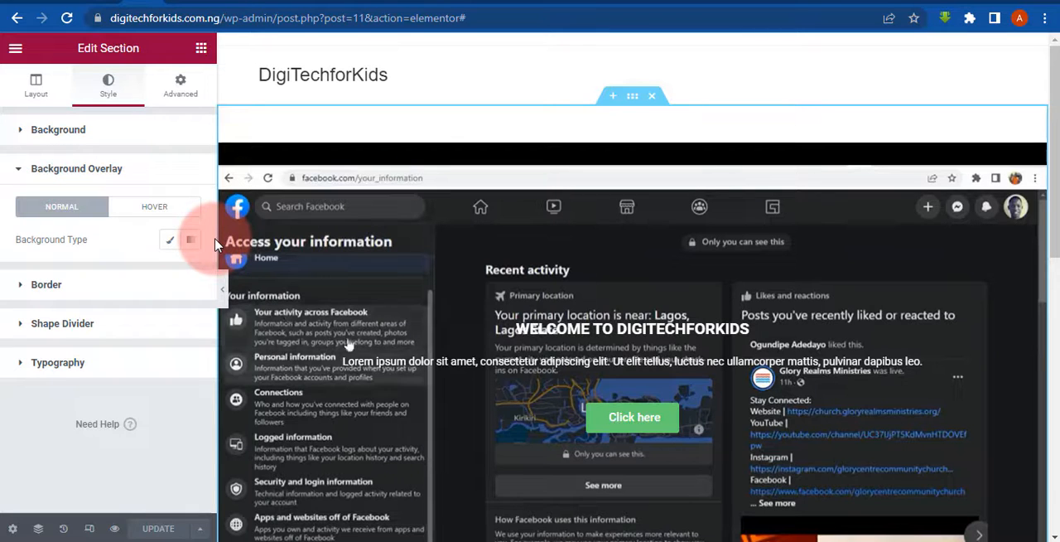
{"action": "left_click", "coordinate": [170, 240]}
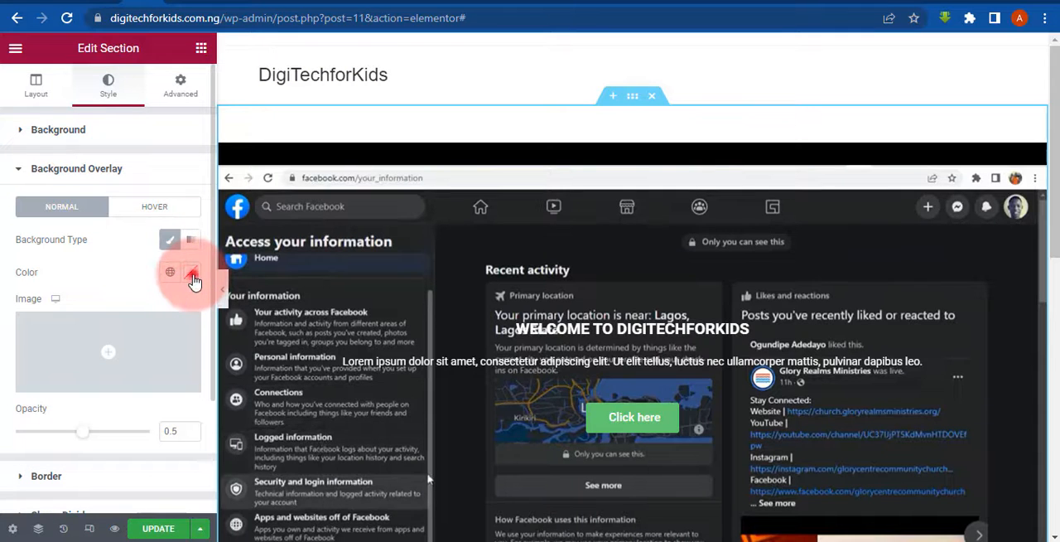
- Set the hero section's overlay color to the slightly transparent near-black #010102E8
{"action": "left_click", "coordinate": [191, 273]}
{"action": "left_click", "coordinate": [197, 457]}
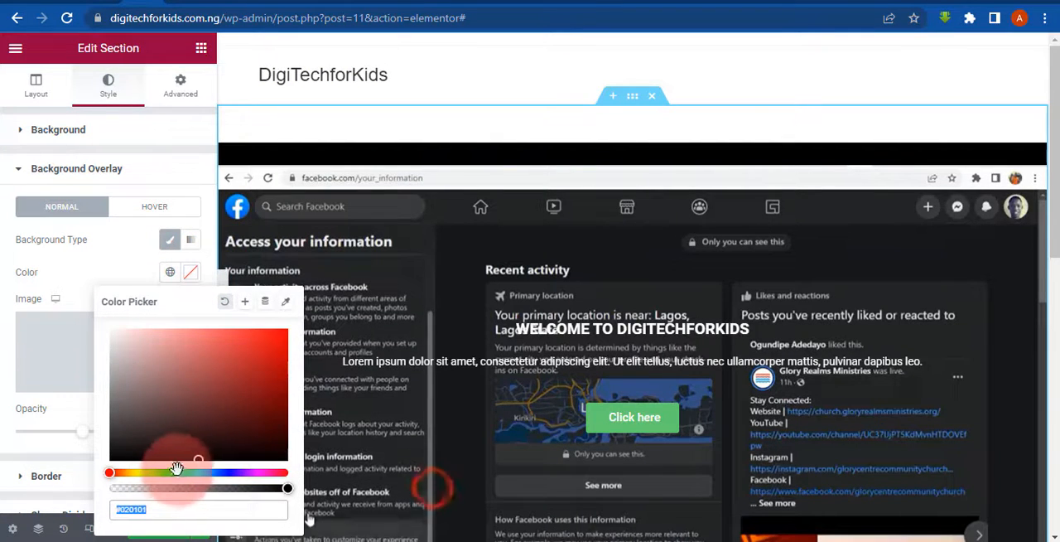
{"action": "left_click_drag", "start_coordinate": [176, 469], "coordinate": [227, 470]}
{"action": "left_click", "coordinate": [289, 486]}
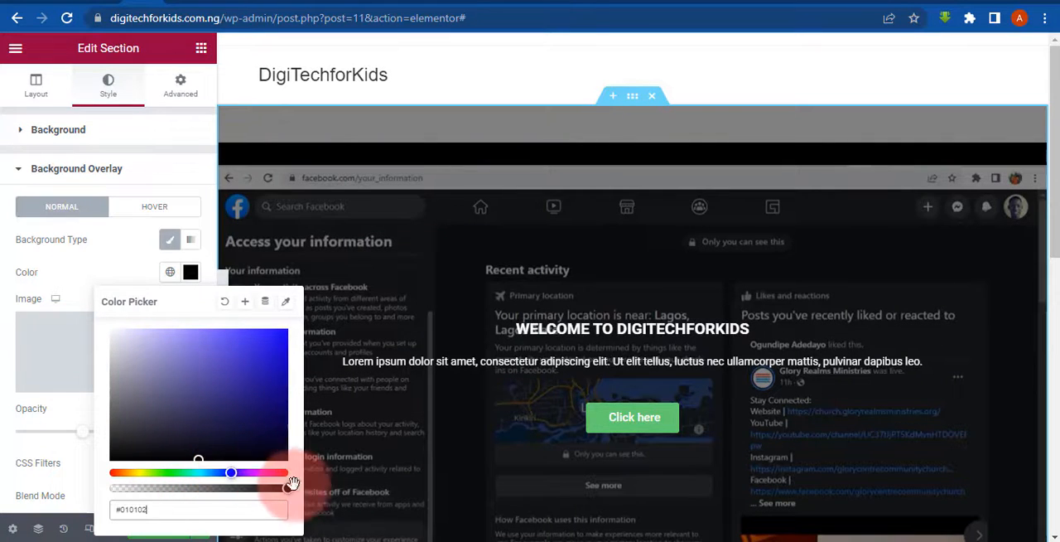
{"action": "left_click_drag", "start_coordinate": [287, 488], "coordinate": [272, 487]}
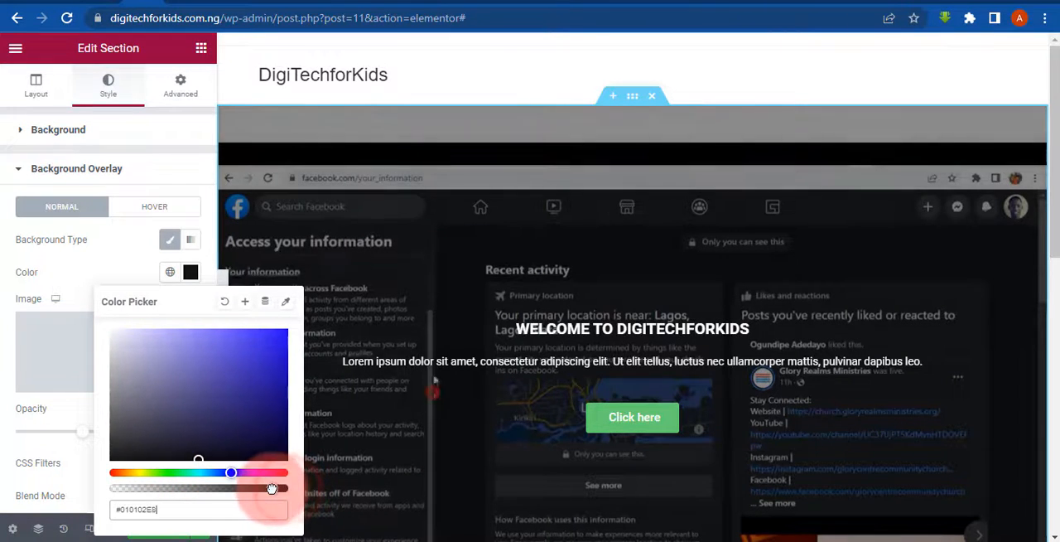
{"action": "left_click", "coordinate": [3, 361]}
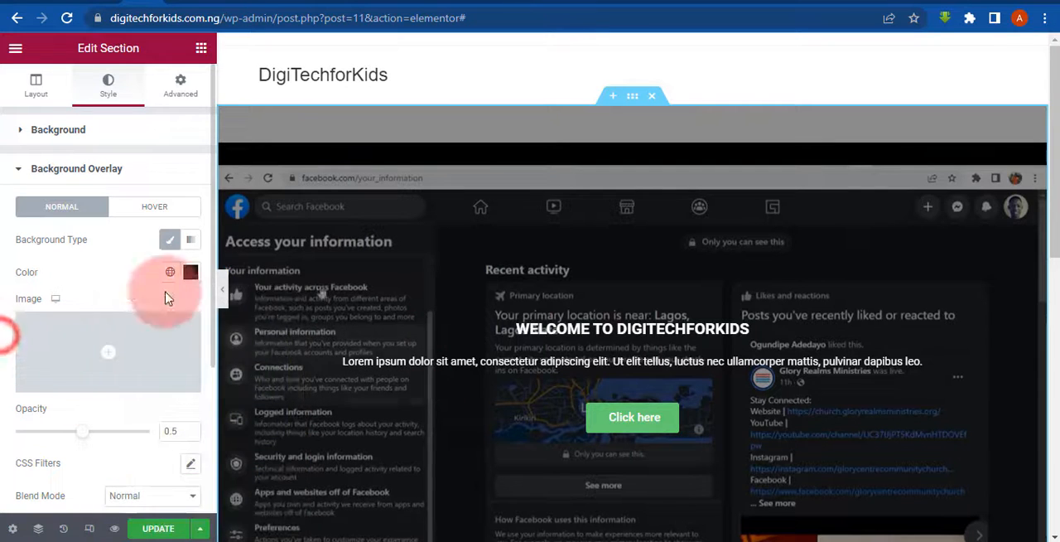
- Change the hero section's background overlay color to dark blue, keeping its transparency
{"action": "left_click", "coordinate": [197, 272]}
{"action": "left_click", "coordinate": [254, 394]}
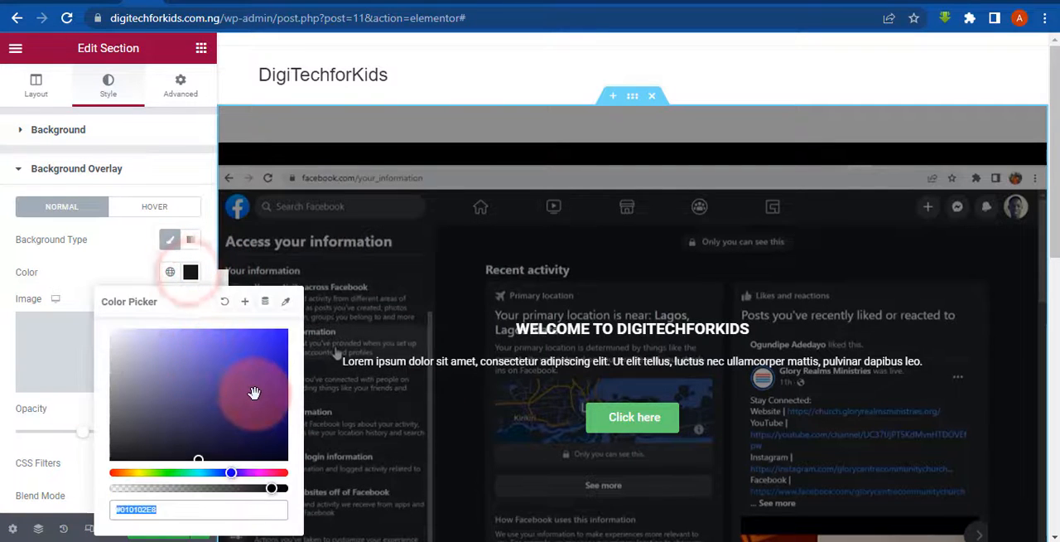
{"action": "left_click", "coordinate": [262, 415]}
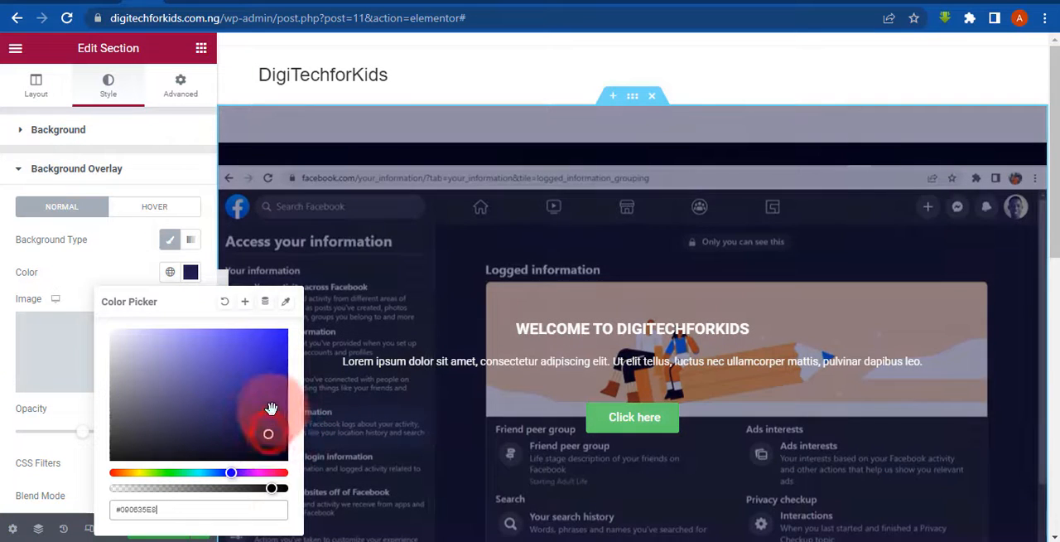
{"action": "left_click", "coordinate": [2, 250]}
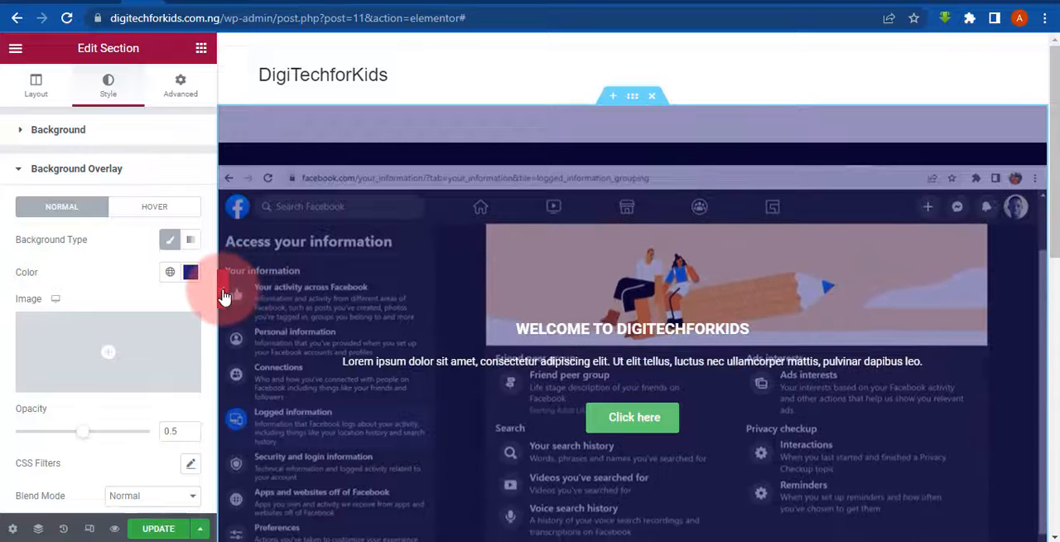
- Preview the hero section with its overlay at full width and return to the section's settings
{"action": "left_click", "coordinate": [224, 297]}
{"action": "left_click_drag", "start_coordinate": [1052, 273], "coordinate": [1052, 290]}
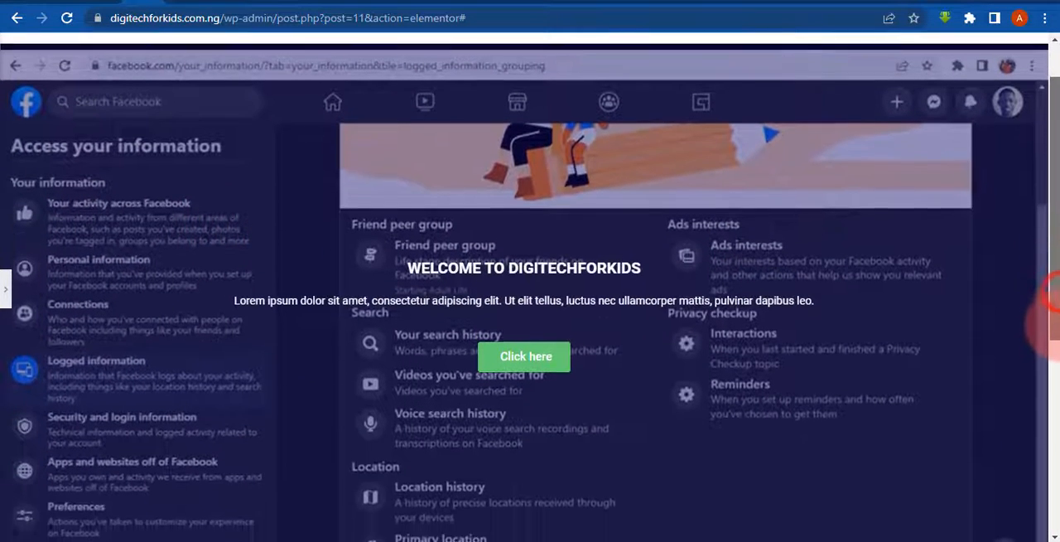
{"action": "left_click_drag", "start_coordinate": [1059, 323], "coordinate": [1059, 342]}
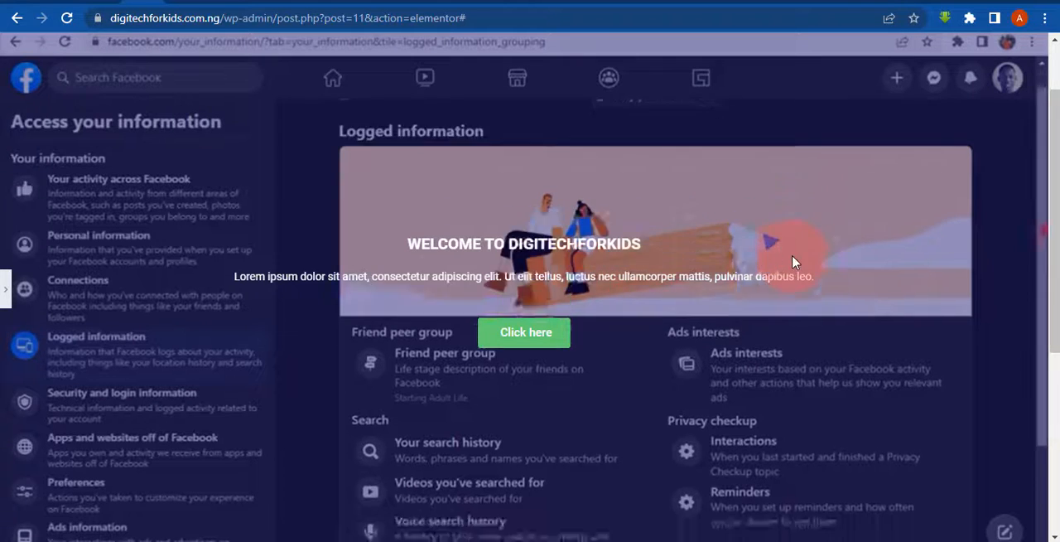
{"action": "mouse_move", "coordinate": [1059, 253]}
{"action": "left_mouse_down"}
{"action": "mouse_move", "coordinate": [1059, 350]}
{"action": "mouse_move", "coordinate": [1057, 243]}
{"action": "mouse_move", "coordinate": [1059, 269]}
{"action": "left_mouse_up"}
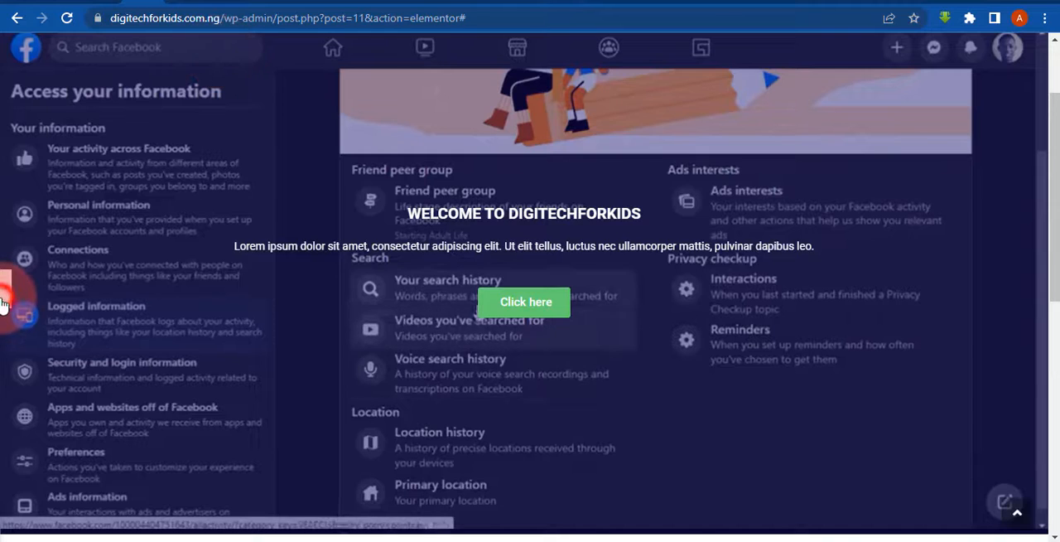
{"action": "left_click", "coordinate": [5, 298]}
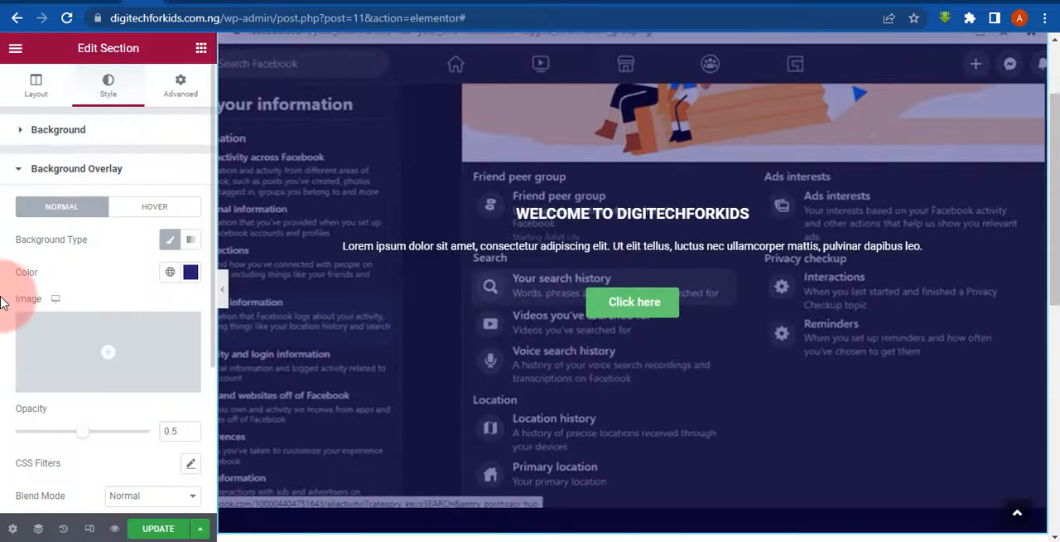
- Set both the top and bottom padding of the hero section to 100 px
{"action": "left_click", "coordinate": [176, 82]}
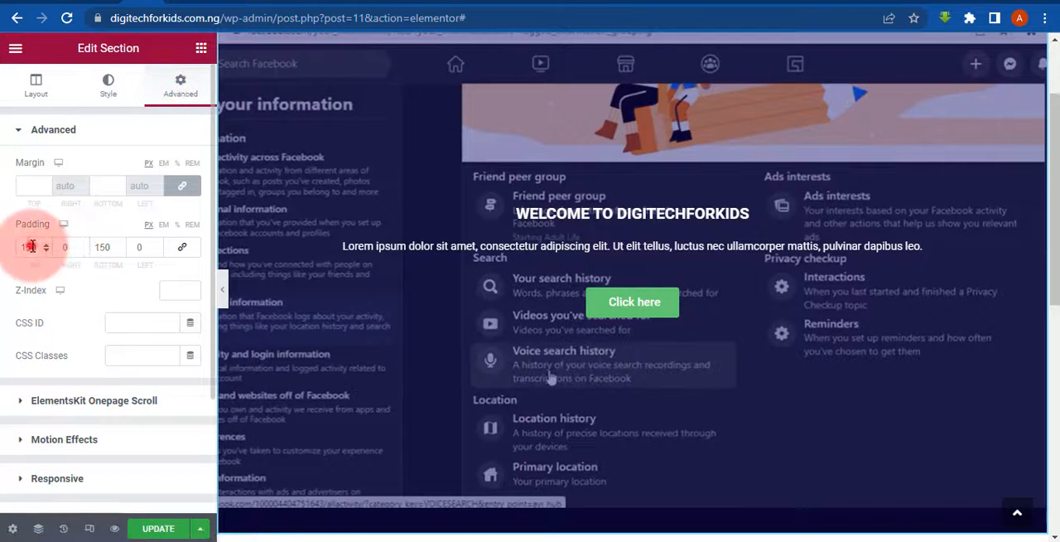
{"action": "type", "text": "100"}
{"action": "left_click", "coordinate": [105, 240]}
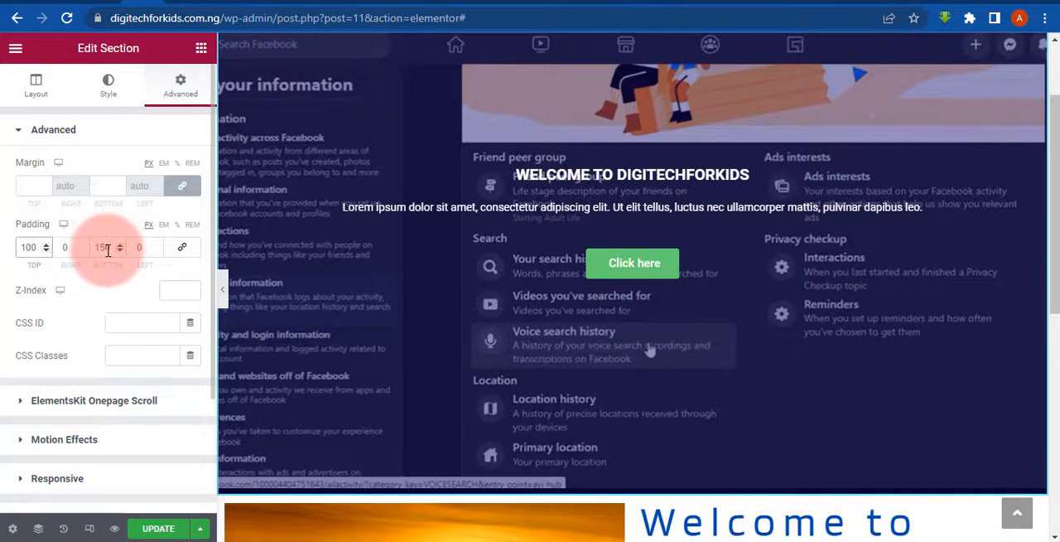
{"action": "type", "text": "100"}
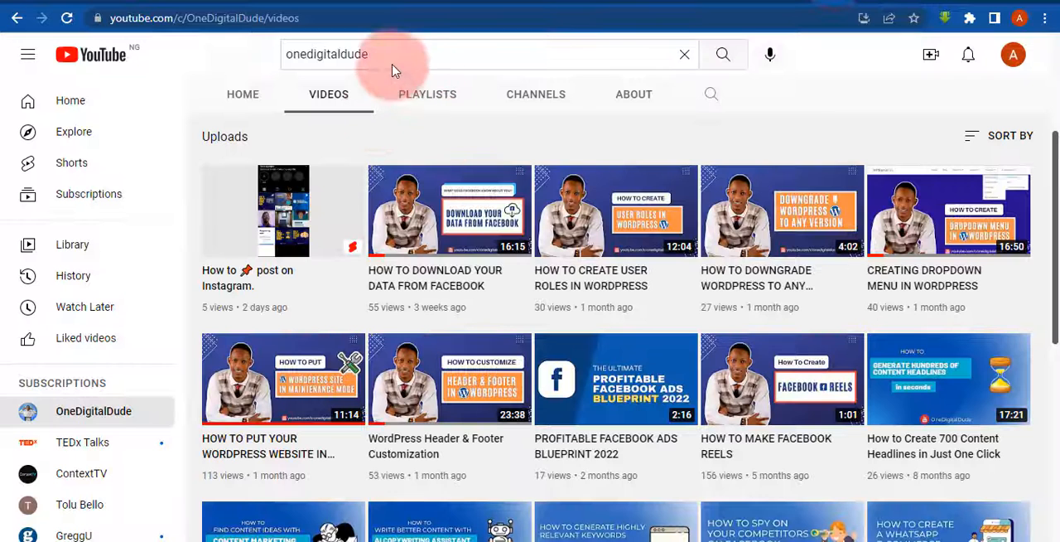
- Search YouTube for "landscape video" and copy the link of "3 Hours of Amazing Nature Scenery & Relaxing Music for Stress Relief."
{"action": "left_click", "coordinate": [394, 70]}
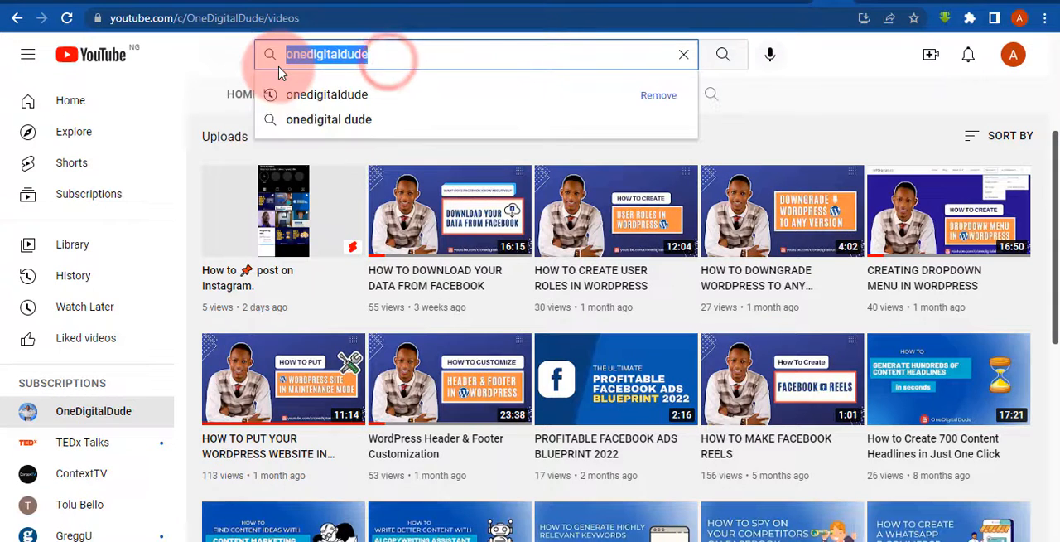
{"action": "type", "text": "LANDSCA"}
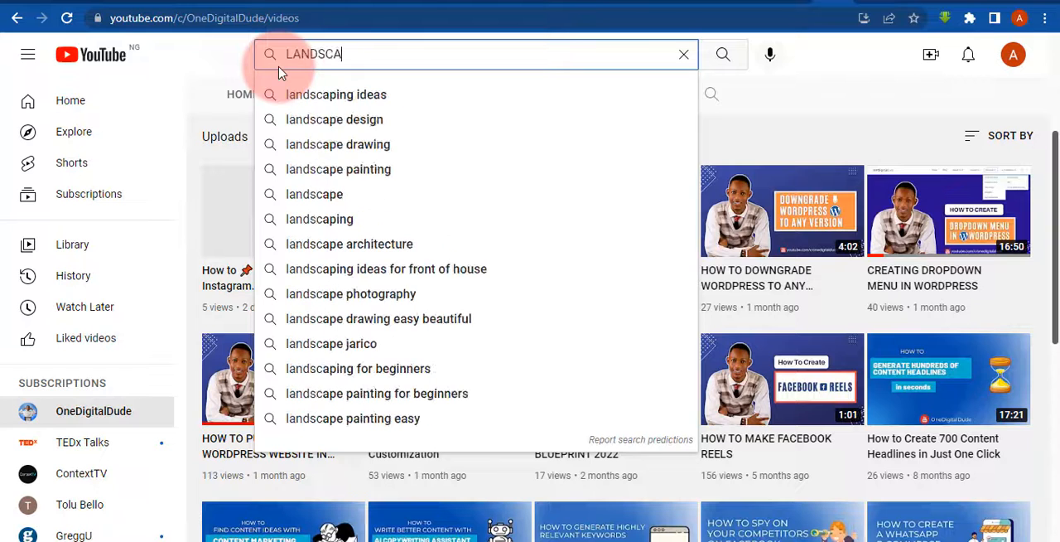
{"action": "type", "text": "PE"}
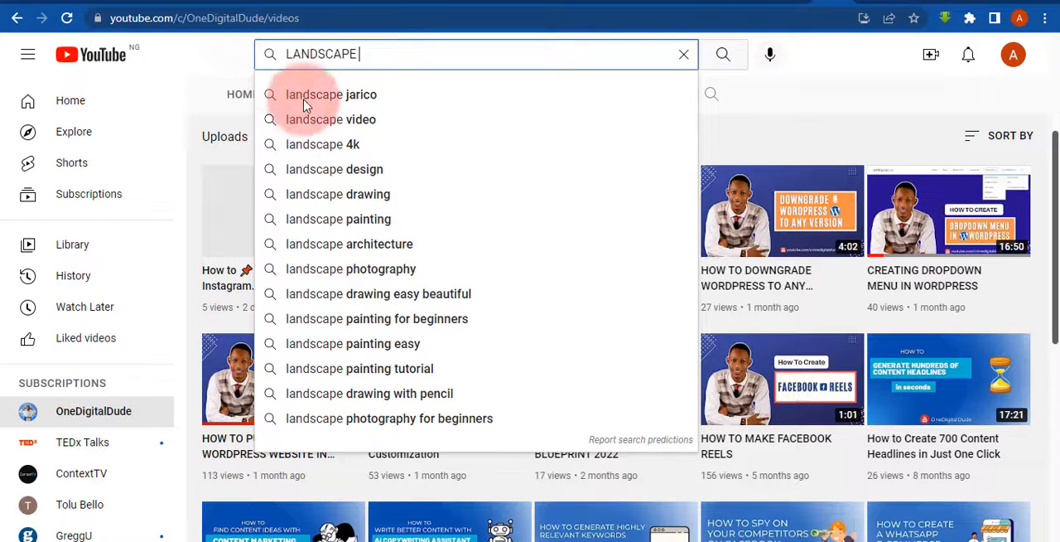
{"action": "left_click", "coordinate": [320, 119]}
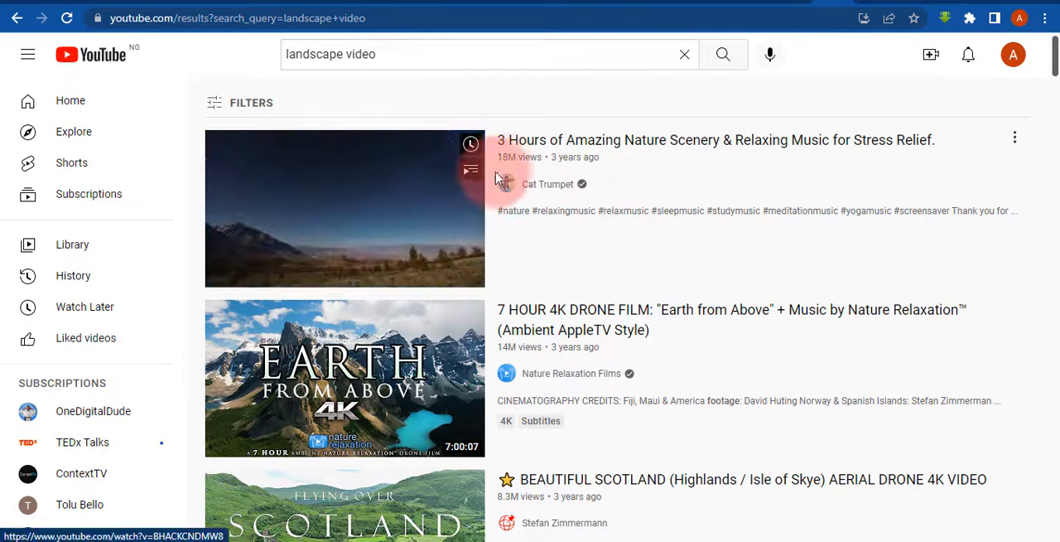
{"action": "right_click", "coordinate": [389, 201]}
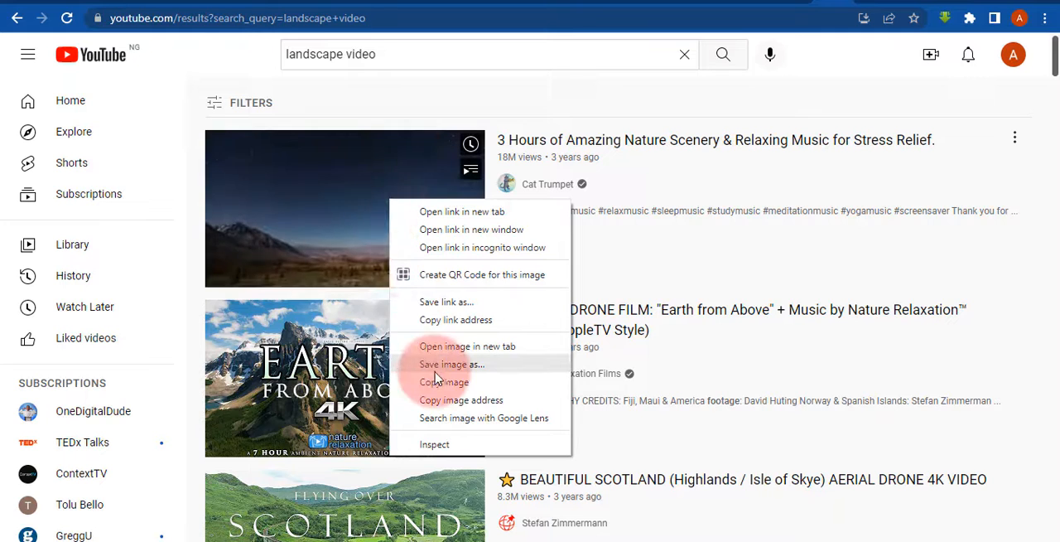
{"action": "left_click", "coordinate": [455, 320]}
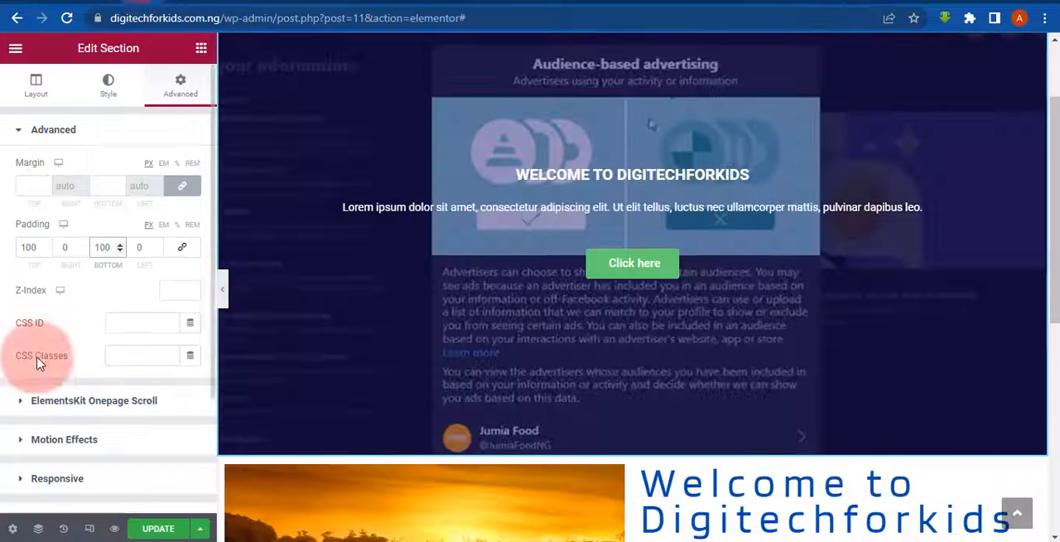
- Back in the Elementor editor, replace the hero section's background video link with the copied YouTube link
{"action": "left_click", "coordinate": [118, 331]}
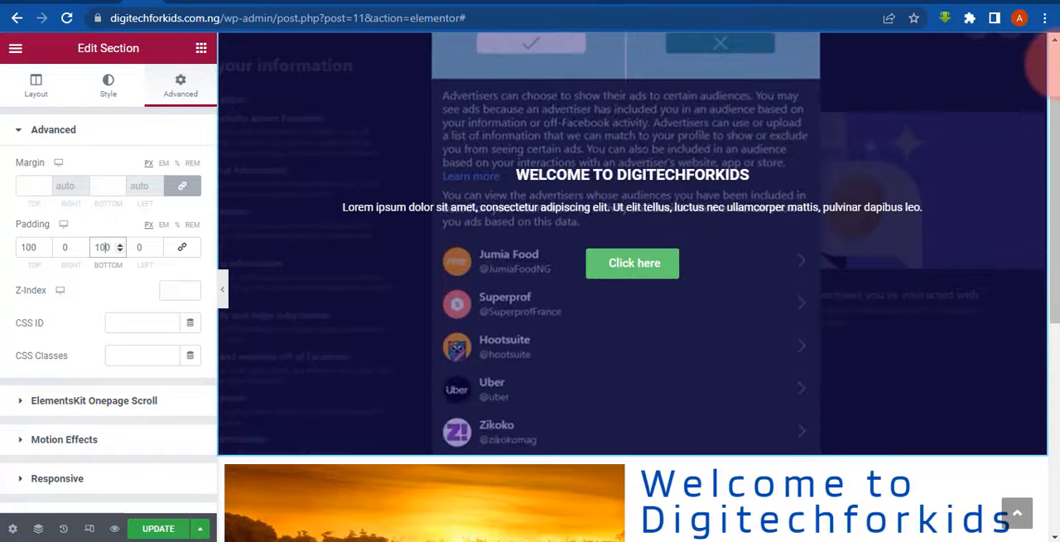
{"action": "left_click", "coordinate": [1058, 65]}
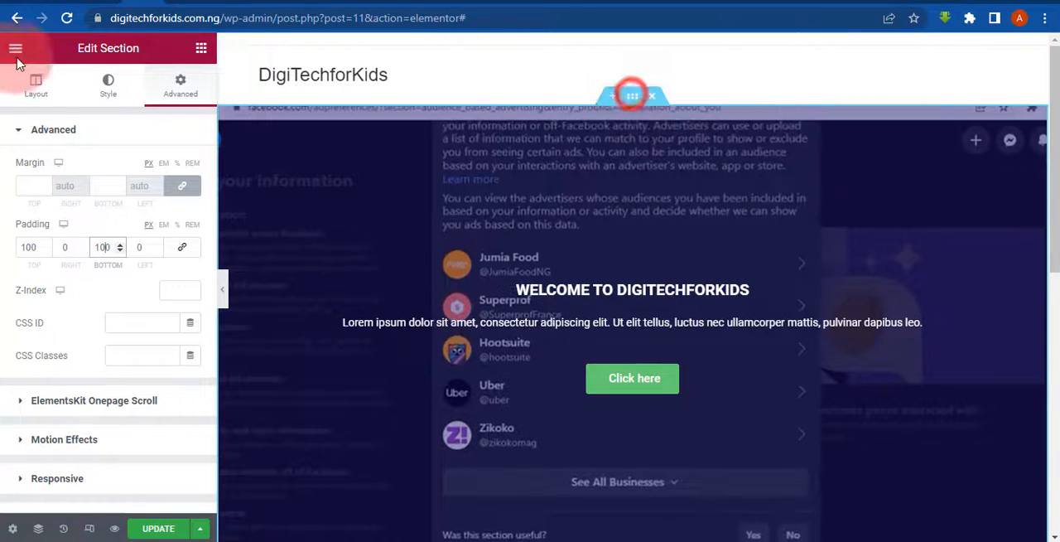
{"action": "left_click", "coordinate": [35, 85]}
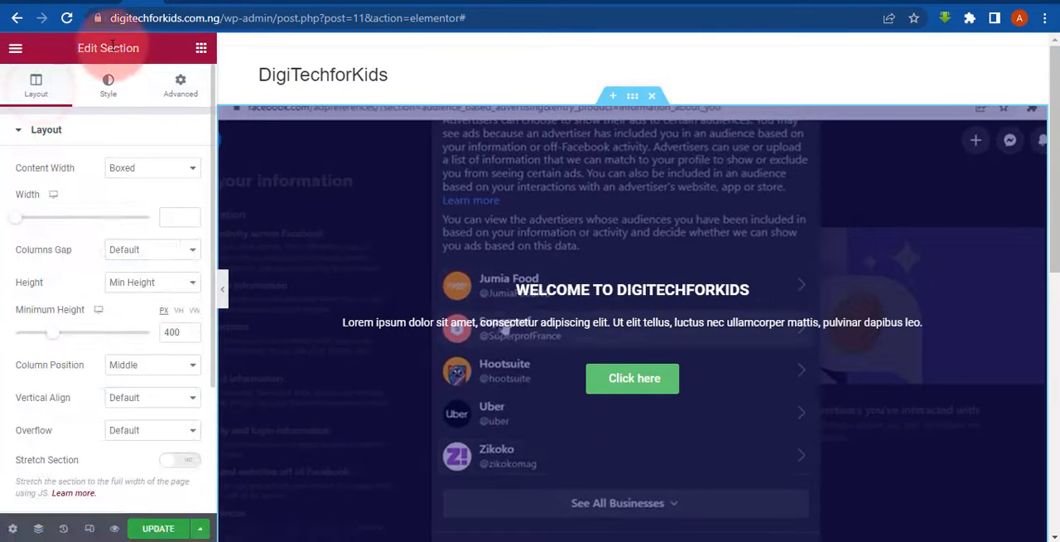
{"action": "left_click", "coordinate": [117, 105]}
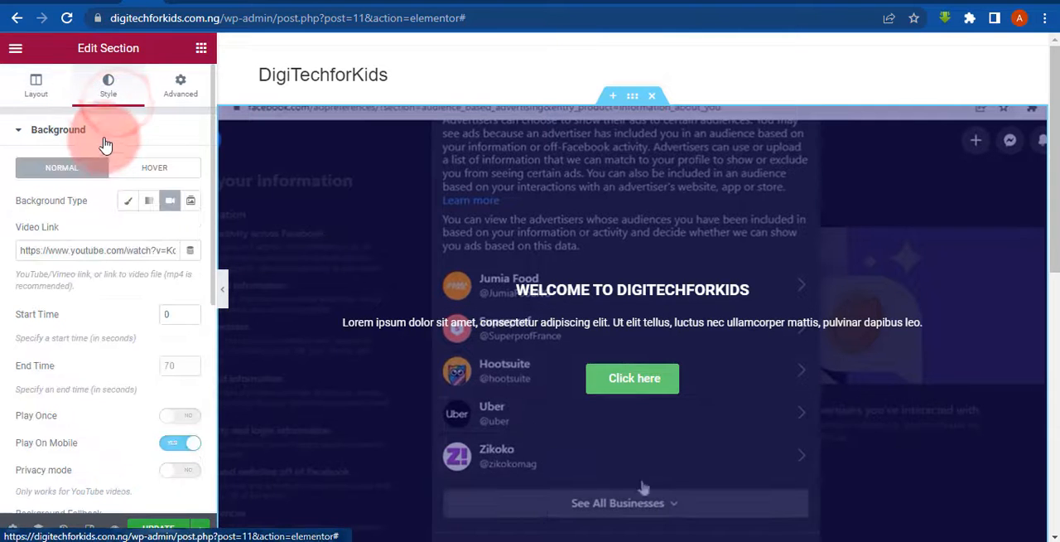
{"action": "left_click", "coordinate": [102, 240]}
{"action": "key", "text": "ctrl+a"}
{"action": "key", "text": "ctrl+v"}
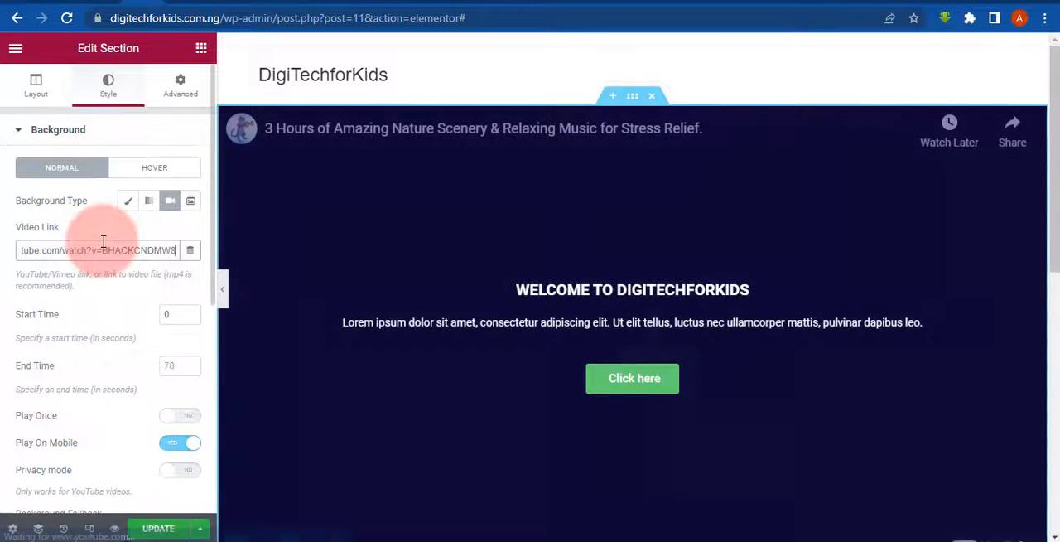
{"action": "left_click", "coordinate": [290, 368]}
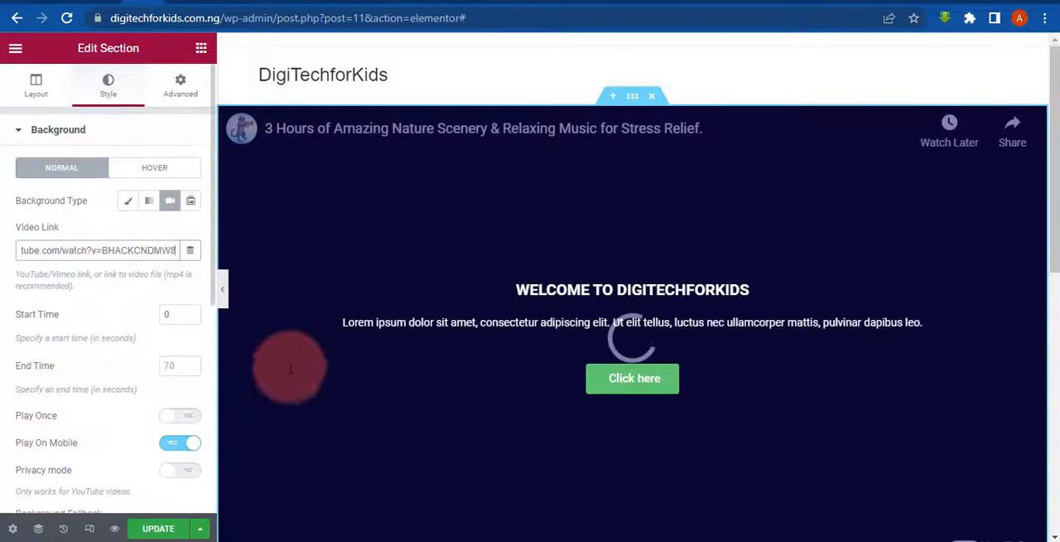
- Preview the hero section with its nature video background at full width and return to the section's settings
{"action": "left_click", "coordinate": [225, 299]}
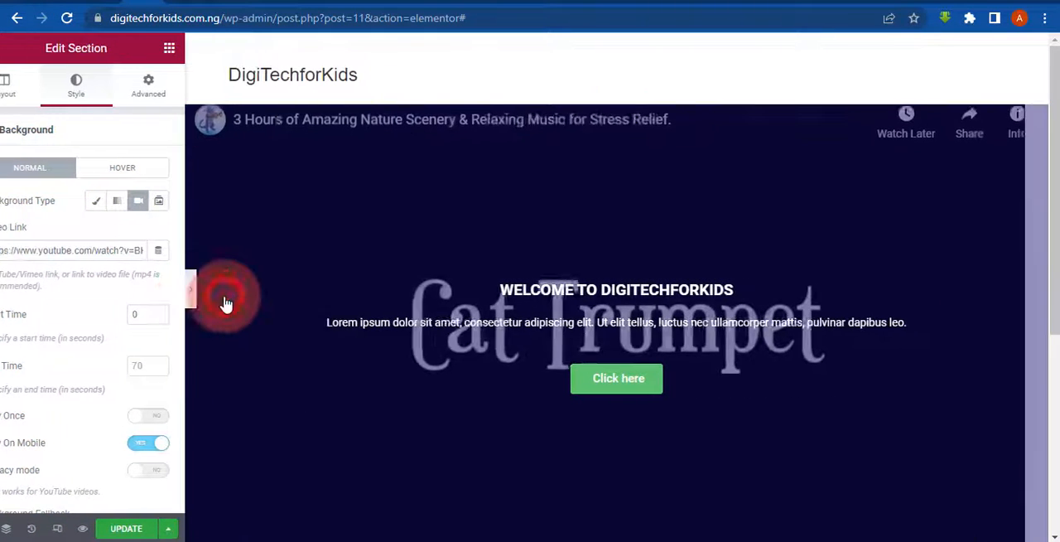
{"action": "mouse_move", "coordinate": [1055, 220]}
{"action": "left_mouse_down"}
{"action": "mouse_move", "coordinate": [1055, 257]}
{"action": "mouse_move", "coordinate": [1054, 232]}
{"action": "left_mouse_up"}
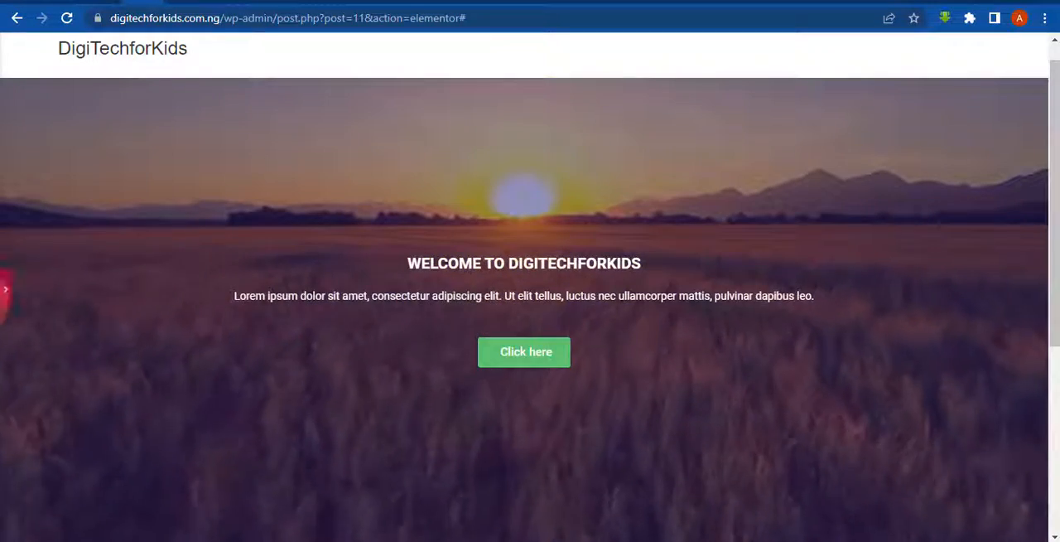
{"action": "left_click", "coordinate": [6, 290]}
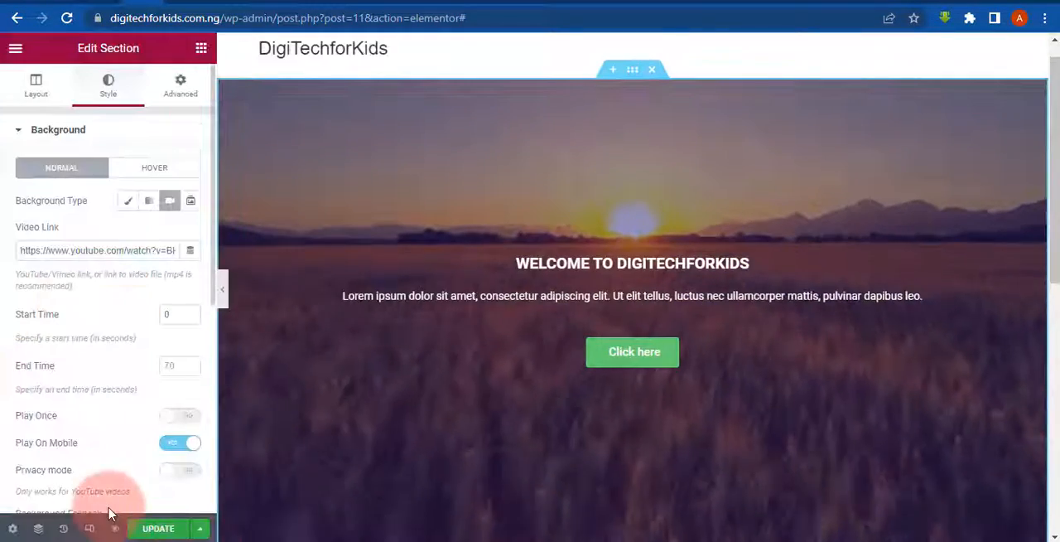
- Update the page, then reload the live DigiTechforKids home page to check its hero section
{"action": "left_click", "coordinate": [158, 528]}
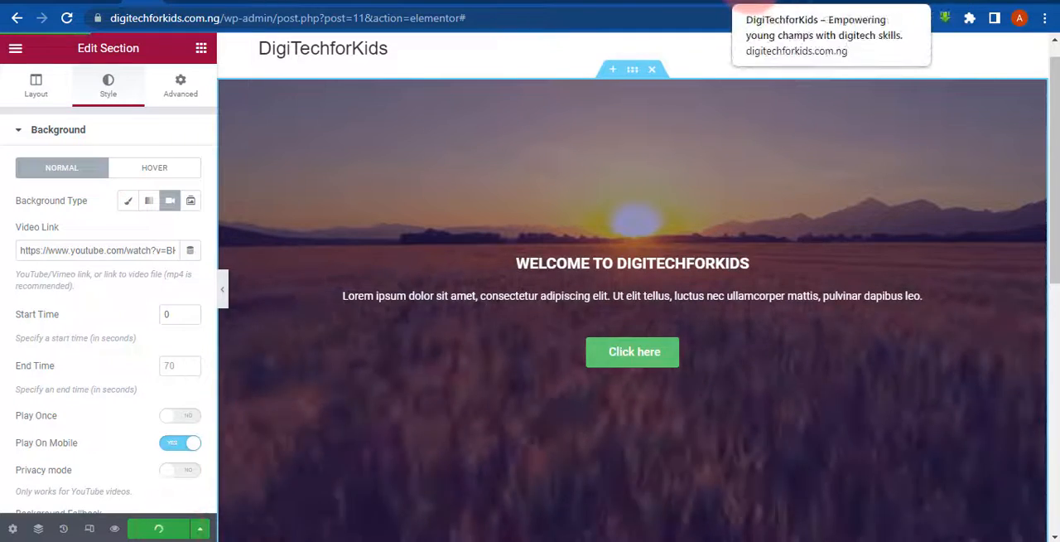
{"action": "left_click", "coordinate": [749, 4]}
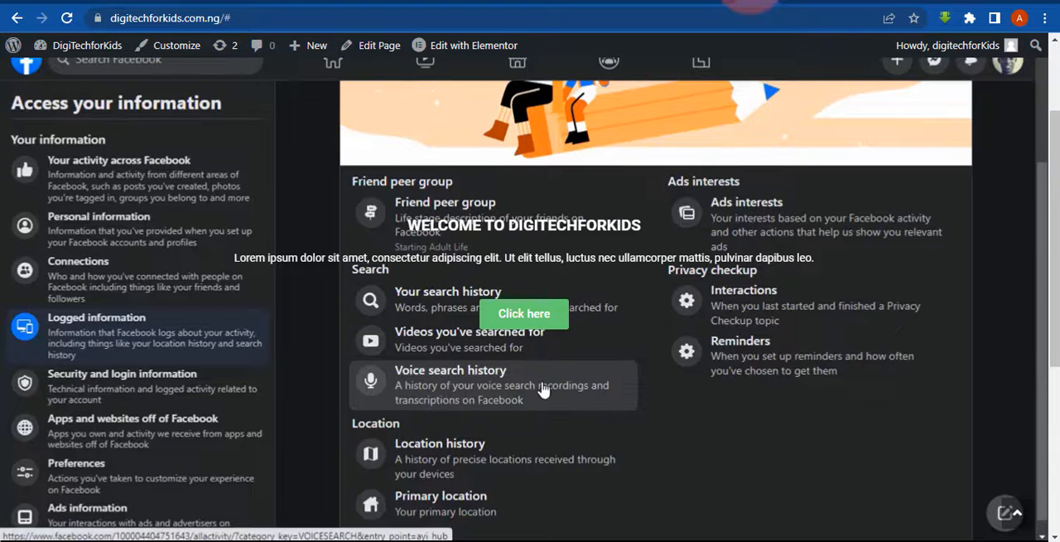
{"action": "left_click", "coordinate": [68, 18]}
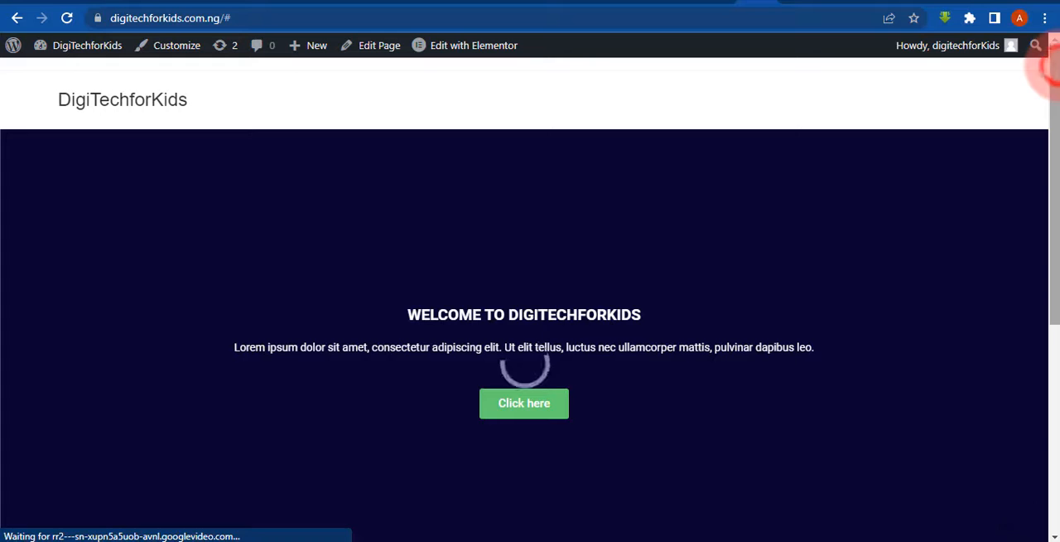
{"action": "left_click_drag", "start_coordinate": [1056, 88], "coordinate": [1056, 122]}
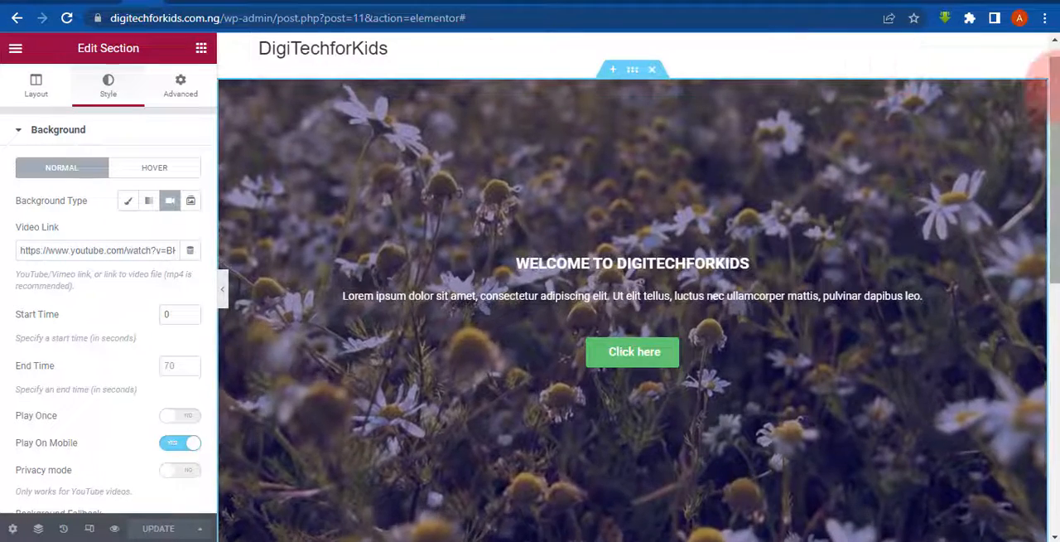
- Review the hero and two-column welcome sections in the Elementor editor, including at full preview width
{"action": "scroll", "coordinate": [1053, 114], "scroll_direction": "down", "scroll_amount": 2}
{"action": "scroll", "coordinate": [1054, 166], "scroll_direction": "down", "scroll_amount": 2}
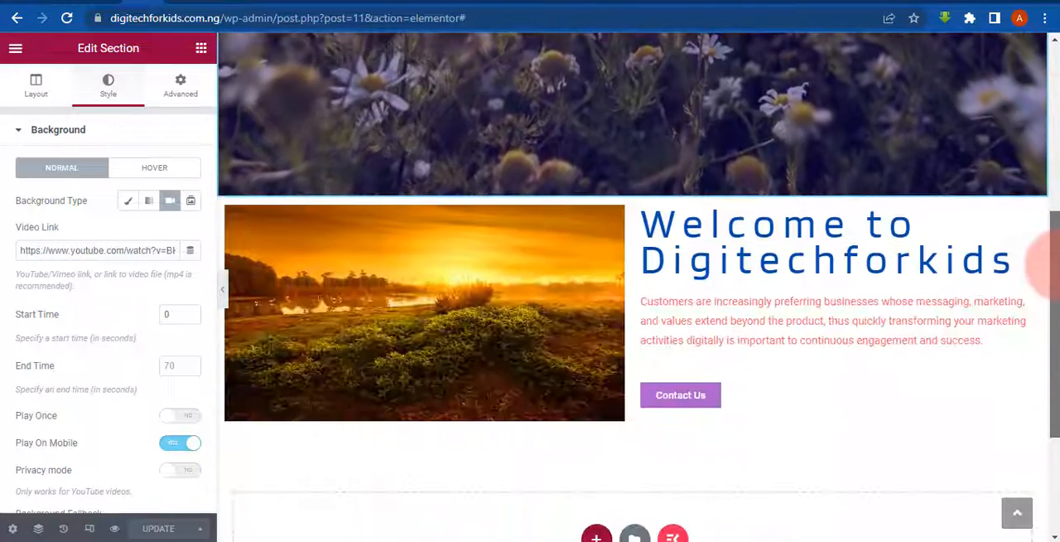
{"action": "scroll", "coordinate": [1051, 277], "scroll_direction": "up", "scroll_amount": 2}
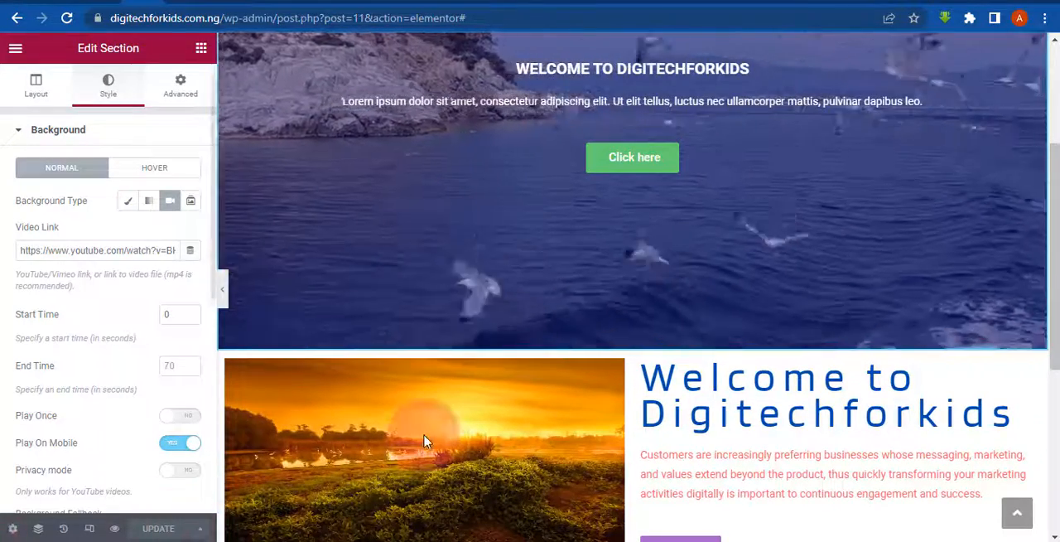
{"action": "scroll", "coordinate": [1053, 258], "scroll_direction": "up", "scroll_amount": 2}
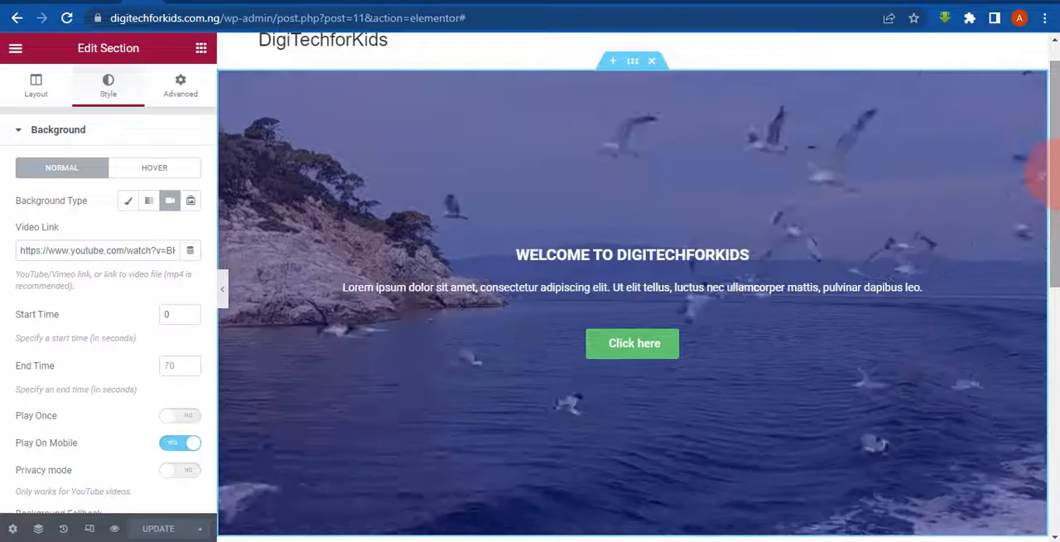
{"action": "scroll", "coordinate": [1051, 176], "scroll_direction": "up", "scroll_amount": 1}
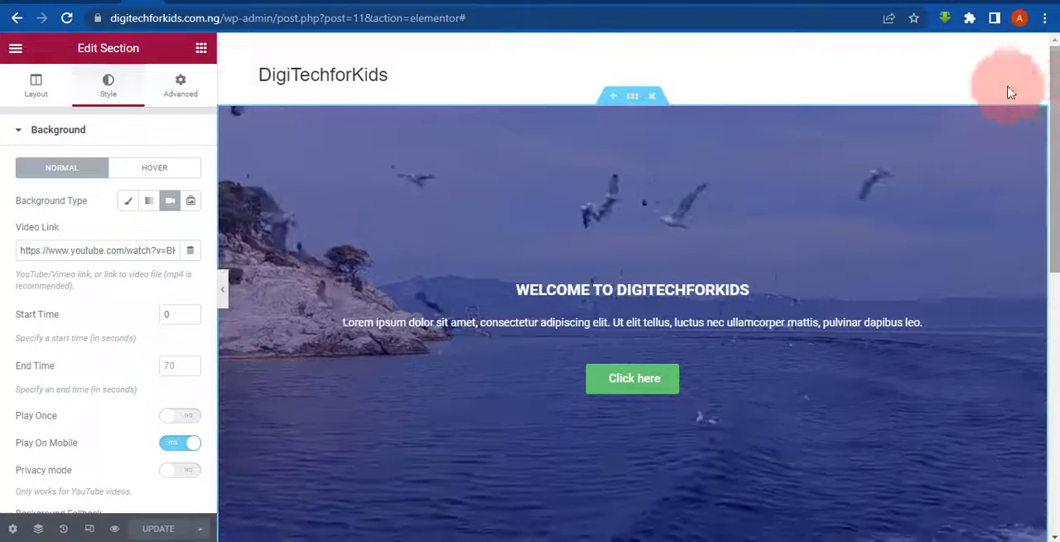
{"action": "left_click", "coordinate": [225, 300]}
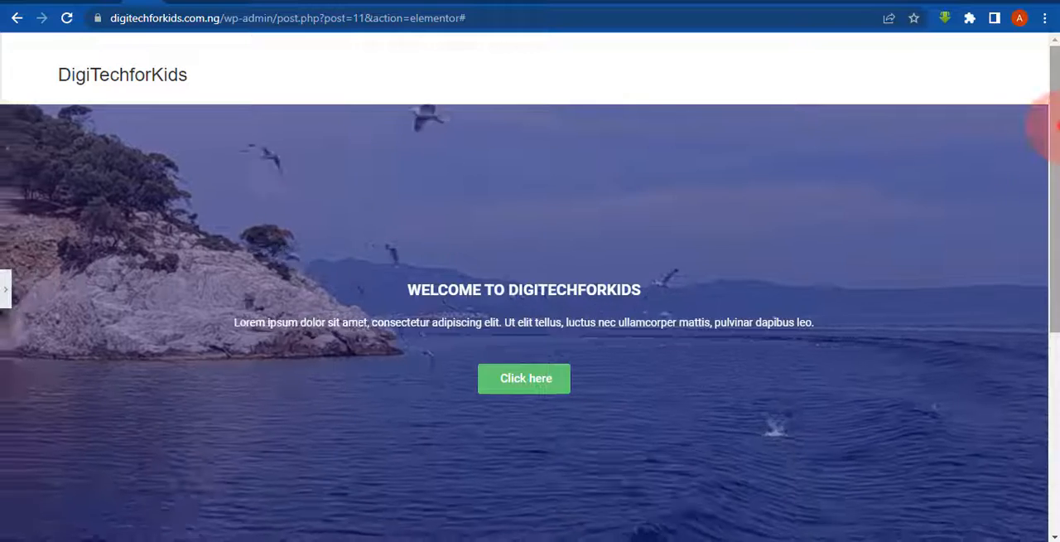
{"action": "scroll", "coordinate": [1047, 125], "scroll_direction": "down", "scroll_amount": 1}
{"action": "left_click_drag", "start_coordinate": [1058, 169], "coordinate": [1047, 107]}
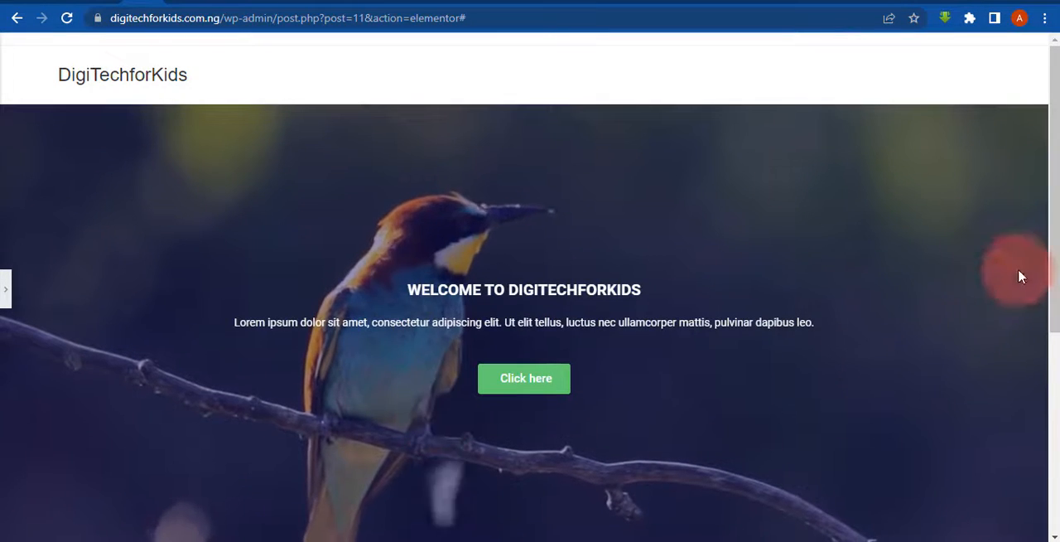
{"action": "left_click_drag", "start_coordinate": [1052, 154], "coordinate": [1047, 232]}
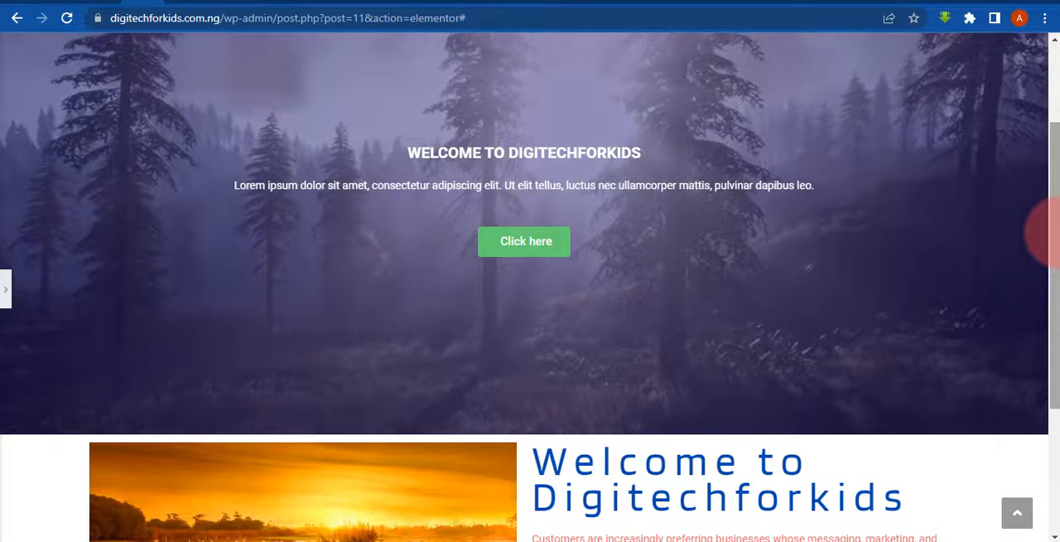
{"action": "left_click_drag", "start_coordinate": [1055, 219], "coordinate": [1053, 181]}
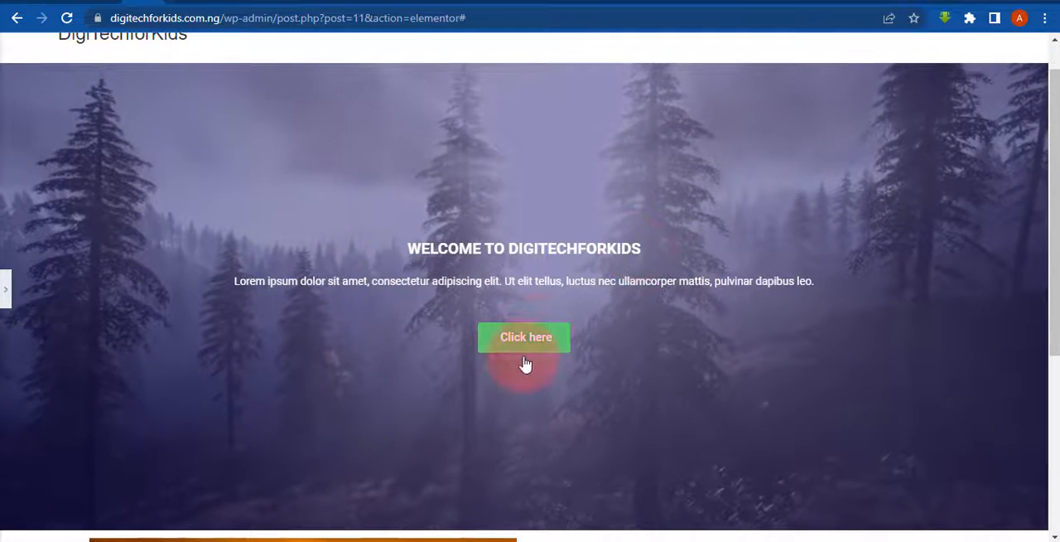
{"action": "left_click_drag", "start_coordinate": [1052, 124], "coordinate": [1056, 301]}
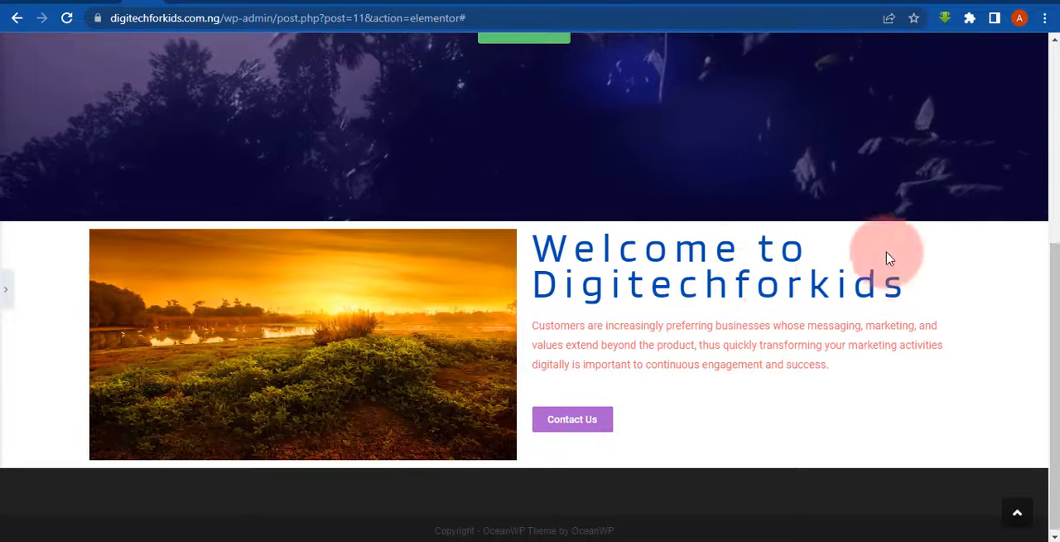
{"action": "left_click_drag", "start_coordinate": [1054, 358], "coordinate": [1052, 178]}
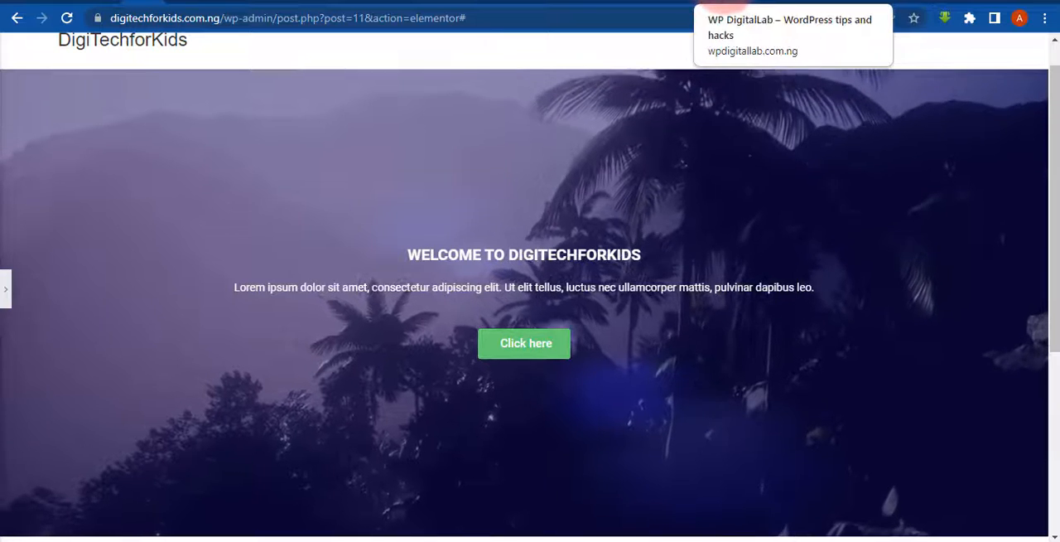
- Examine the WP DigitalLab home page as a reference and return to the live DigiTechforKids home page
{"action": "left_click", "coordinate": [720, 4]}
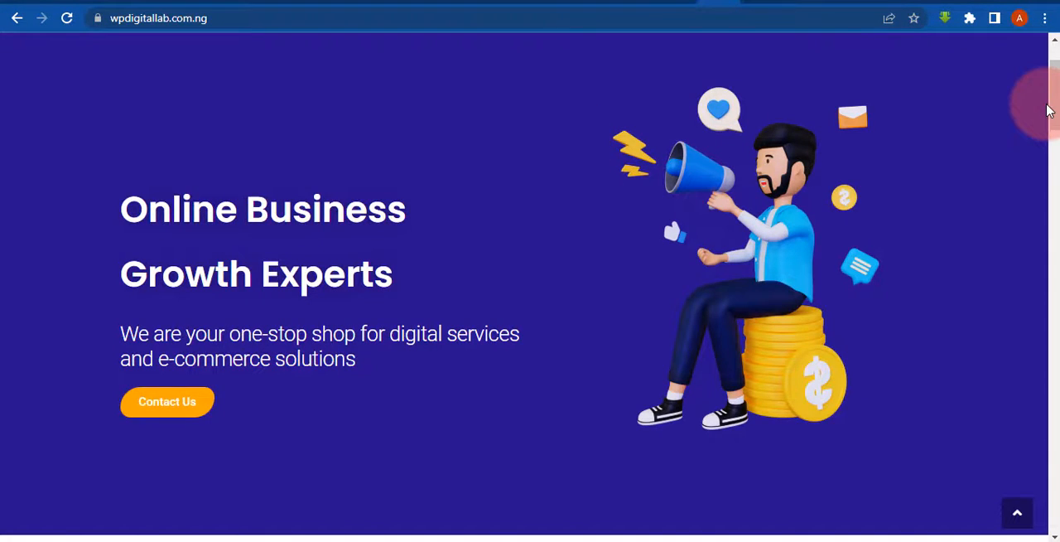
{"action": "left_click_drag", "start_coordinate": [1055, 101], "coordinate": [1058, 201]}
{"action": "left_click", "coordinate": [754, 4]}
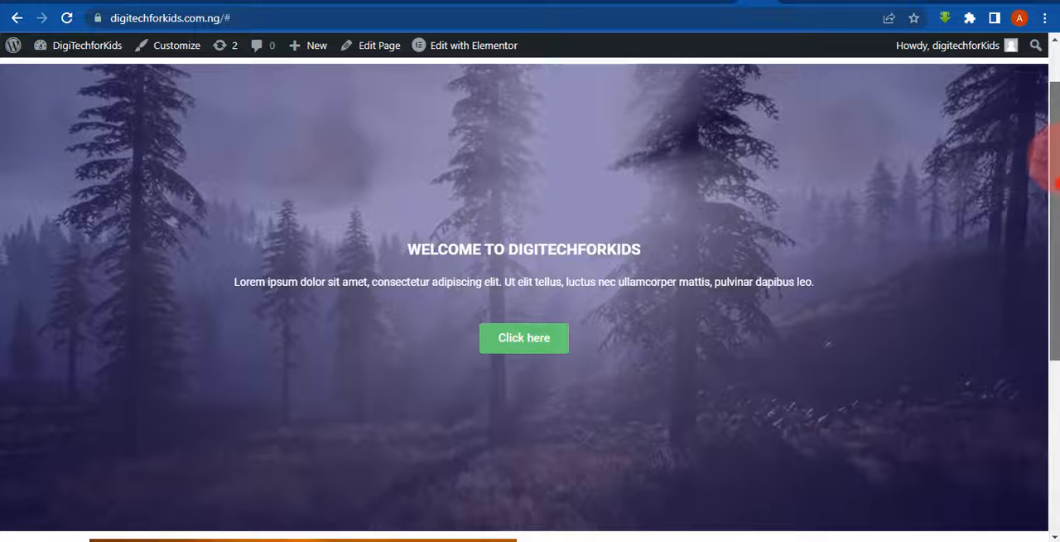
{"action": "left_click_drag", "start_coordinate": [1055, 183], "coordinate": [1055, 79]}
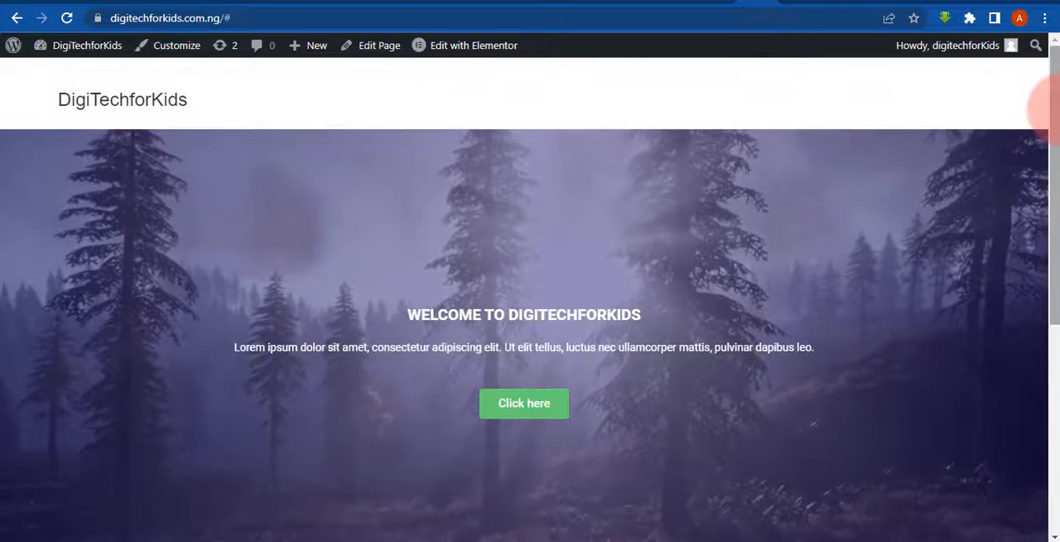
- Review the live home page's hero and welcome sections, then return to the Elementor editor and show the hero section's settings
{"action": "left_click_drag", "start_coordinate": [1048, 106], "coordinate": [1048, 224]}
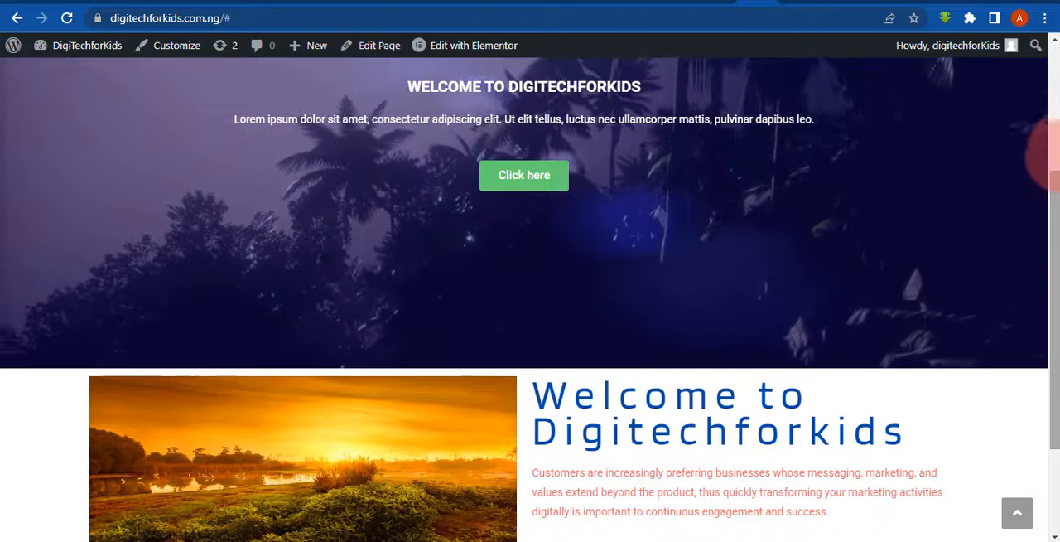
{"action": "left_click", "coordinate": [1058, 134]}
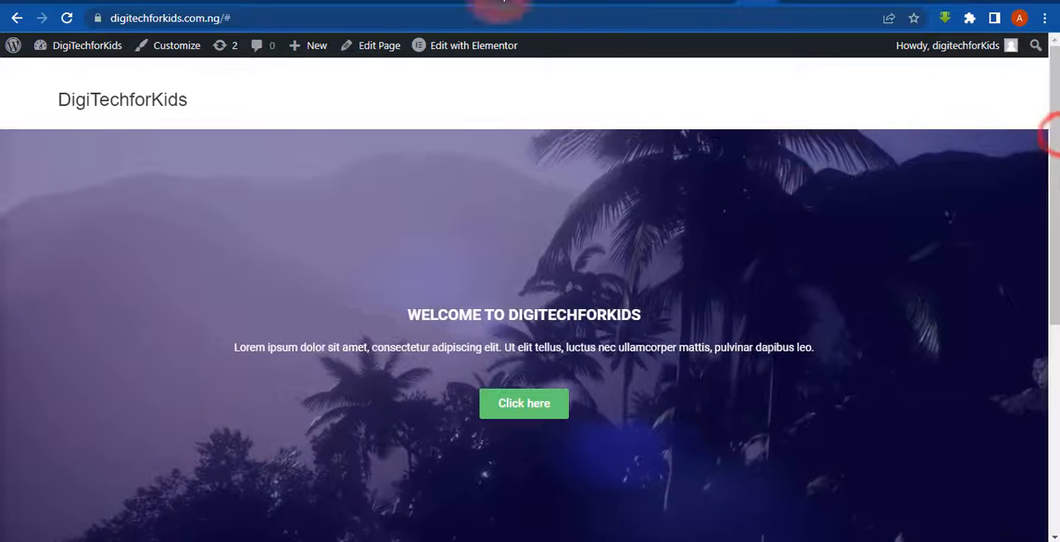
{"action": "left_click", "coordinate": [147, 1]}
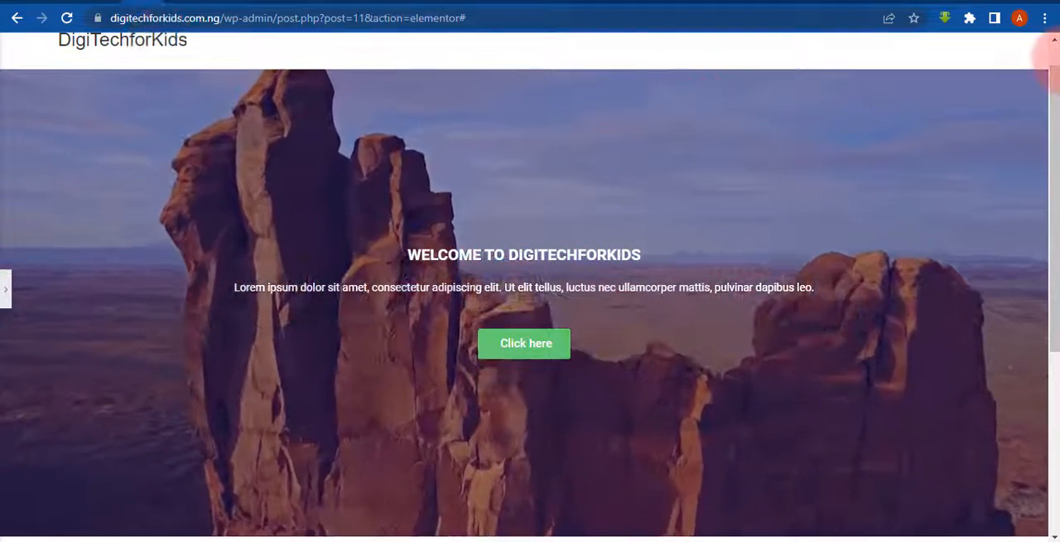
{"action": "left_click_drag", "start_coordinate": [1055, 116], "coordinate": [1053, 37]}
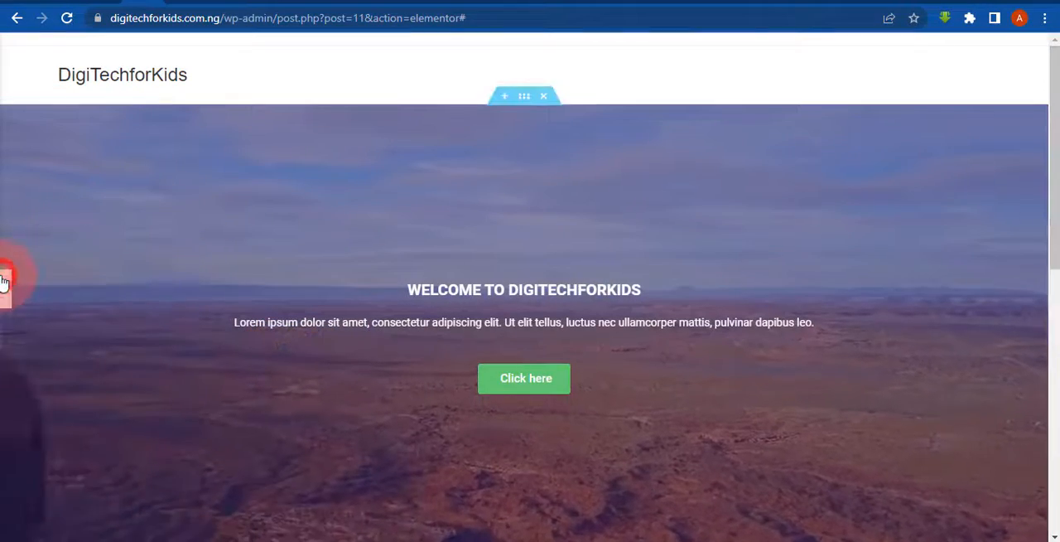
{"action": "left_click", "coordinate": [4, 282]}
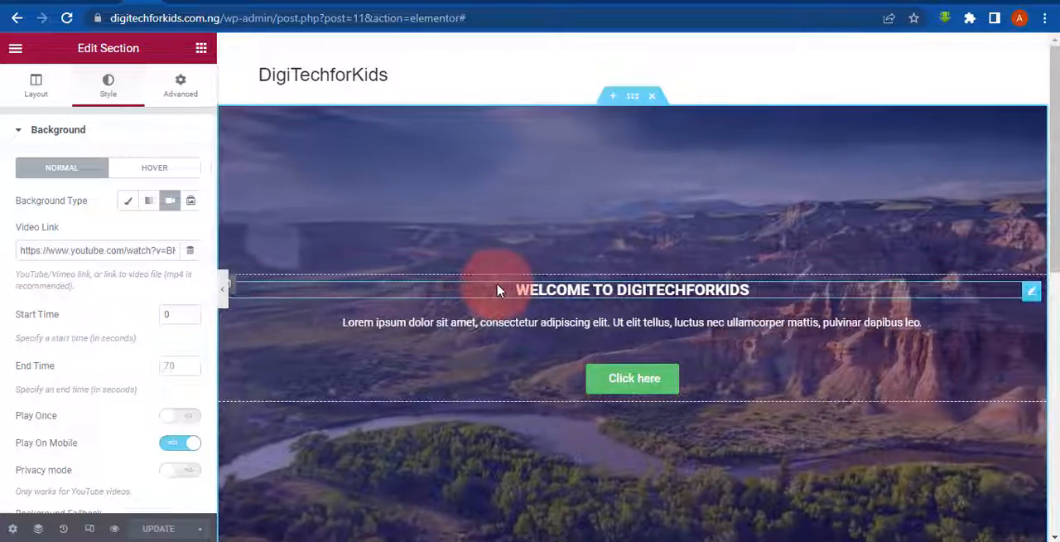
{"action": "left_click_drag", "start_coordinate": [1055, 232], "coordinate": [1055, 253]}
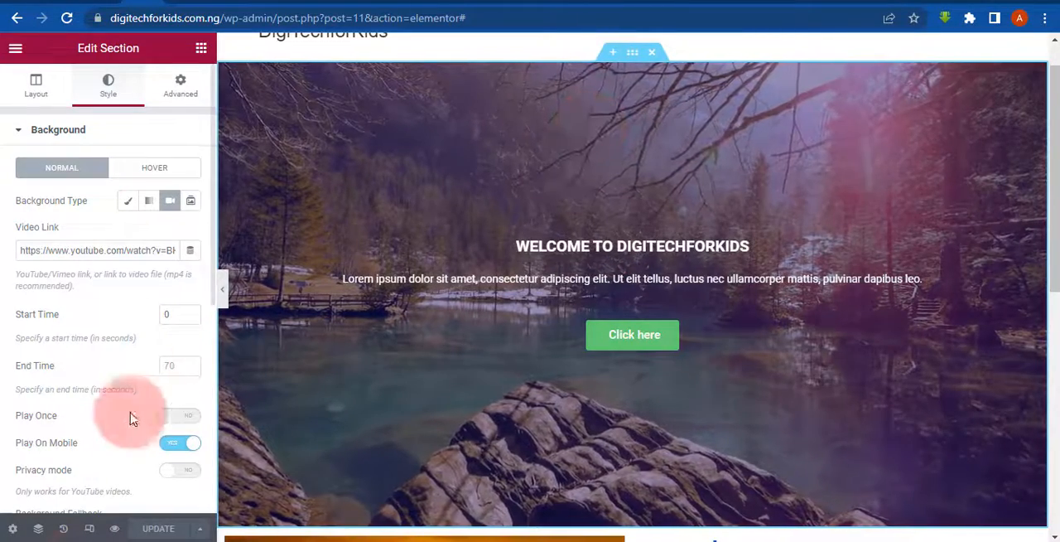
- In the responsive tablet view, set the "Welcome to Digitechforkids" heading's font size to 24 px and update the page
{"action": "left_click", "coordinate": [90, 530]}
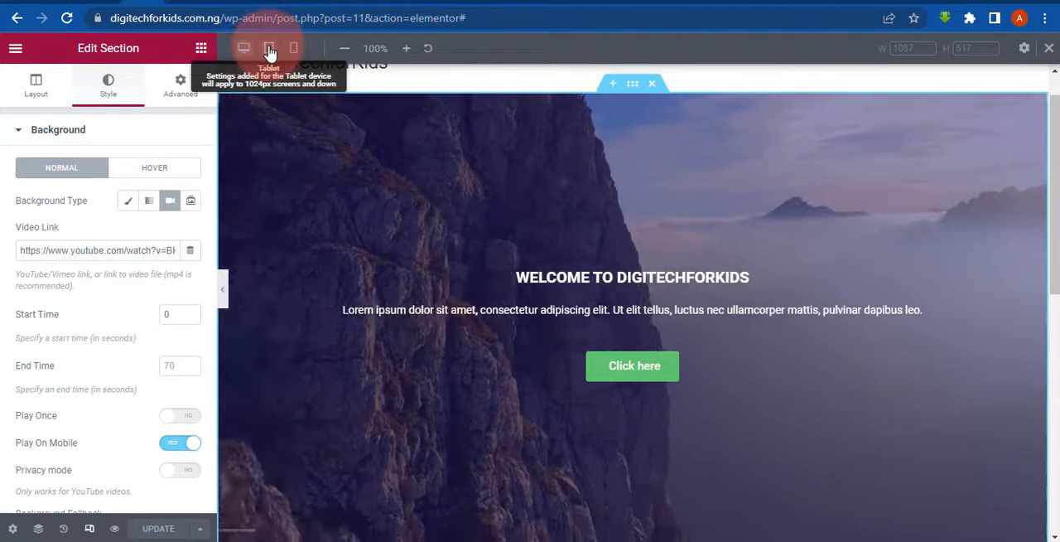
{"action": "left_click", "coordinate": [270, 49]}
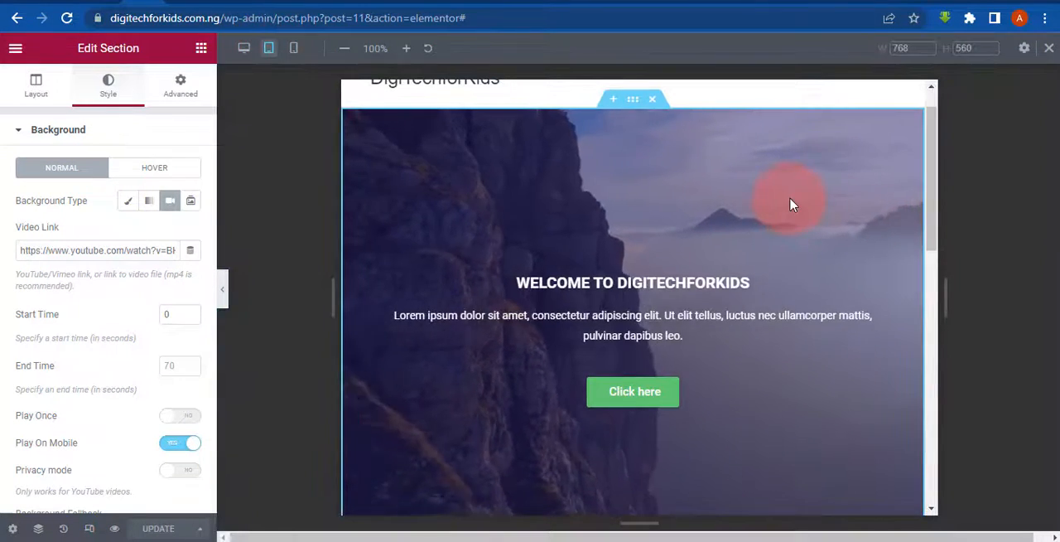
{"action": "left_click_drag", "start_coordinate": [935, 190], "coordinate": [952, 340]}
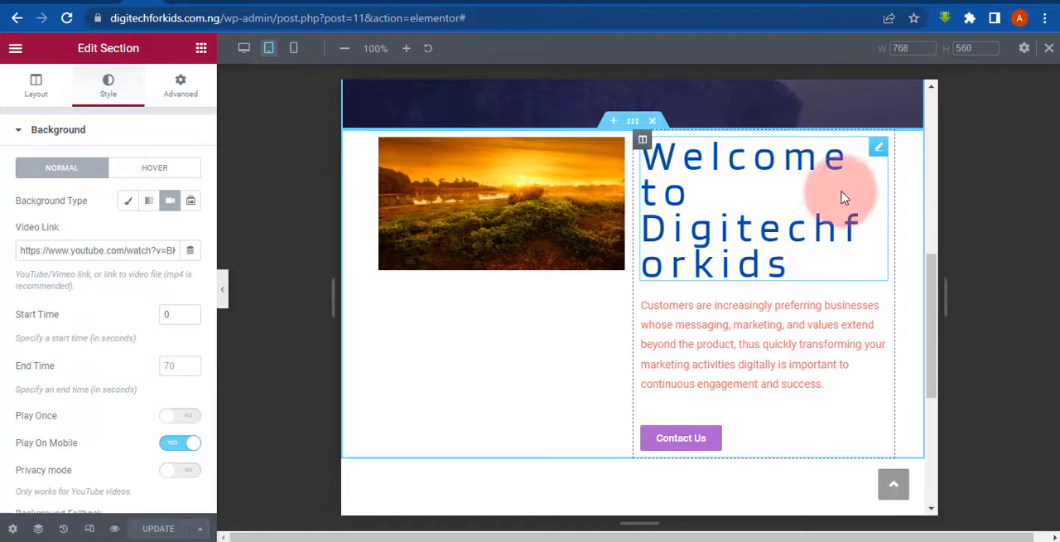
{"action": "left_click", "coordinate": [880, 154]}
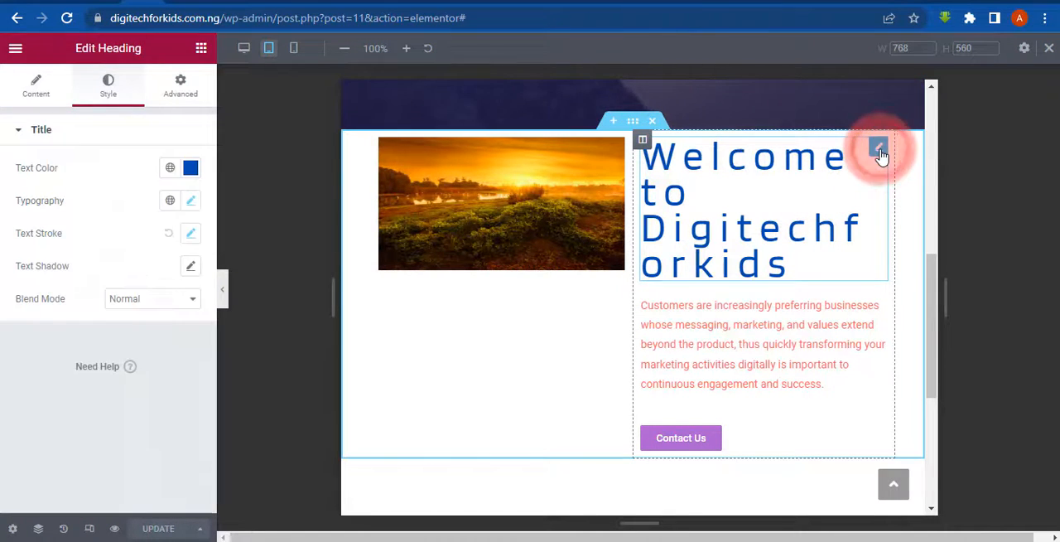
{"action": "left_click", "coordinate": [192, 200]}
{"action": "left_click", "coordinate": [48, 326]}
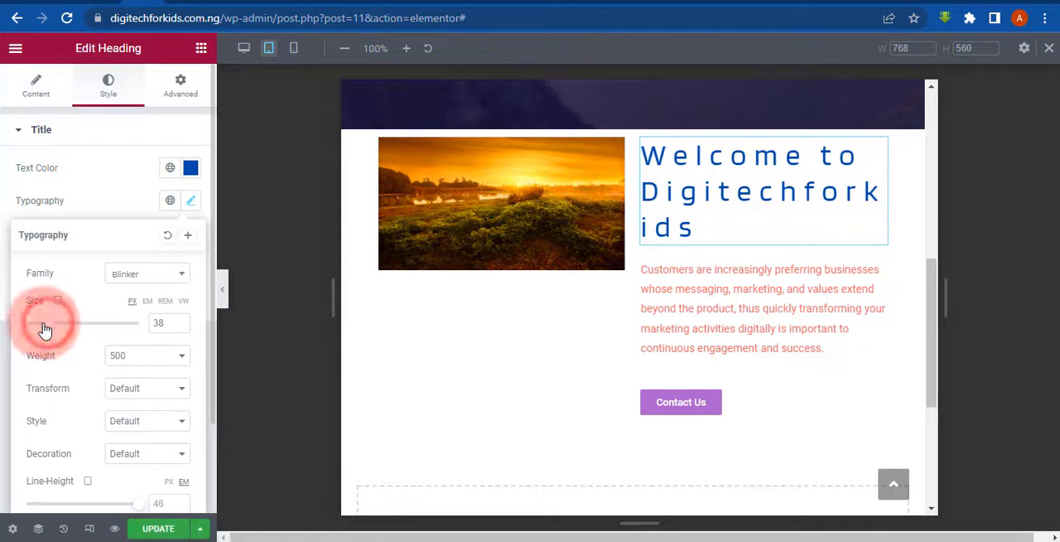
{"action": "left_click_drag", "start_coordinate": [48, 331], "coordinate": [44, 330]}
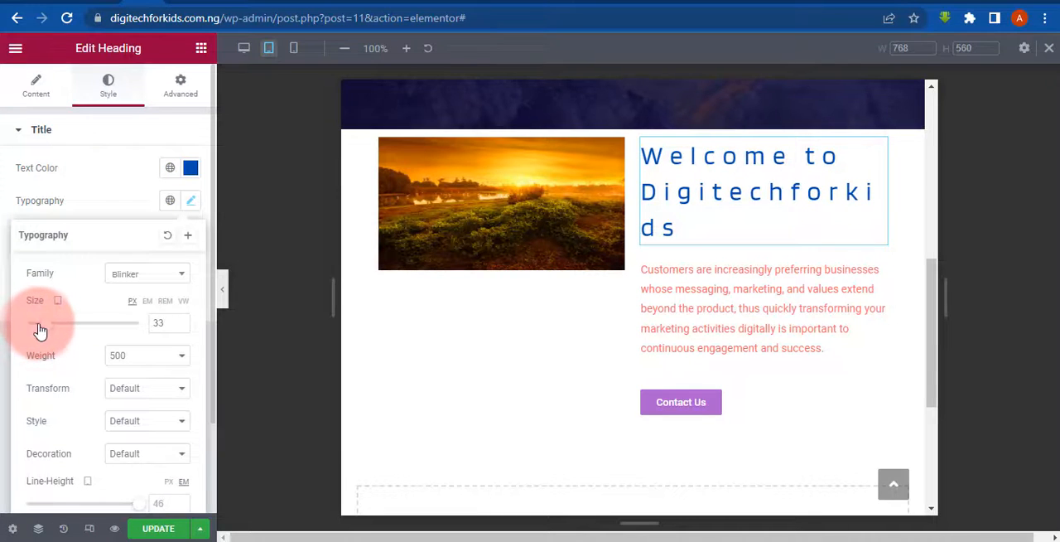
{"action": "left_click_drag", "start_coordinate": [37, 328], "coordinate": [43, 328]}
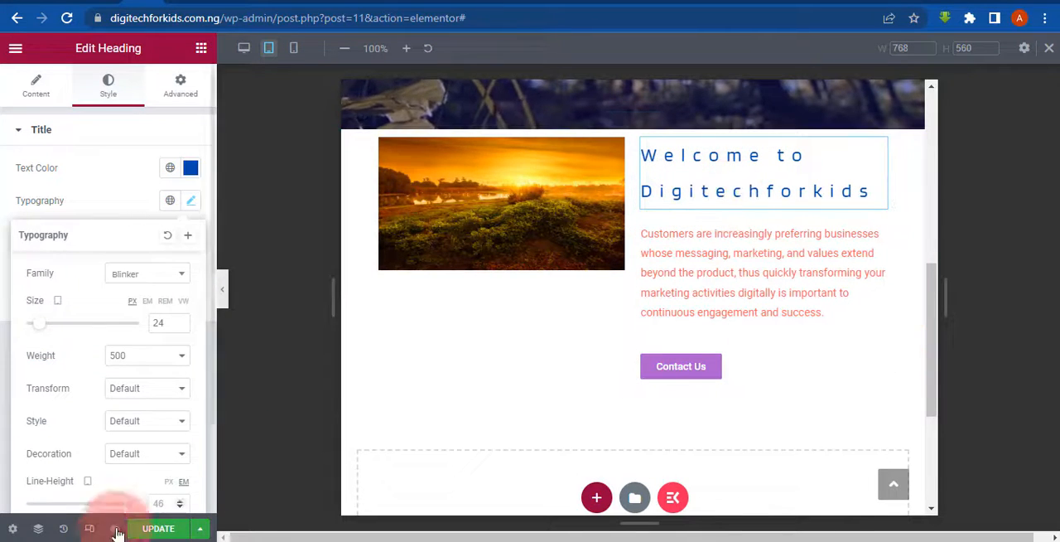
{"action": "left_click", "coordinate": [155, 529]}
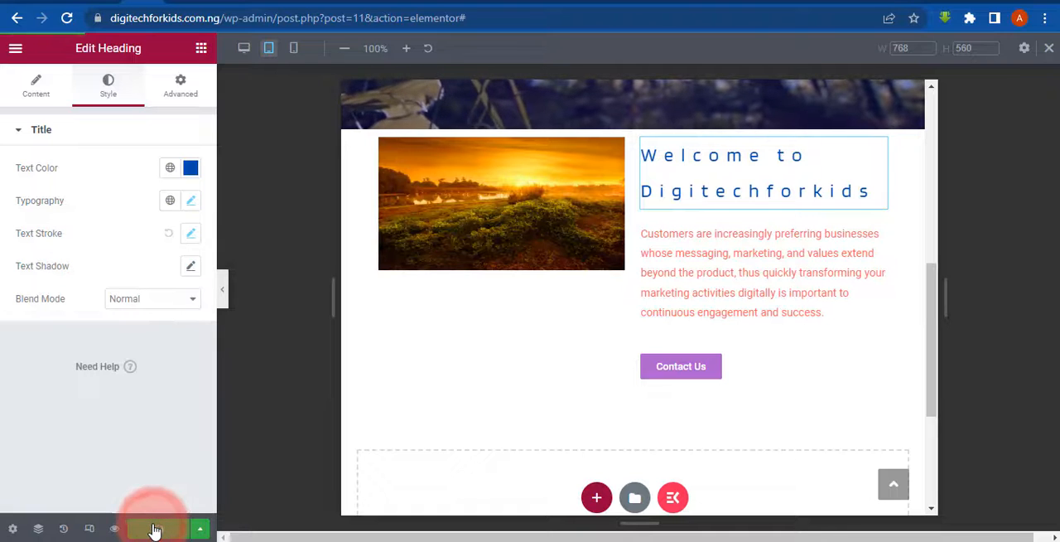
- Compare the hero and welcome sections in the mobile and desktop previews, ending at the welcome heading in the mobile view
{"action": "left_click", "coordinate": [294, 49]}
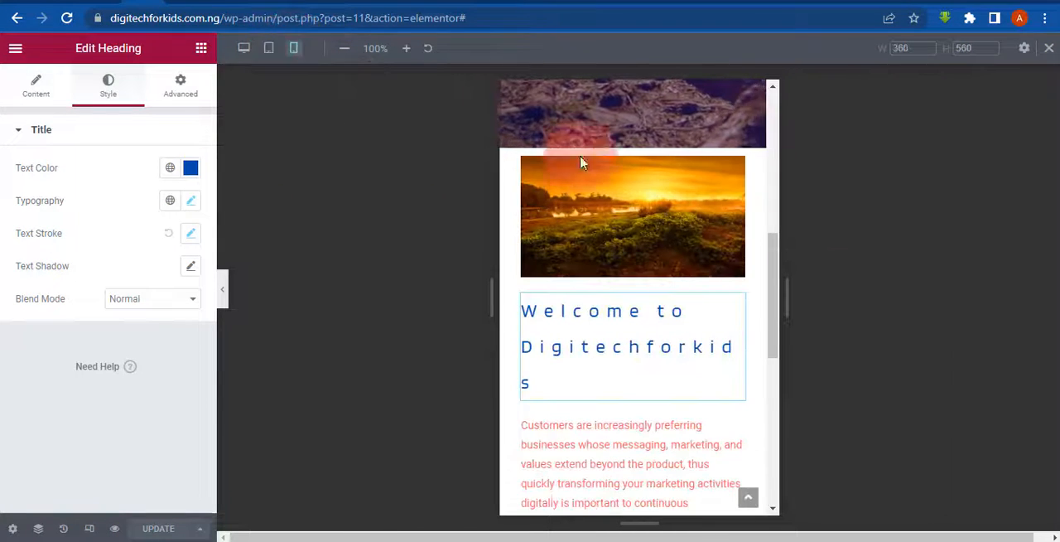
{"action": "left_click_drag", "start_coordinate": [770, 289], "coordinate": [764, 180]}
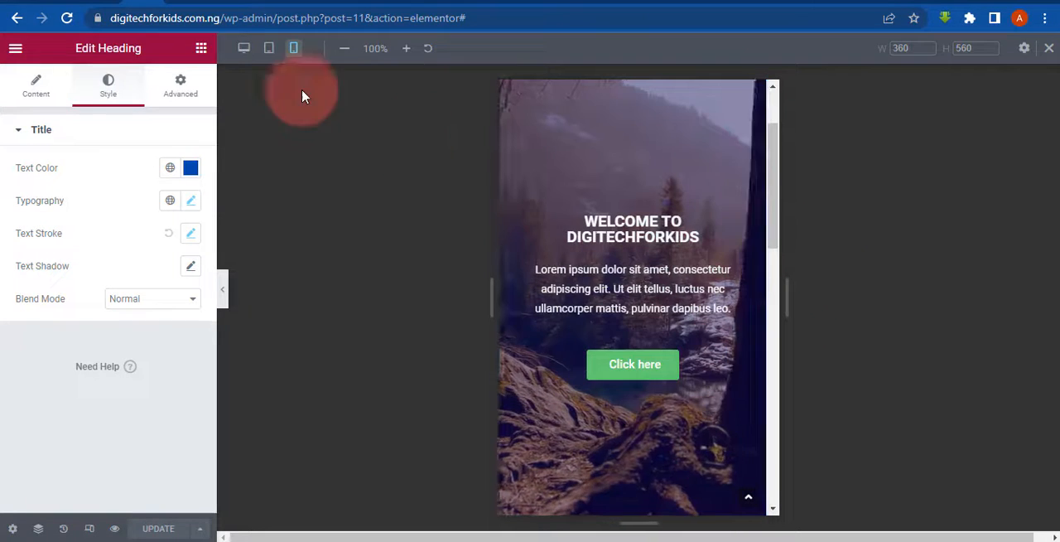
{"action": "left_click", "coordinate": [244, 48]}
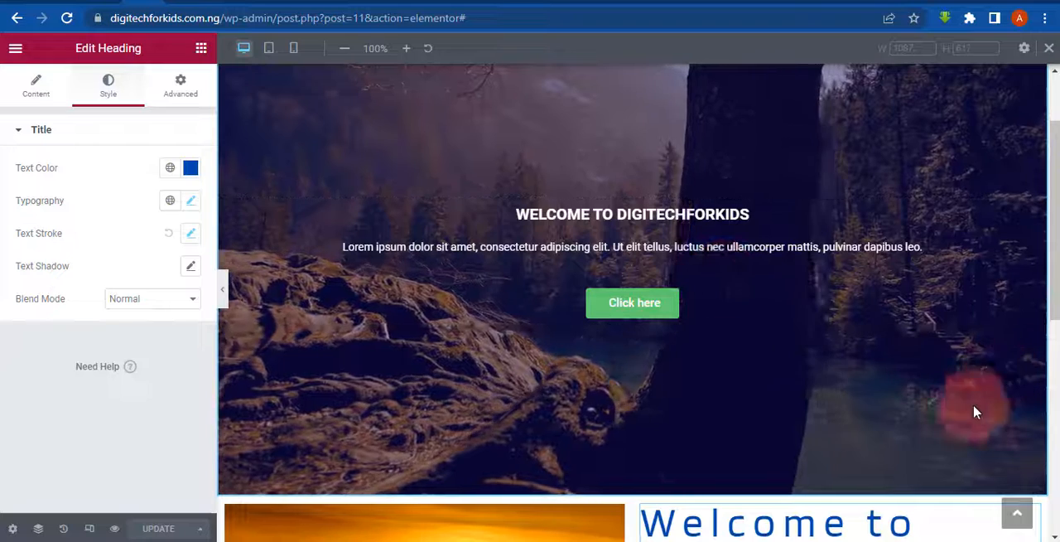
{"action": "left_click", "coordinate": [293, 48]}
{"action": "scroll", "coordinate": [709, 190], "scroll_direction": "down", "scroll_amount": 5}
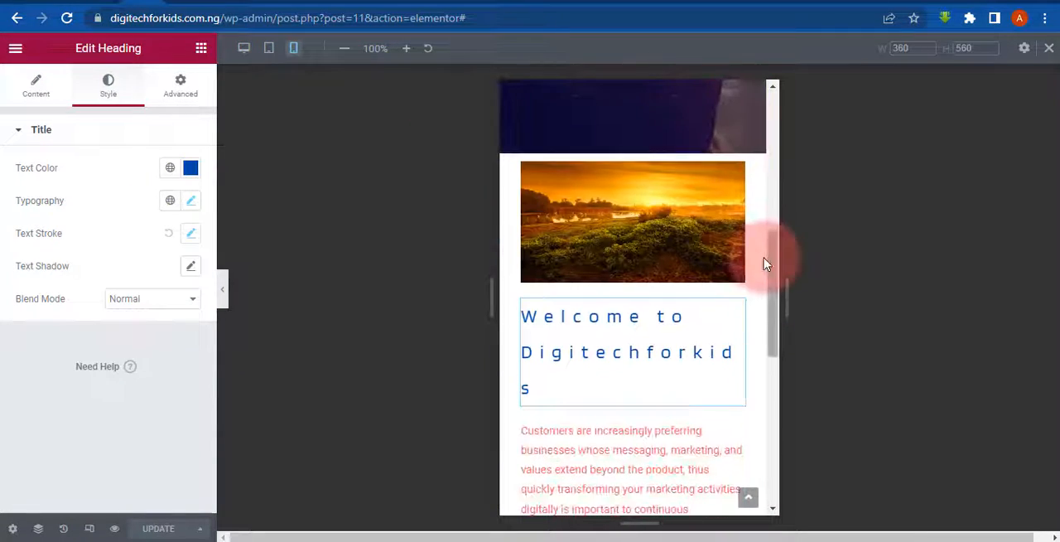
{"action": "left_click_drag", "start_coordinate": [776, 275], "coordinate": [785, 158]}
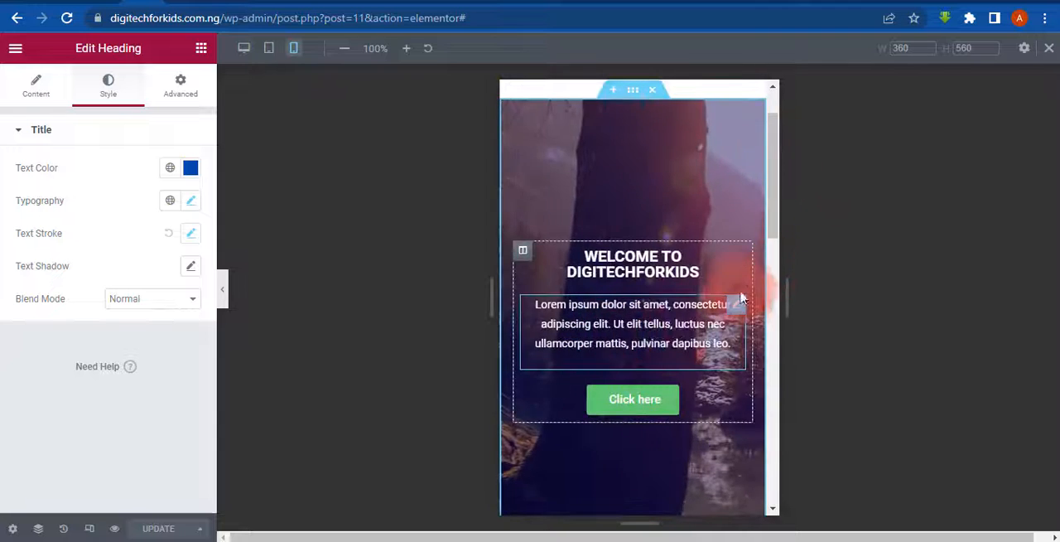
{"action": "left_click_drag", "start_coordinate": [772, 238], "coordinate": [784, 342]}
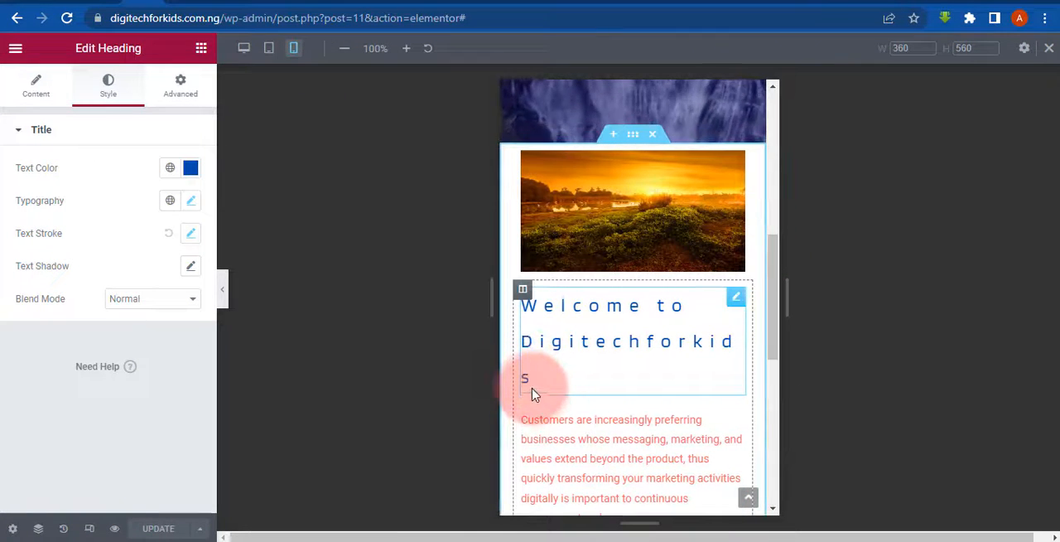
- Set the "Welcome to Digitechforkids" heading's mobile font size to 17 px and update the page
{"action": "left_click", "coordinate": [737, 297]}
{"action": "left_click", "coordinate": [183, 203]}
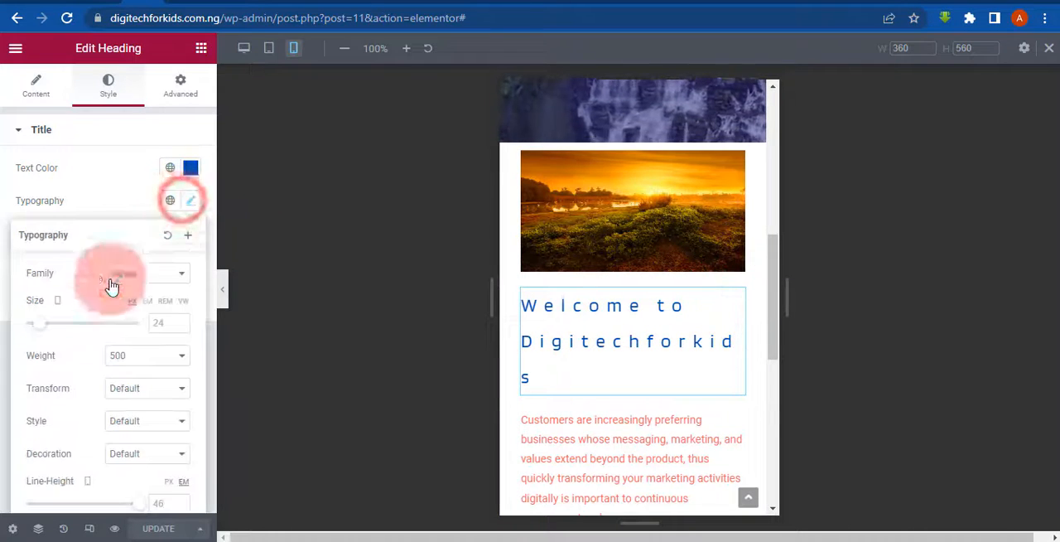
{"action": "left_click_drag", "start_coordinate": [35, 329], "coordinate": [33, 330]}
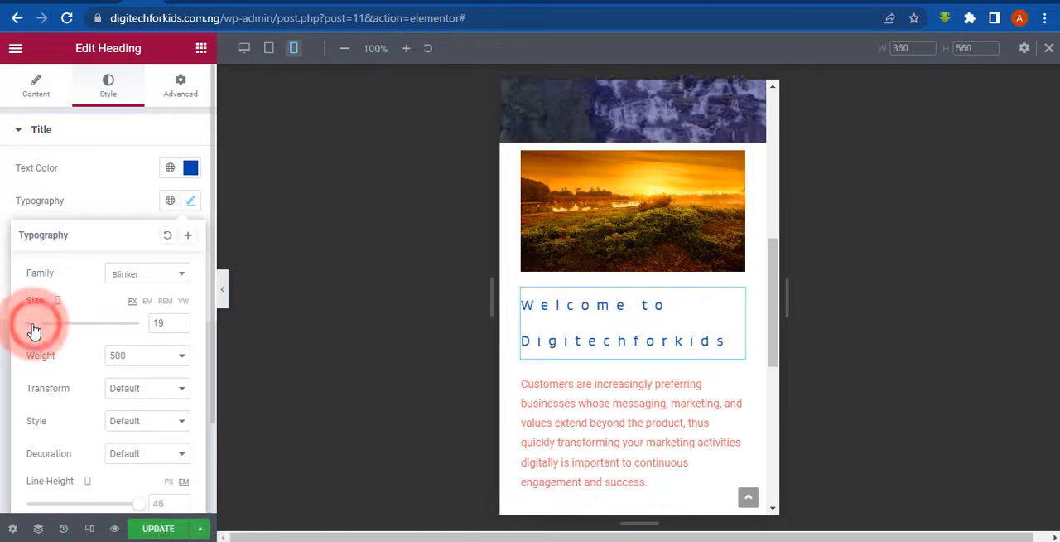
{"action": "left_click", "coordinate": [154, 531]}
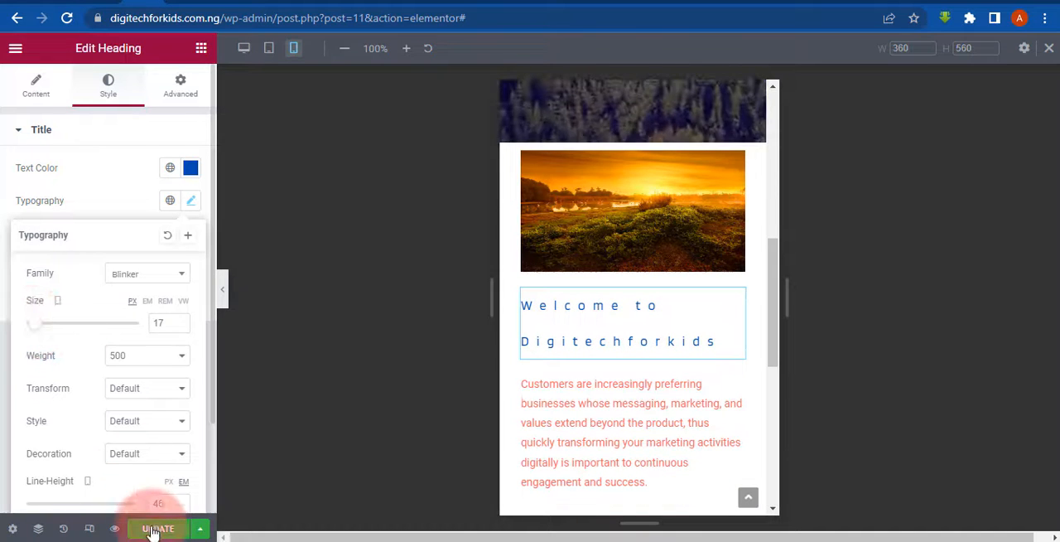
{"action": "left_click", "coordinate": [152, 529]}
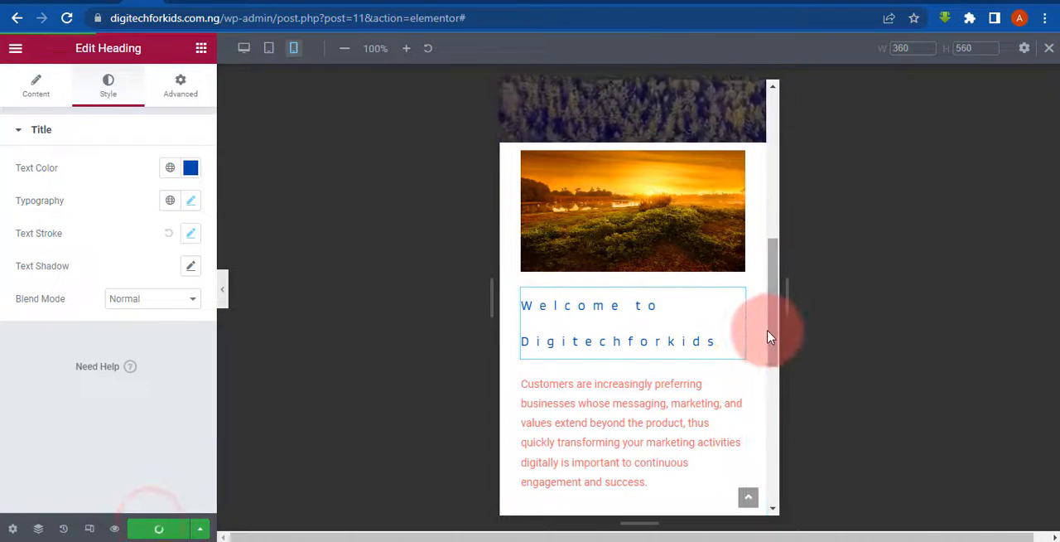
- Check the updated page in the mobile preview against the desktop preview and return to the desktop view
{"action": "left_click_drag", "start_coordinate": [767, 336], "coordinate": [812, 183]}
{"action": "left_click", "coordinate": [244, 52]}
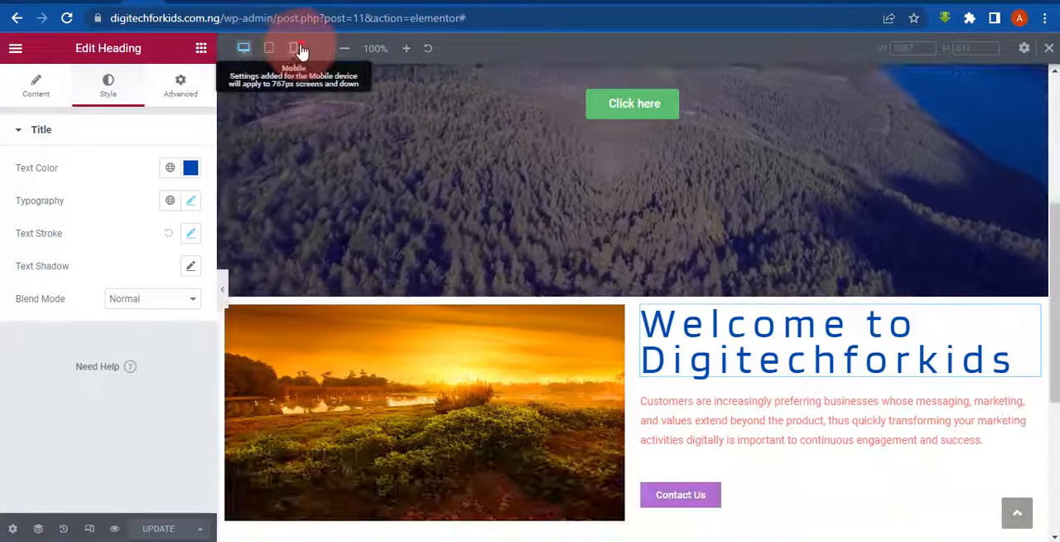
{"action": "left_click", "coordinate": [295, 48]}
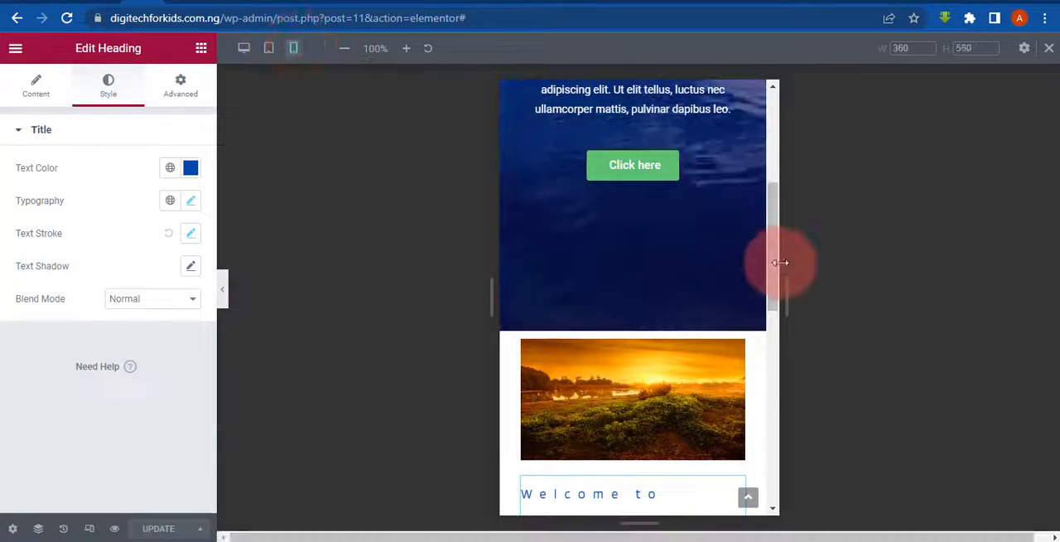
{"action": "left_click_drag", "start_coordinate": [781, 216], "coordinate": [791, 56]}
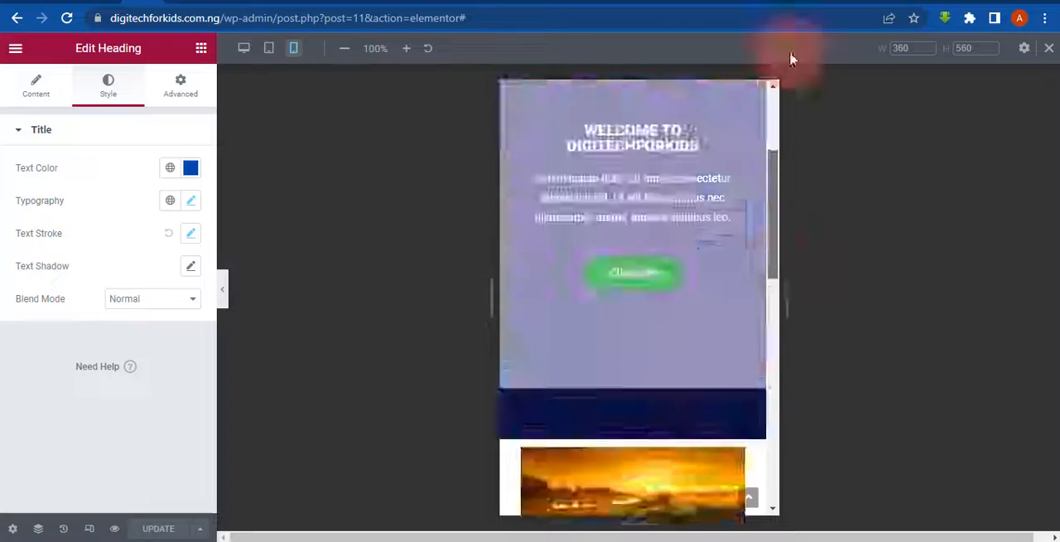
{"action": "left_click", "coordinate": [244, 55]}
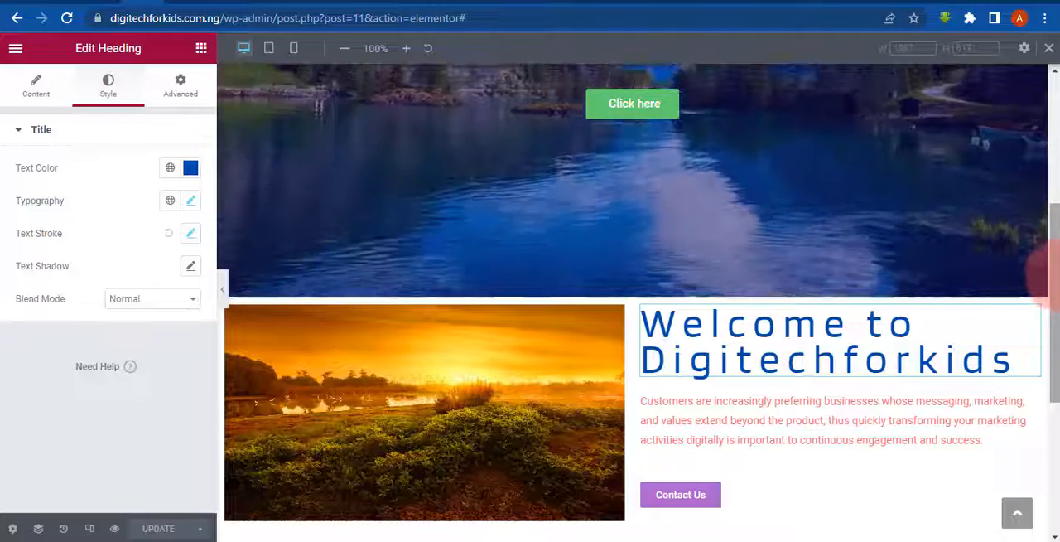
- Examine the full home page in the desktop view, from the video hero down to the two-column welcome section
{"action": "scroll", "coordinate": [1047, 273], "scroll_direction": "up", "scroll_amount": 4}
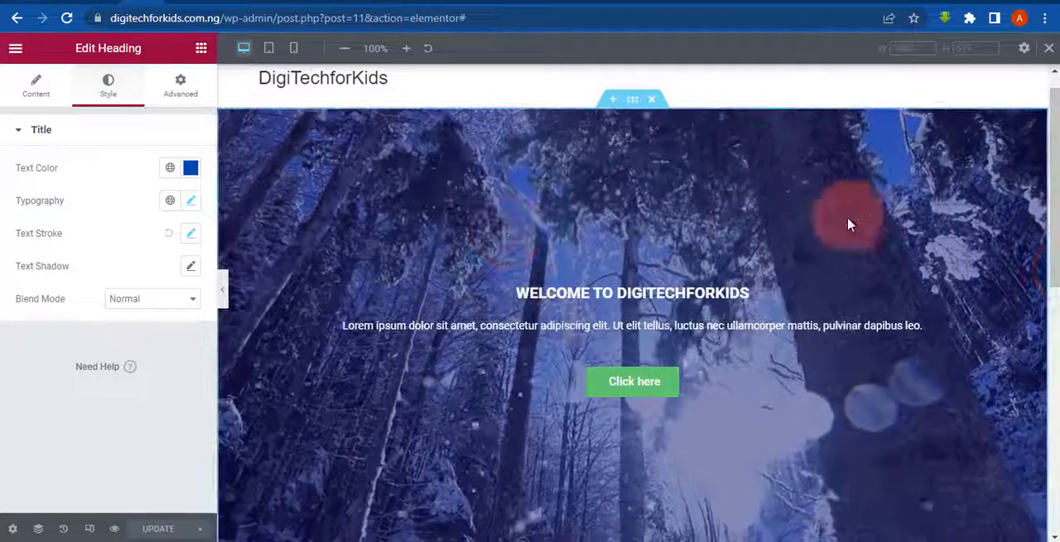
{"action": "scroll", "coordinate": [1044, 188], "scroll_direction": "down", "scroll_amount": 1}
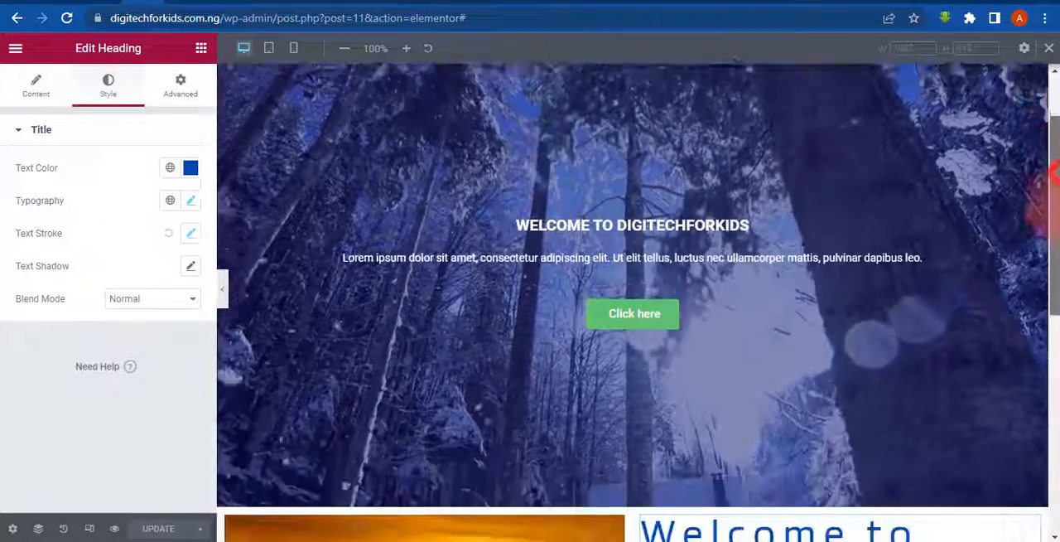
{"action": "left_click_drag", "start_coordinate": [1045, 206], "coordinate": [1045, 137]}
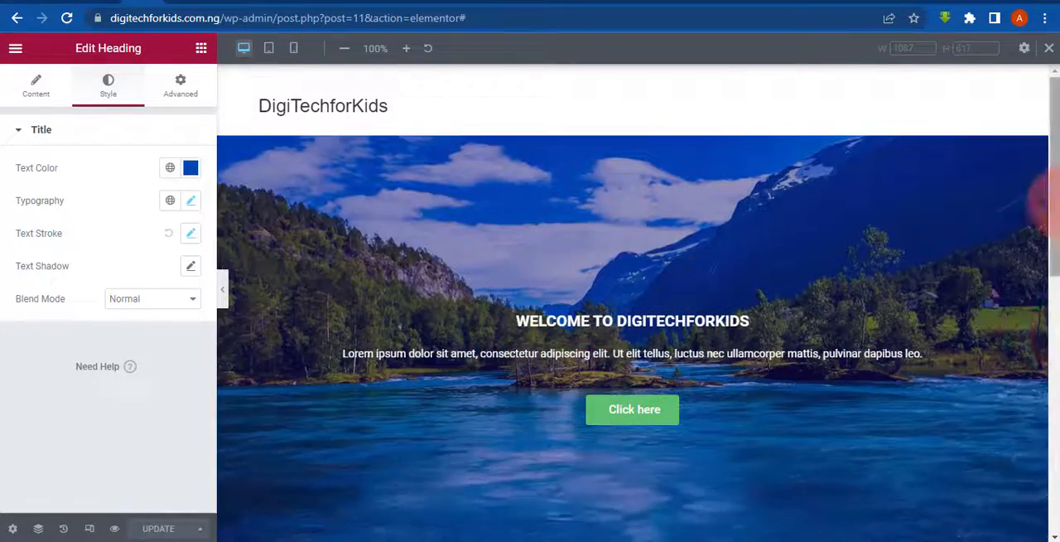
{"action": "left_click_drag", "start_coordinate": [1040, 196], "coordinate": [1041, 360]}
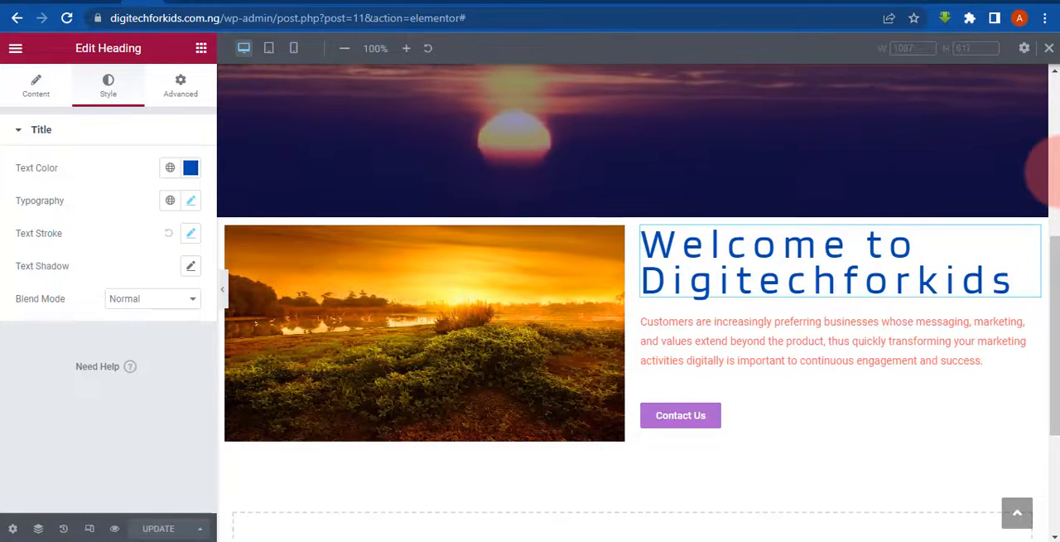
{"action": "left_click", "coordinate": [1053, 171]}
{"action": "left_click_drag", "start_coordinate": [1053, 171], "coordinate": [934, 116]}
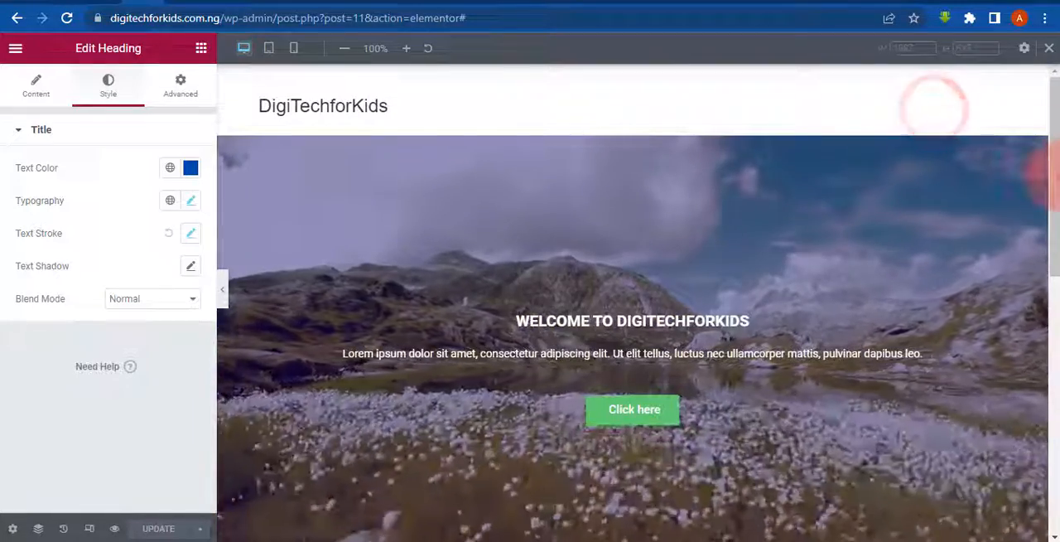
{"action": "left_click_drag", "start_coordinate": [1053, 176], "coordinate": [1055, 222]}
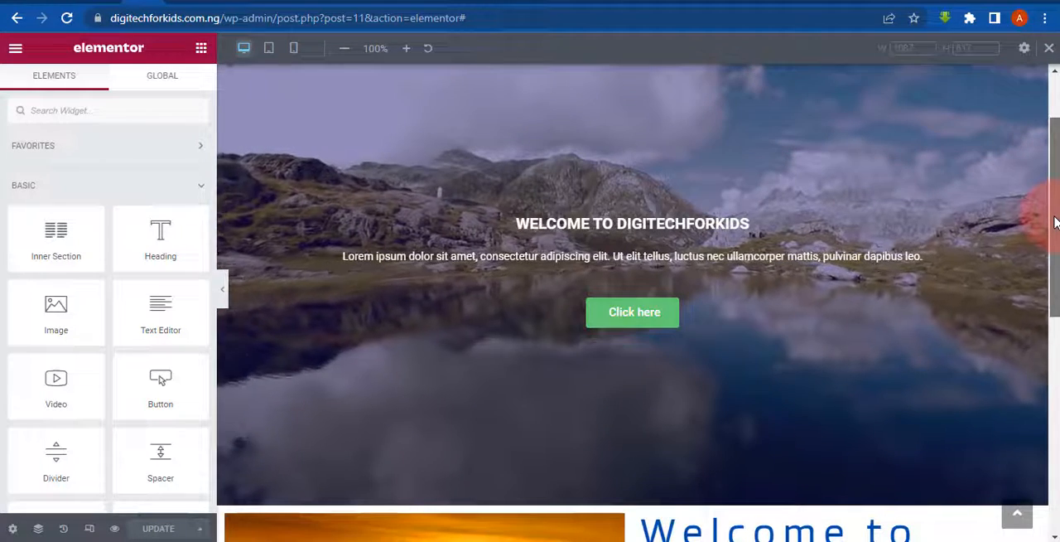
{"action": "left_click_drag", "start_coordinate": [1054, 222], "coordinate": [1054, 233]}
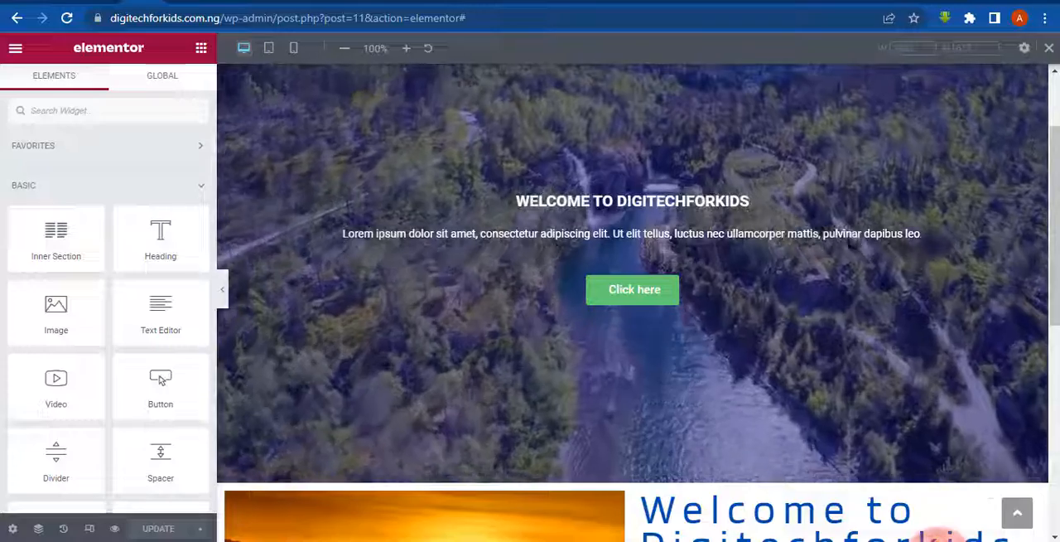
{"action": "left_click", "coordinate": [938, 541]}
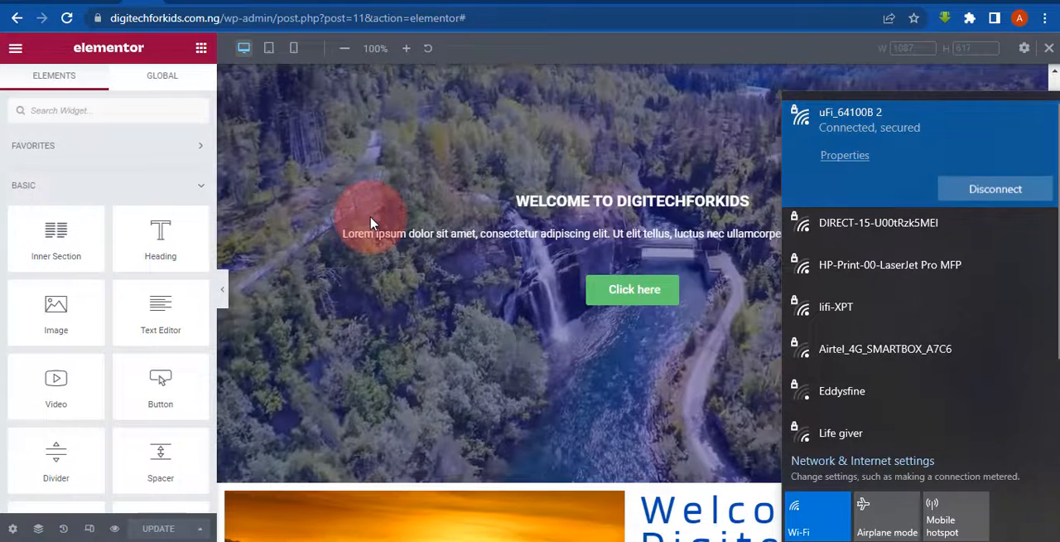
{"action": "left_click", "coordinate": [539, 515]}
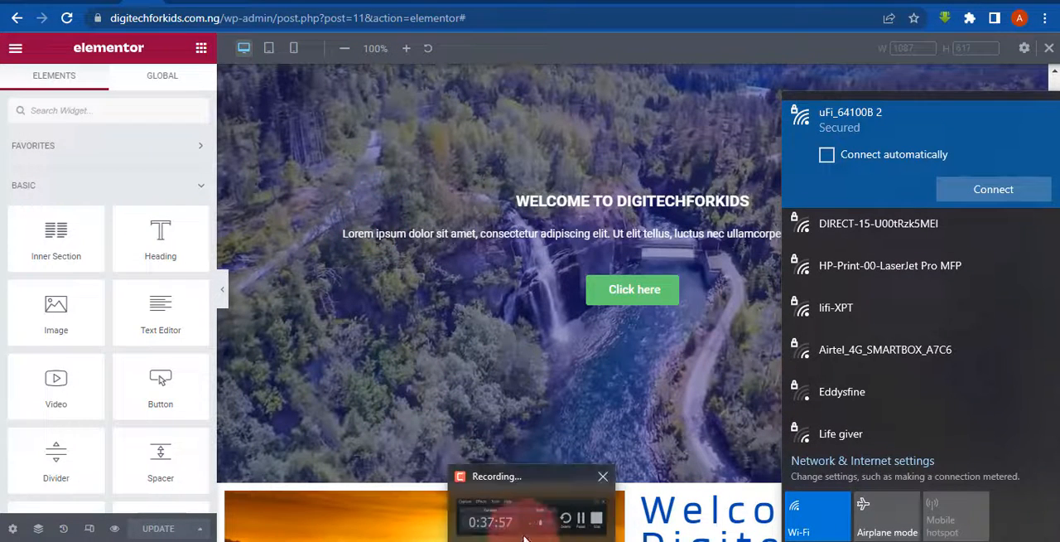